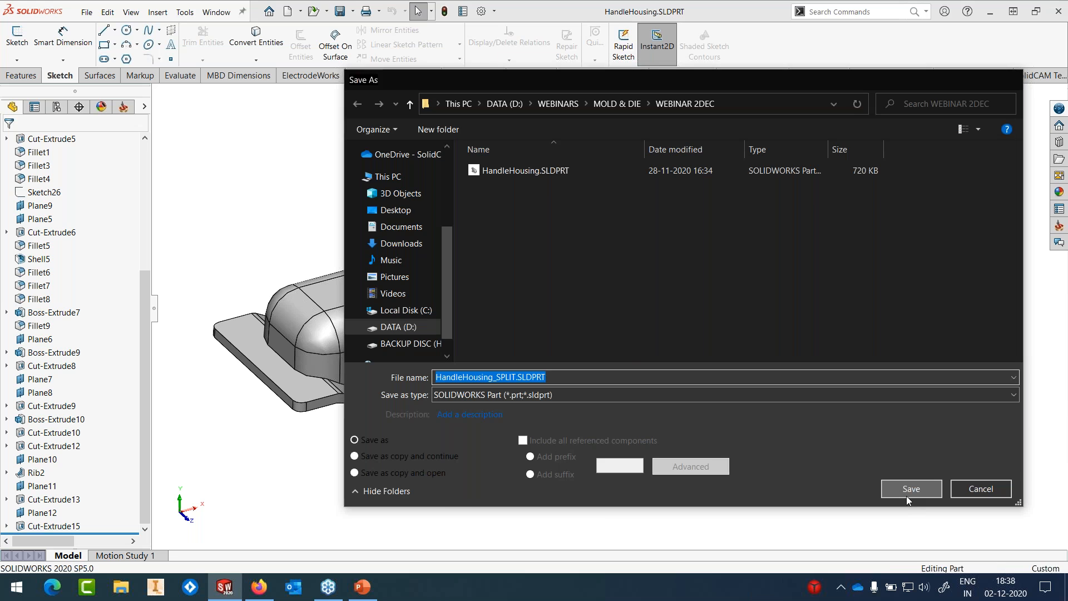
Step: Close the current part and reopen HandleHousing_SPLIT.SLDPRT
click(88, 16)
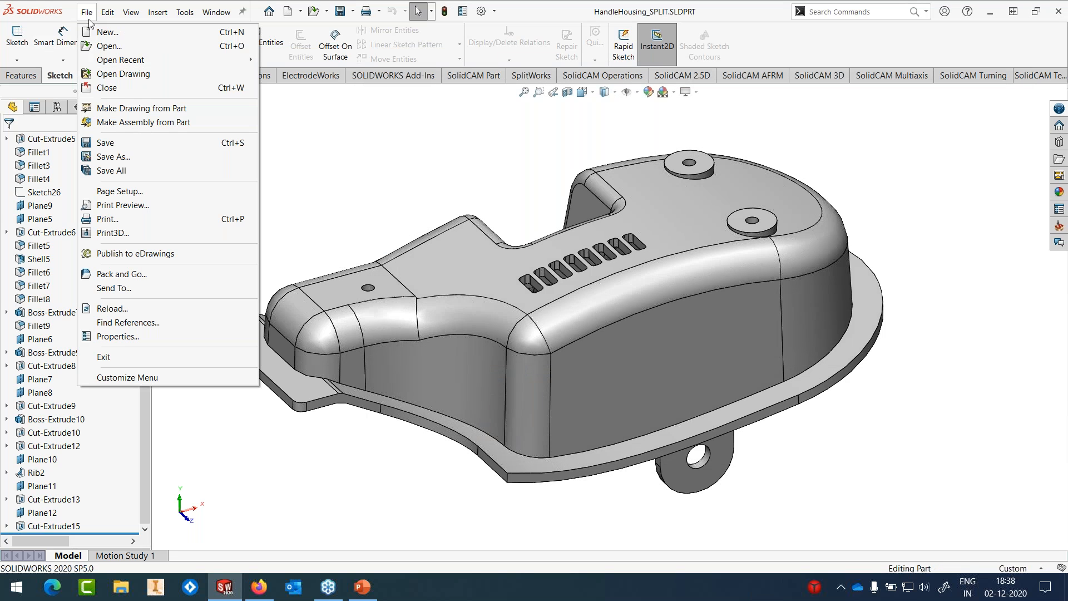
click(99, 87)
click(88, 17)
click(107, 40)
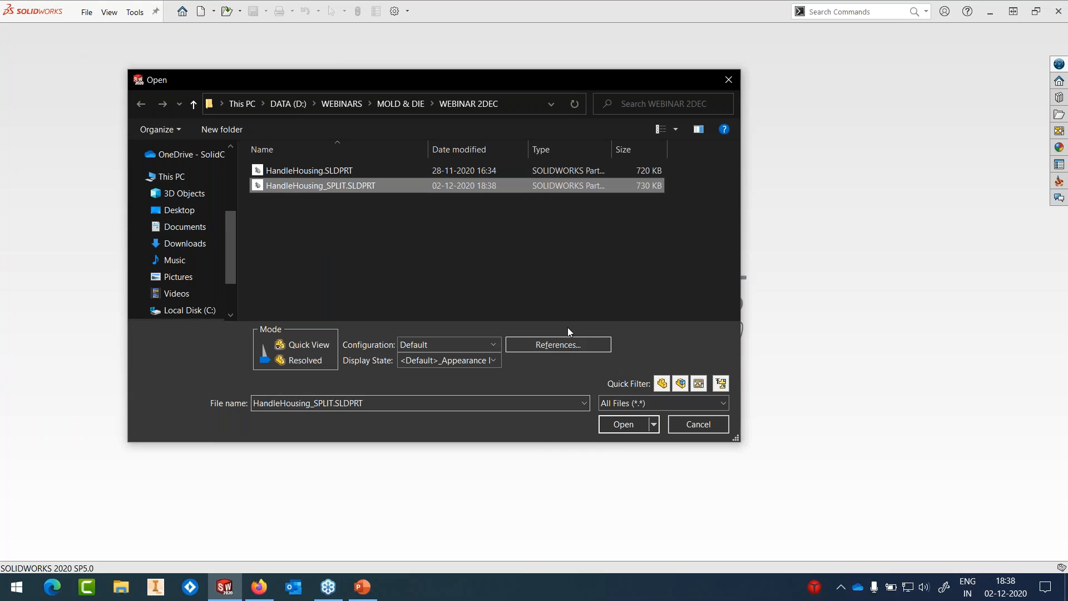
click(630, 425)
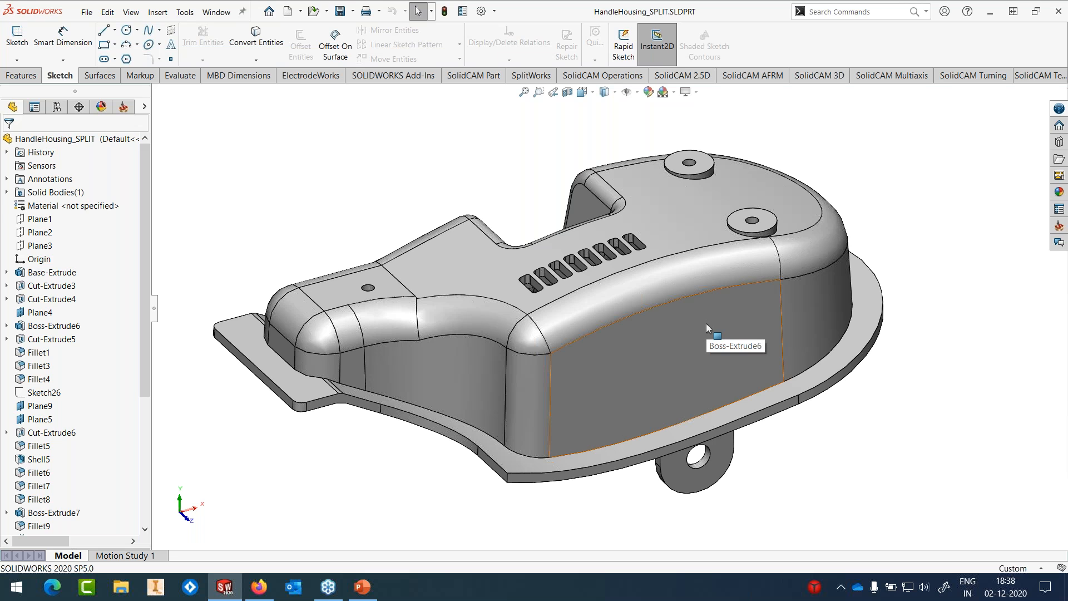
Step: Scale the housing uniformly about its centroid by a factor of 1.015 and save the part
click(158, 11)
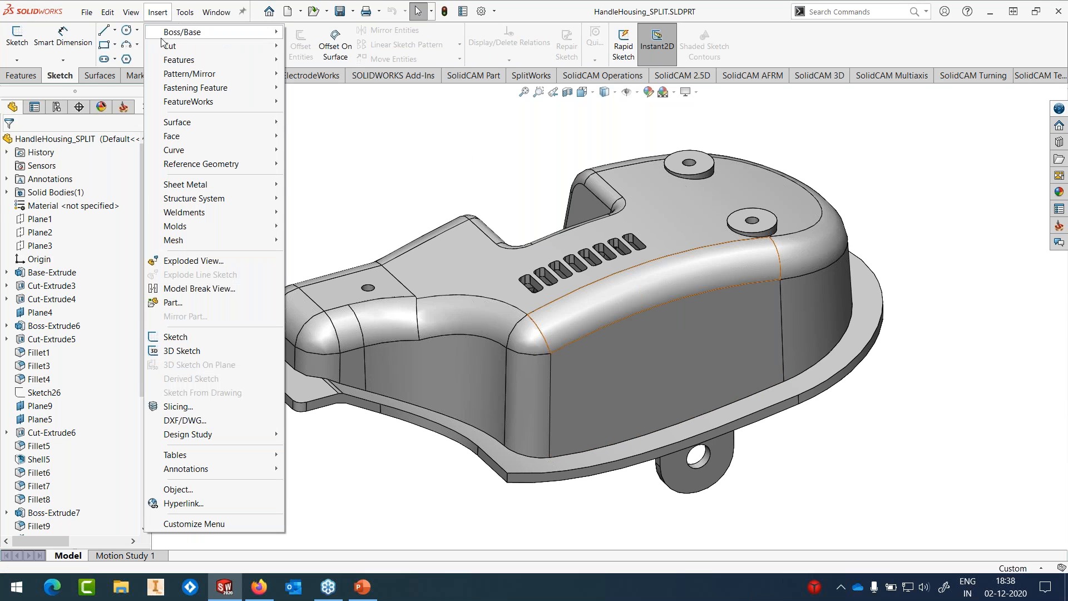
mouse_move(185, 61)
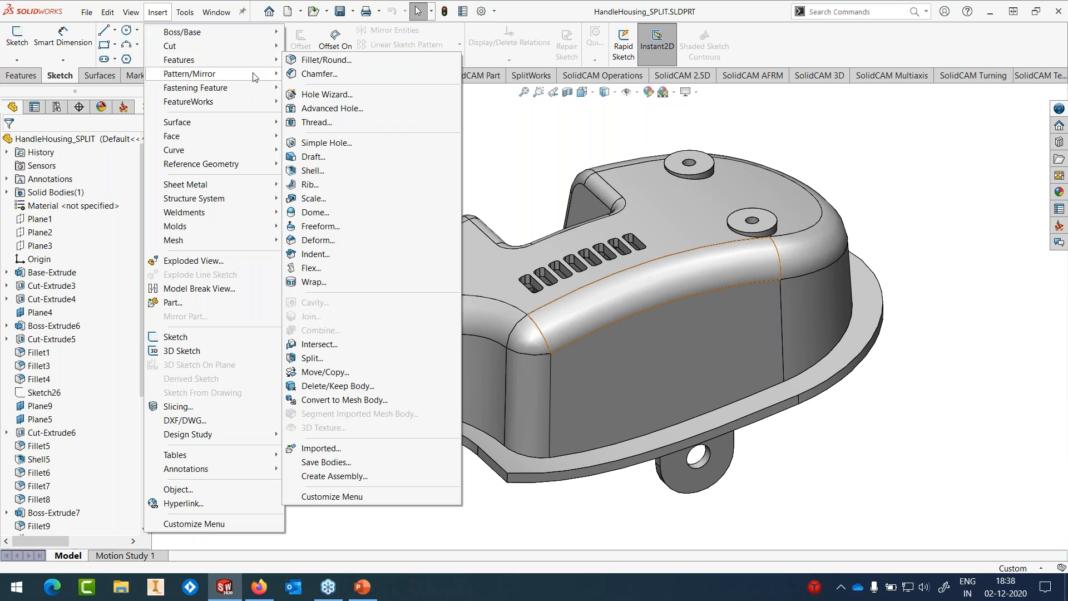
click(337, 199)
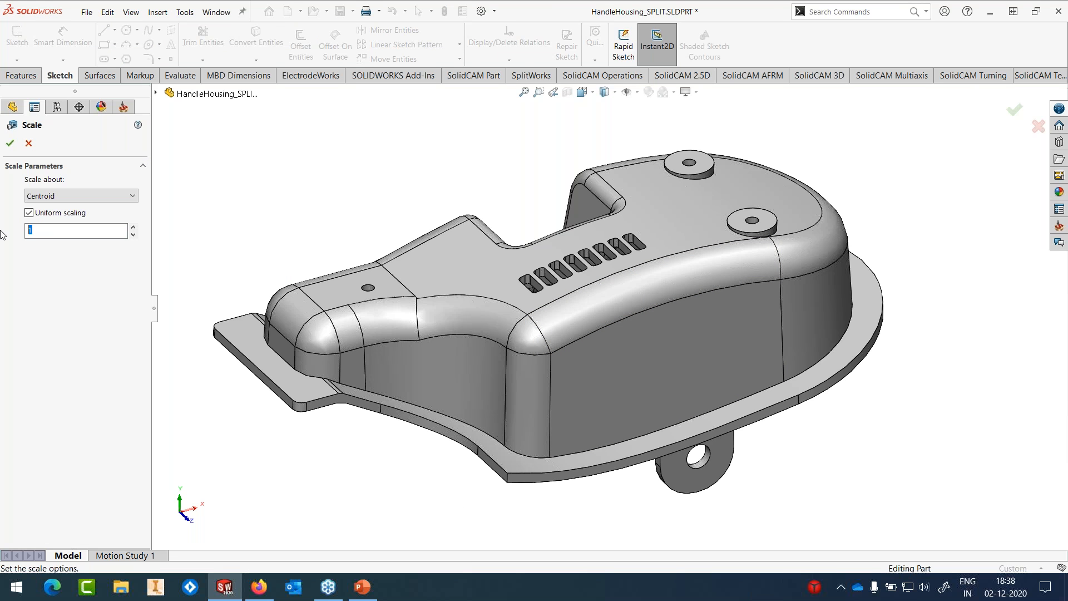
text(.015)
click(261, 375)
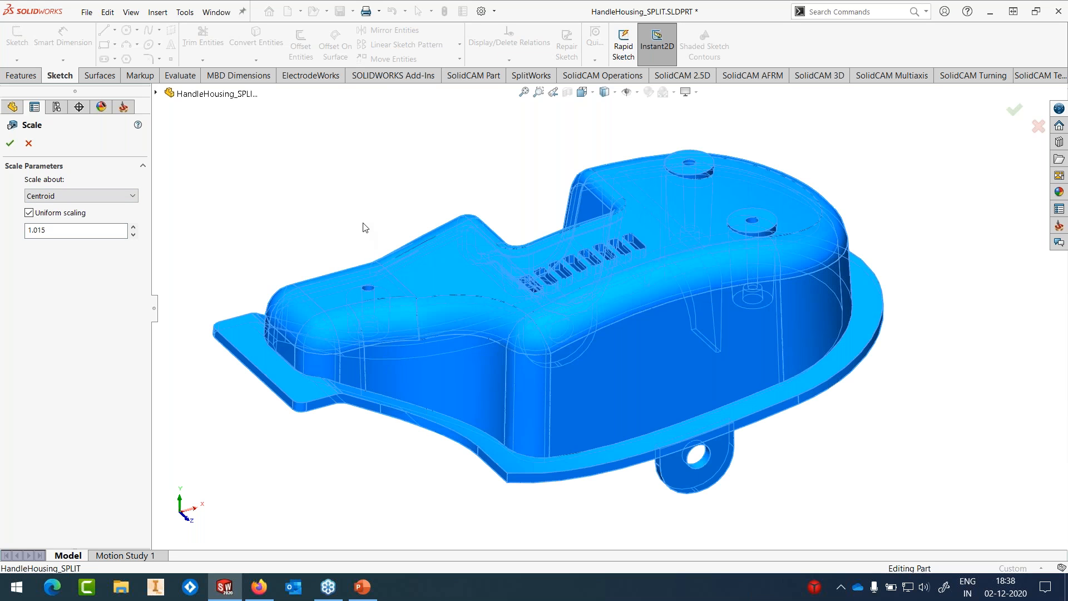
click(10, 143)
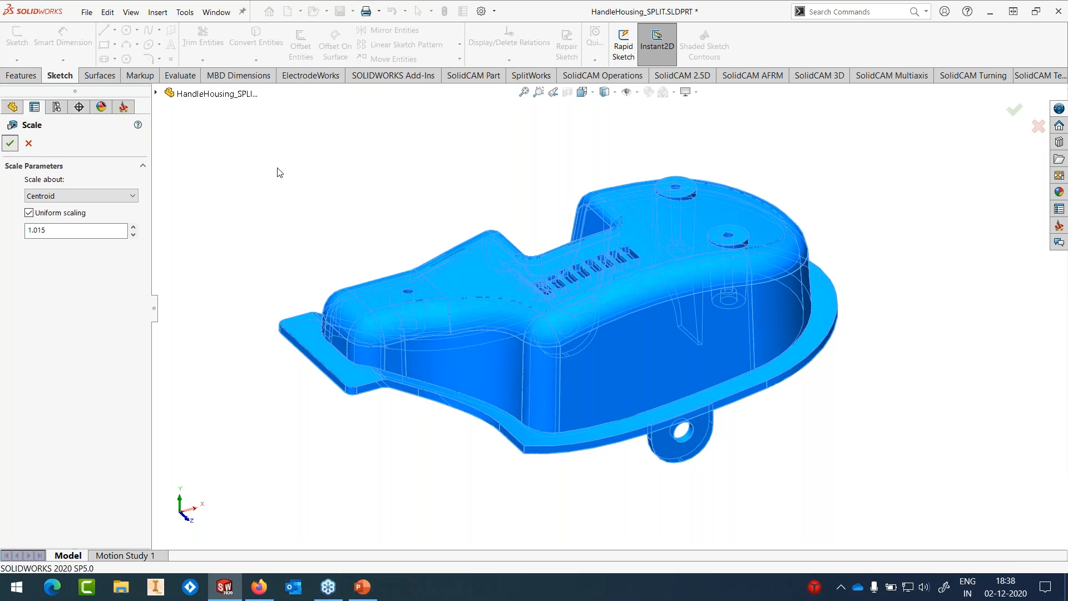
click(86, 12)
click(100, 141)
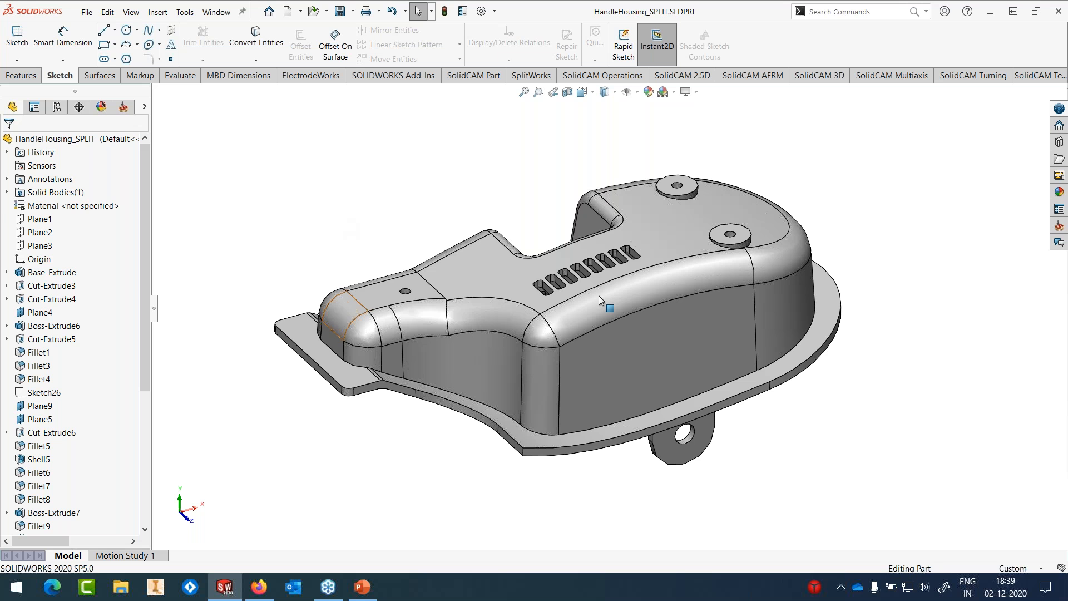
Step: Start a SplitWorks Split Part analysis of the housing with Plane2 as the direction
click(42, 233)
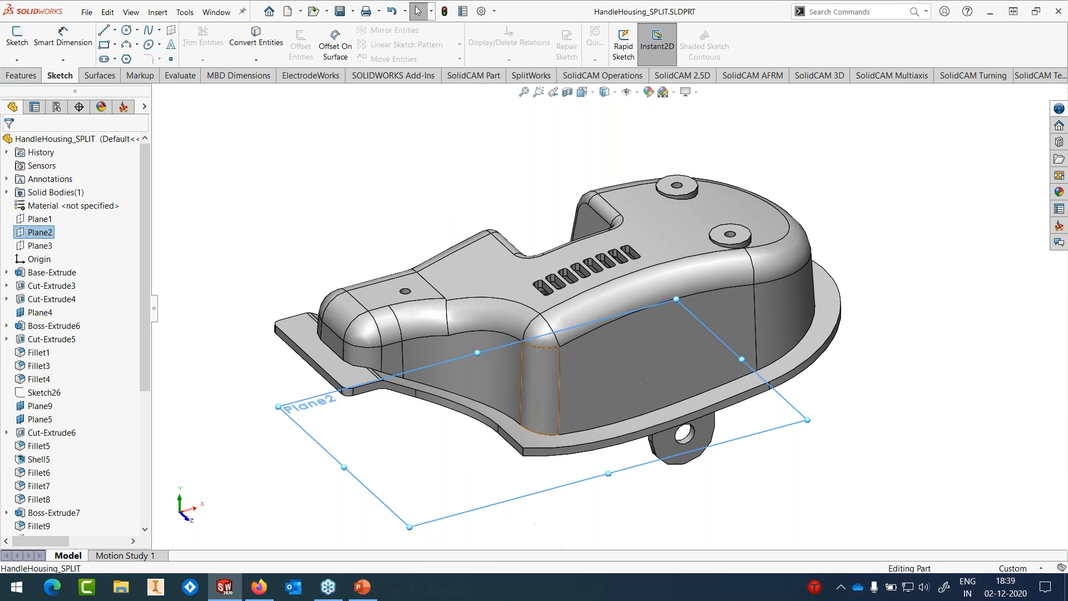
middle_drag(538, 353, 597, 302)
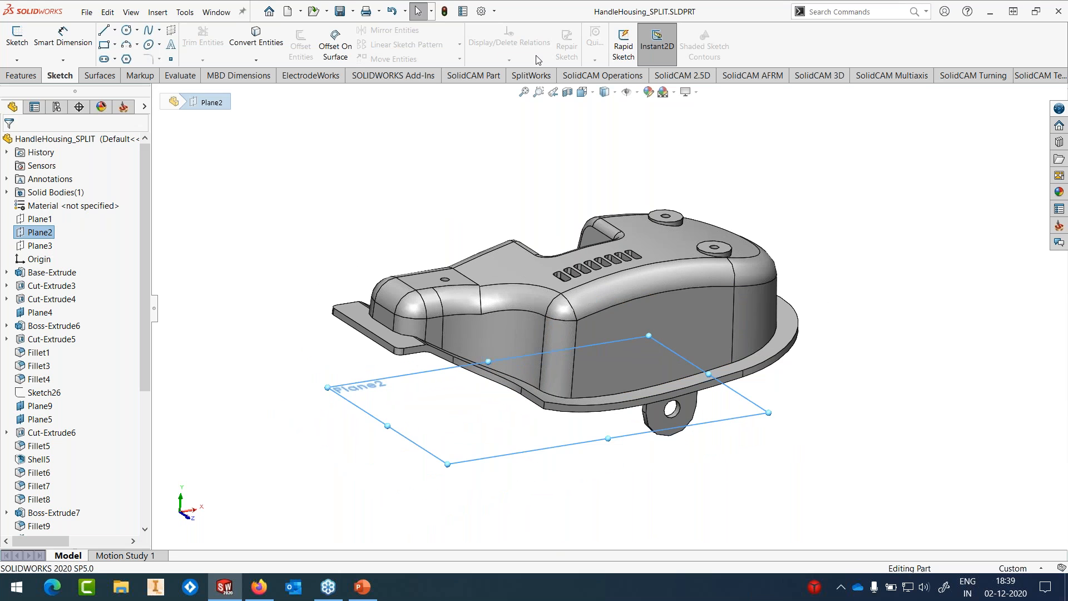
click(527, 77)
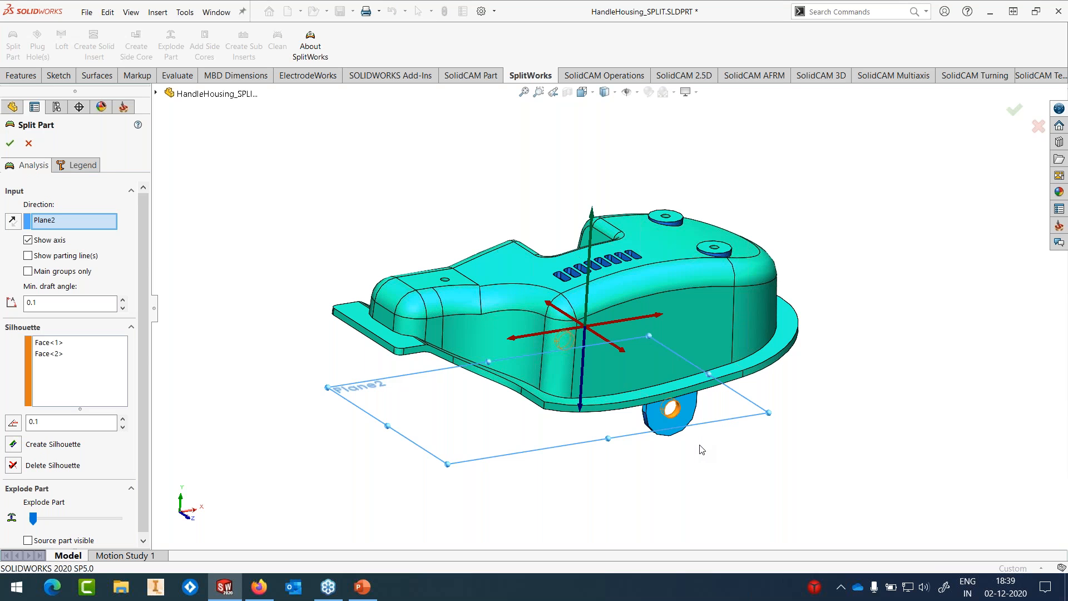
middle_drag(695, 480, 765, 462)
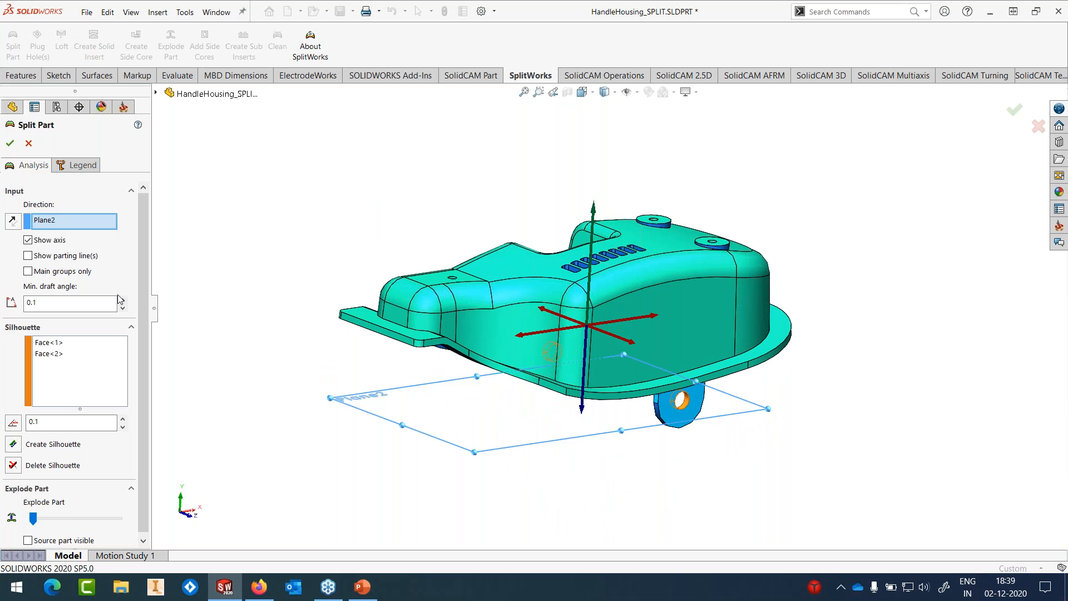
Step: Check the face-type legend, then clear both faces from the silhouette selection of the Split Part analysis
click(78, 165)
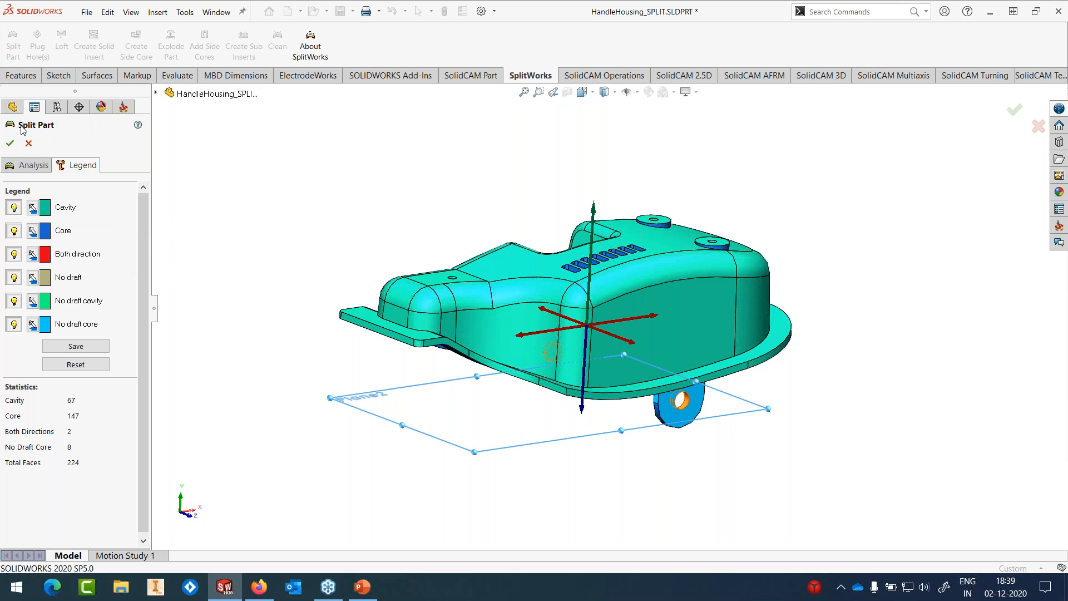
click(14, 167)
click(50, 354)
right_click(66, 354)
click(98, 362)
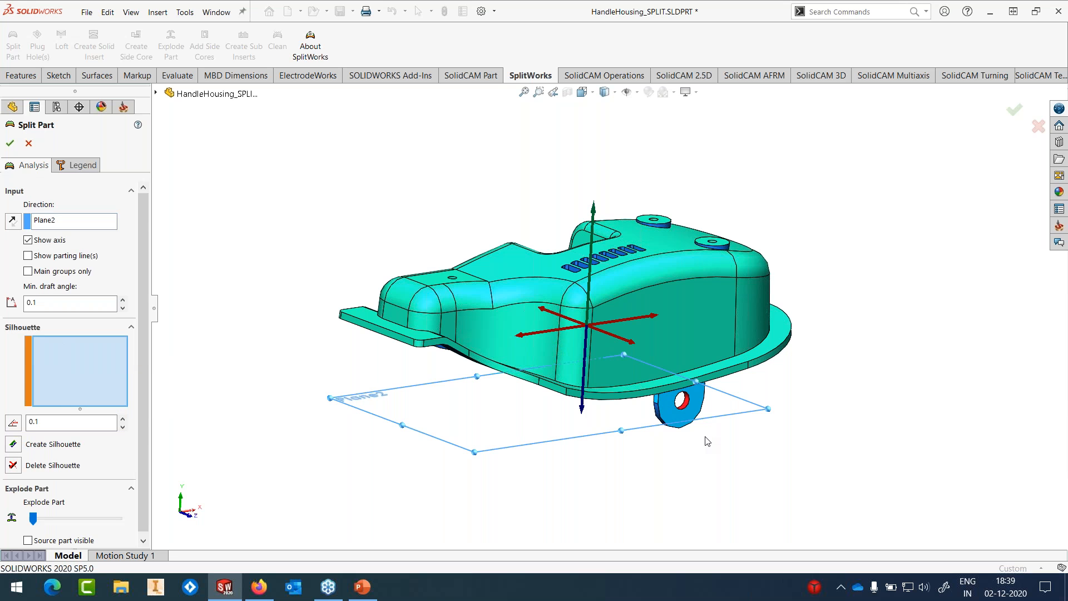
Step: Examine the lug and its through-hole faces against the colour legend and the face statistics
scroll(680, 388, down, 8)
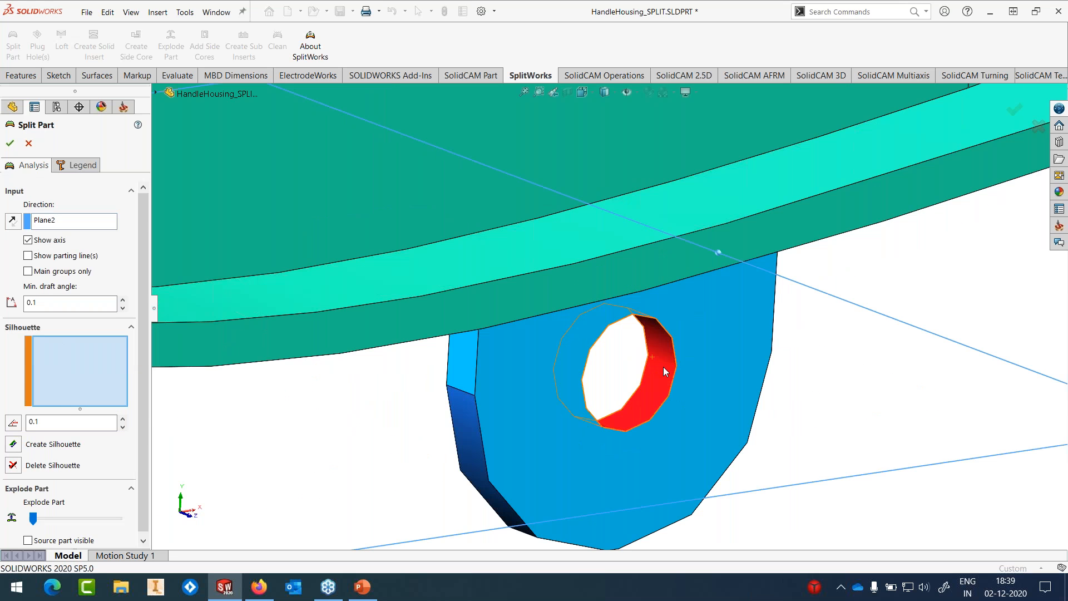
scroll(663, 366, down, 2)
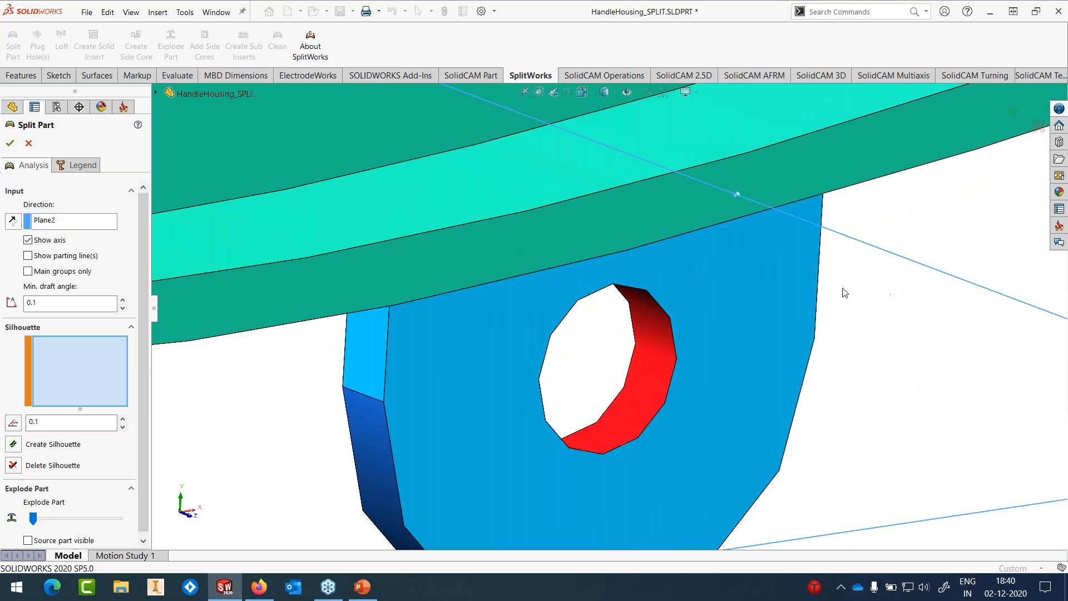
click(78, 165)
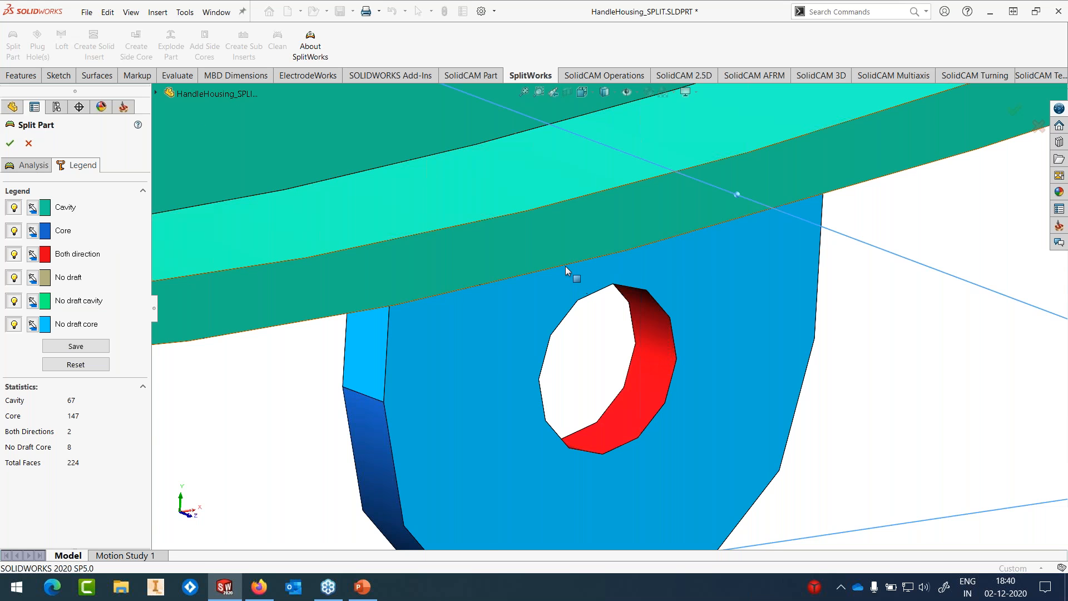
scroll(636, 358, up, 5)
scroll(636, 358, up, 5)
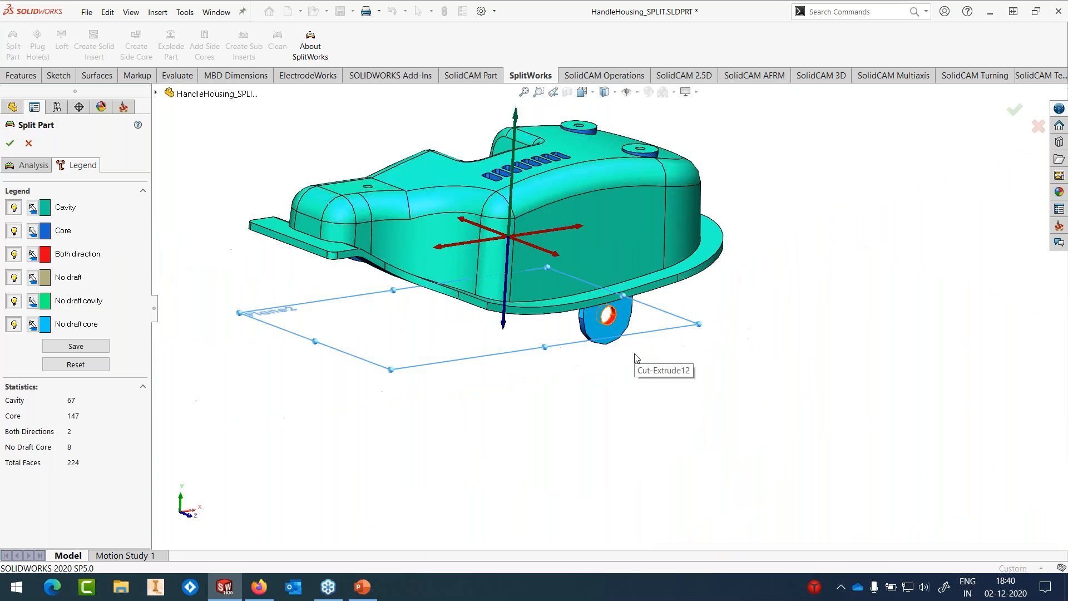
scroll(621, 325, down, 2)
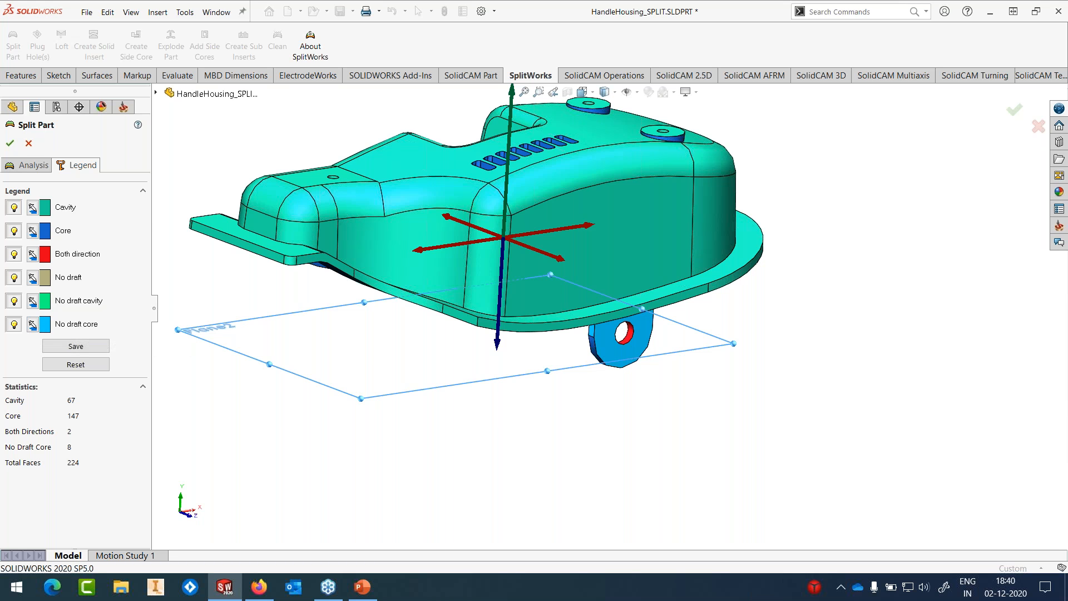
scroll(643, 311, down, 5)
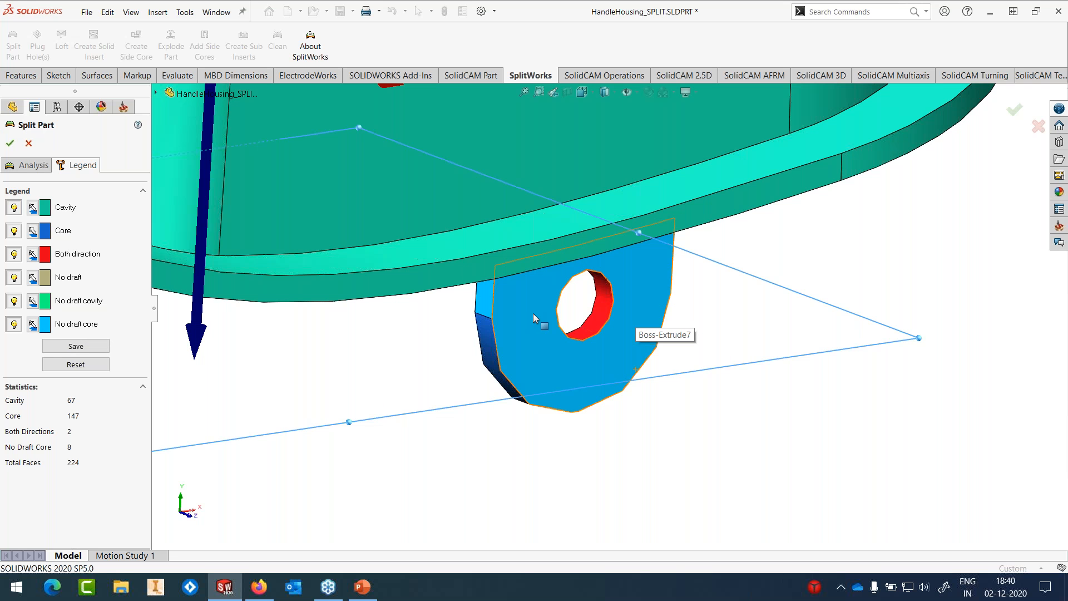
scroll(610, 262, up, 5)
middle_drag(610, 262, 597, 289)
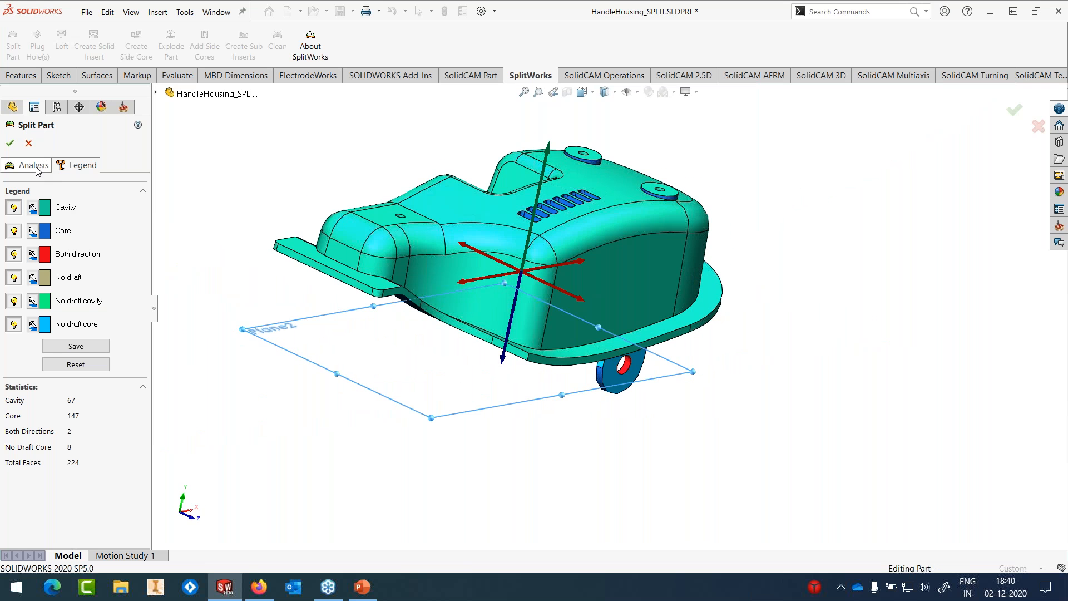
Step: Accept the Split Part analysis to generate the housing's face groups and parting lines
click(37, 167)
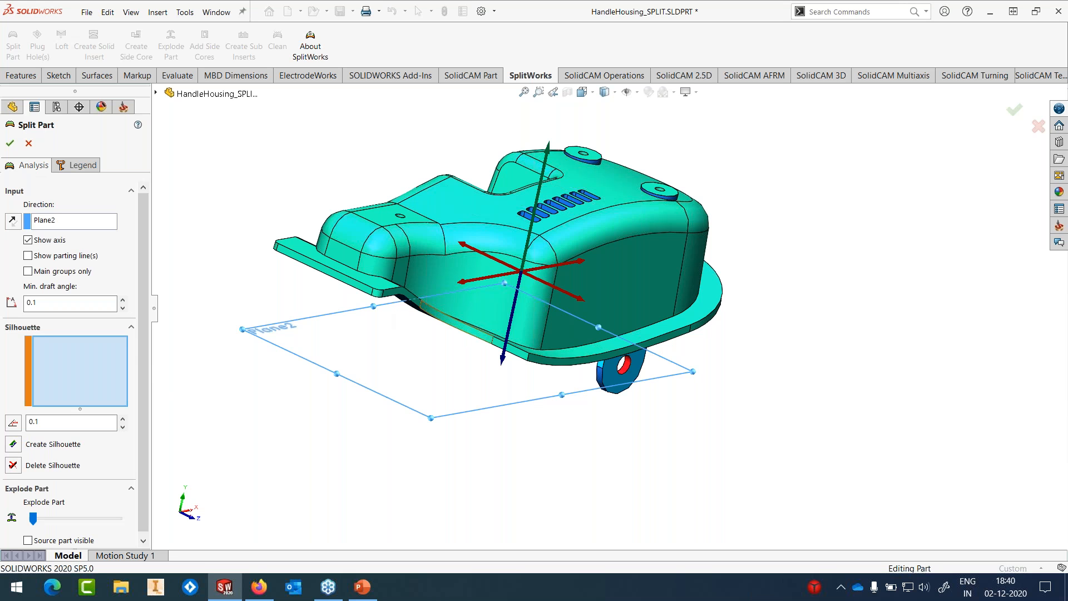
scroll(412, 179, down, 4)
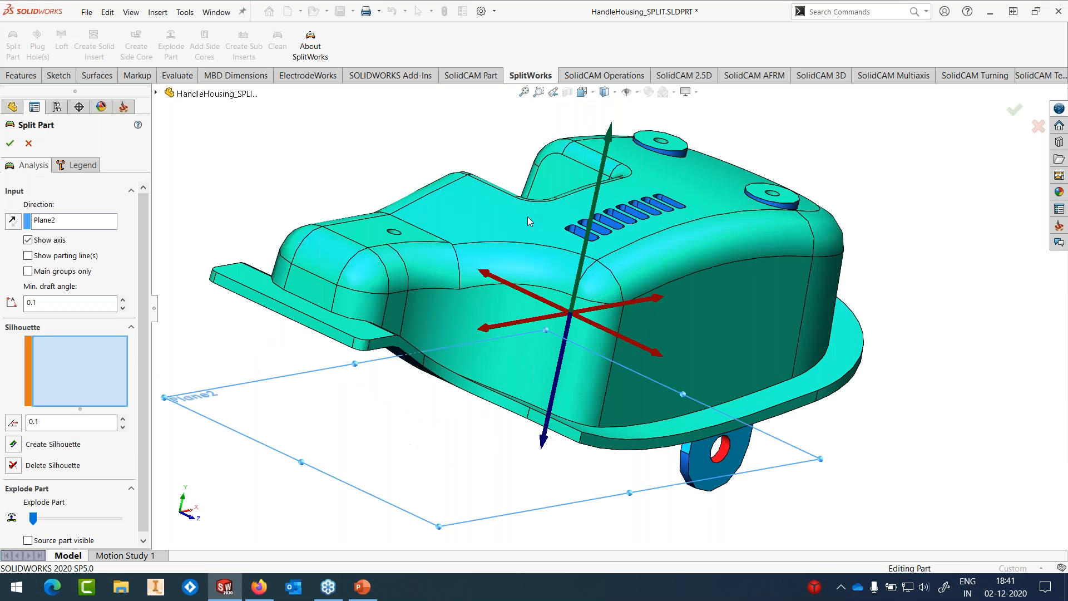
middle_drag(555, 240, 544, 250)
scroll(544, 250, up, 1)
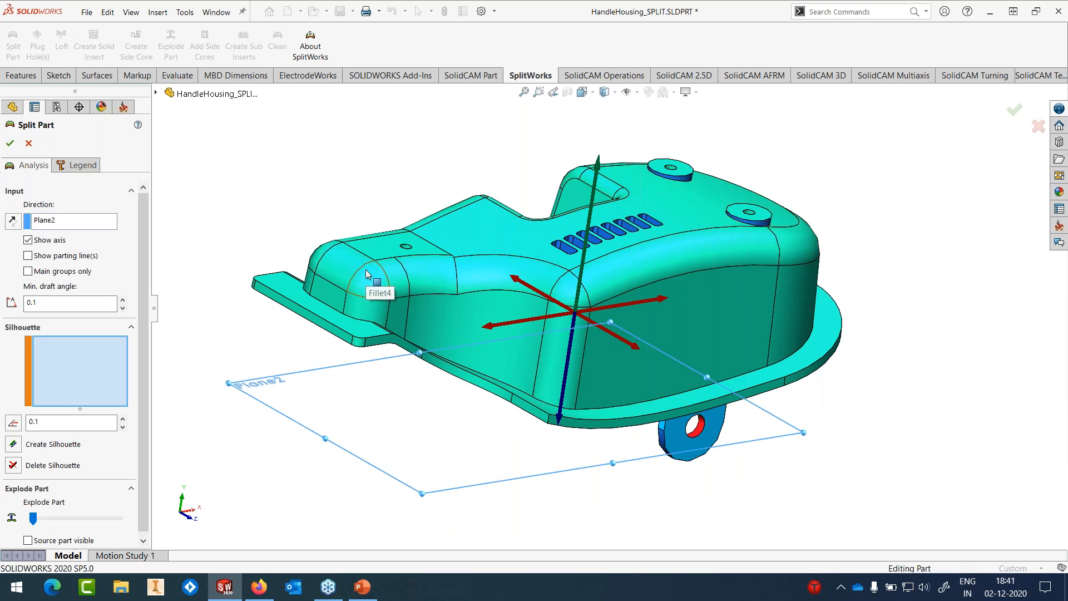
click(10, 145)
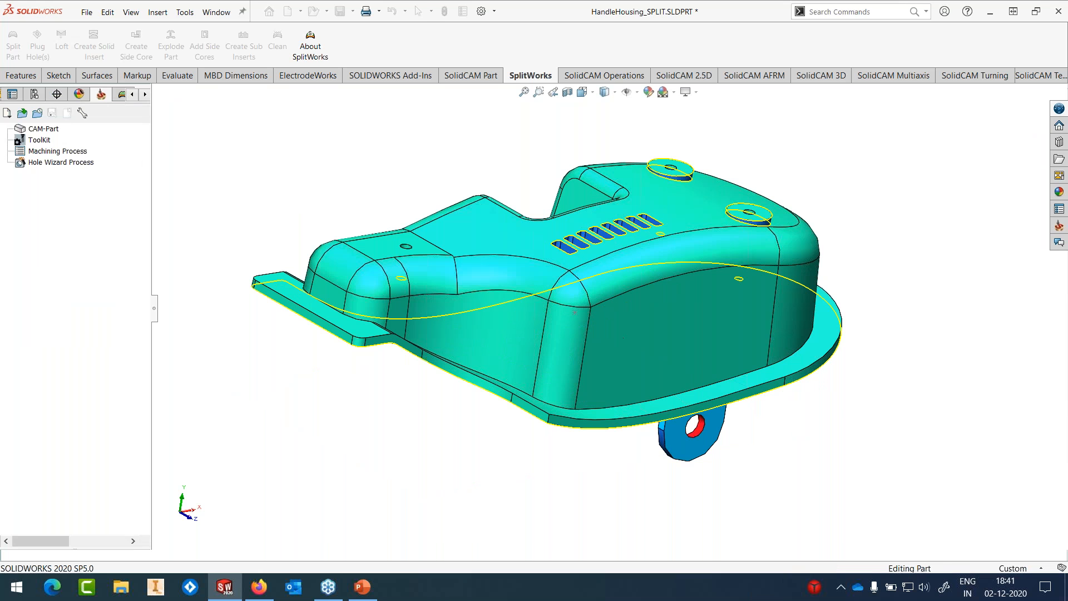
Step: Widen the split tree and look through the Cavity, Core, Side Core1, Side Core2 and Extra Faces groups
drag(153, 308, 222, 309)
click(39, 120)
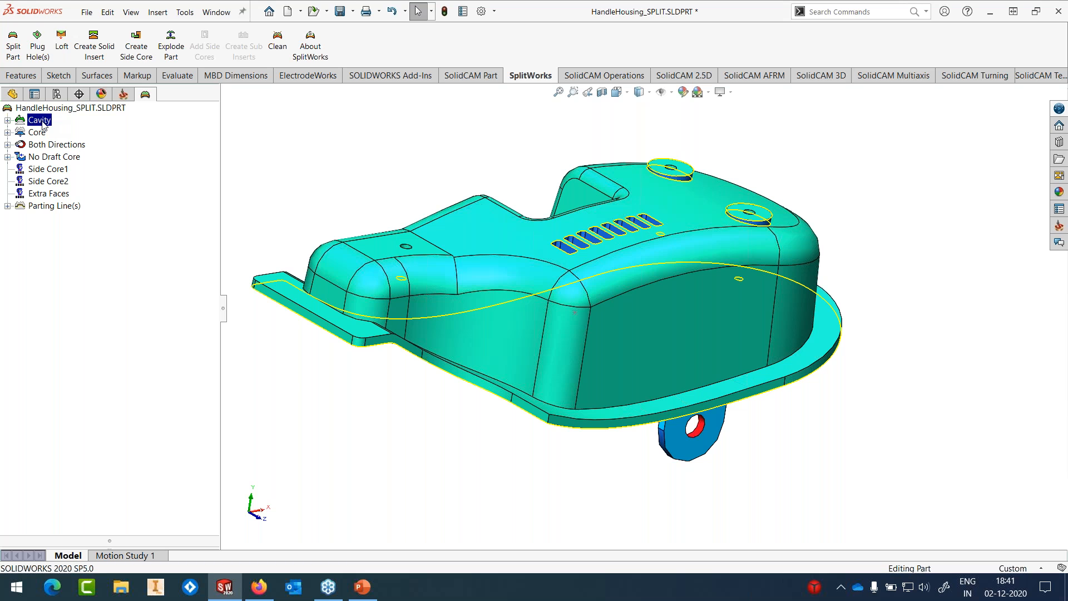
click(42, 135)
click(47, 171)
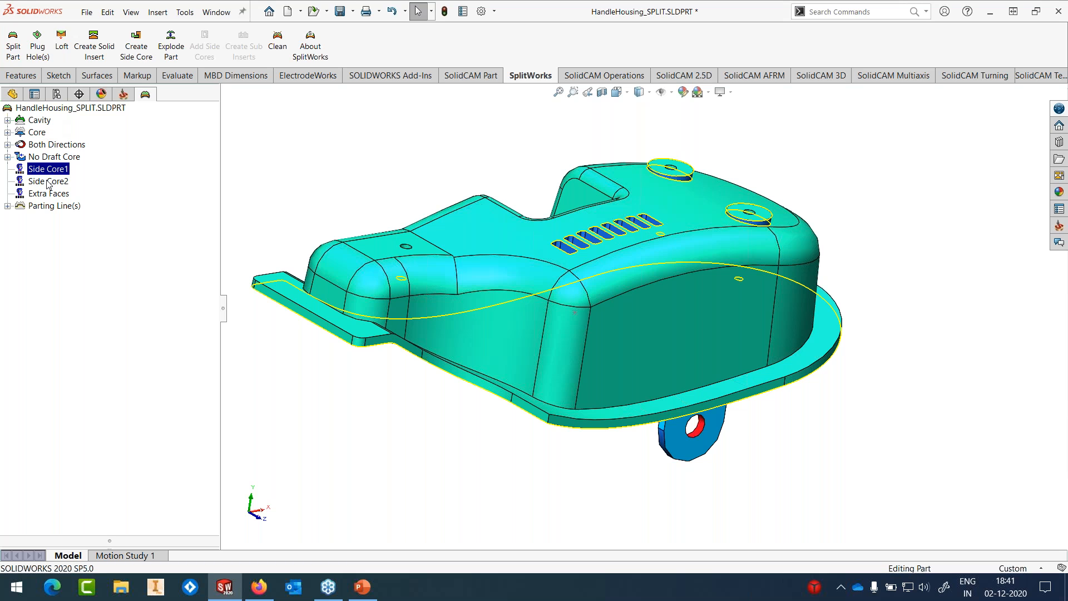
click(47, 183)
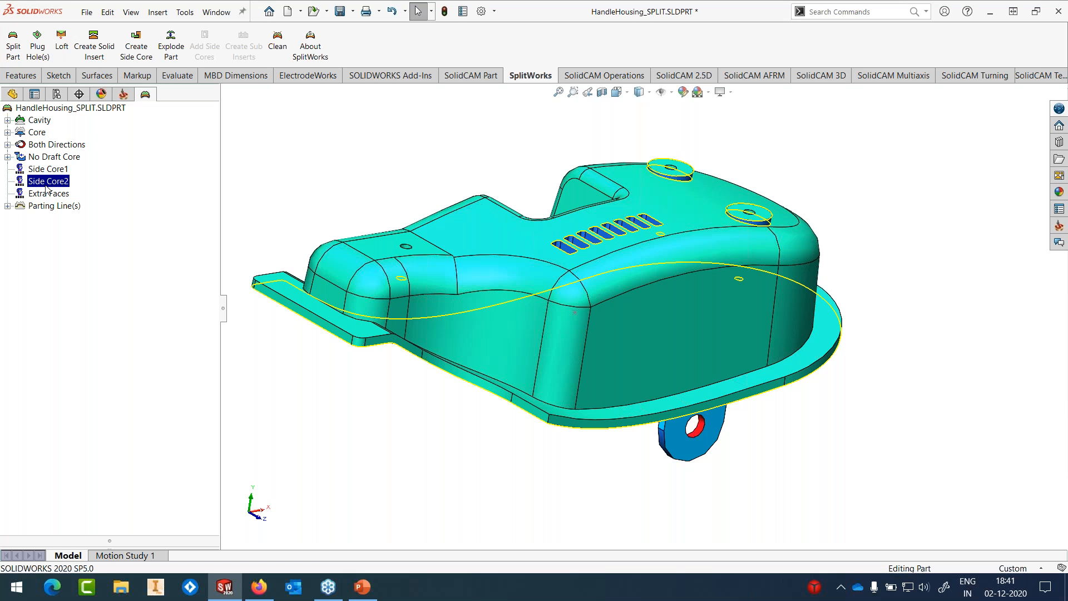
click(50, 196)
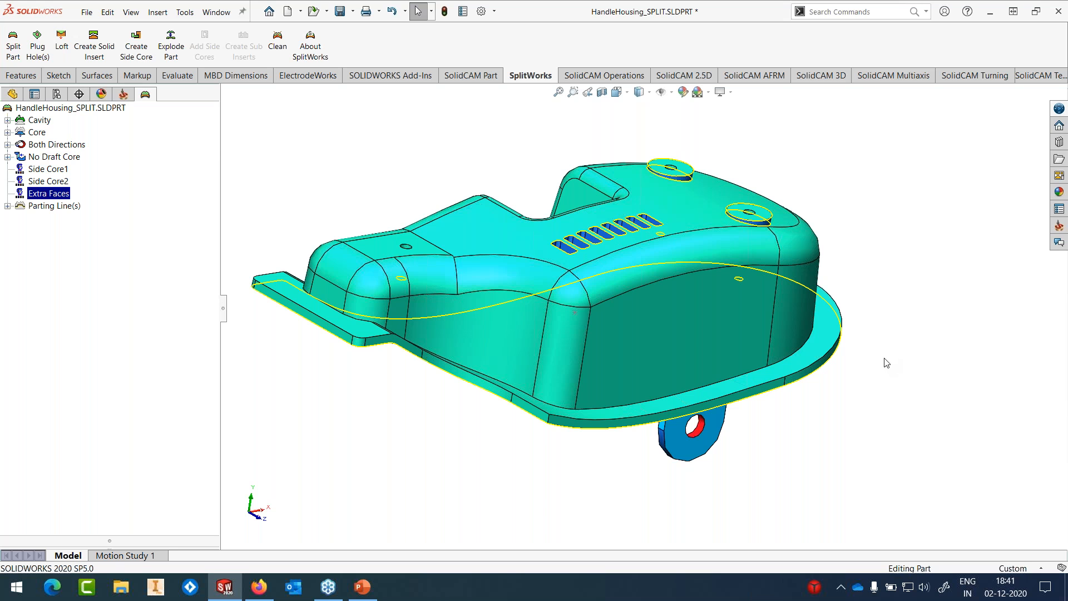
Step: Apply a blue-grey gradient scene background and hide the closed parting lines on the housing
middle_drag(887, 363, 874, 357)
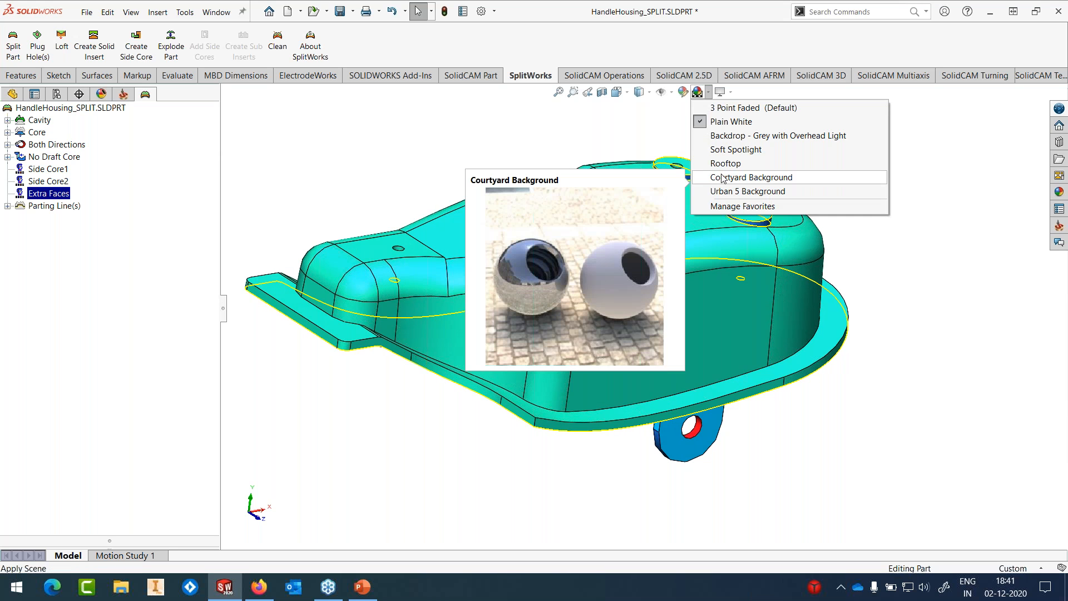
click(748, 176)
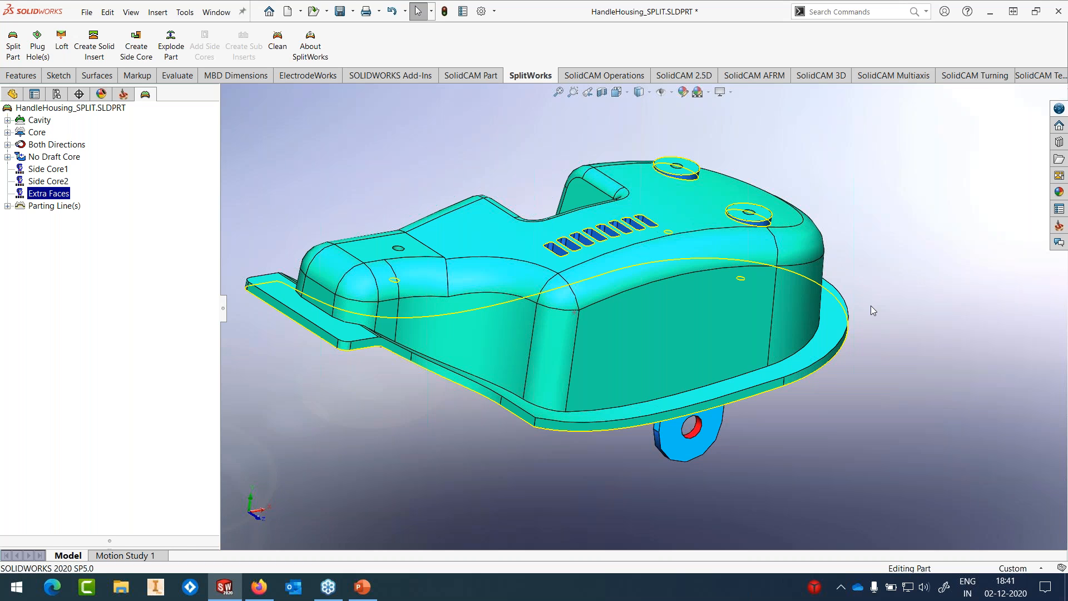
right_click(37, 207)
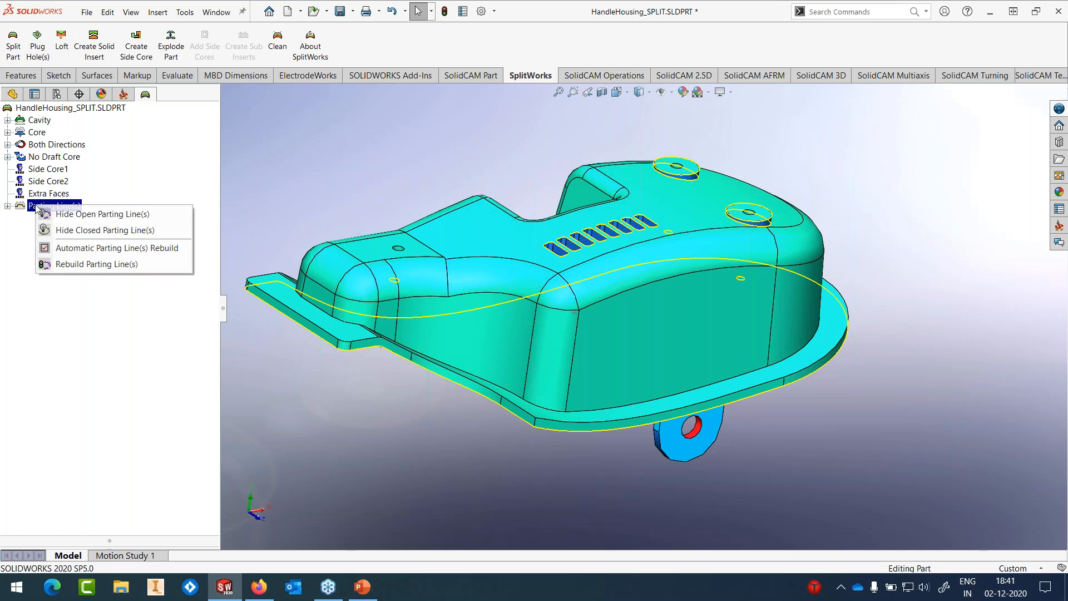
click(89, 229)
right_click(50, 206)
click(303, 170)
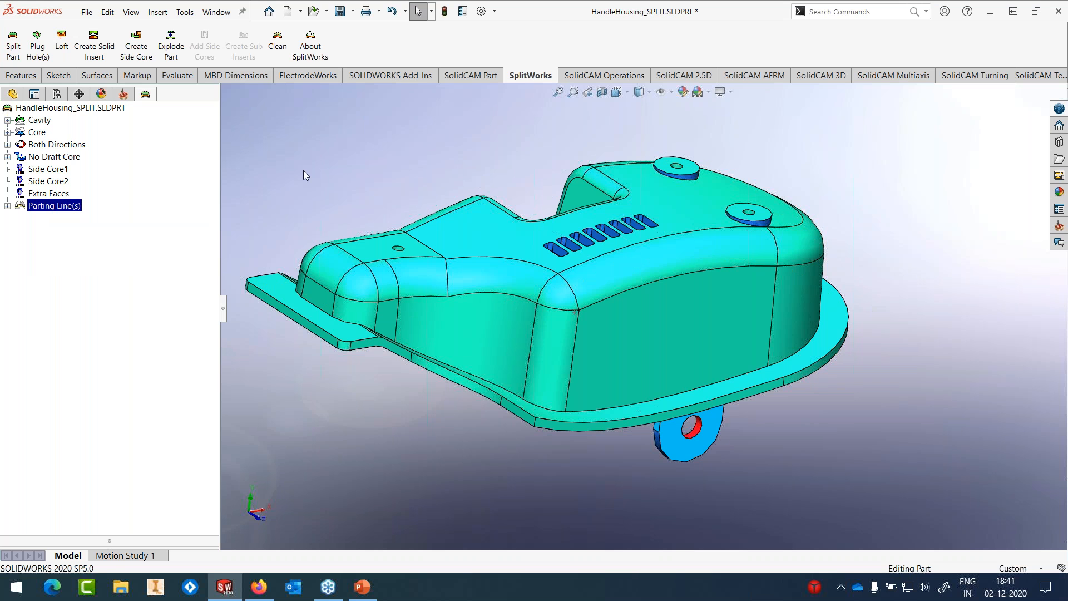
Step: Run a 3-degree draft analysis using one round boss's top face as pull direction, check both bosses' side faces, and close it without keeping it
middle_drag(653, 301, 702, 316)
scroll(655, 306, down, 6)
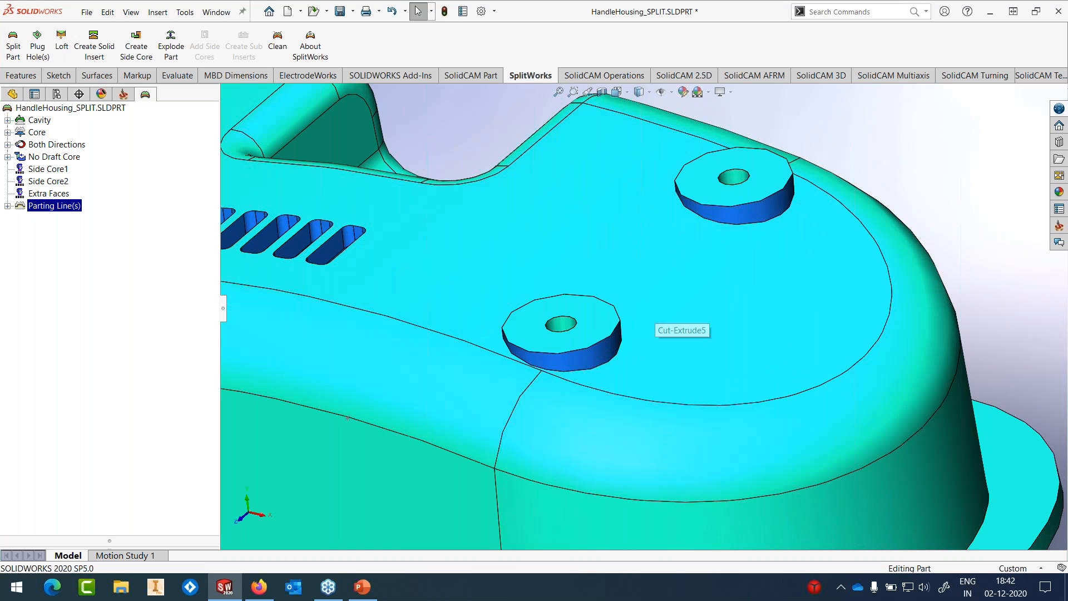
scroll(660, 306, down, 2)
middle_drag(675, 289, 723, 256)
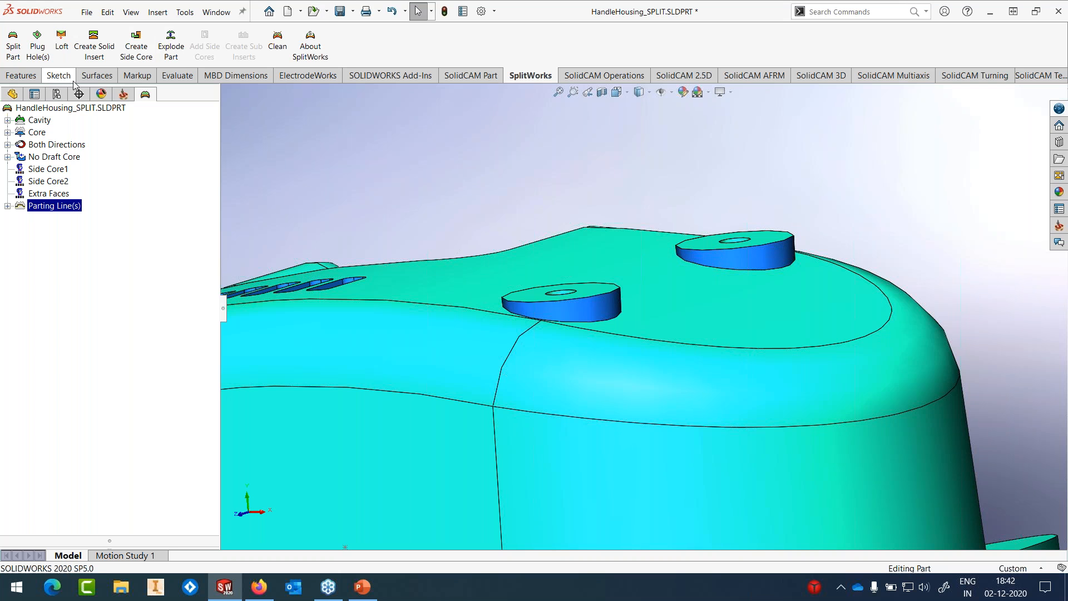
click(179, 76)
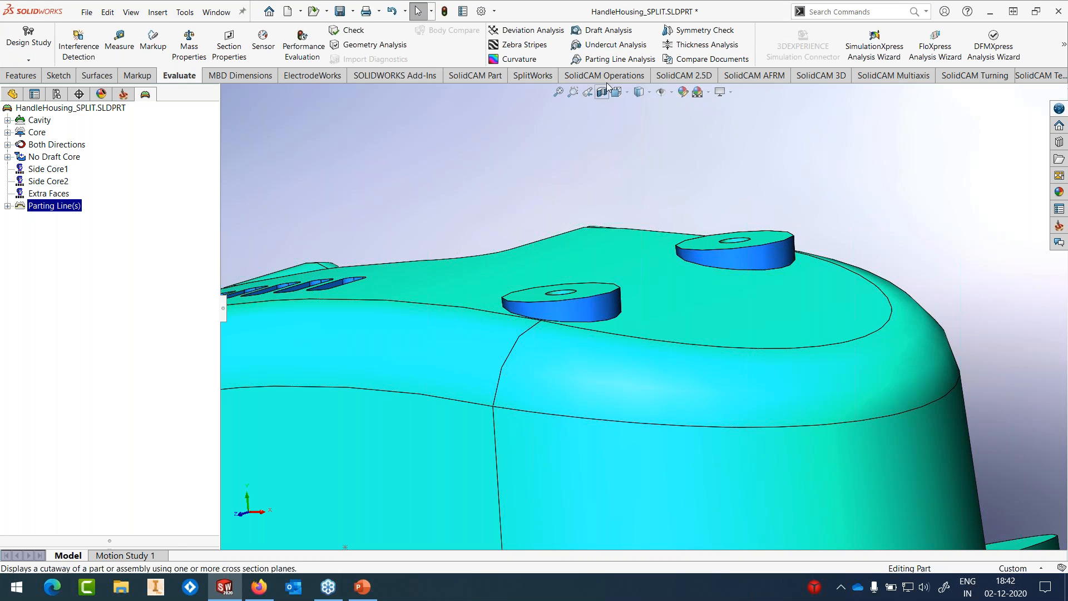
click(608, 30)
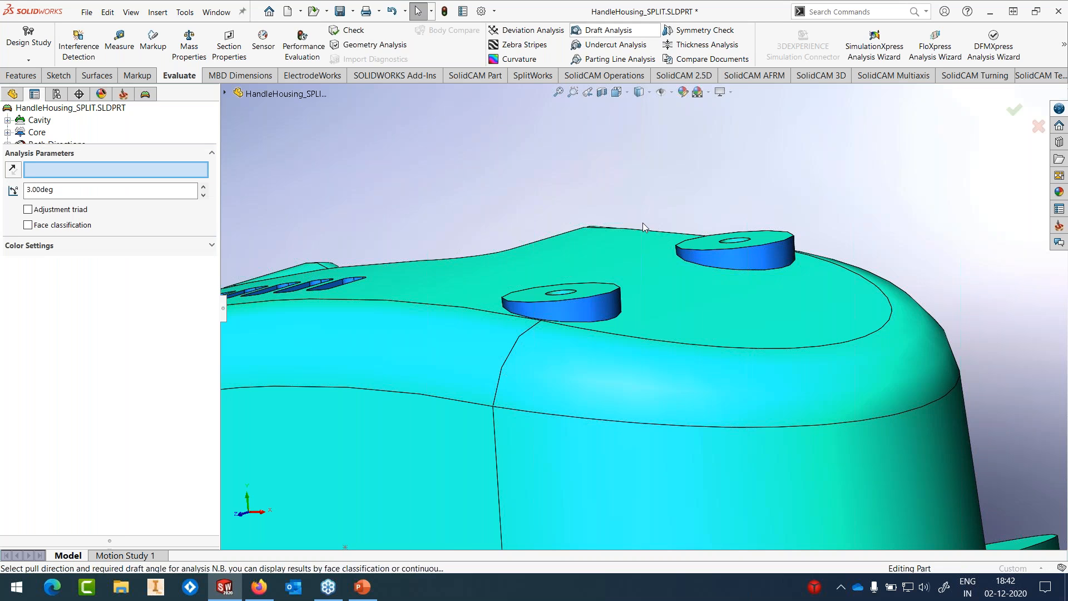
middle_drag(643, 223, 556, 374)
click(545, 394)
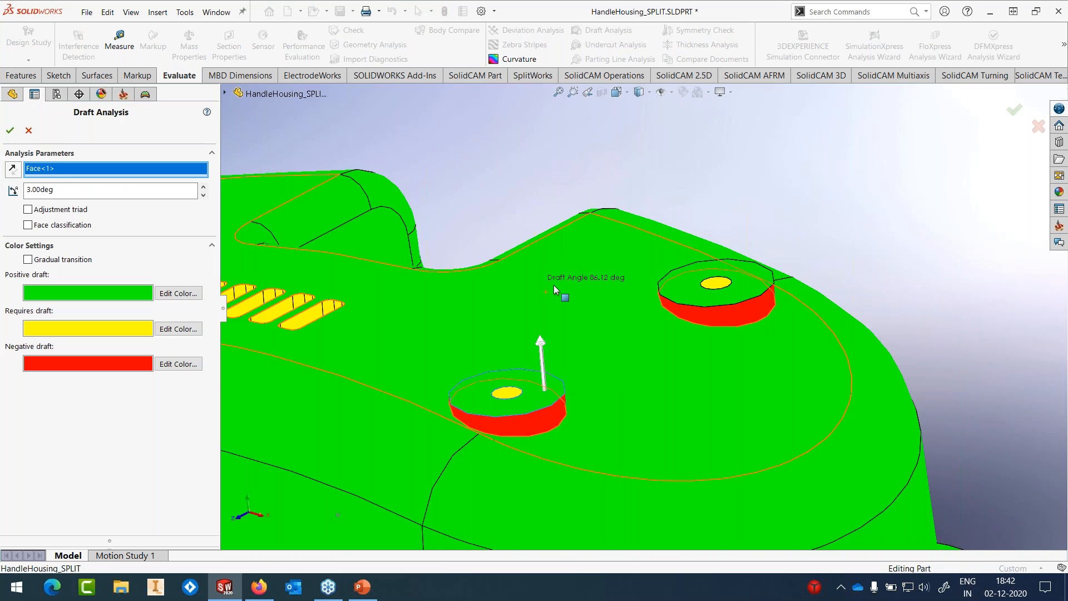
scroll(642, 309, up, 3)
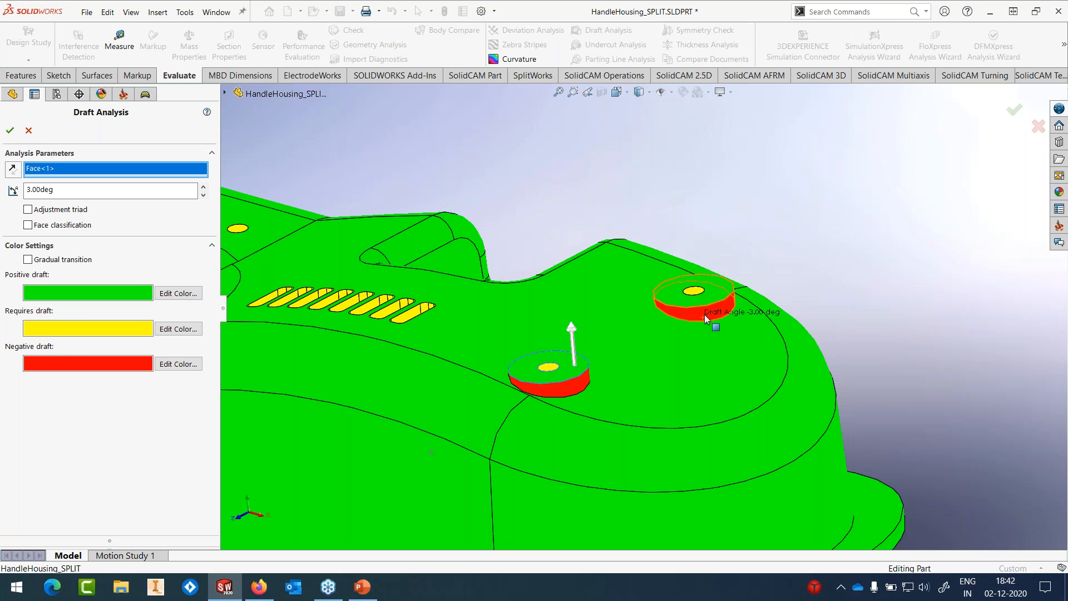
click(29, 131)
Step: Add a 1-degree neutral-plane draft to the side face of the boss nearer the front wall, using its top face as neutral plane
click(22, 75)
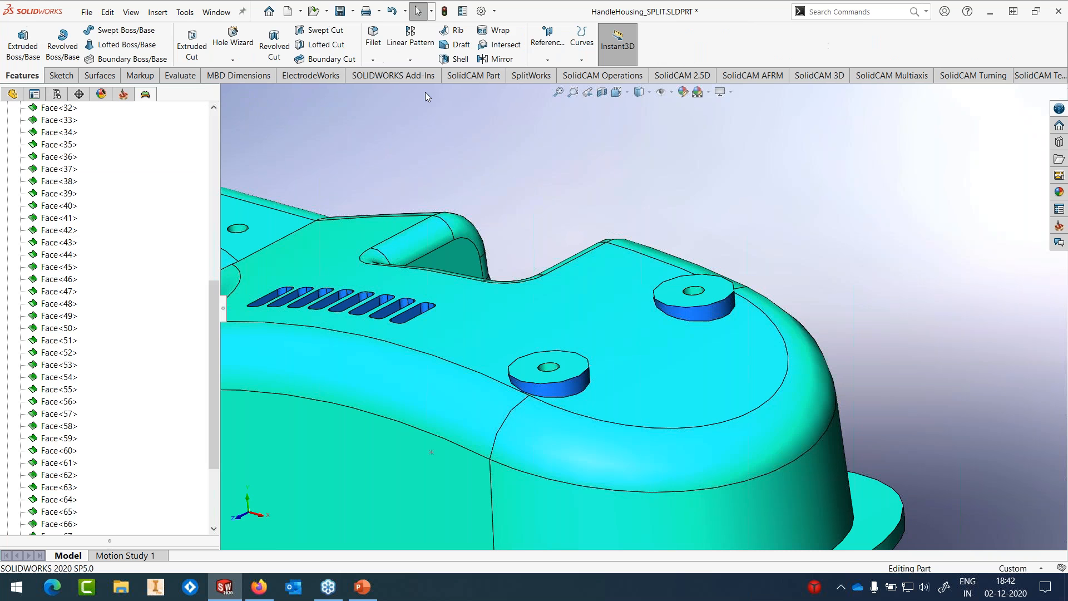
click(459, 45)
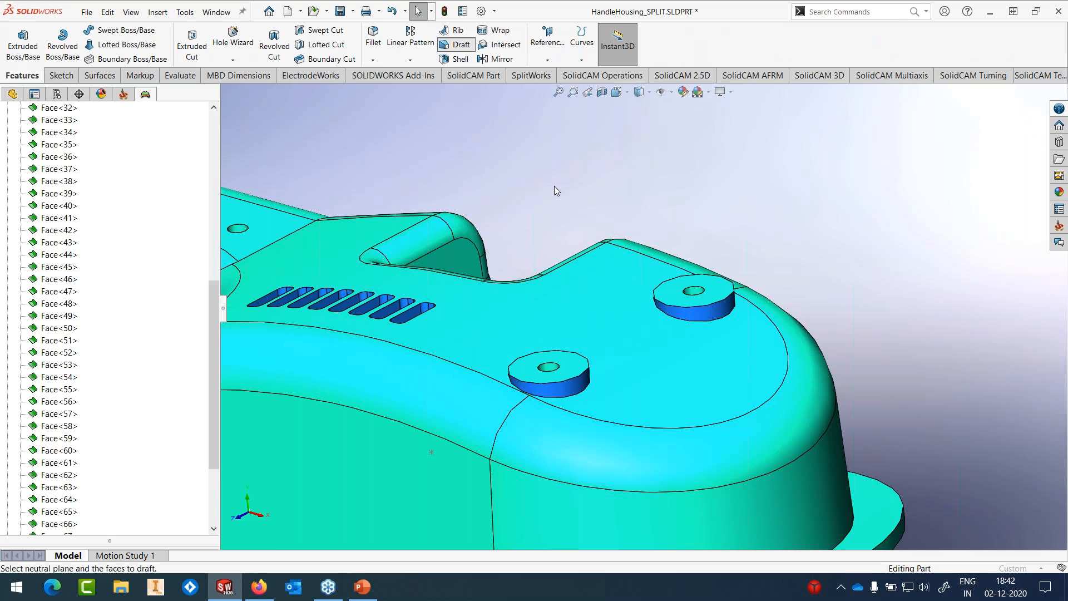
click(571, 369)
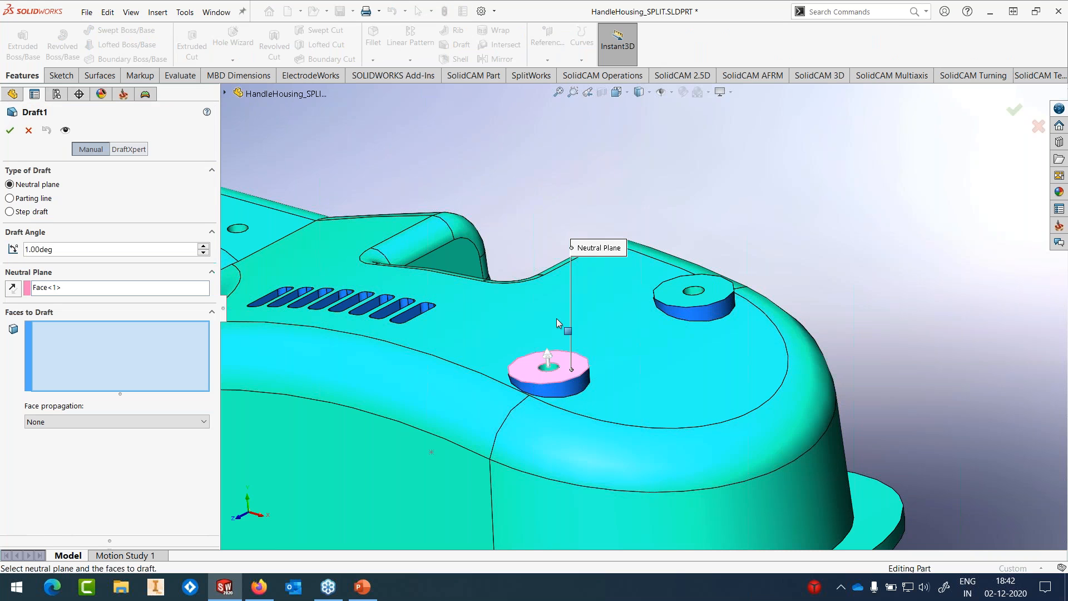
click(571, 388)
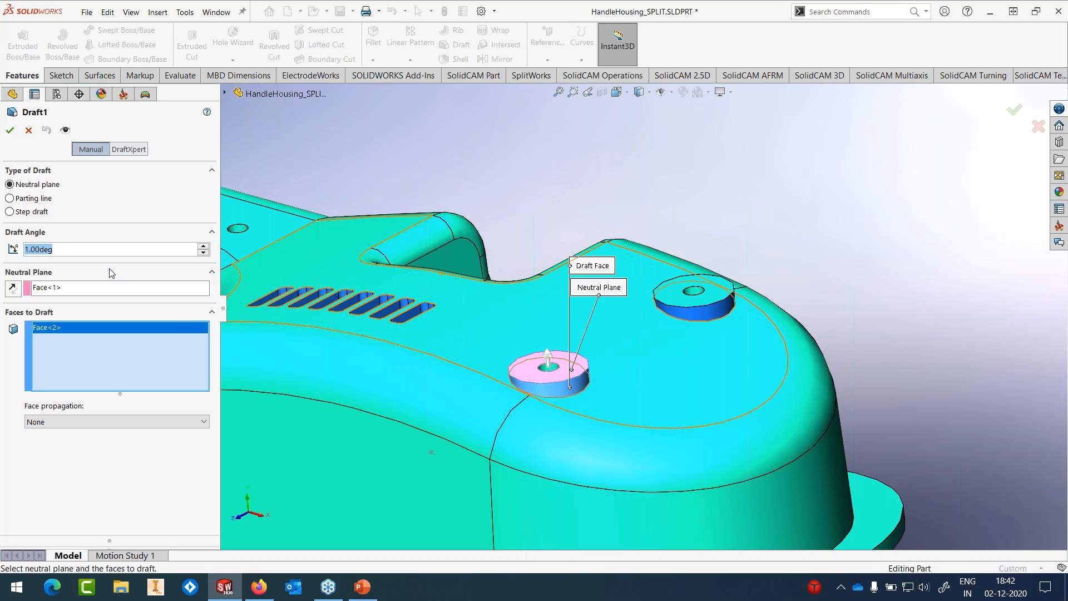
click(10, 131)
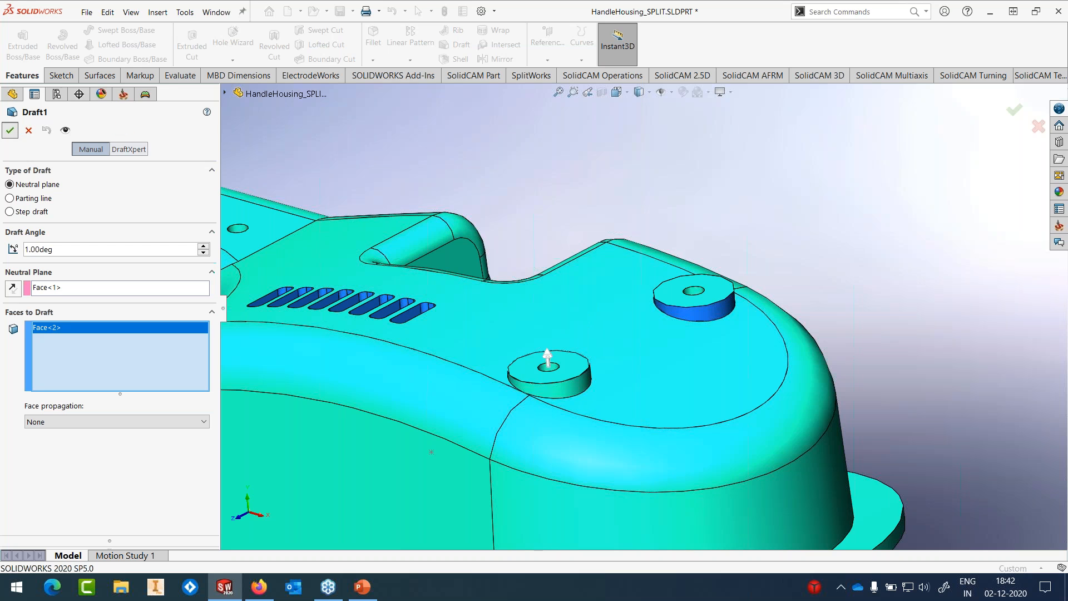
Step: Draft the second round boss's side face by 1 degree, using that boss's top face as neutral plane
scroll(569, 403, down, 5)
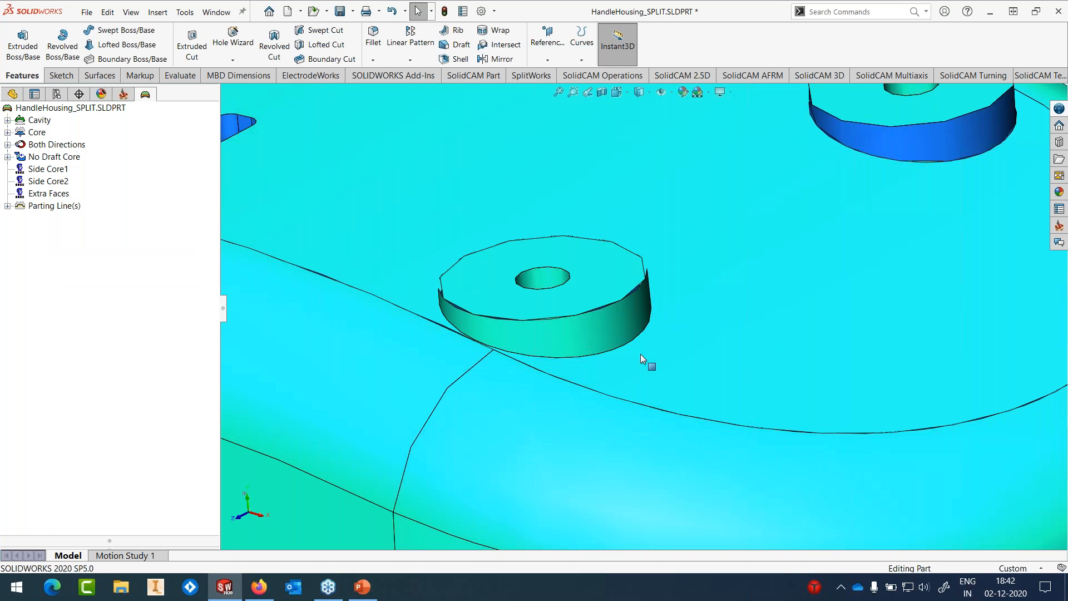
scroll(640, 354, up, 6)
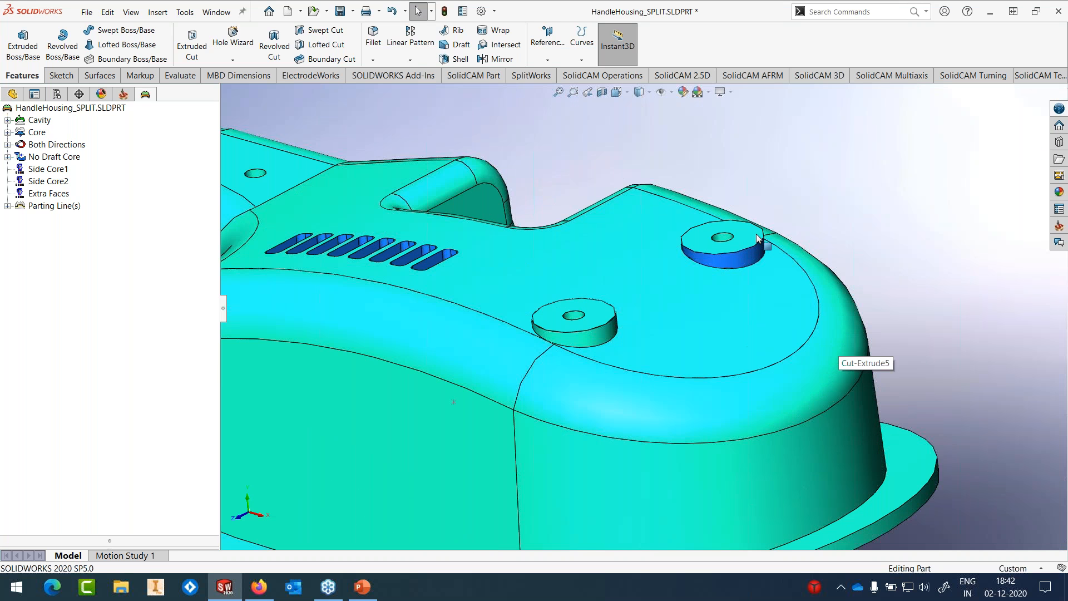
click(448, 49)
click(739, 229)
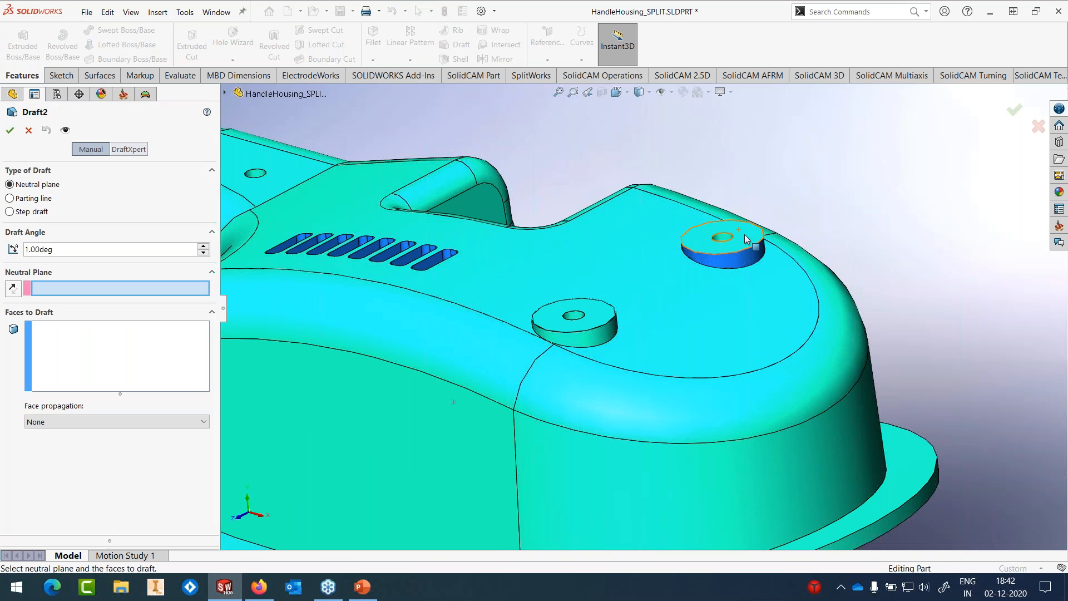
click(744, 260)
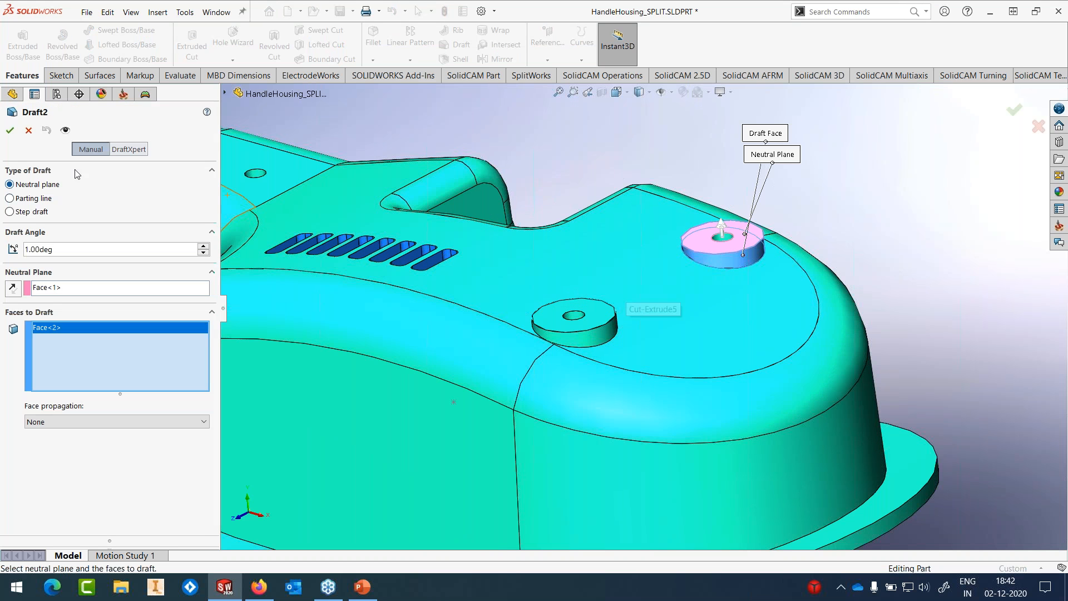
click(9, 132)
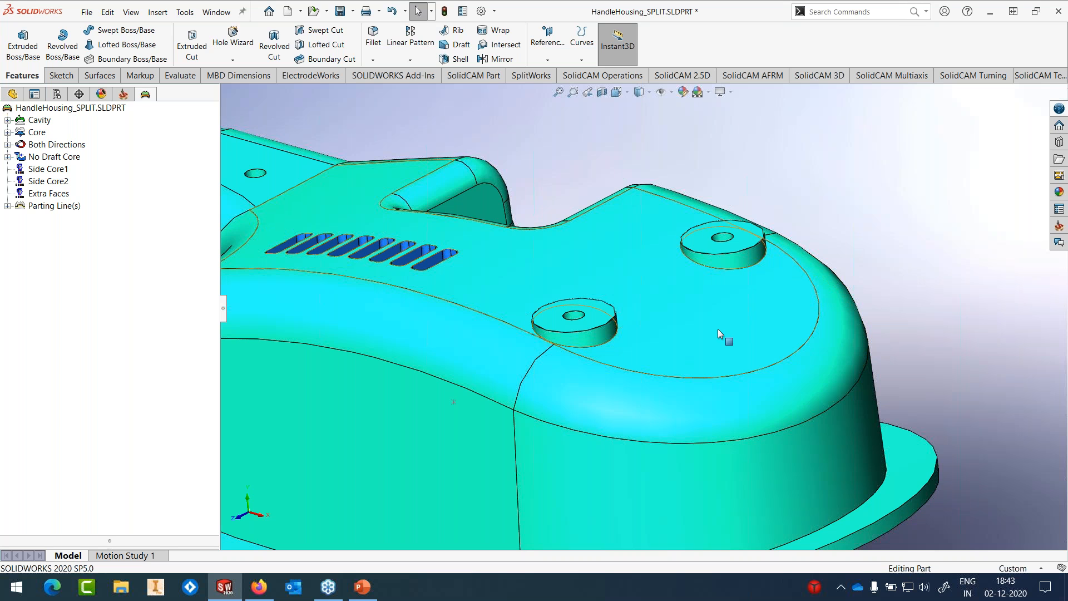
Step: Examine the housing's underside and the mounting lug, and check which face group the lug's through-hole faces belong to
scroll(653, 312, up, 6)
middle_drag(584, 370, 651, 279)
scroll(669, 337, down, 3)
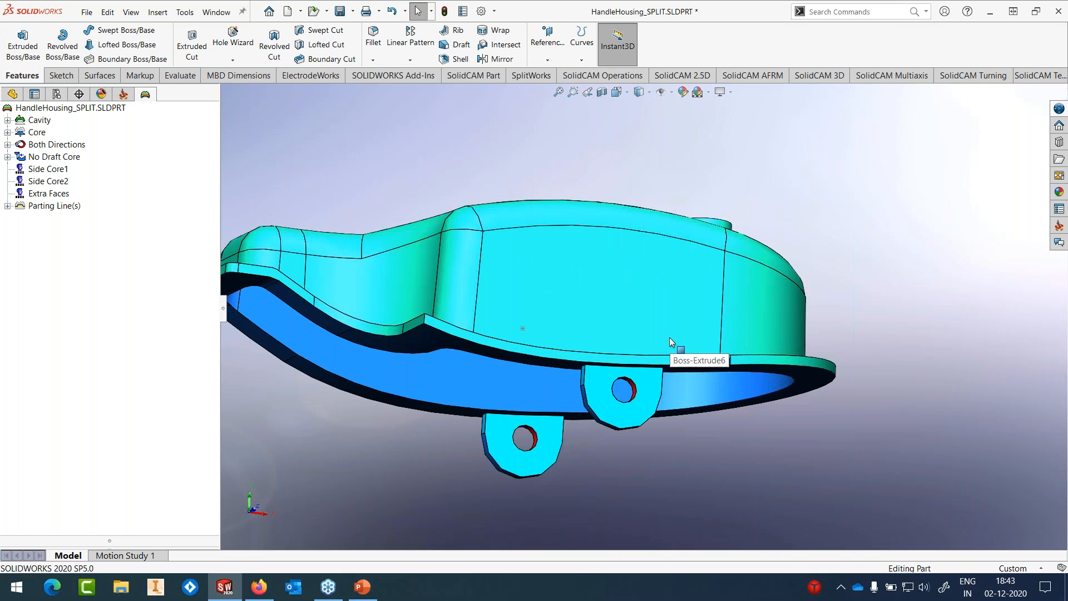
scroll(669, 338, down, 2)
middle_drag(669, 337, 569, 201)
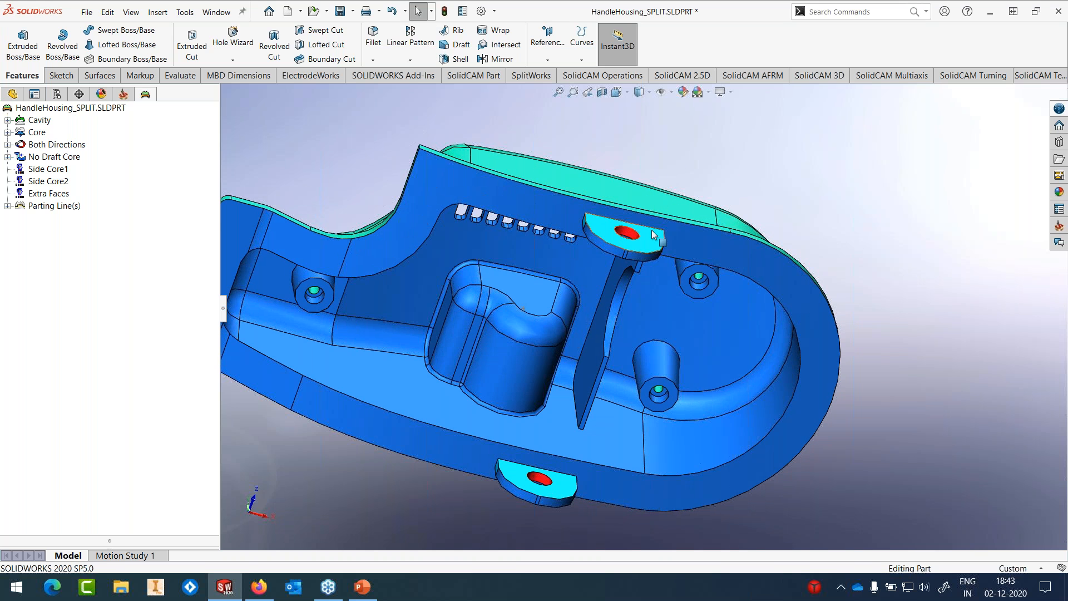
scroll(652, 231, down, 5)
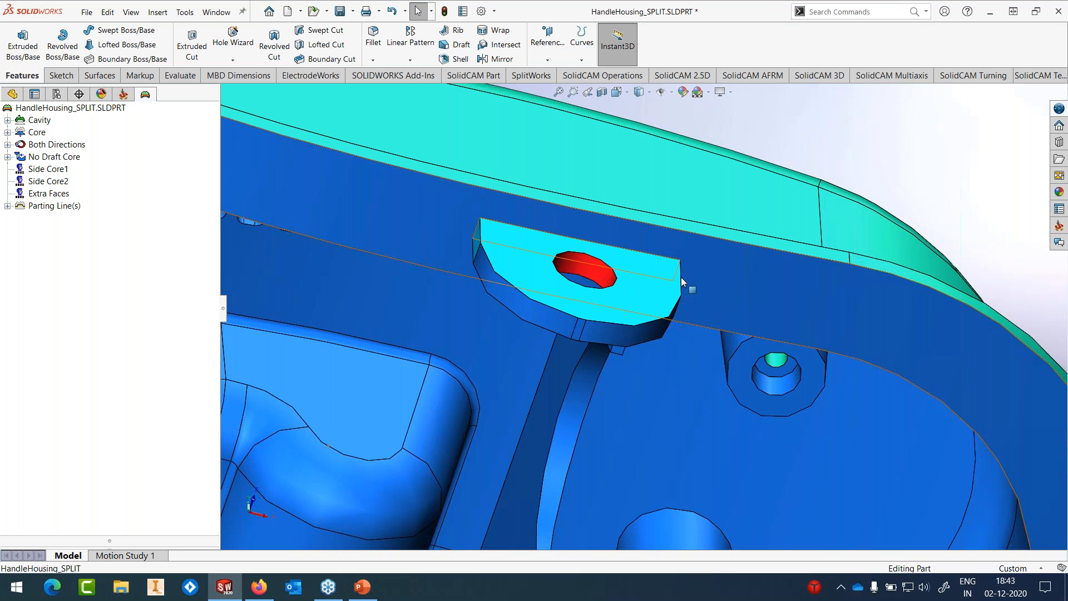
click(598, 270)
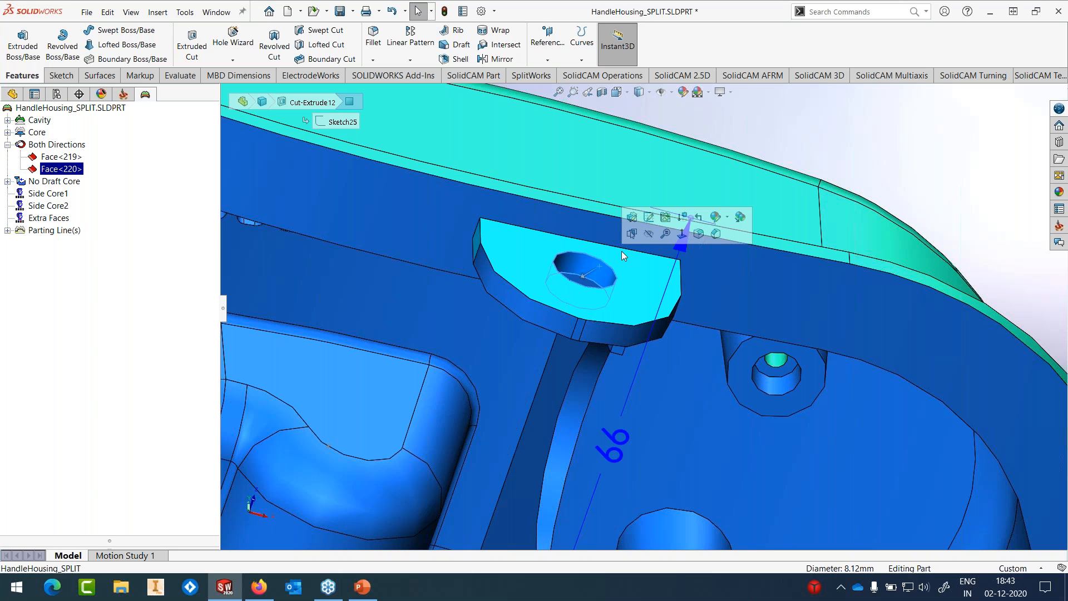
key(Escape)
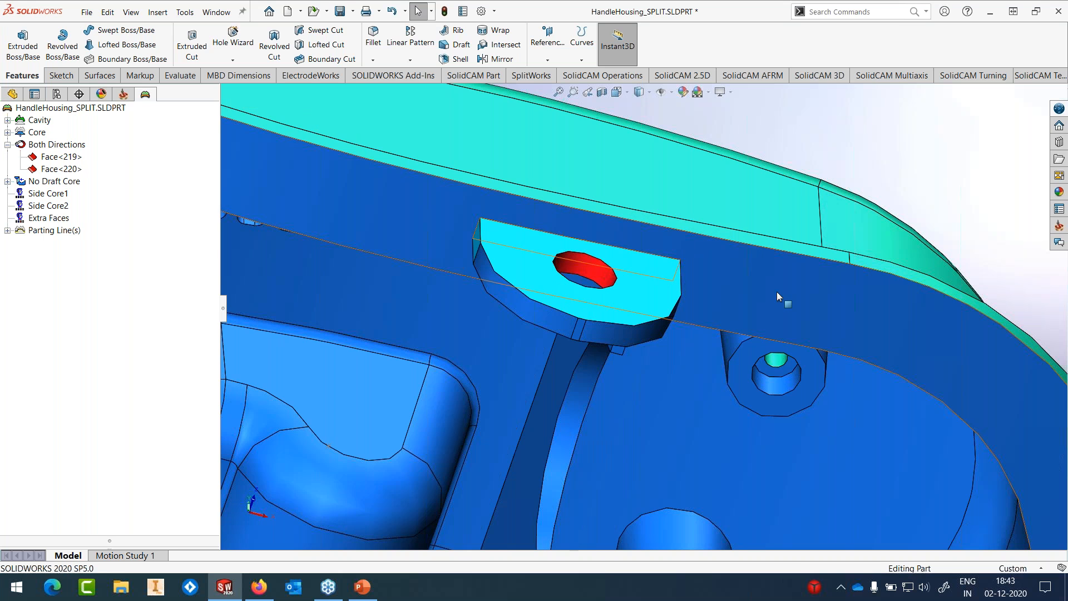
scroll(732, 288, up, 5)
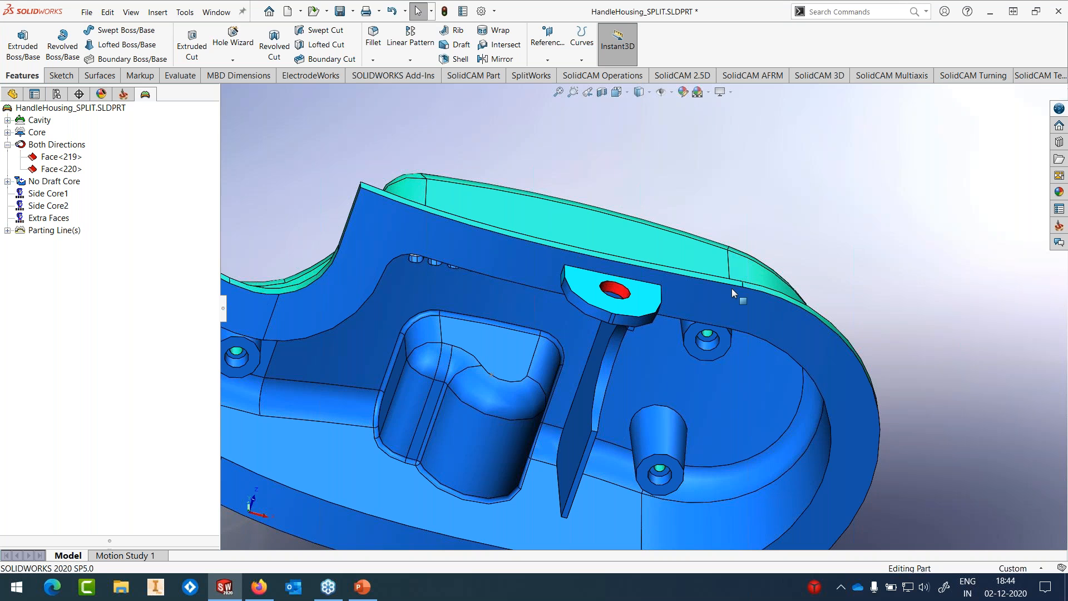
middle_drag(634, 275, 669, 292)
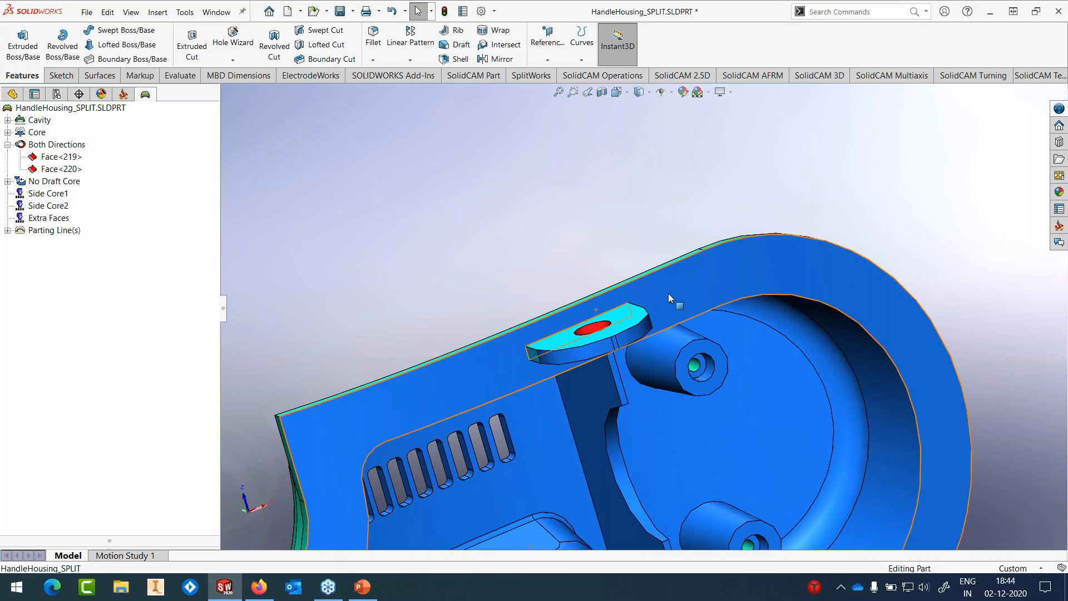
scroll(590, 352, down, 3)
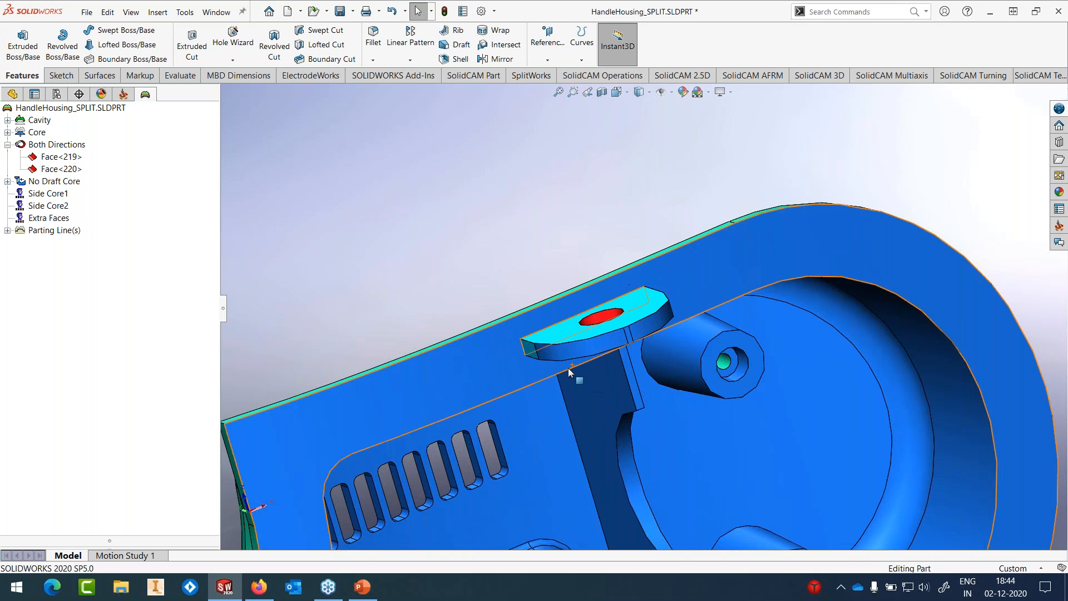
scroll(590, 352, up, 2)
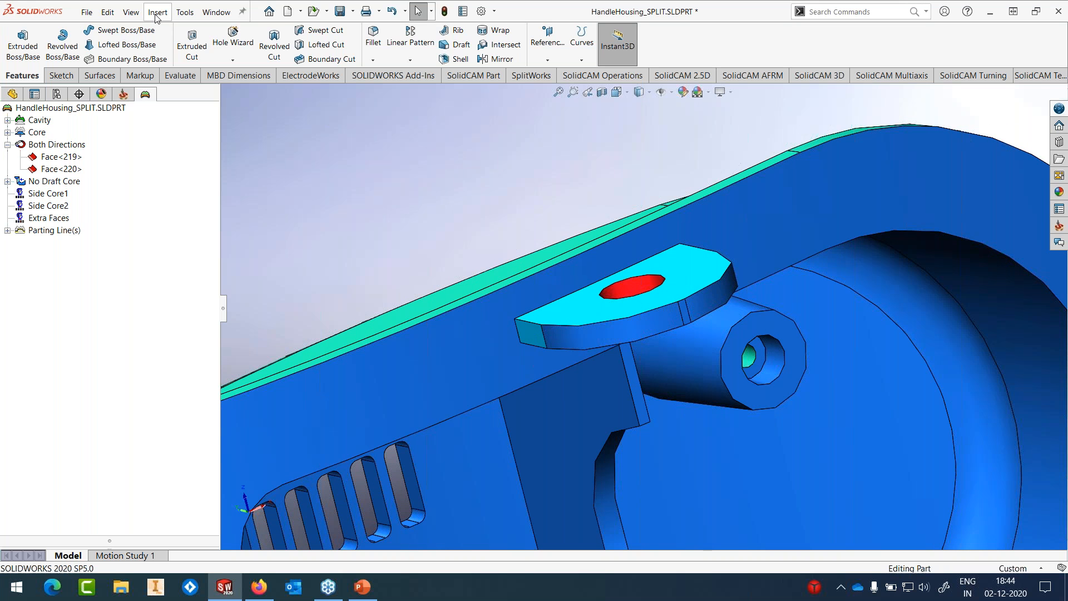
Step: Save the HandleHousing_SPLIT part
click(157, 12)
mouse_move(200, 164)
click(429, 114)
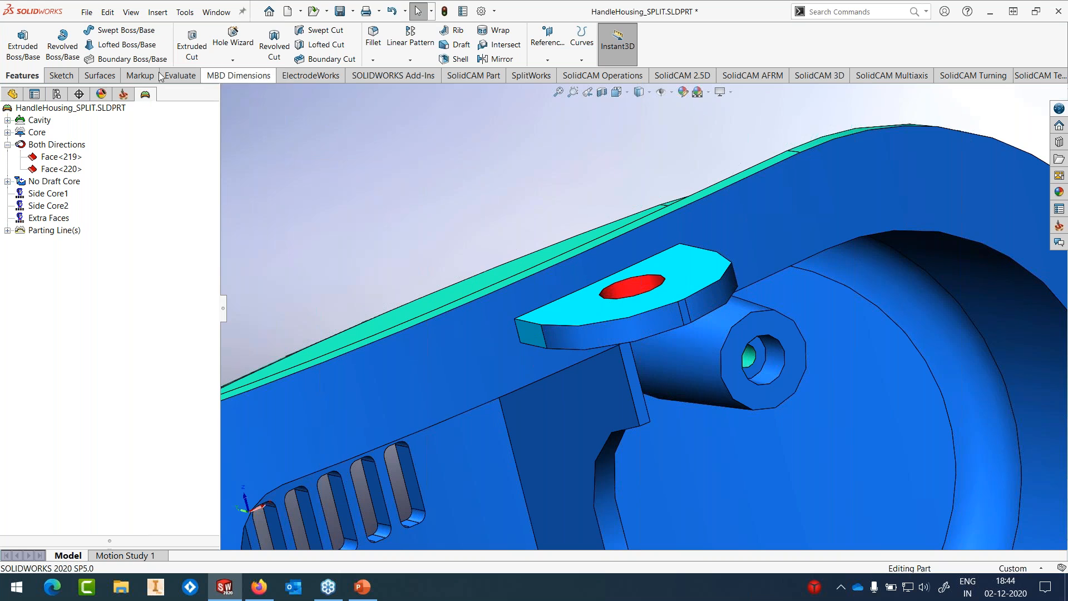
key(ctrl+s)
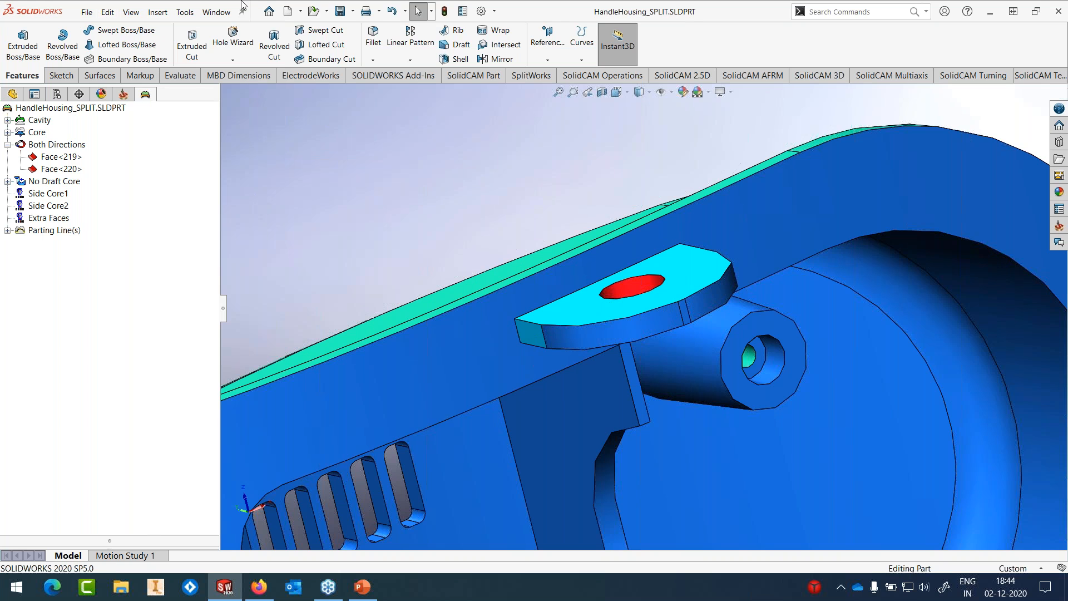
Step: Create a reference plane coincident with the flat end face of the mounting lug
click(186, 12)
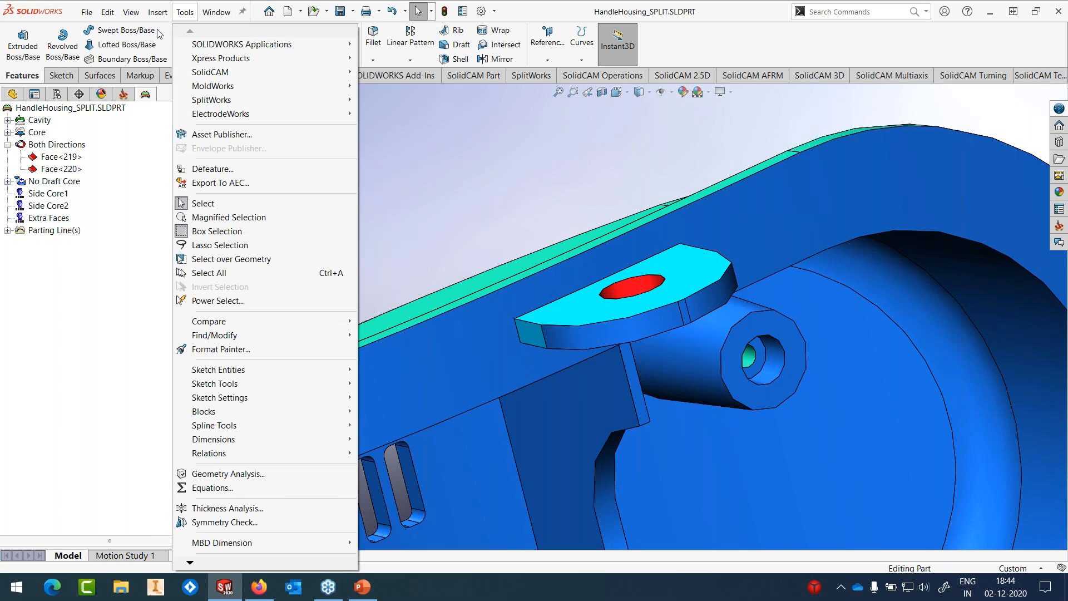
mouse_move(158, 13)
mouse_move(211, 165)
click(303, 164)
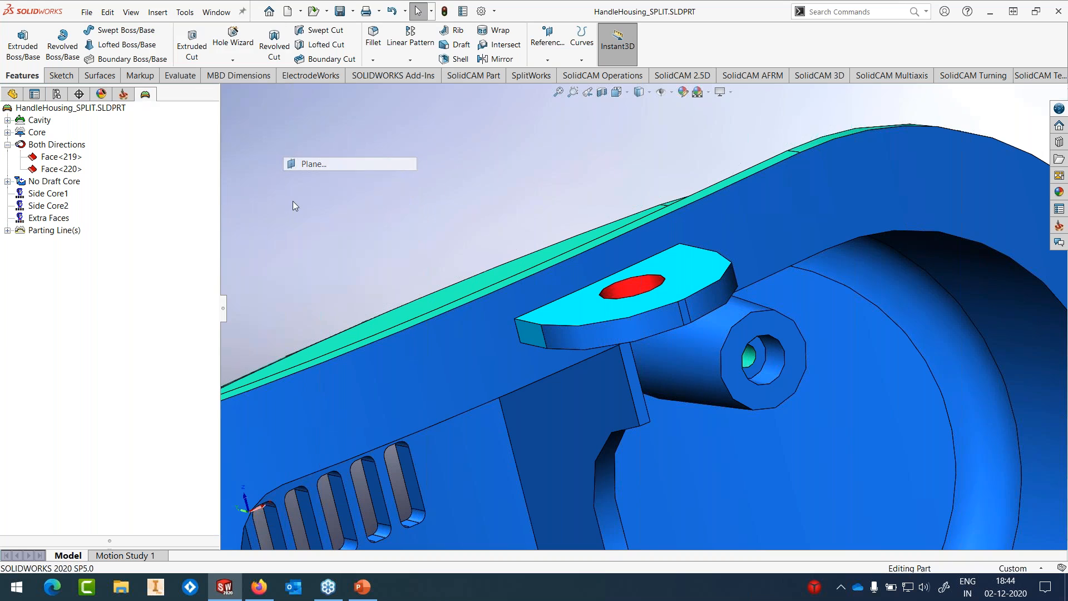
click(533, 341)
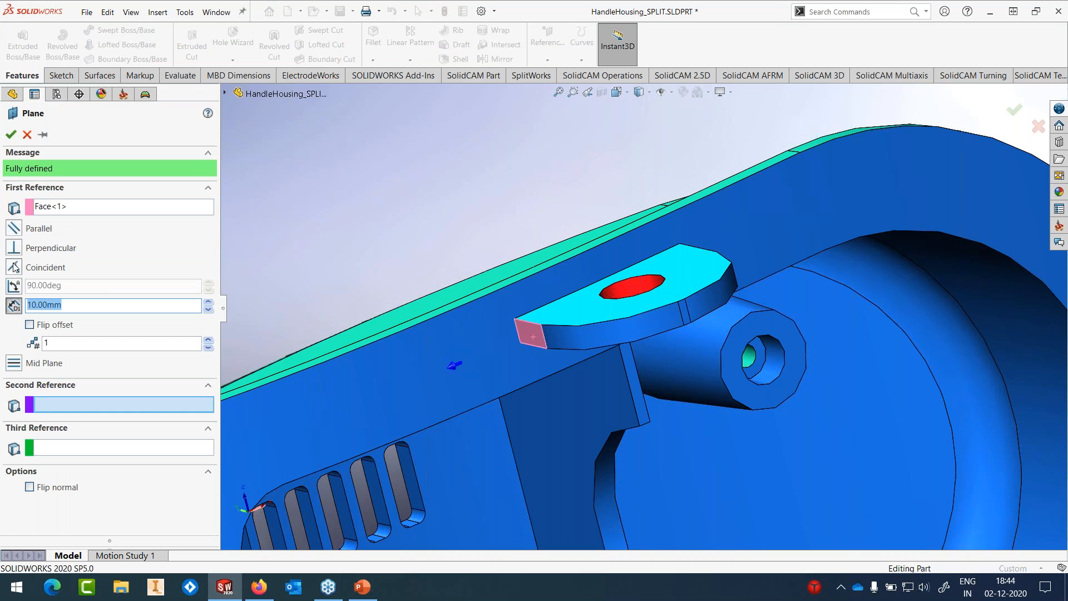
click(11, 132)
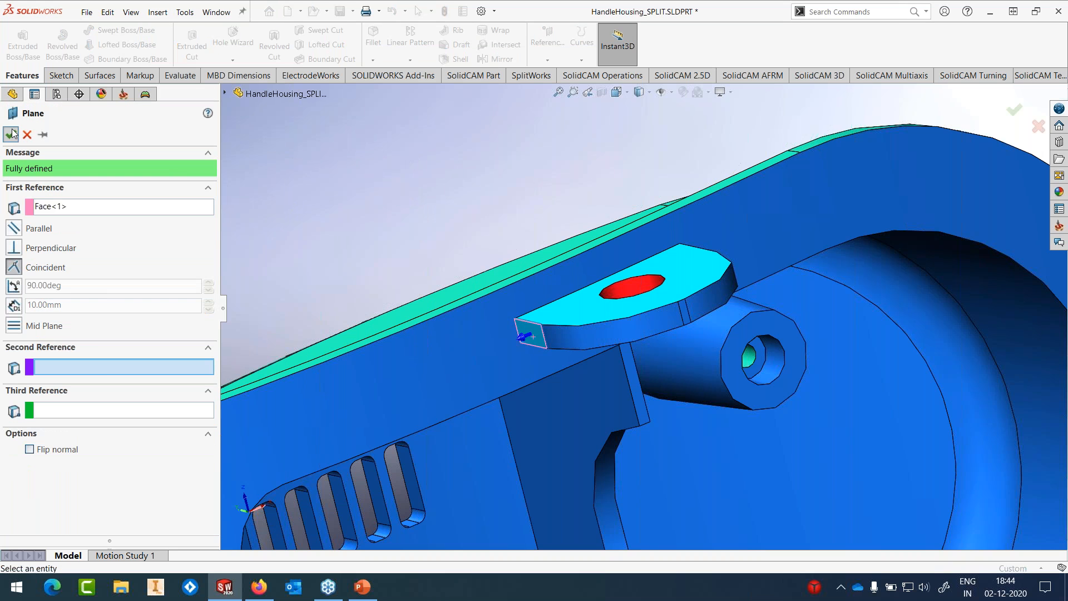
Step: Split the rim face and the narrow outer edge faces beside both lugs by intersection with the lug end-face plane
click(158, 12)
mouse_move(179, 149)
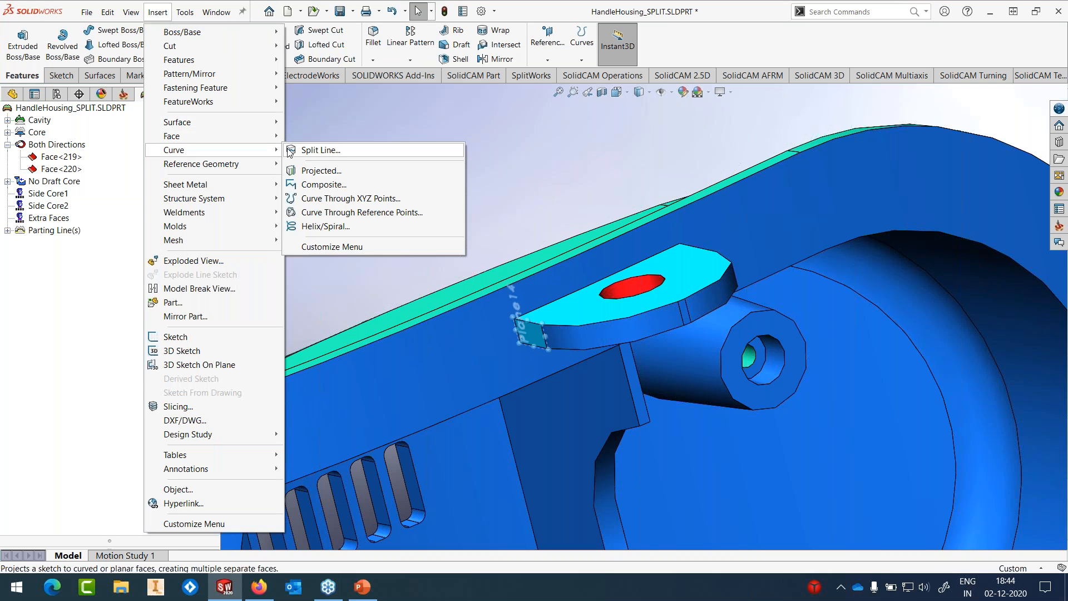
click(298, 149)
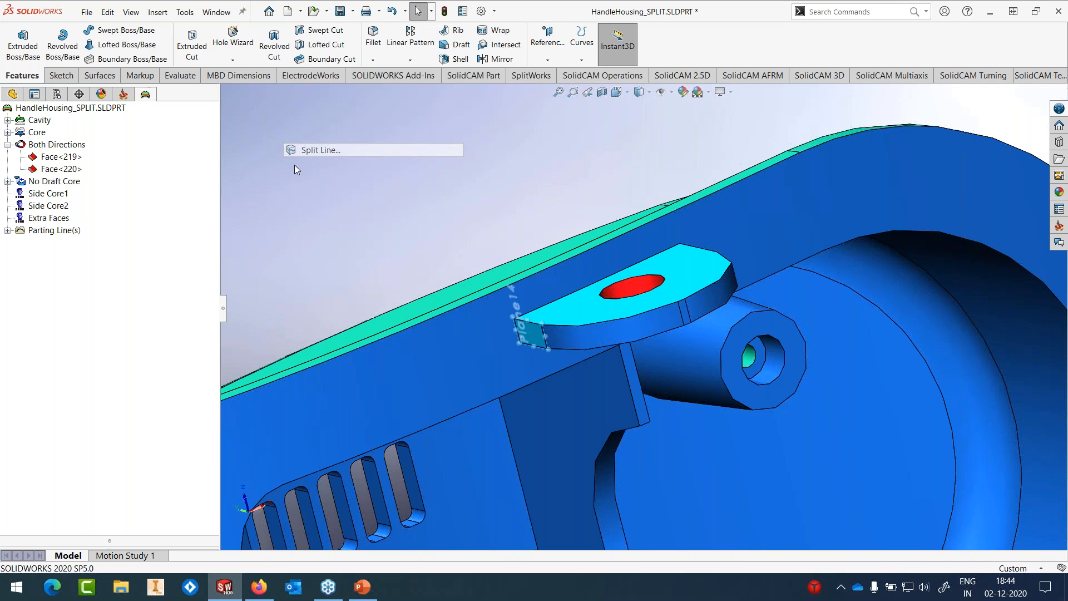
click(496, 363)
scroll(497, 362, down, 3)
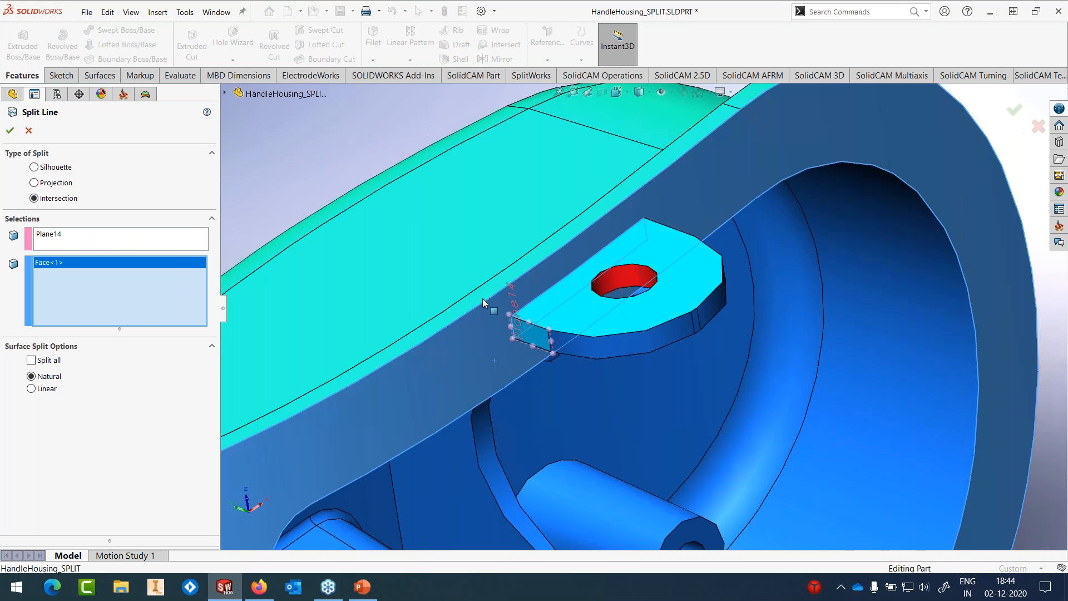
click(480, 295)
scroll(479, 295, up, 5)
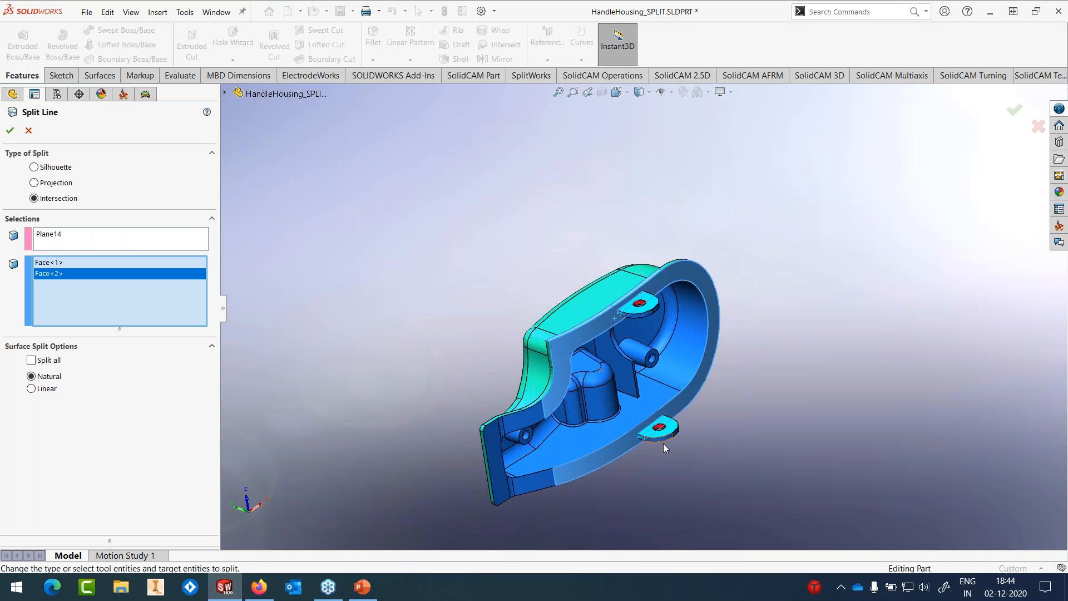
scroll(663, 442, down, 4)
scroll(639, 411, up, 5)
scroll(639, 418, down, 6)
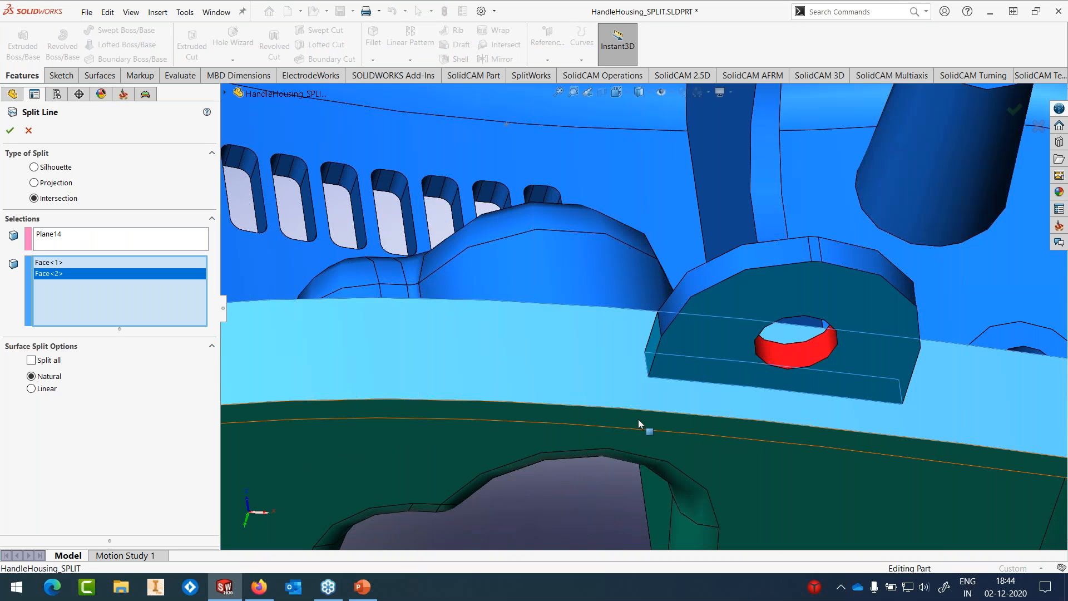
click(639, 419)
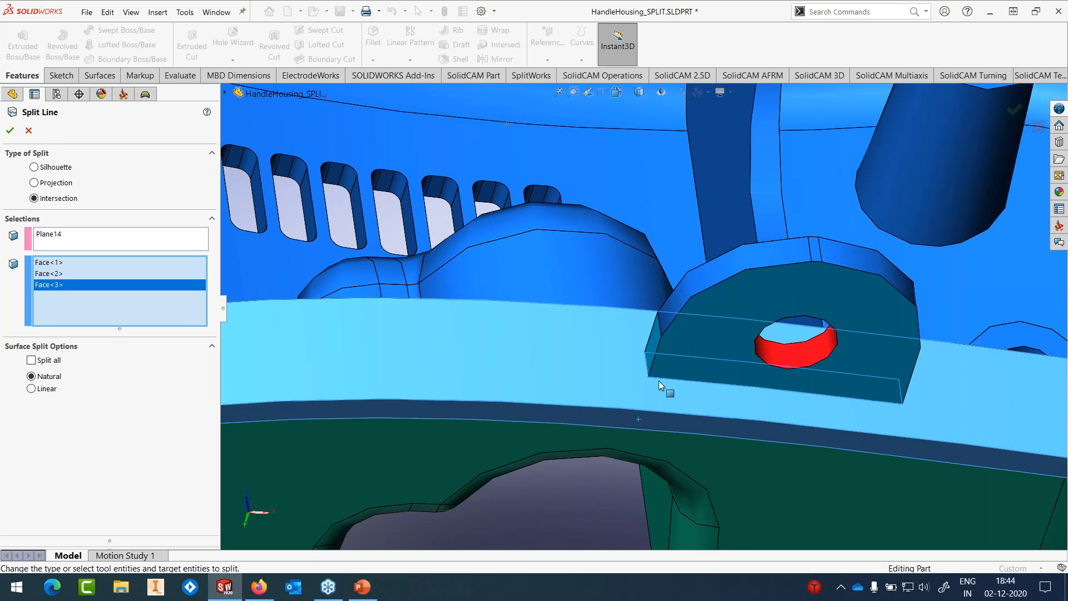
click(9, 132)
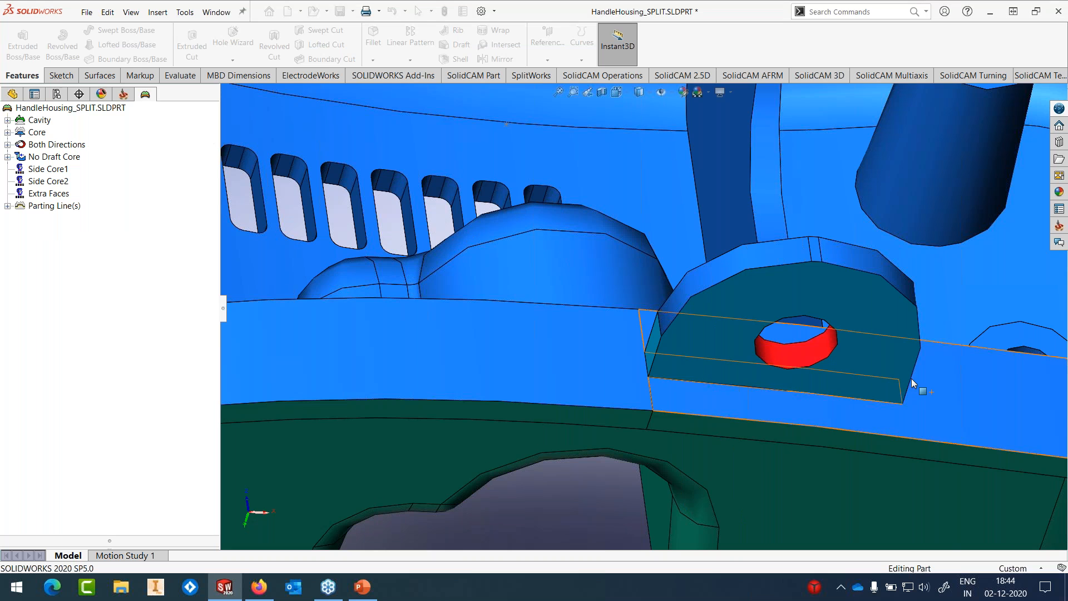
Step: Create a reference plane coincident with the opposite flat end face of the mounting lug
scroll(913, 384, up, 7)
middle_drag(754, 191, 709, 178)
scroll(724, 167, down, 2)
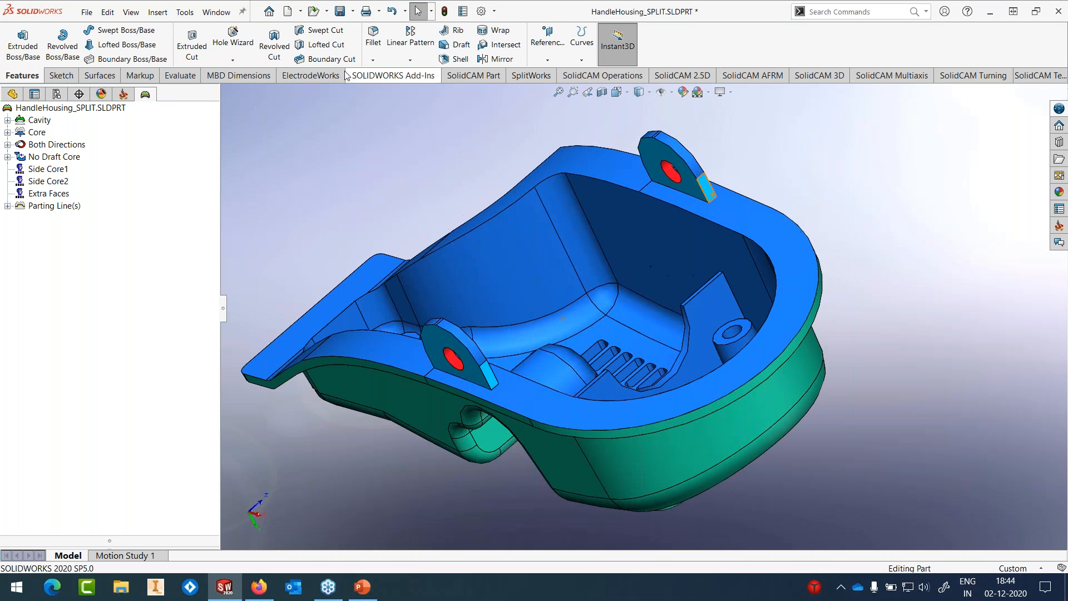
click(157, 11)
mouse_move(222, 164)
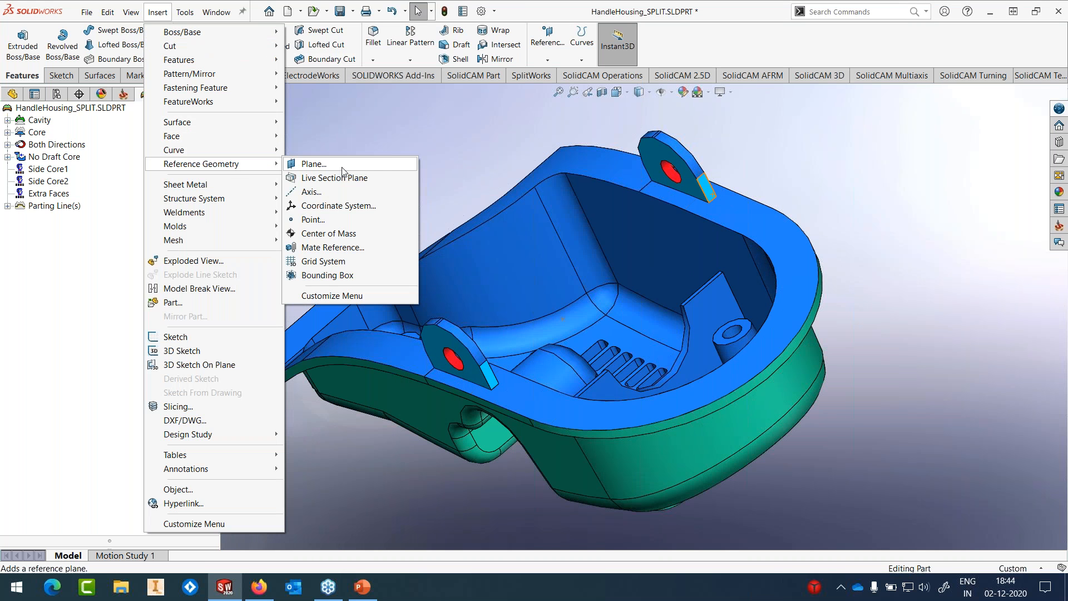
click(341, 166)
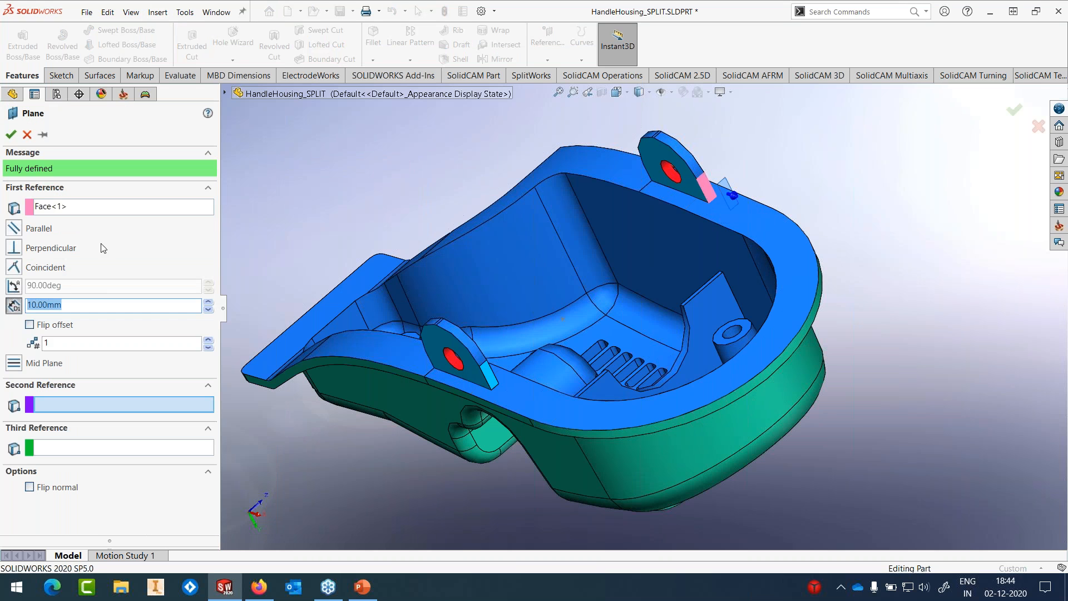
click(13, 268)
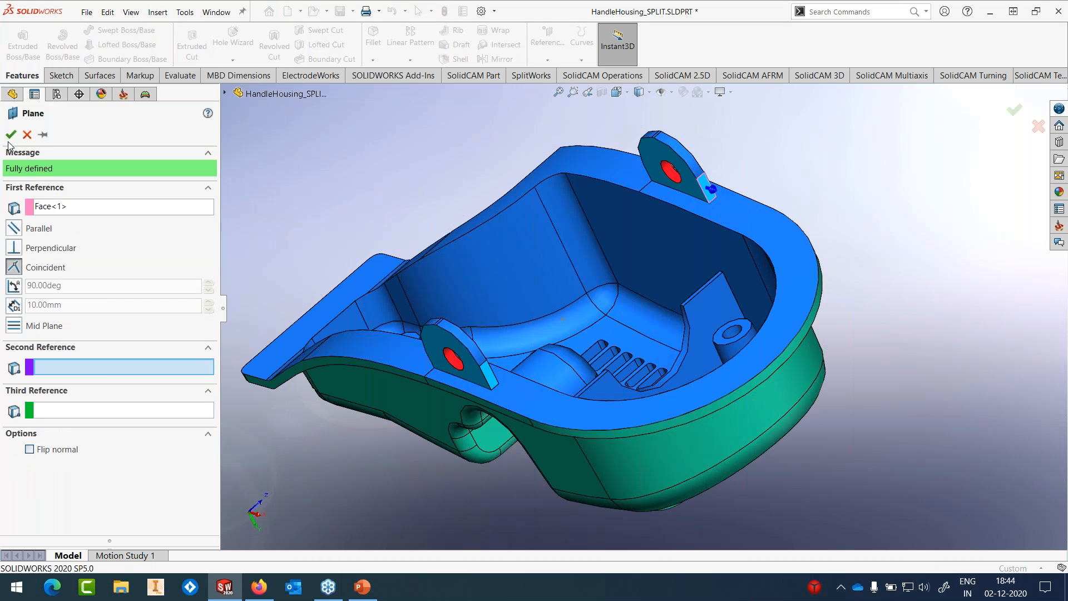
click(10, 134)
Step: Split the rim face and both narrow outer edge faces by intersection with the plane on the lug's opposite end
click(158, 11)
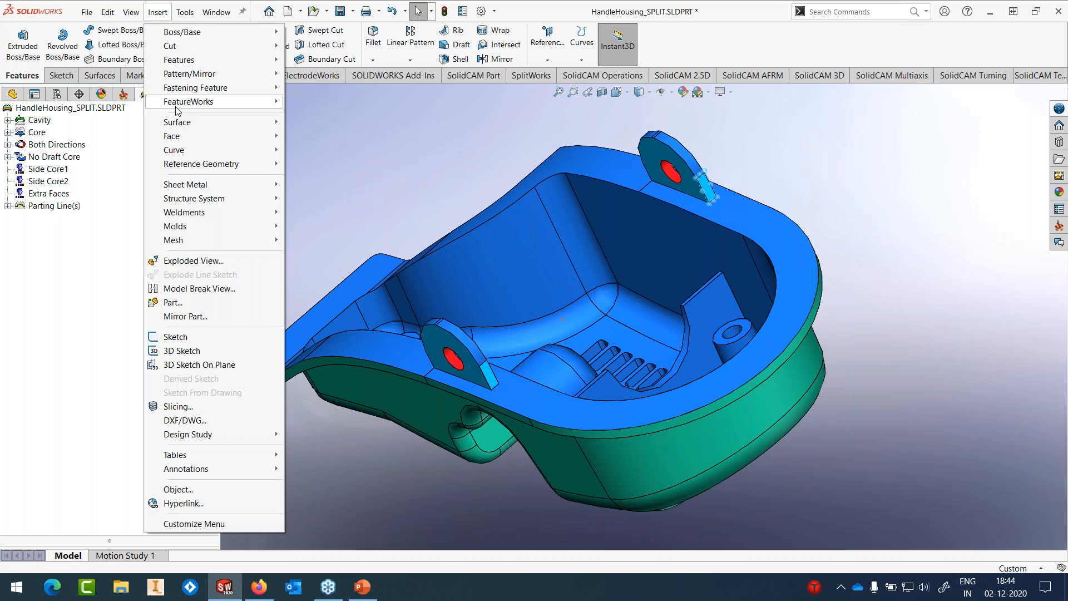
mouse_move(223, 150)
click(311, 150)
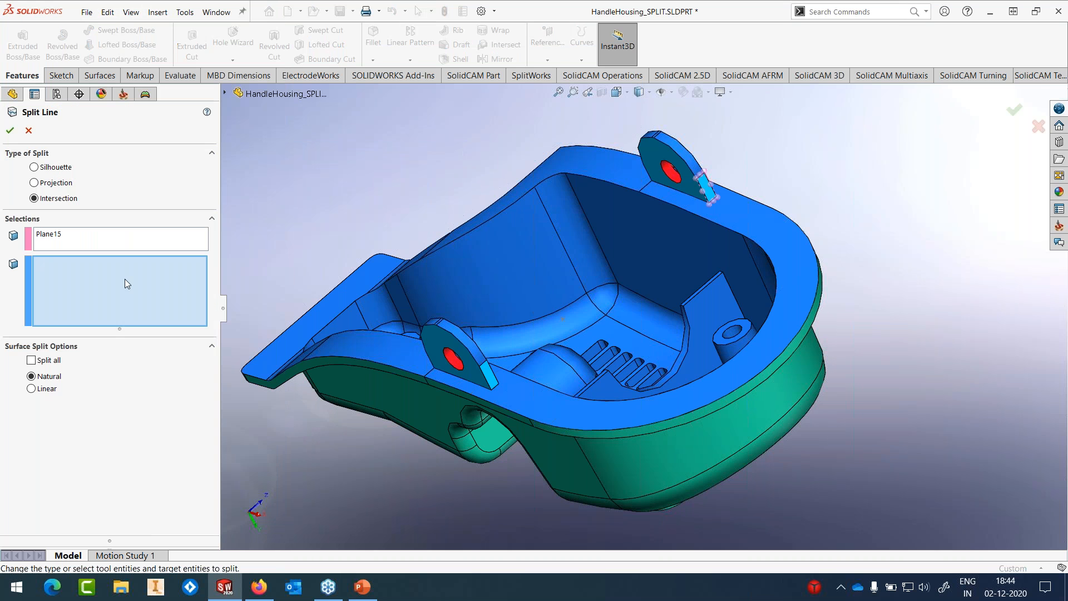
click(722, 211)
scroll(473, 422, down, 5)
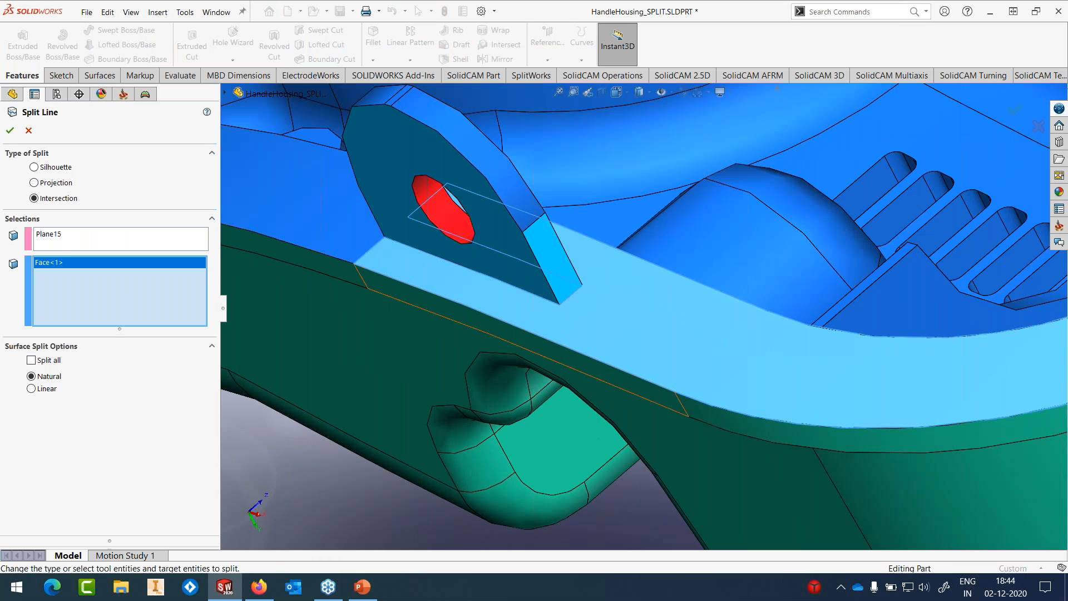
click(754, 280)
key(f)
middle_drag(809, 166, 703, 248)
scroll(702, 248, down, 5)
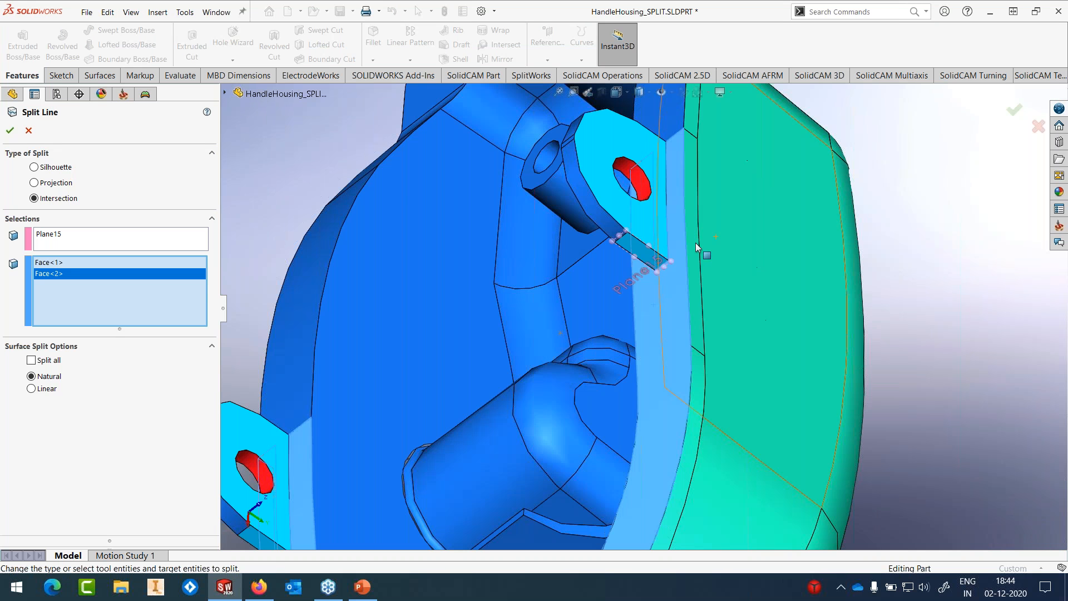
click(694, 252)
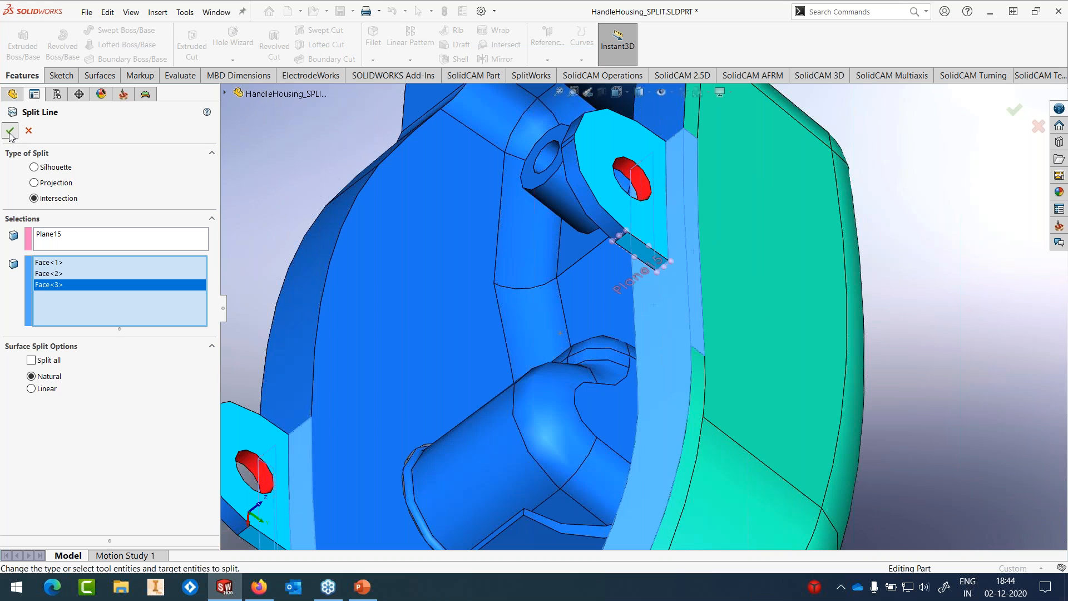
click(10, 131)
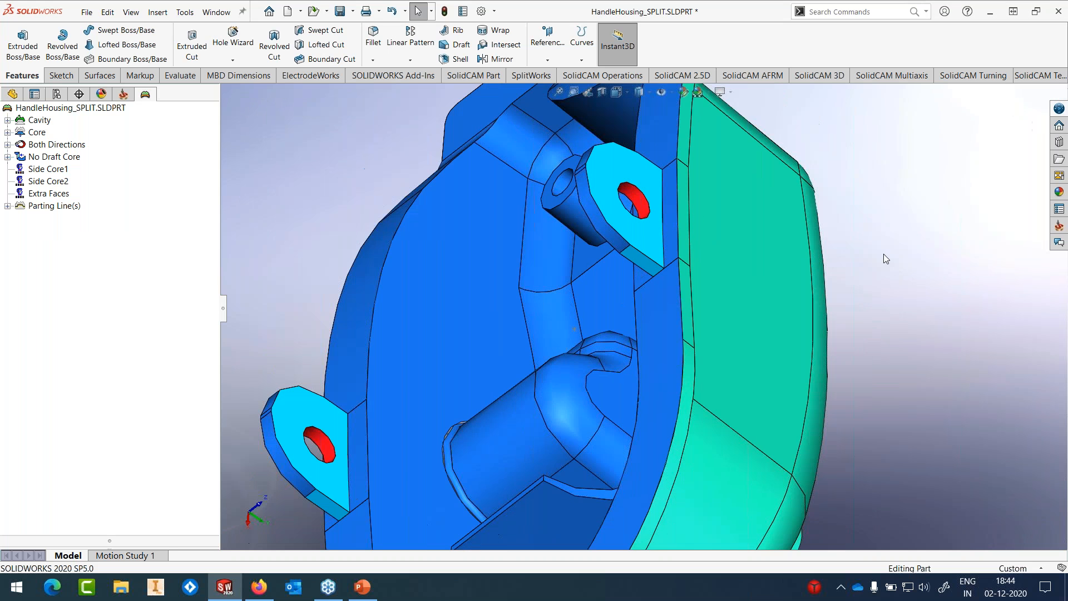
key(f)
middle_drag(750, 225, 730, 396)
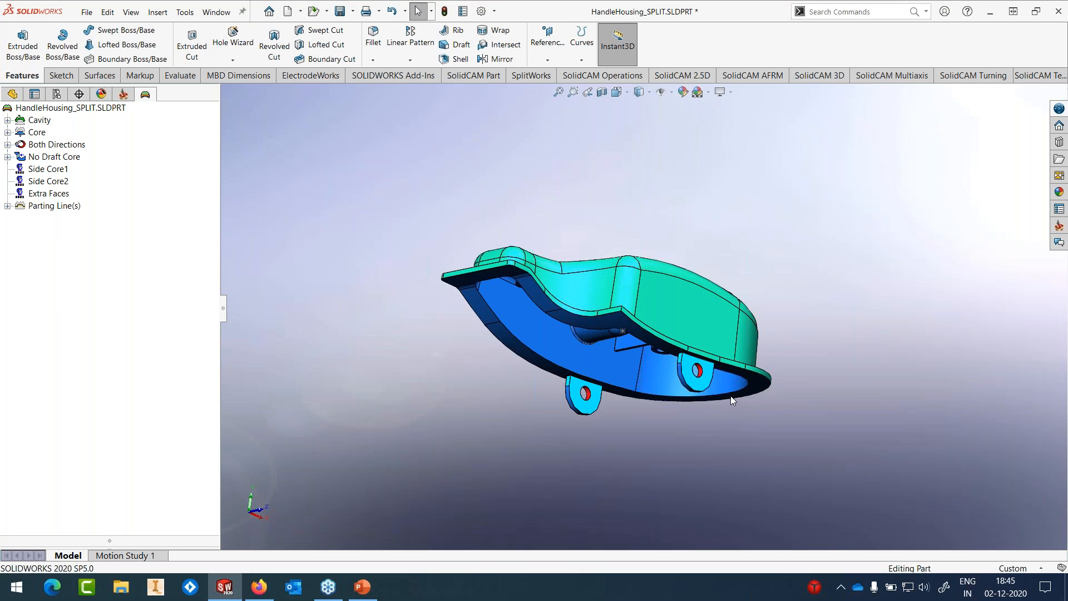
scroll(639, 362, down, 5)
middle_drag(639, 362, 610, 261)
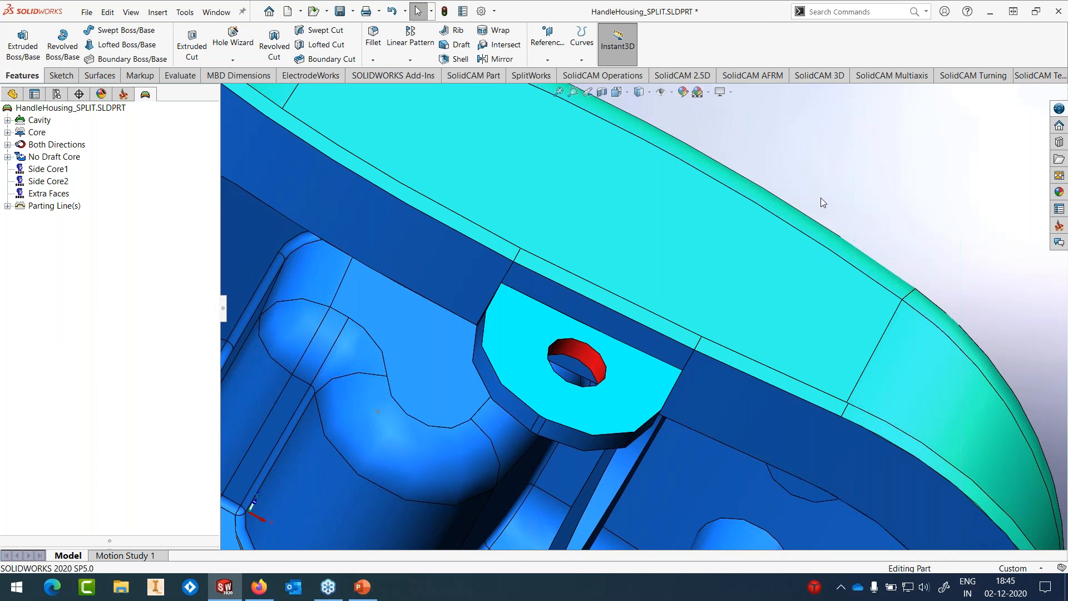
click(619, 382)
right_click(619, 381)
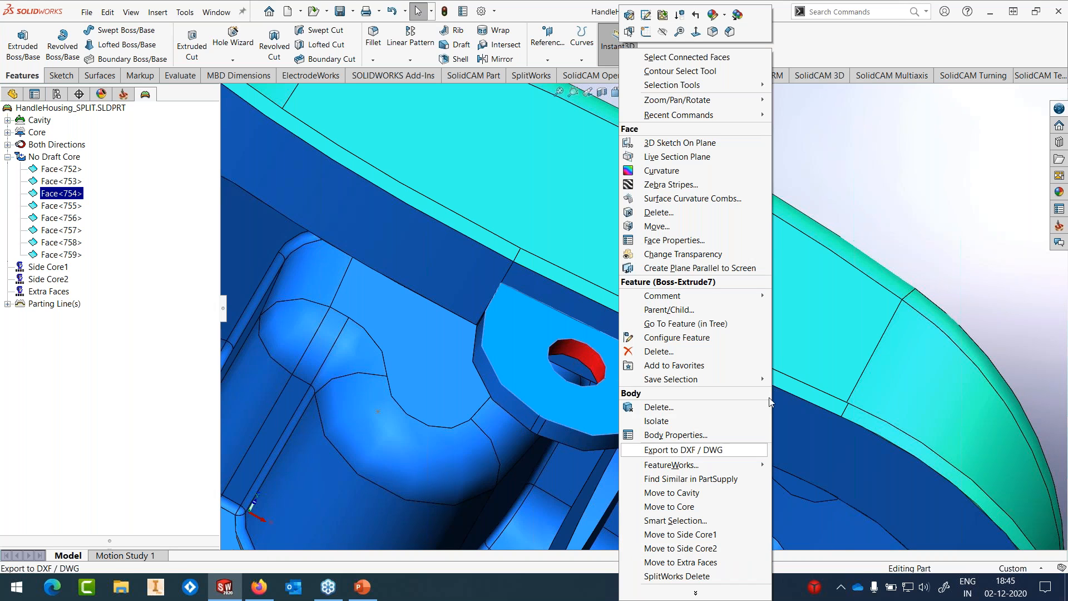
click(921, 205)
click(921, 206)
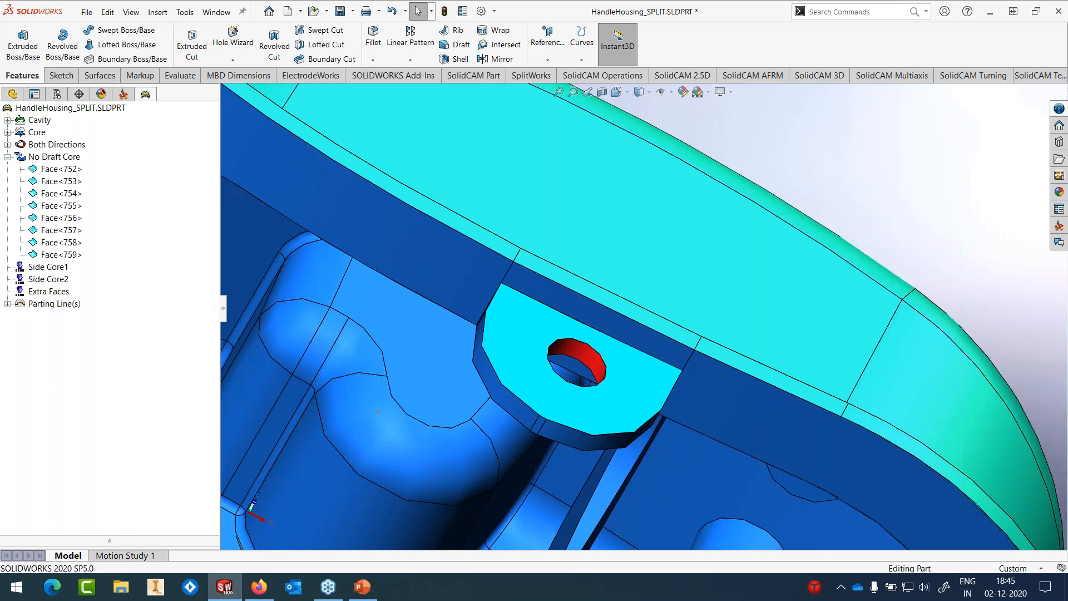
Step: Use Smart Selection to move one lug's outer flat face, its hole face and the two adjacent split rim faces to Side Core1
key(z)
right_click(919, 203)
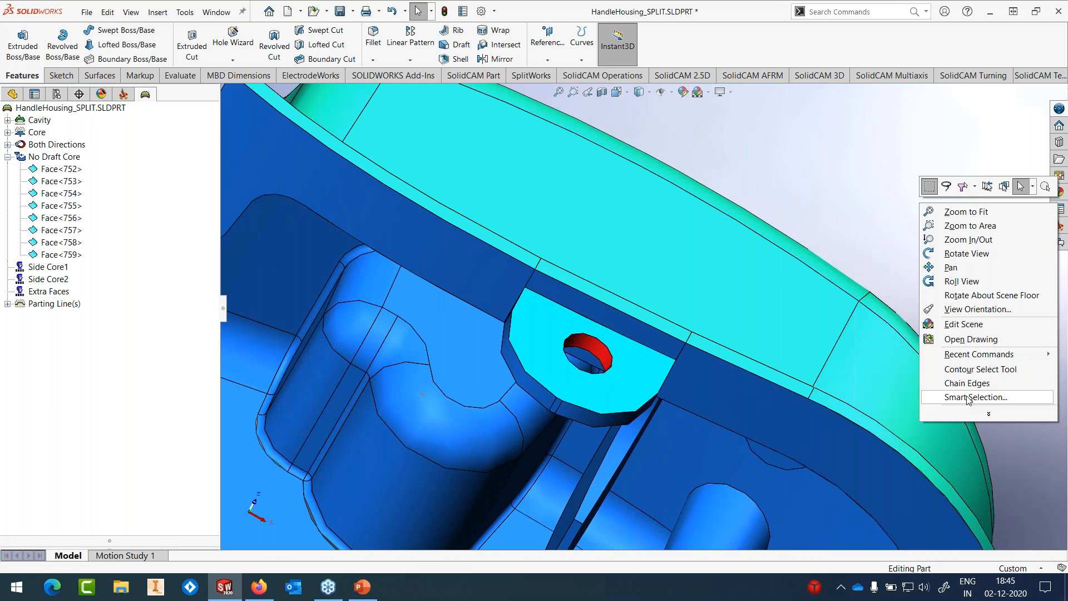
click(969, 398)
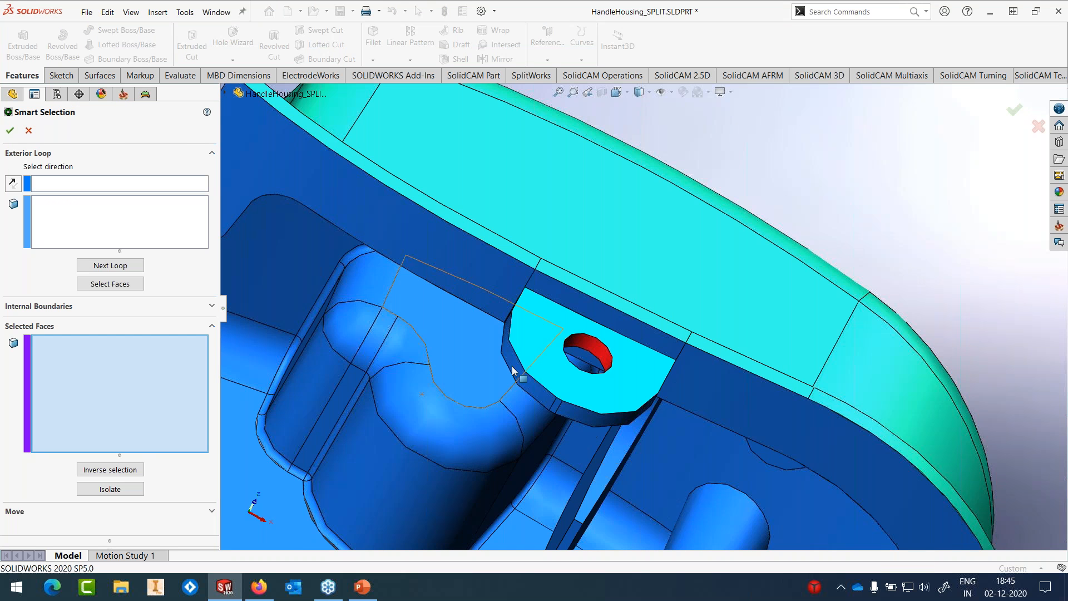
click(602, 313)
click(594, 335)
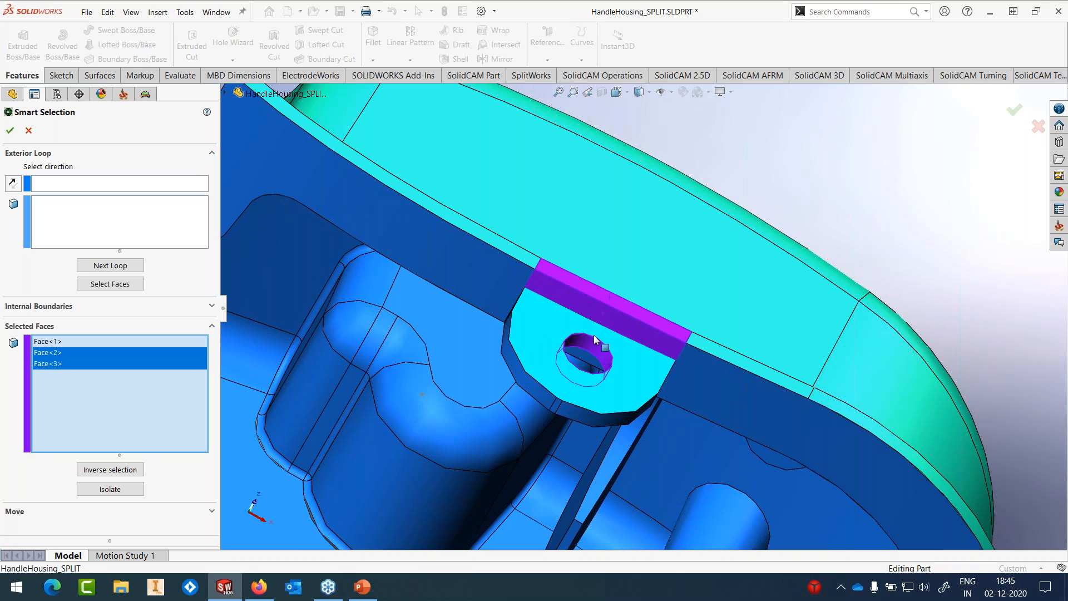
click(593, 329)
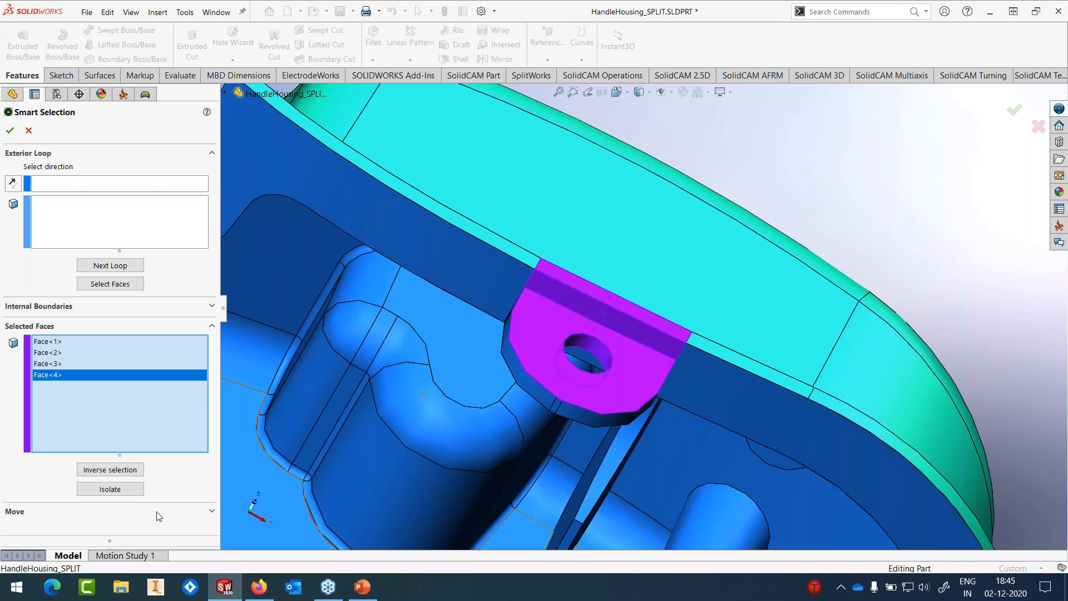
click(99, 511)
click(100, 503)
click(82, 556)
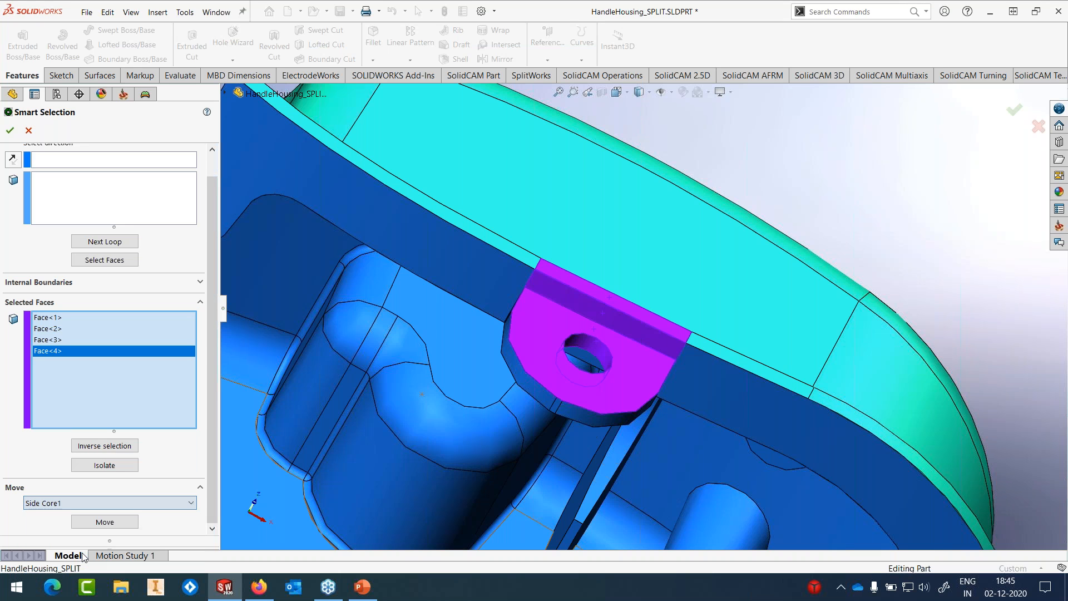
click(102, 523)
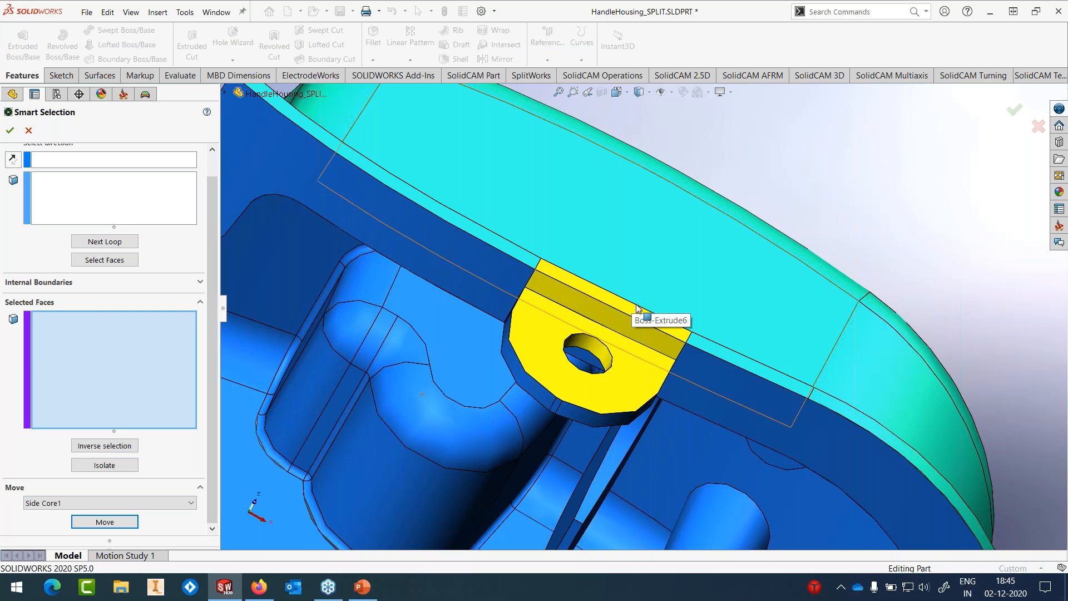
Step: Move the same lug's two small end faces and its opposite flat face to Core
scroll(623, 386, down, 2)
middle_drag(686, 393, 519, 342)
click(686, 343)
click(483, 259)
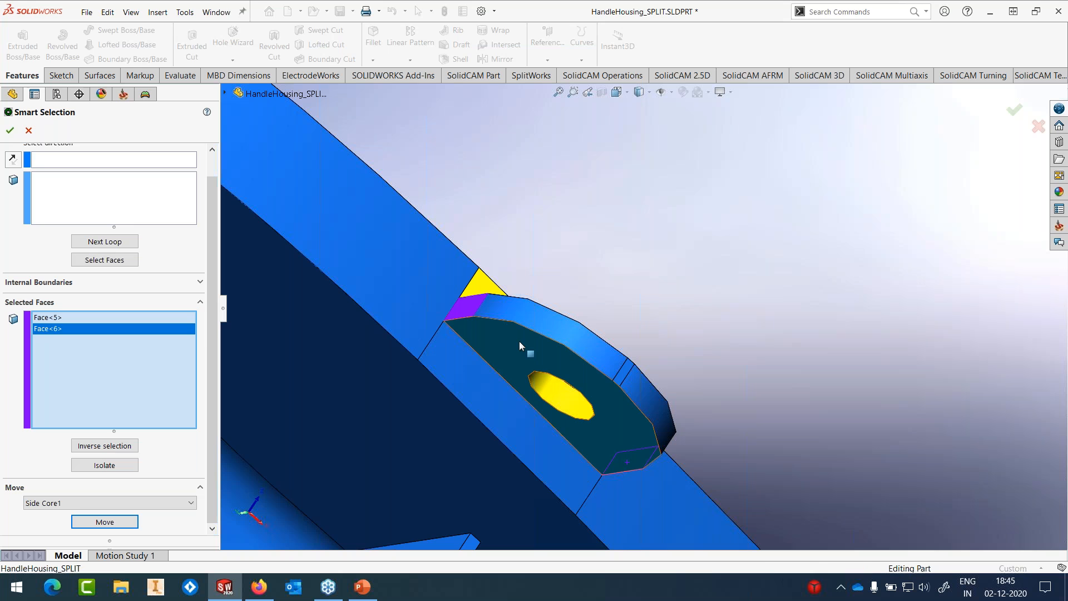
click(519, 342)
click(64, 502)
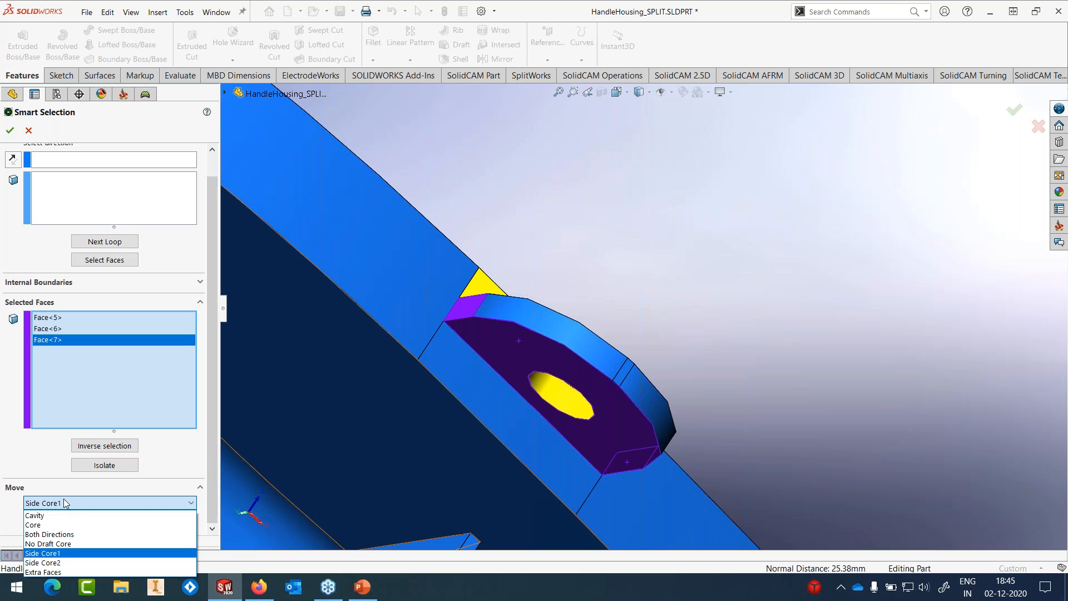
click(92, 524)
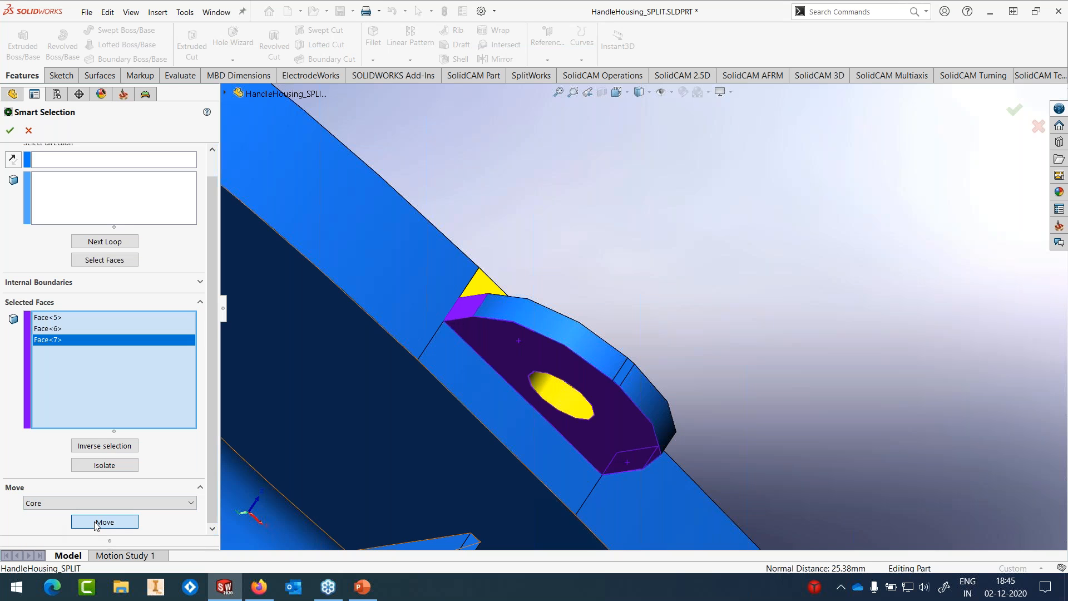
click(95, 523)
Step: Move the second lug's outer flat face, its hole face and the two adjacent split rim faces to Side Core2
scroll(652, 323, up, 4)
middle_drag(653, 323, 527, 152)
scroll(606, 248, down, 8)
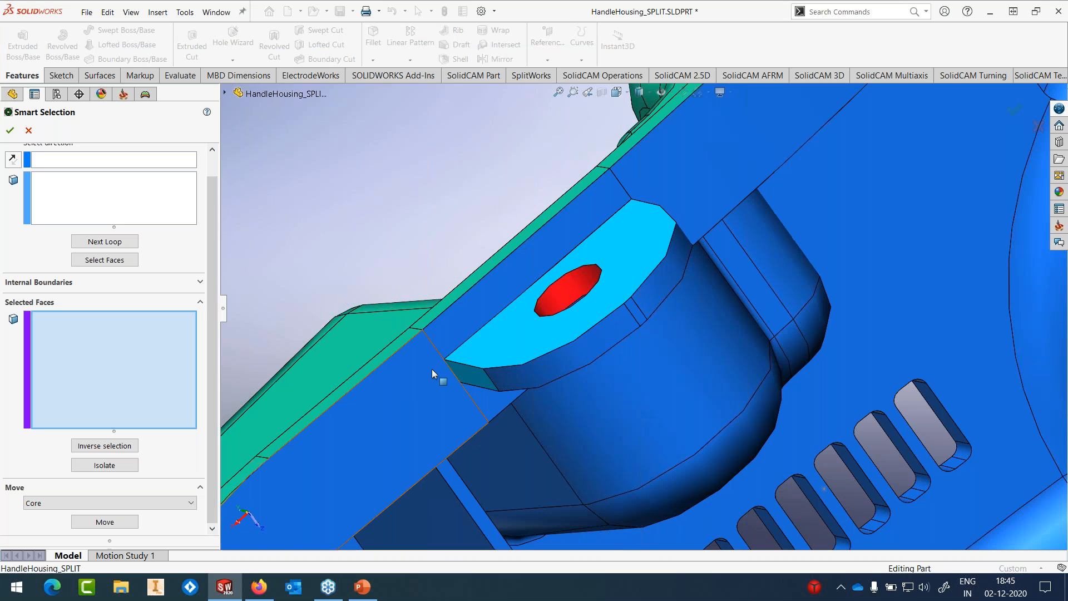
click(515, 253)
click(519, 261)
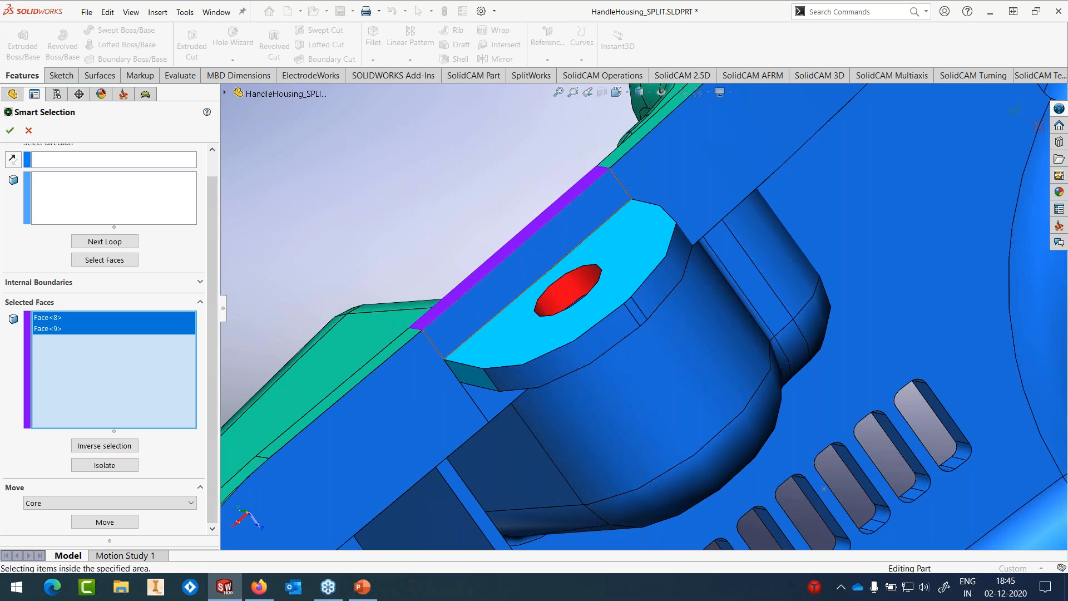
click(541, 309)
click(129, 502)
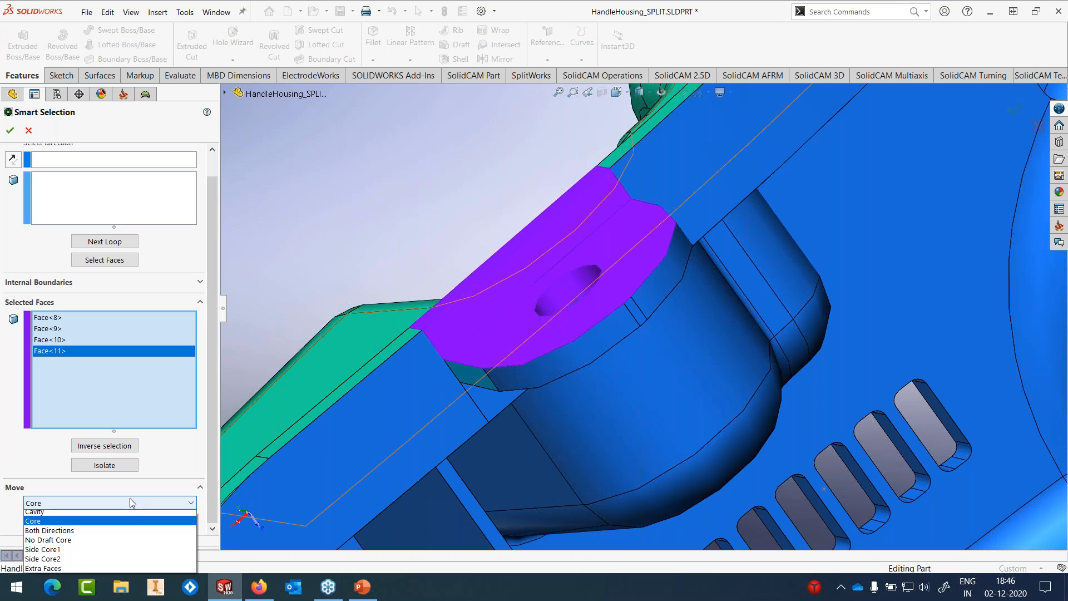
click(109, 562)
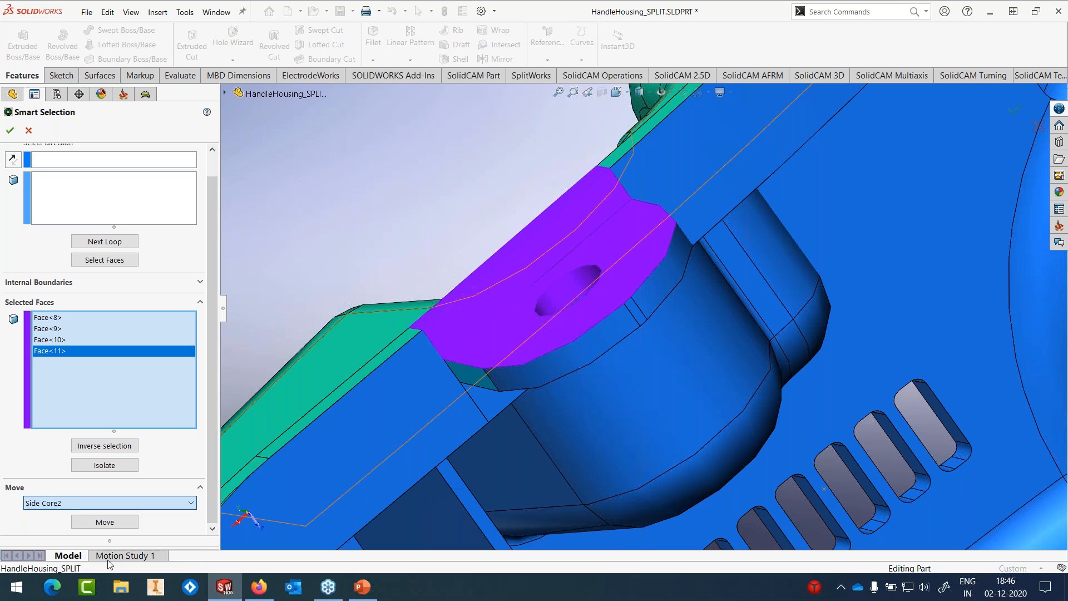
click(106, 523)
Step: Move the second lug's two small end faces and its opposite flat face to Core, and finish the Smart Selection
click(477, 376)
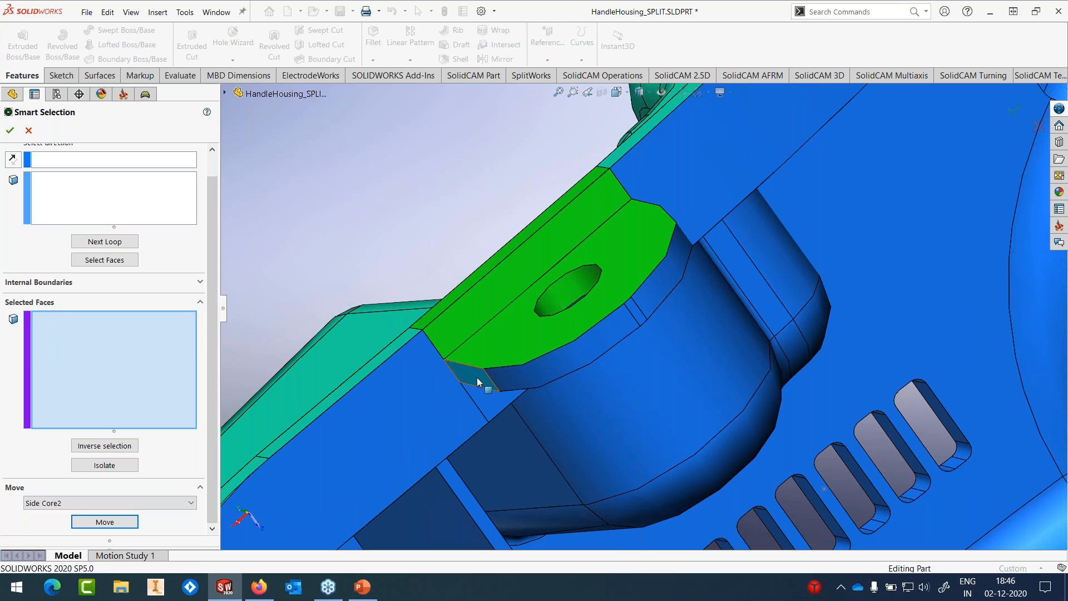
middle_drag(702, 262, 639, 277)
click(412, 249)
middle_drag(399, 306, 396, 276)
click(396, 277)
scroll(396, 276, up, 4)
click(72, 502)
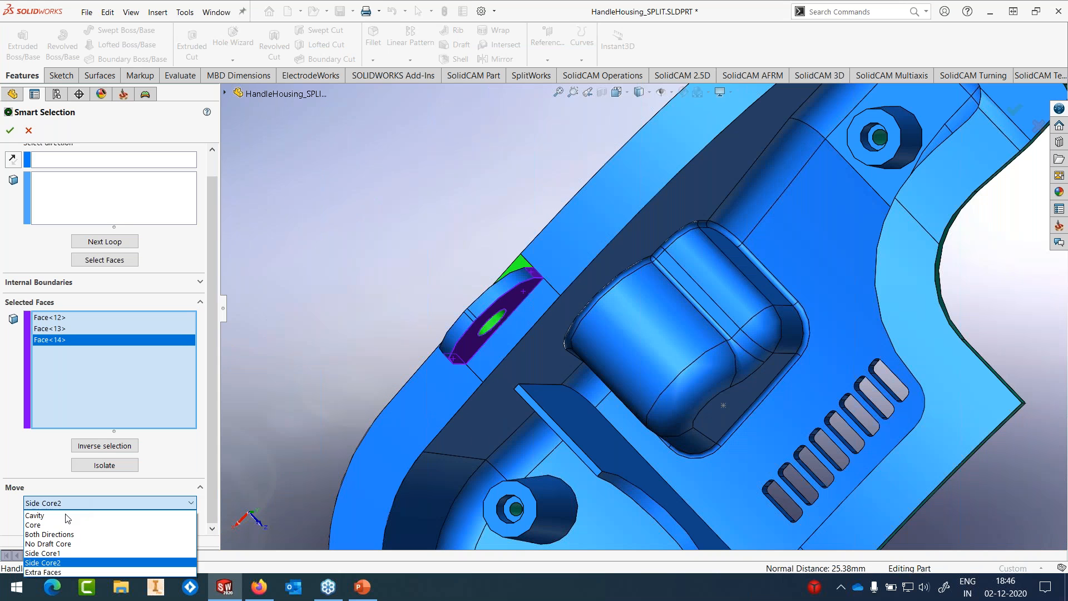
click(72, 525)
click(81, 522)
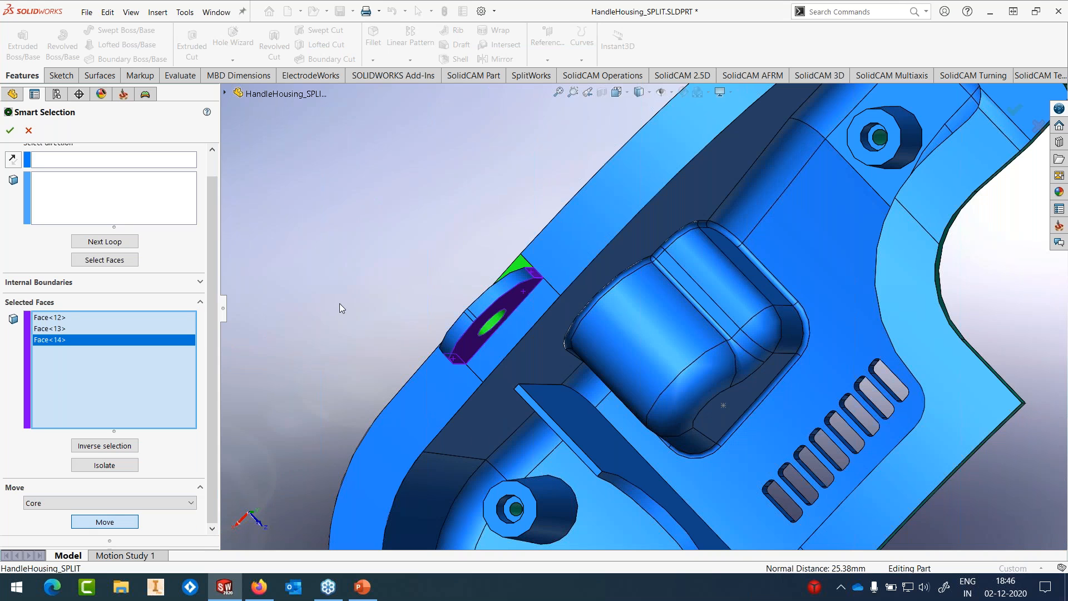
key(f)
middle_drag(469, 237, 382, 375)
scroll(782, 383, down, 1)
middle_drag(774, 367, 644, 297)
click(14, 133)
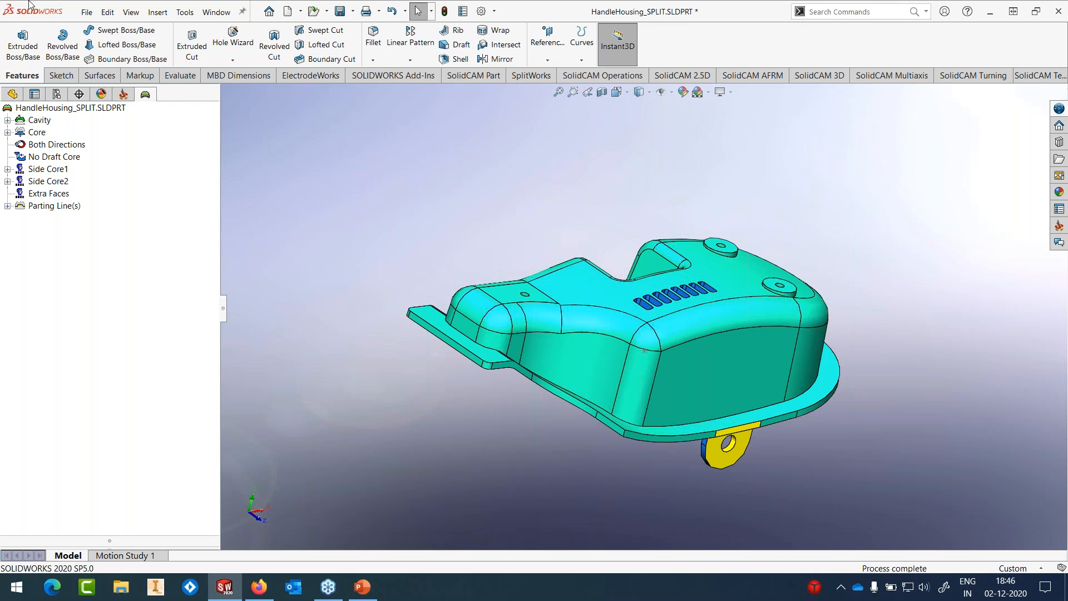
Step: Set the explode direction of Side Core1 outward, normal to the housing's flat side wall face above the yellow lug
right_click(57, 170)
click(109, 410)
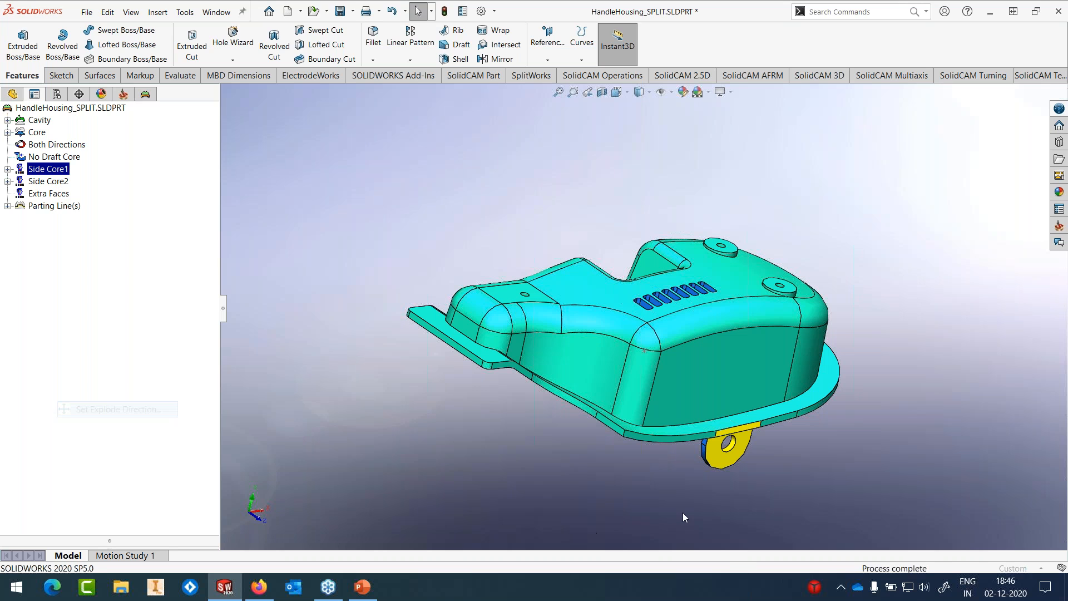
click(718, 390)
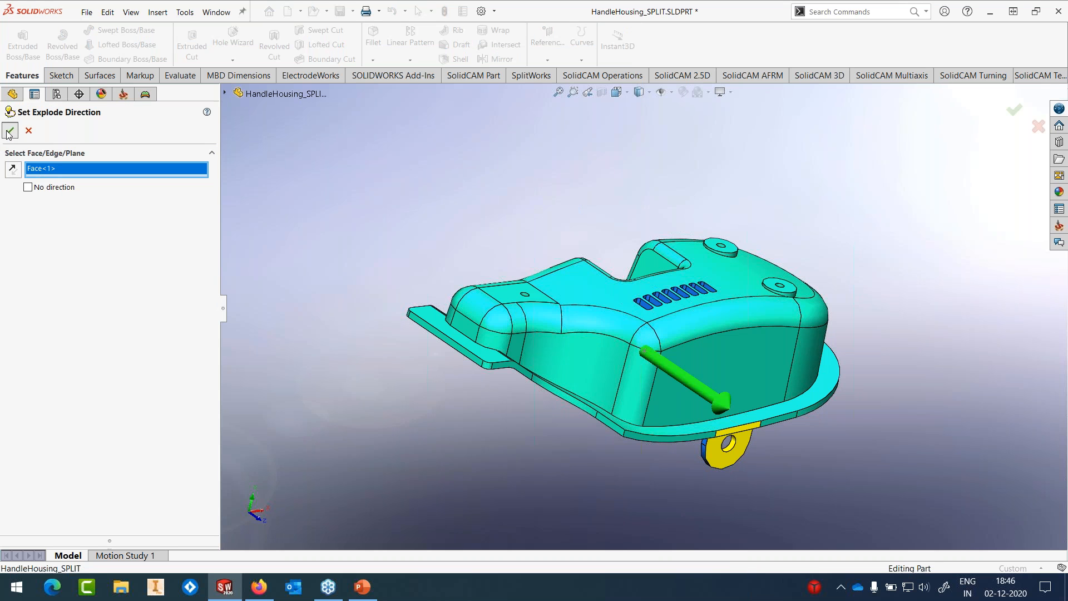
click(9, 131)
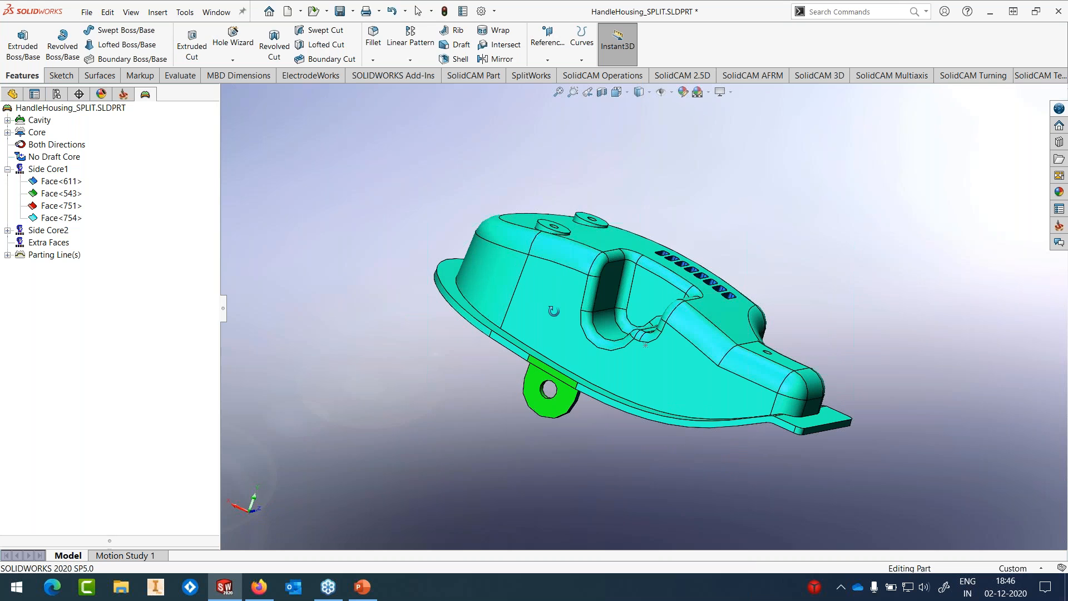
Step: Set the explode direction of Side Core2 outward using a face on the green lug's side of the housing, and save the part
right_click(62, 230)
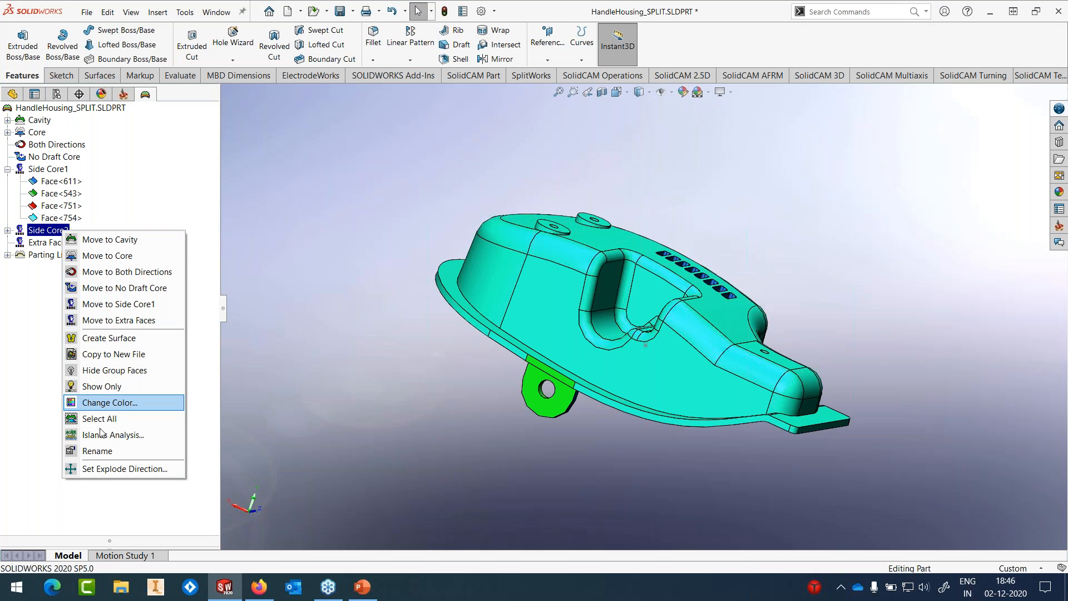
click(98, 469)
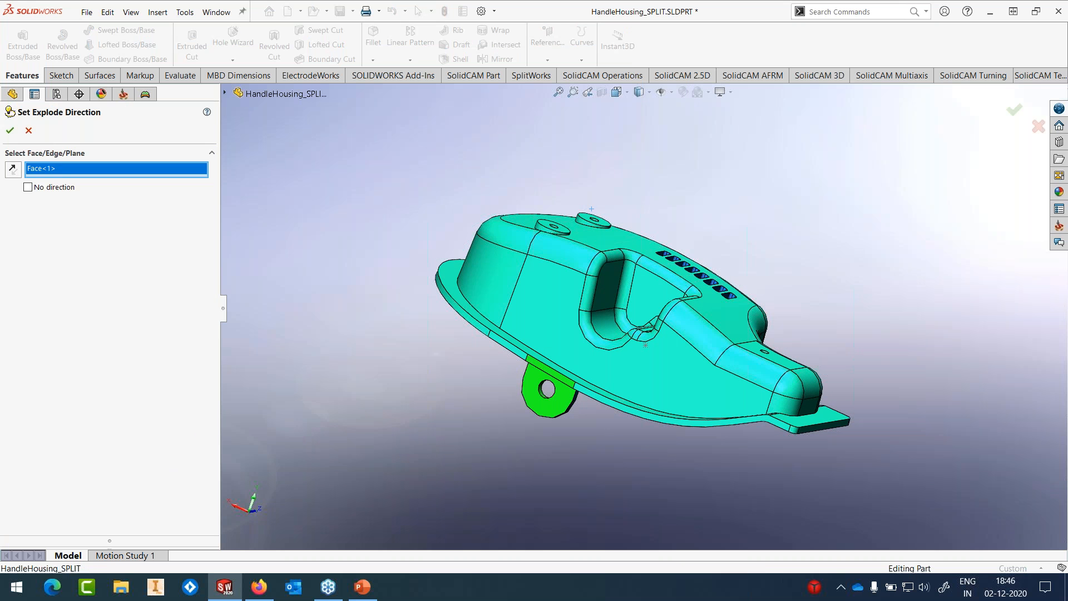
click(9, 131)
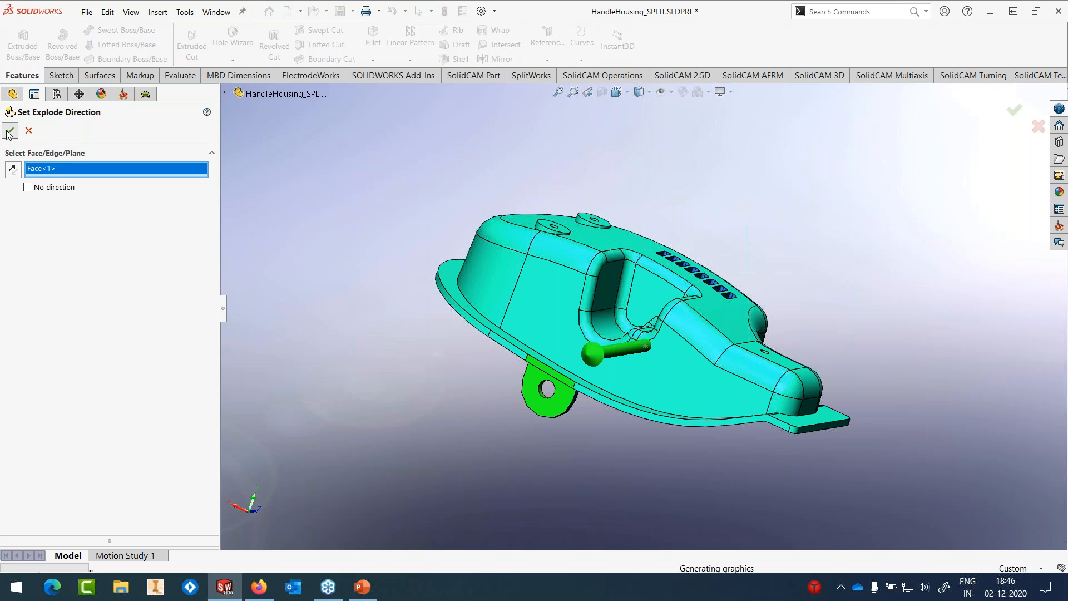
middle_drag(743, 273, 639, 328)
scroll(834, 390, down, 1)
key(ctrl+s)
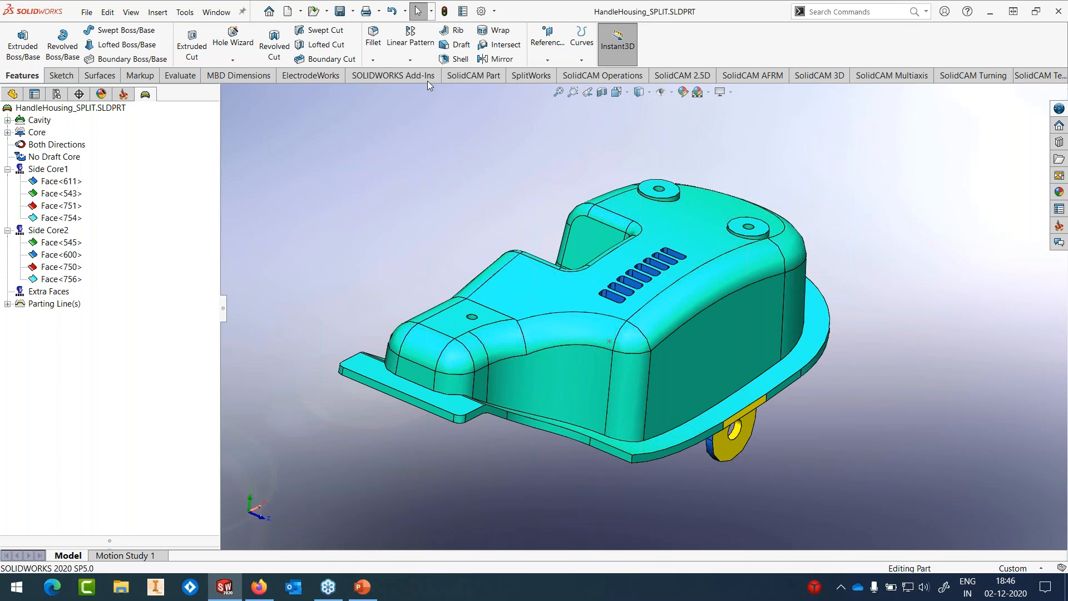
Step: Preview the exploded part with the source part hidden, check the separation of cavity, core and both side cores, and close the preview
click(531, 76)
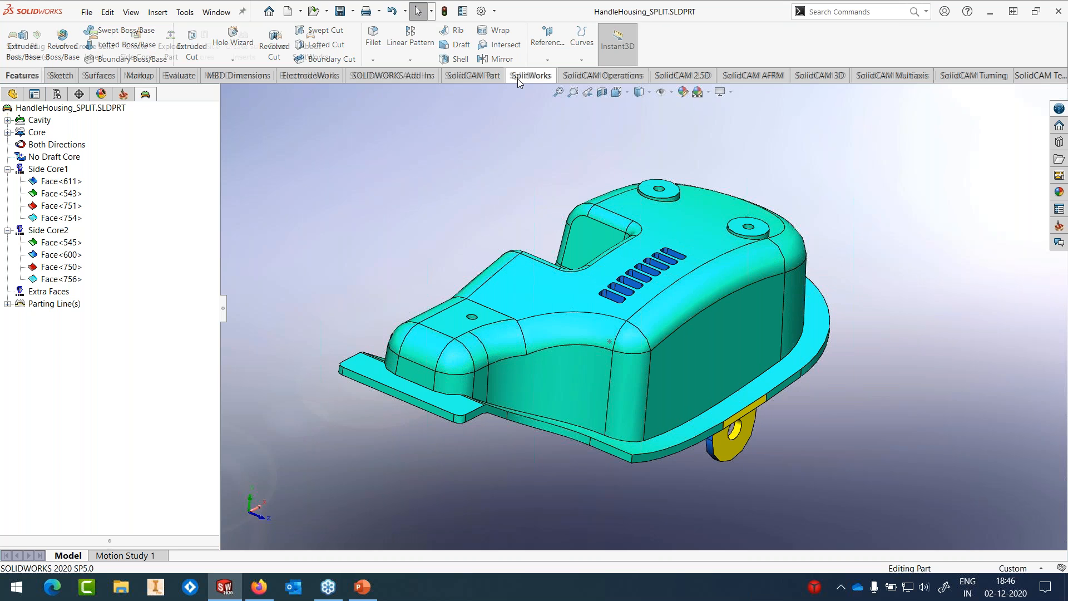
click(171, 45)
drag(31, 184, 83, 186)
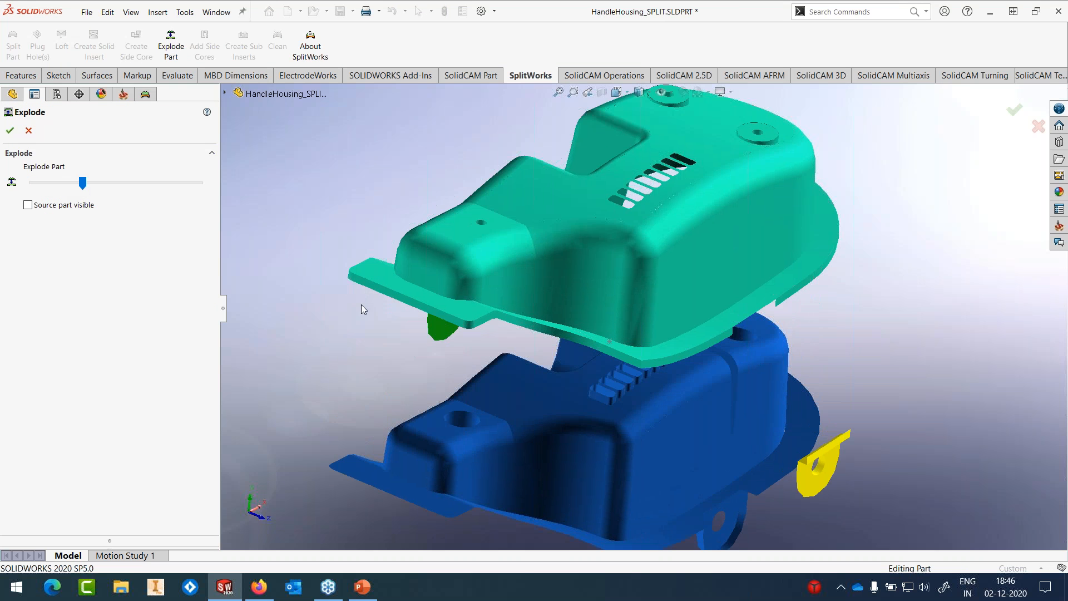
scroll(362, 305, up, 3)
middle_drag(369, 303, 385, 292)
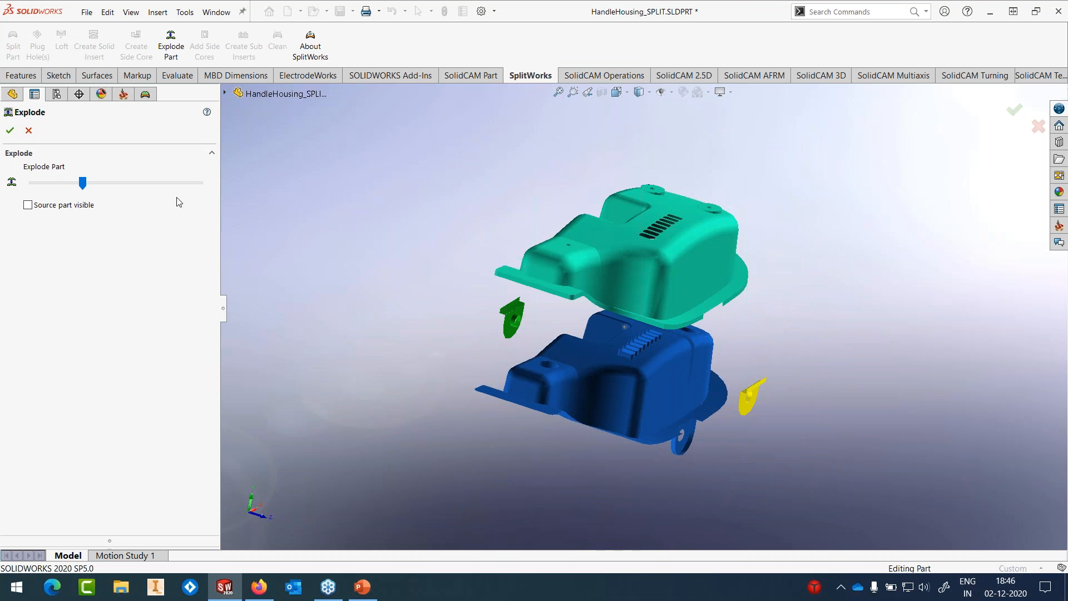
mouse_move(85, 185)
mouse_down()
mouse_move(114, 183)
mouse_move(94, 189)
mouse_up()
click(91, 185)
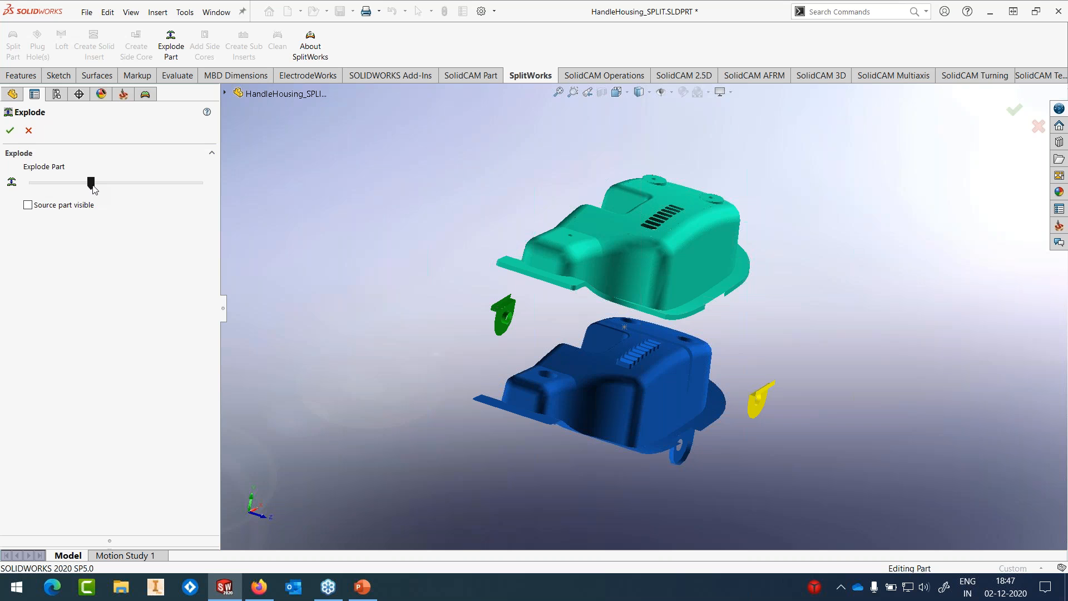
click(10, 132)
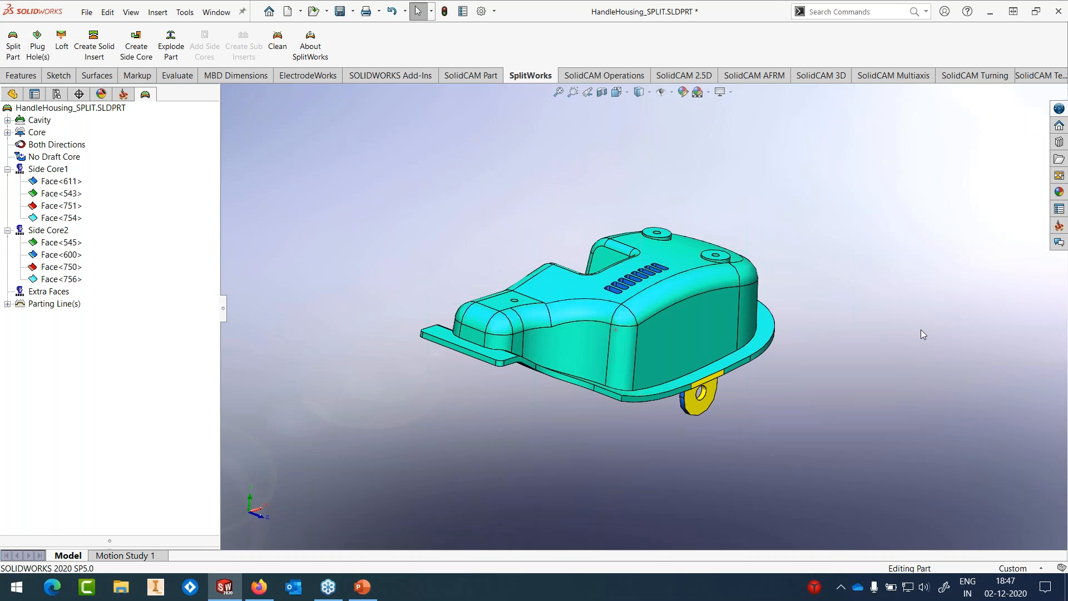
Step: Collapse both side core groups and create surfaces from the Cavity and Core face groups
click(8, 169)
click(7, 181)
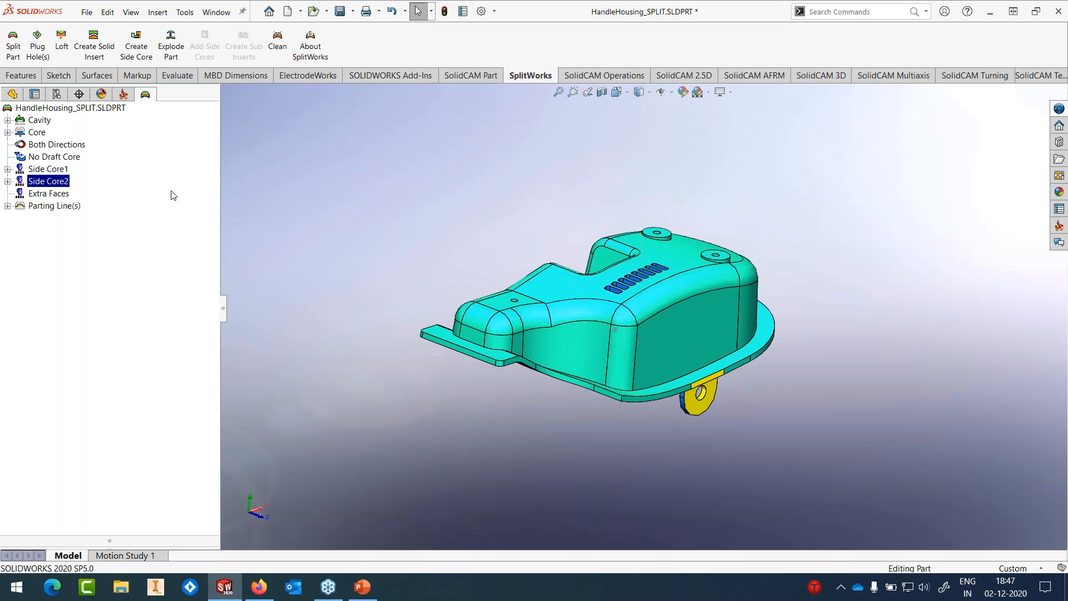
click(40, 120)
right_click(46, 123)
click(89, 230)
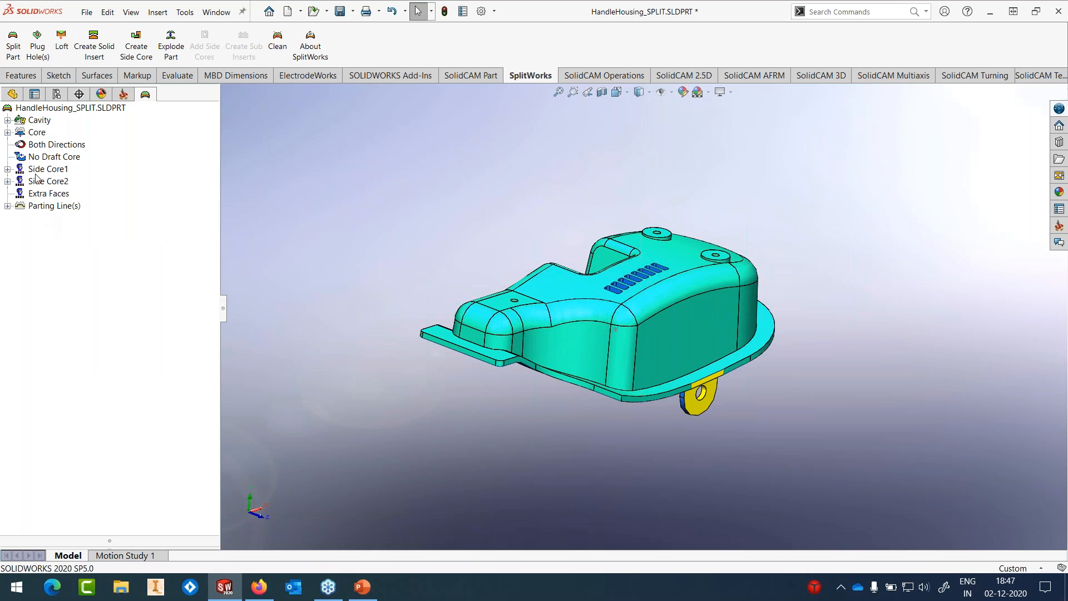
right_click(35, 133)
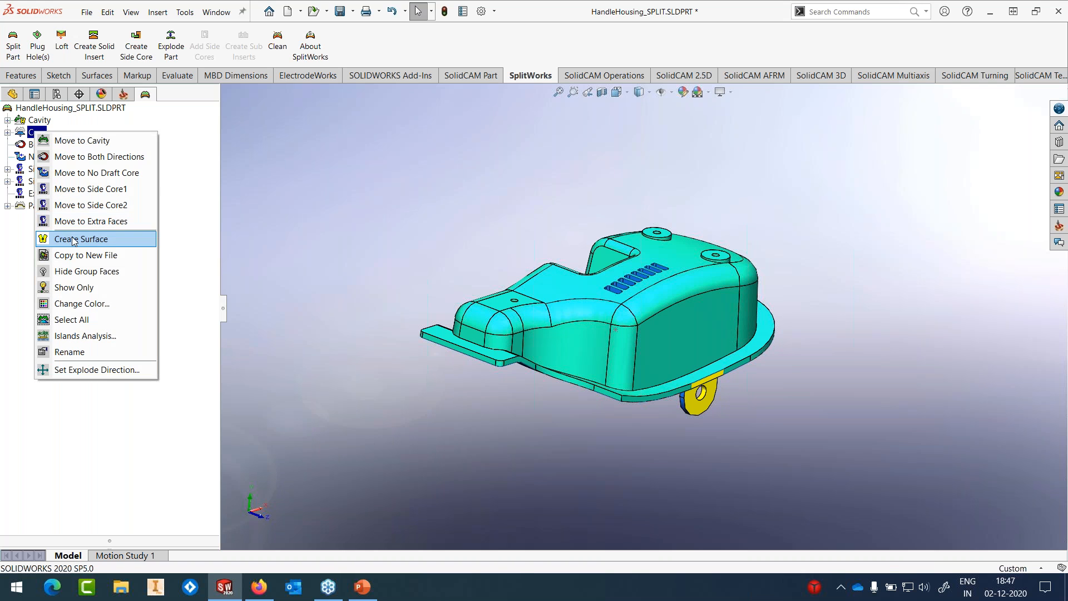
click(71, 236)
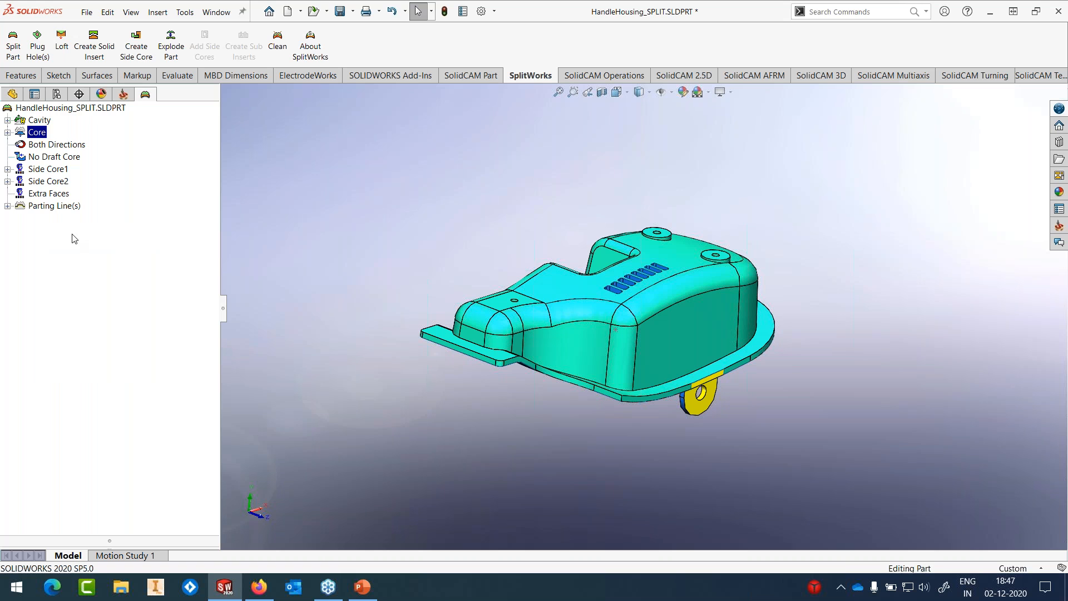
Step: Create surfaces from the Side Core1 and Side Core2 face groups
click(55, 170)
right_click(55, 173)
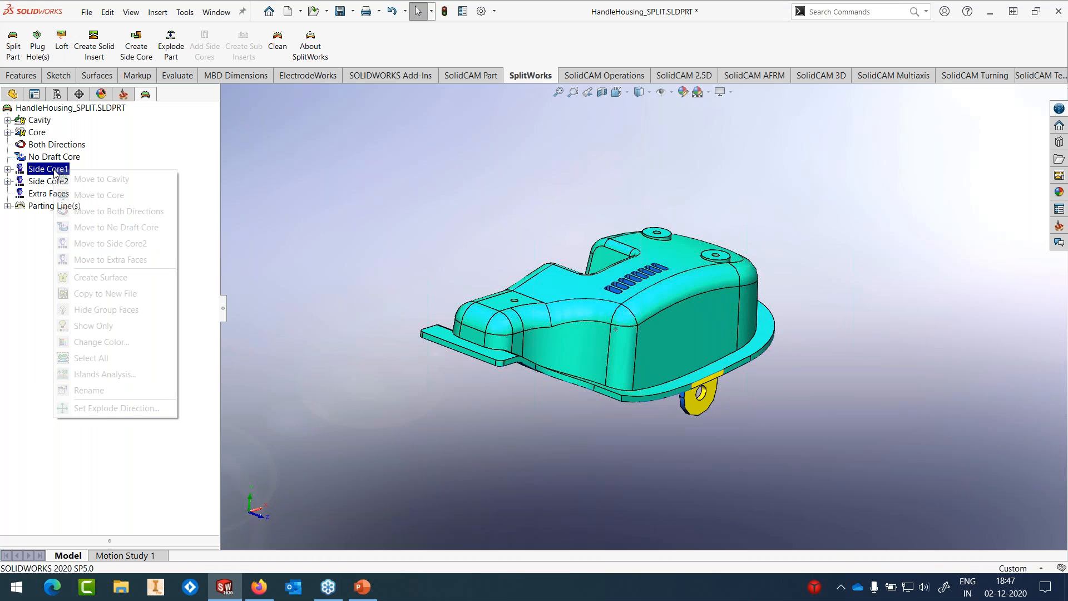
click(83, 278)
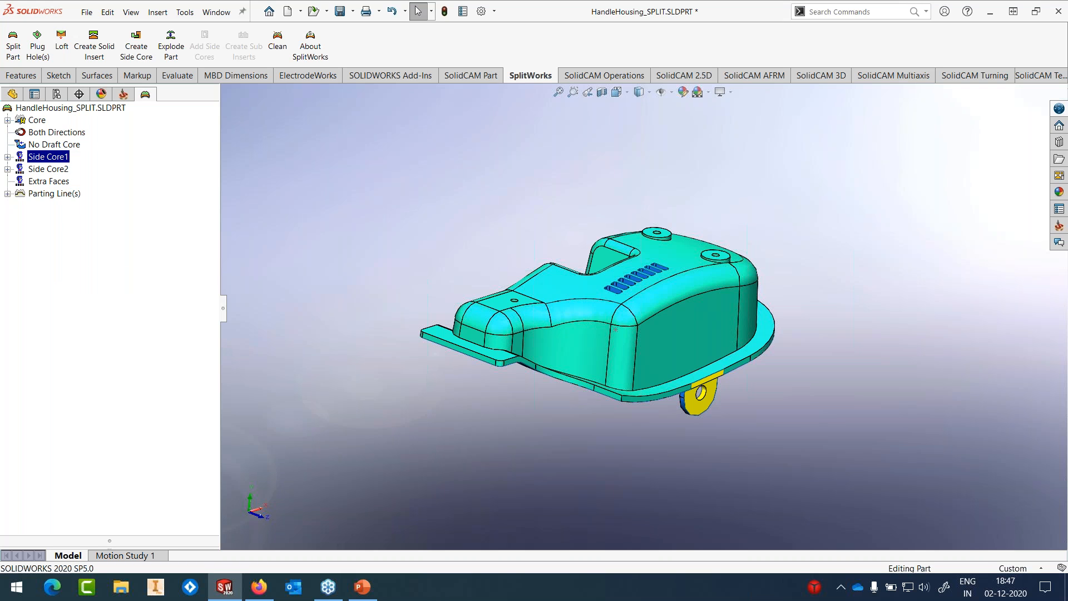
click(54, 182)
right_click(55, 184)
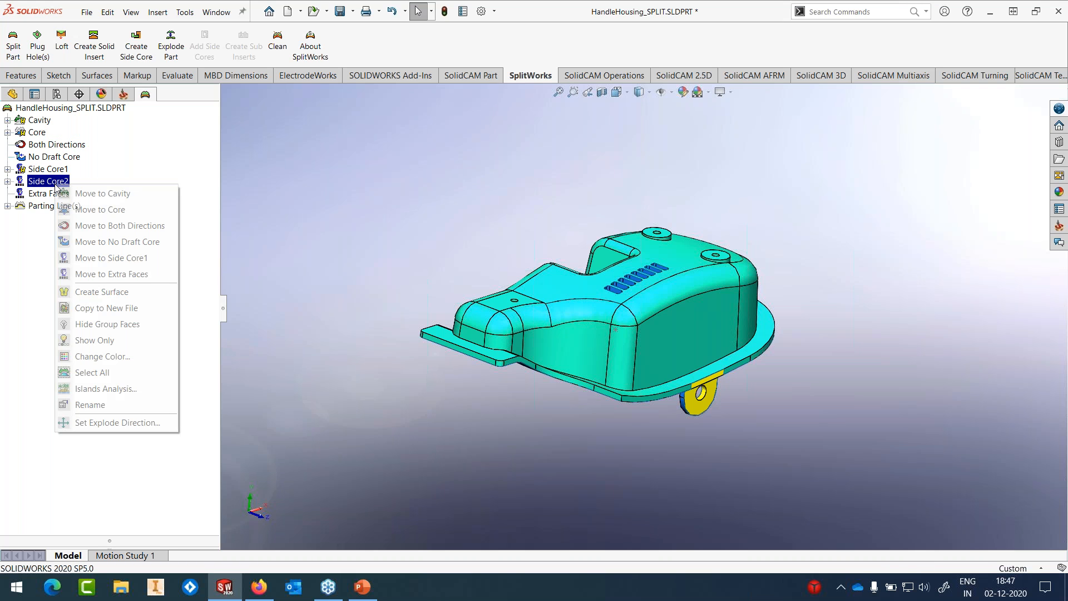
click(83, 292)
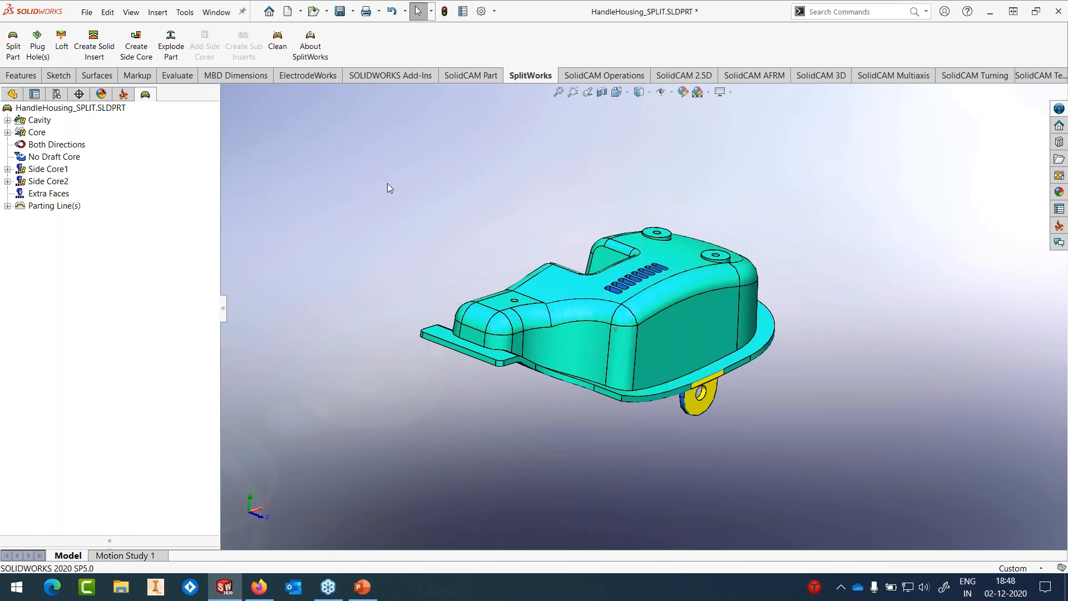
Step: Plug all boundary loops of Cavity-Surface1, covering the vent slots and the three round holes
middle_drag(388, 188, 350, 204)
right_click(43, 119)
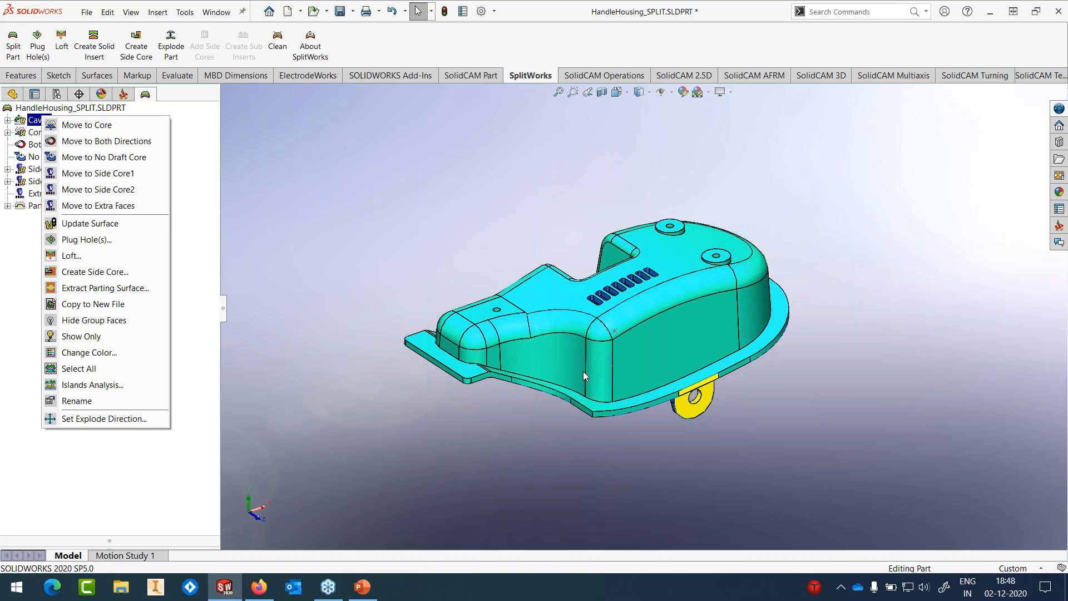
click(115, 243)
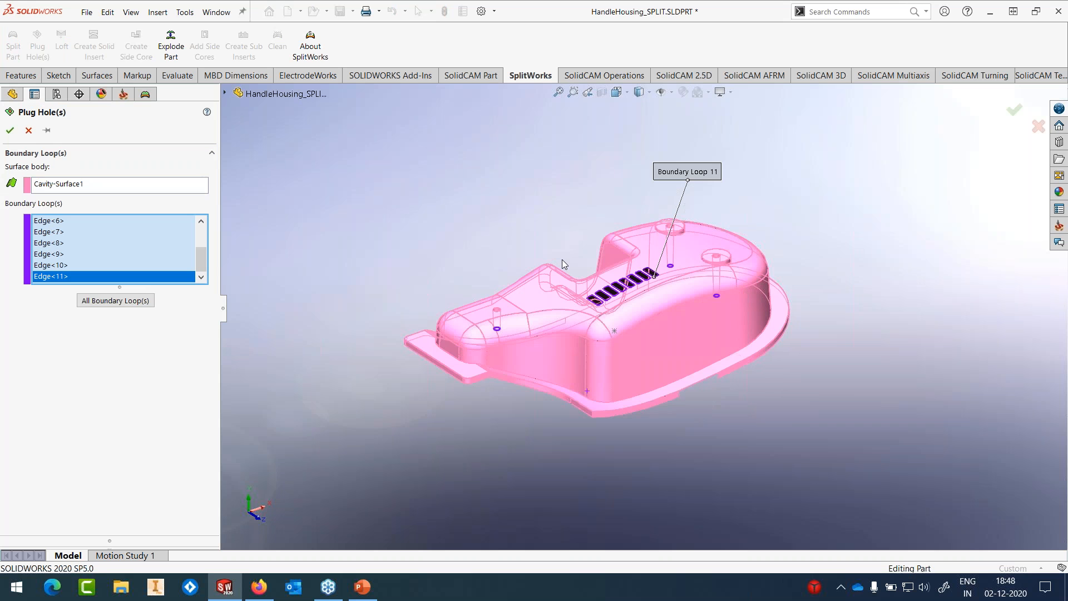
middle_drag(667, 339, 686, 366)
scroll(696, 353, down, 1)
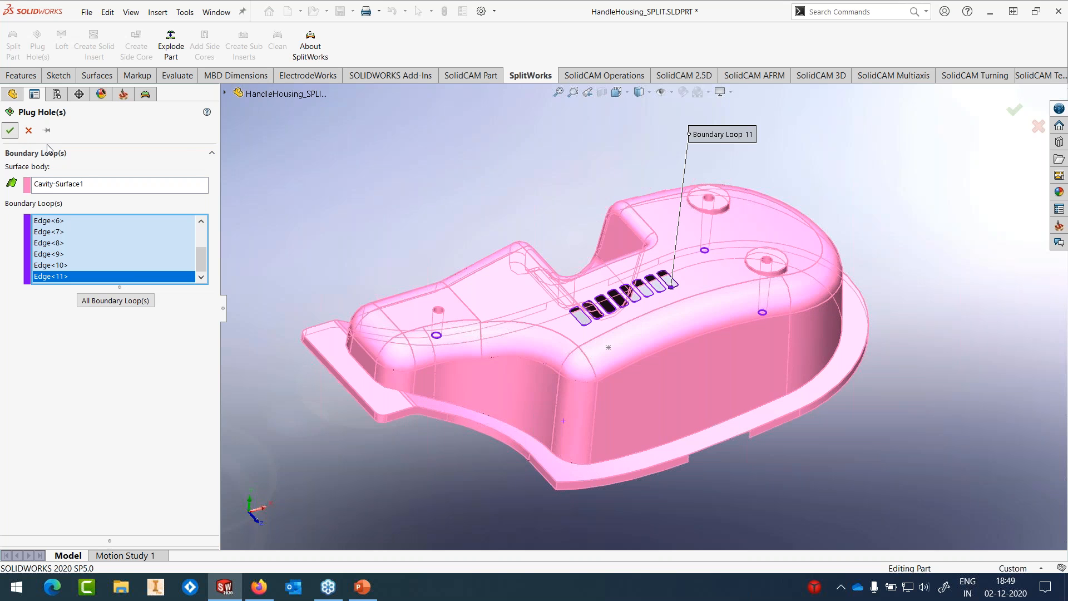
click(10, 130)
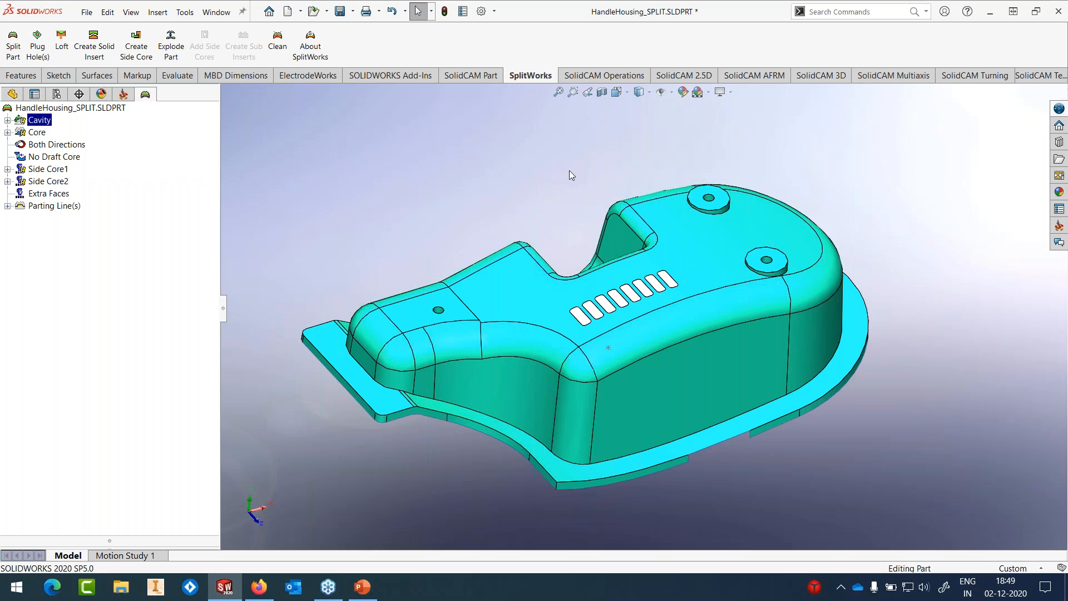
Step: Inspect the plugged slots and holes of the cavity surface from below and above, and save the part
middle_drag(786, 333, 716, 359)
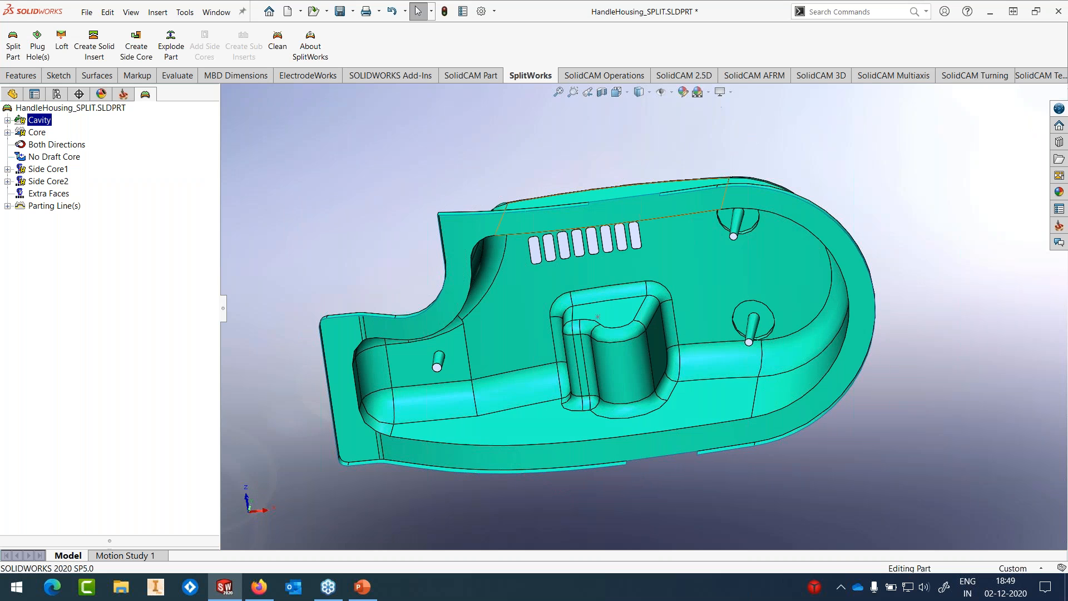
scroll(716, 359, down, 5)
scroll(716, 360, up, 5)
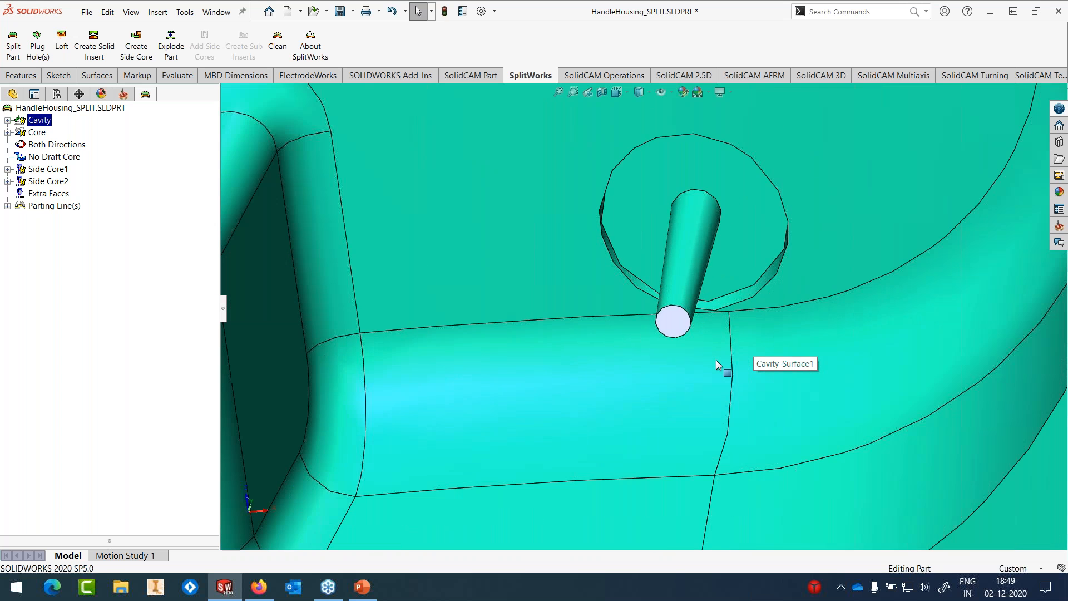
scroll(344, 335, down, 4)
scroll(733, 265, up, 8)
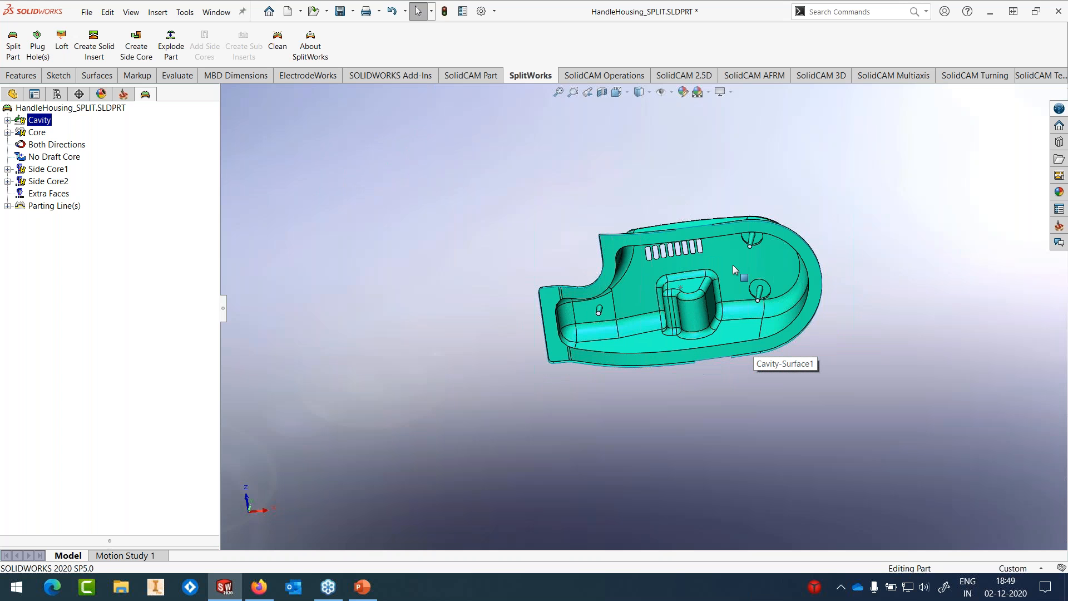
mouse_move(733, 265)
middle_down()
mouse_move(747, 332)
mouse_move(747, 279)
middle_up()
scroll(747, 278, down, 4)
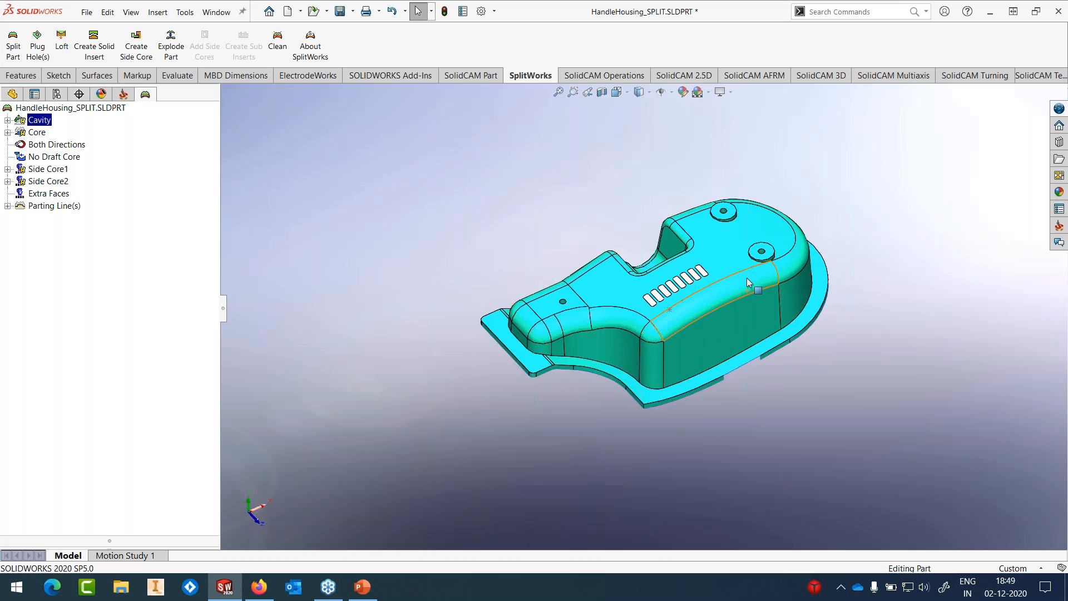
key(ctrl+s)
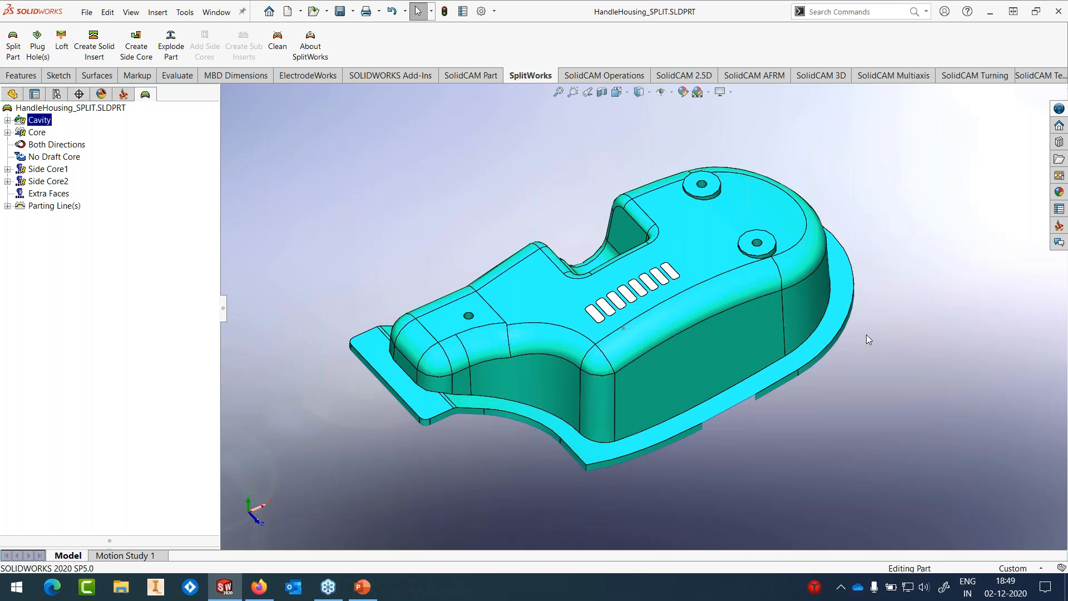
middle_drag(719, 347, 721, 313)
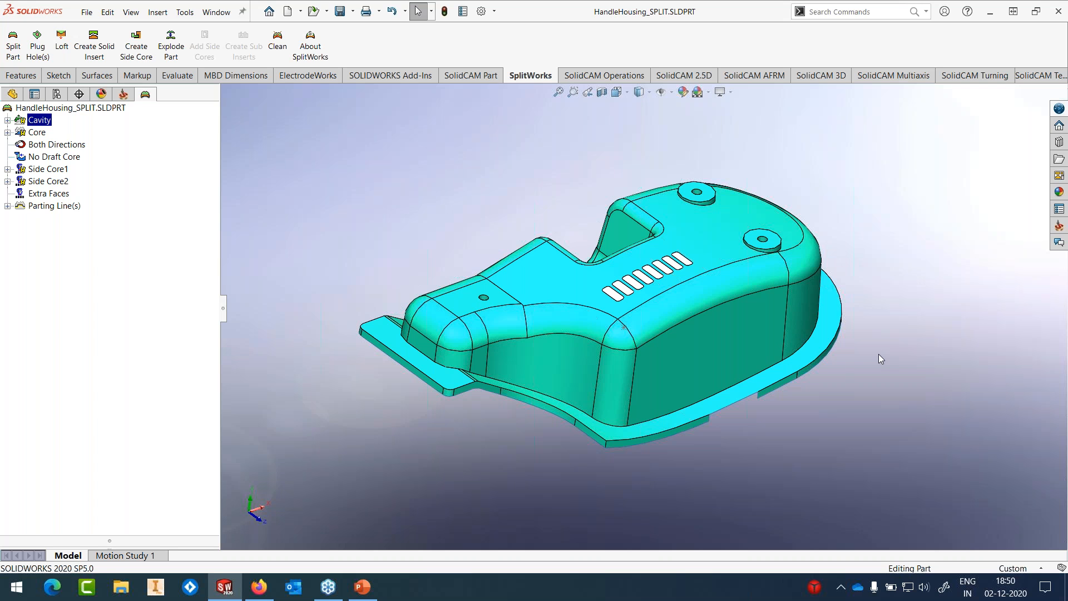
middle_drag(873, 340, 859, 348)
scroll(819, 391, down, 1)
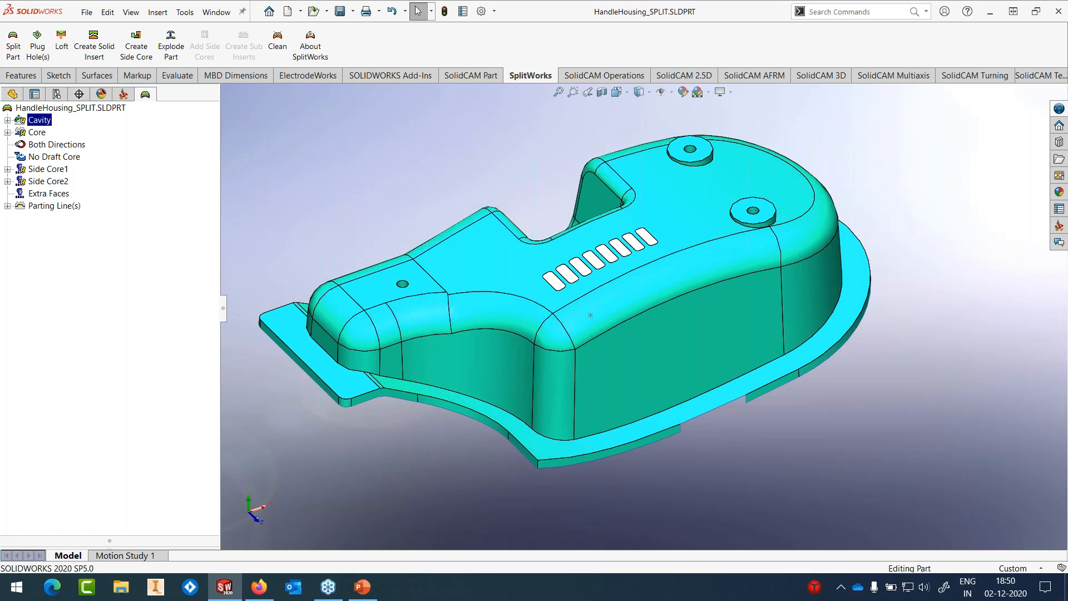
Step: Loft a 75 mm parting surface at 180 degrees between two flange vertices along the vent-slot side, knitted with the main surface
click(63, 45)
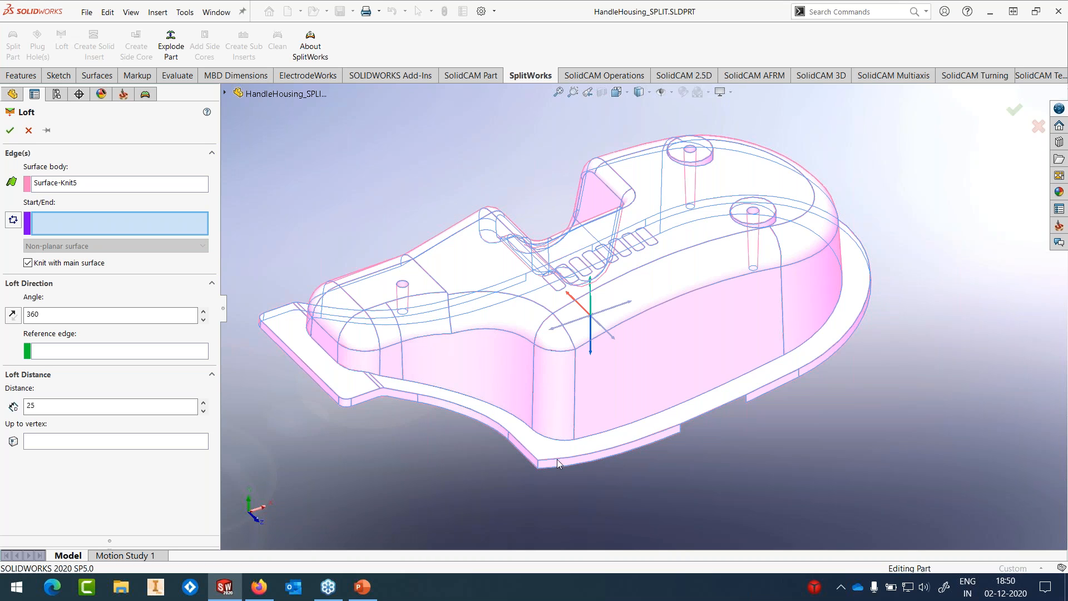
click(537, 468)
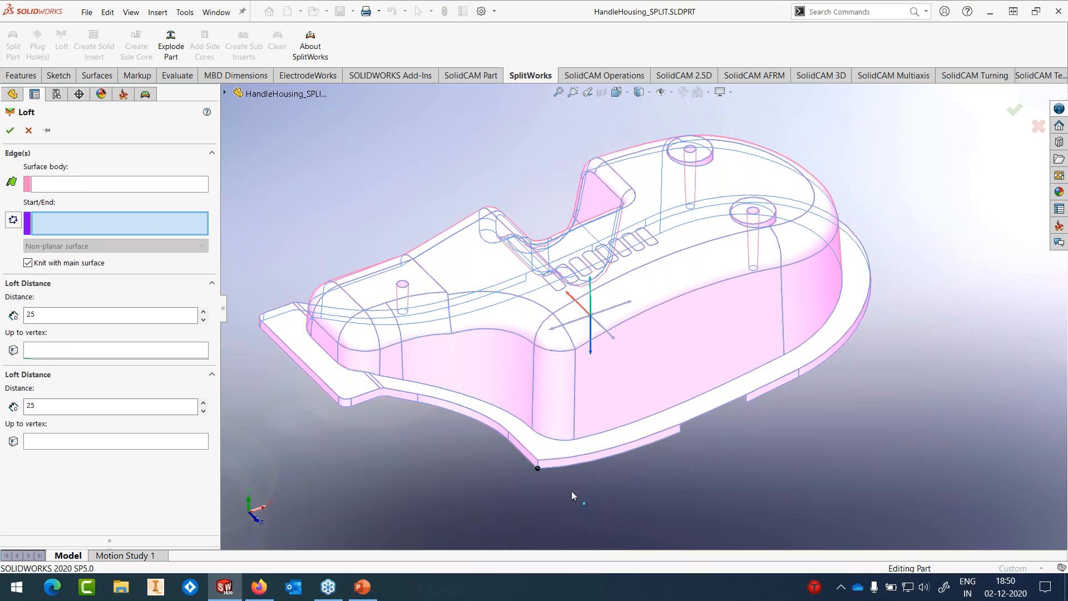
click(800, 378)
middle_drag(734, 331, 758, 346)
scroll(740, 409, up, 1)
double_click(51, 406)
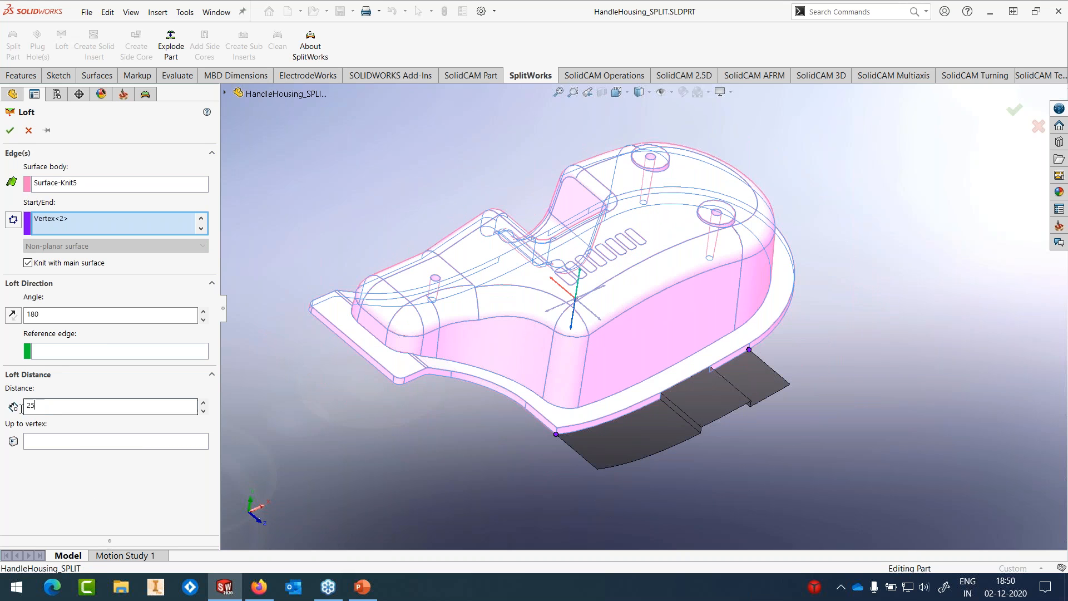
text(75)
key(Return)
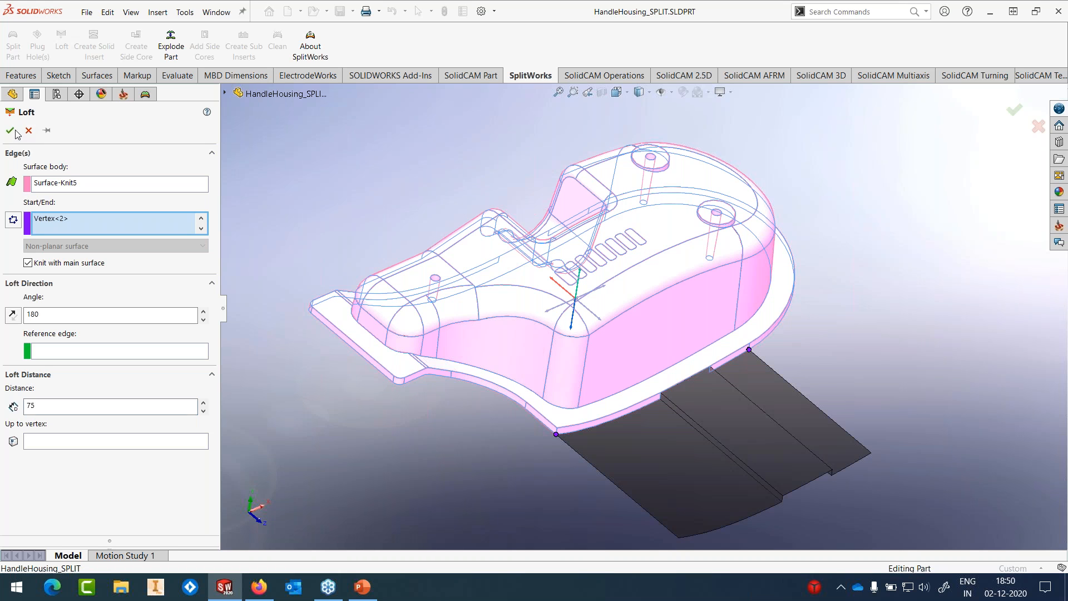
click(11, 130)
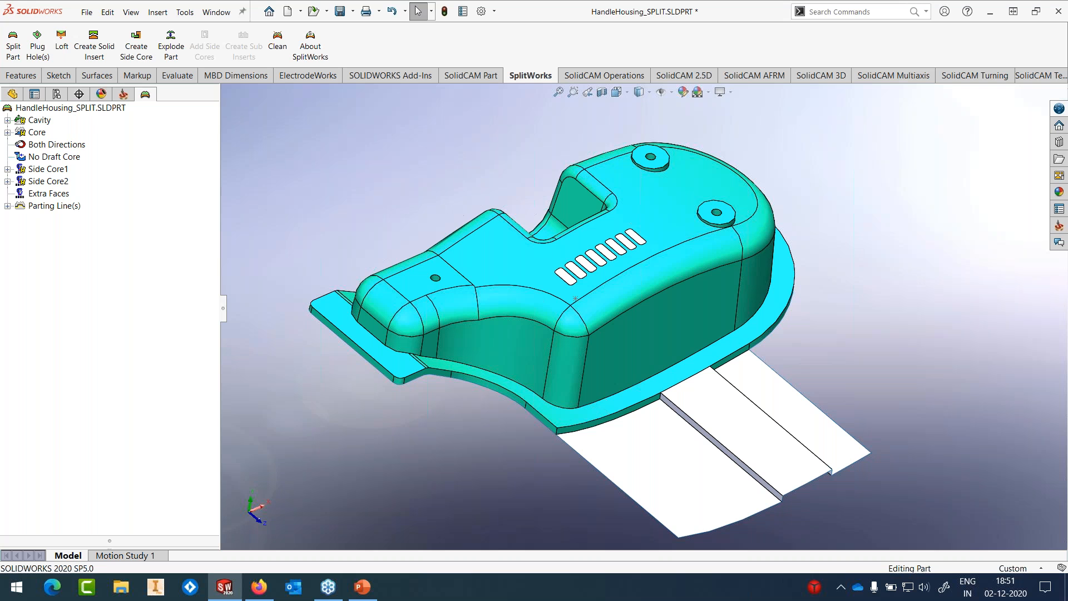
Step: Loft a 75 mm parting surface at 0 degrees between two flange vertices along the finger-recess side, knitted with the main surface
middle_drag(584, 234, 543, 377)
click(62, 42)
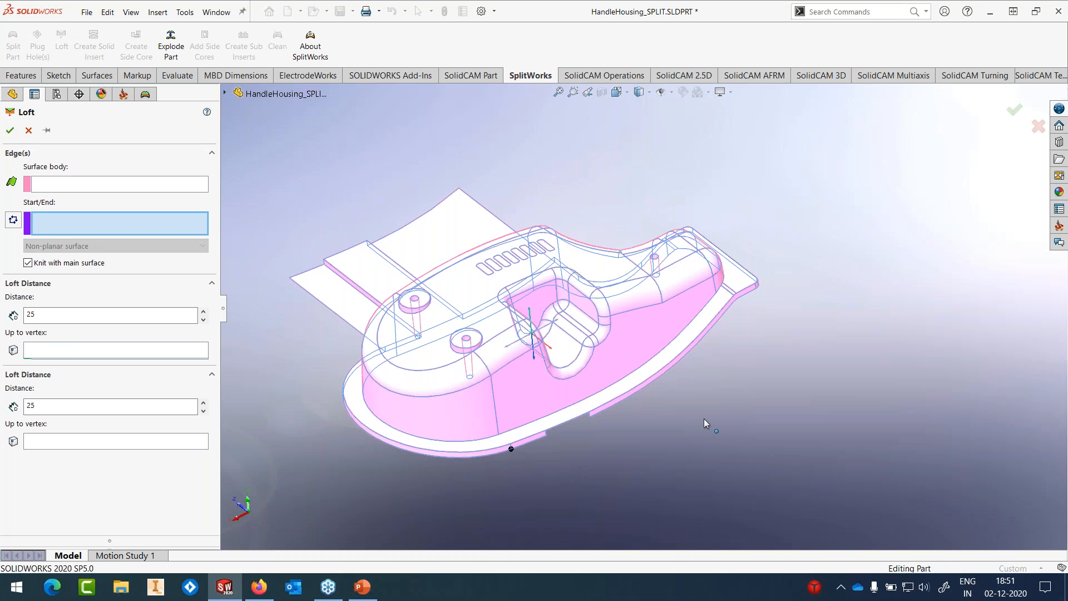
click(757, 286)
scroll(752, 298, down, 5)
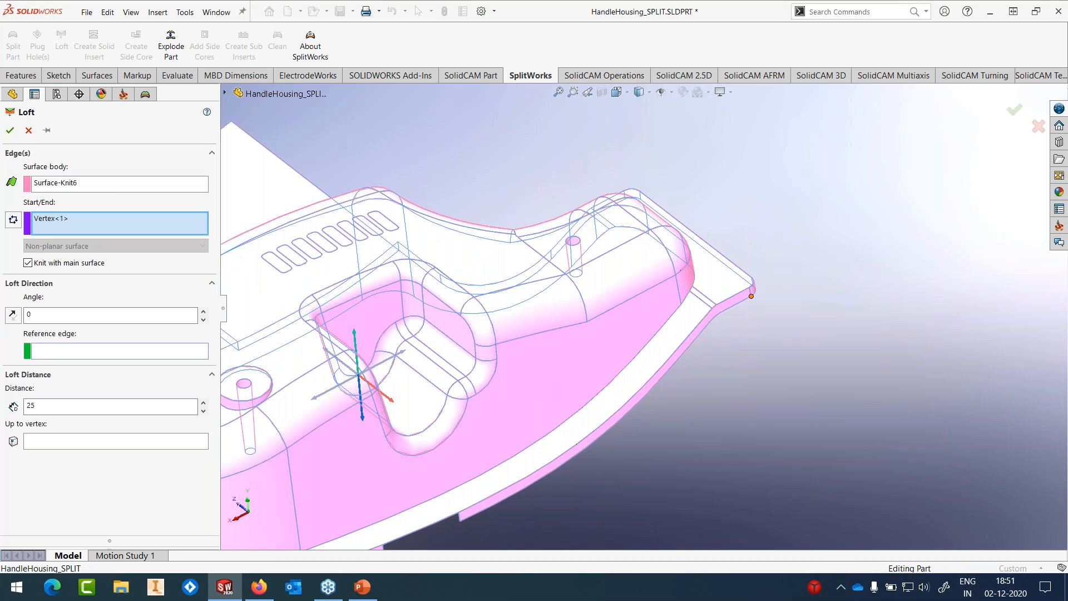
click(751, 296)
scroll(644, 309, up, 5)
drag(45, 405, 5, 407)
text(75)
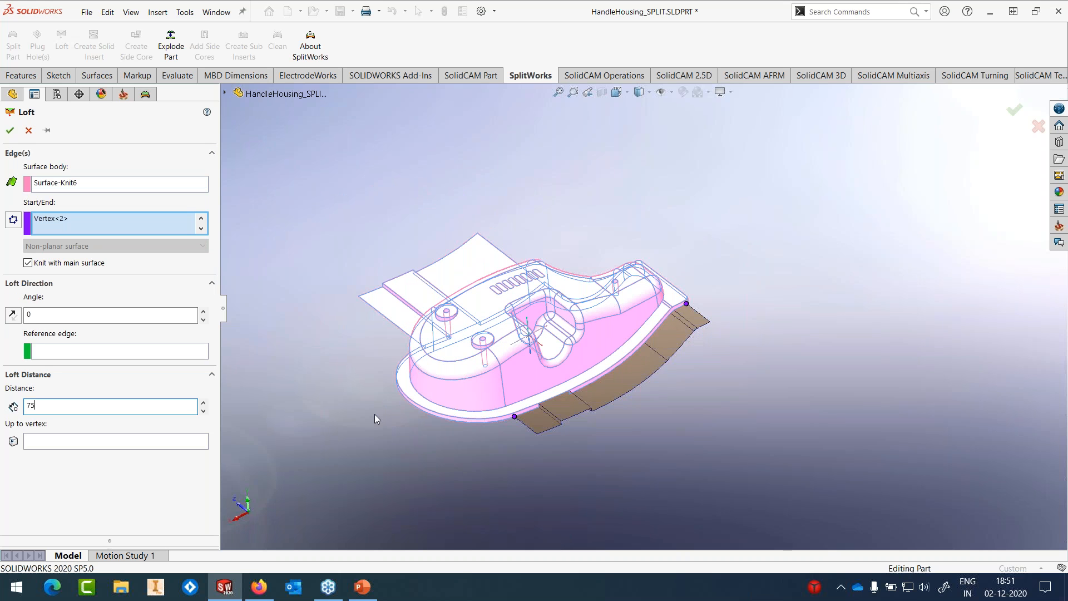
middle_drag(375, 414, 500, 354)
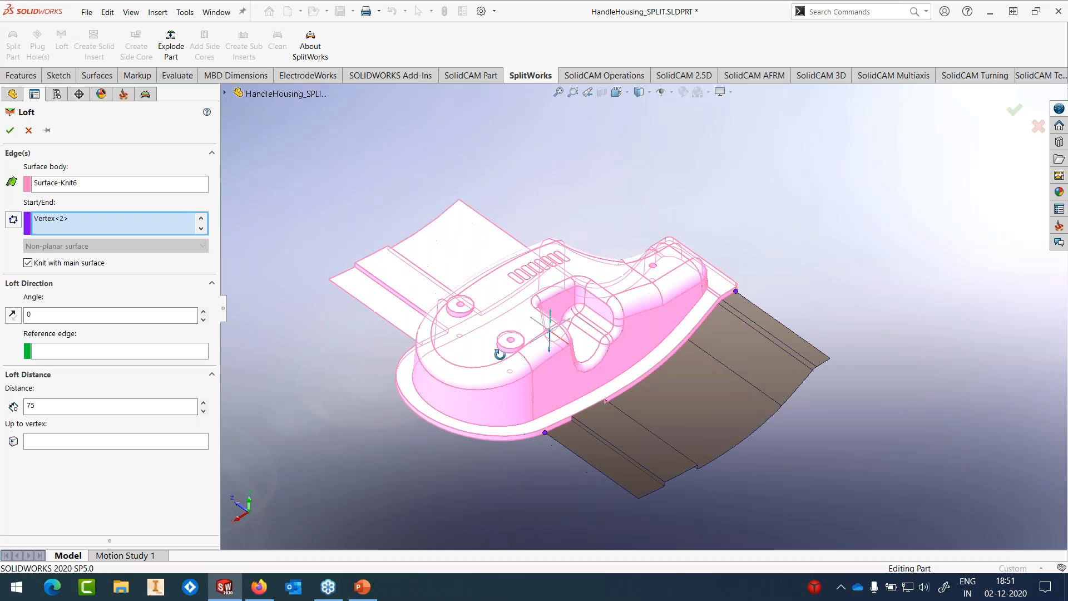
click(10, 131)
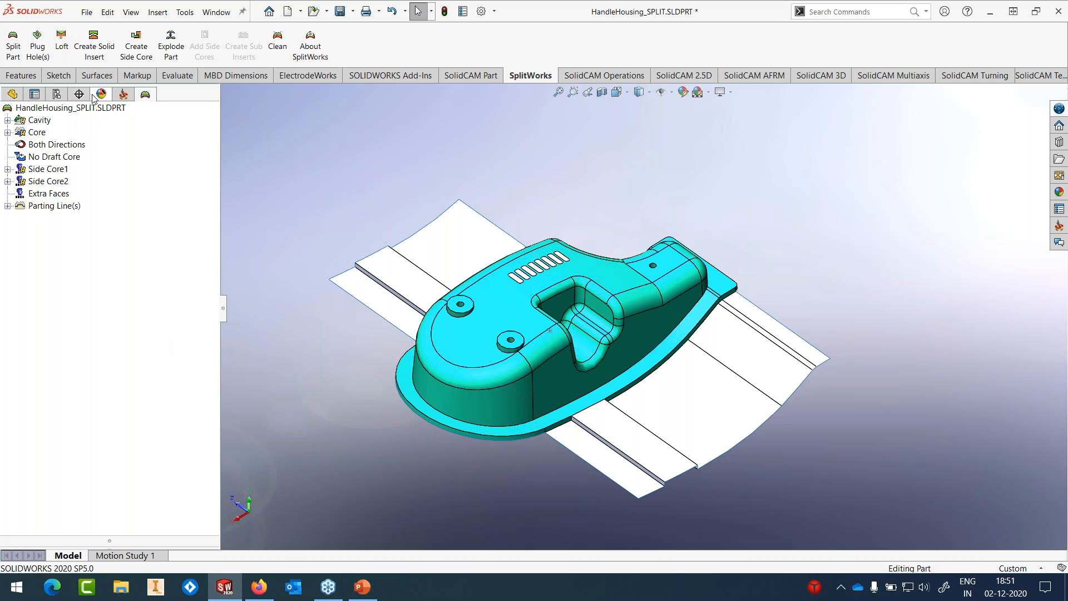
click(62, 46)
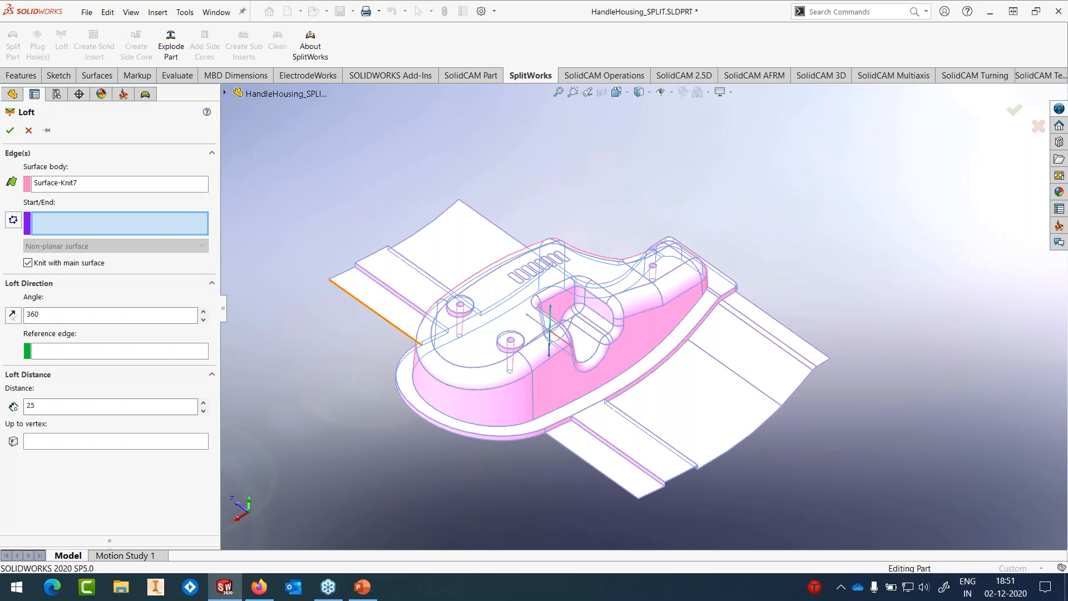
click(329, 280)
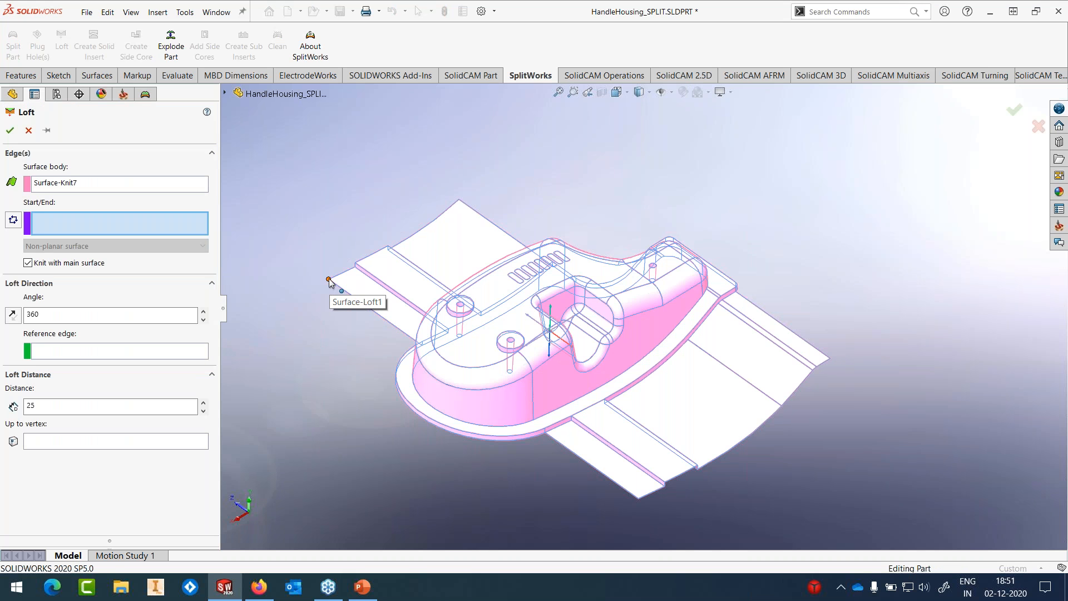
click(638, 498)
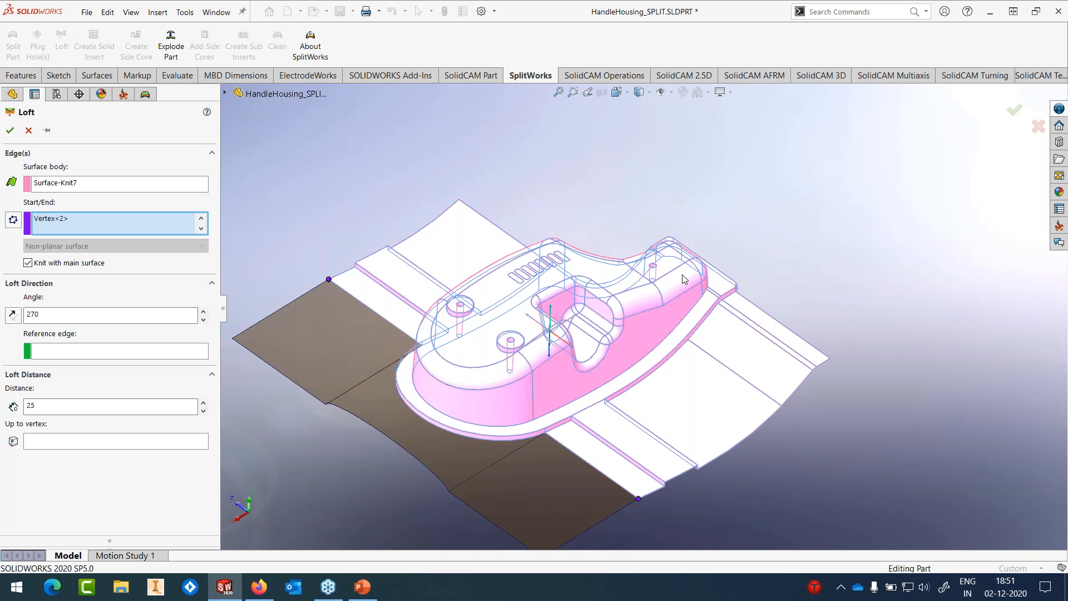
scroll(640, 317, up, 2)
scroll(538, 426, down, 6)
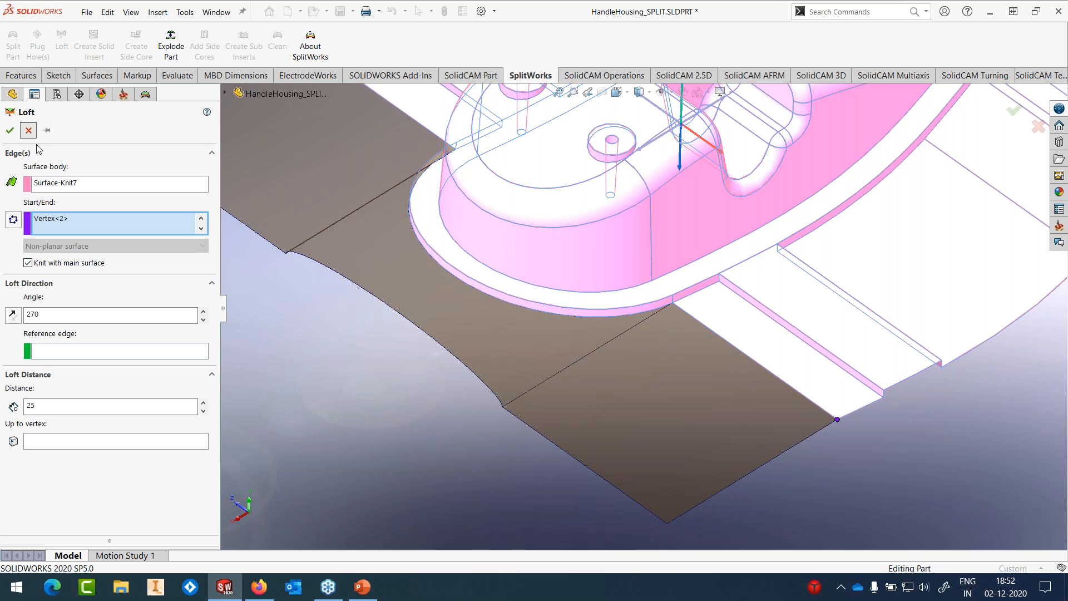
click(28, 130)
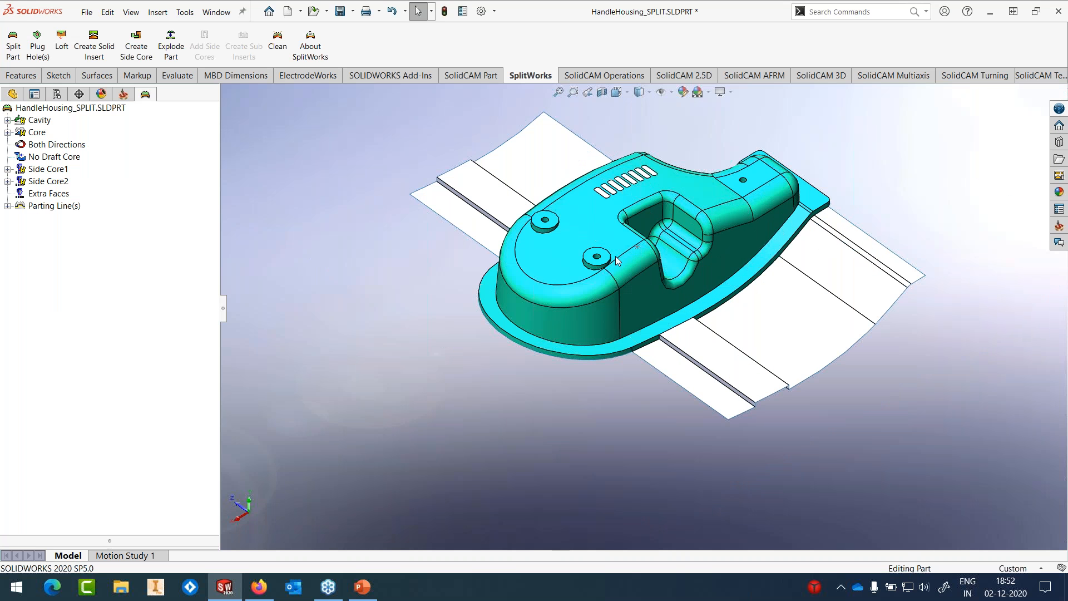
Step: Sweep a surface around the housing's rounded end, using the lofted surface's side edge as profile and the curved flange edge as path
click(154, 15)
mouse_move(172, 122)
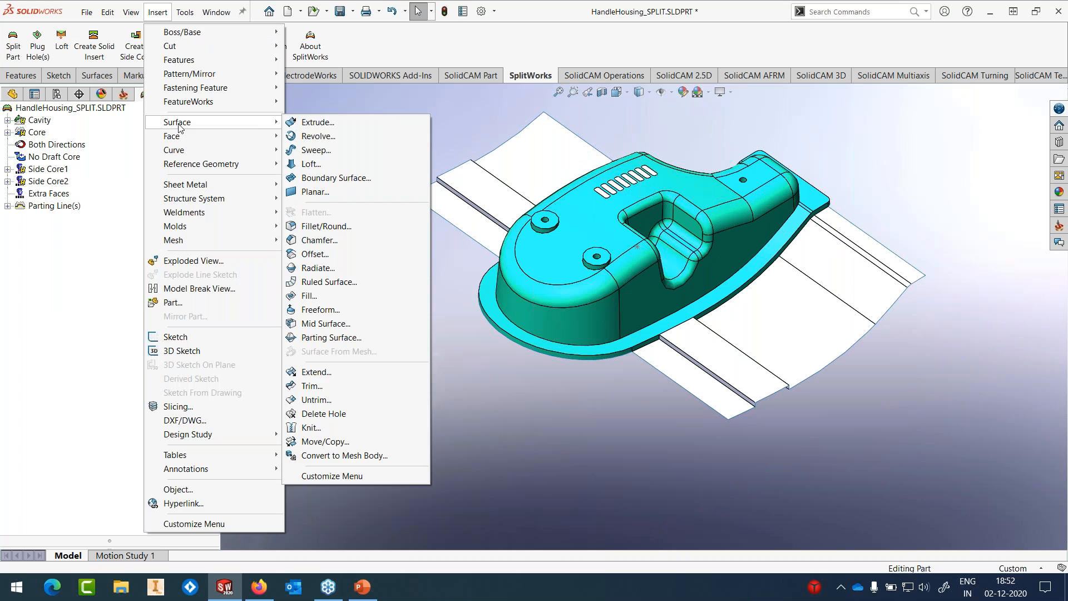
click(314, 149)
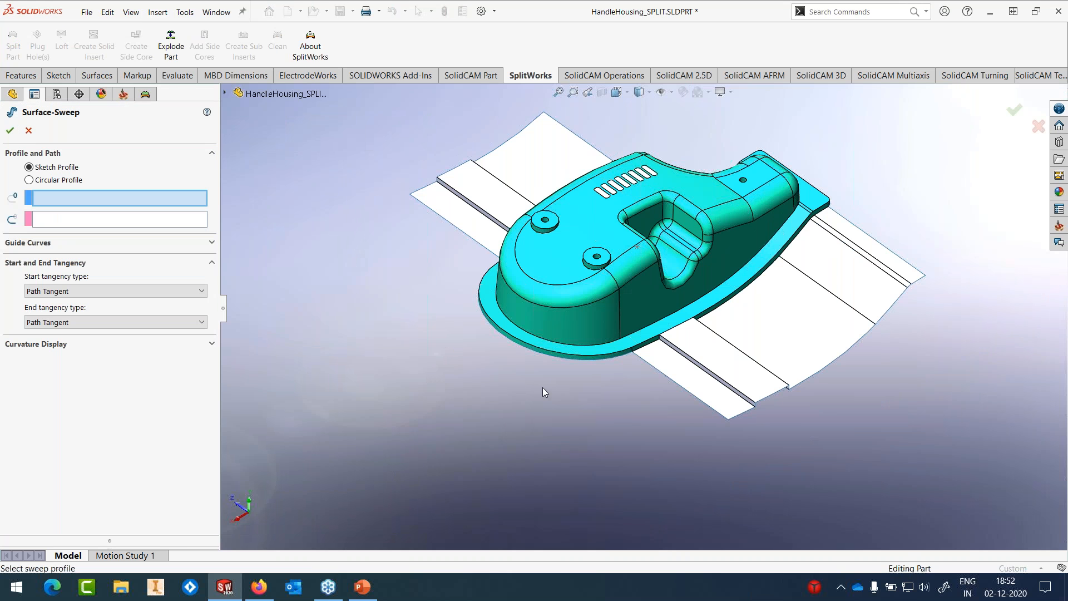
click(643, 357)
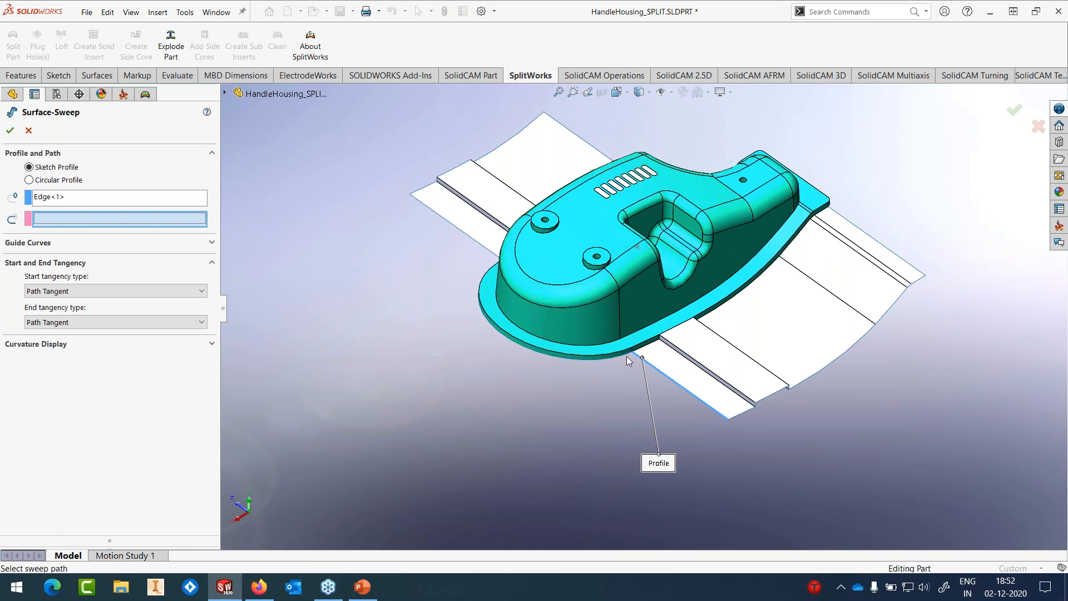
click(626, 355)
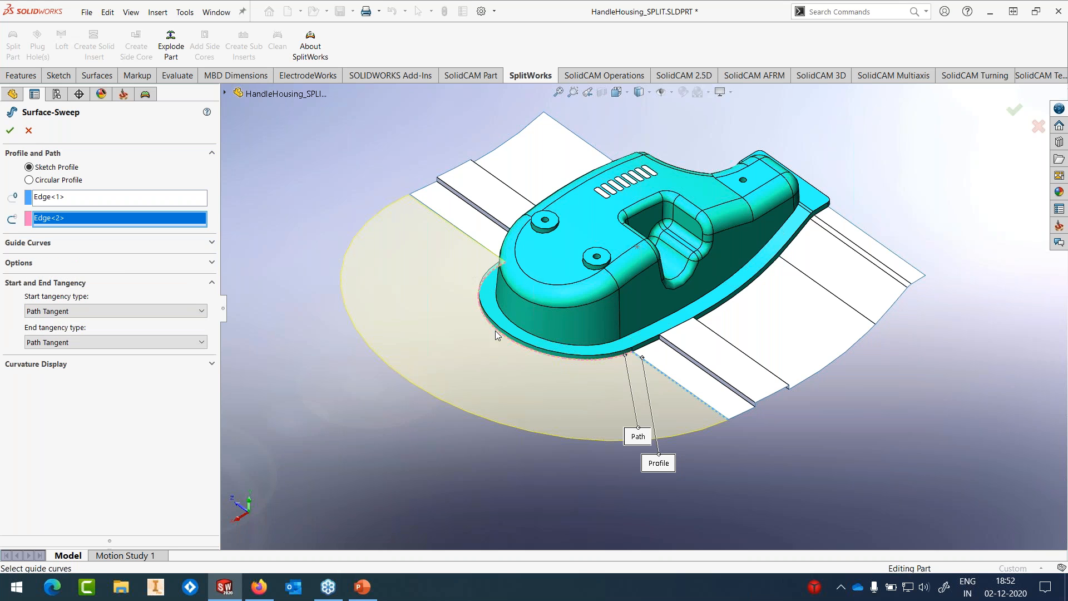
middle_drag(495, 331, 587, 359)
scroll(598, 403, up, 3)
scroll(558, 381, down, 4)
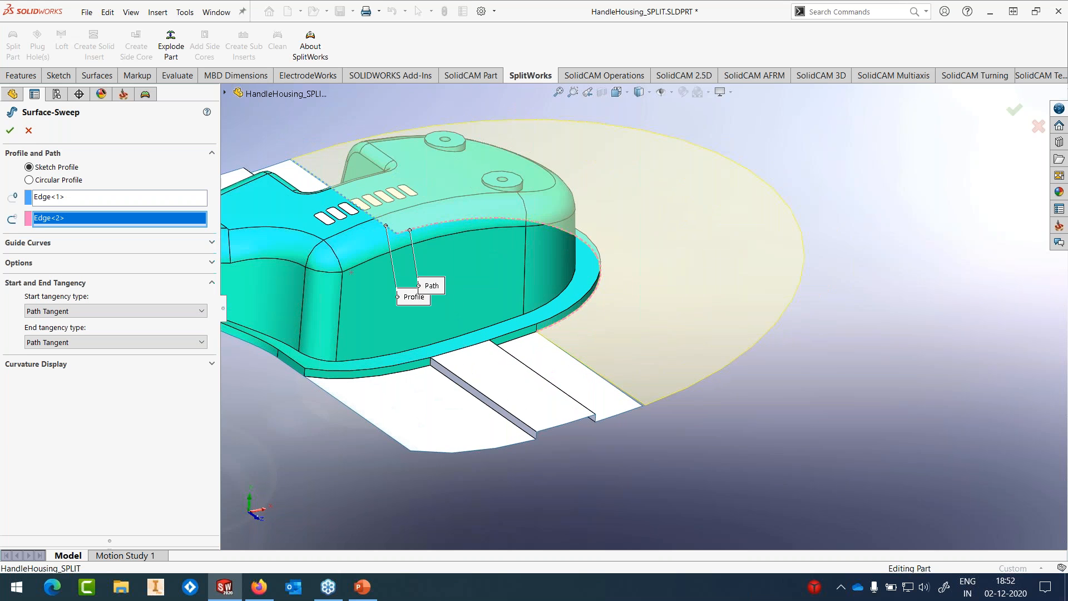
scroll(568, 375, down, 4)
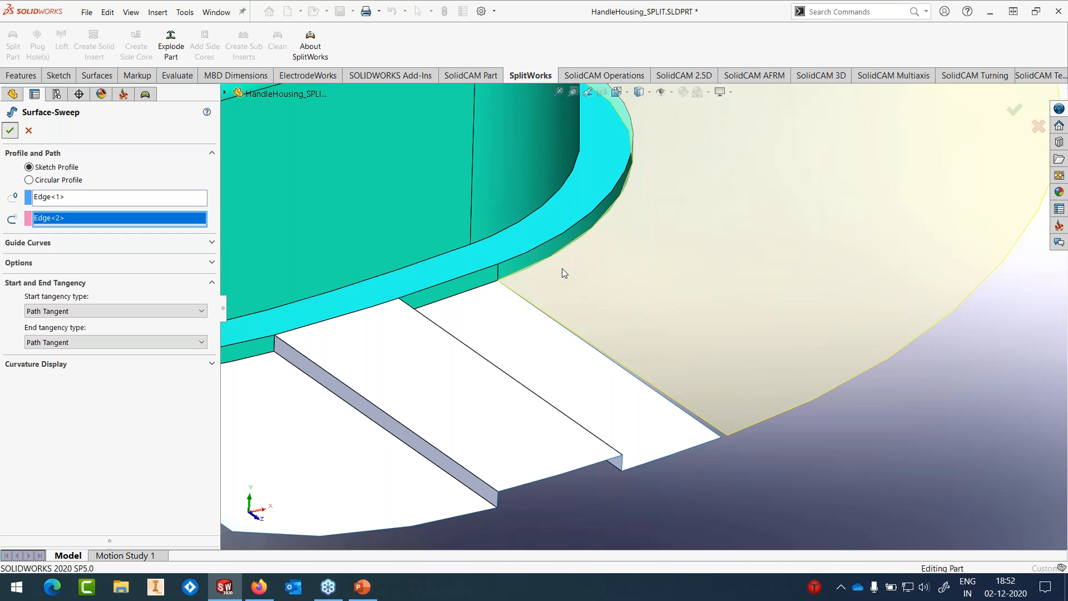
Step: Set up a surface loft between the two edges of the narrow gap beside the swept surface, removing the surface body from the profiles
click(157, 12)
mouse_move(178, 122)
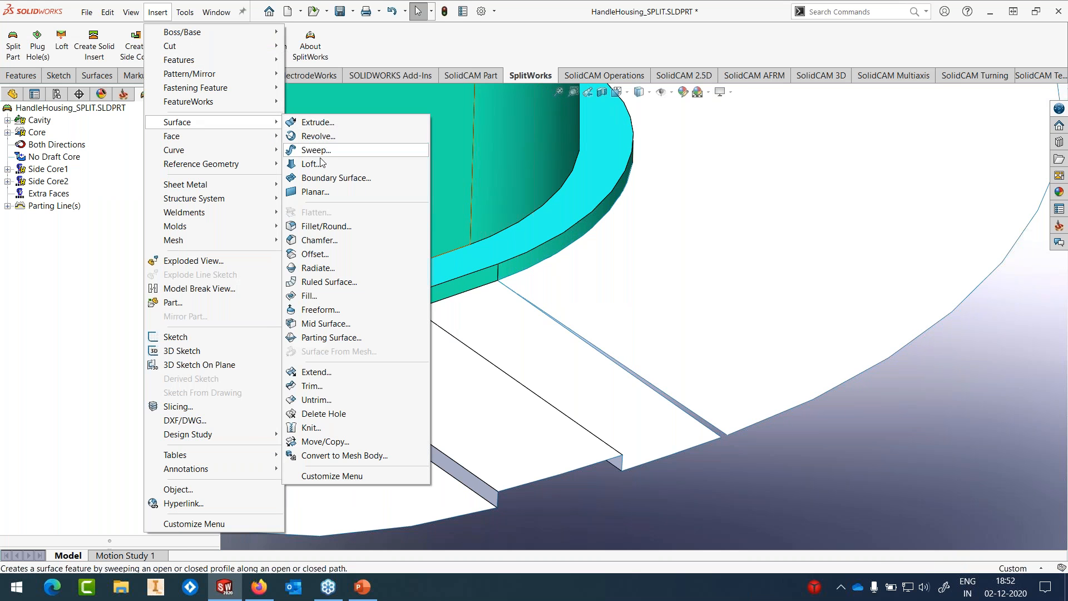
click(342, 168)
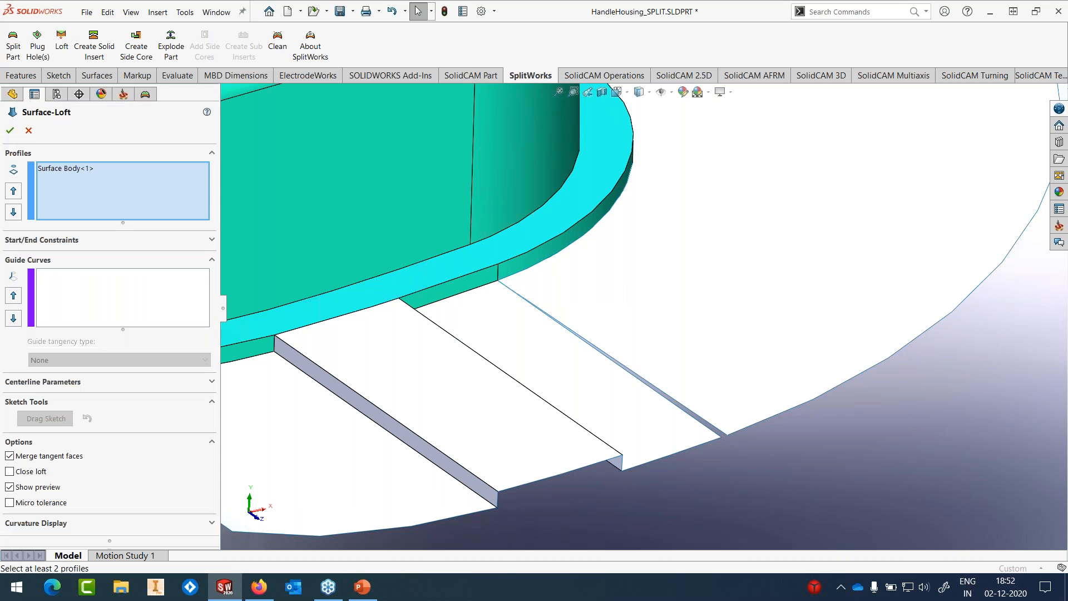
click(720, 433)
click(723, 436)
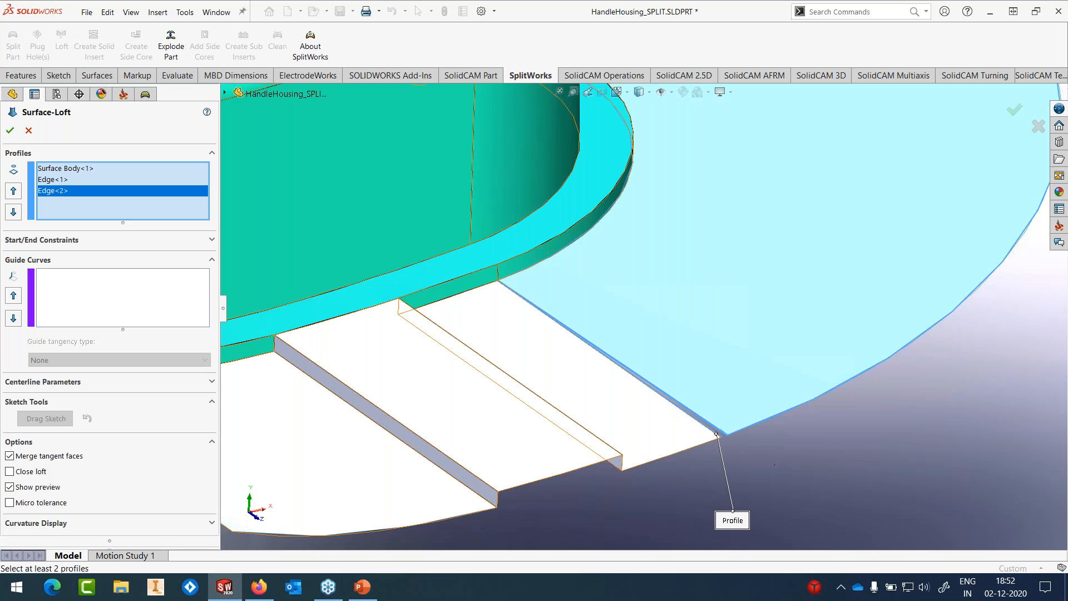
click(64, 168)
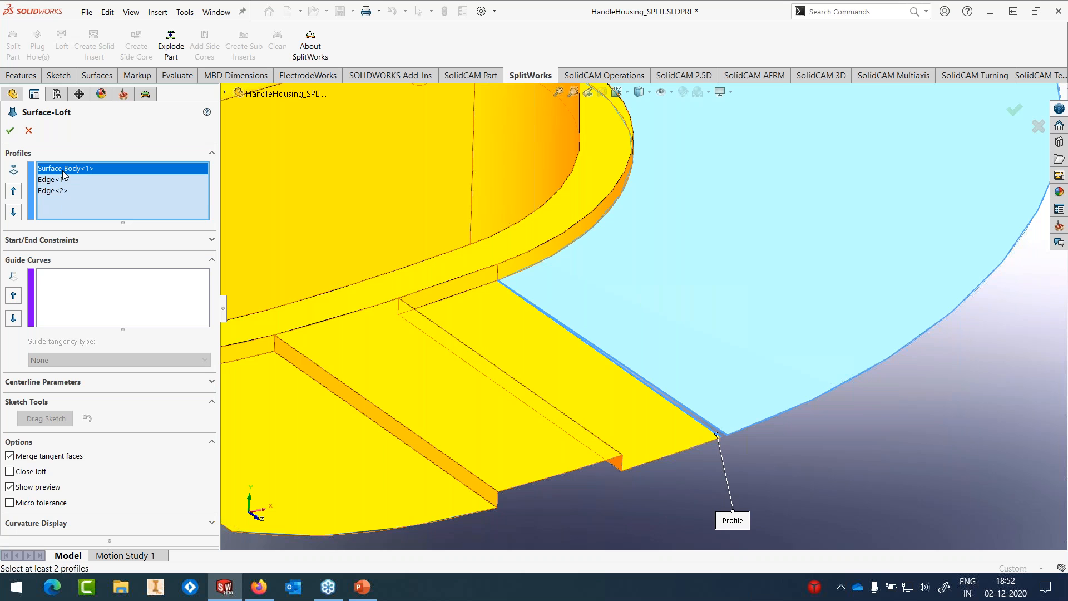
key(Delete)
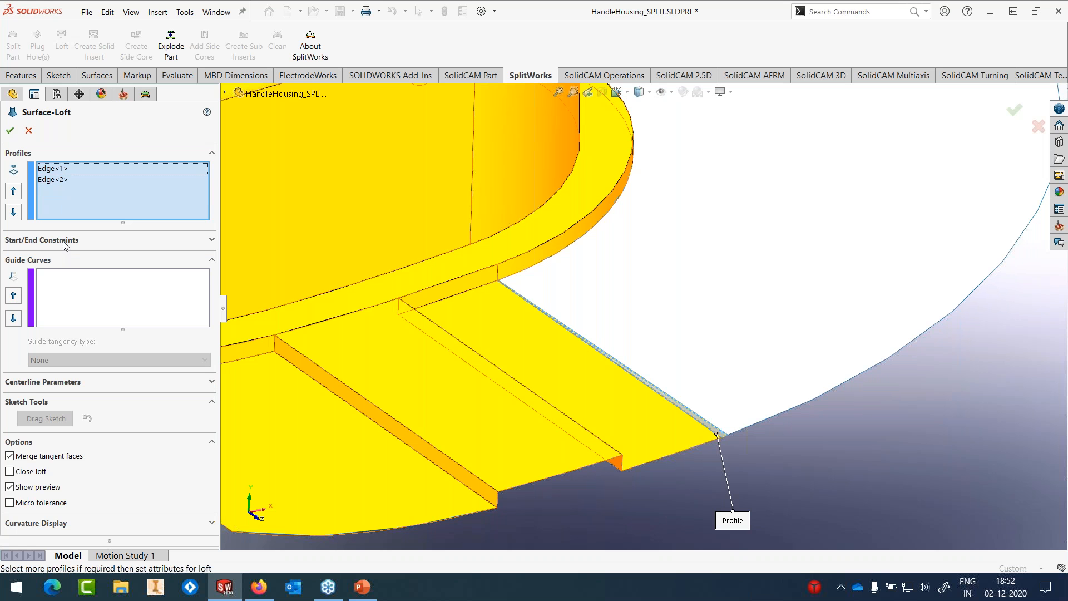
Step: Set the start and end constraints to Tangency To Face and create the lofted surface that bridges the gap
click(64, 240)
click(50, 271)
click(42, 303)
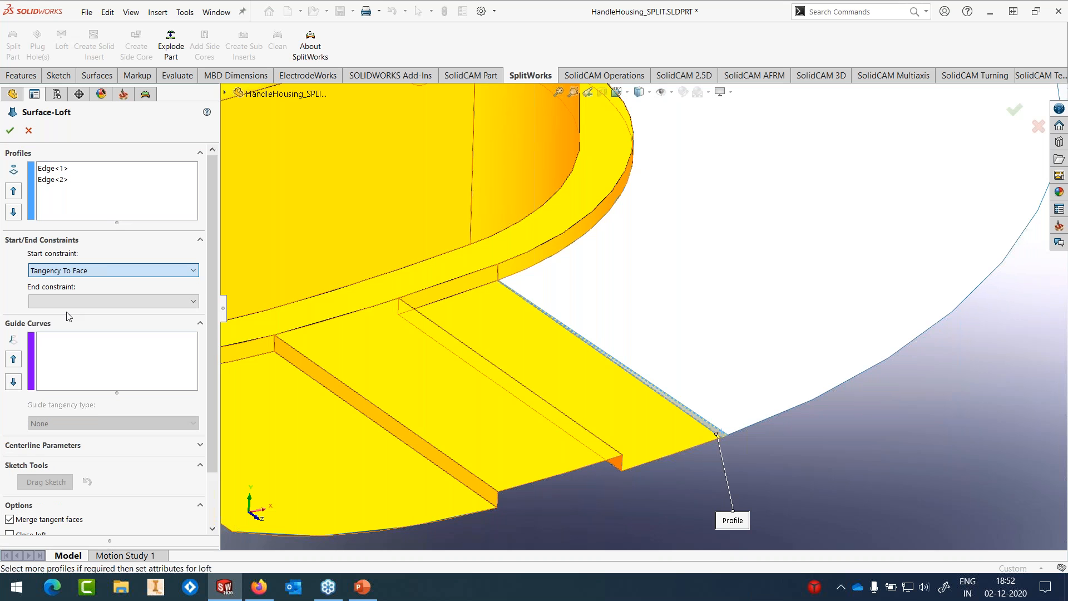
click(67, 336)
click(69, 368)
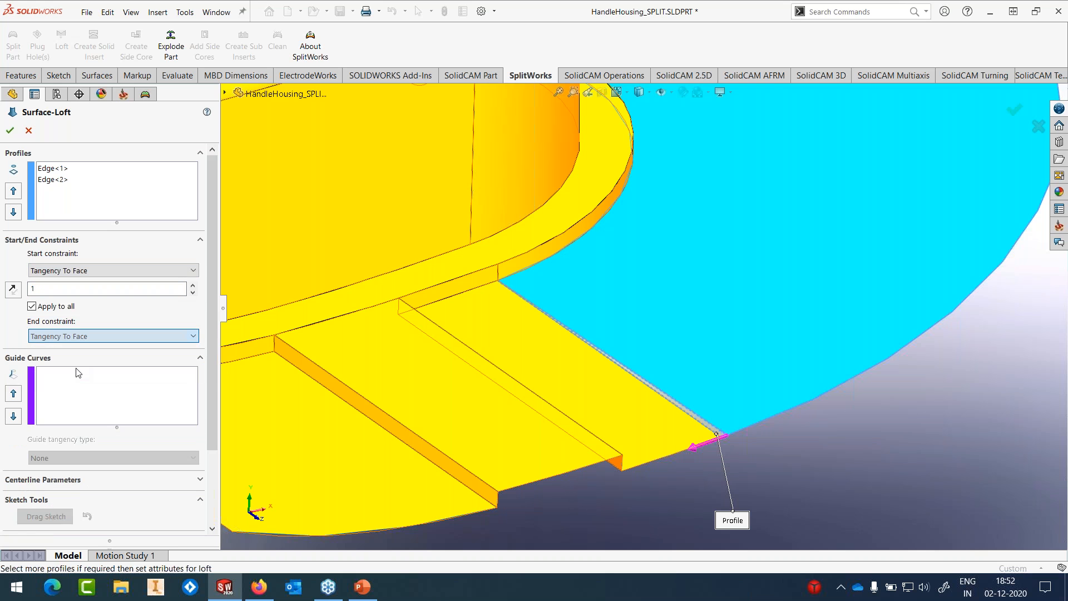
scroll(752, 384, up, 5)
scroll(607, 252, down, 1)
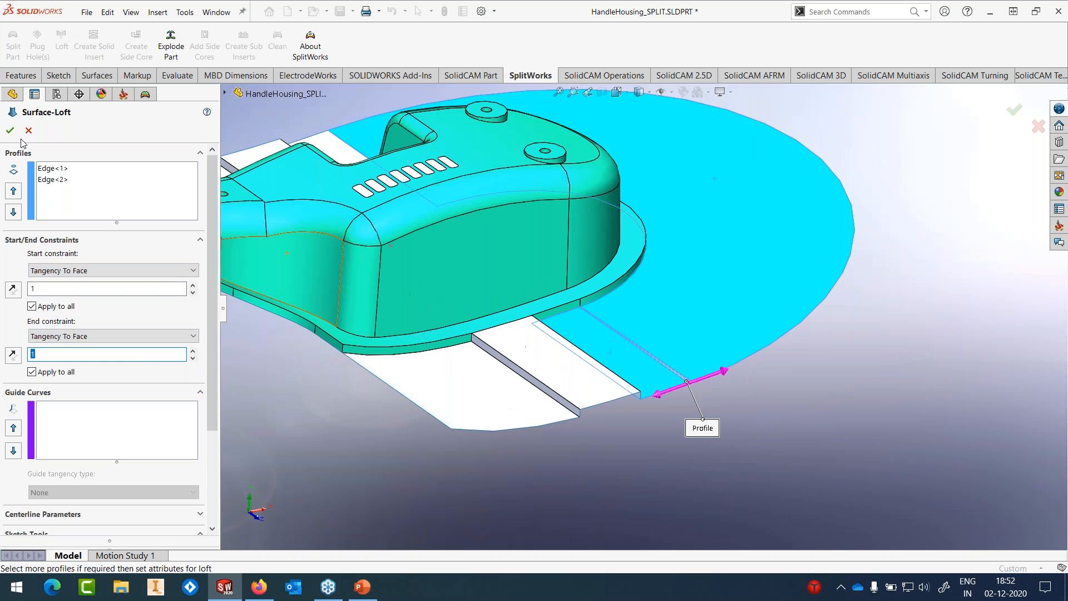
click(10, 130)
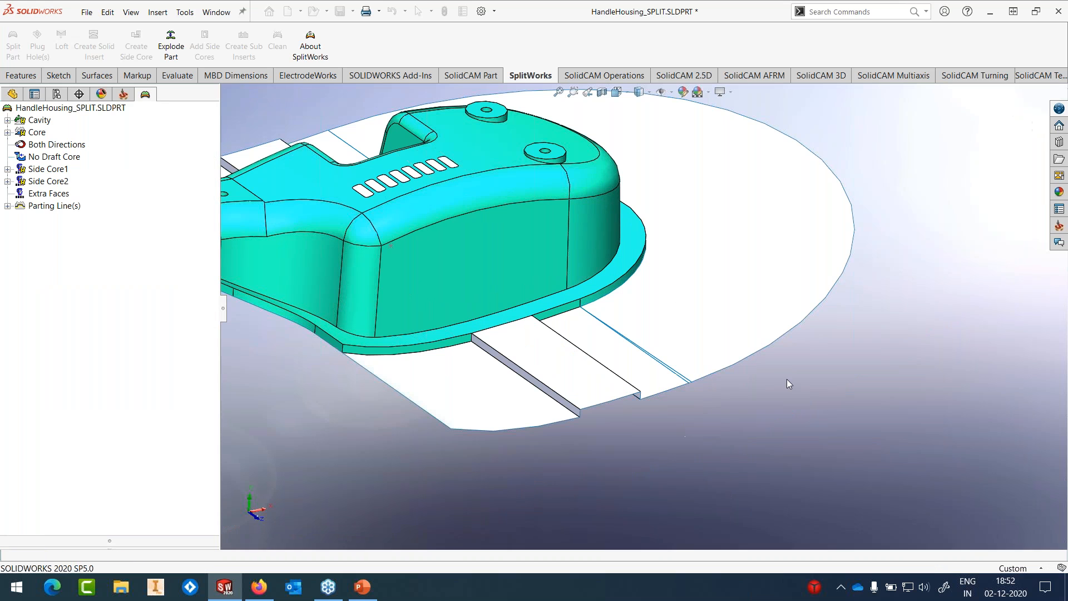
scroll(642, 309, up, 2)
scroll(522, 212, down, 2)
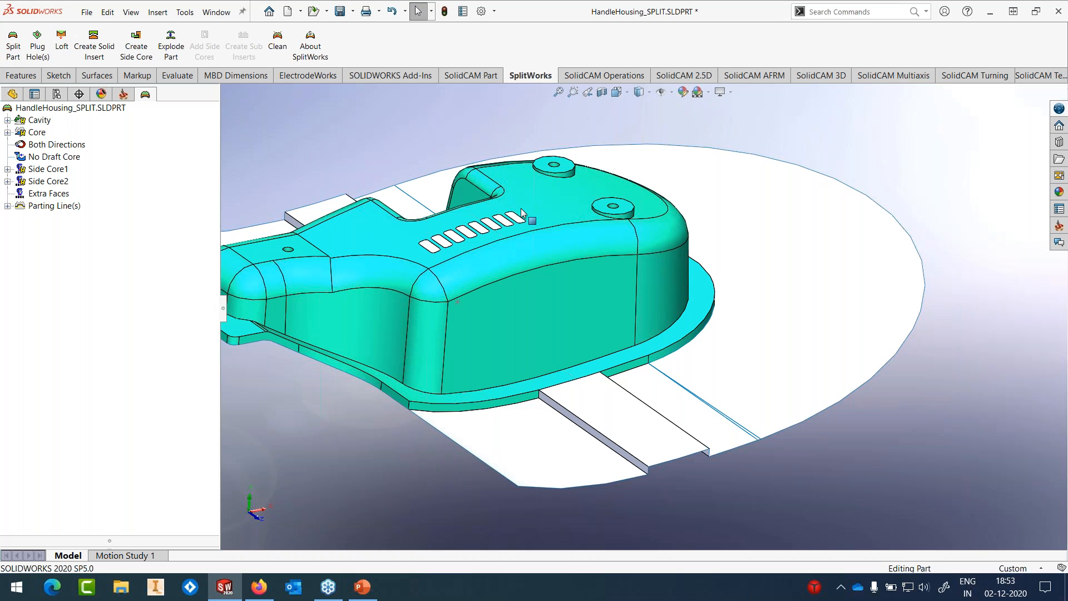
Step: Knit the main parting surface, the narrow bridging loft and the swept surface around the rounded end into one surface
click(157, 12)
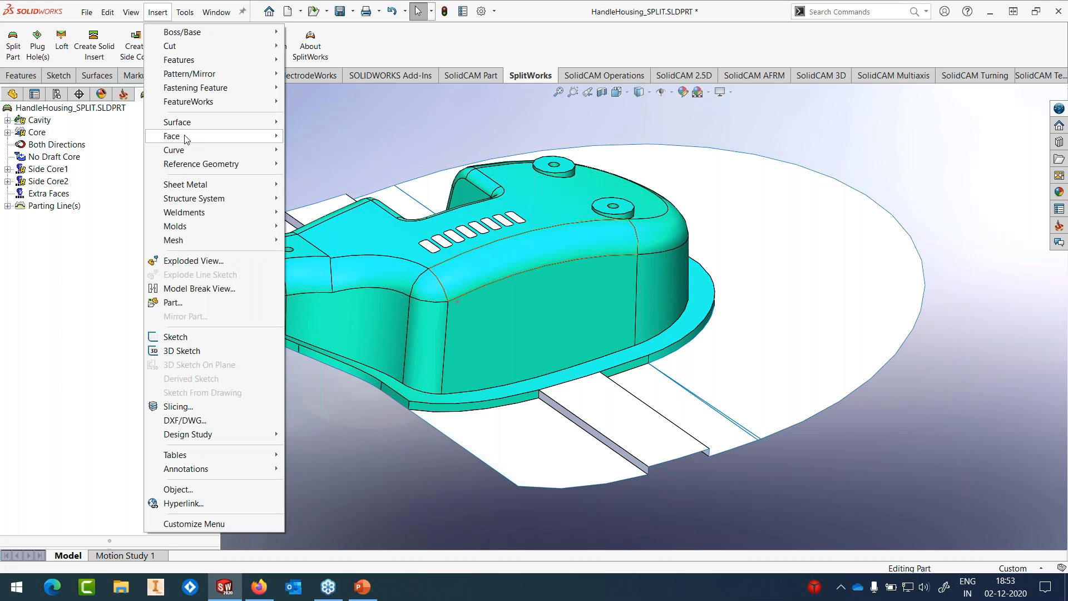
mouse_move(188, 125)
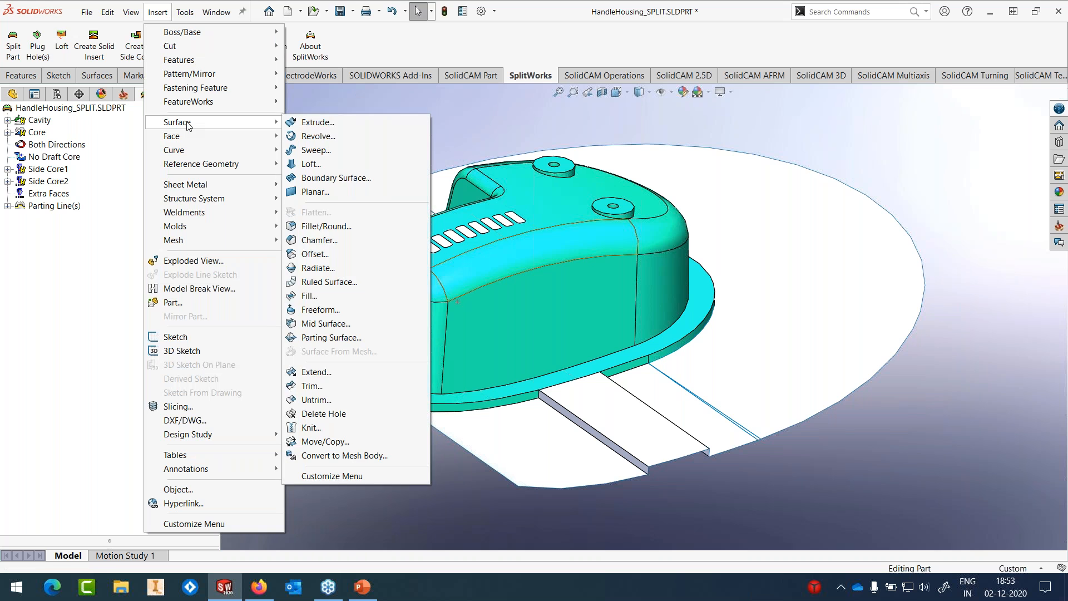
click(312, 428)
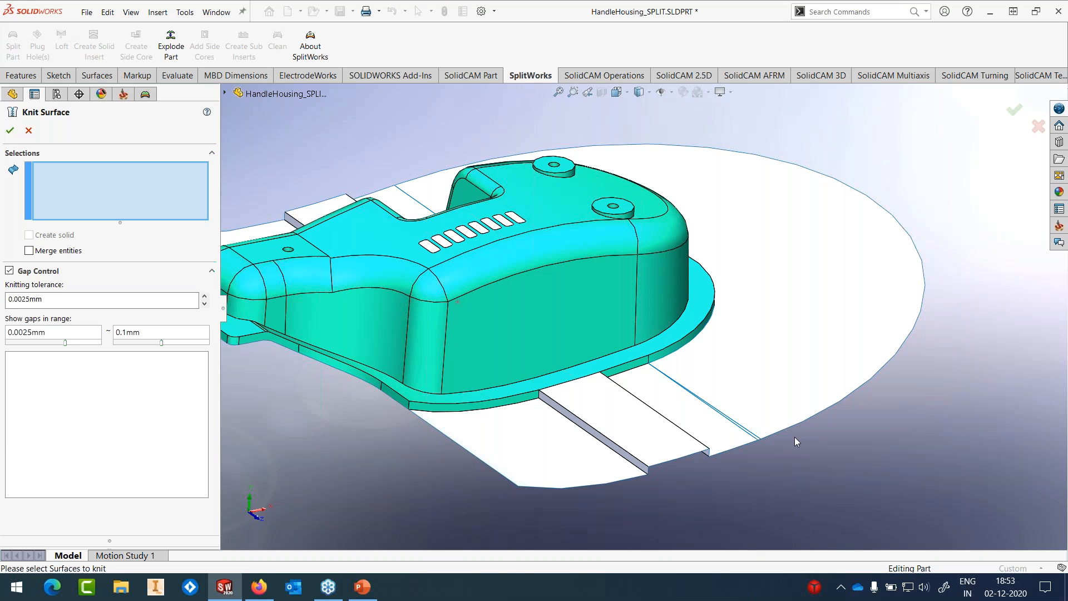
click(753, 432)
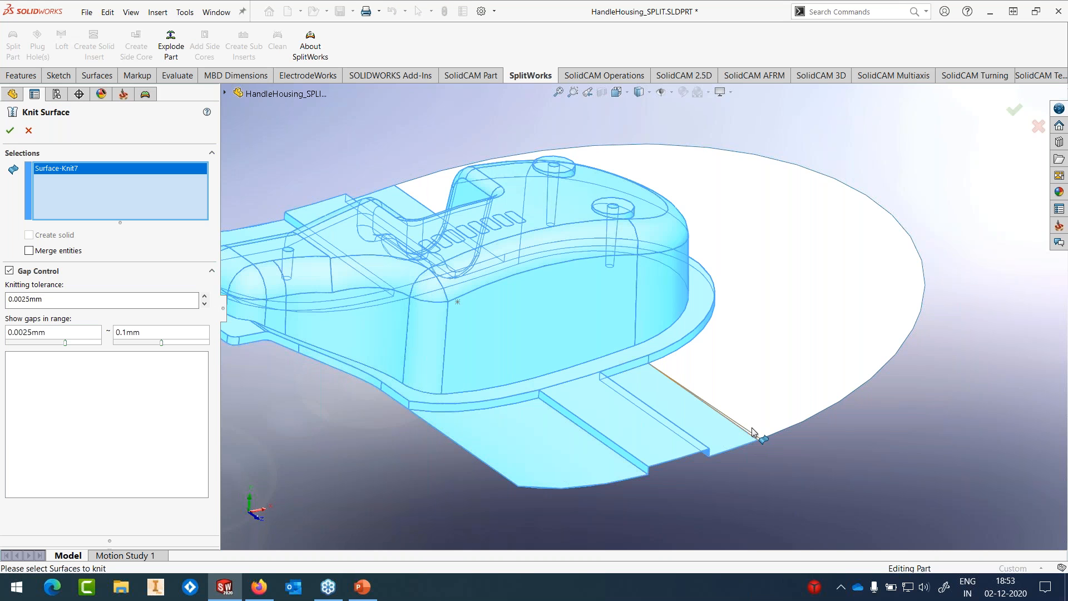
scroll(753, 433, down, 5)
click(778, 384)
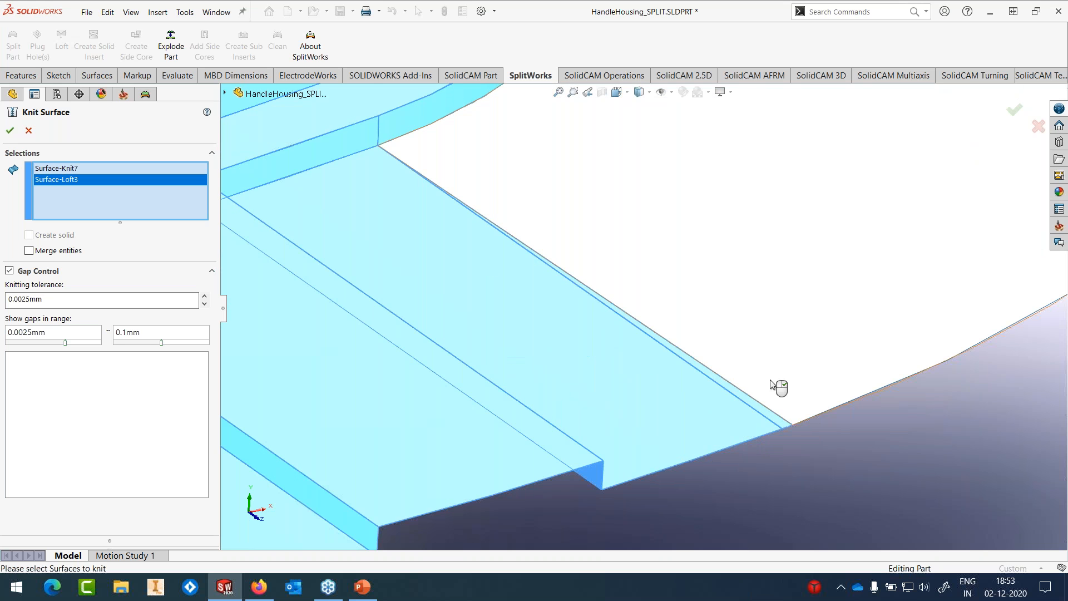
click(798, 430)
scroll(798, 430, up, 10)
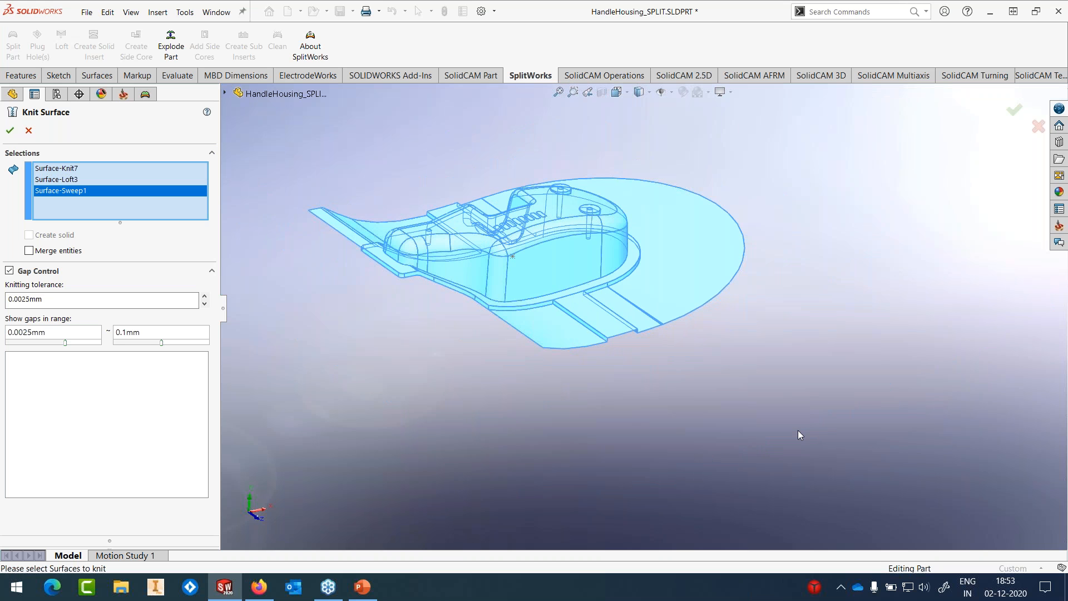
scroll(585, 235, down, 4)
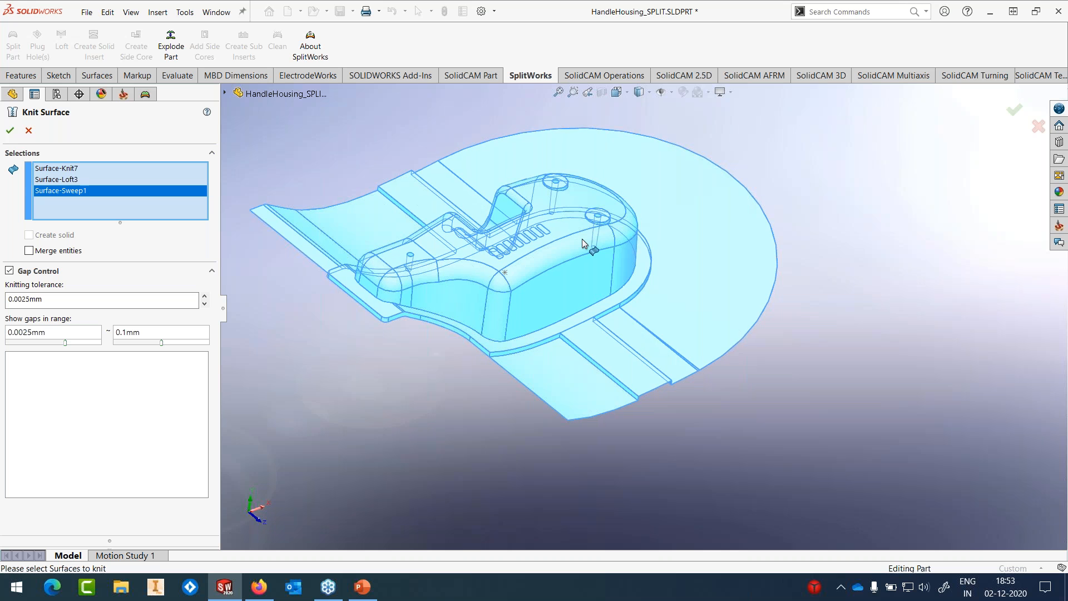
click(10, 131)
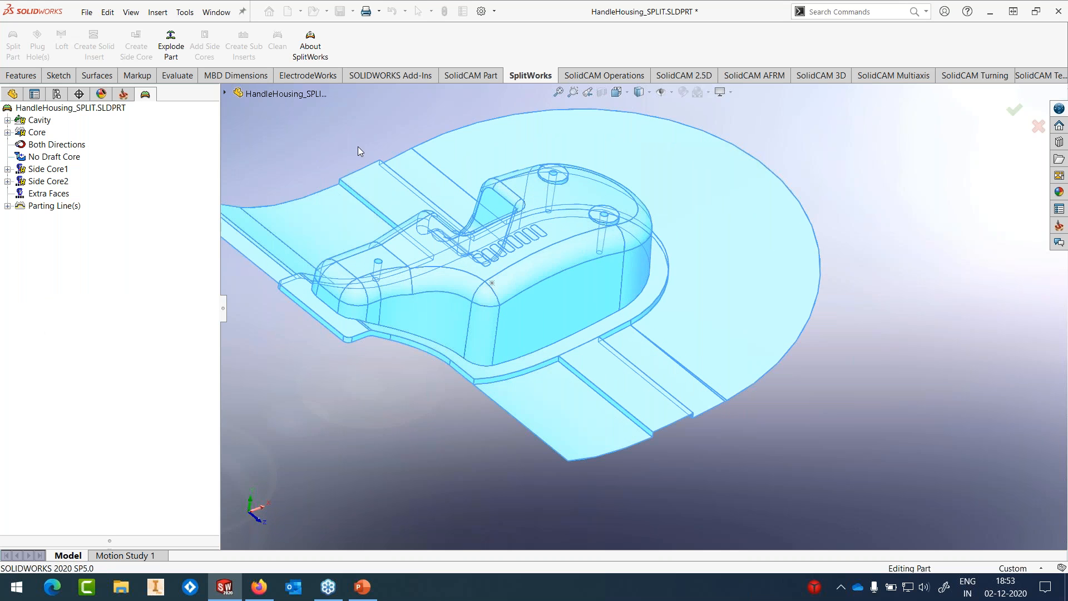
Step: Set up a 75 mm SplitWorks loft between the two vertices of the concave flange edge, taking the adjacent parting surface's side edge as direction reference
middle_drag(563, 338, 515, 317)
scroll(485, 304, up, 2)
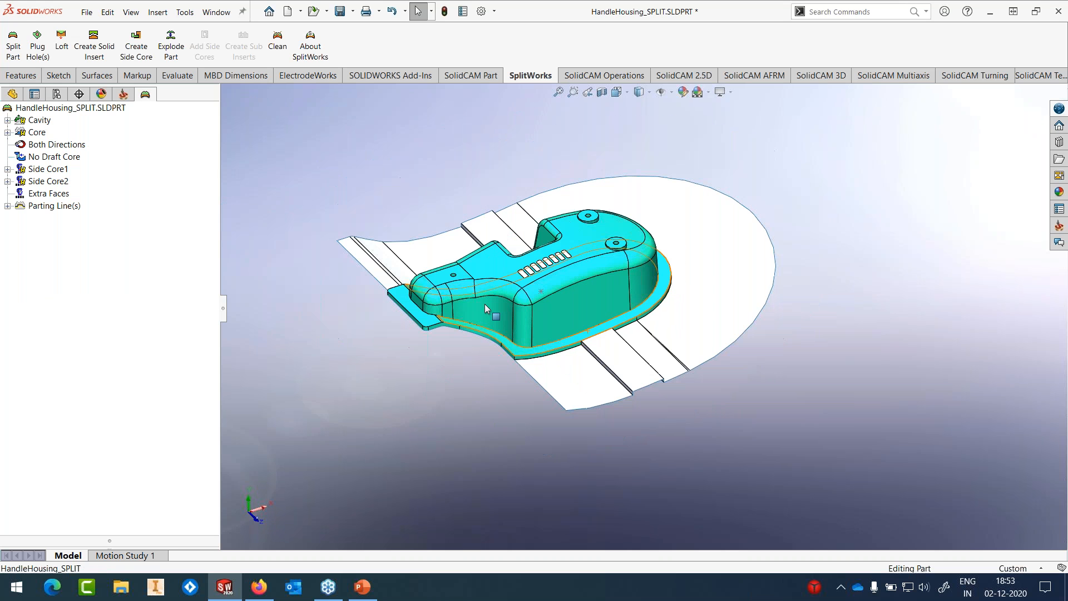
scroll(486, 304, down, 1)
scroll(485, 303, down, 1)
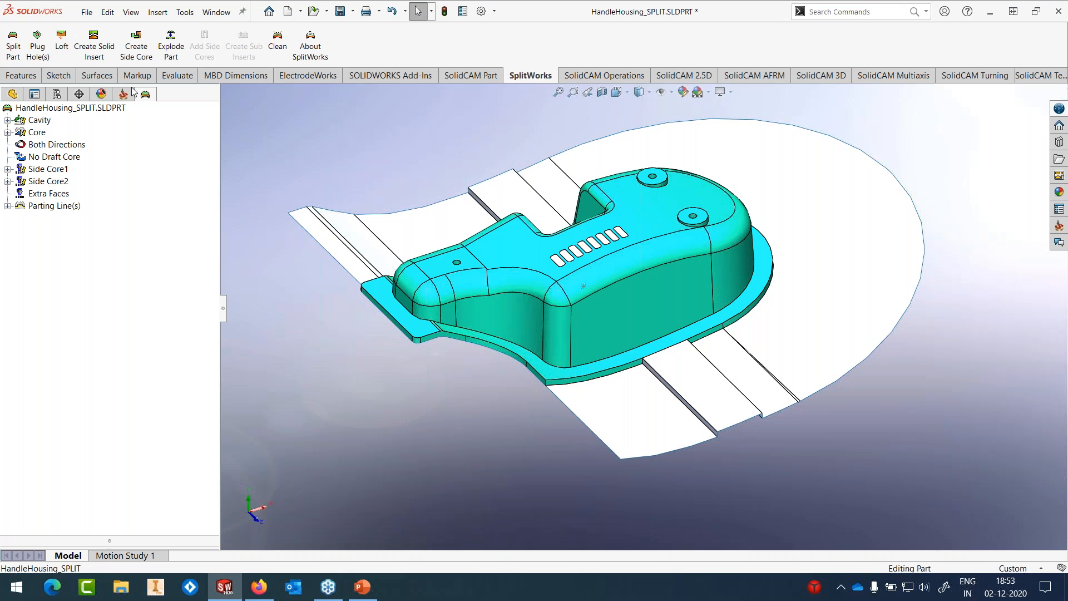
click(62, 45)
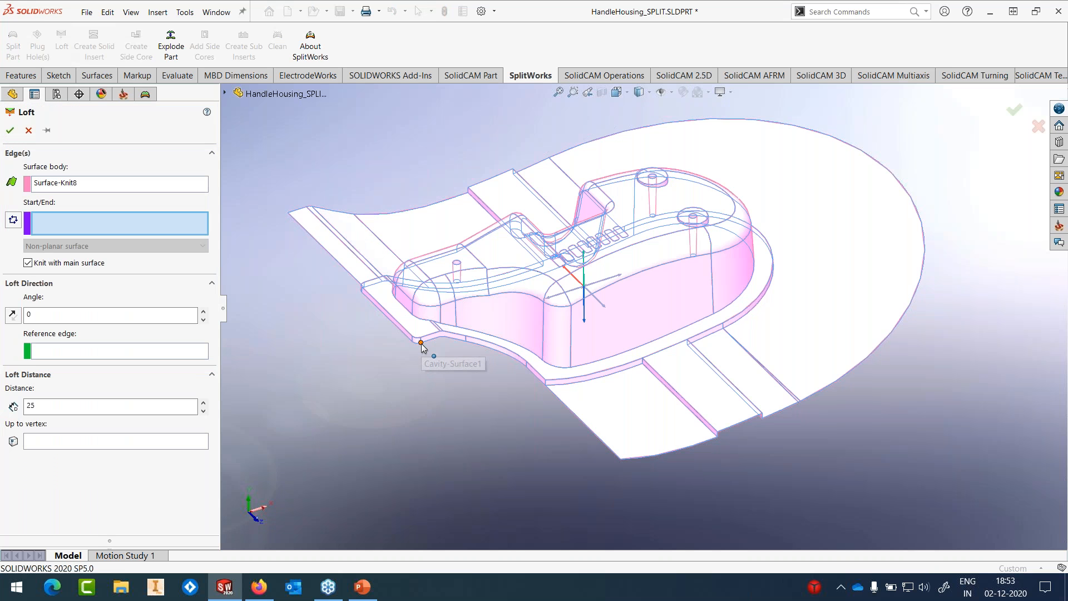
click(421, 343)
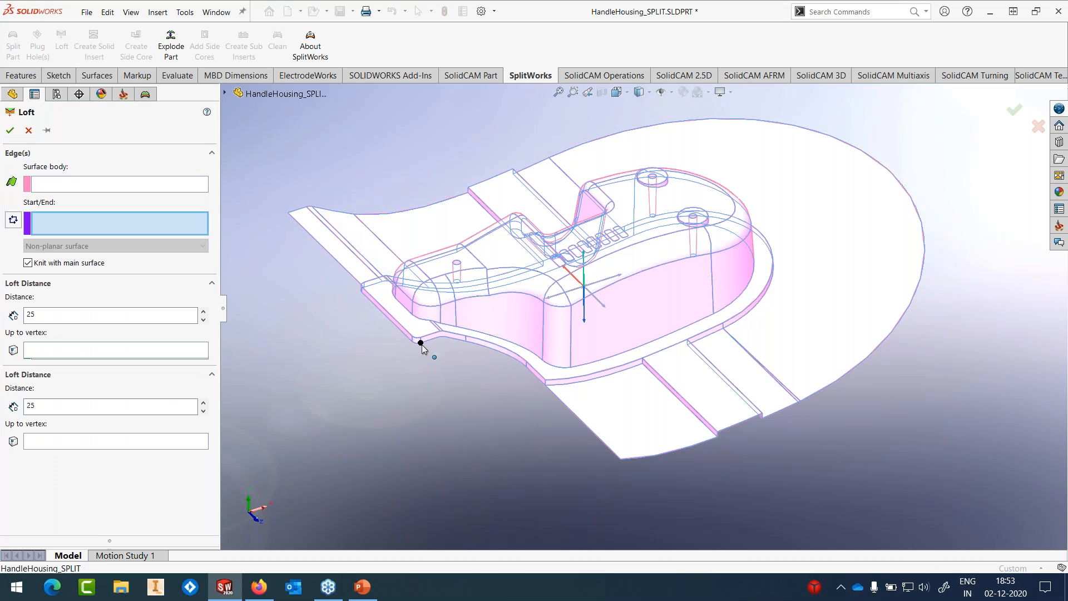
click(546, 385)
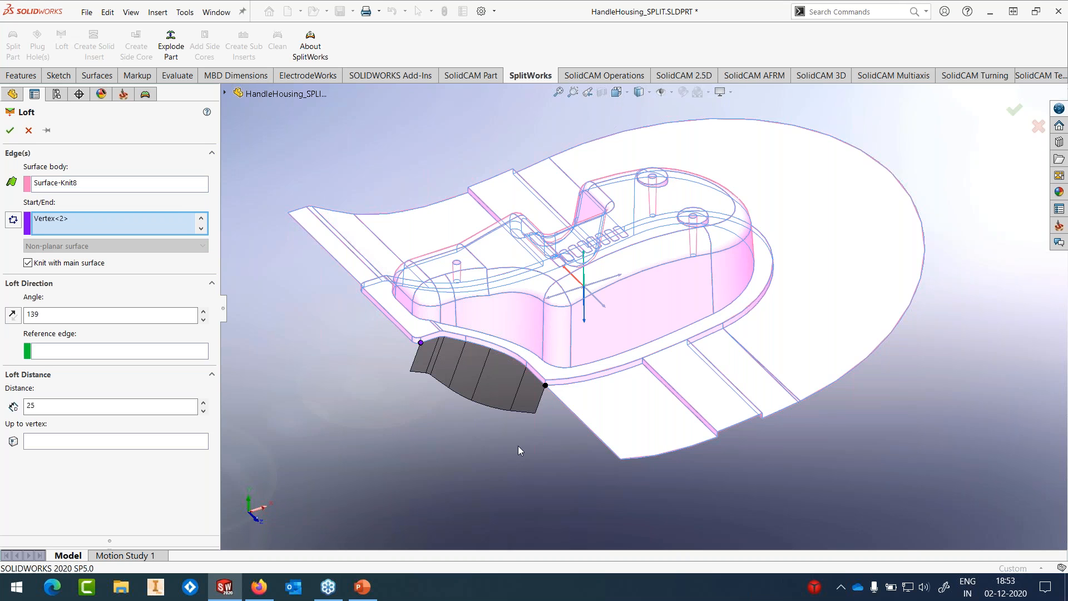
double_click(31, 315)
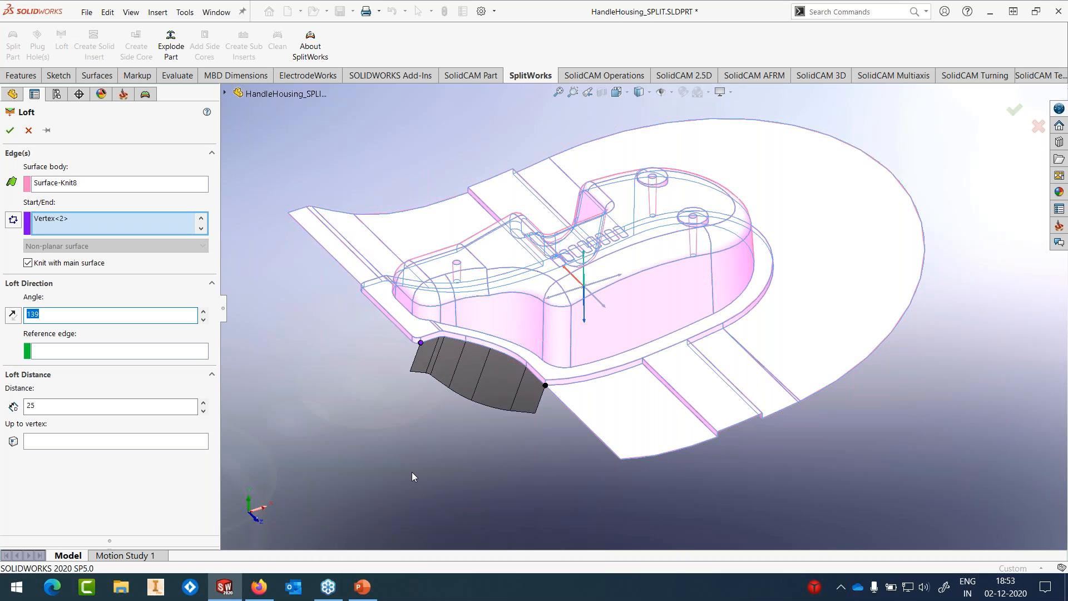
click(92, 352)
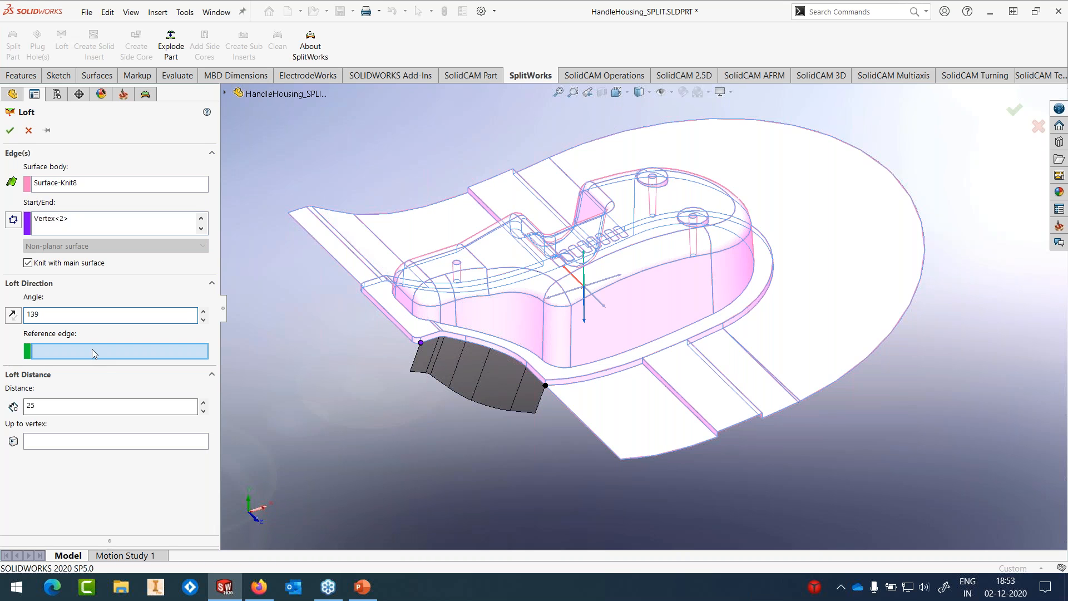
click(573, 412)
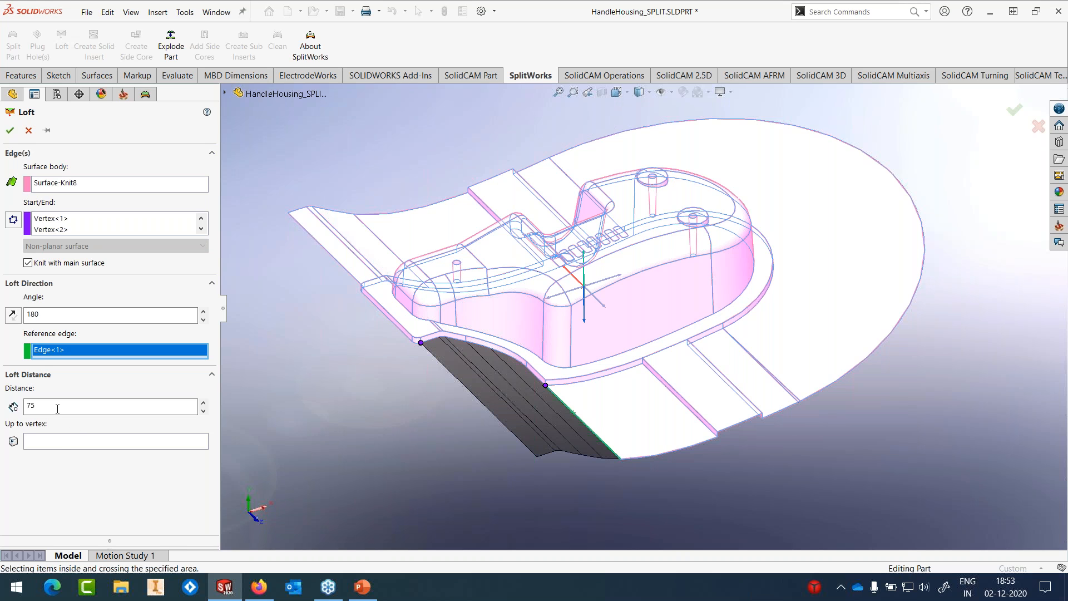
Step: Limit the loft distance up to the reference edge's outer vertex and create the parting surface, accepting SplitWorks redundancy
click(114, 443)
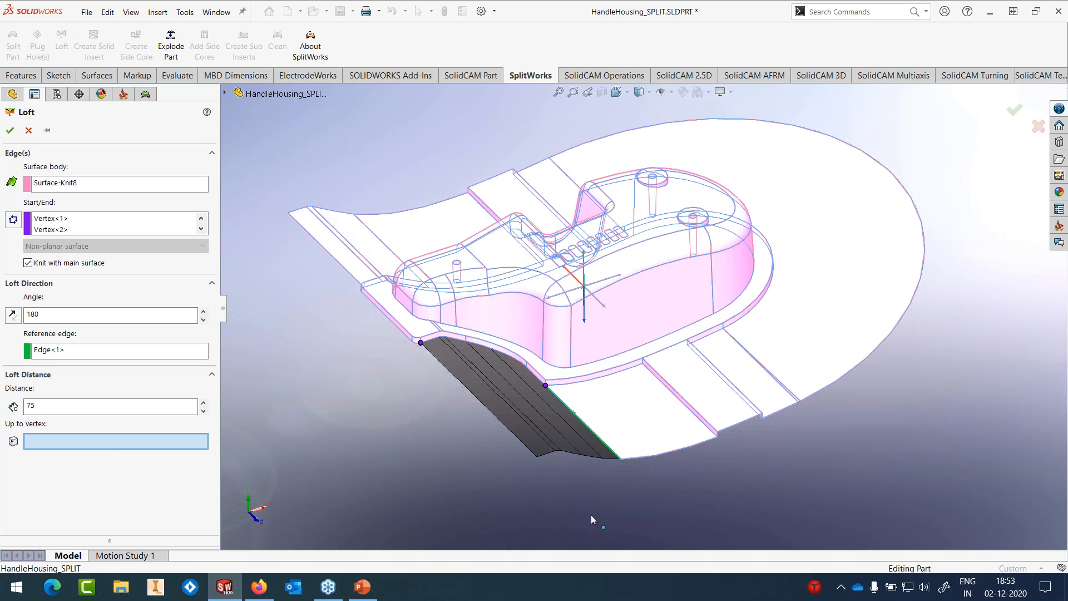
click(621, 459)
click(10, 132)
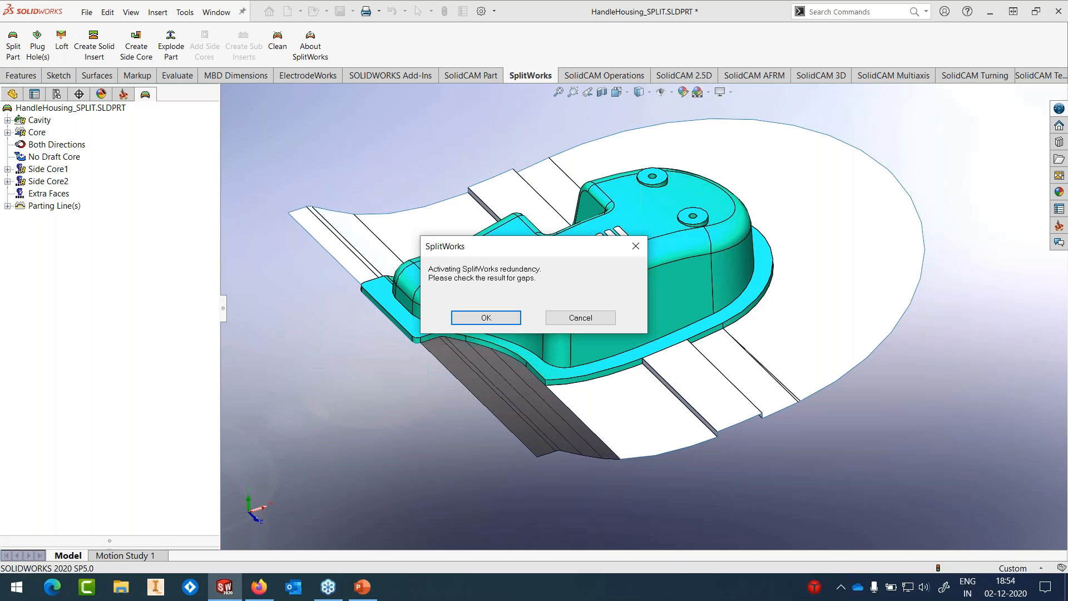
click(486, 318)
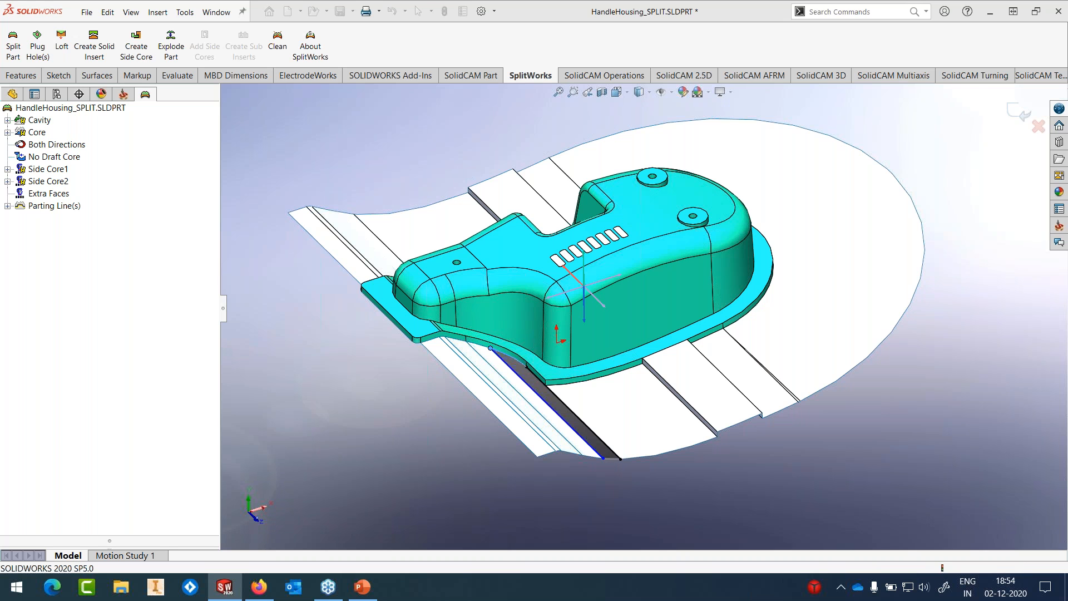
Step: Start a 3D sketch and draw a two-point spline across the open outer end of the gap between the parting surfaces
middle_drag(579, 406, 557, 414)
scroll(557, 414, down, 1)
scroll(557, 414, down, 2)
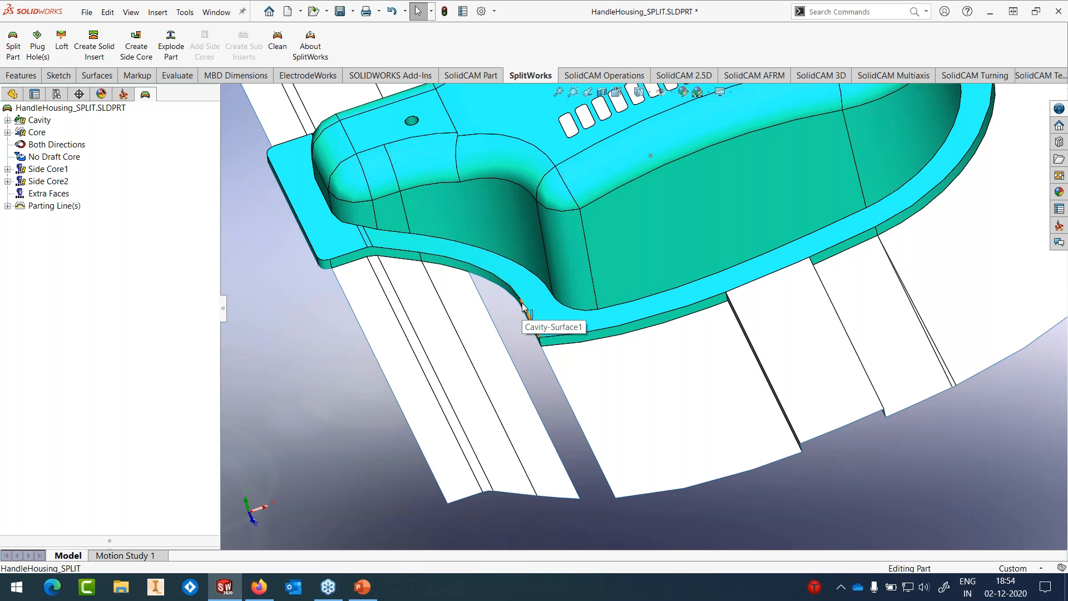
middle_drag(612, 322, 605, 317)
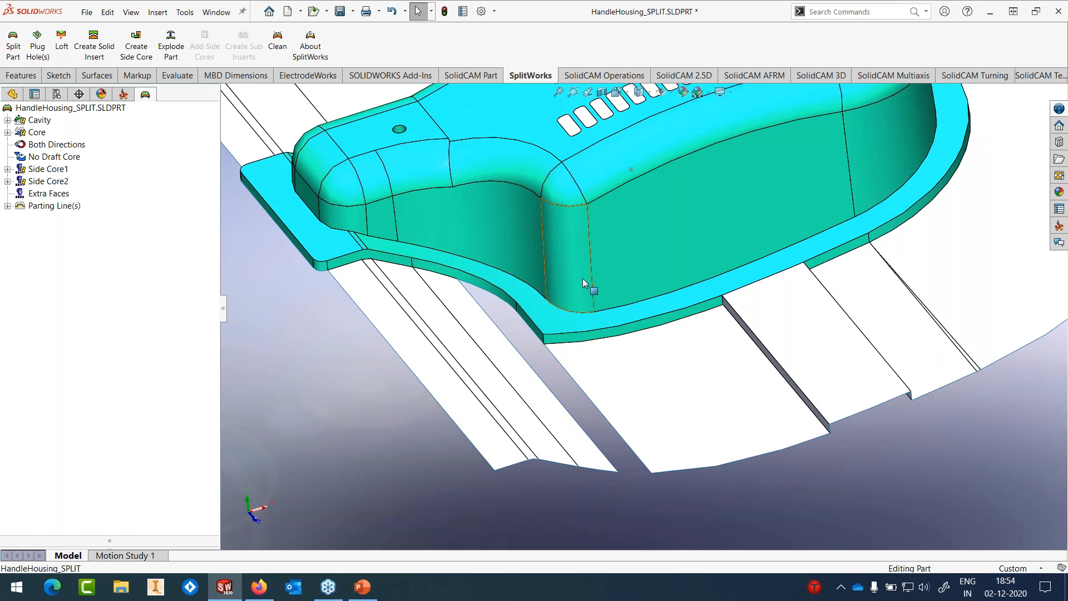
click(57, 77)
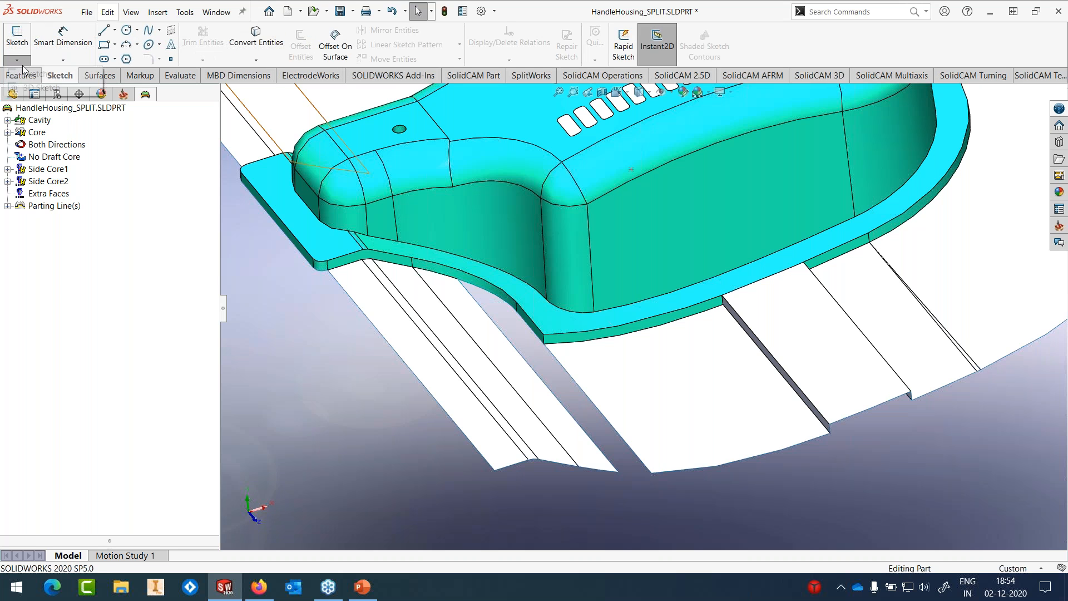
click(17, 59)
click(40, 88)
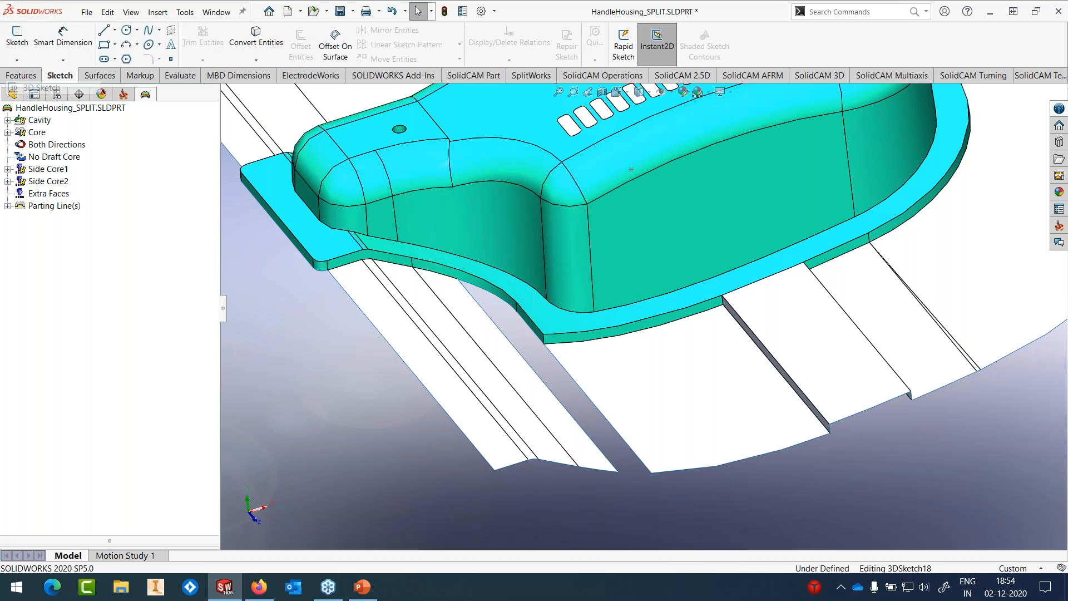
click(149, 30)
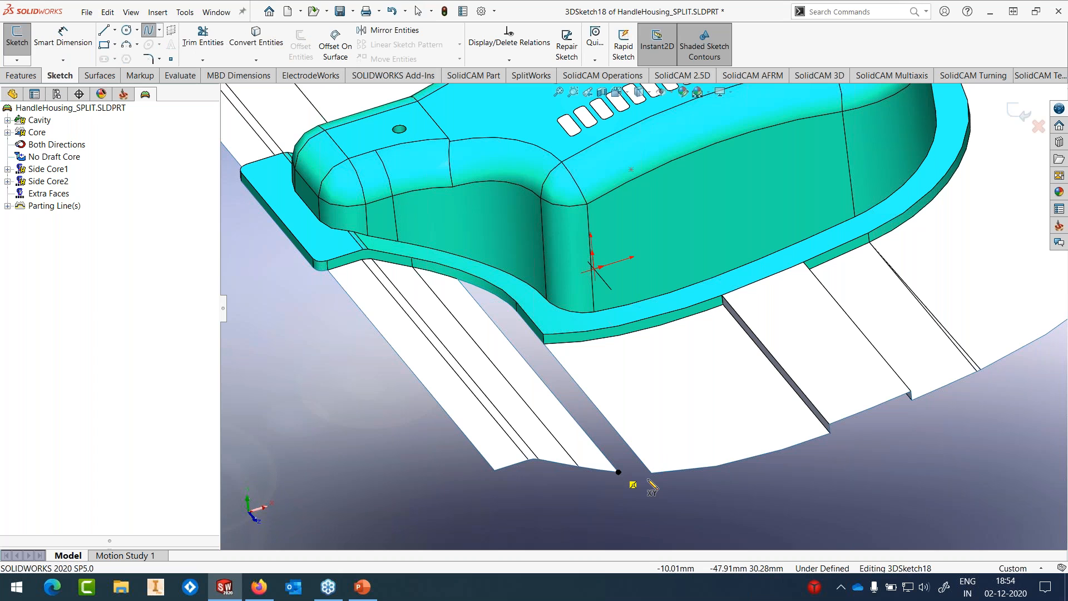
click(618, 472)
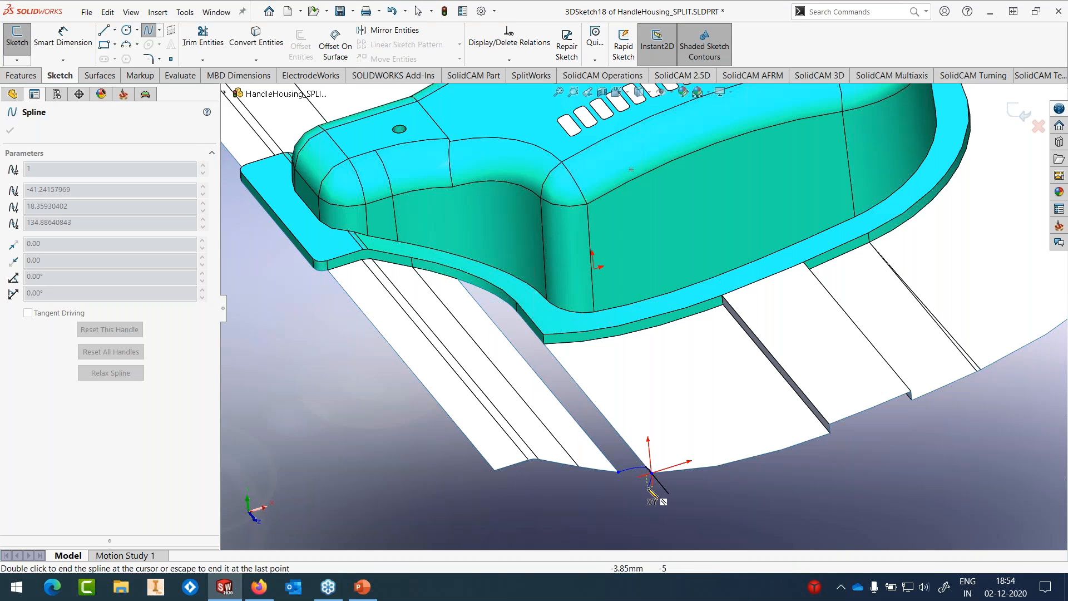
double_click(651, 473)
key(Escape)
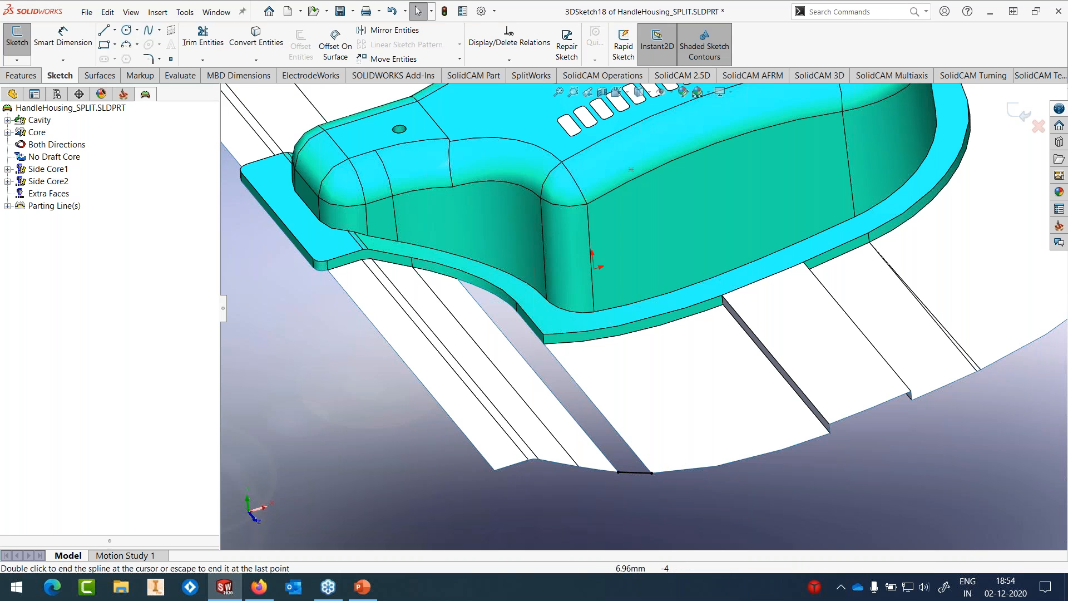
Step: Make the spline tangent to the outer edges of the parting surfaces on both sides of the gap
ctrl+click(603, 470)
click(15, 327)
click(647, 483)
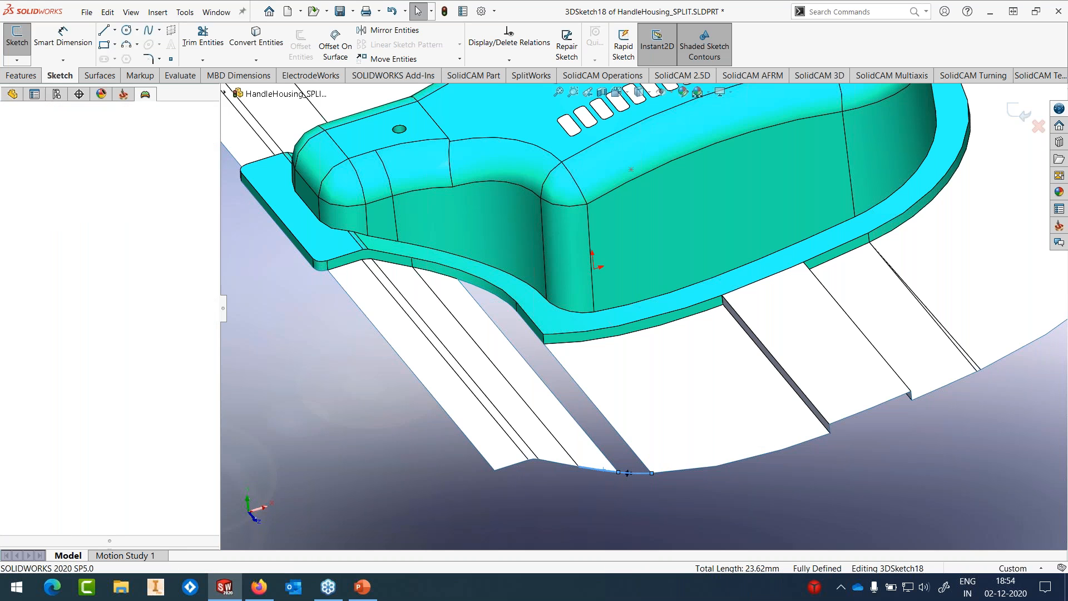
click(627, 473)
ctrl+click(693, 469)
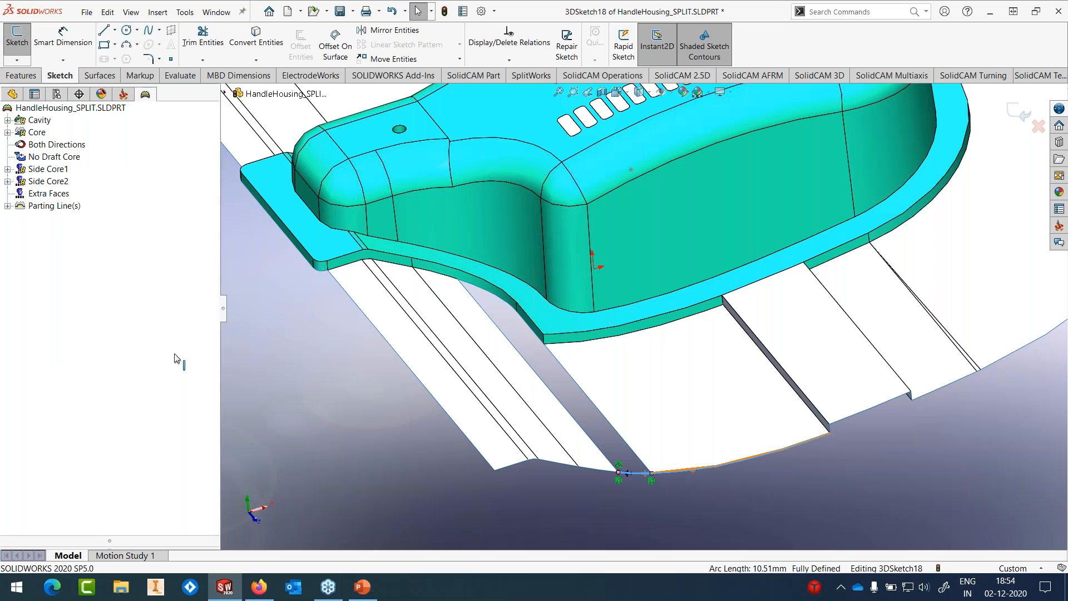
click(11, 131)
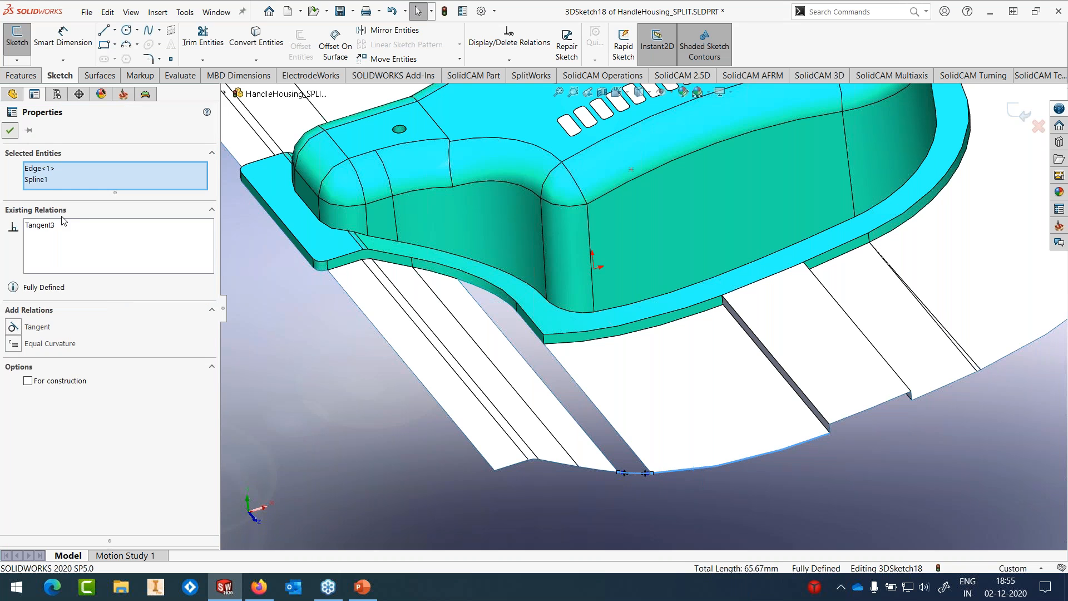
Step: Convert the gap's two long side edges and the two flange edges between them into the 3D sketch, and finish the sketch
click(256, 39)
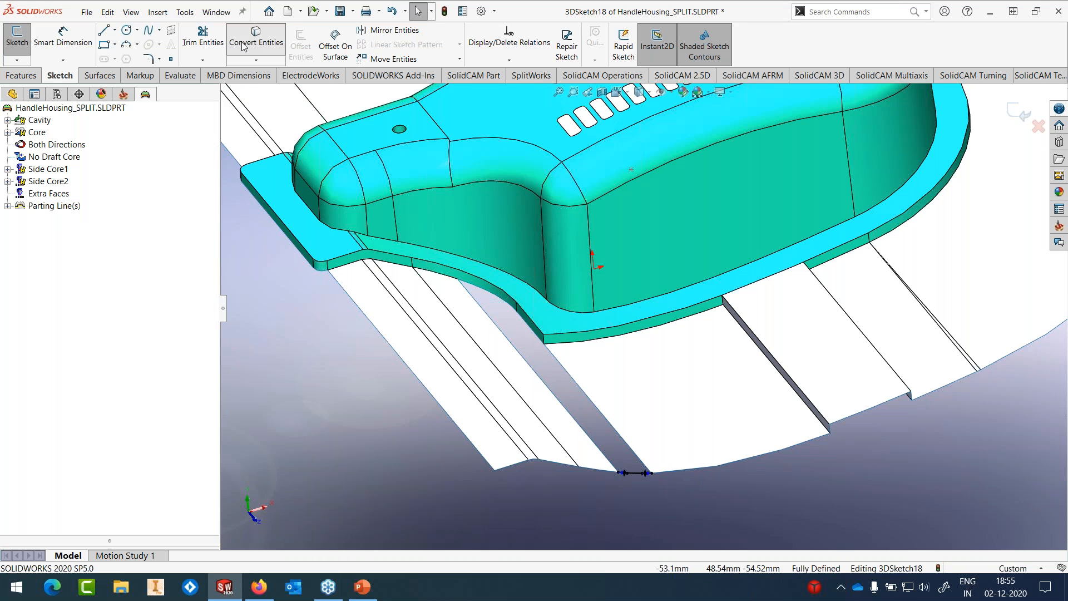
click(567, 371)
click(527, 326)
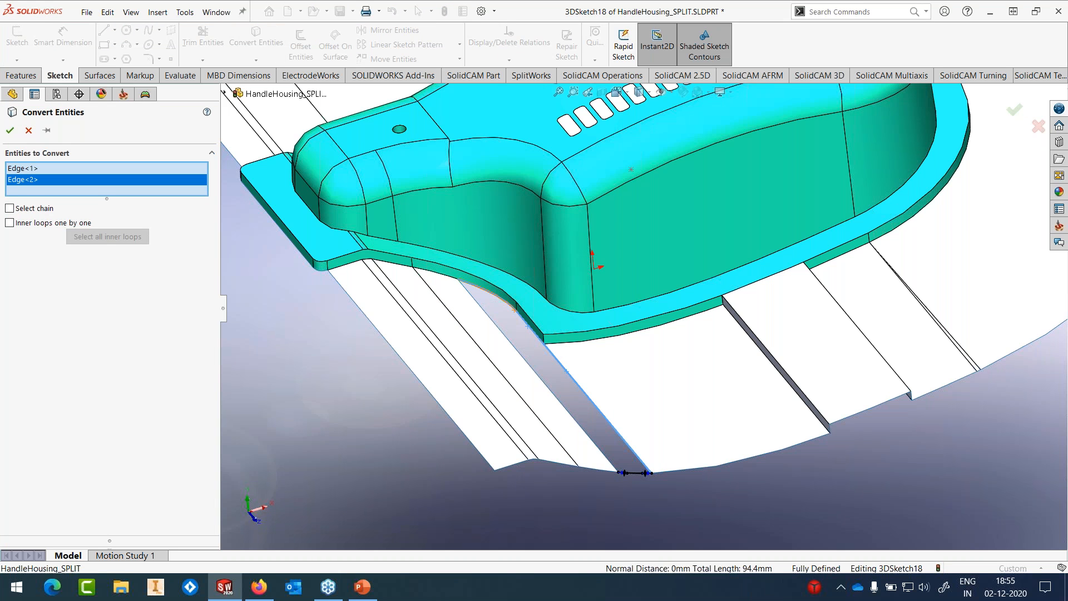
click(509, 304)
click(502, 331)
click(10, 130)
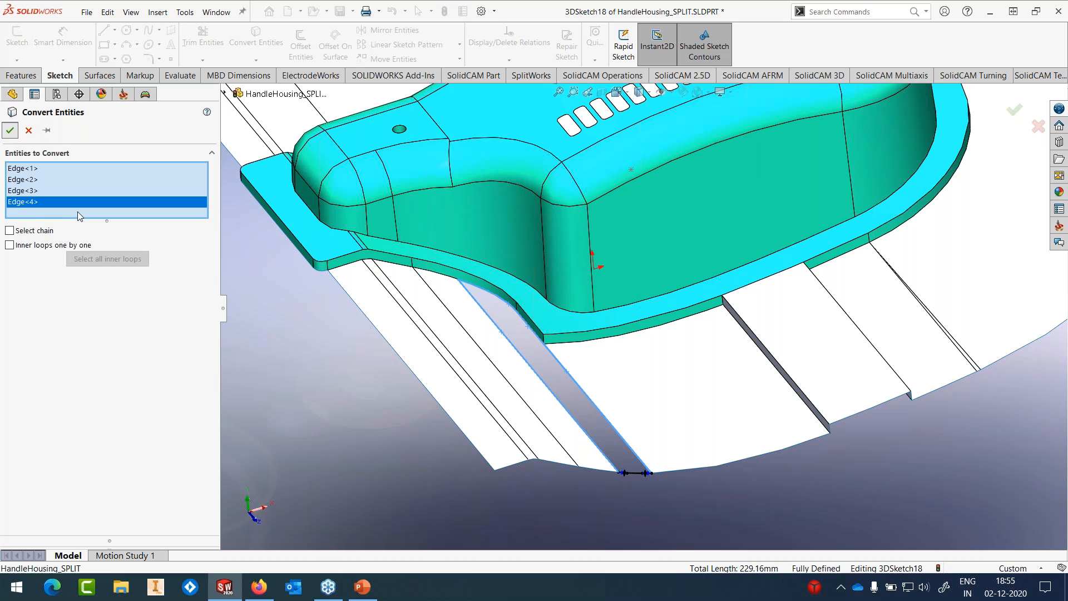
click(18, 36)
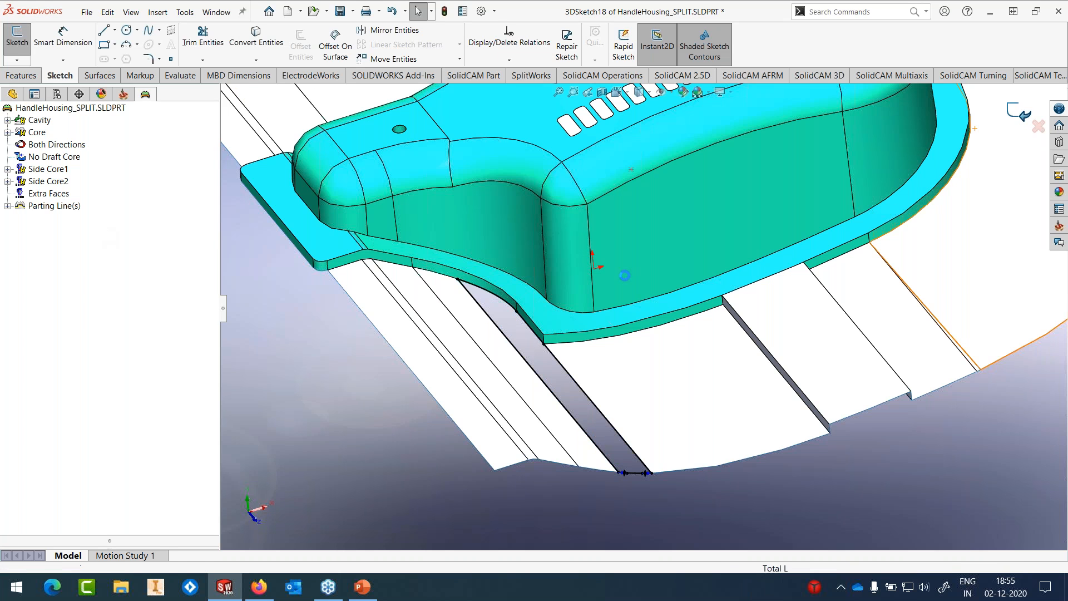
Step: Fill the gap between the parting surfaces with a surface patch bounded by the closed 3D sketch, using Contact edge settings
click(158, 13)
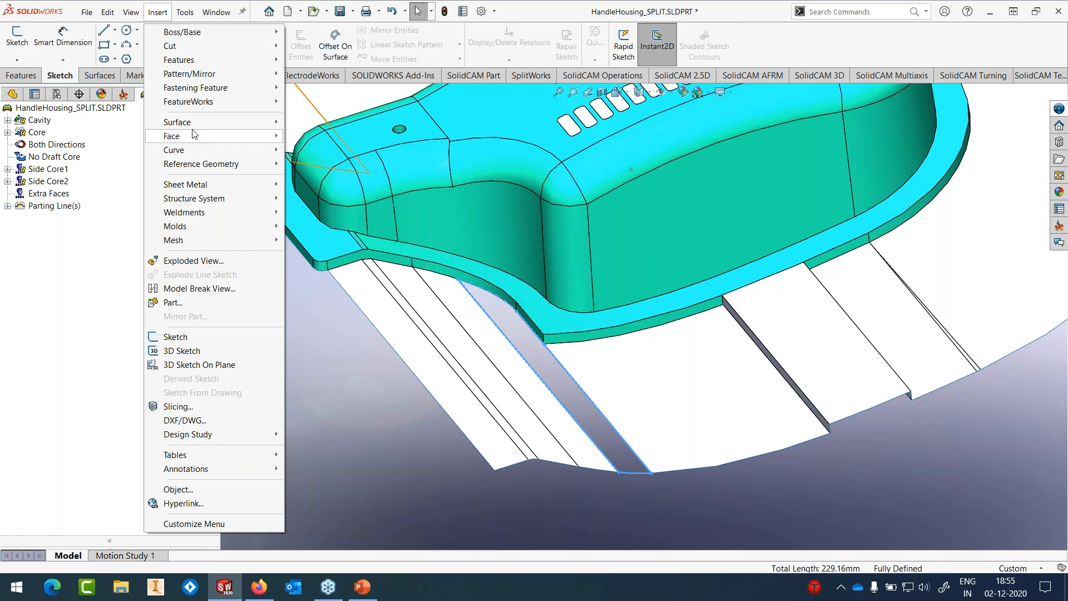
mouse_move(193, 125)
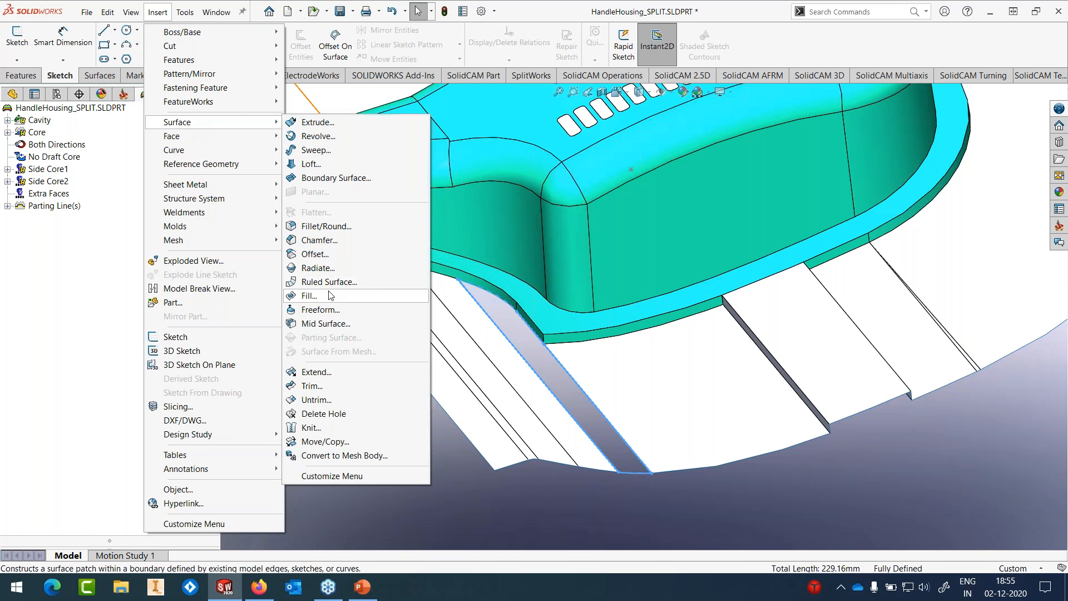
click(309, 295)
scroll(723, 376, up, 2)
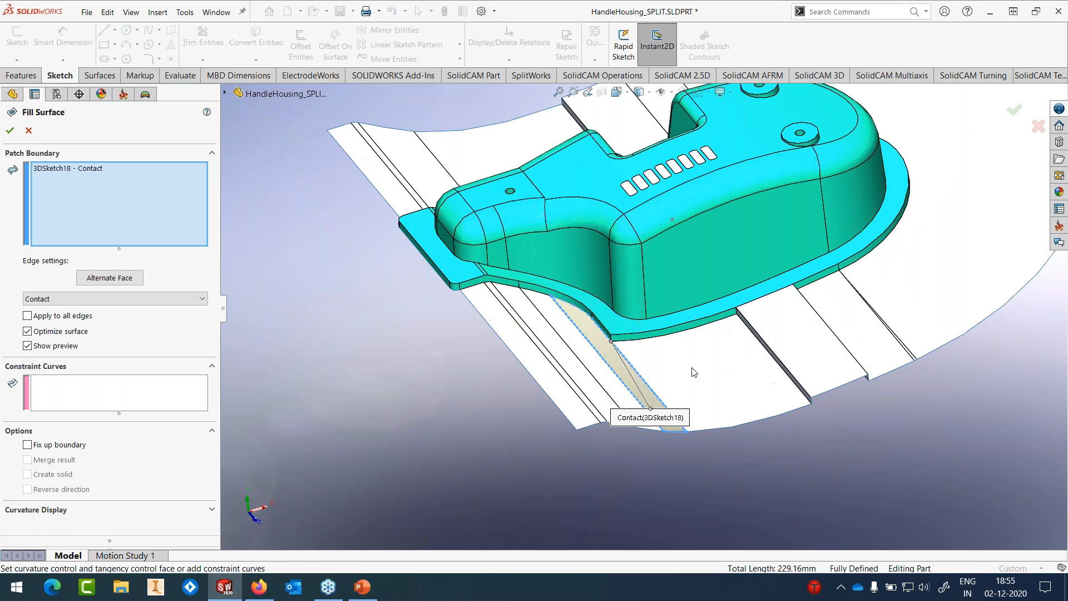
click(9, 132)
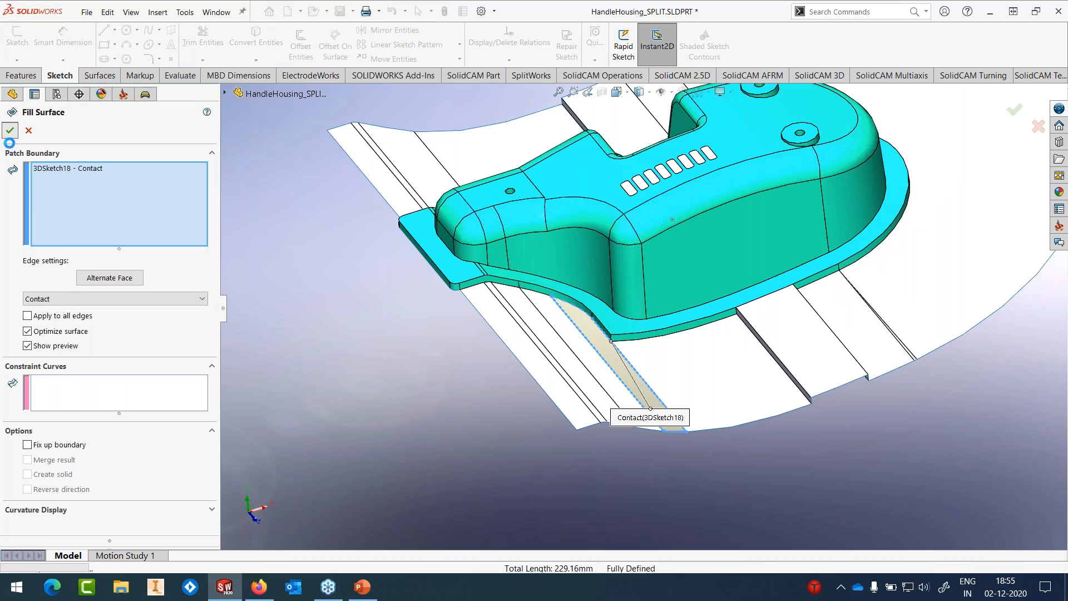
Step: Knit the main part and parting surface body together with the newly filled patch
click(158, 12)
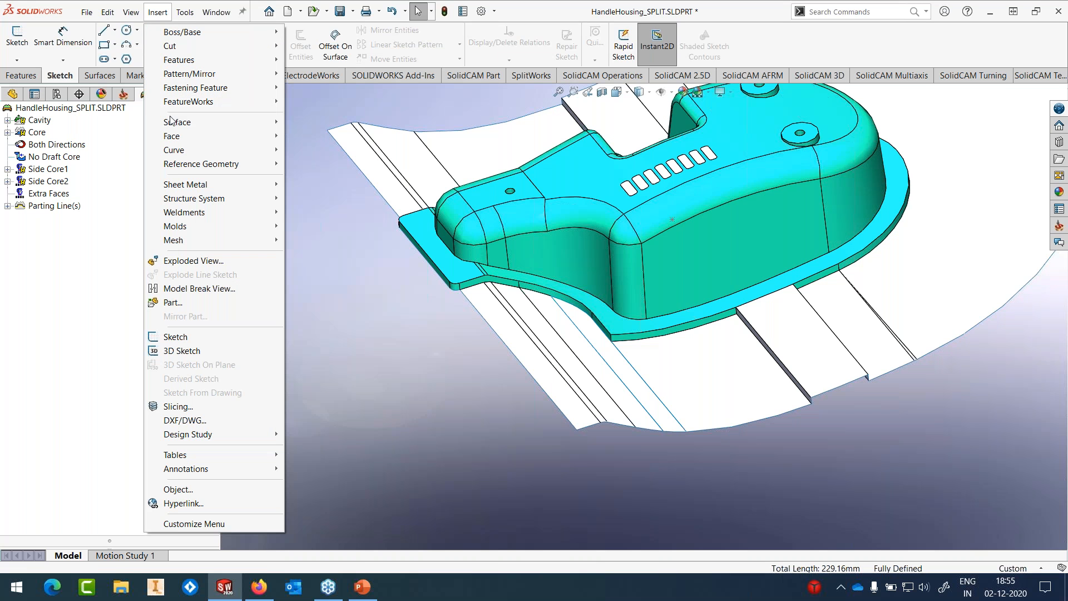
mouse_move(178, 127)
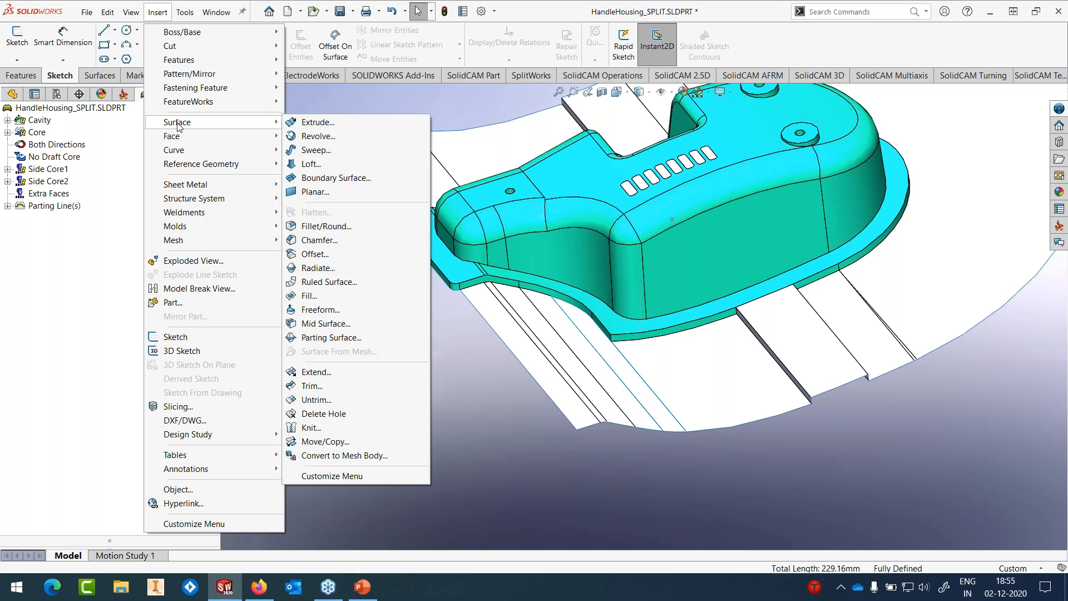
click(310, 427)
click(691, 260)
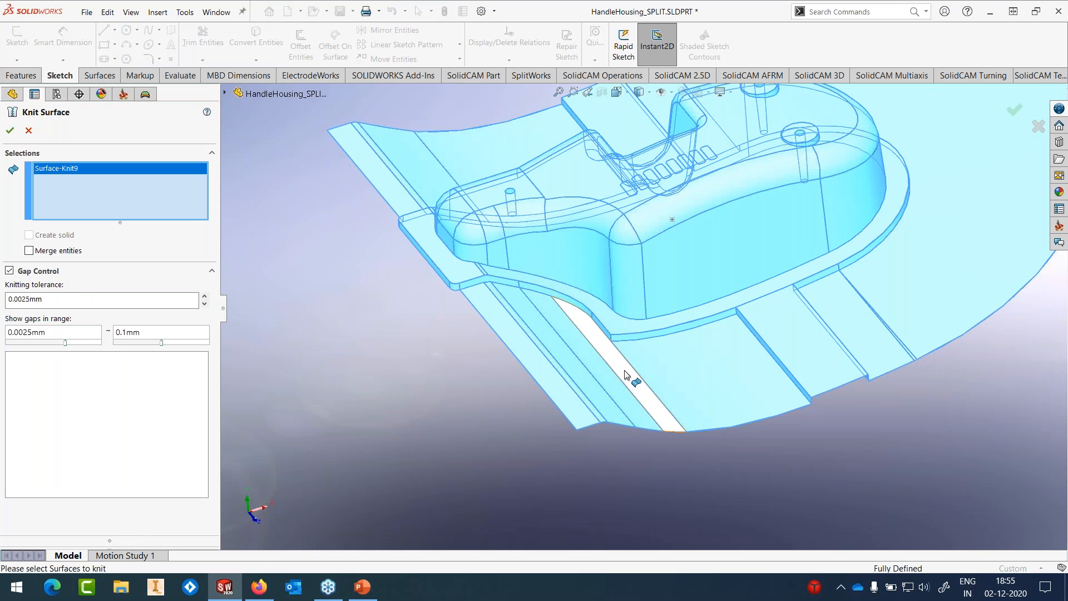
click(617, 364)
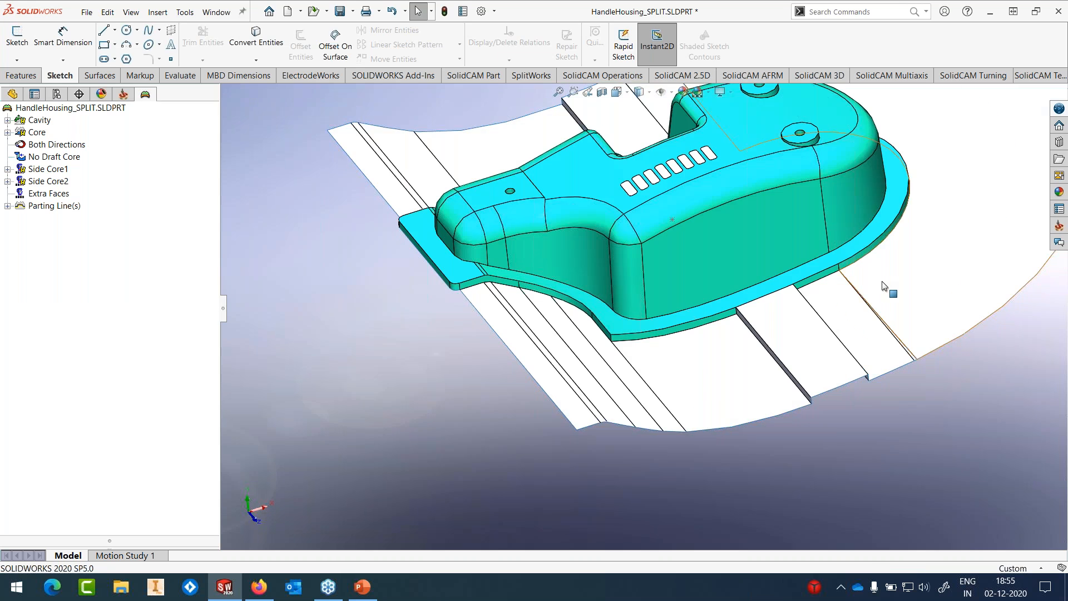
Step: Loft a parting surface 75 mm outward from the straight outer edge between its two end vertices, knitted with the main surface
scroll(885, 286, up, 3)
middle_drag(880, 287, 776, 255)
scroll(910, 259, down, 2)
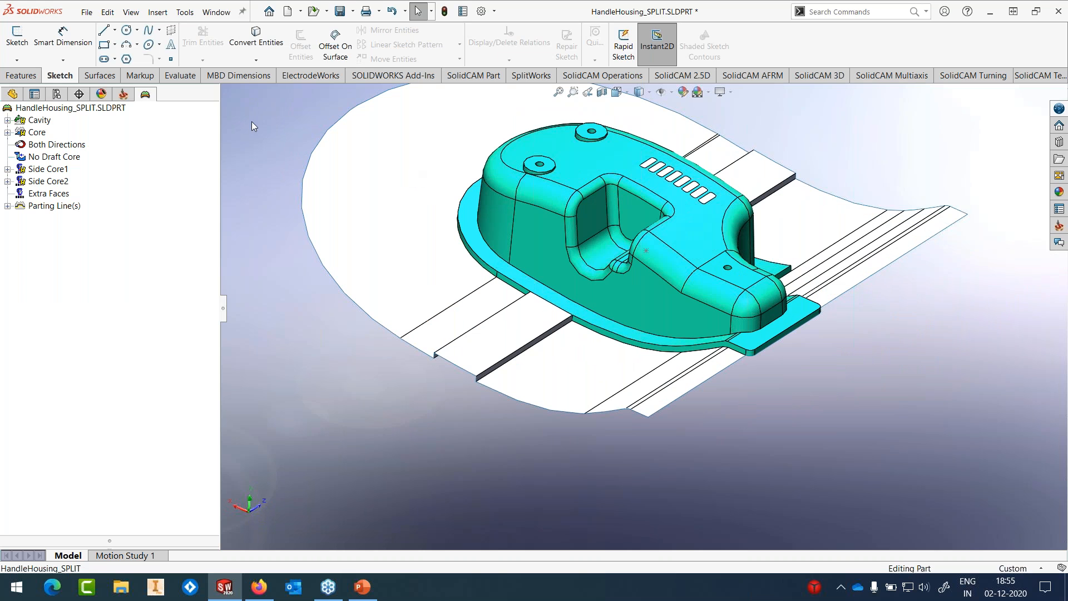
click(532, 75)
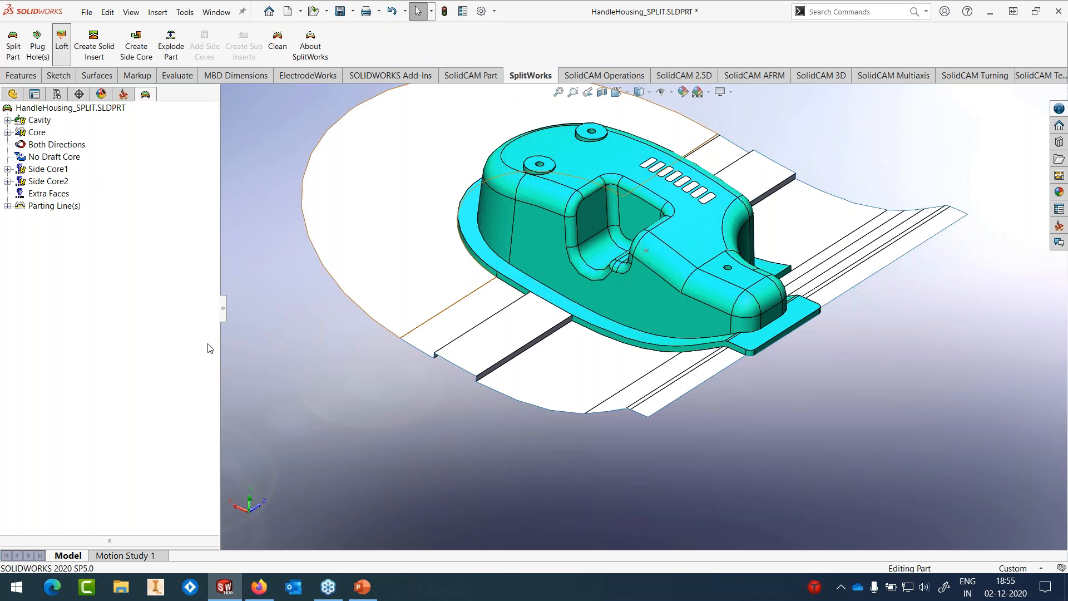
click(648, 416)
click(968, 214)
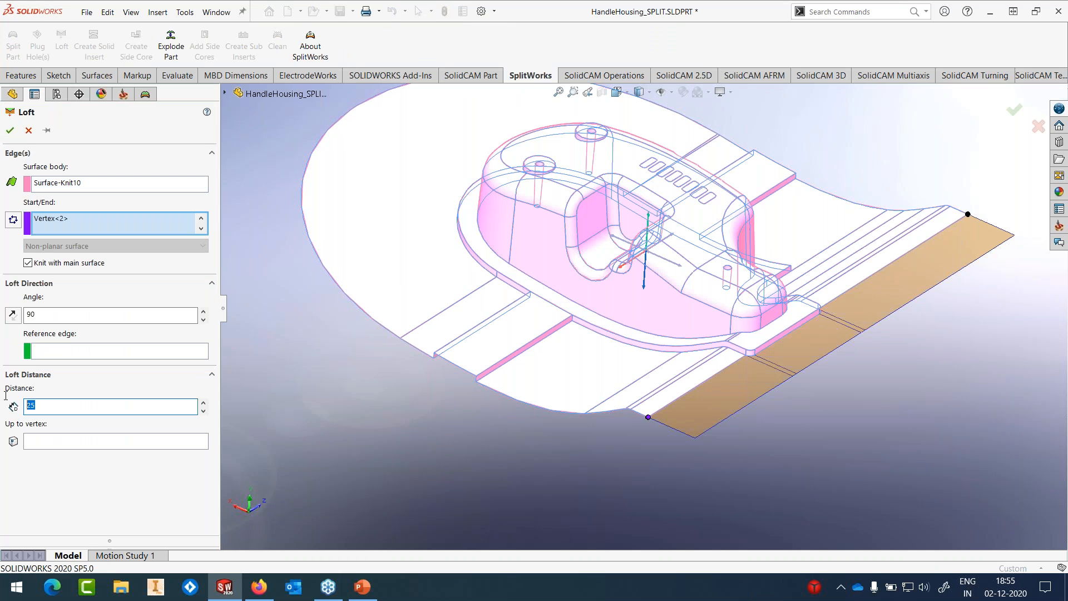
text(75)
click(10, 132)
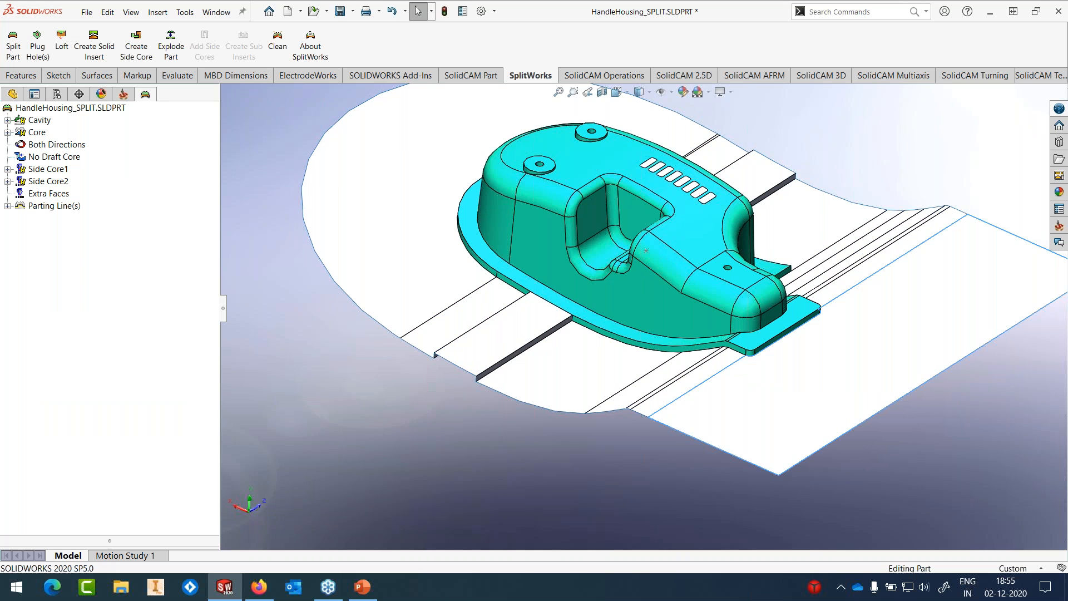
Step: Select the parting surface's whole outer edge loop to check its continuity, and inspect the surface from both sides
middle_drag(803, 255, 833, 190)
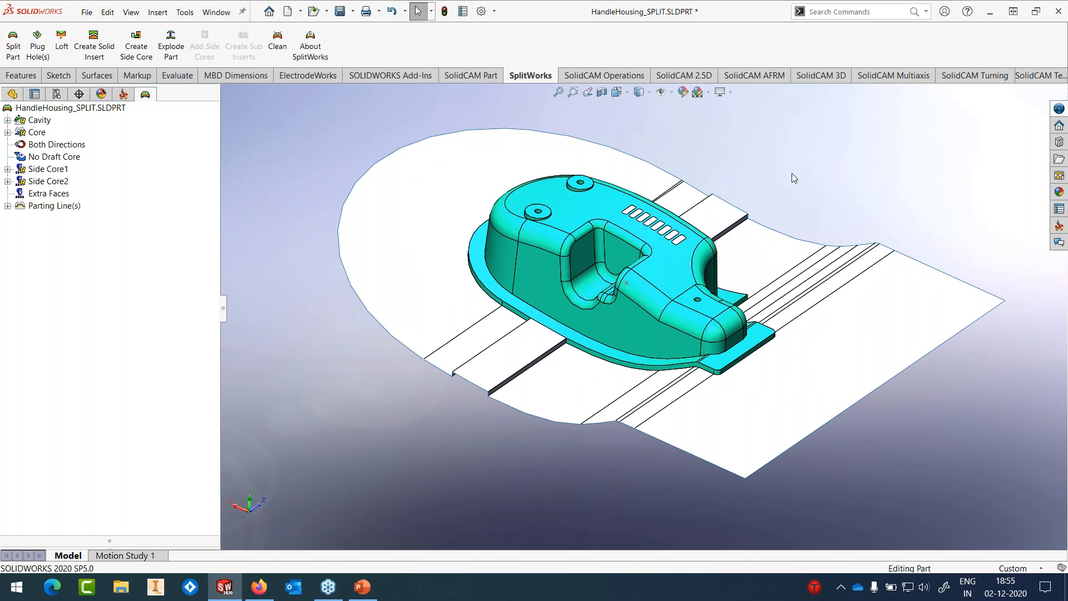
right_click(374, 168)
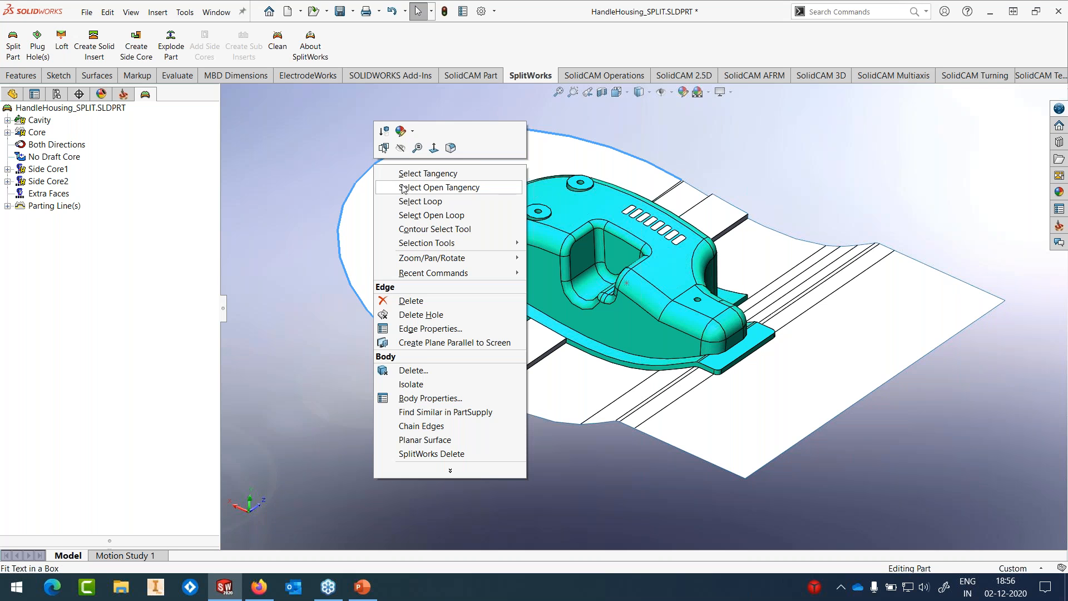
click(313, 185)
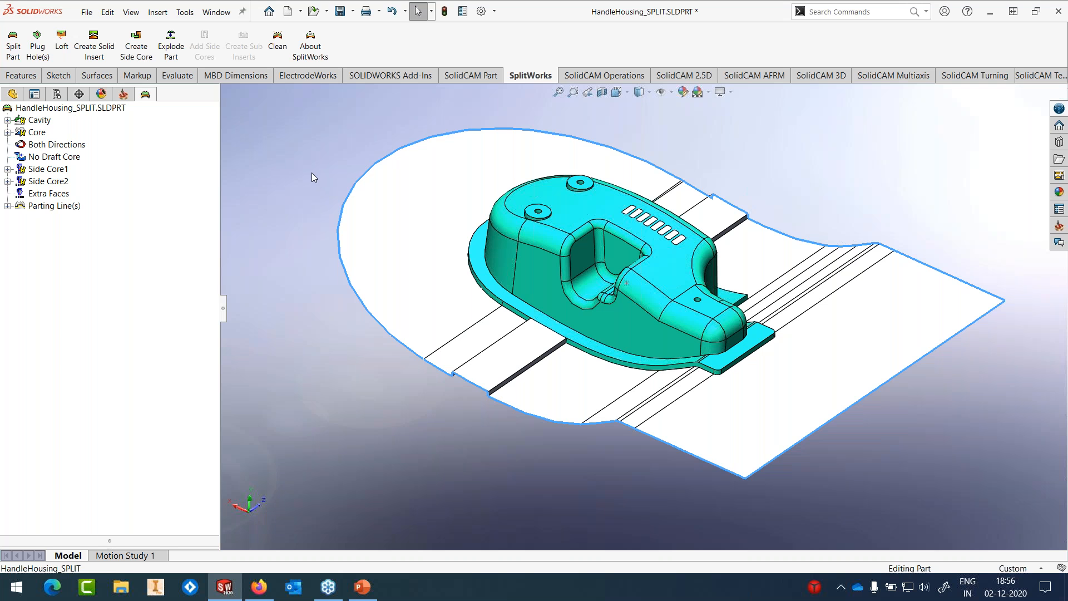
middle_drag(312, 177, 796, 288)
scroll(776, 162, down, 2)
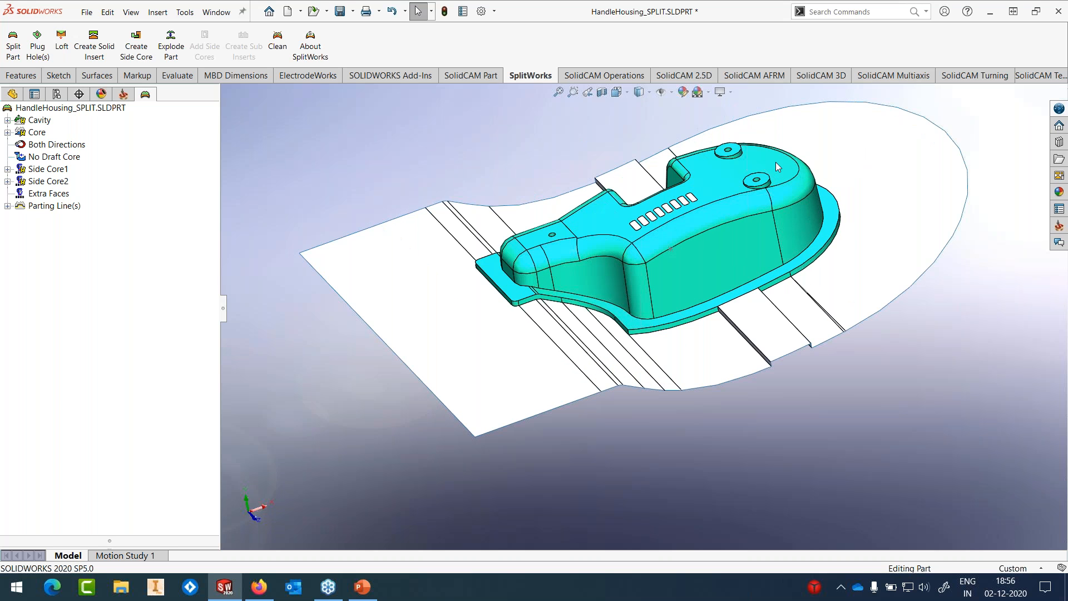
Step: Save the part and start a solid insert from the knitted surface with the SplitWorks coordinate system and a symmetric box blank
key(ctrl+s)
click(94, 51)
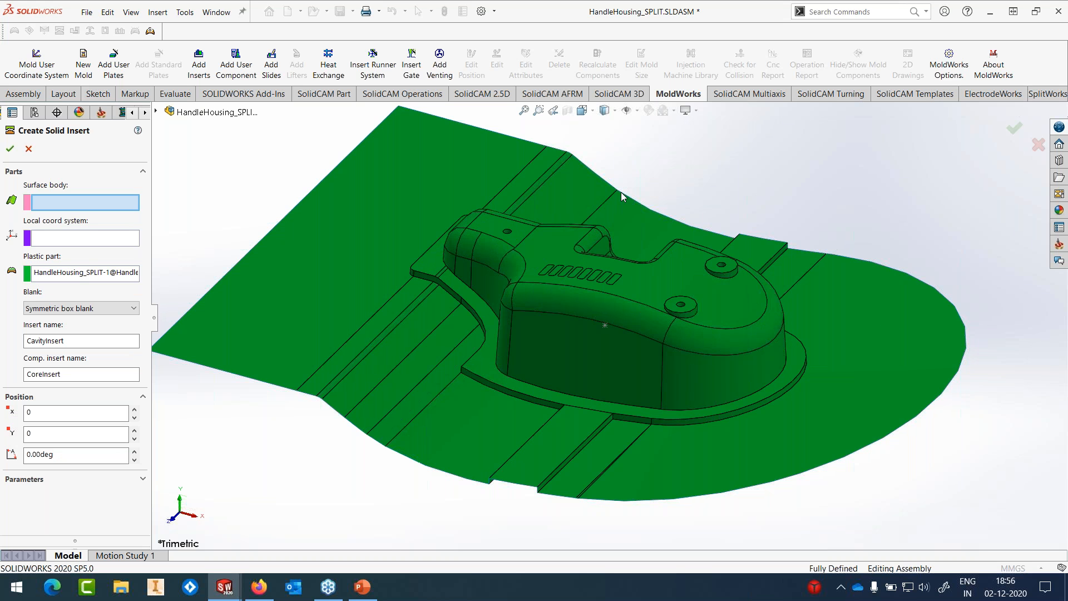
click(556, 230)
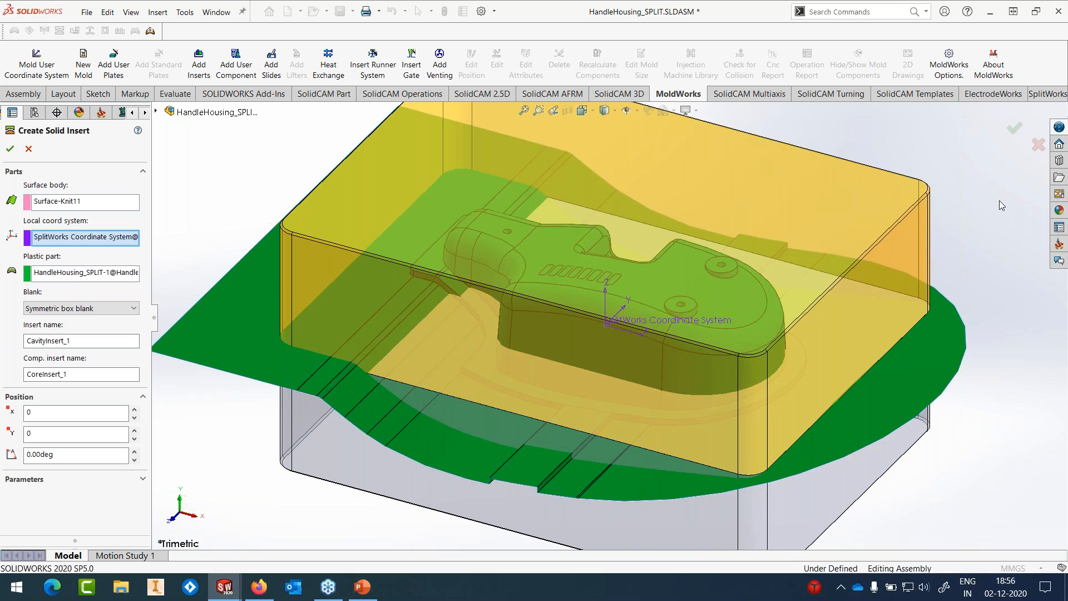
scroll(974, 207, up, 2)
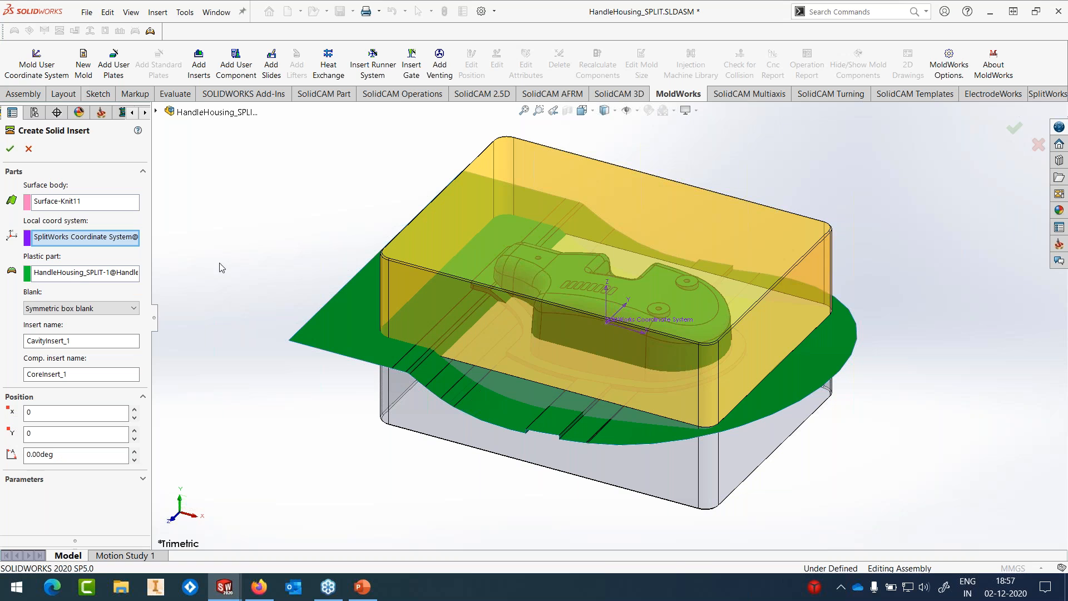
click(130, 309)
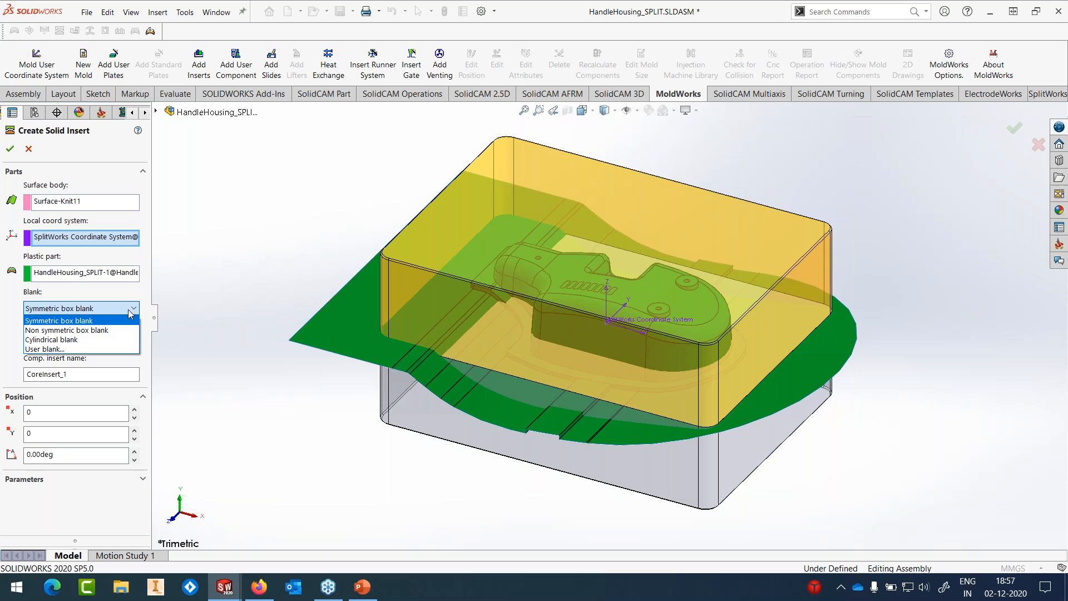
click(129, 313)
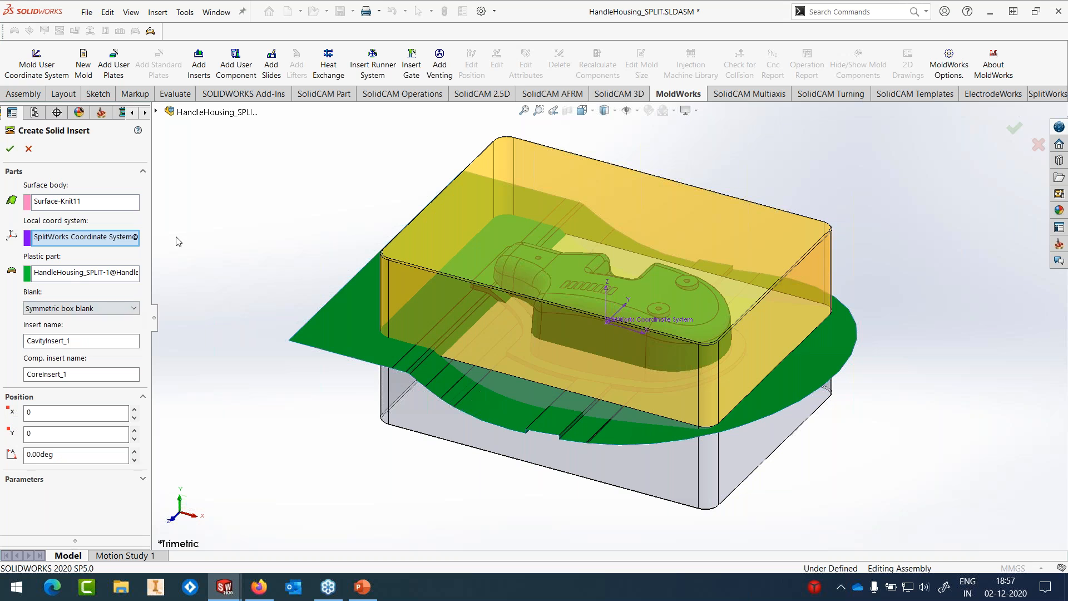
Step: Set the insert block's main dimensions to A 250 and B 175
click(143, 481)
scroll(80, 434, down, 3)
drag(80, 437, 51, 459)
double_click(77, 435)
text(250)
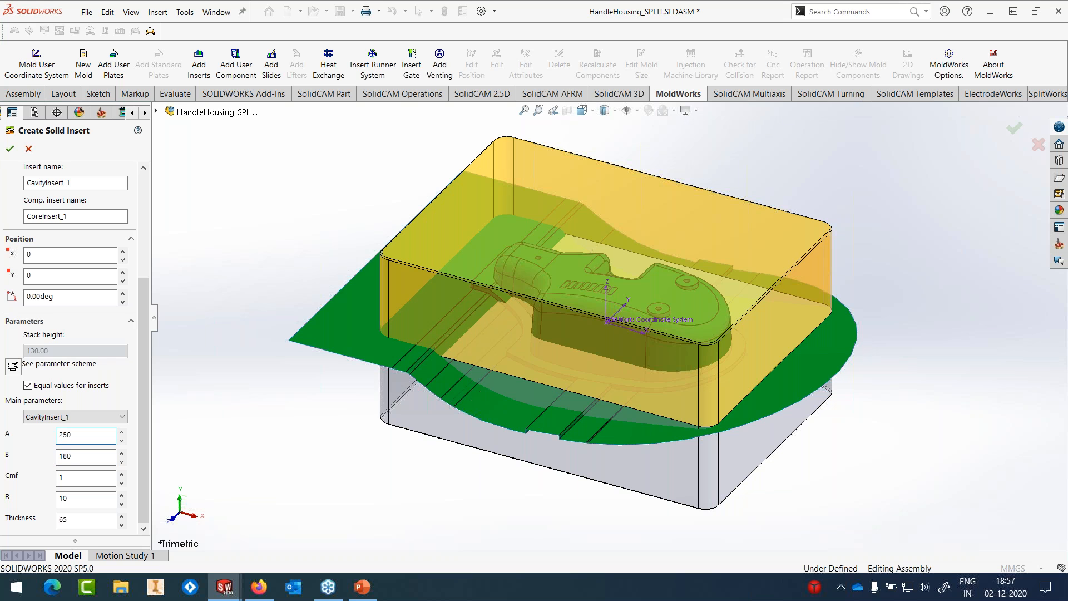
double_click(67, 461)
text(175)
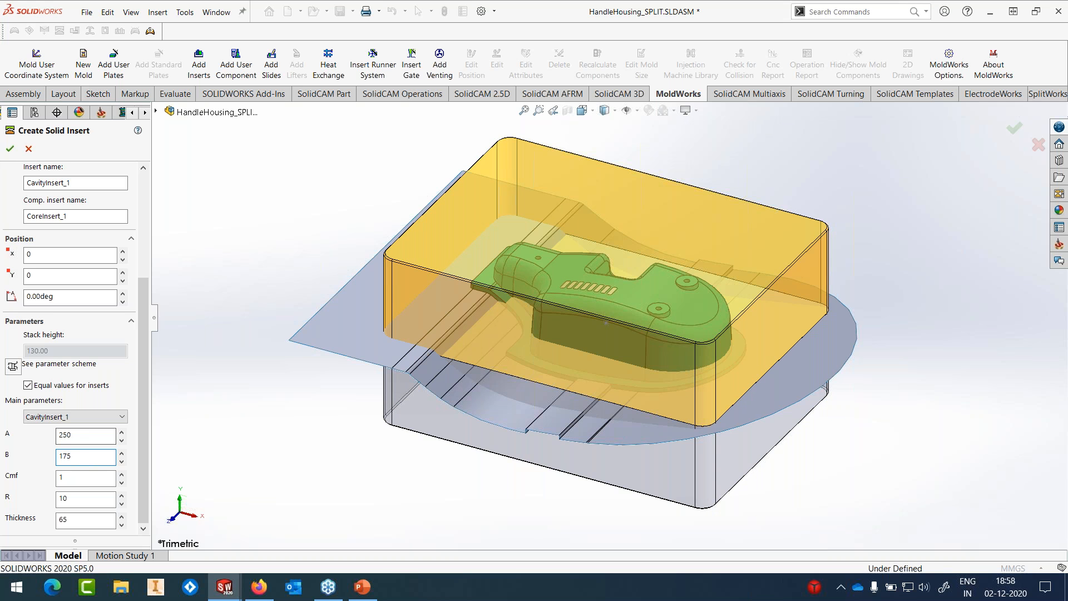
Step: Set the insert block's Cmf chamfer to 2 and its corner radius R to 20
click(411, 261)
scroll(411, 260, down, 5)
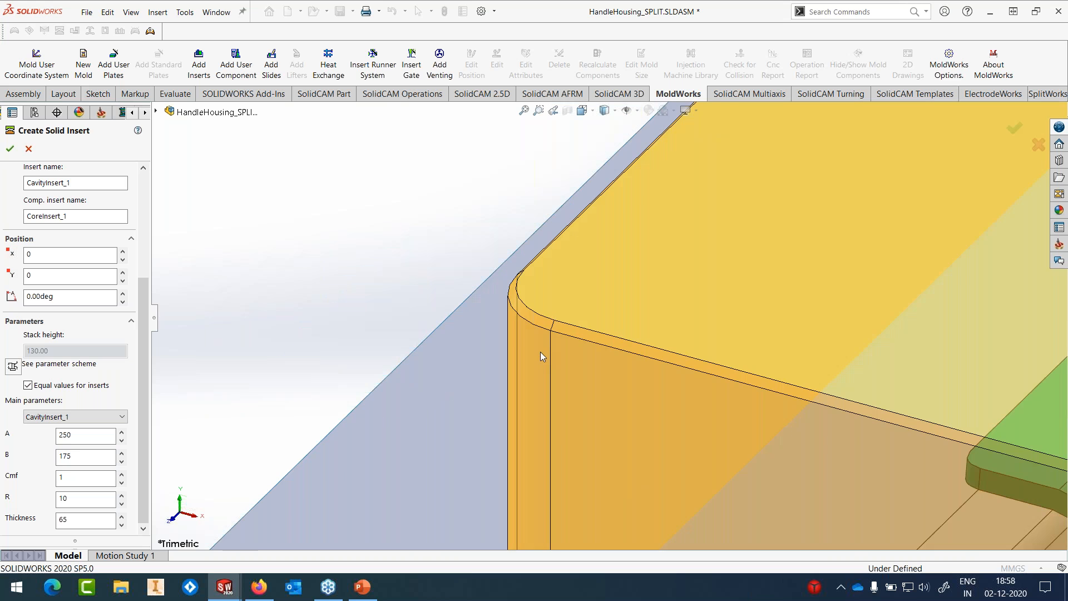
scroll(540, 351, up, 8)
scroll(855, 363, down, 2)
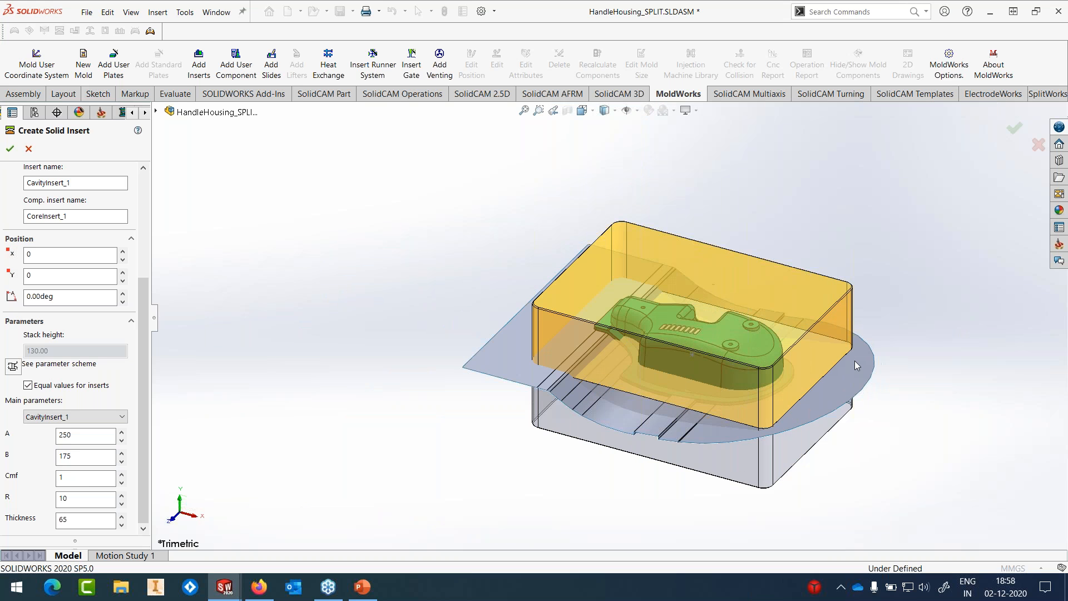
drag(79, 478, 32, 482)
text(2)
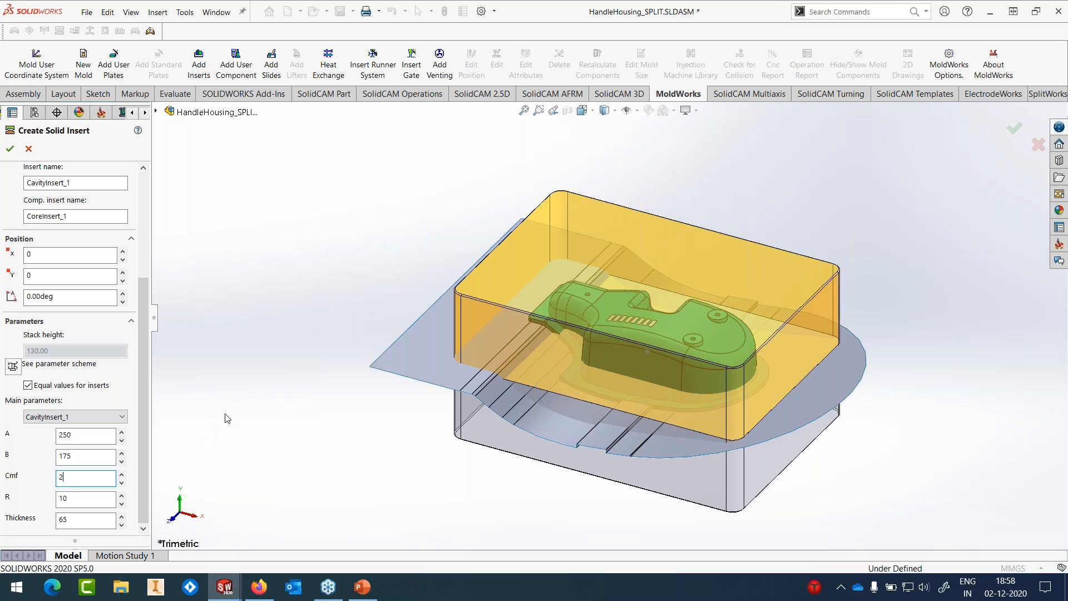
key(Return)
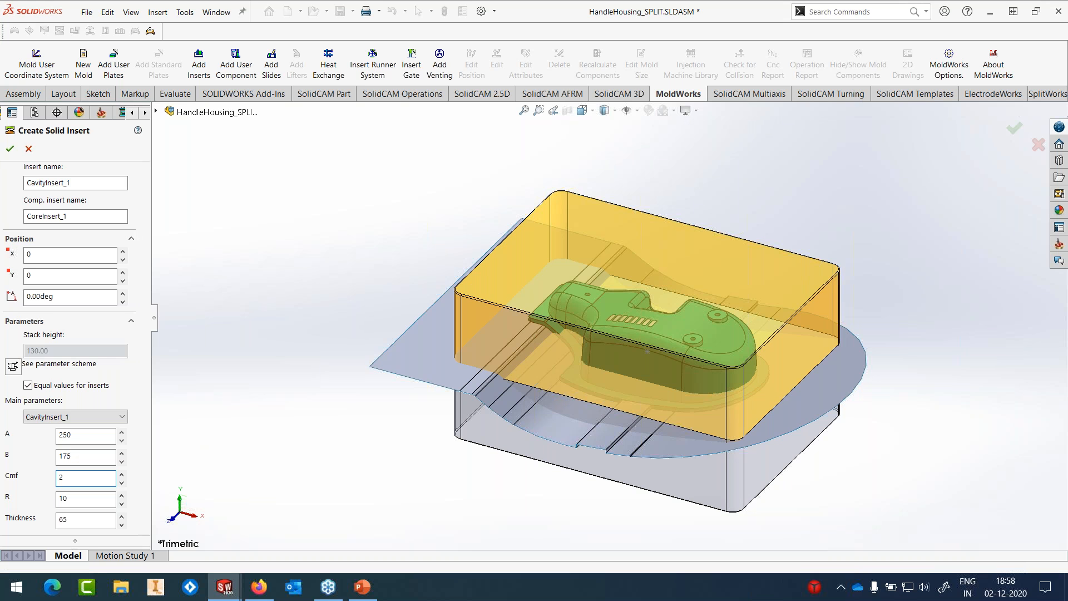
drag(78, 499, 24, 497)
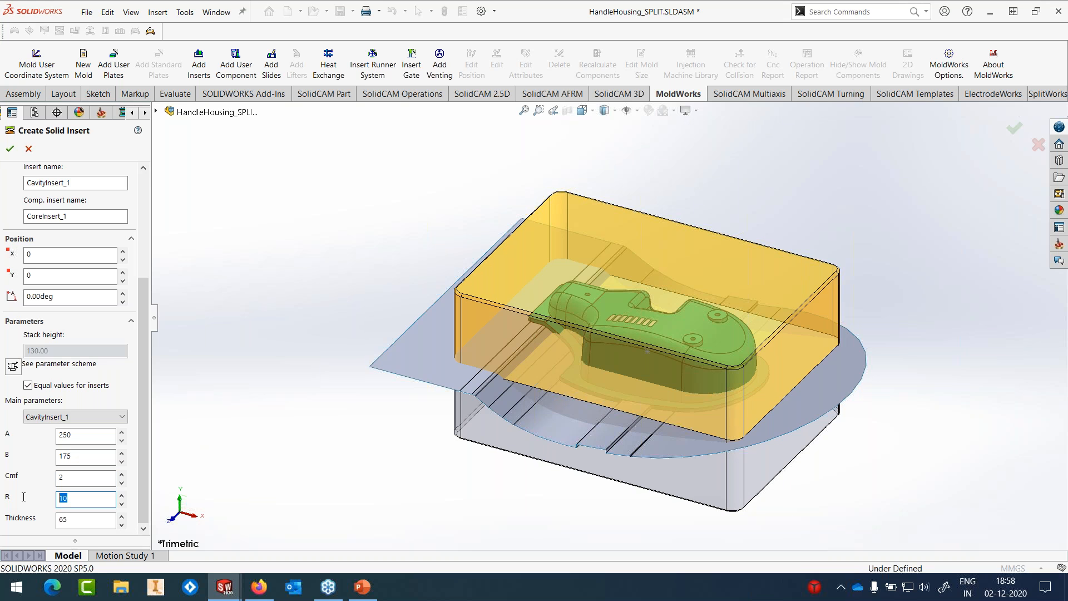
text(20)
key(Return)
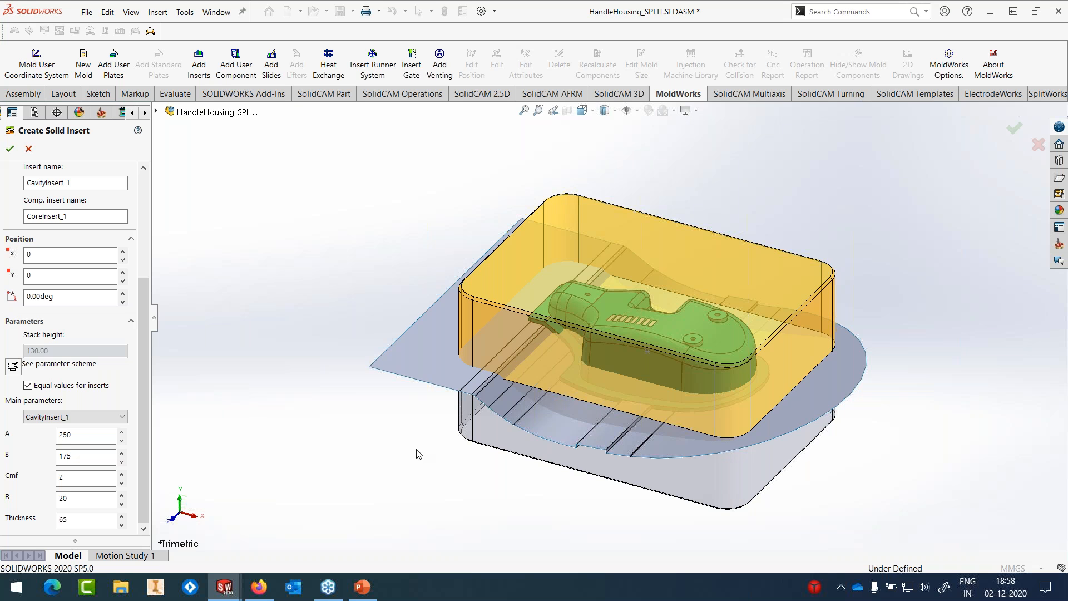
Step: Set the thickness of both CavityInsert_1 and CoreInsert_1 to 70
key(ctrl+1)
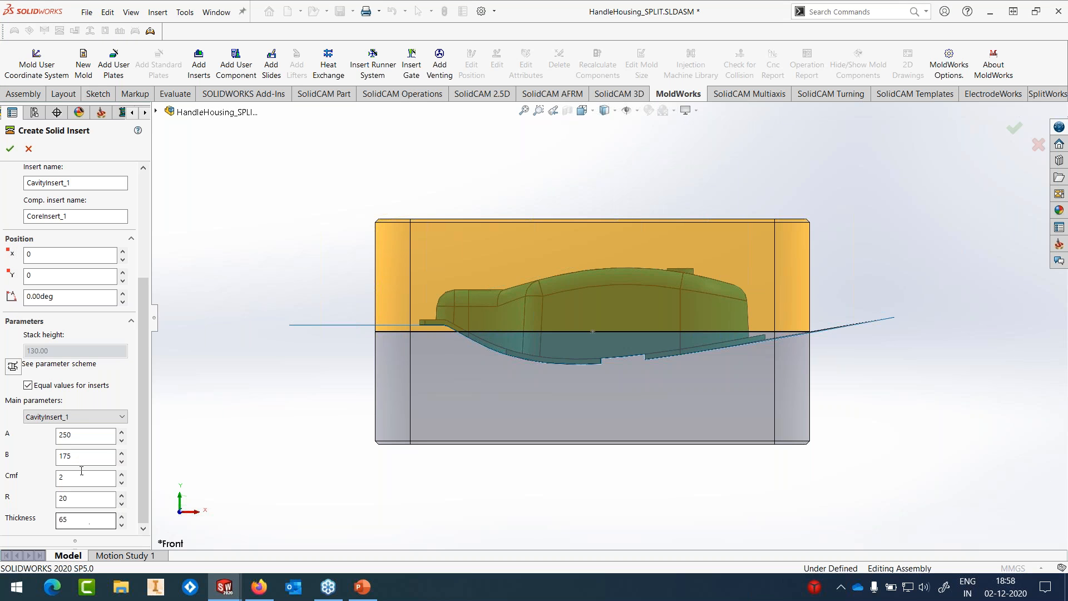
drag(74, 519, 10, 530)
text(70)
click(121, 417)
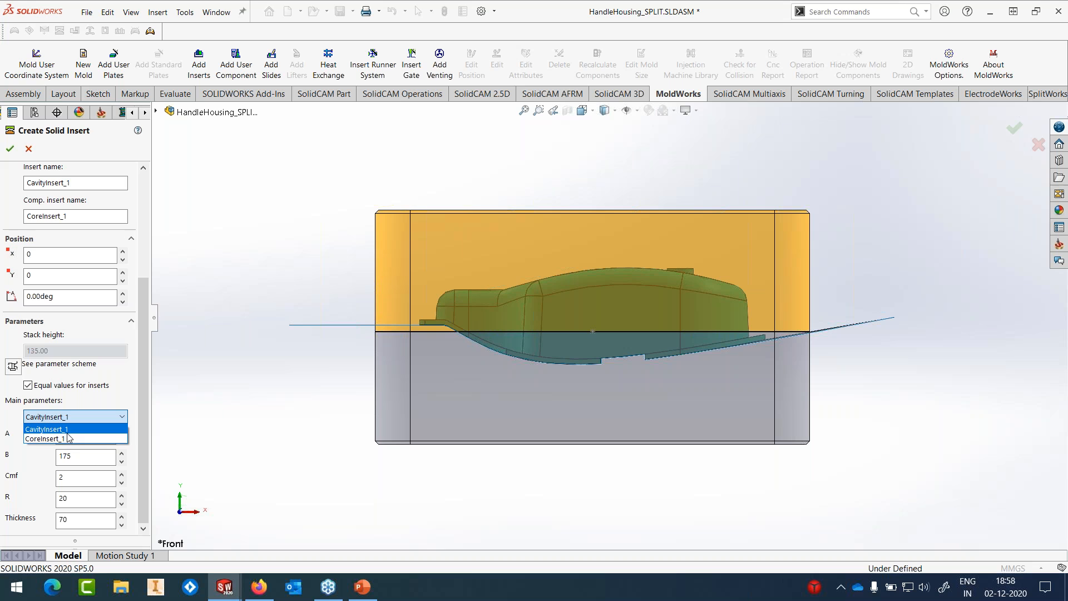
click(69, 439)
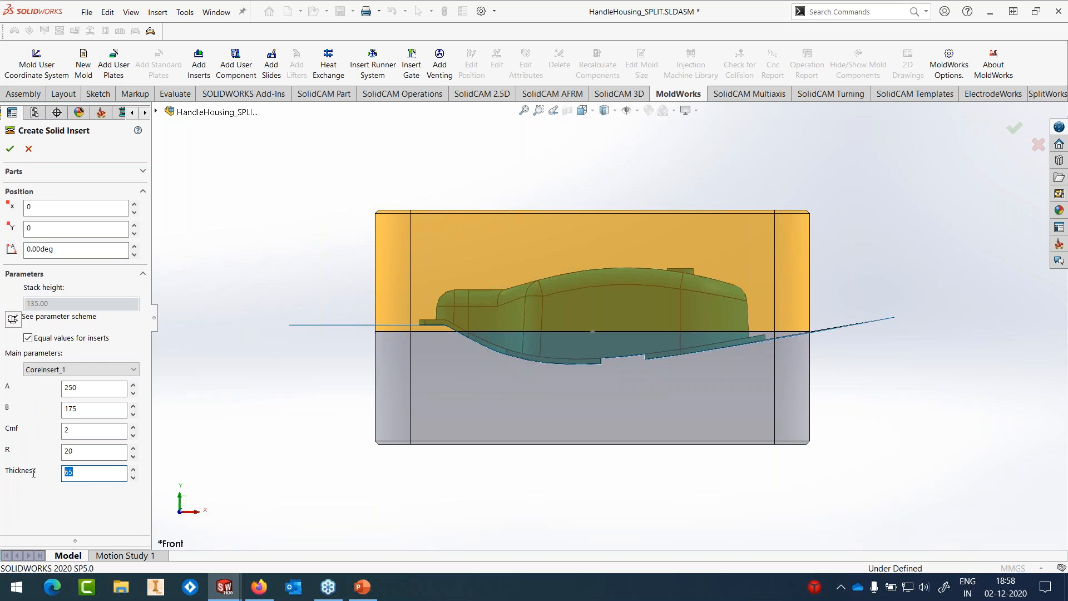
text(70)
Step: Check the block preview around the part and create the solid cavity and core inserts
middle_drag(633, 327, 585, 402)
scroll(597, 352, up, 2)
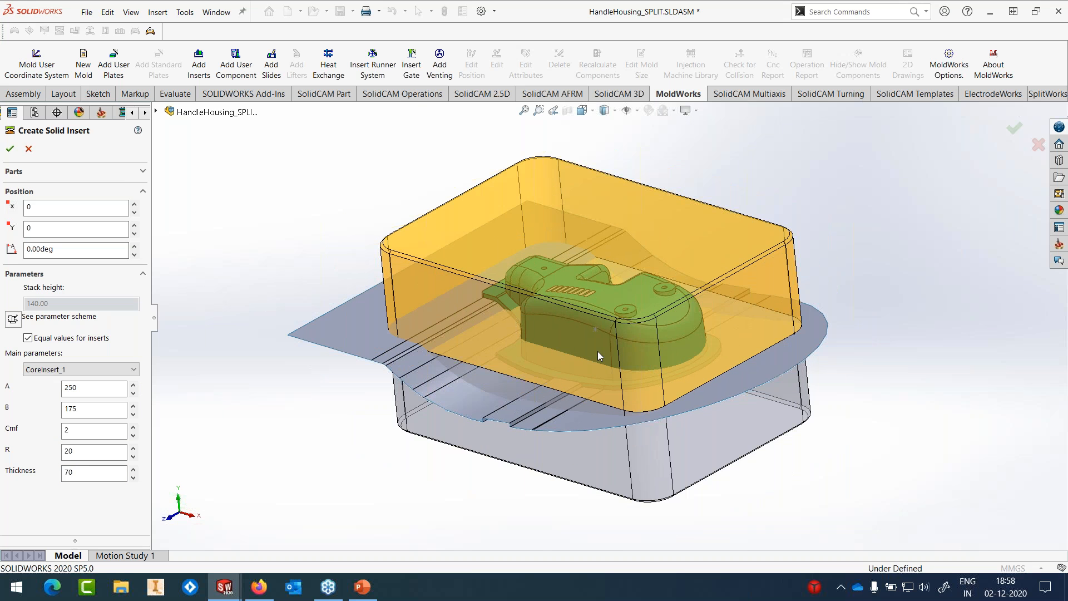
mouse_move(598, 352)
middle_down()
mouse_move(618, 450)
mouse_move(609, 334)
mouse_move(604, 356)
middle_up()
scroll(602, 306, up, 1)
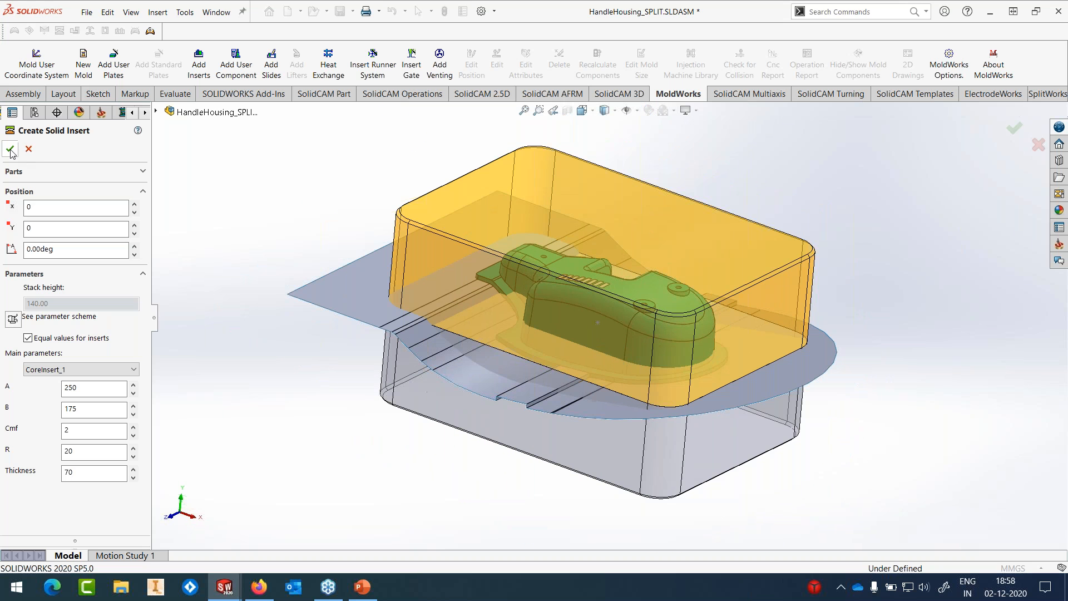
click(10, 150)
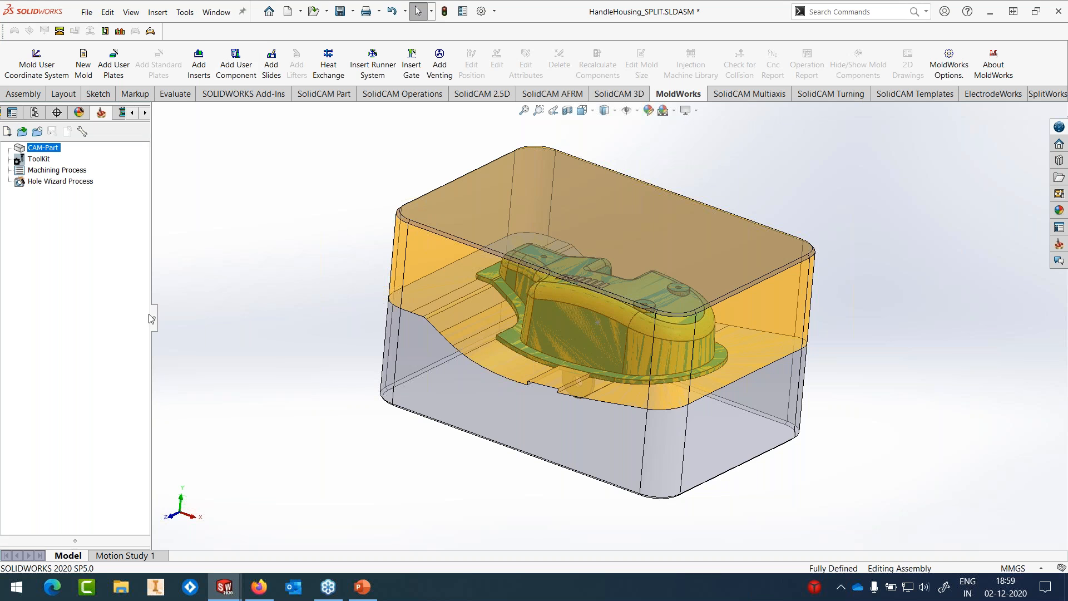
Step: Hide the HandleHousing_SPLIT part in the assembly so only the cavity and core inserts remain displayed
drag(193, 327, 213, 330)
click(12, 112)
click(7, 251)
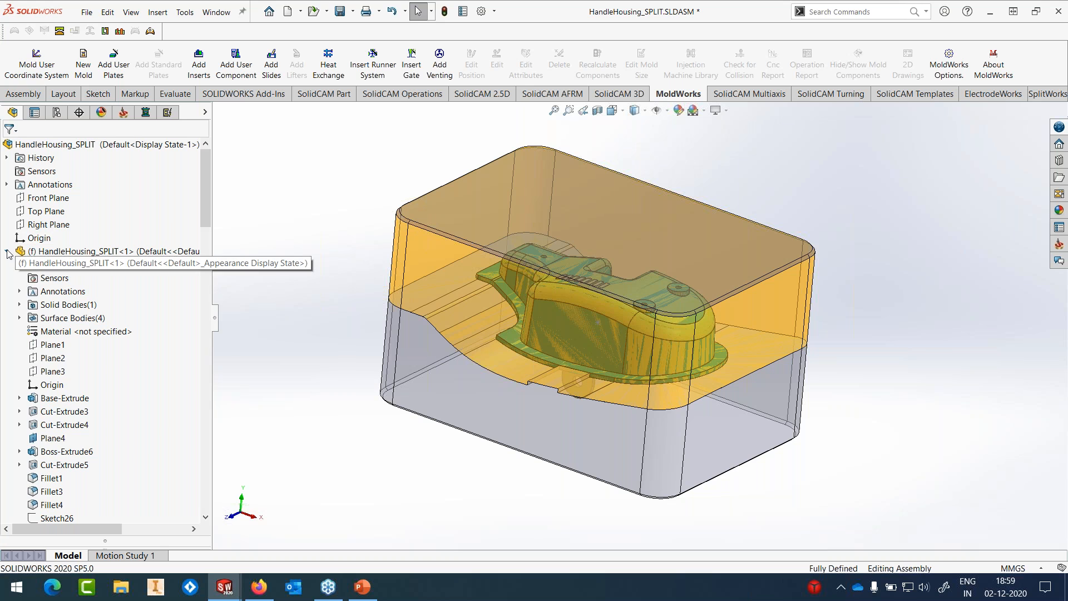
click(7, 265)
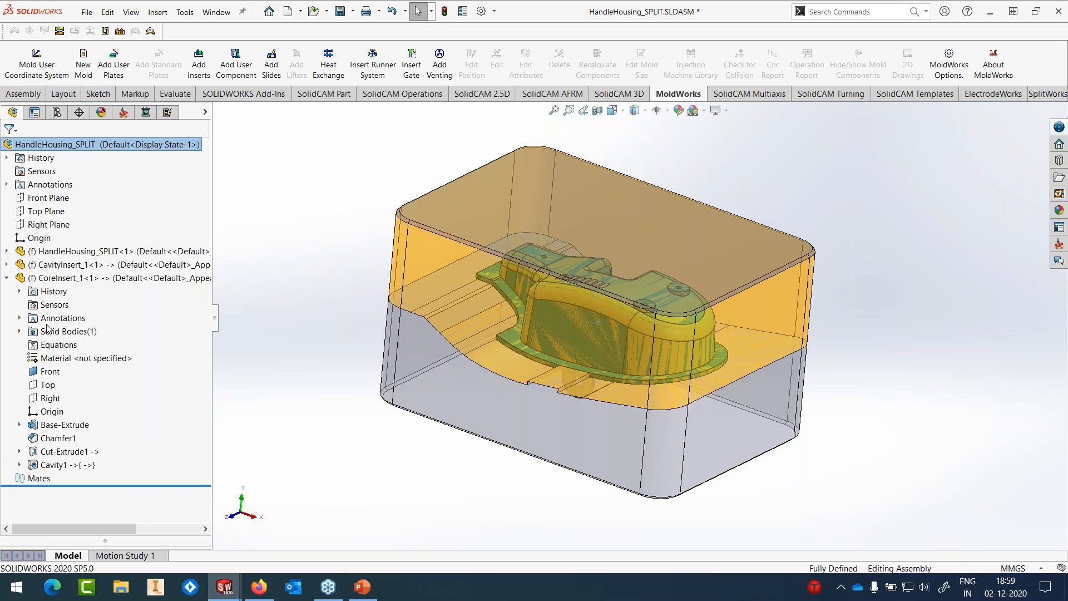
click(12, 281)
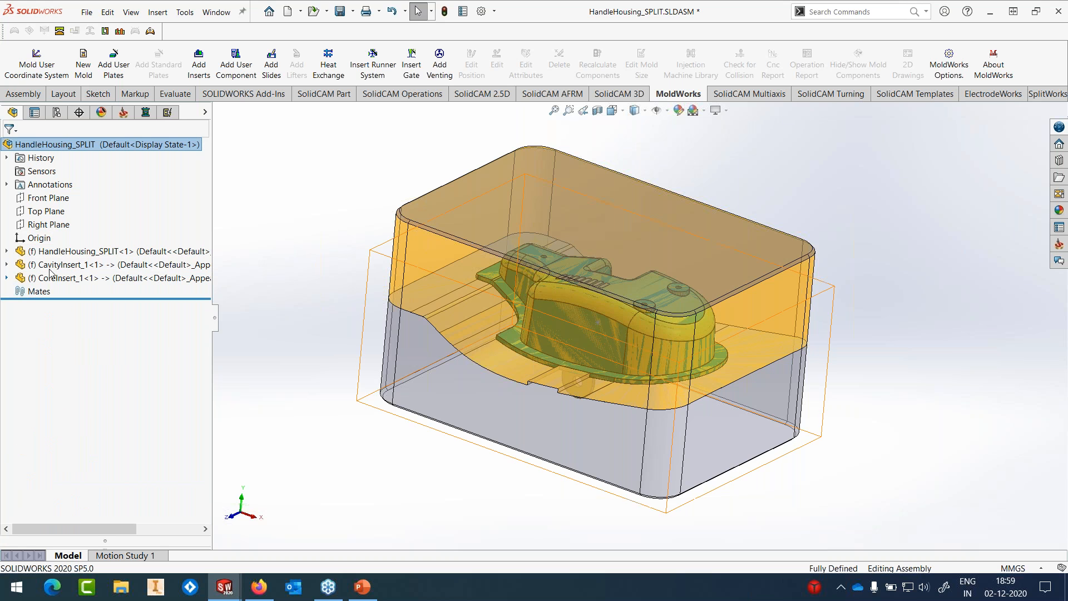
click(78, 251)
click(137, 221)
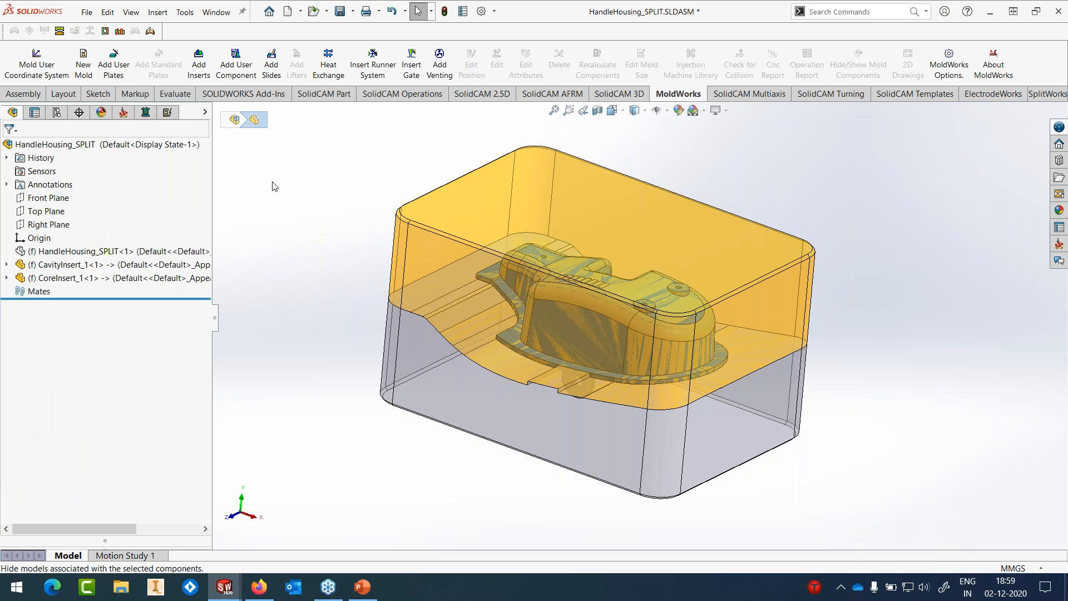
Step: Turn off the transparency of CoreInsert_1 and CavityInsert_1 so both display as opaque
click(57, 276)
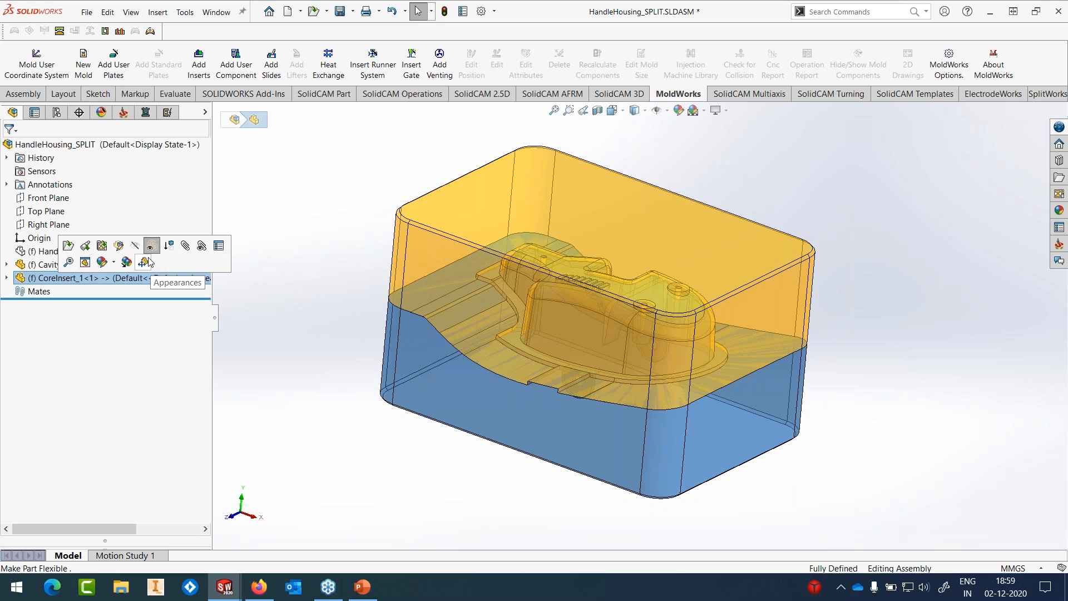
click(75, 264)
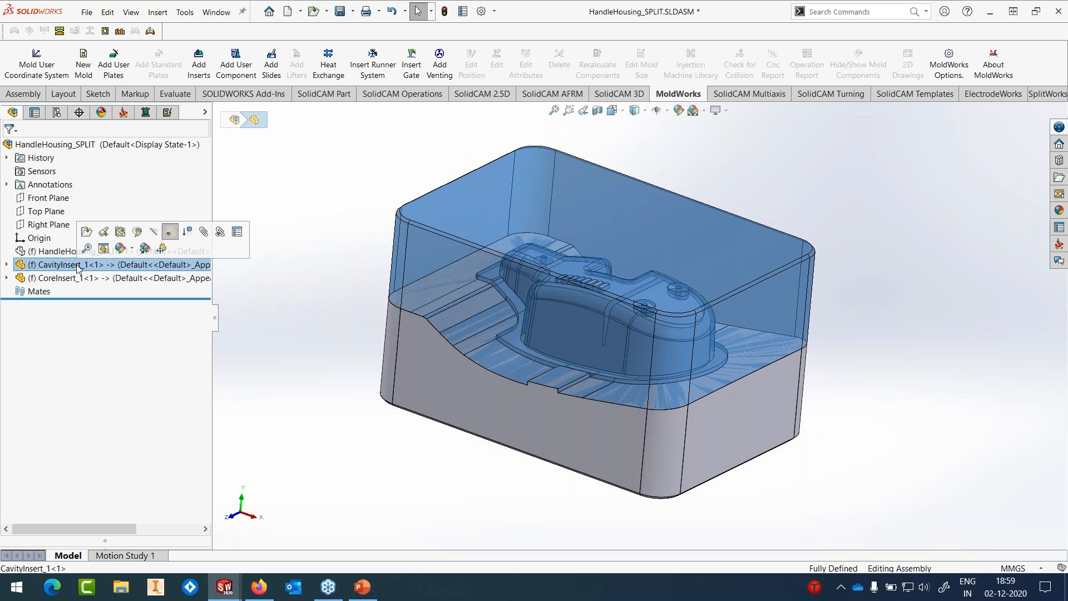
click(170, 234)
click(390, 228)
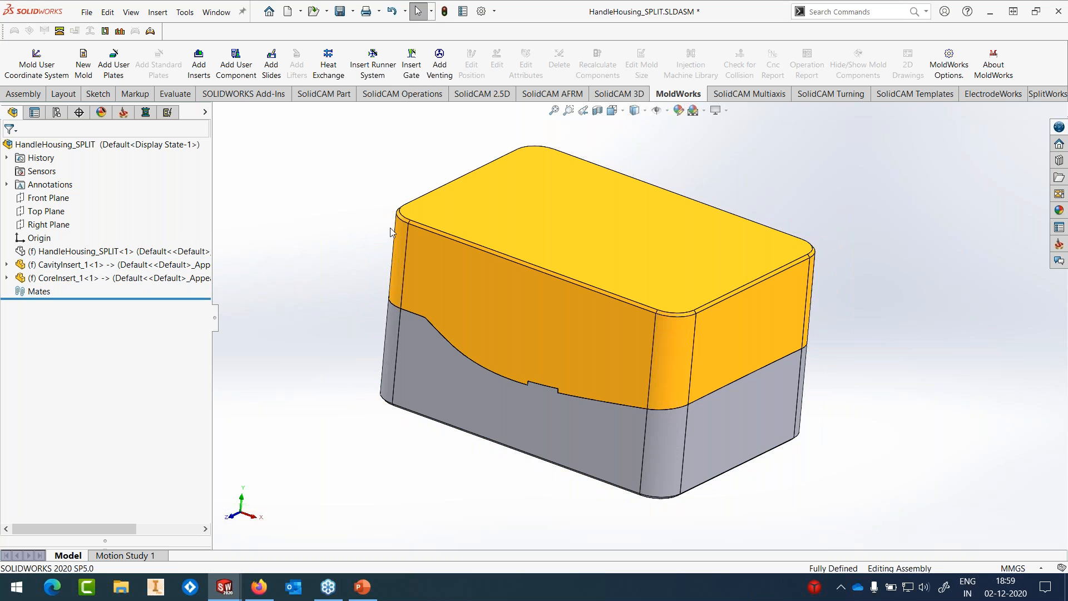
Step: Hide CoreInsert_1 and examine the parting side and cavity details of CavityInsert_1
click(79, 278)
click(192, 260)
middle_drag(390, 406, 409, 90)
scroll(590, 272, down, 1)
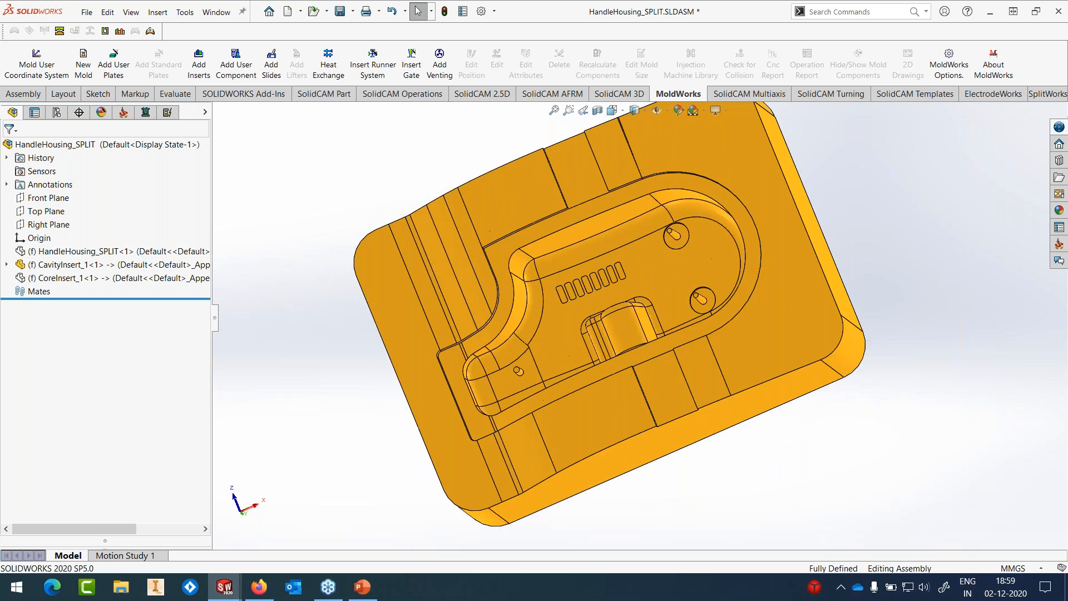
scroll(590, 281, down, 1)
middle_drag(591, 284, 618, 225)
scroll(649, 267, up, 1)
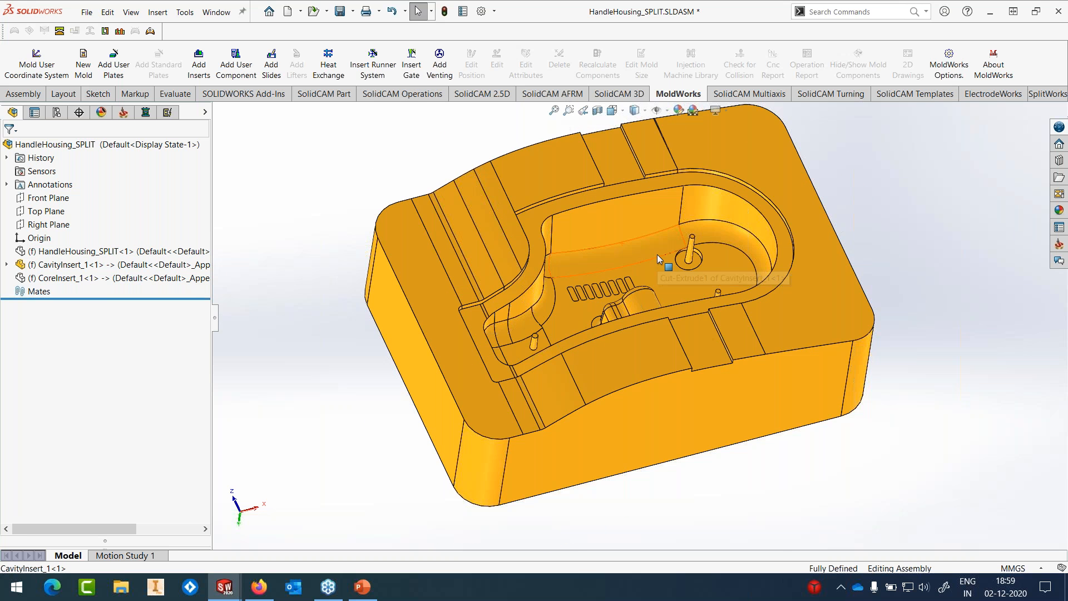
scroll(657, 255, down, 2)
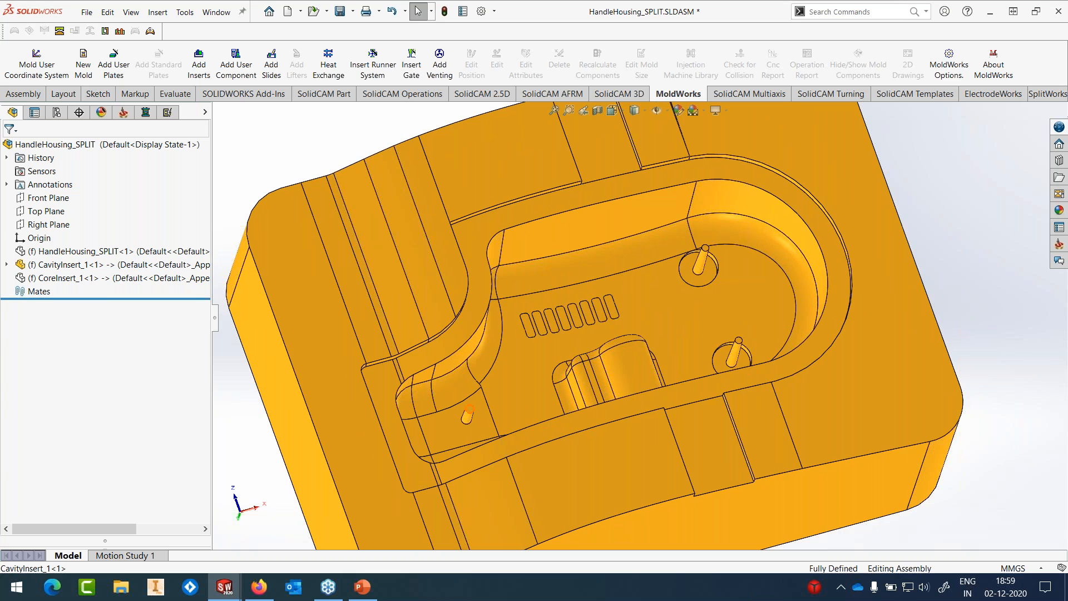
scroll(639, 317, up, 2)
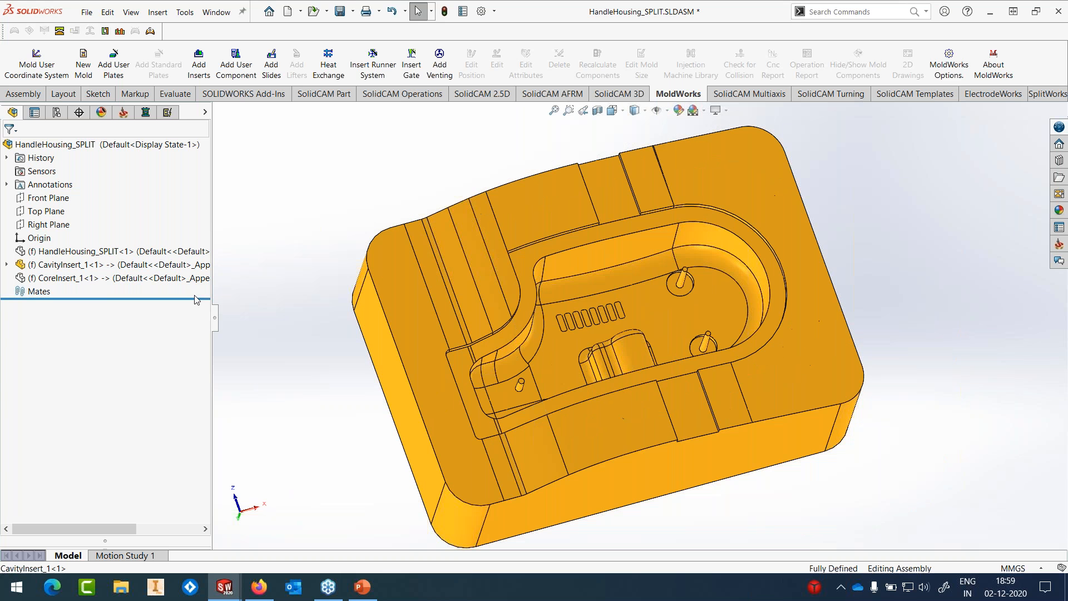
Step: Hide CavityInsert_1 and show CoreInsert_1 in its place
click(148, 271)
click(167, 240)
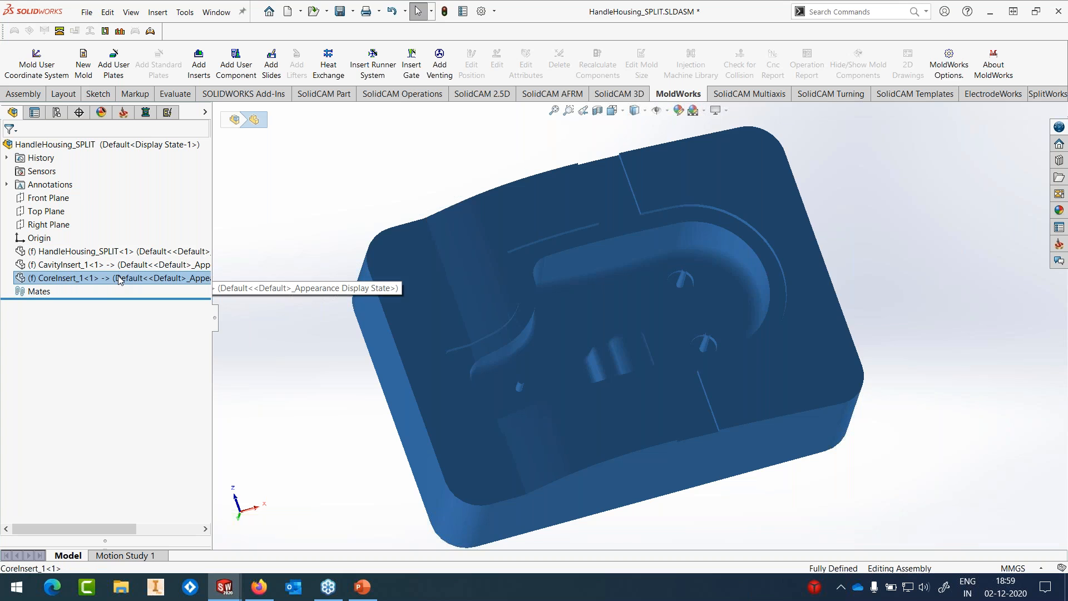
click(119, 278)
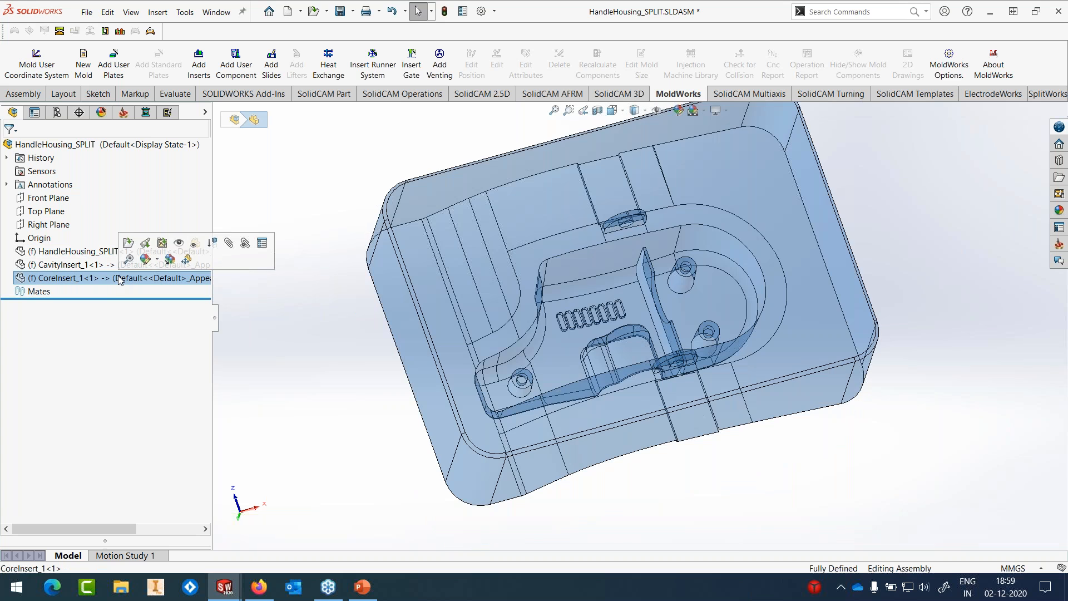
click(179, 243)
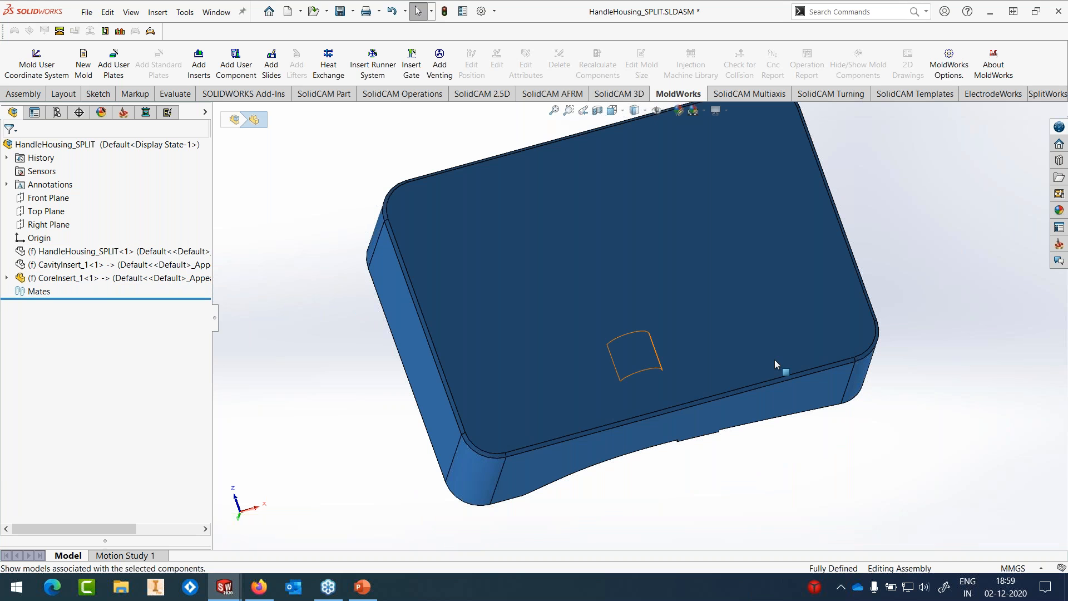
click(878, 273)
Step: Examine CoreInsert_1 all around, including a close look at the narrow side core slot beside the core
middle_drag(893, 217, 549, 369)
scroll(567, 345, down, 3)
scroll(567, 346, down, 3)
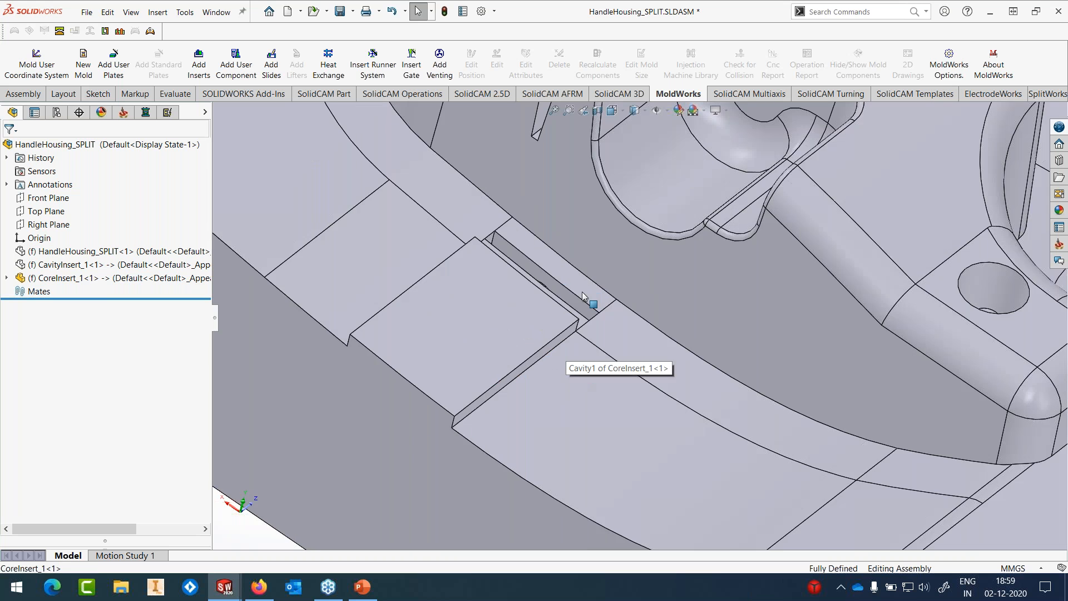
middle_click(586, 282)
middle_drag(586, 282, 563, 307)
scroll(615, 332, up, 5)
scroll(692, 305, up, 3)
middle_drag(692, 306, 779, 252)
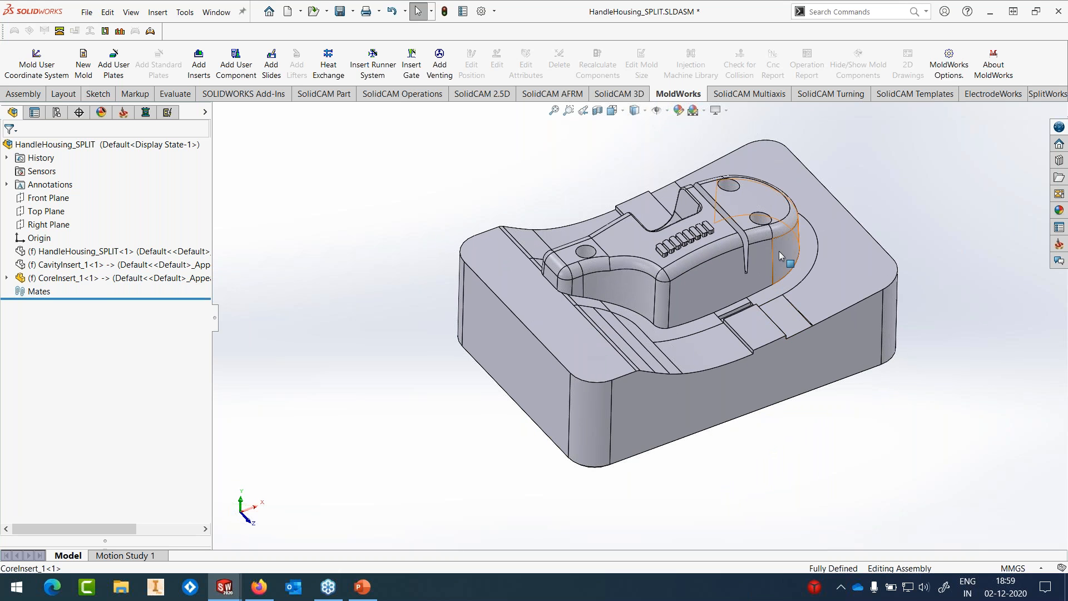
scroll(779, 251, down, 2)
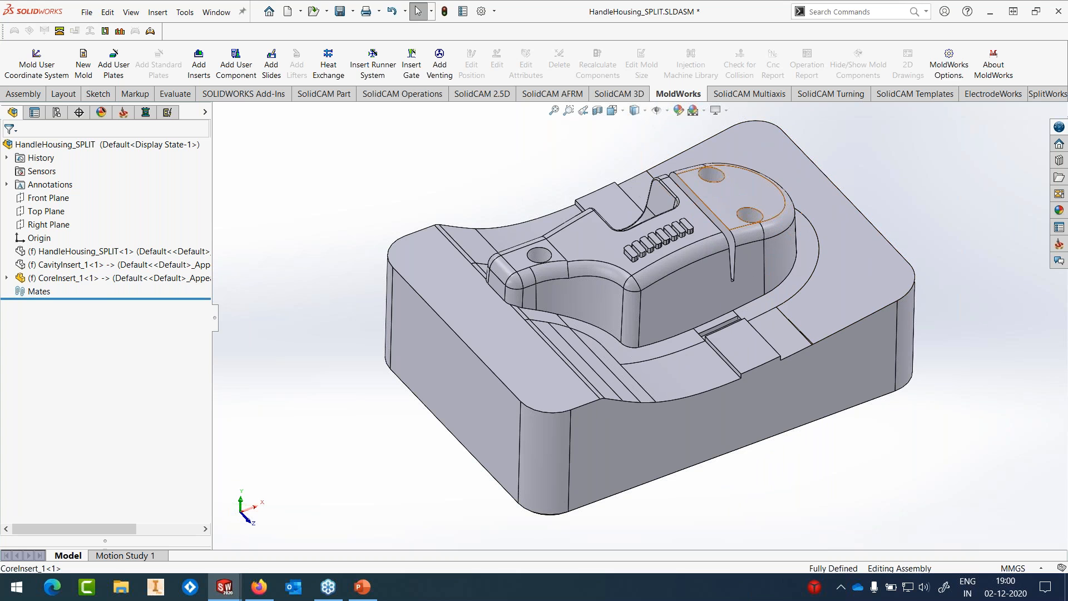
Step: Save the HandleHousing_SPLIT assembly and switch to the HandleHousing_SPLIT.SLDPRT part
click(86, 11)
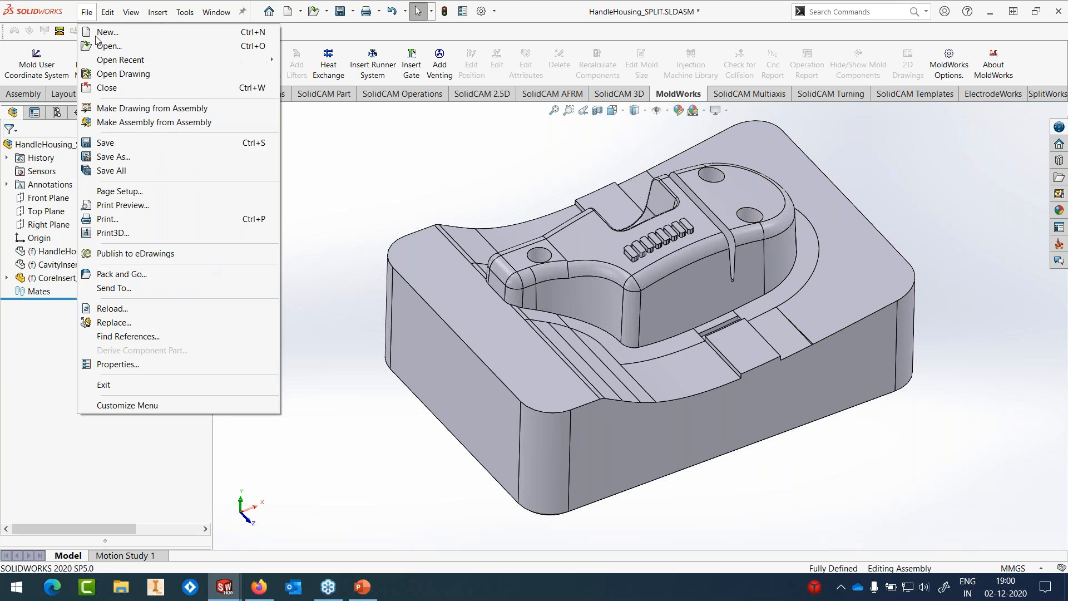
click(115, 145)
click(216, 11)
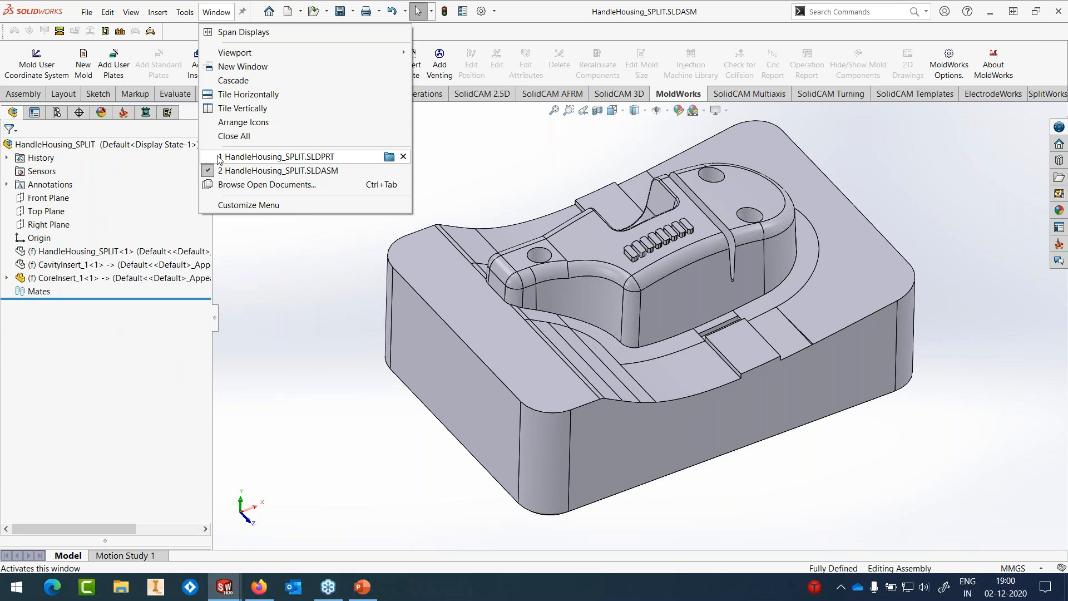
click(220, 158)
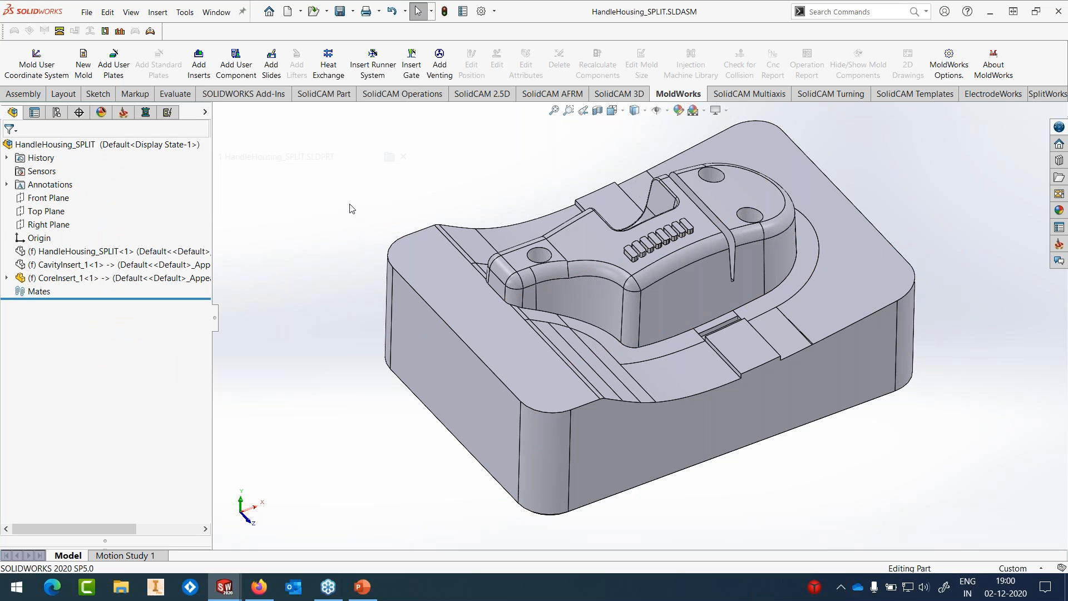
Step: Display only Side Core1 and plug the round hole in Side Core1-Surface1 using its circular edge as the boundary loop
scroll(720, 186, down, 2)
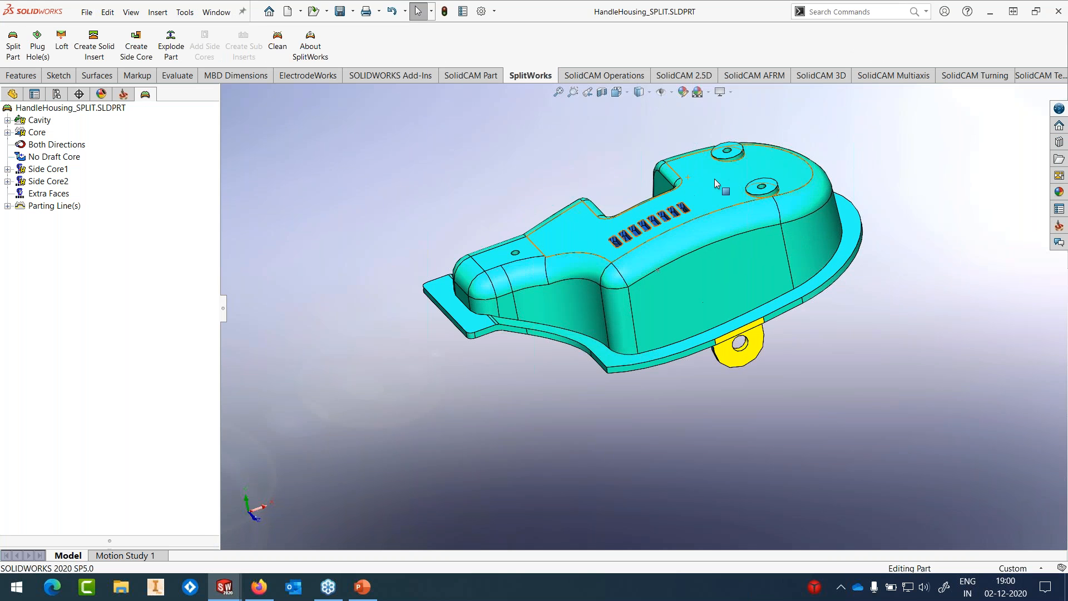
middle_drag(725, 217, 744, 184)
right_click(54, 173)
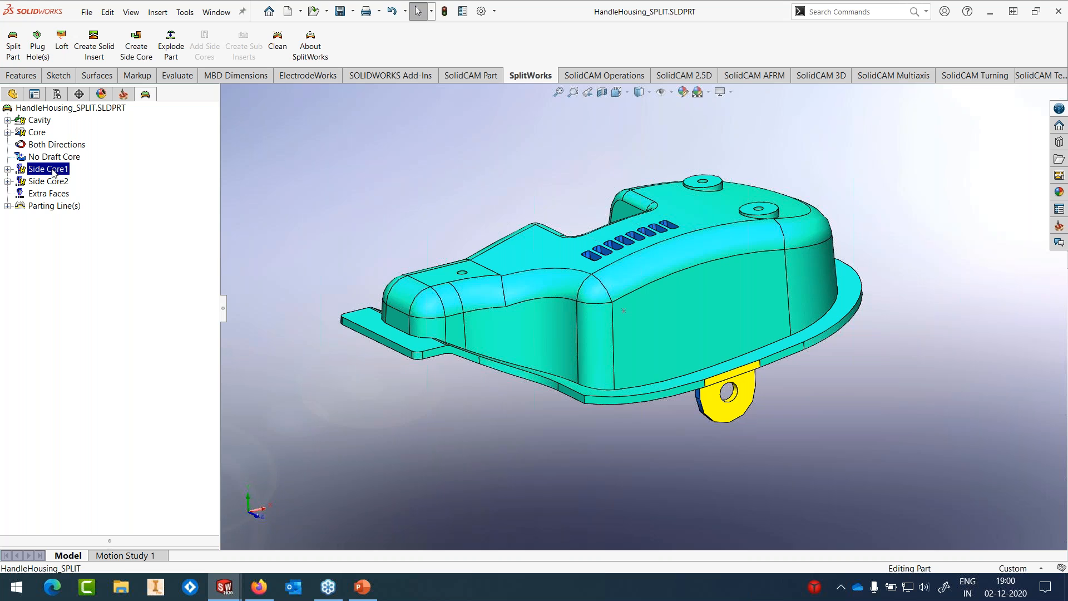
click(372, 256)
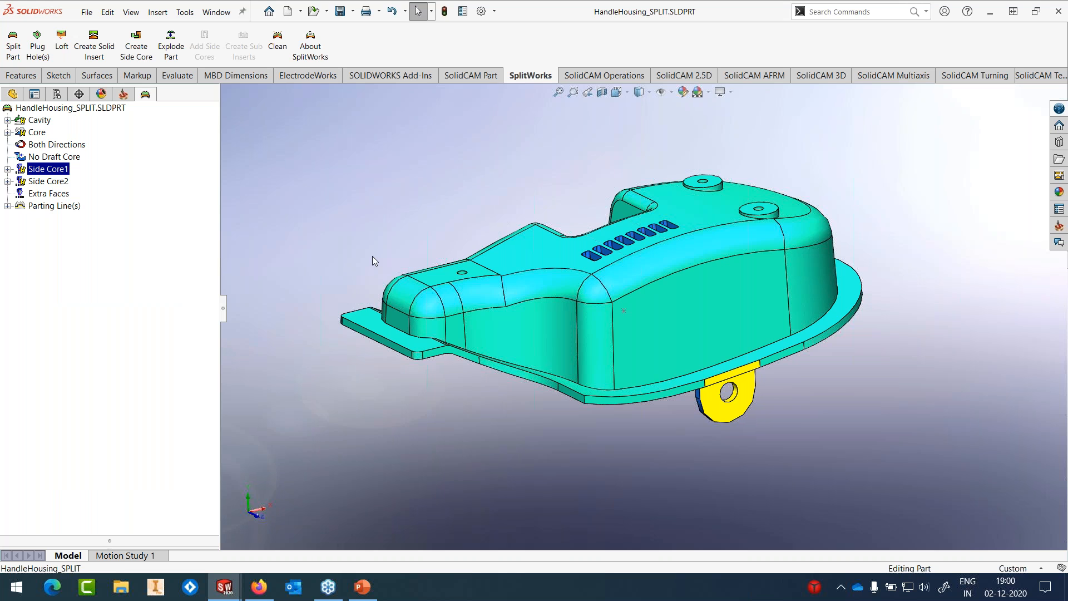
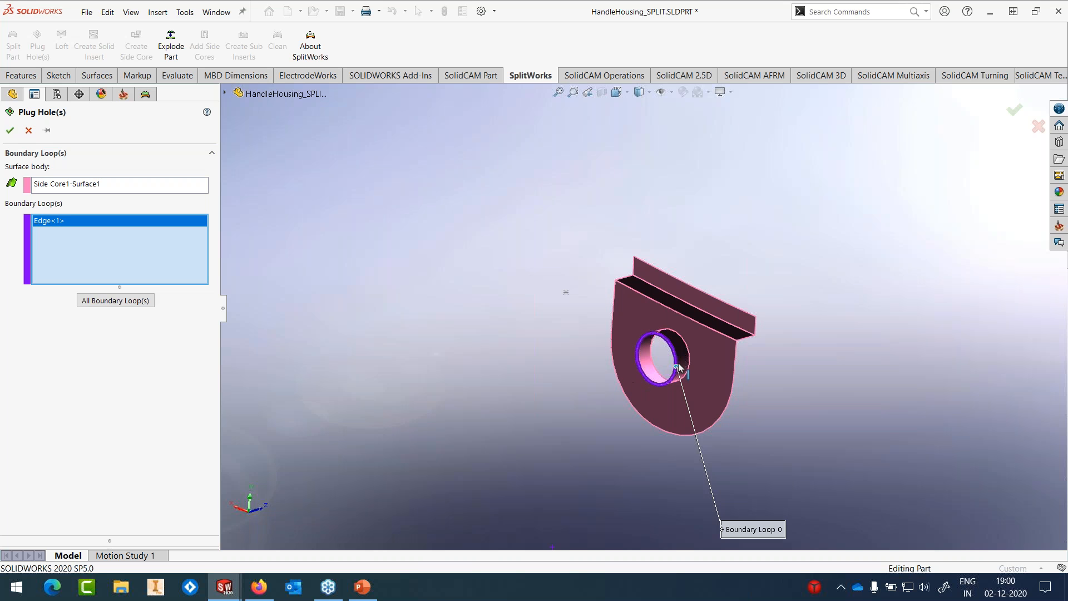
click(9, 132)
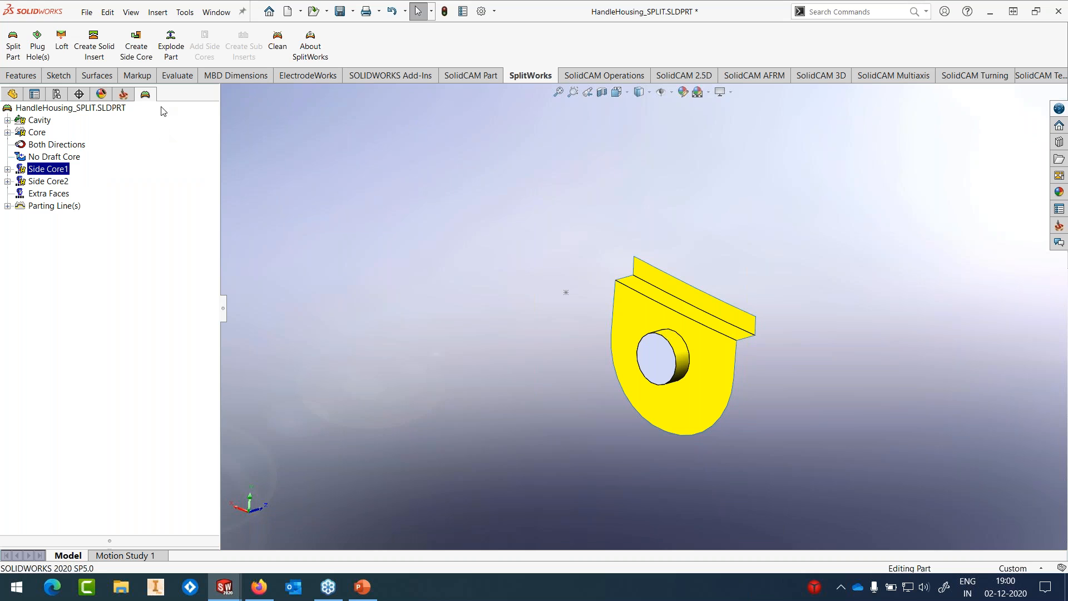
Step: Create a solid side core from the knitted lug surface, using the hole's plug face as direction and a length of 75 mm
click(138, 52)
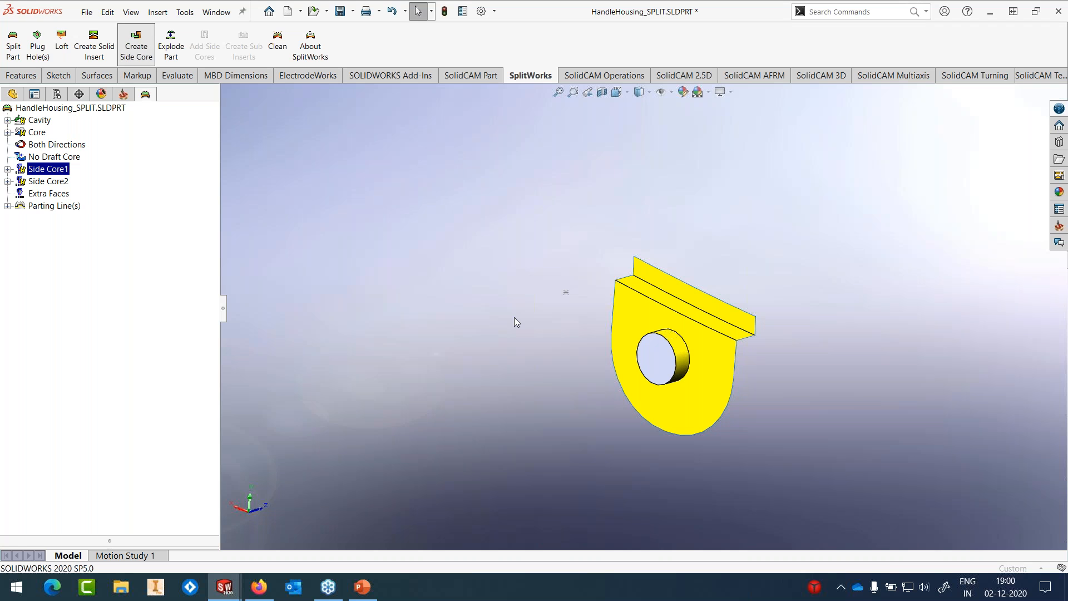
click(687, 324)
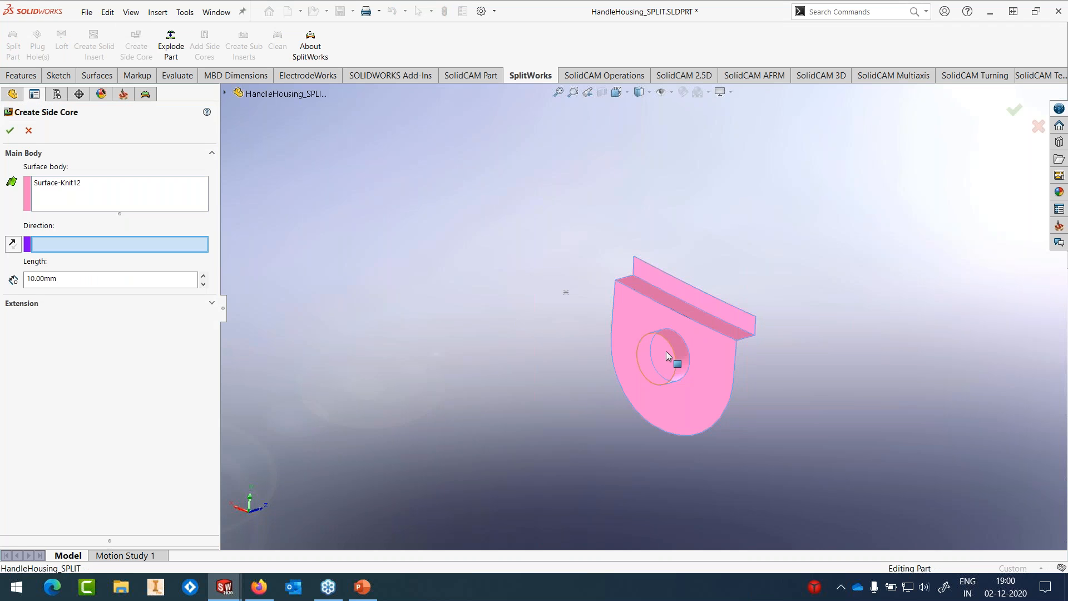
click(668, 356)
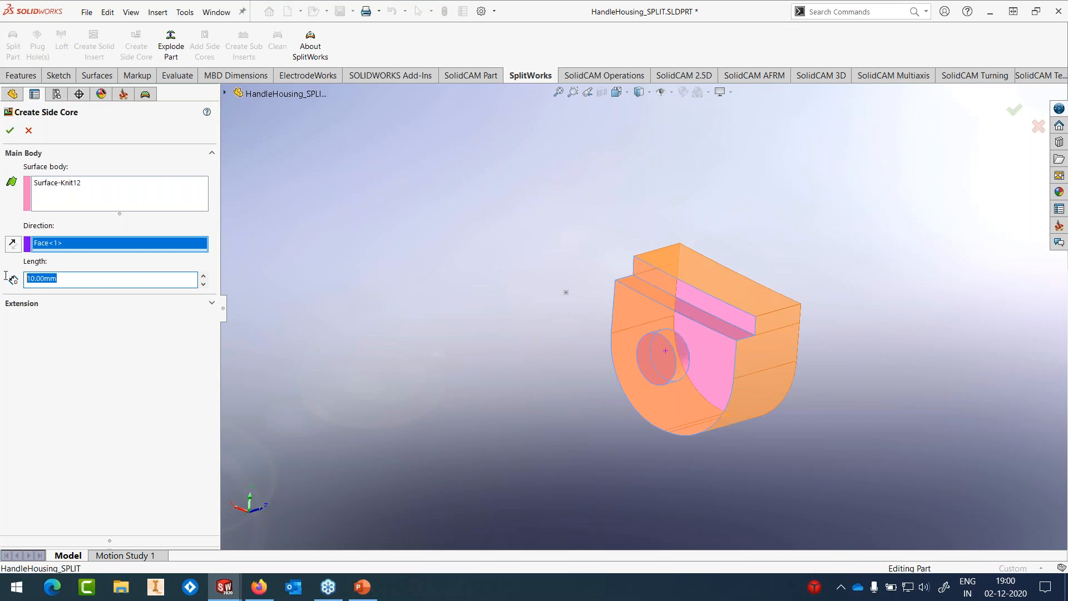
text(75)
key(Return)
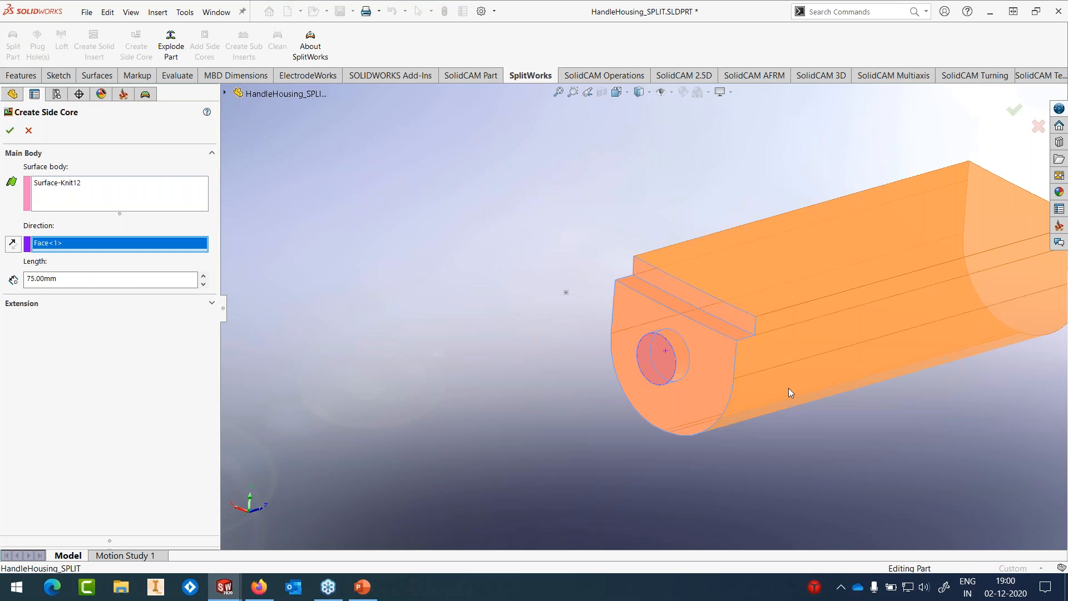
click(9, 131)
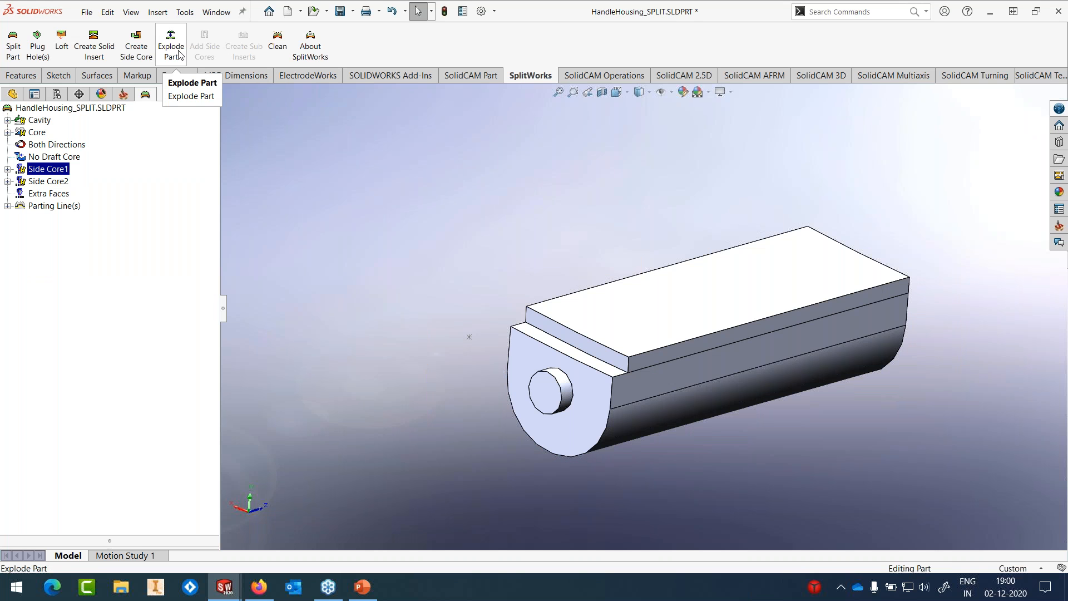
Step: Return to the HandleHousing_SPLIT.SLDASM assembly and examine the side core pocket and the opposite side of CoreInsert_1
click(216, 12)
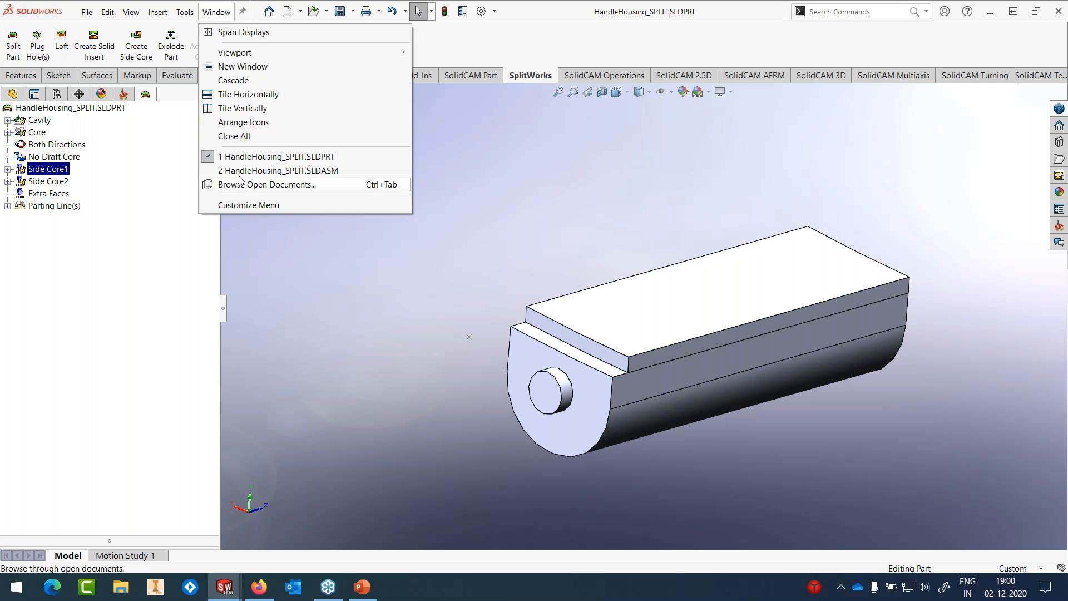
click(437, 274)
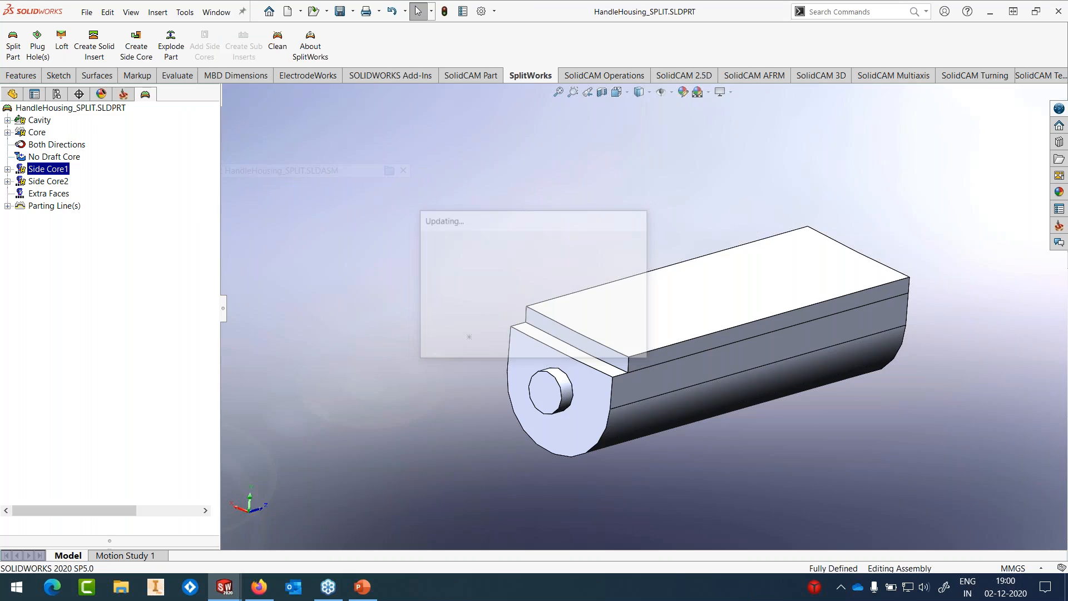
scroll(783, 371, down, 6)
scroll(780, 351, up, 6)
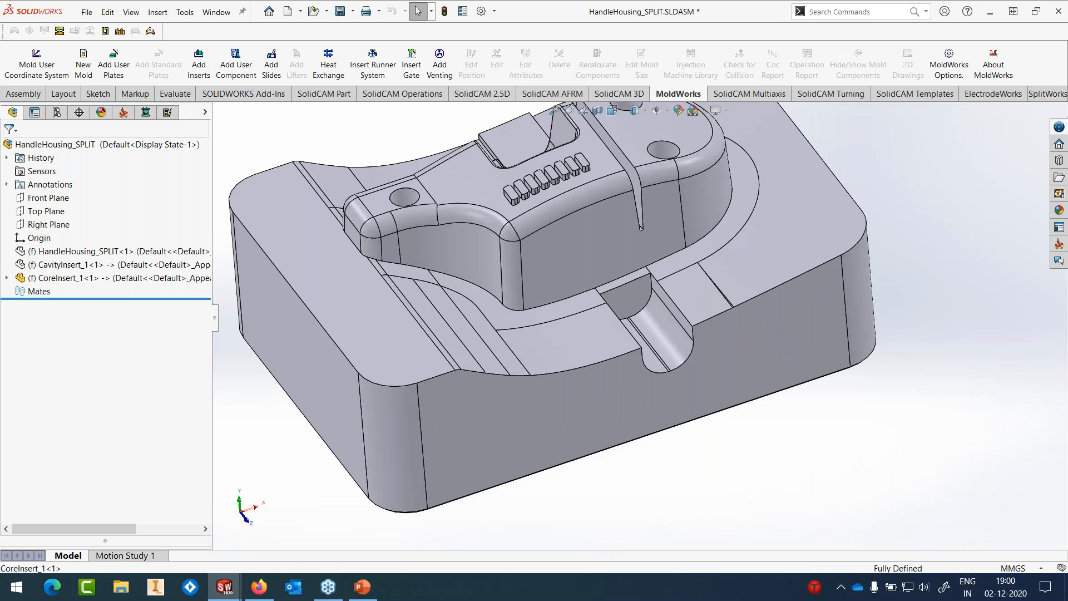
scroll(629, 342, up, 1)
scroll(657, 242, down, 1)
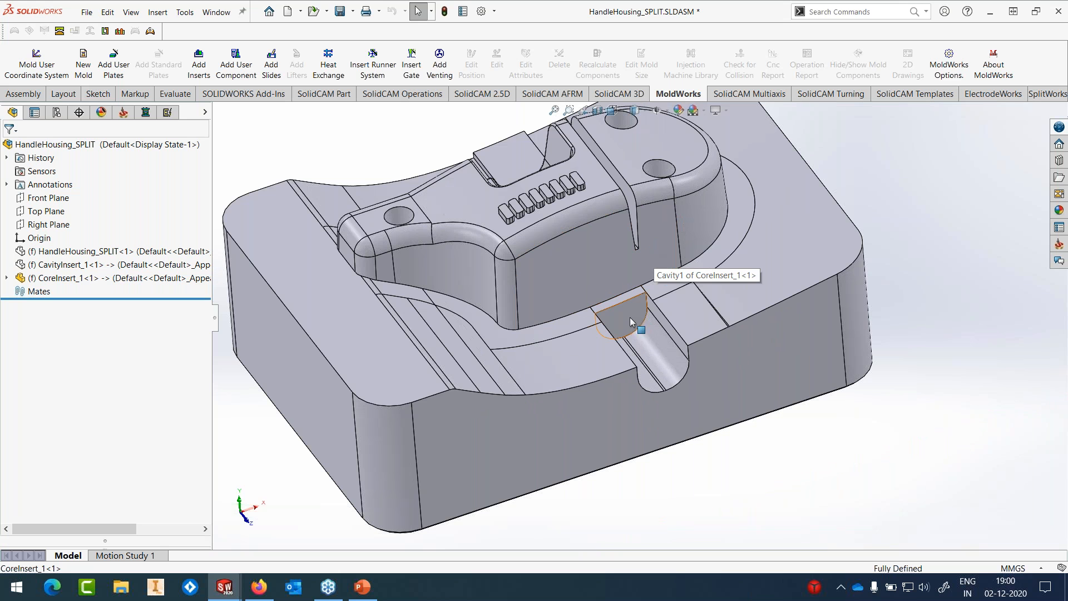
middle_drag(527, 333, 458, 425)
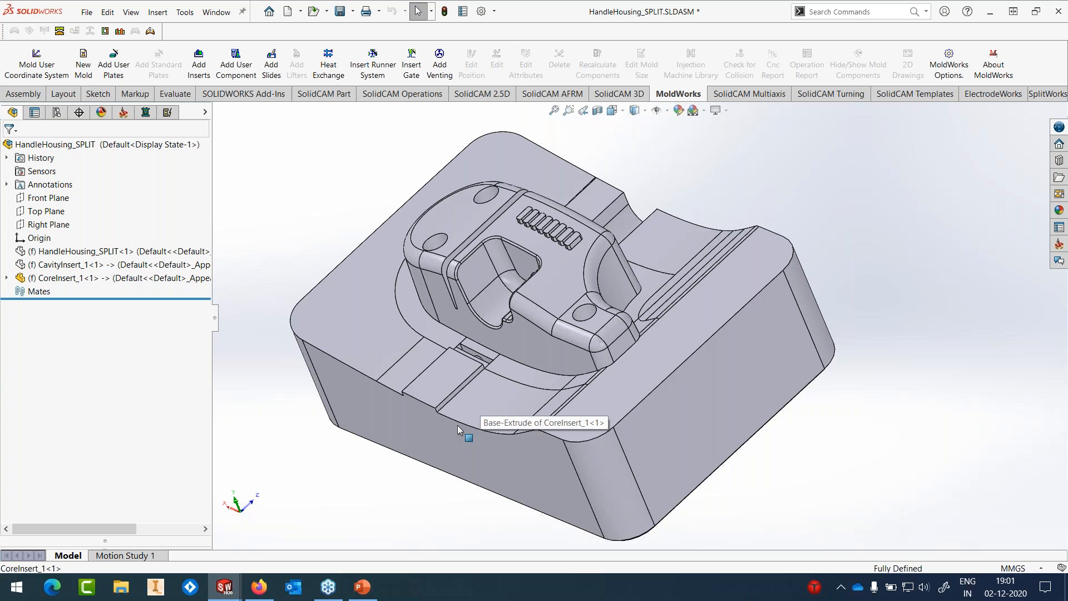
Step: Save the HandleHousing_SPLIT assembly together with the modified CoreInsert_1 part, and switch to HandleHousing_SPLIT.SLDPRT
scroll(458, 425, down, 1)
click(86, 12)
click(118, 146)
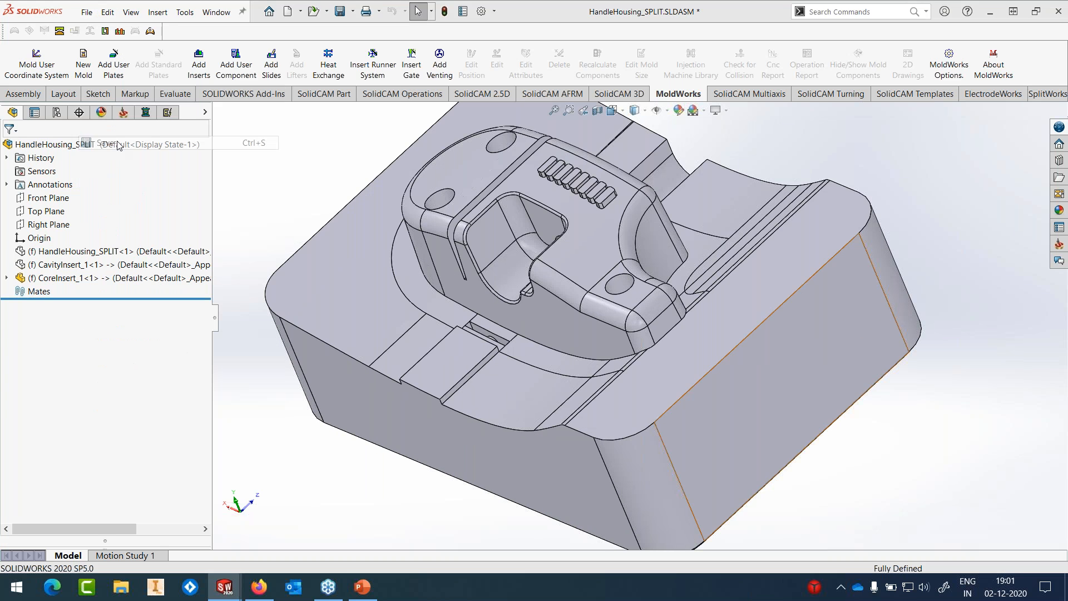
click(267, 235)
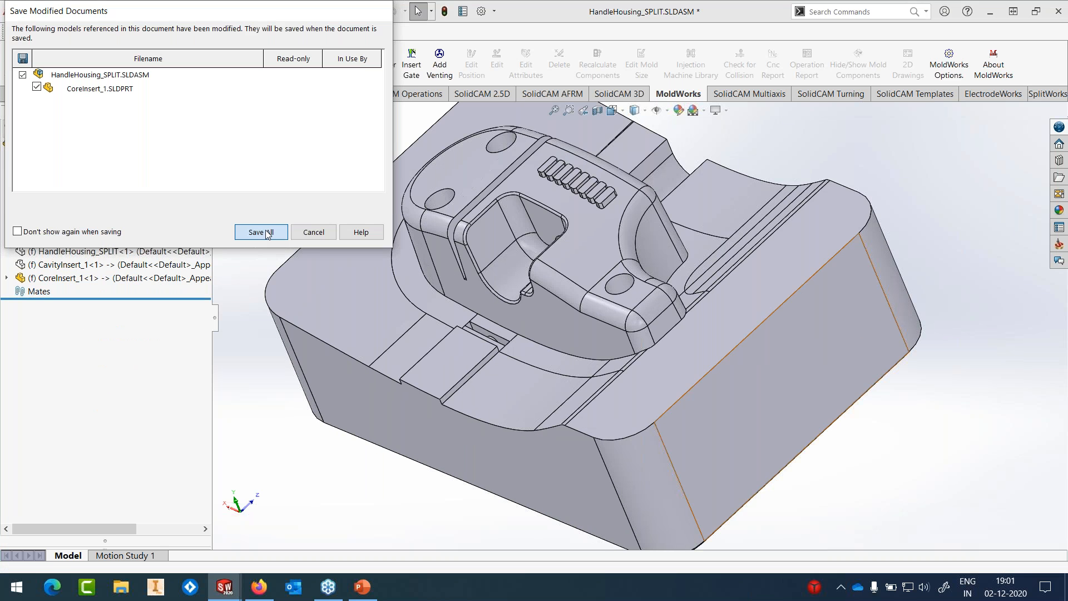
click(216, 12)
click(236, 157)
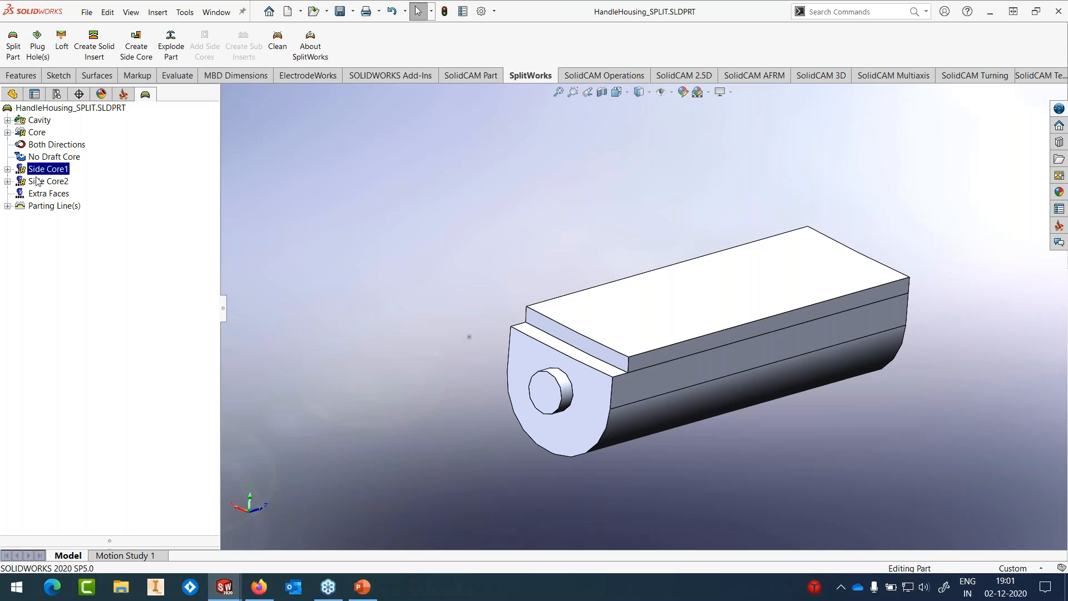
Step: Plug the round hole in Side Core2-Surface1 using its circular edge as the boundary loop
right_click(36, 181)
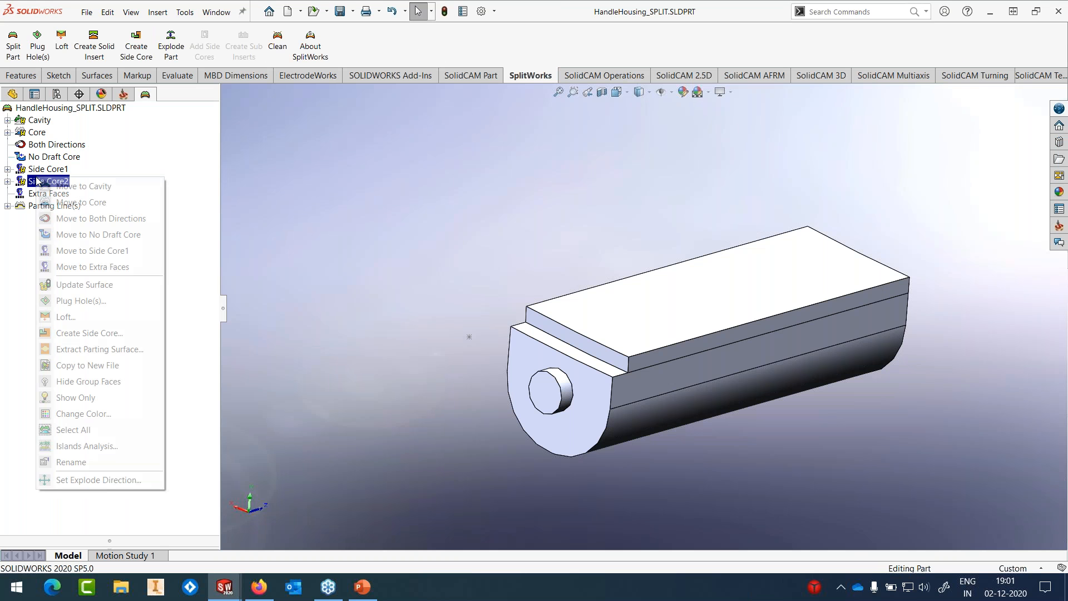
click(72, 301)
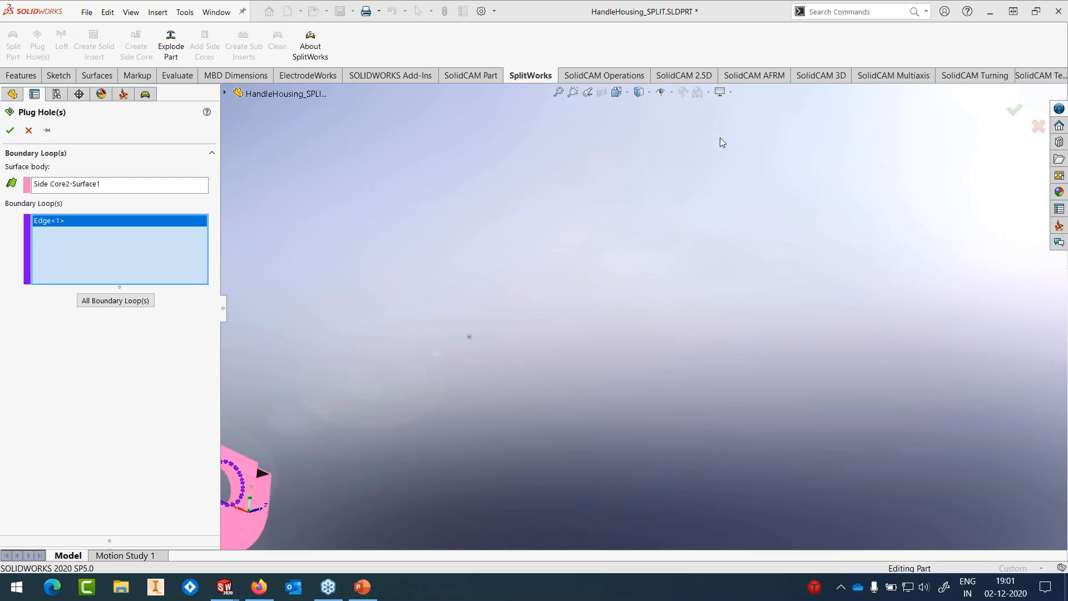
middle_drag(434, 365, 506, 340)
scroll(506, 341, down, 2)
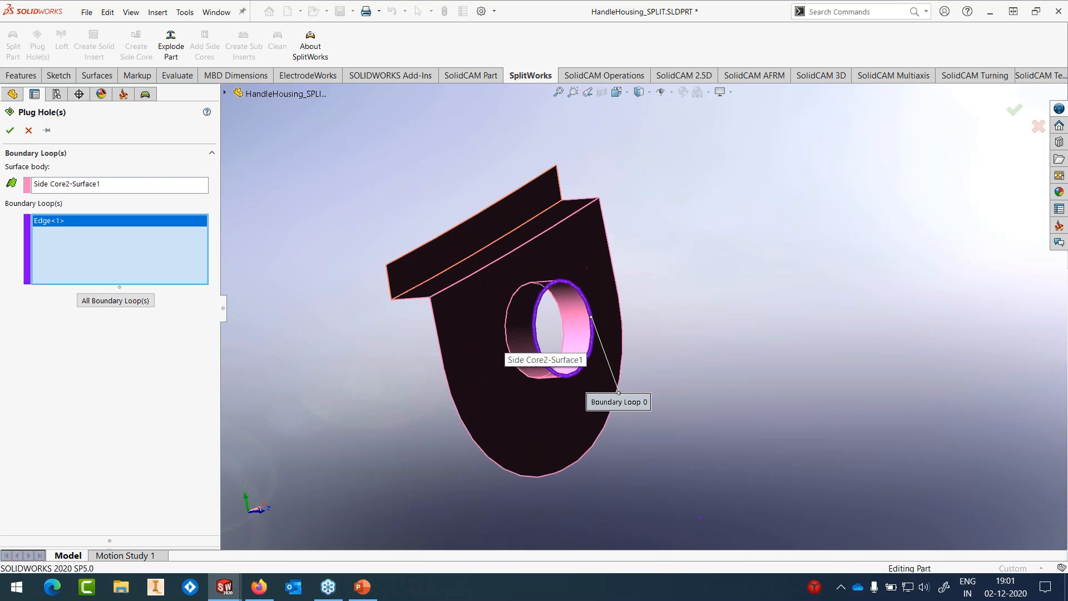
click(11, 131)
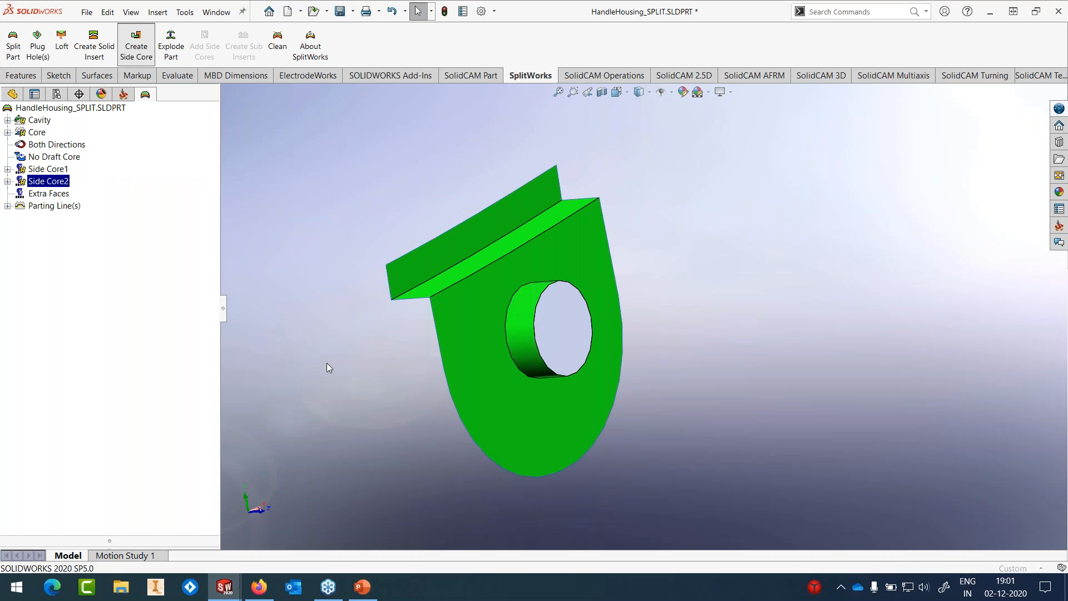
Step: Create a solid side core from the plugged Side Core2 surface, using the plug face as direction and a length of 75 mm
click(559, 342)
click(59, 284)
text(75)
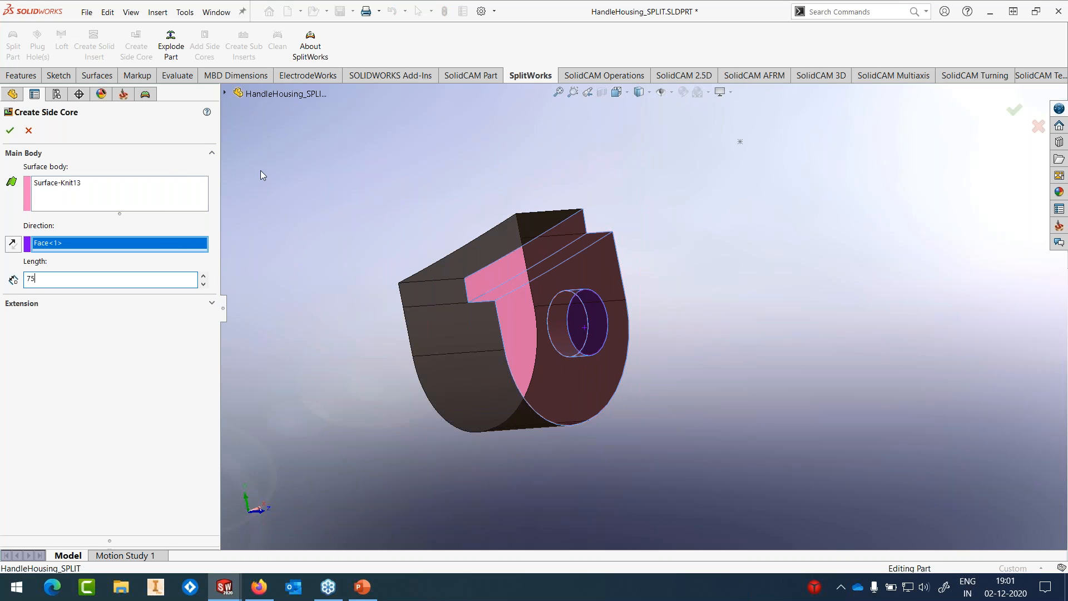
key(Return)
click(10, 132)
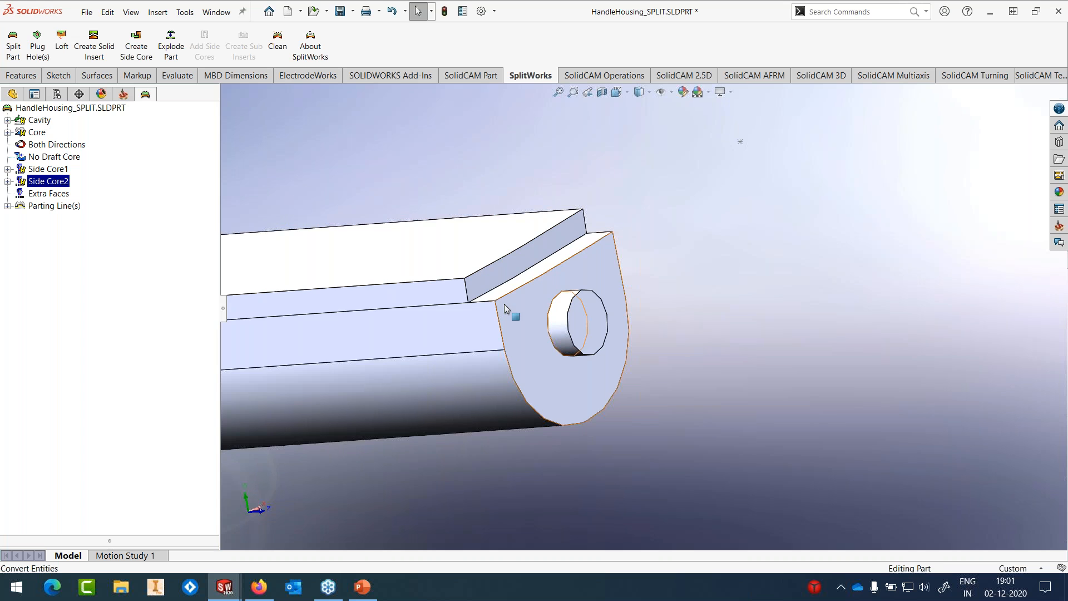
scroll(504, 304, up, 4)
middle_drag(509, 319, 499, 273)
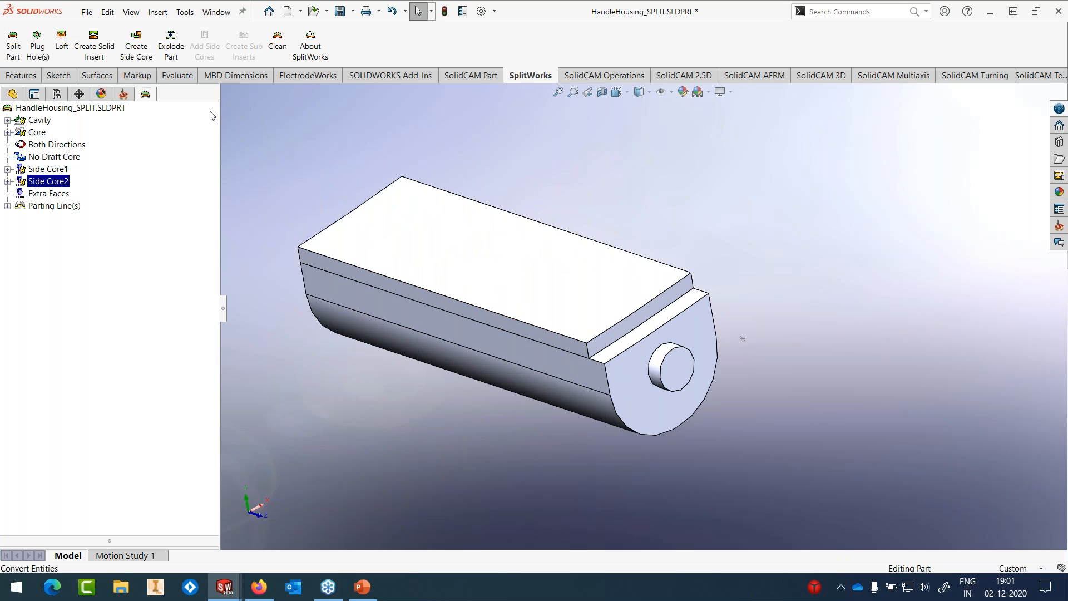
Step: Save the HandleHousing_SPLIT part and return to the HandleHousing_SPLIT.SLDASM assembly
click(87, 12)
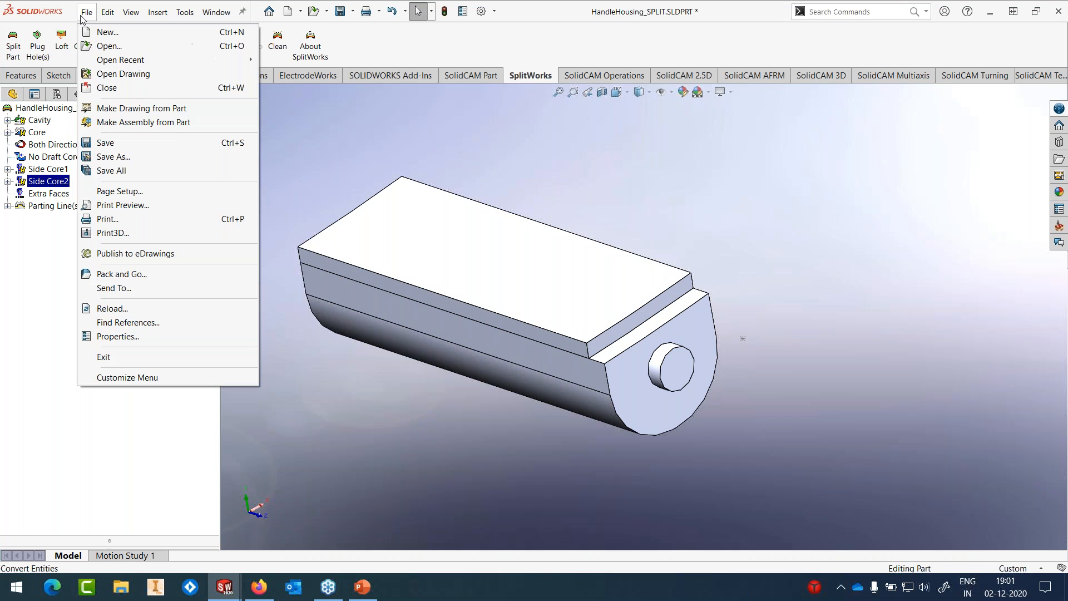
click(106, 143)
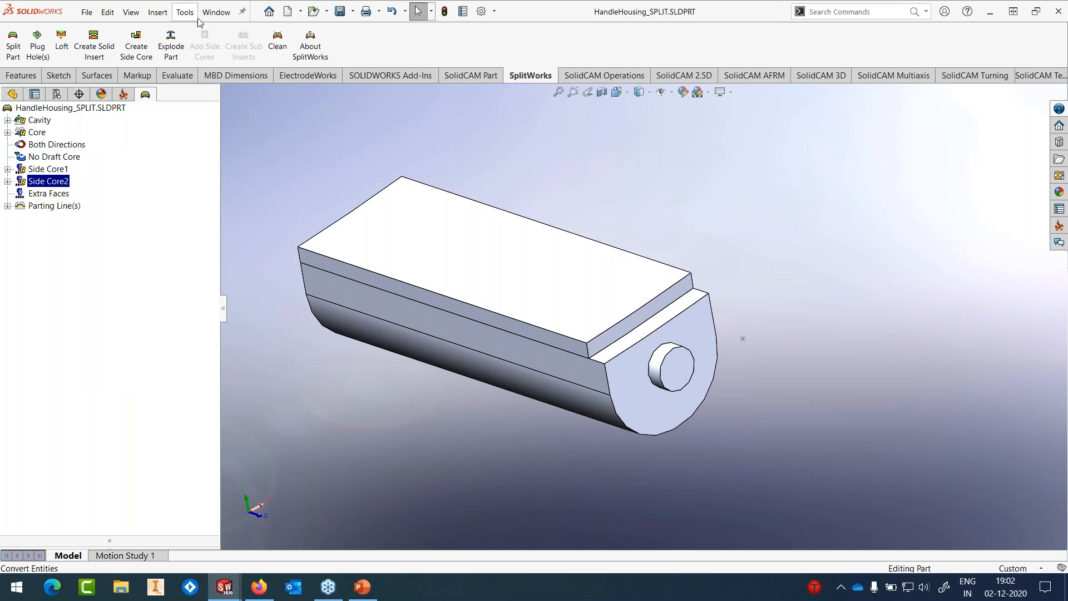
click(216, 12)
click(234, 170)
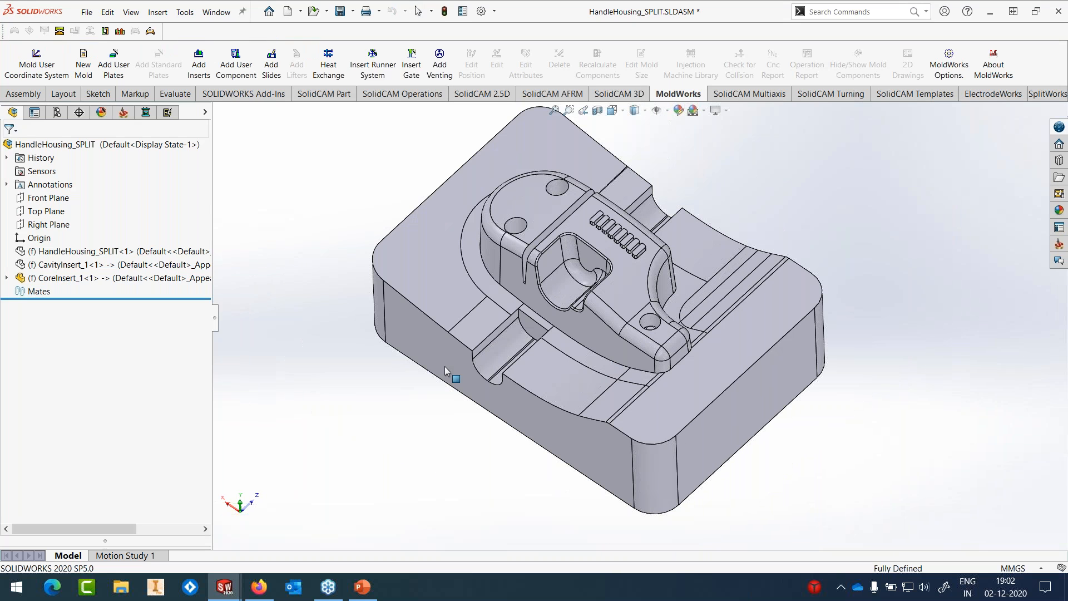
Step: Show the HandleHousing_SPLIT component and its hidden Boss-Extrude11 solid body so both side cores are displayed in the core insert
click(106, 251)
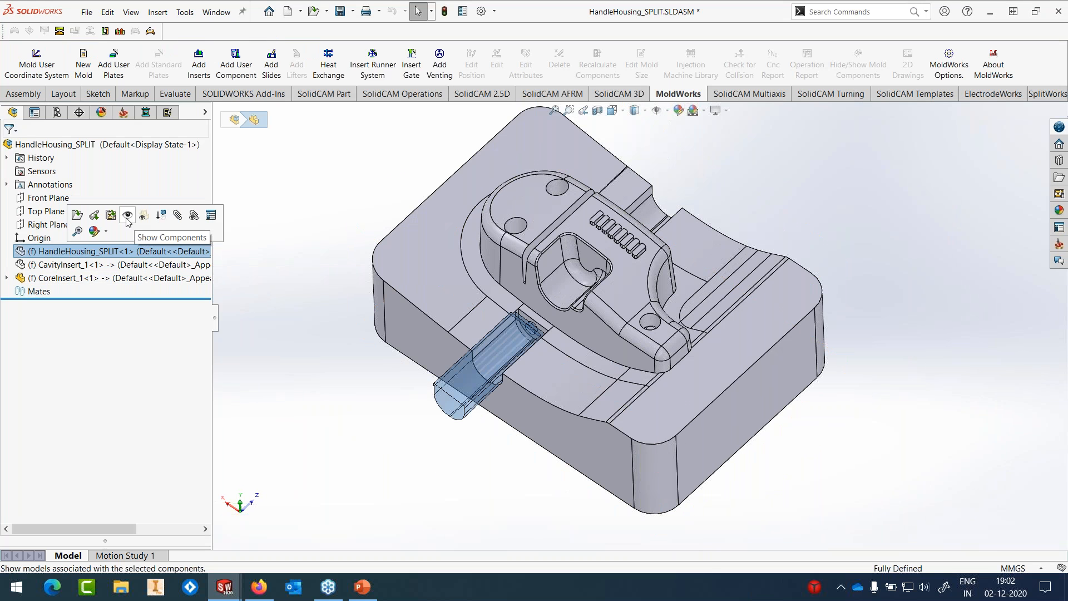
click(127, 215)
click(7, 252)
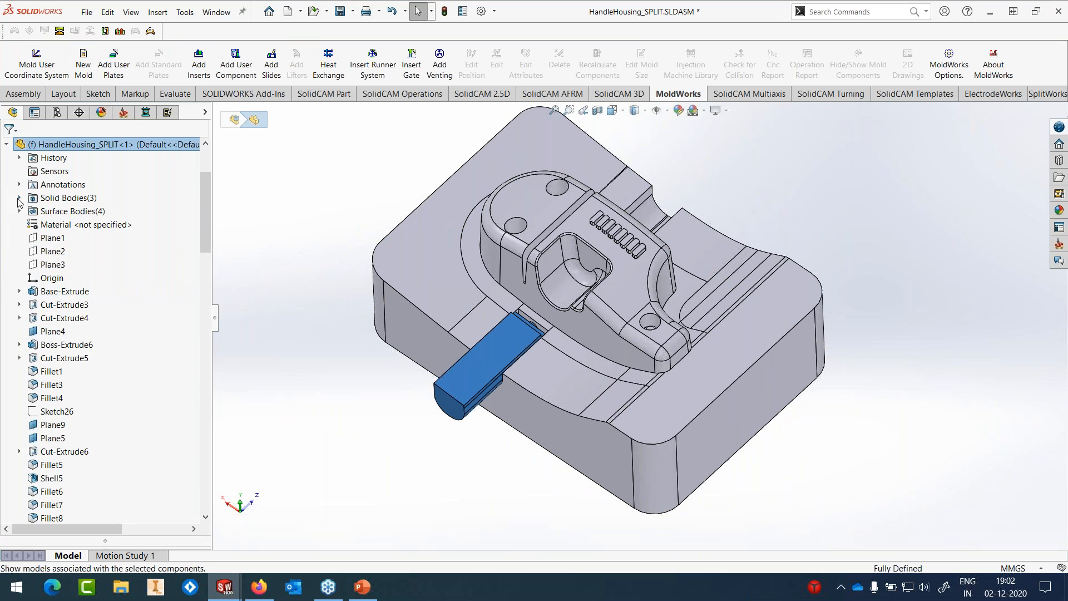
click(19, 198)
click(63, 225)
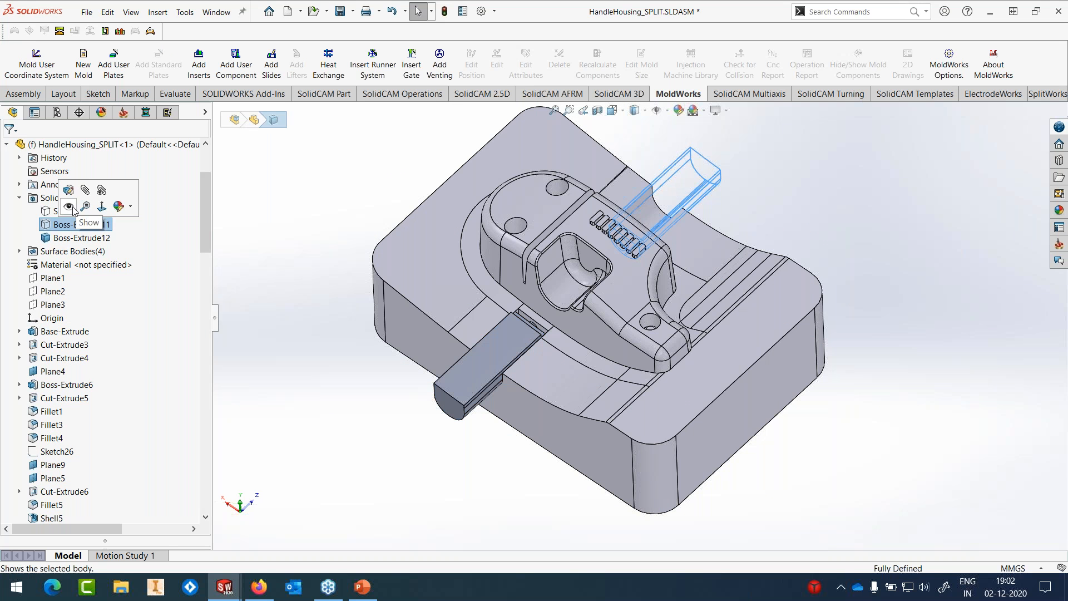
click(74, 211)
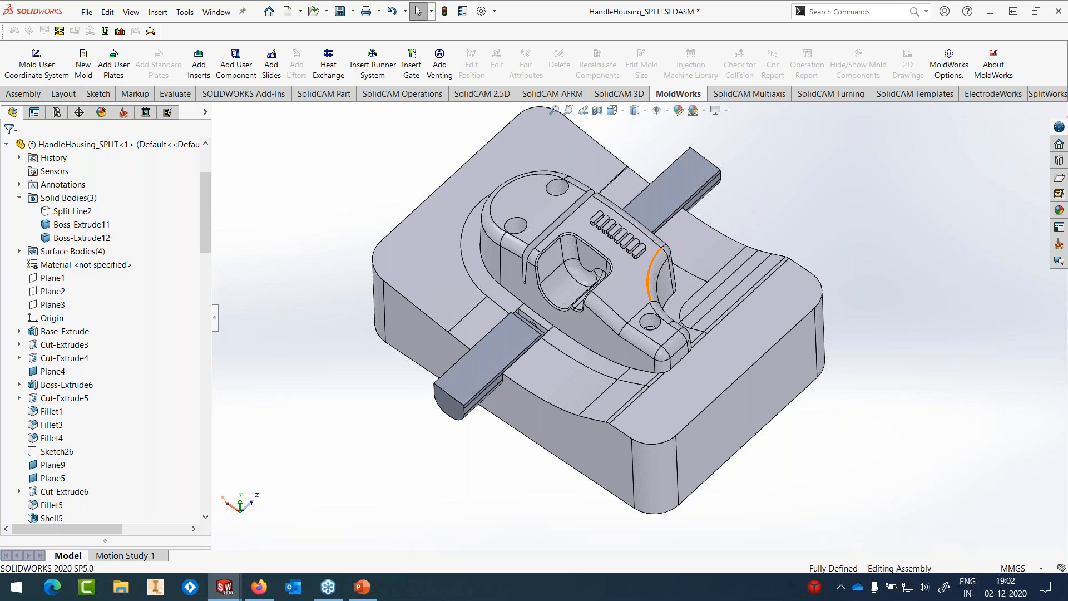
scroll(628, 287, down, 2)
middle_drag(626, 283, 624, 255)
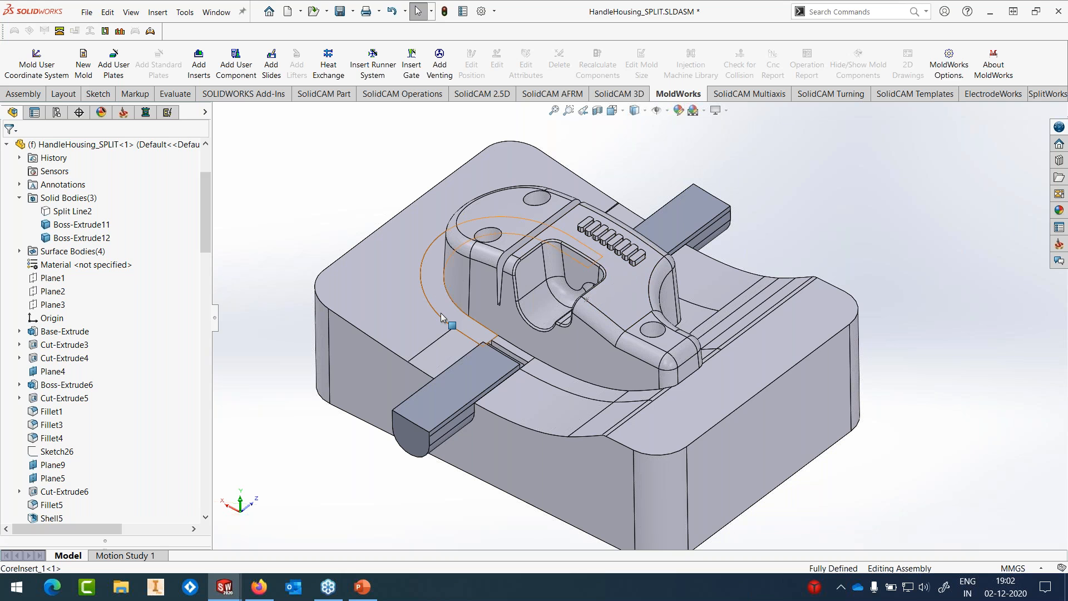
Step: Edit the HandleHousing_SPLIT part in context and create a plane coincident with the CoreInsert_1 side face crossed by the Boss-Extrude12 side core
click(473, 370)
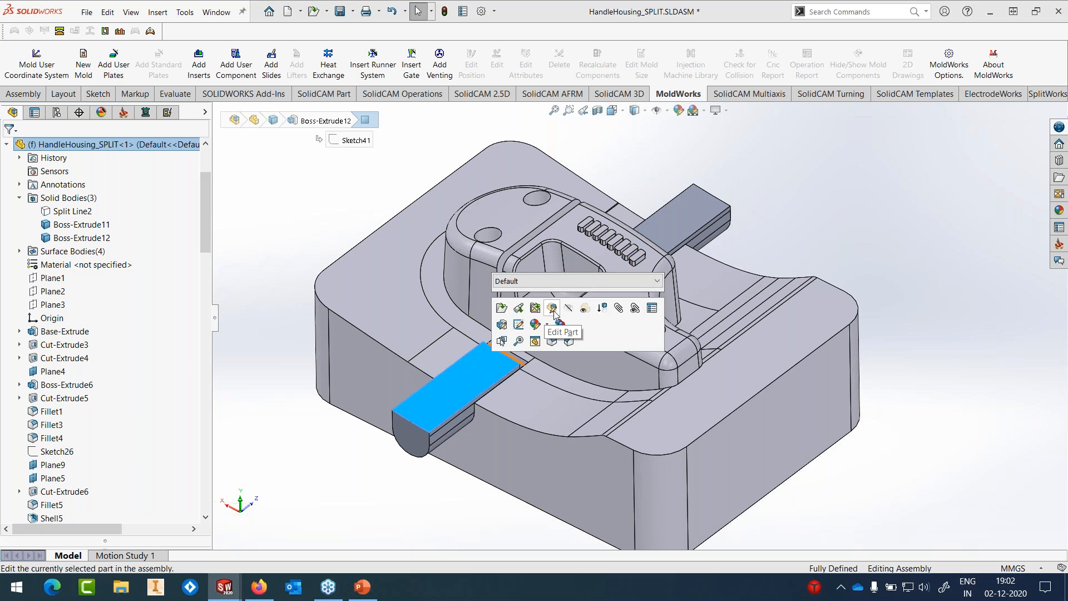
click(553, 309)
click(157, 12)
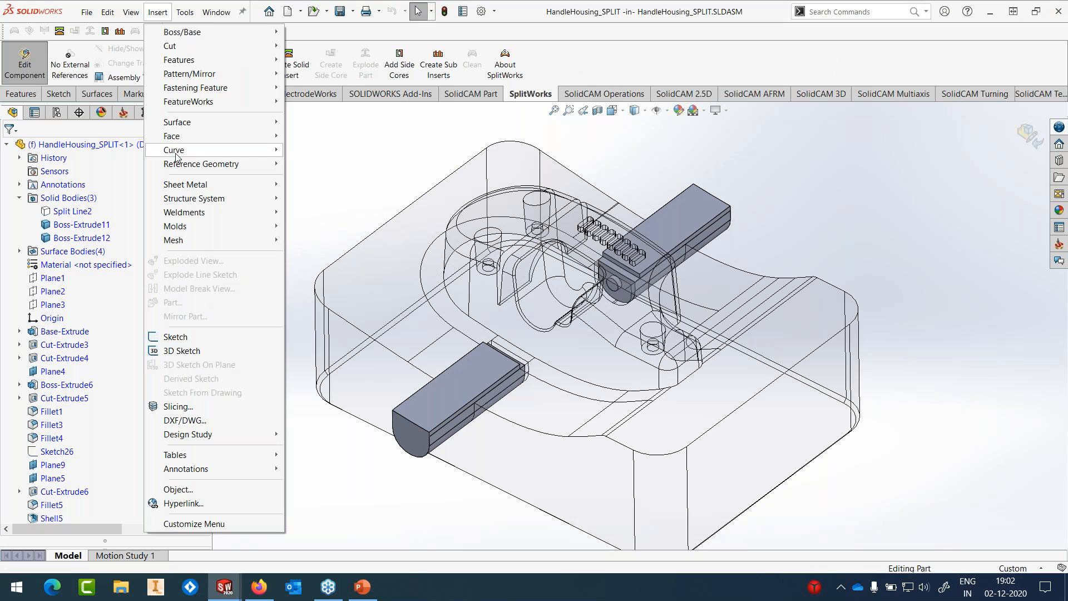
mouse_move(189, 163)
click(306, 162)
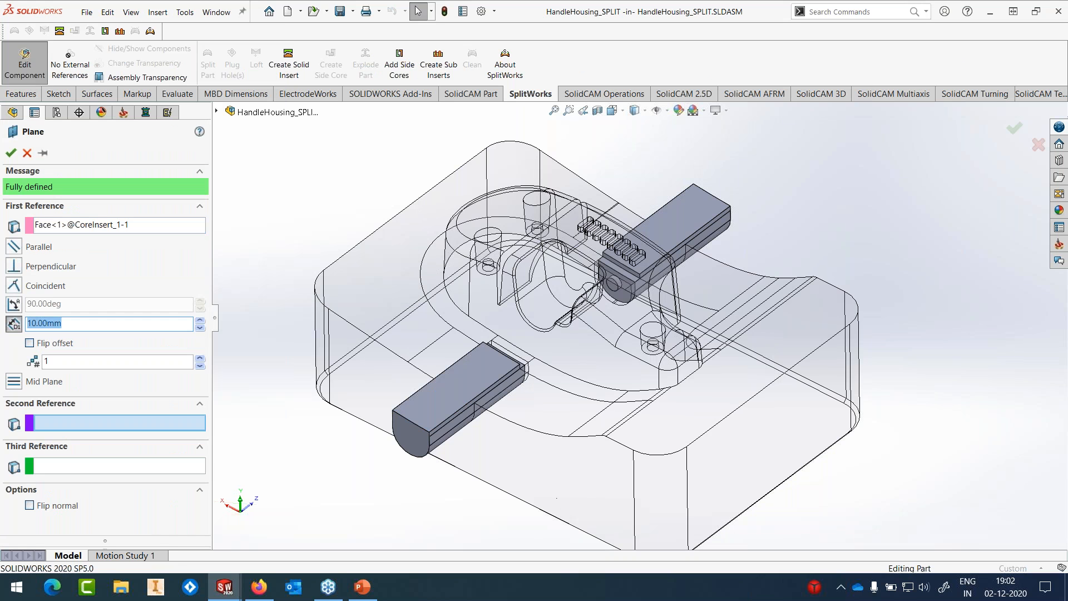
click(14, 286)
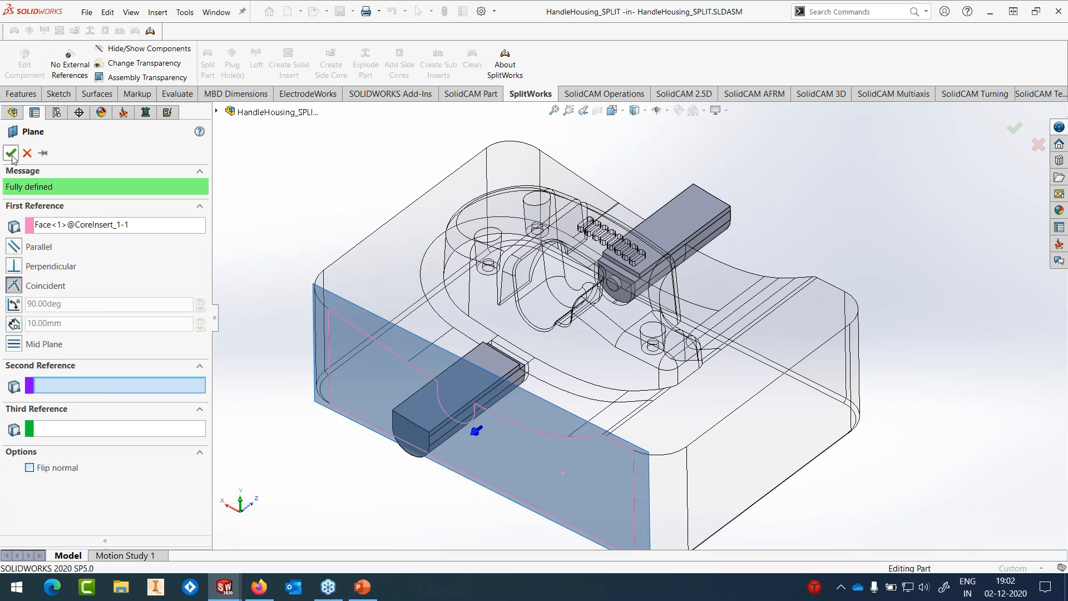
key(Return)
Step: Cut only the Boss-Extrude12 side core with the new plane, removing the portion that protrudes beyond the core insert
click(157, 12)
mouse_move(167, 40)
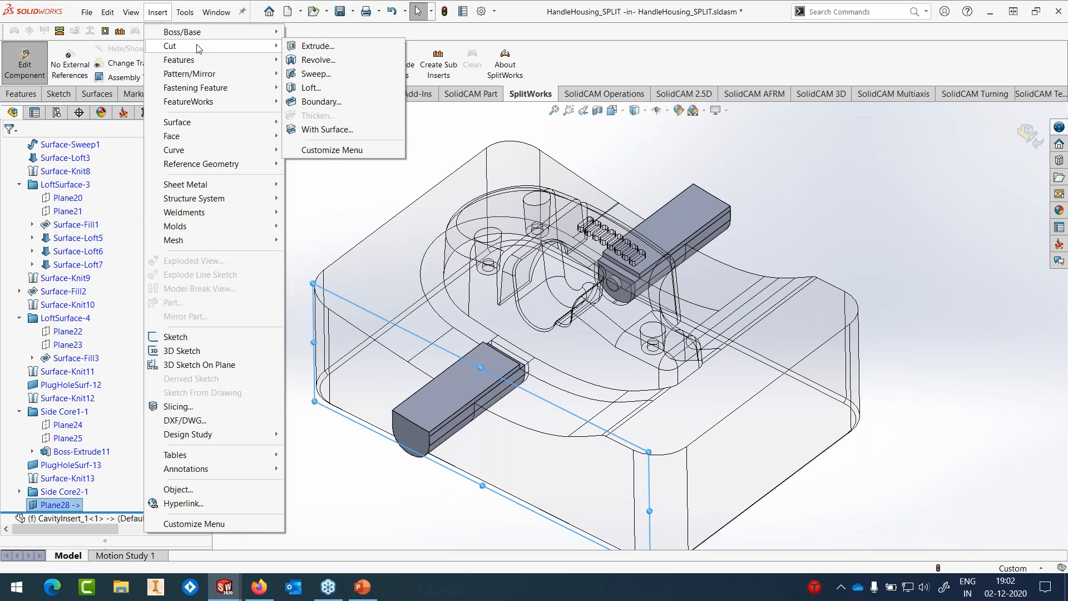
click(328, 130)
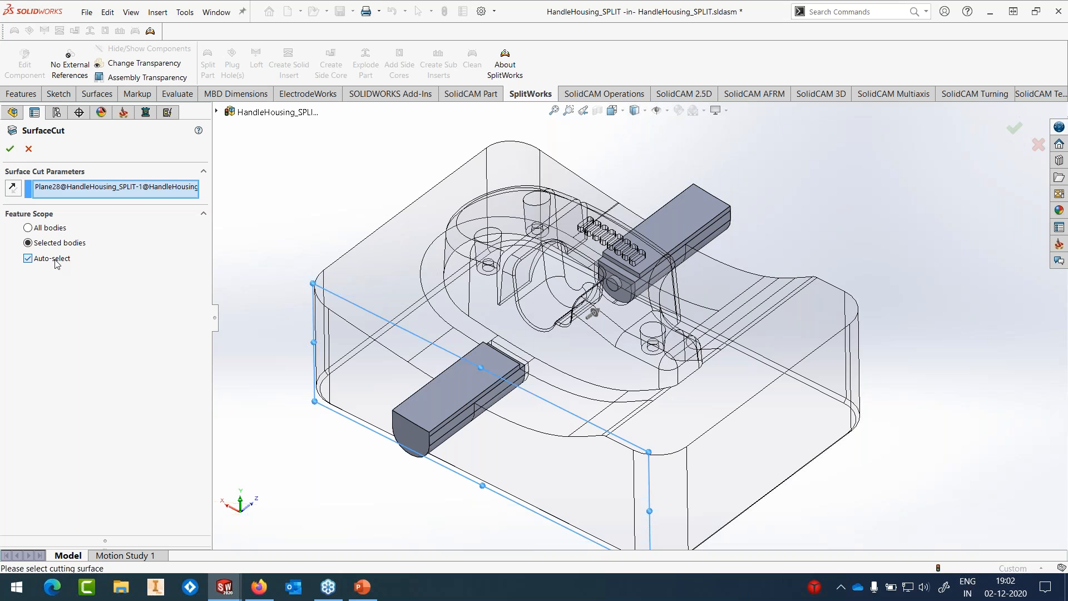
click(424, 419)
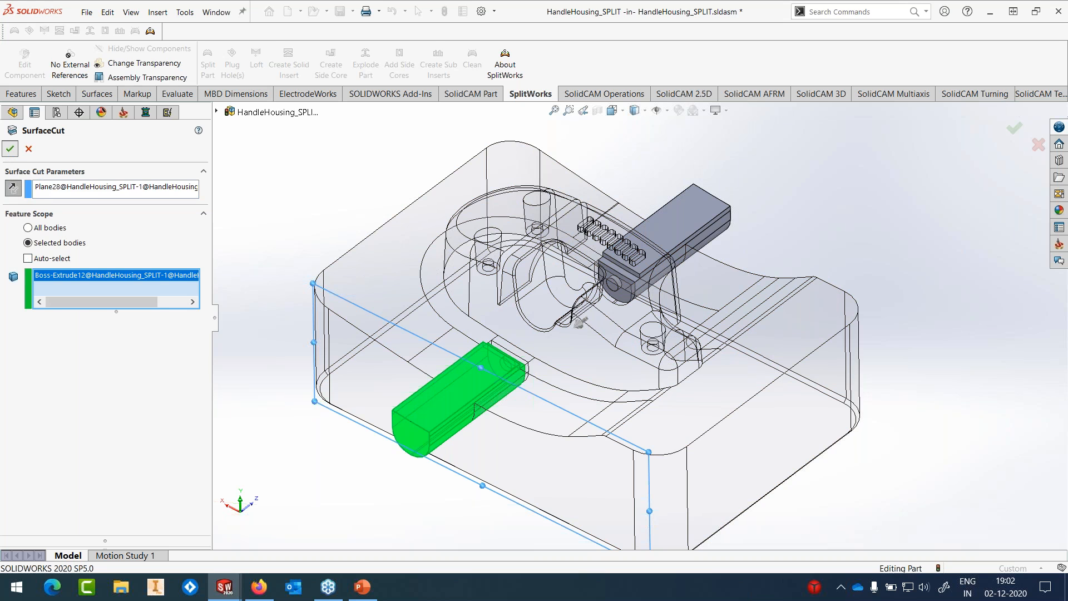
Step: Create another plane coincident with the opposite CoreInsert_1 side face, where the Boss-Extrude11 side core protrudes
middle_drag(791, 201, 704, 299)
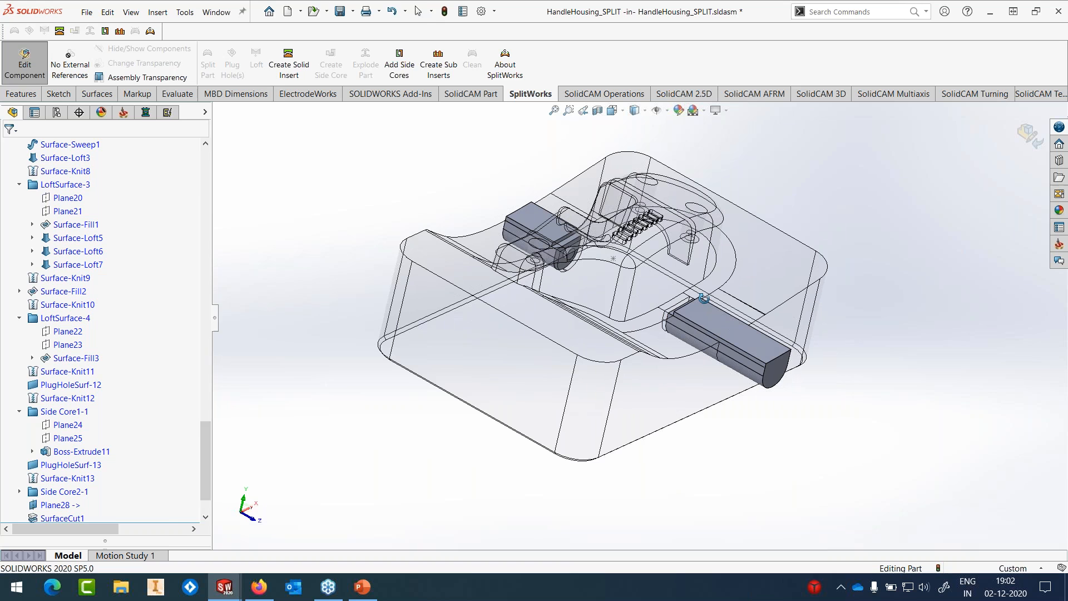
click(157, 12)
mouse_move(214, 161)
click(295, 164)
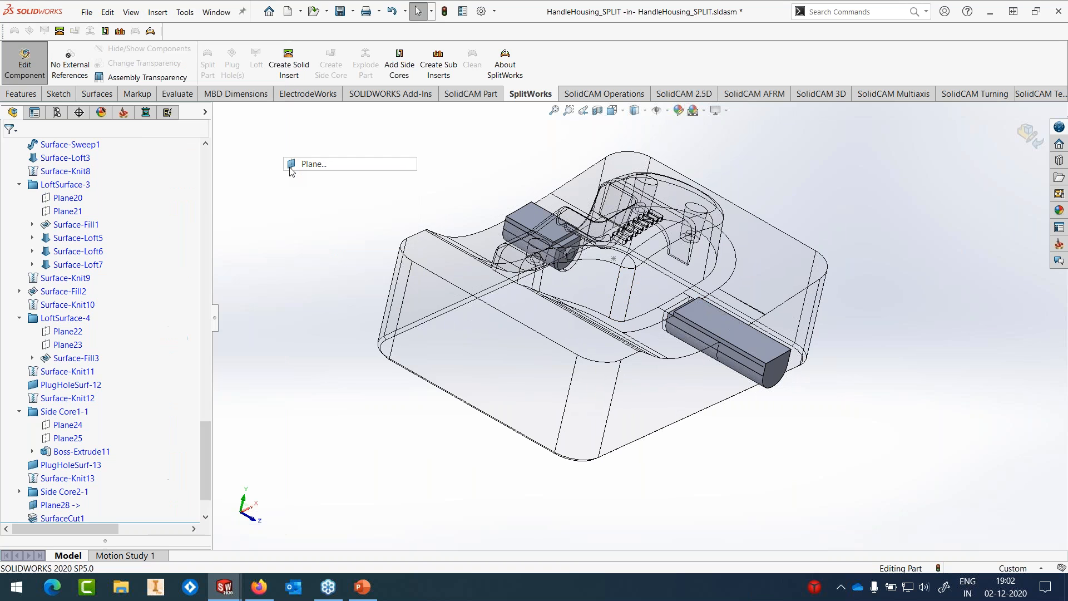
click(674, 392)
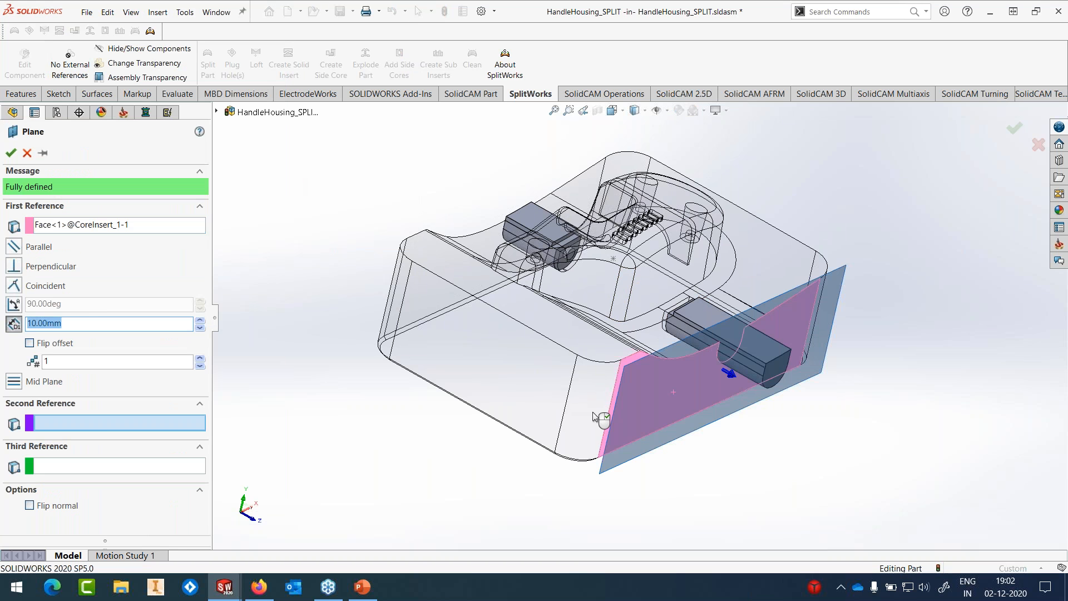
click(13, 286)
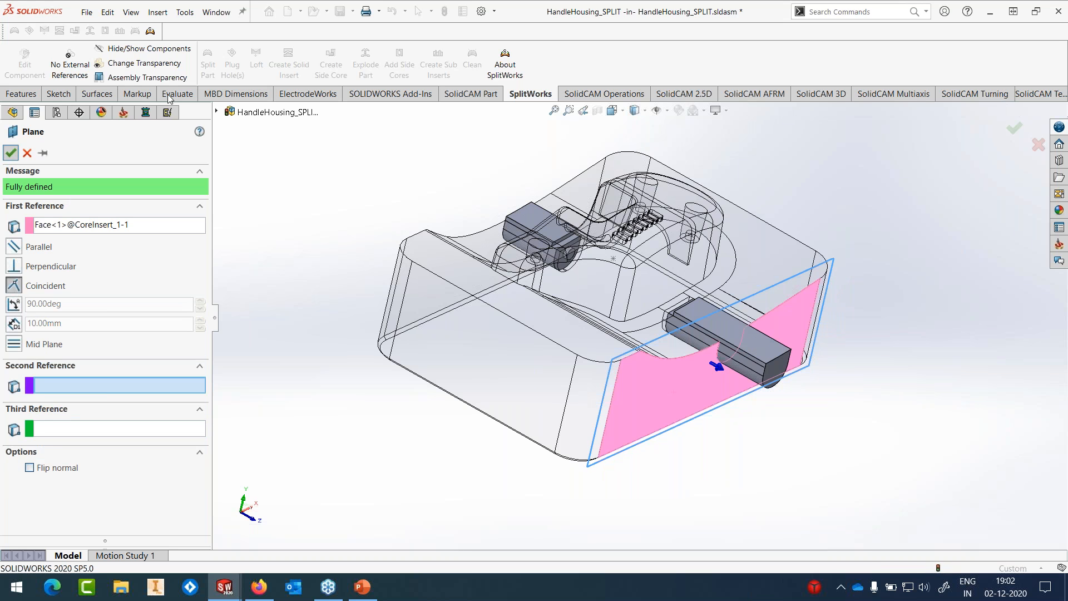
key(Return)
Step: Cut only the Boss-Extrude11 side core flush with the insert using the second plane, and return to assembly editing
click(158, 12)
mouse_move(222, 46)
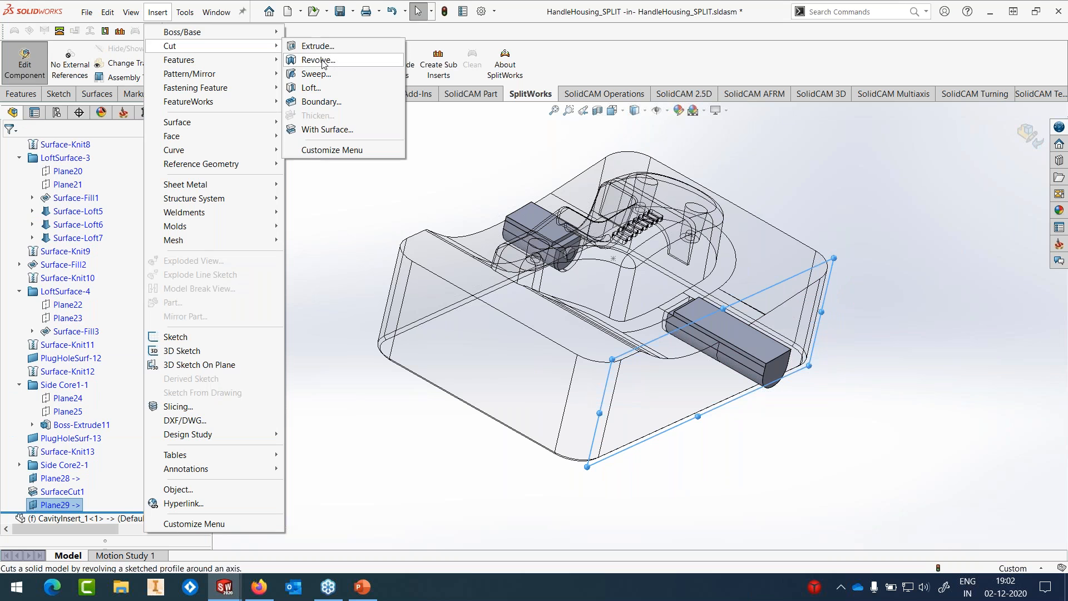
click(328, 129)
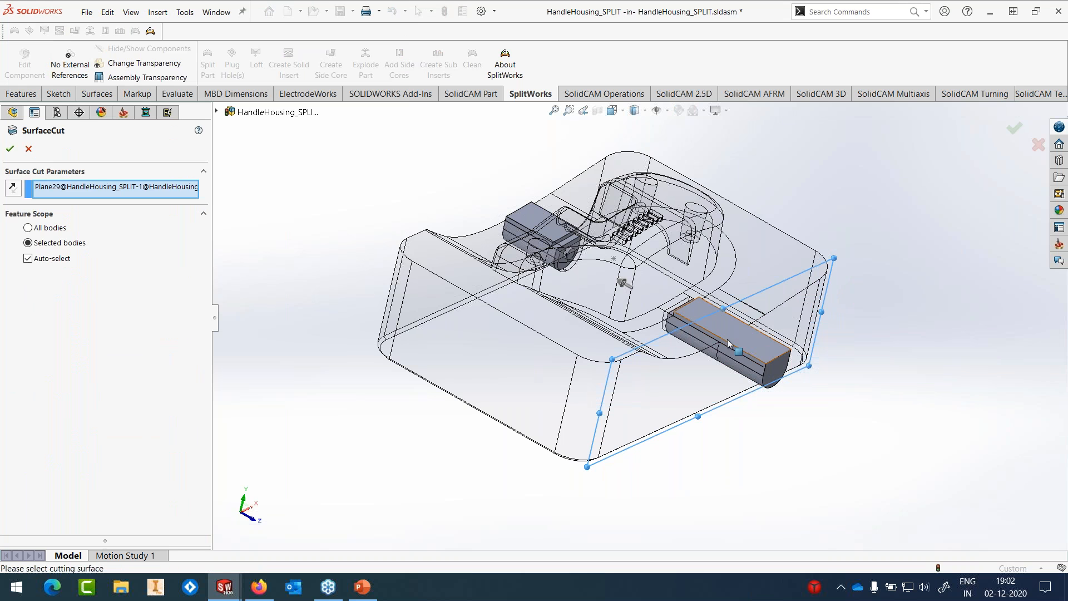
click(28, 258)
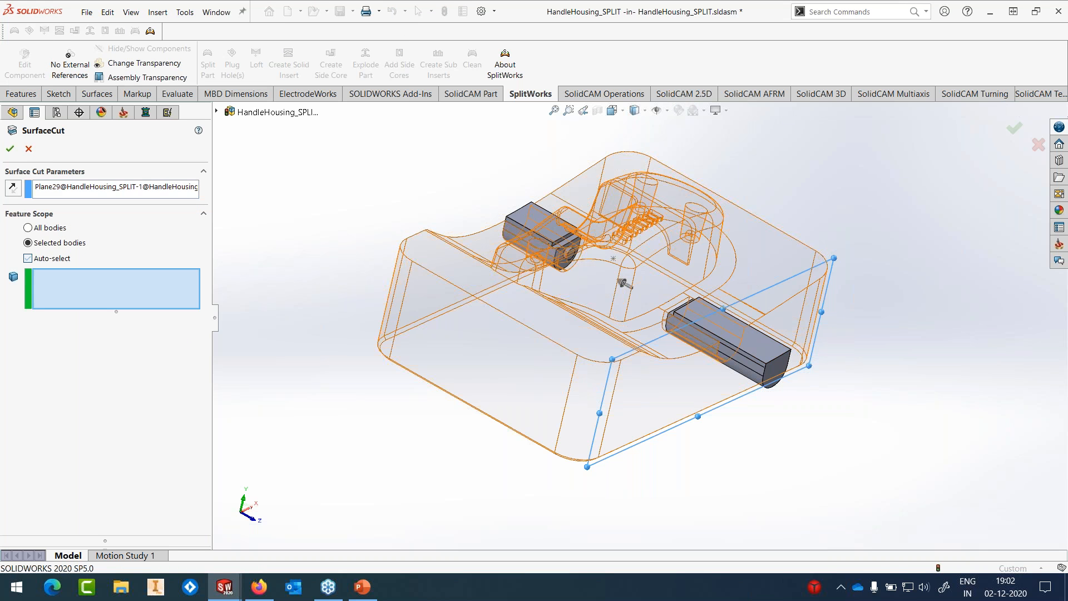
click(726, 343)
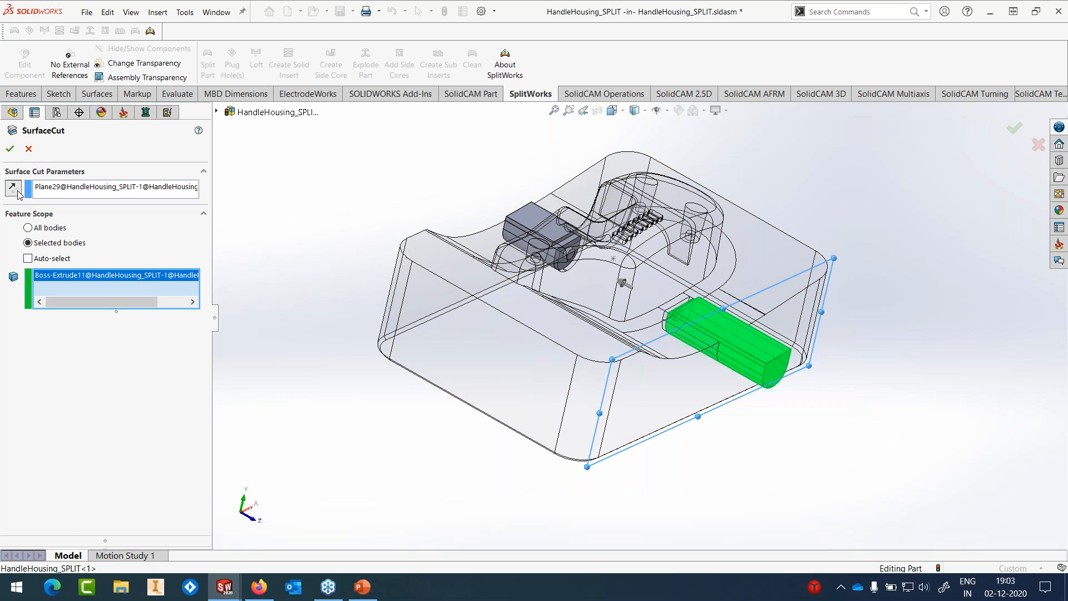
click(9, 149)
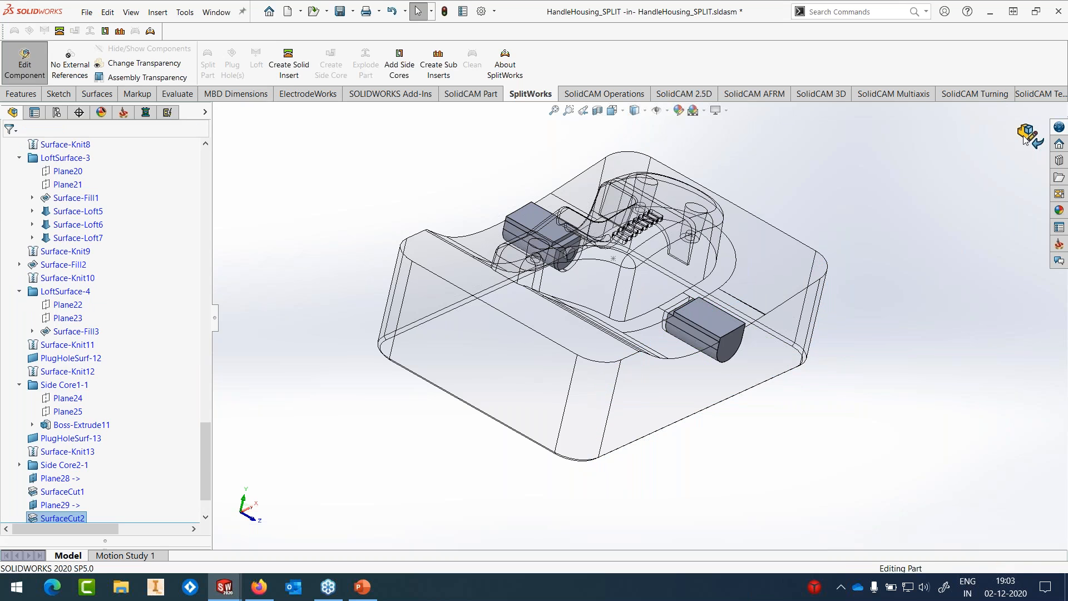
middle_drag(718, 245, 712, 259)
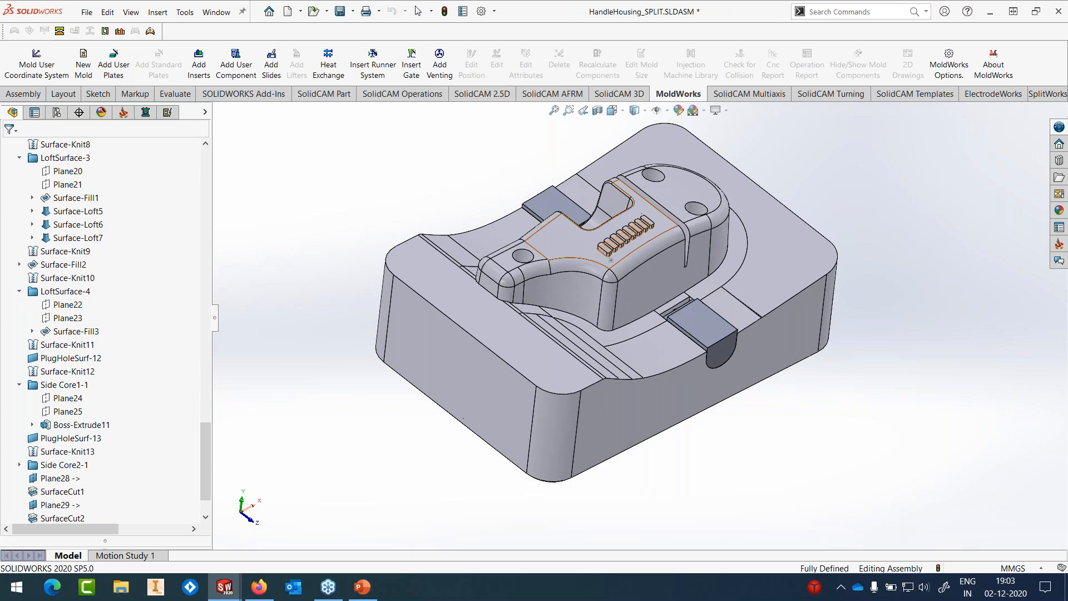
Step: Start adding side cores with SplitWorks and choose both trimmed side core bodies, SurfaceCut2 and SurfaceCut1, as the solid bodies
drag(205, 442, 206, 186)
click(6, 252)
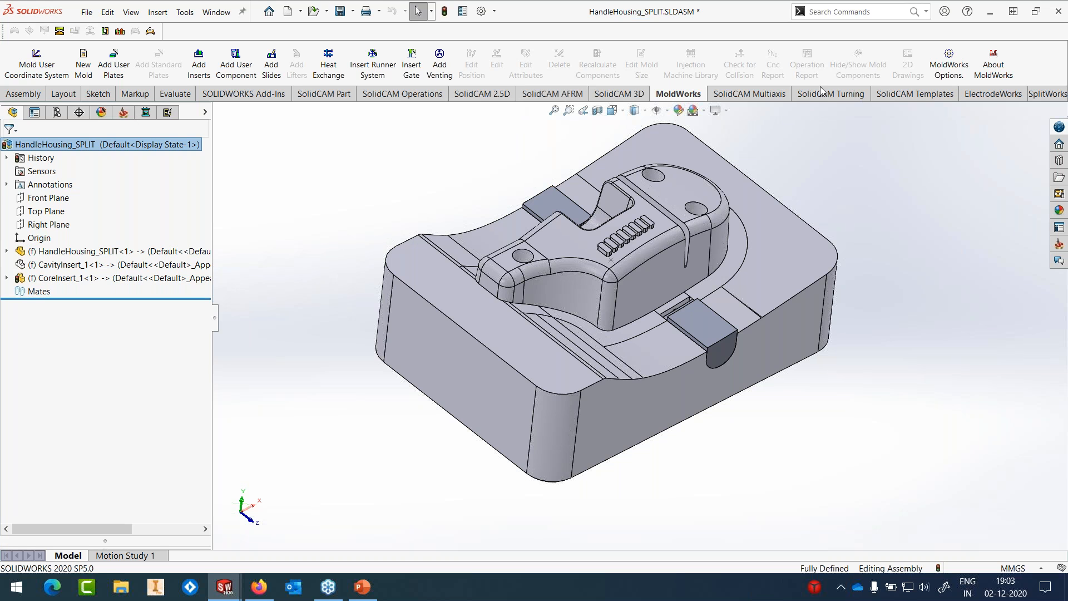
click(1048, 93)
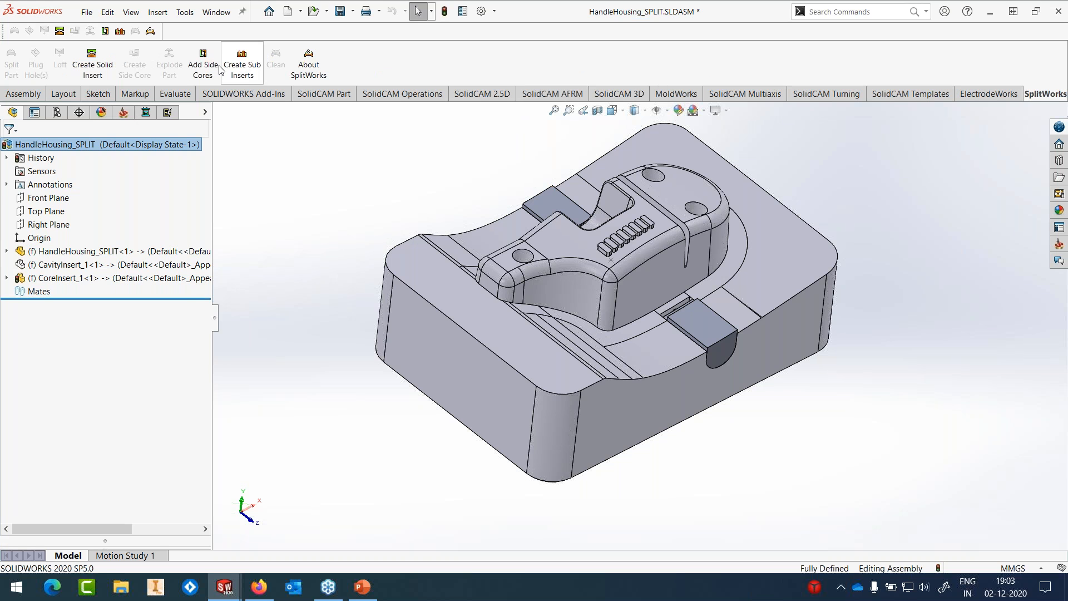
click(203, 64)
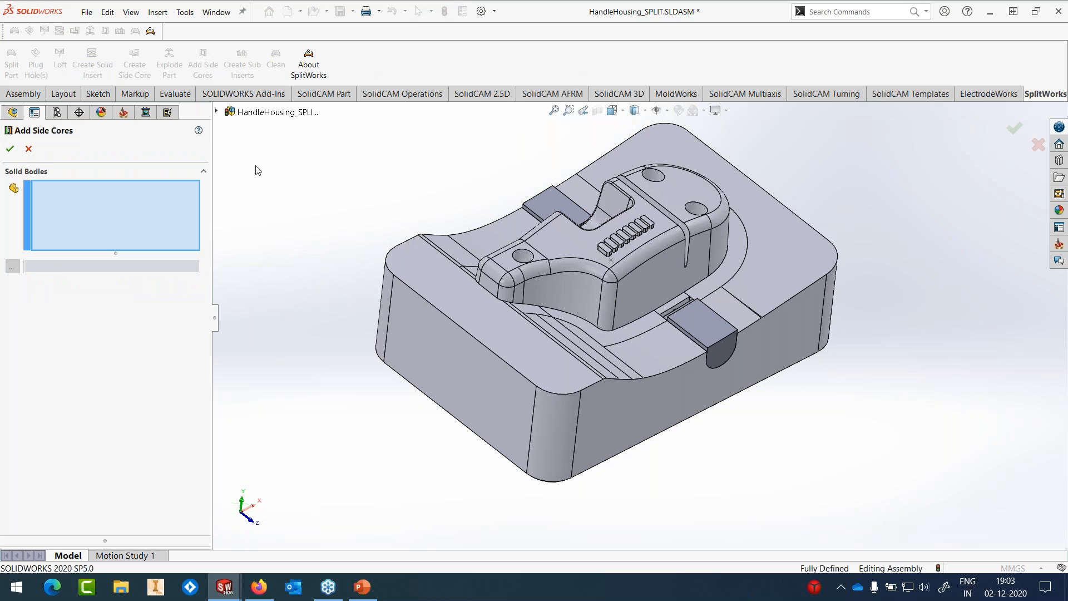
click(679, 323)
click(559, 205)
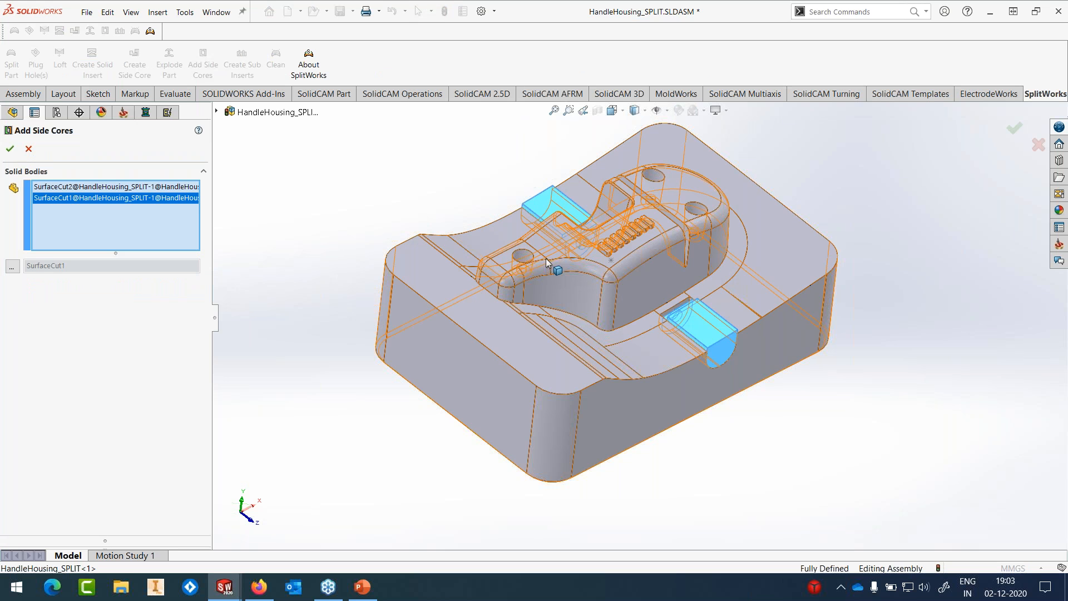
Step: Set the SurfaceCut2 body to be saved as a part file named SIDE CORE 1 in the WEBINAR 2DEC folder
click(61, 187)
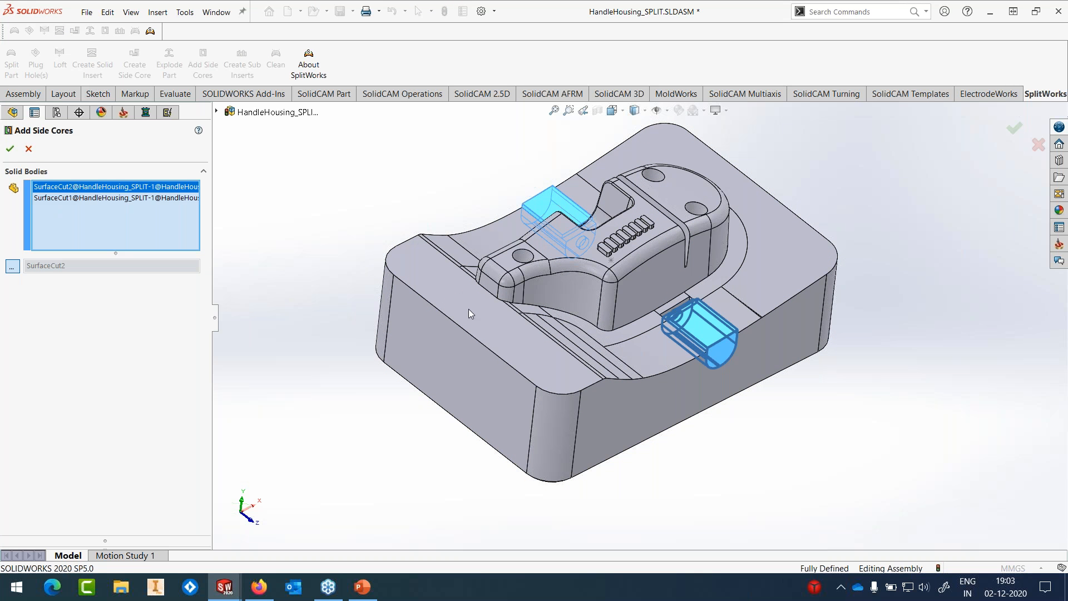
text(SIDE CORE 1)
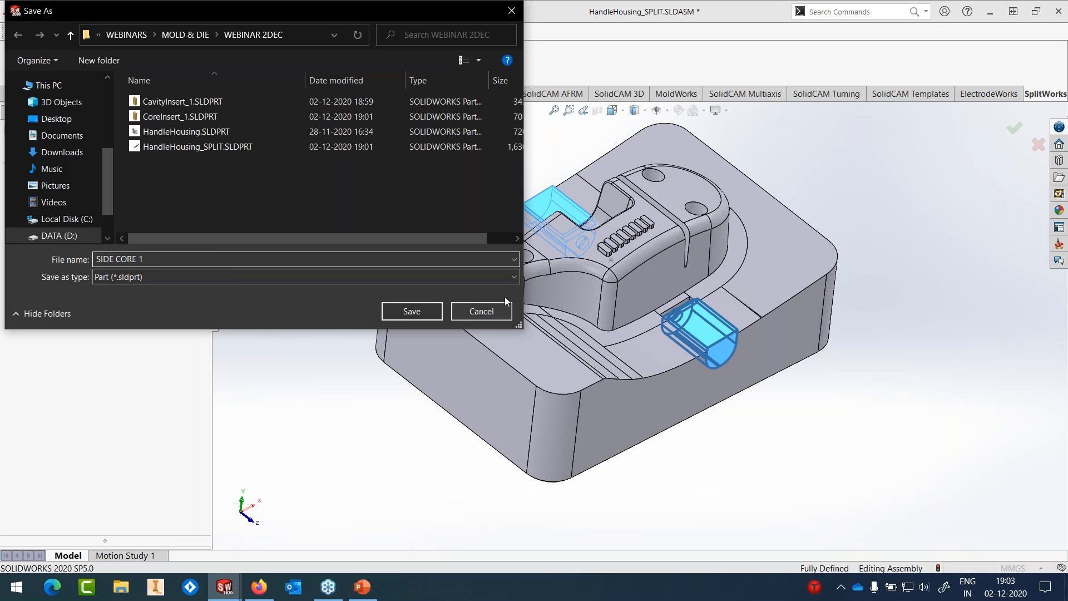
click(399, 310)
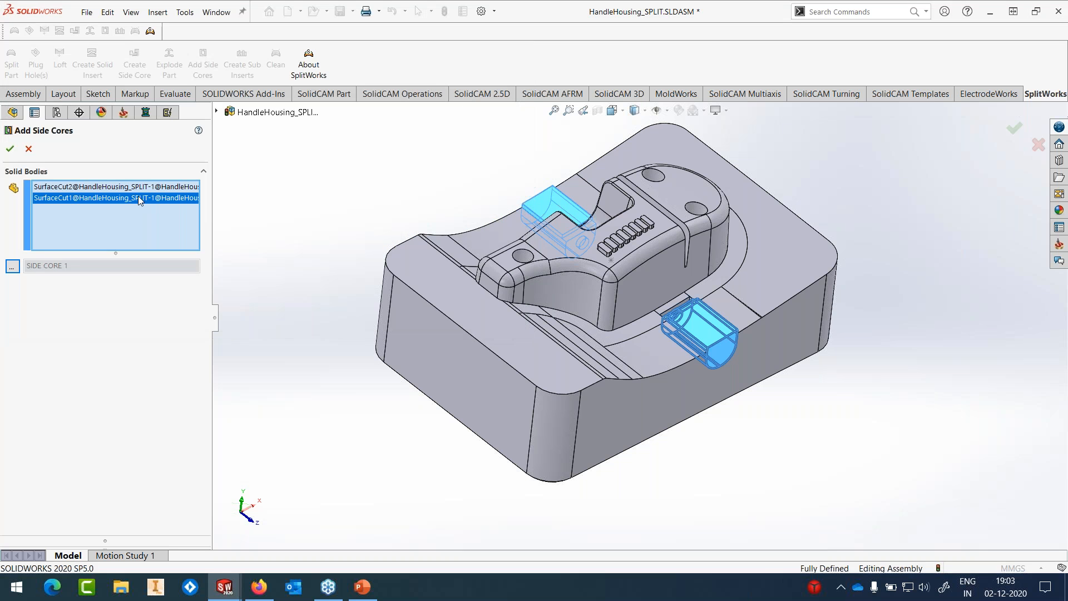
Step: Name the SurfaceCut1 body's part file SIDE CORE 2, create both side core components, and rebuild the assembly
click(140, 201)
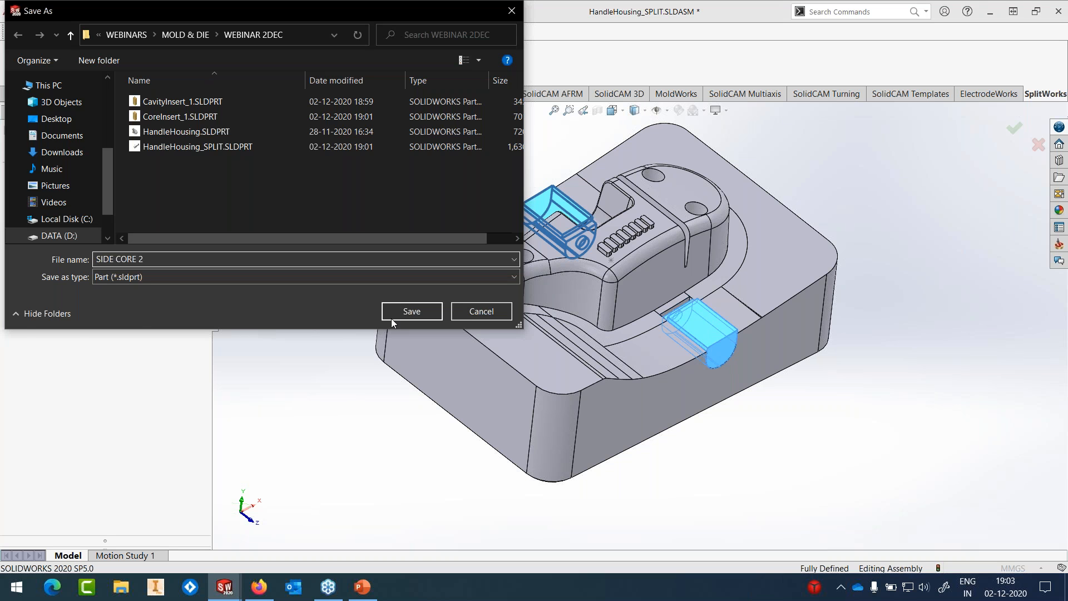
click(398, 313)
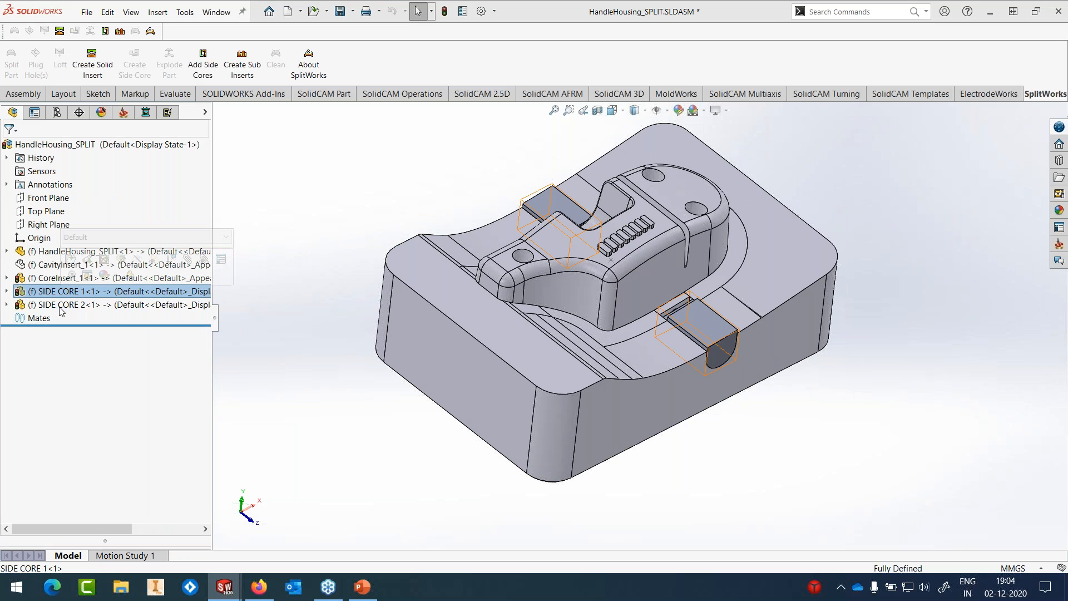
click(62, 305)
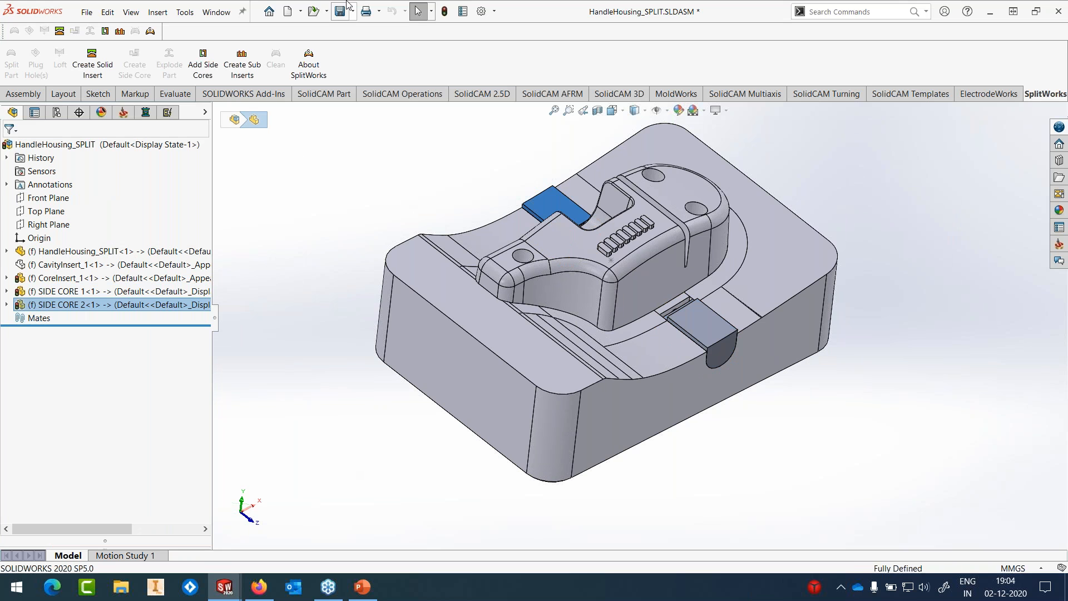
click(444, 11)
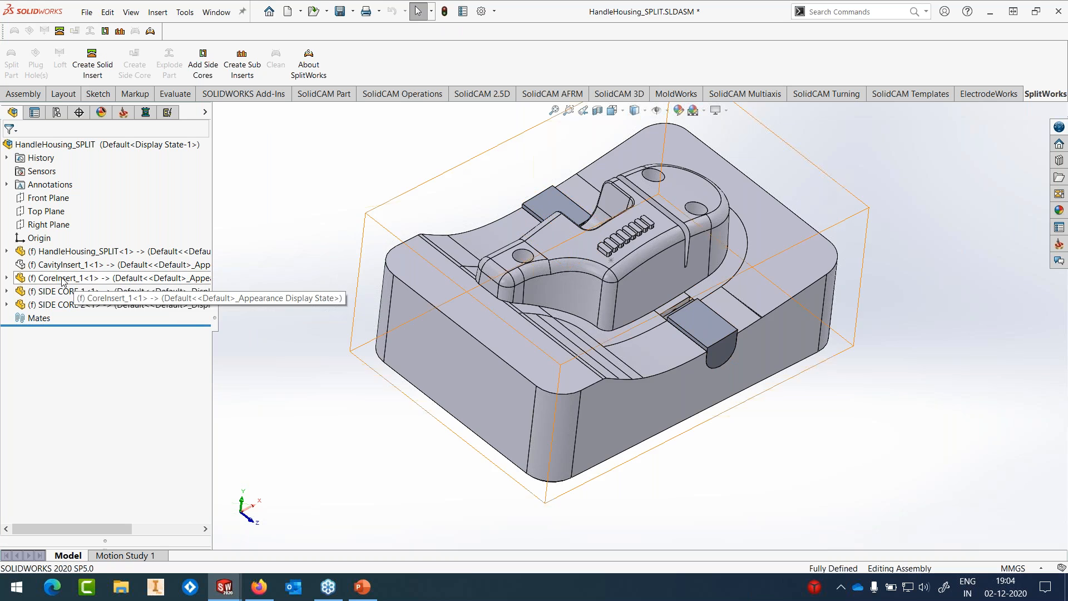
Step: Hide CoreInsert_1, SIDE CORE 1 and SIDE CORE 2, and show CavityInsert_1 to inspect its cavity side
click(100, 277)
shift+click(63, 305)
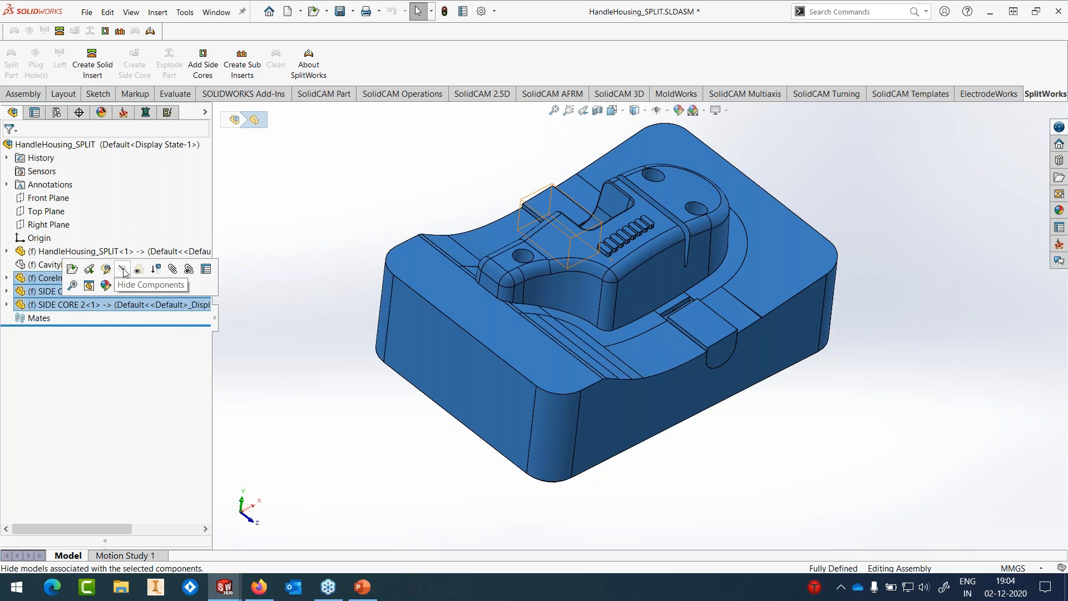
click(123, 271)
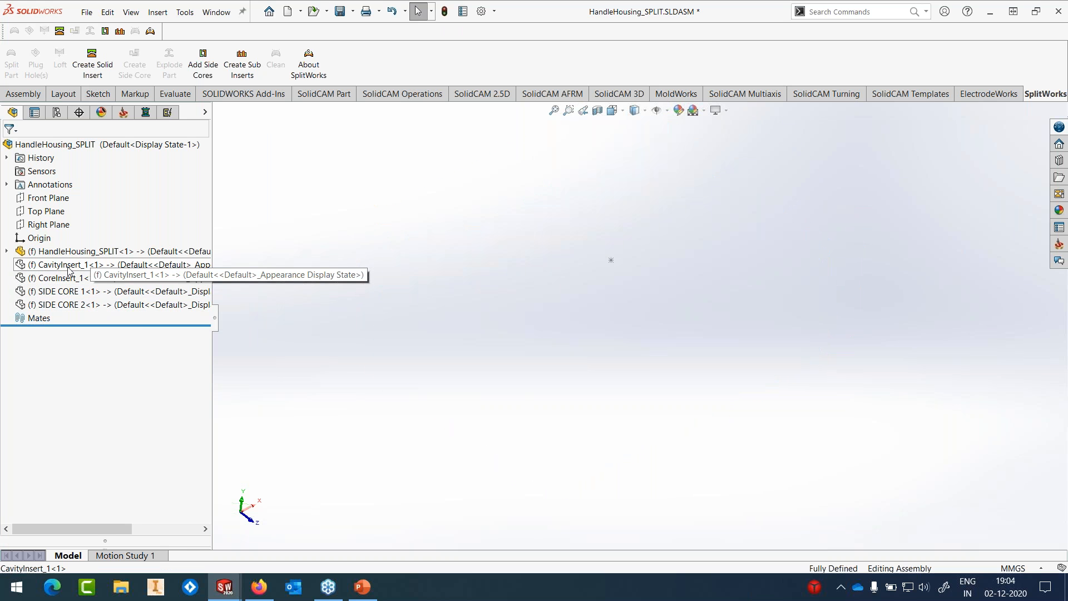
click(69, 267)
click(128, 234)
scroll(642, 316, up, 5)
middle_drag(660, 235, 655, 348)
scroll(640, 342, down, 2)
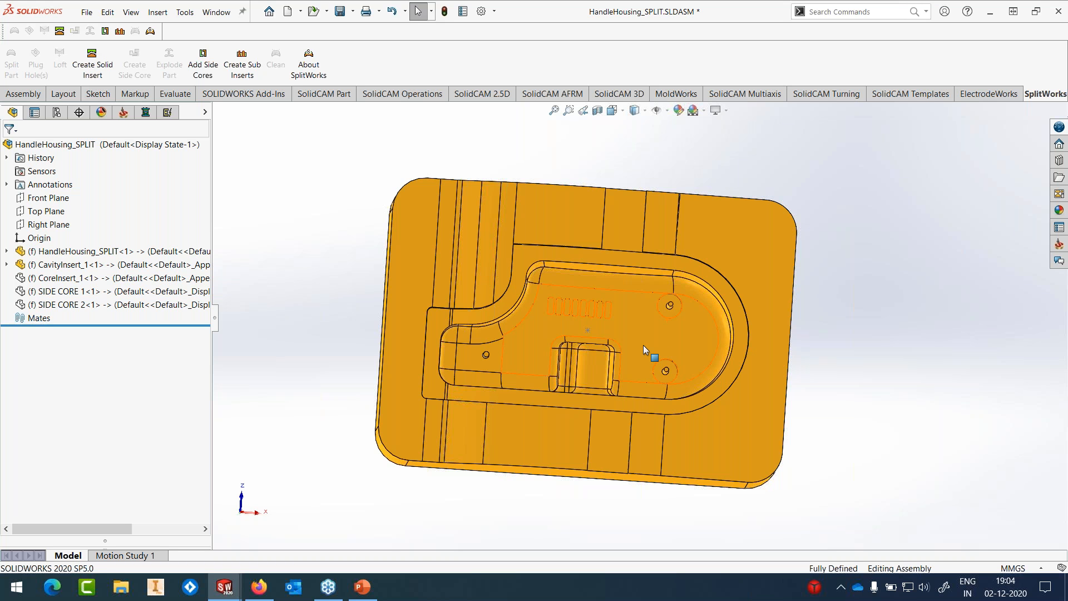
Step: Edit the cavity insert within the assembly and start a sketch on its flat underside, viewed face-on
middle_drag(643, 345, 667, 309)
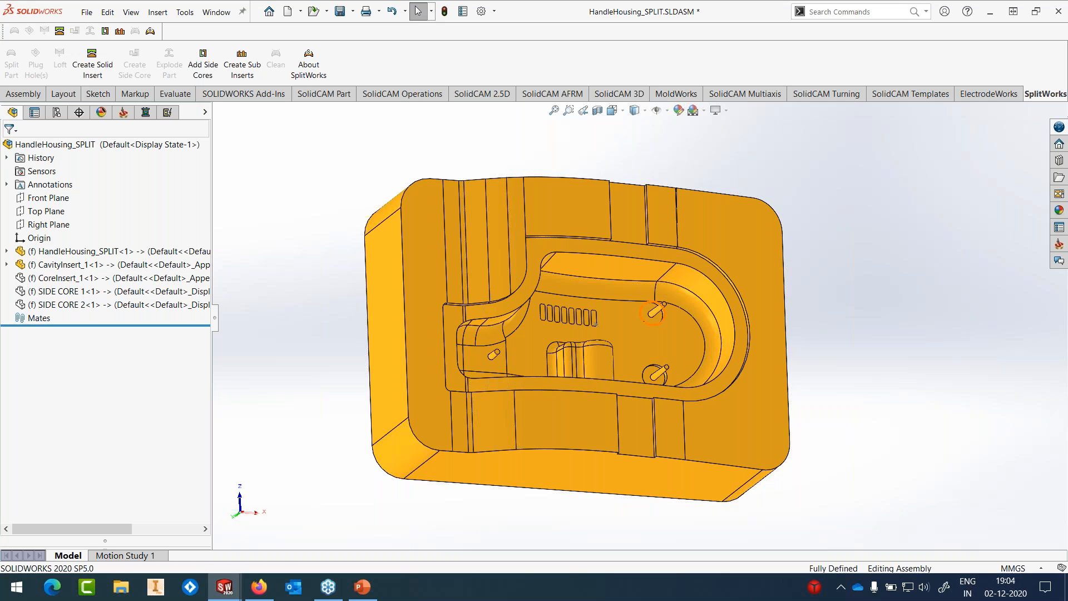
middle_drag(616, 359, 619, 300)
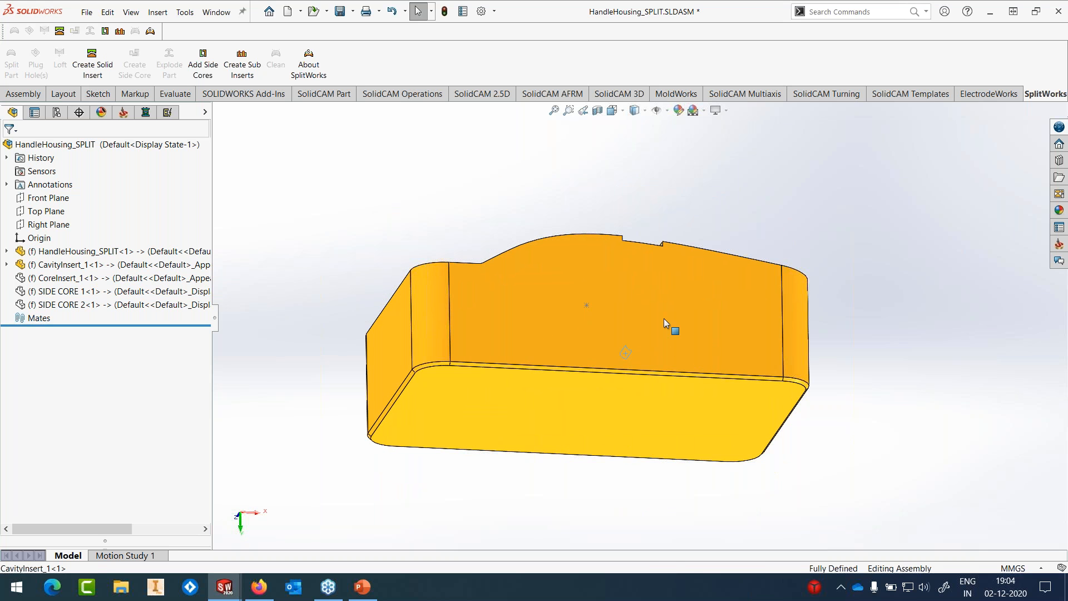
right_click(628, 328)
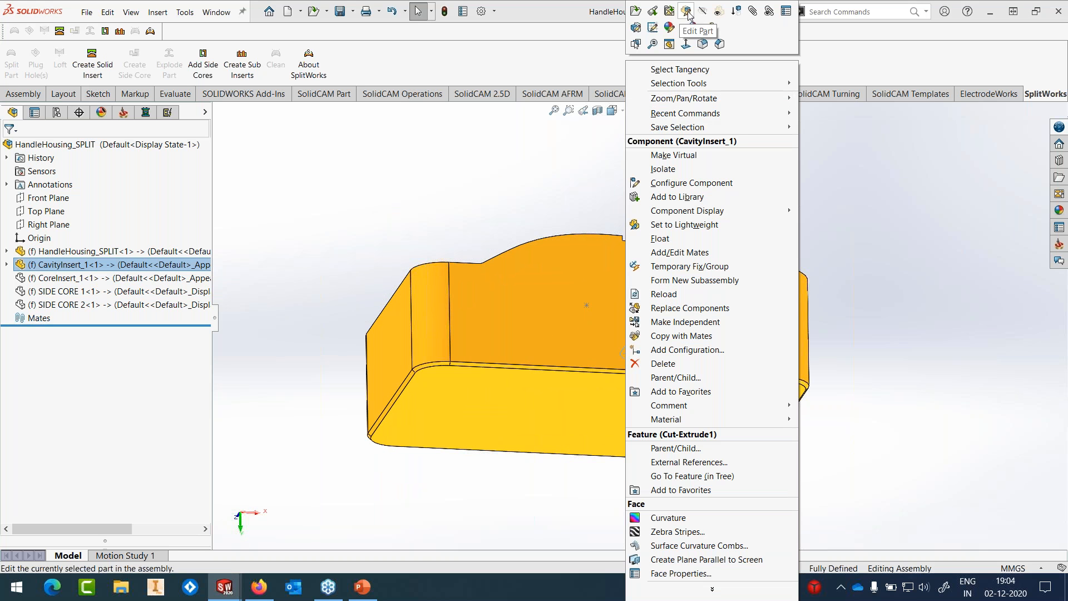
click(686, 12)
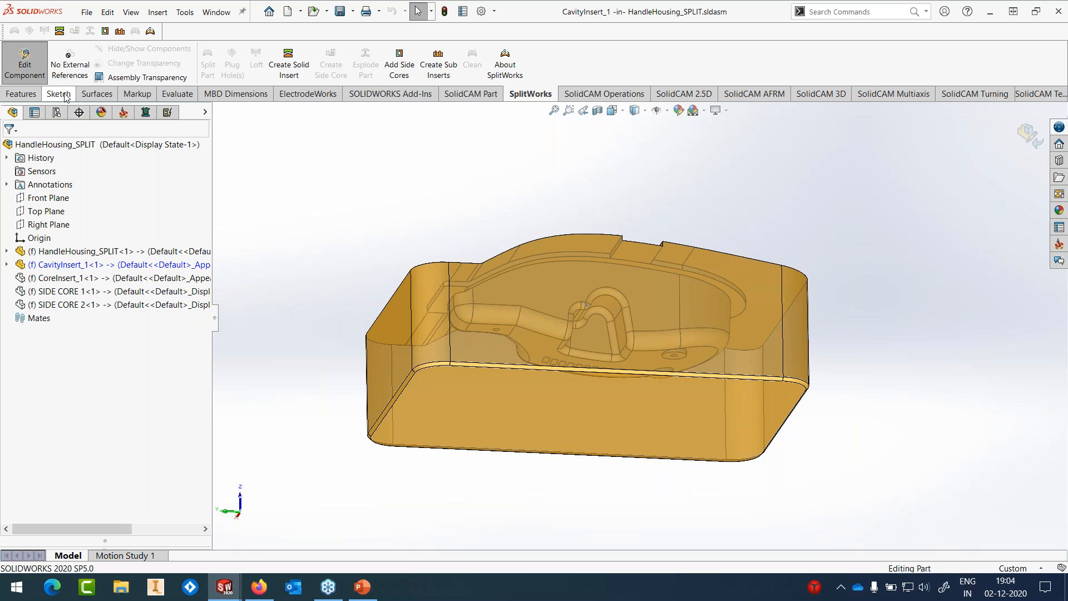
click(59, 93)
click(212, 56)
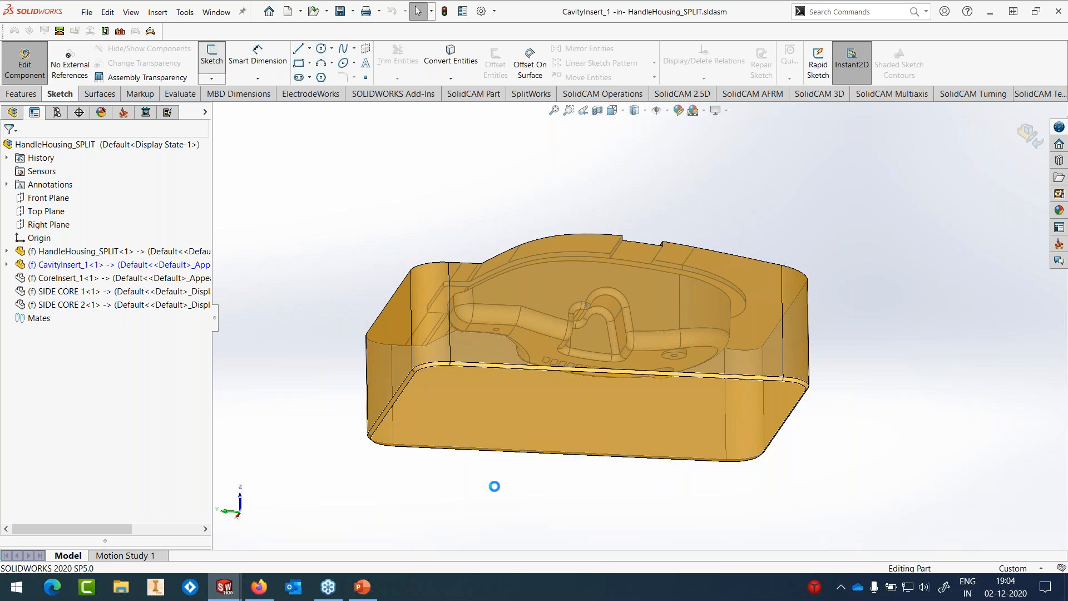
click(490, 438)
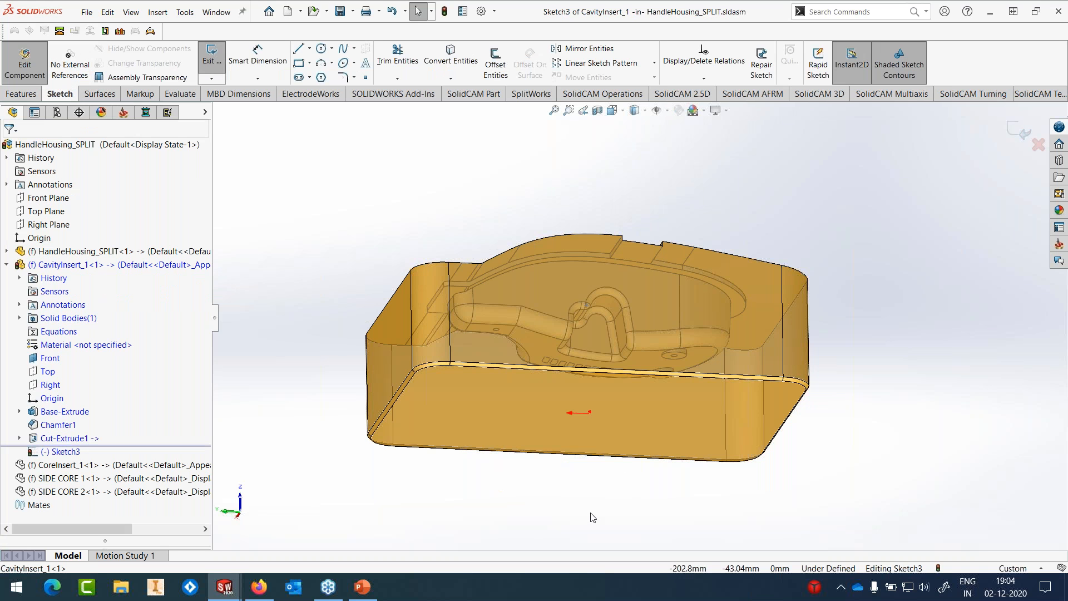
key(space)
click(518, 249)
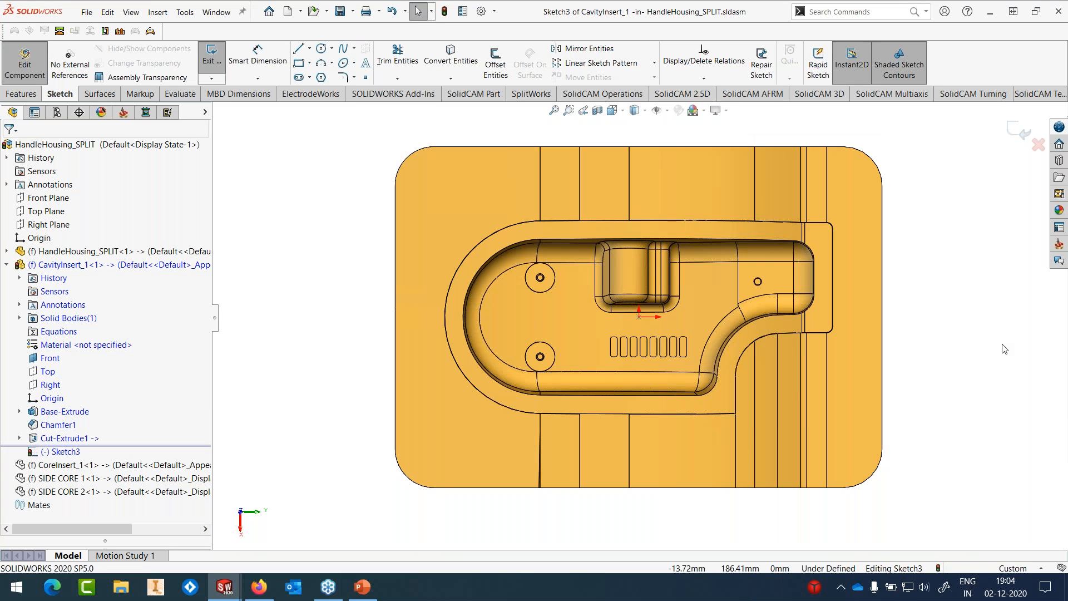
Step: Sketch a circle of 5 mm radius concentric with the single pin hole at the narrow end of the cavity
scroll(512, 219, up, 6)
key(c)
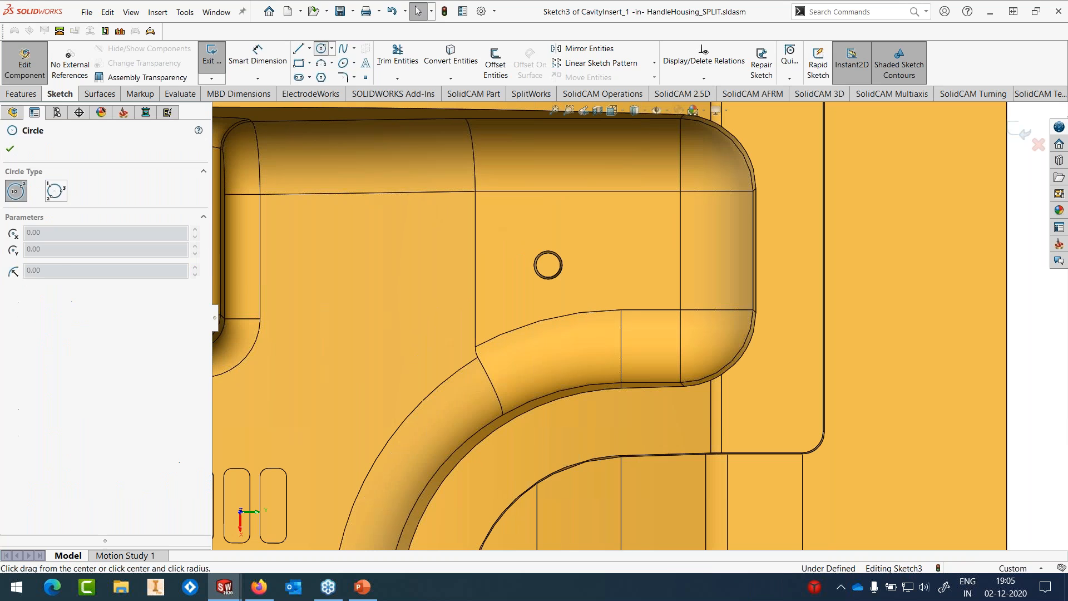
click(549, 265)
click(554, 291)
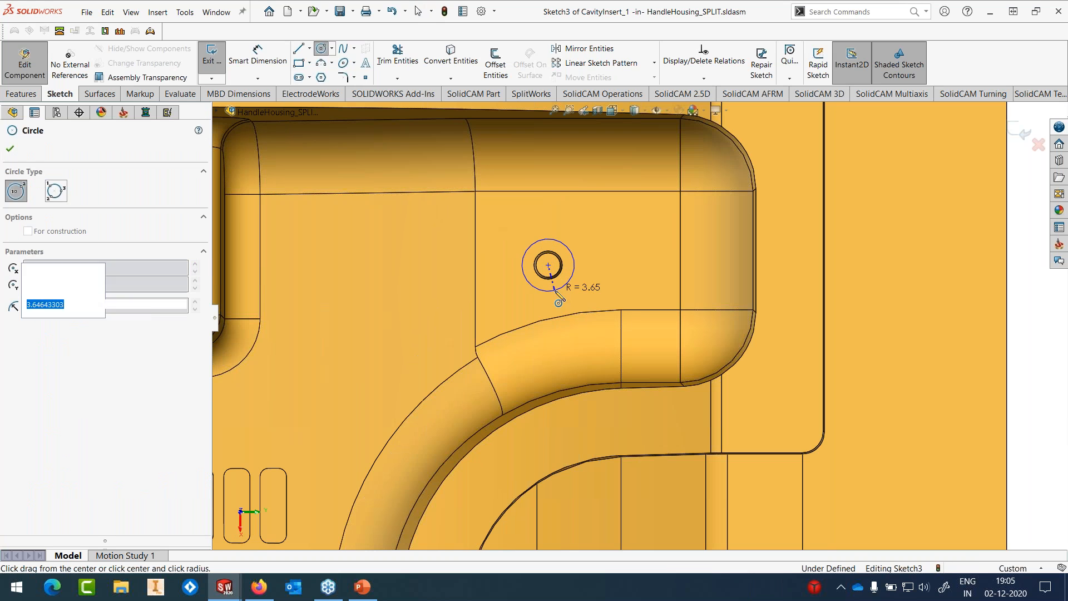
text(5)
key(Return)
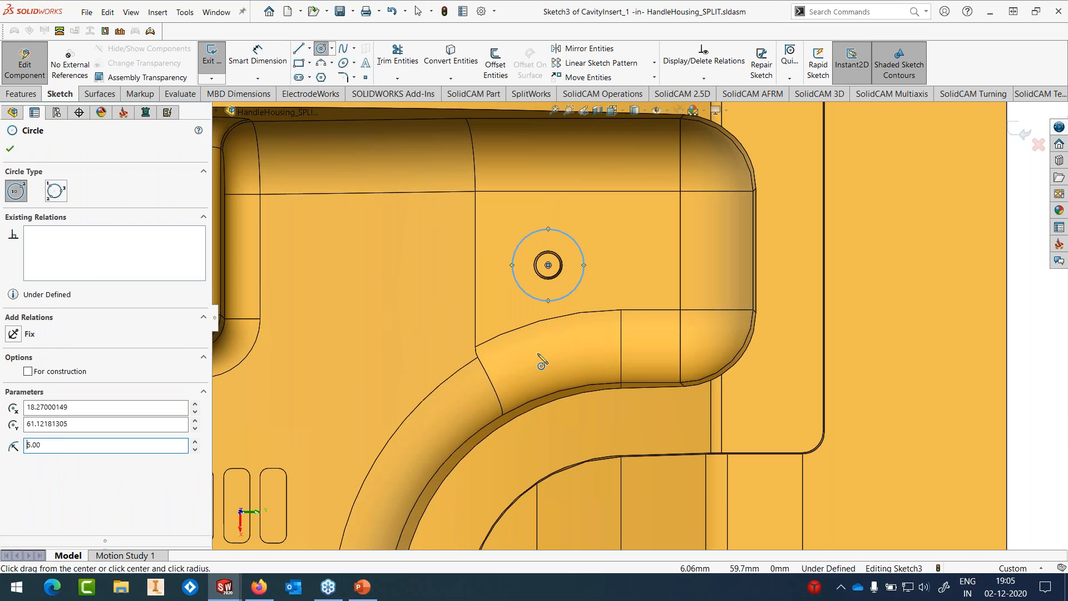
Step: Sketch a 5 mm radius circle concentric with the boss hole nearest the slots at the cavity's rounded end
key(f)
scroll(459, 379, down, 4)
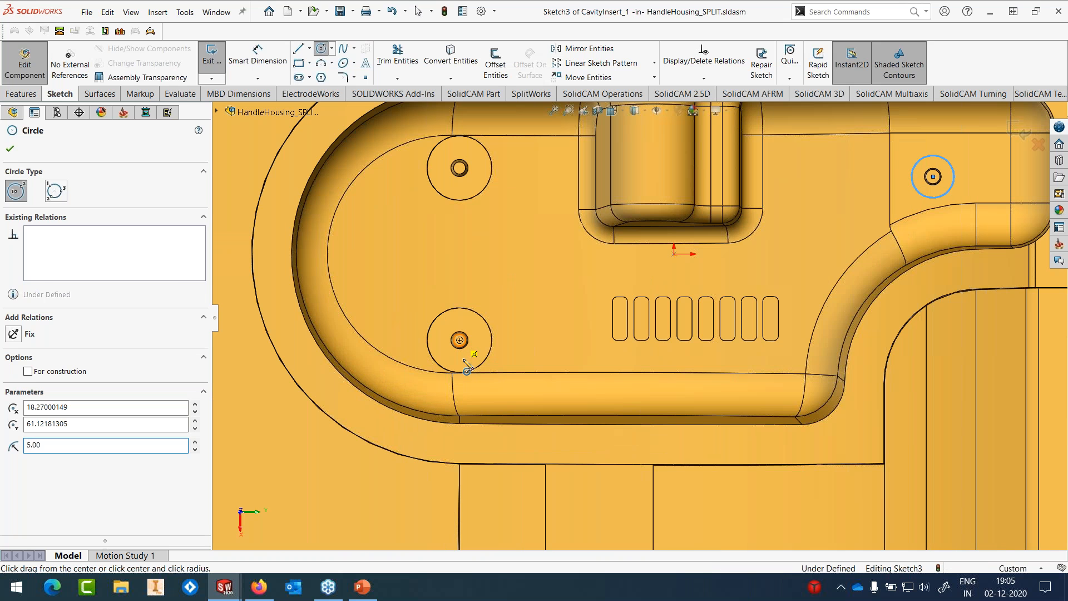
click(460, 340)
click(462, 362)
text(5)
key(Return)
Step: Add a 5 mm radius circle on the remaining boss hole at the rounded end and exit the sketch
scroll(526, 264, down, 3)
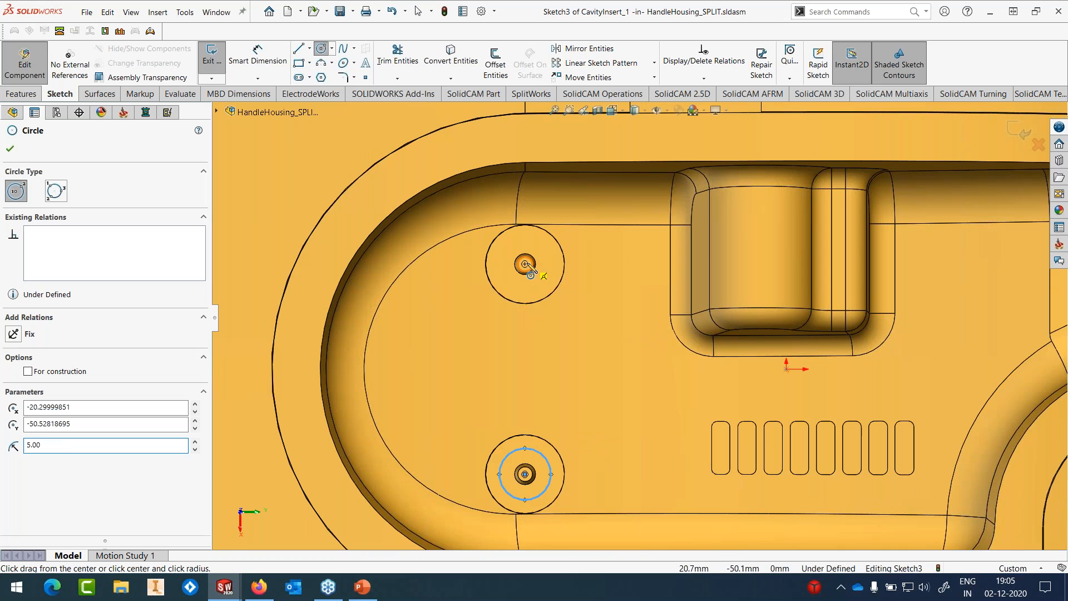
click(525, 263)
click(539, 295)
text(5)
key(Return)
key(f)
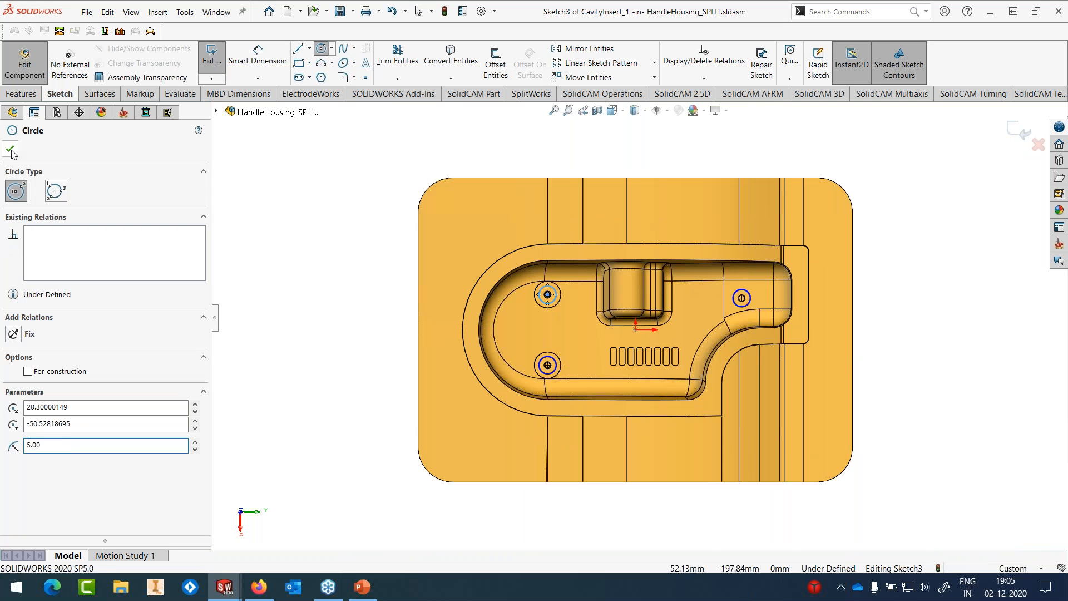
click(10, 150)
middle_drag(659, 399, 662, 202)
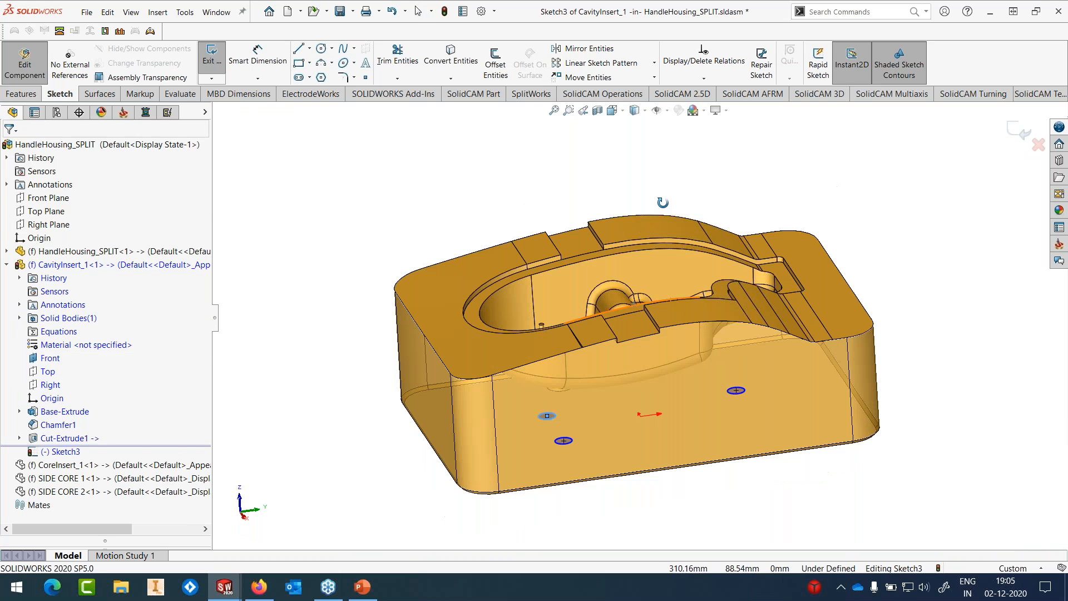
key(Escape)
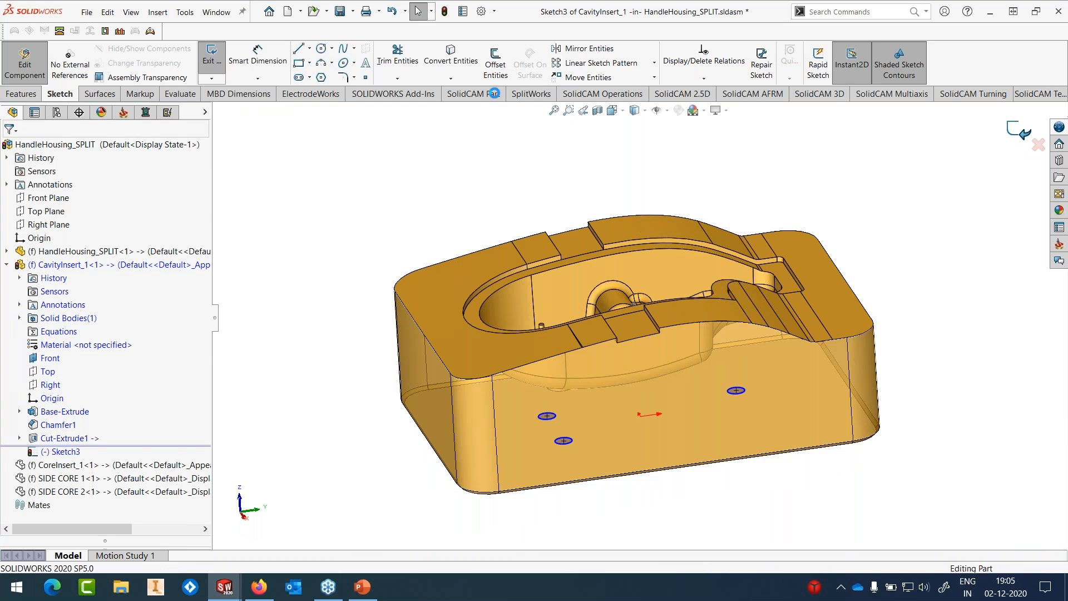
click(1014, 137)
Step: Start Create Sub Inserts from the three-circle sketch and give Sub1 a circular base 5 mm high with a new diameter
click(526, 94)
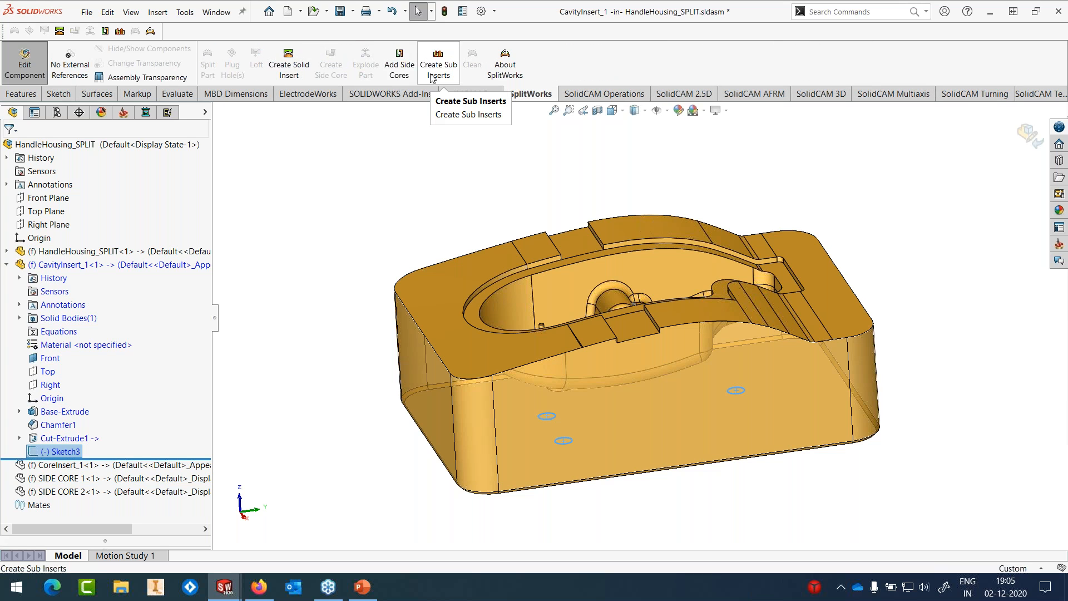
click(438, 66)
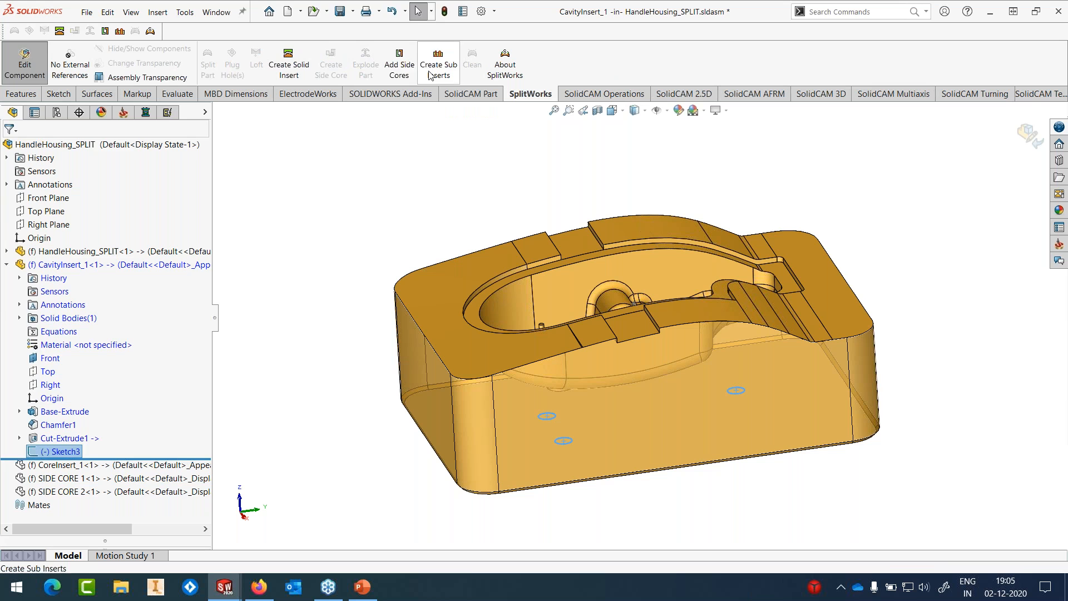
middle_drag(639, 410, 642, 340)
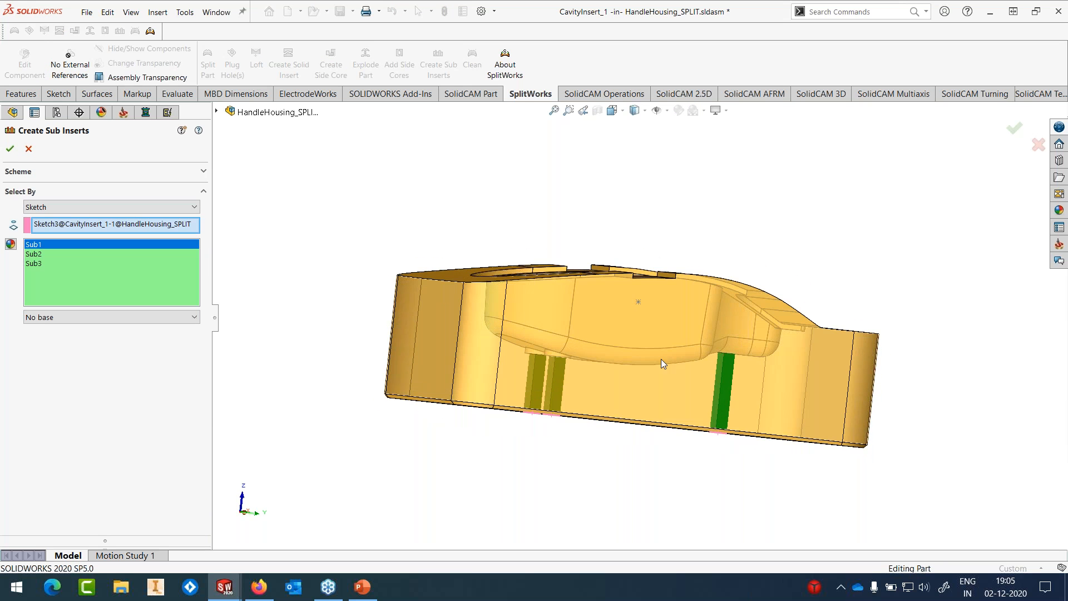
scroll(660, 363, down, 3)
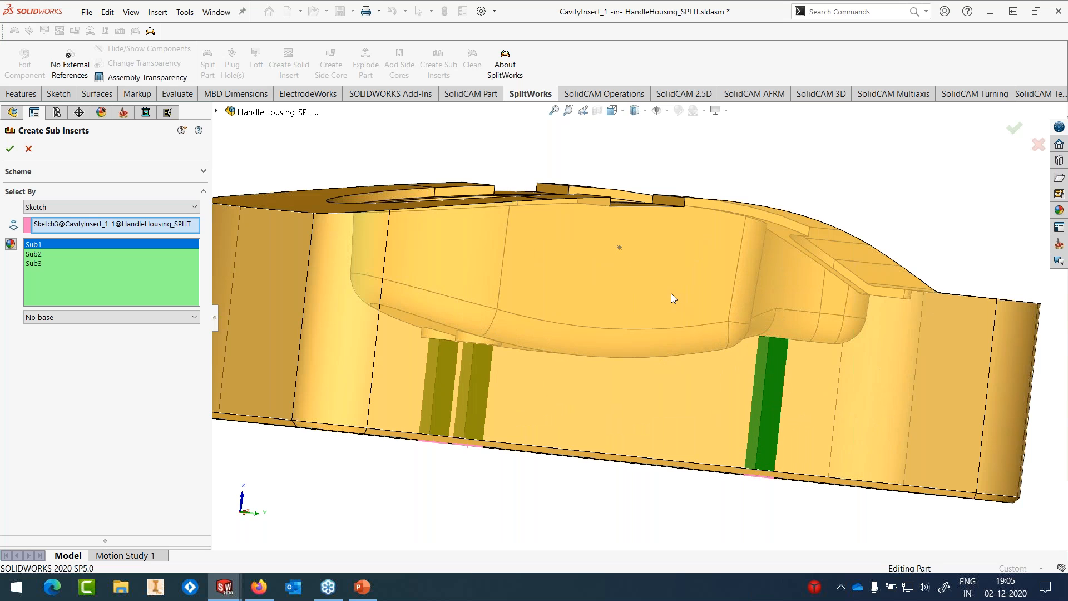
middle_drag(671, 294, 673, 359)
scroll(679, 305, up, 2)
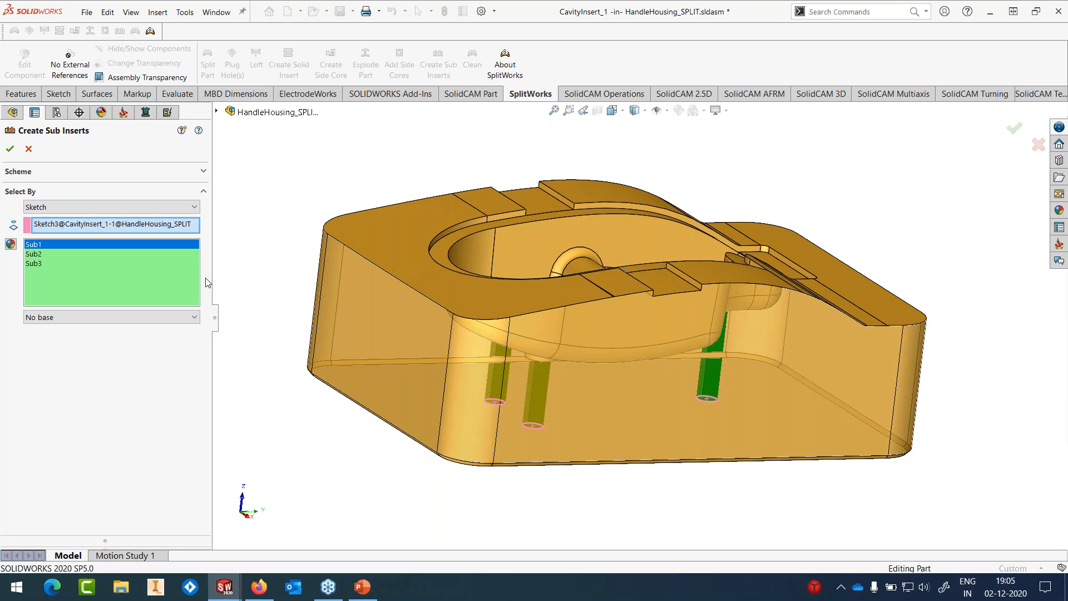
click(59, 317)
click(54, 350)
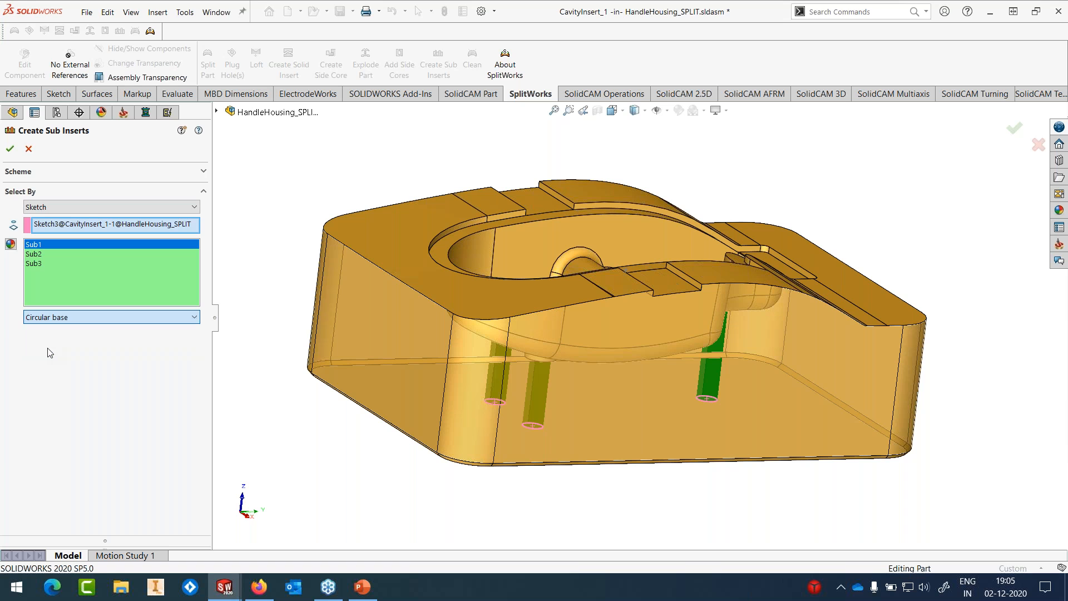
drag(53, 349, 6, 358)
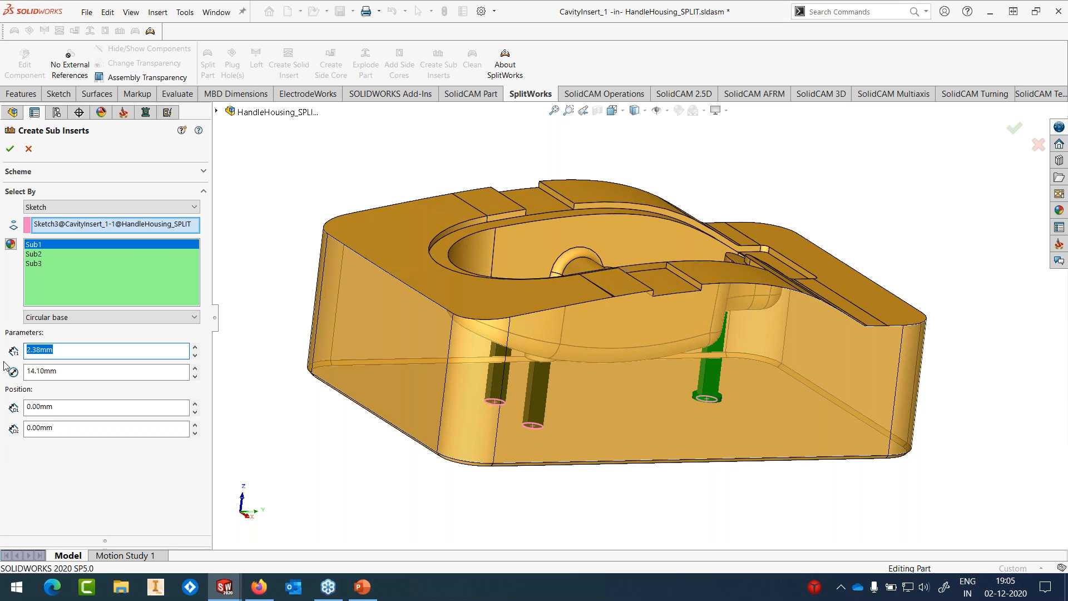
text(5)
key(Tab)
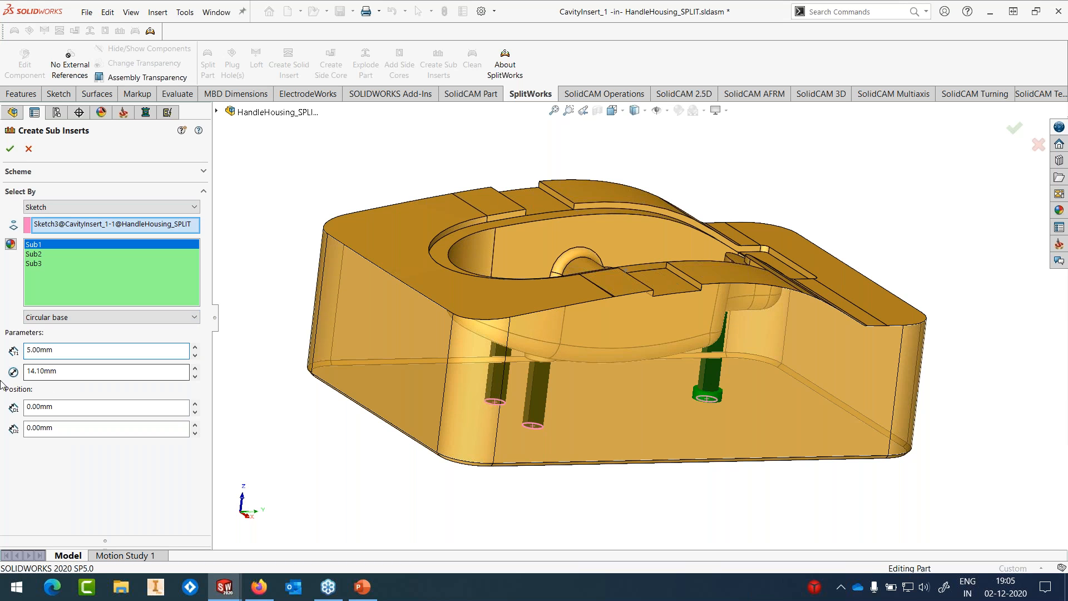
text(1)
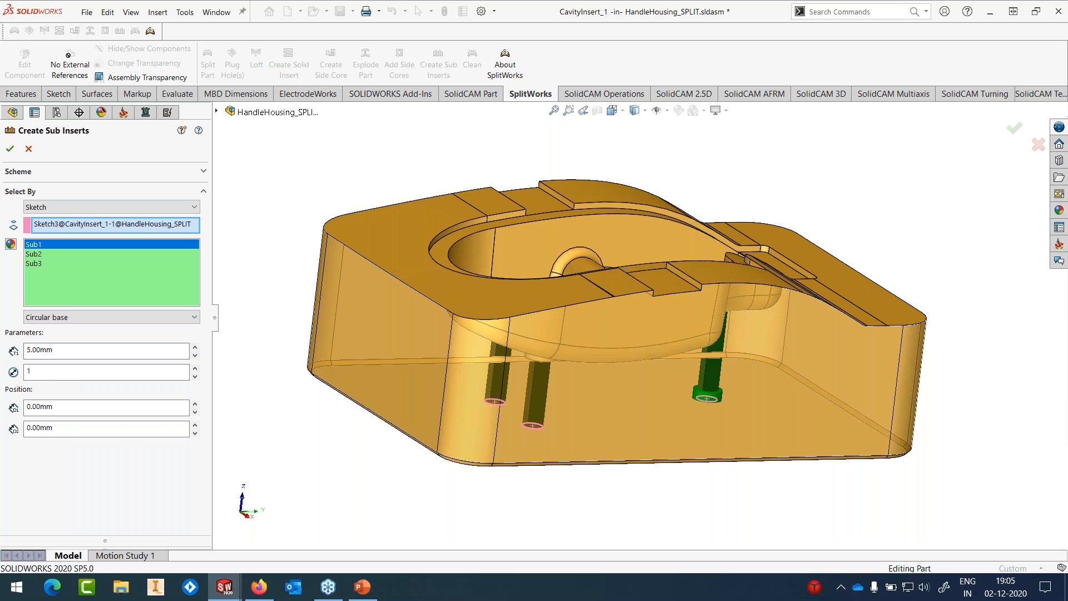
Step: Give Sub2 a circular base 5 mm high and 15 mm in diameter
click(49, 253)
click(60, 319)
click(58, 348)
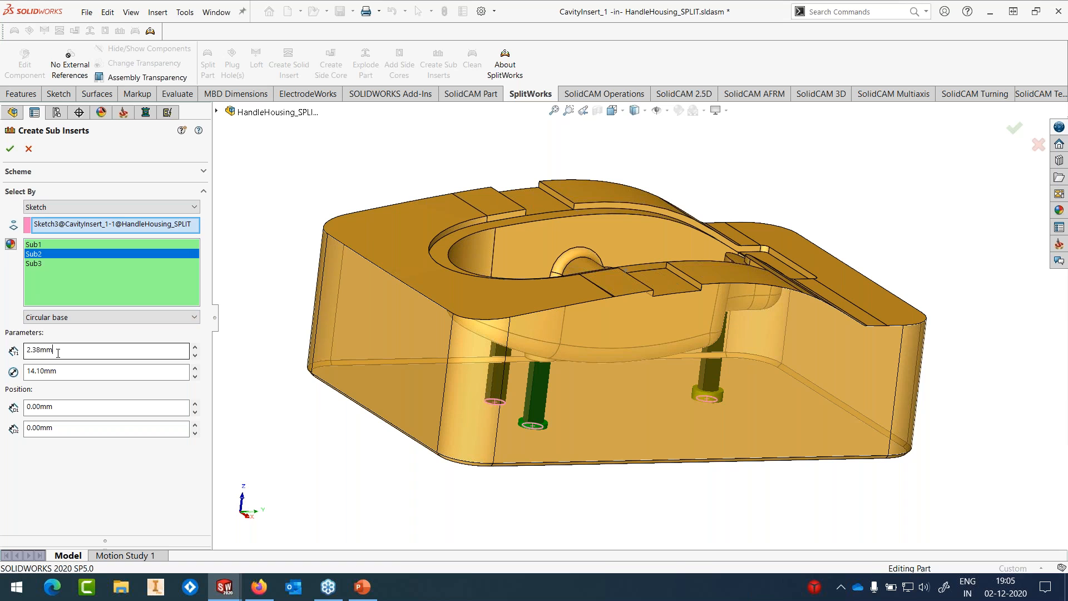
text(5)
key(Tab)
text(15)
Step: Give Sub3 a circular base 5 mm high and 15 mm in diameter, and generate the sub inserts
click(35, 263)
click(56, 317)
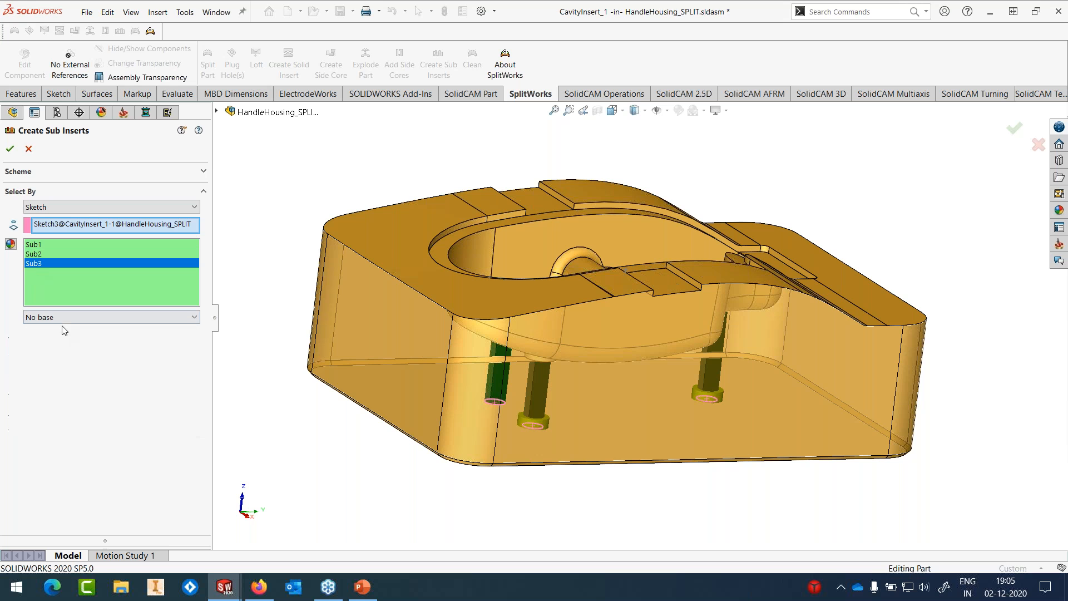
click(60, 349)
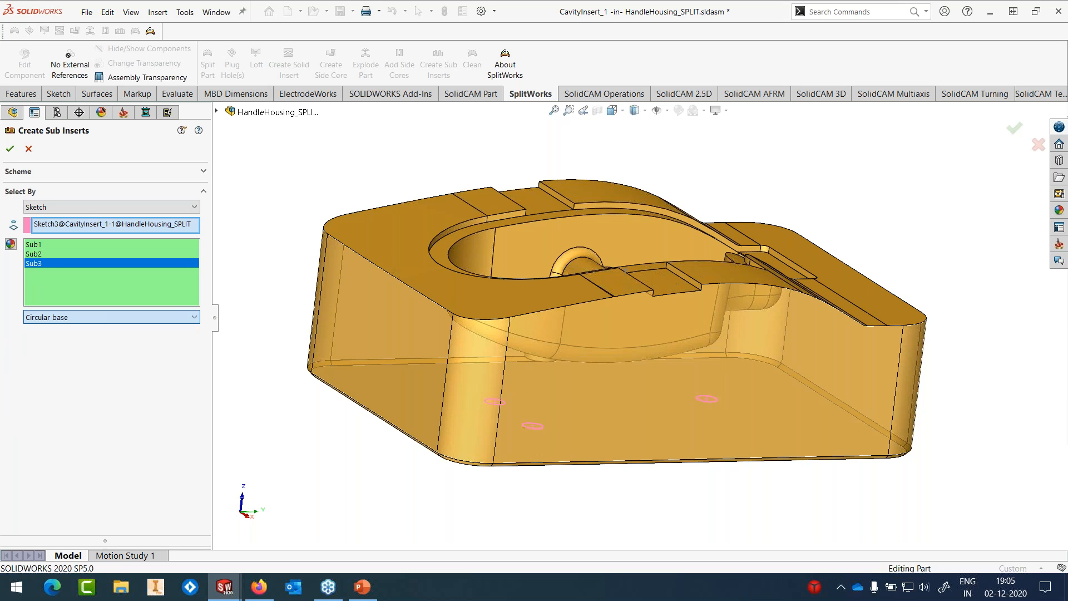
text(5)
key(Tab)
text(15)
key(Return)
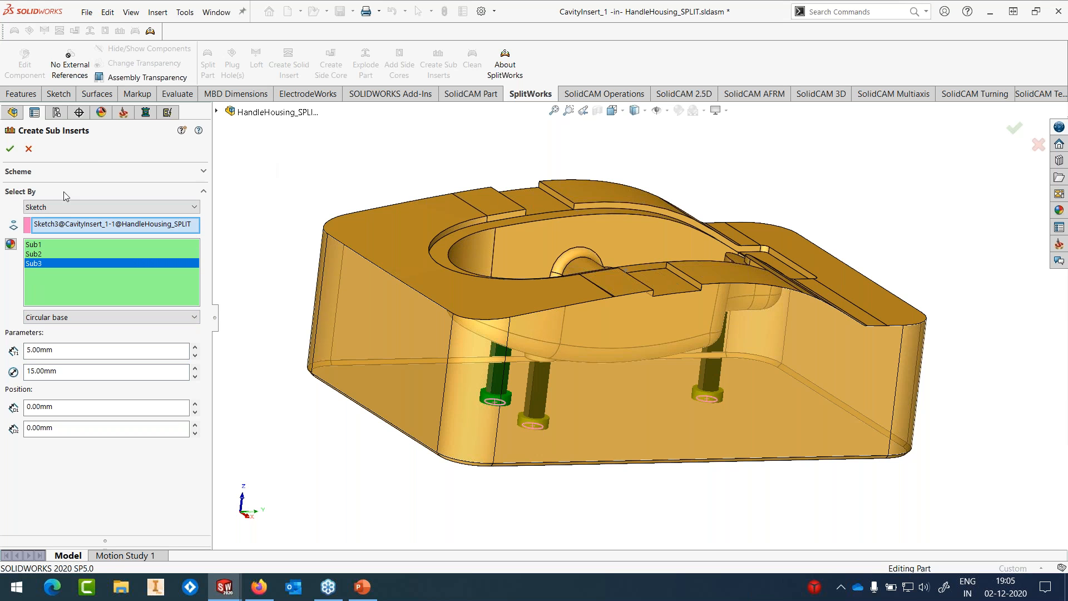
click(10, 148)
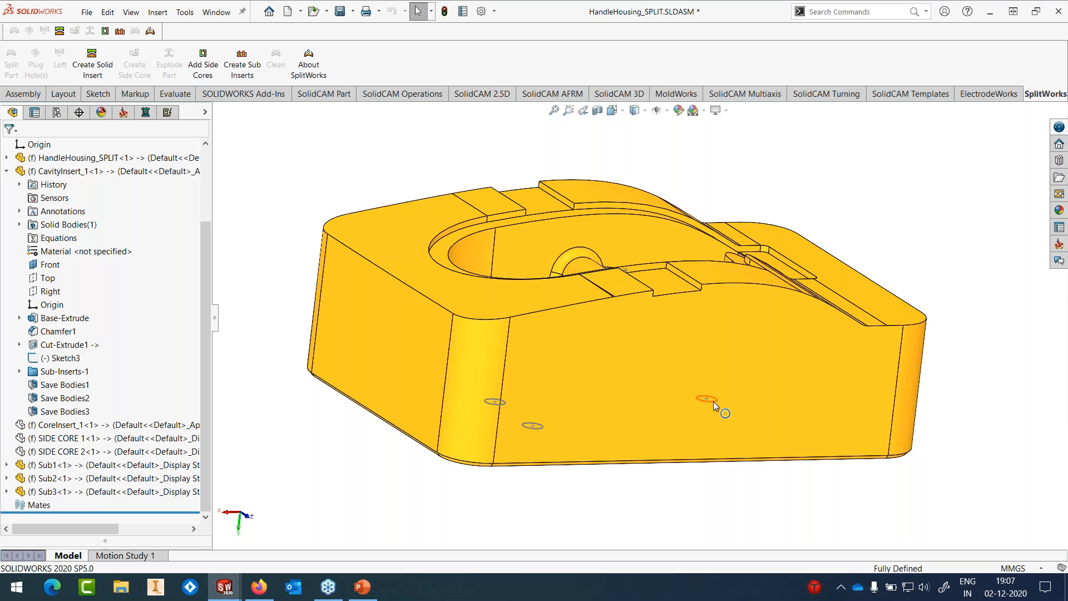
Step: Hide the Sub1, Sub2 and Sub3 components and inspect the pin holes in the cavity insert
click(739, 399)
middle_drag(626, 311, 607, 448)
scroll(657, 305, down, 3)
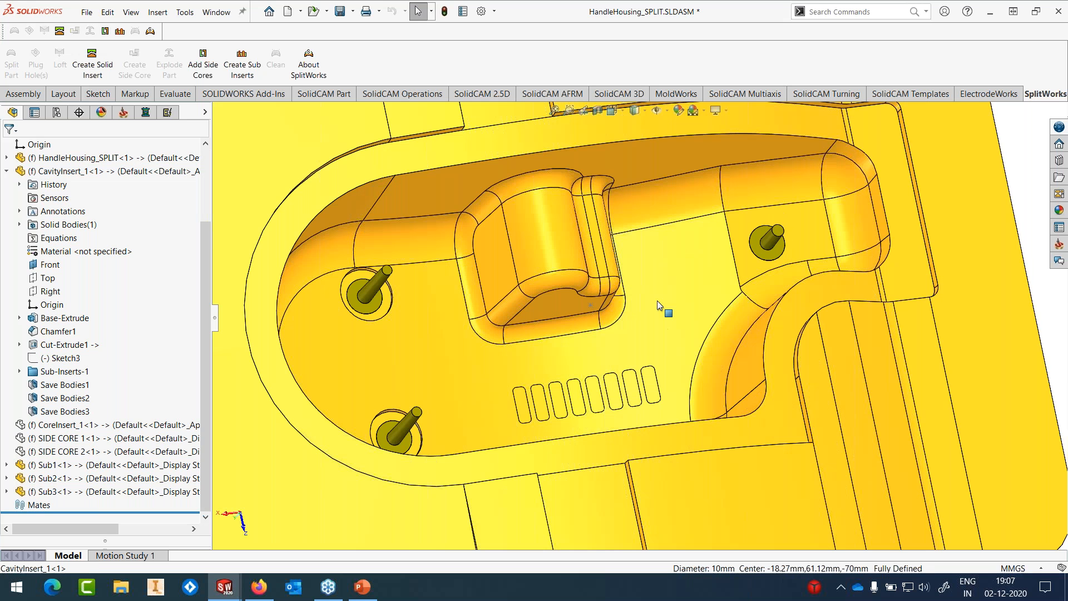
click(50, 466)
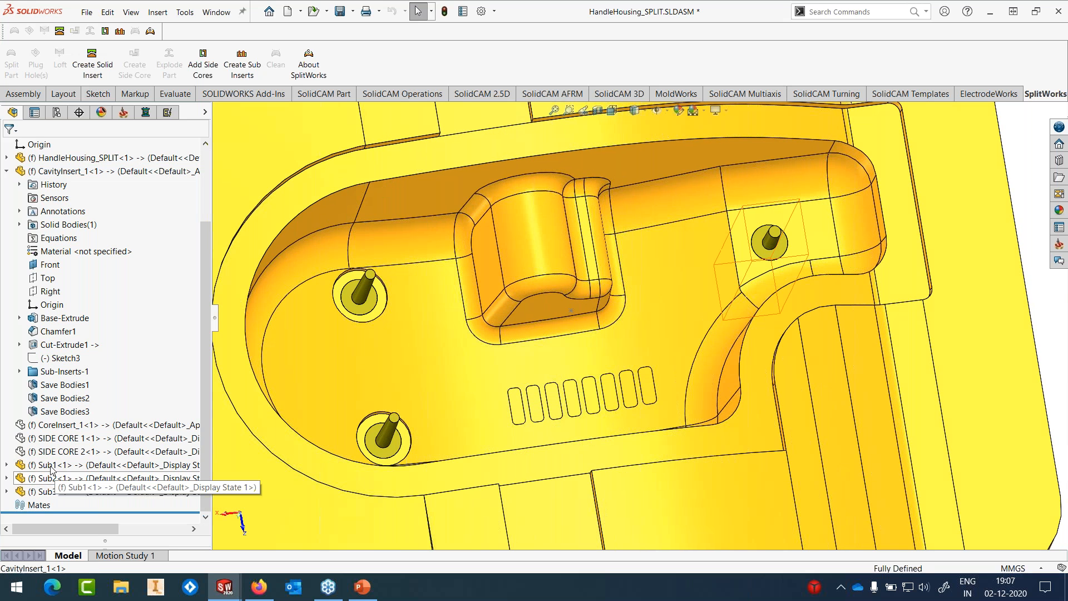
shift+click(49, 491)
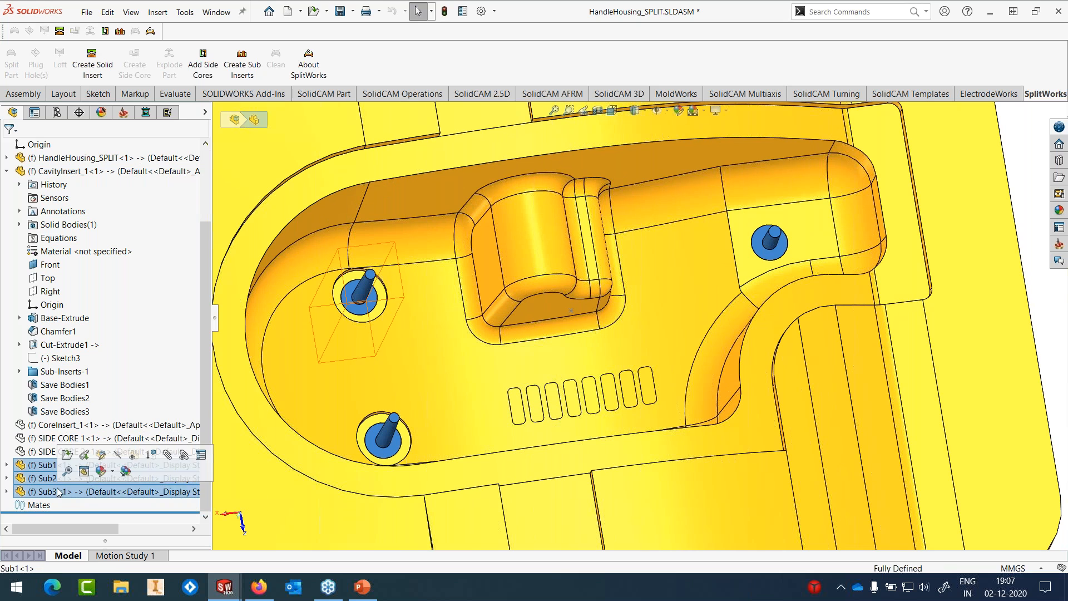
click(118, 455)
scroll(560, 355, up, 4)
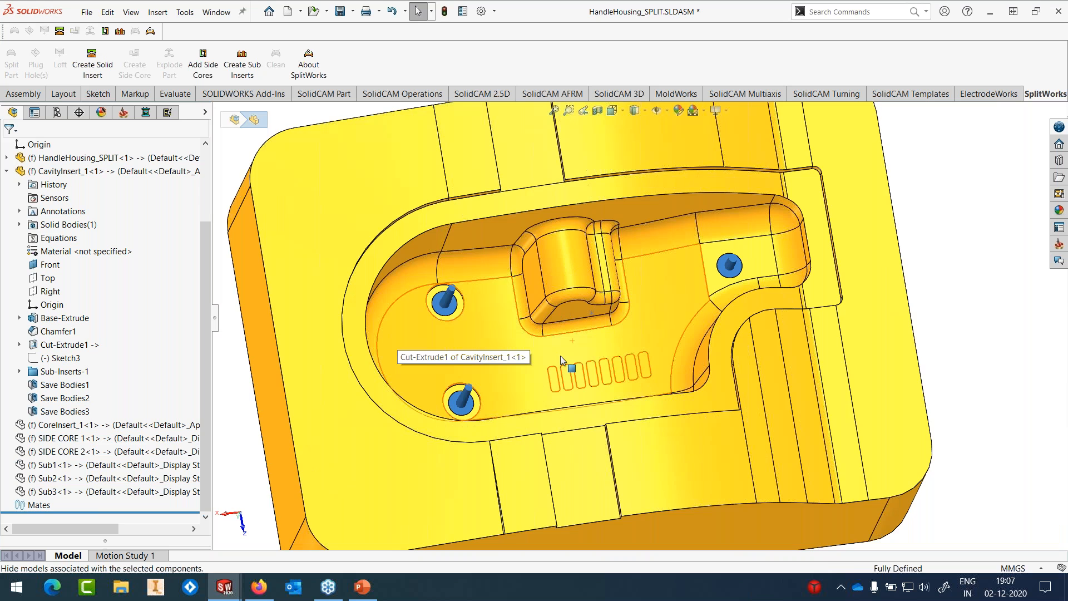
middle_drag(606, 313, 779, 278)
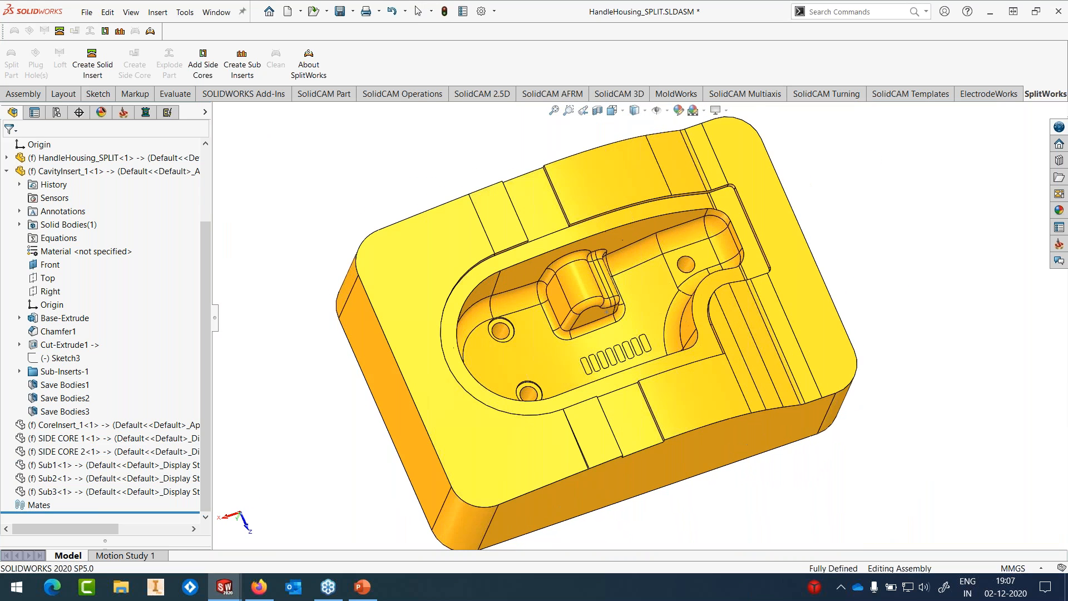
scroll(645, 324, up, 1)
middle_drag(645, 324, 646, 304)
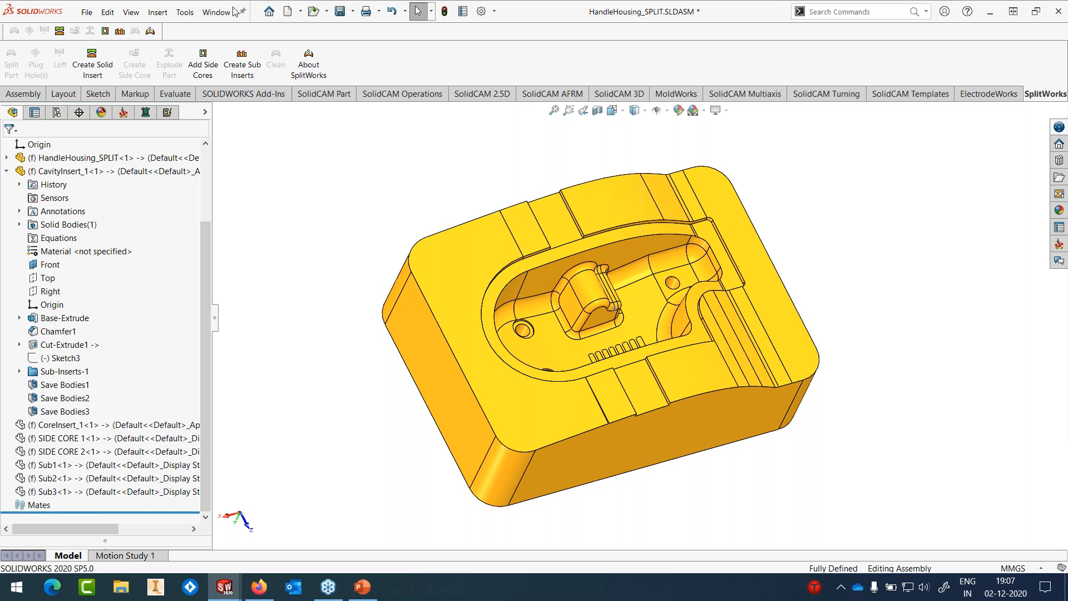
Step: Save the HandleHousing_SPLIT assembly together with all modified components, and collapse the cavity insert's features
click(87, 14)
click(100, 142)
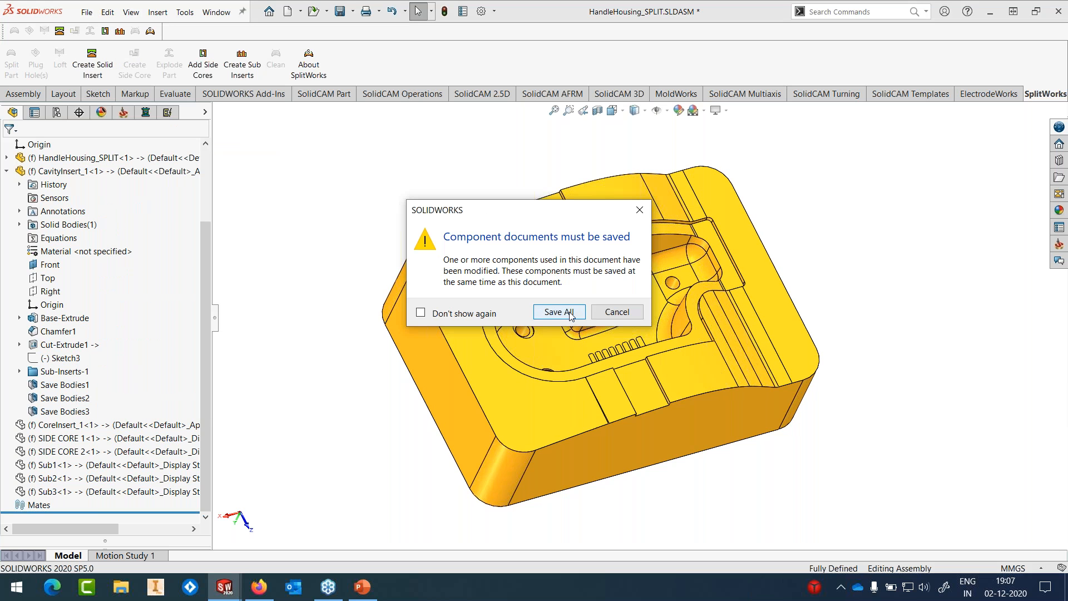
click(571, 313)
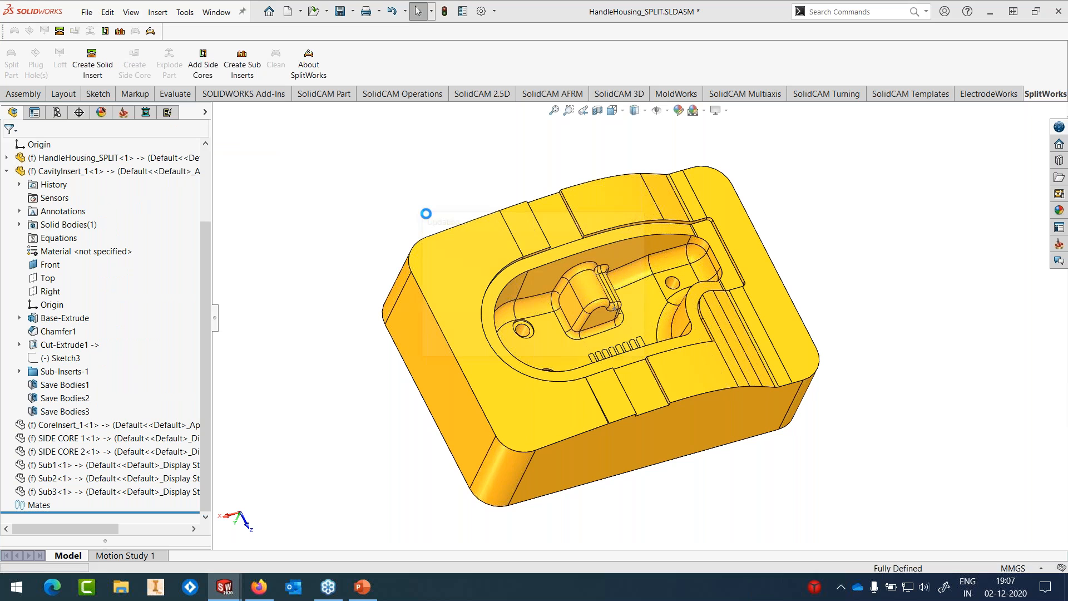
click(6, 172)
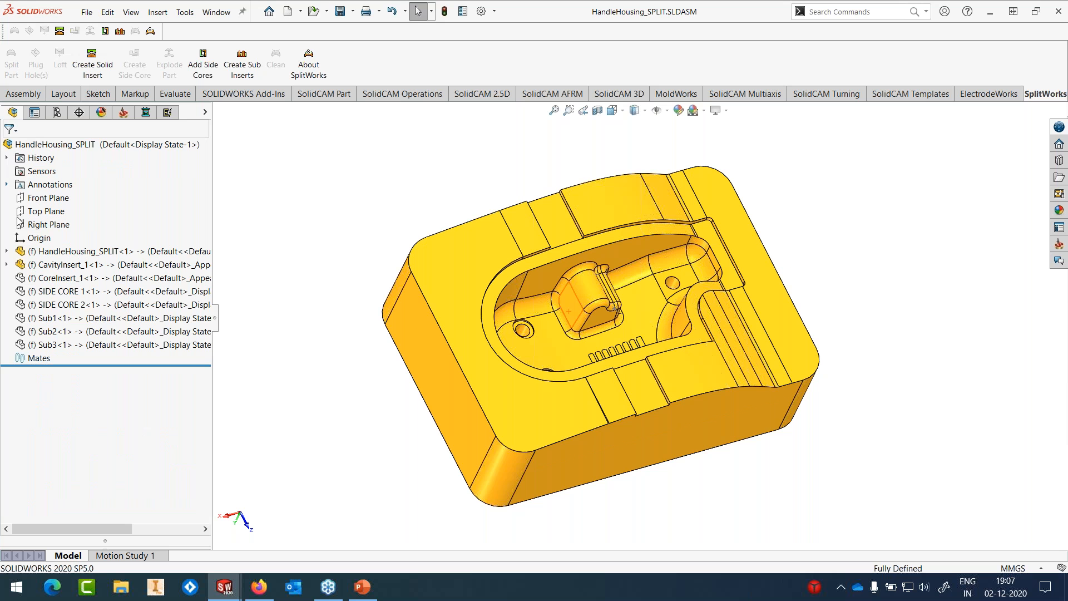
Step: Hide the cavity insert, show the core insert CoreInsert_1, and edit that part in place within the assembly
click(56, 266)
click(116, 238)
click(85, 278)
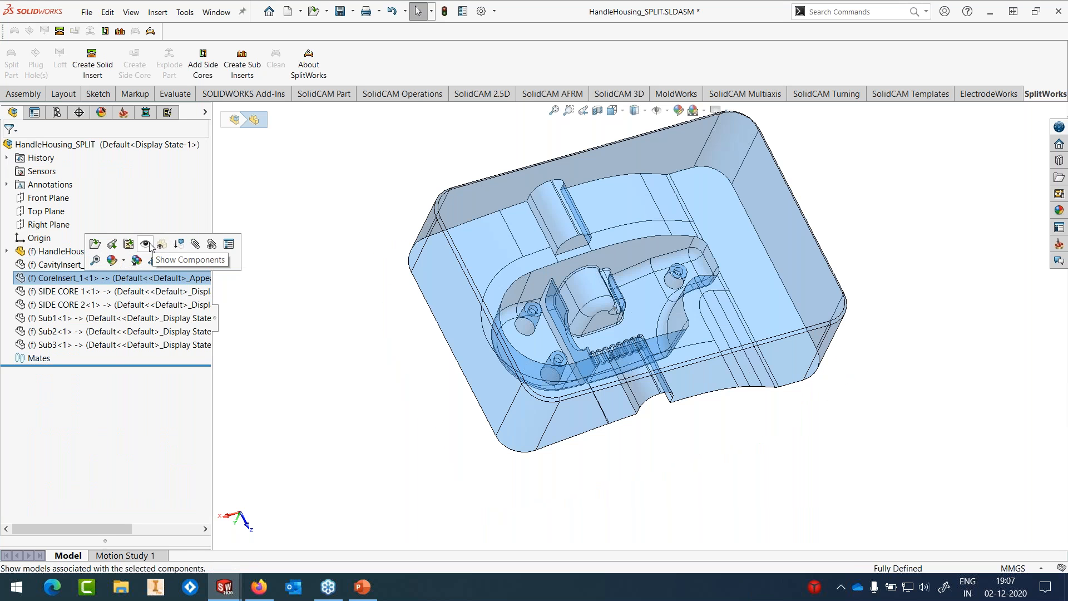
click(145, 244)
click(607, 341)
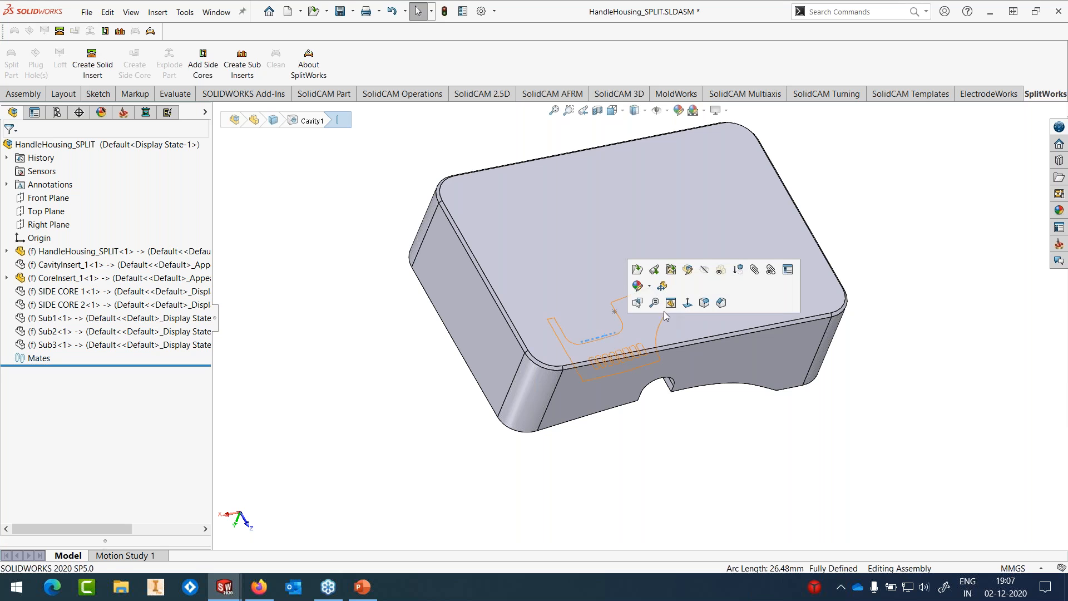
click(688, 271)
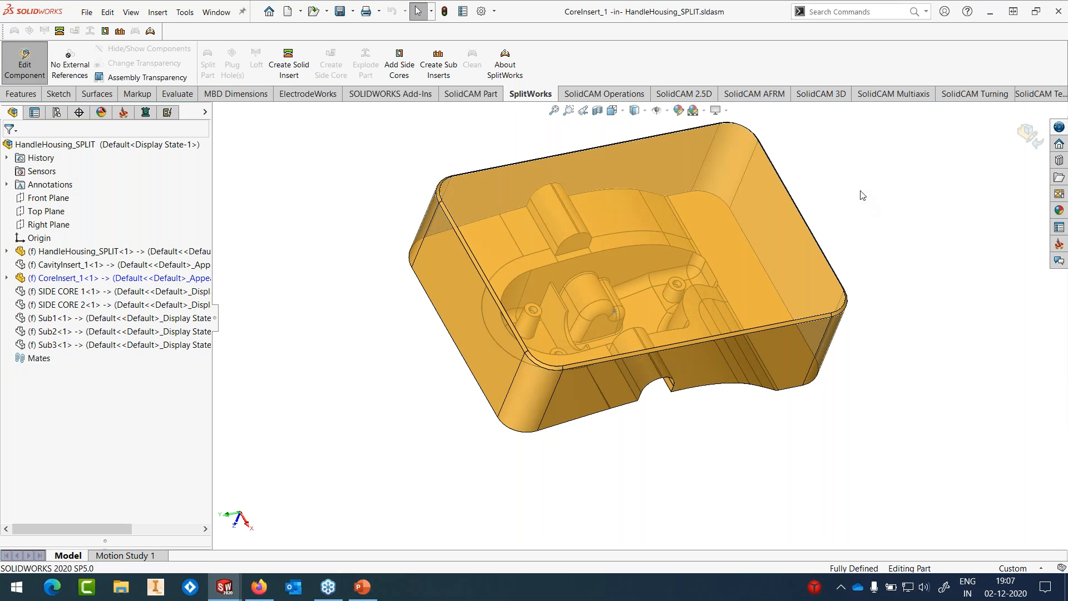
Step: Start a circle sketch on the flat back face of the core insert, opposite the moulding side
click(61, 96)
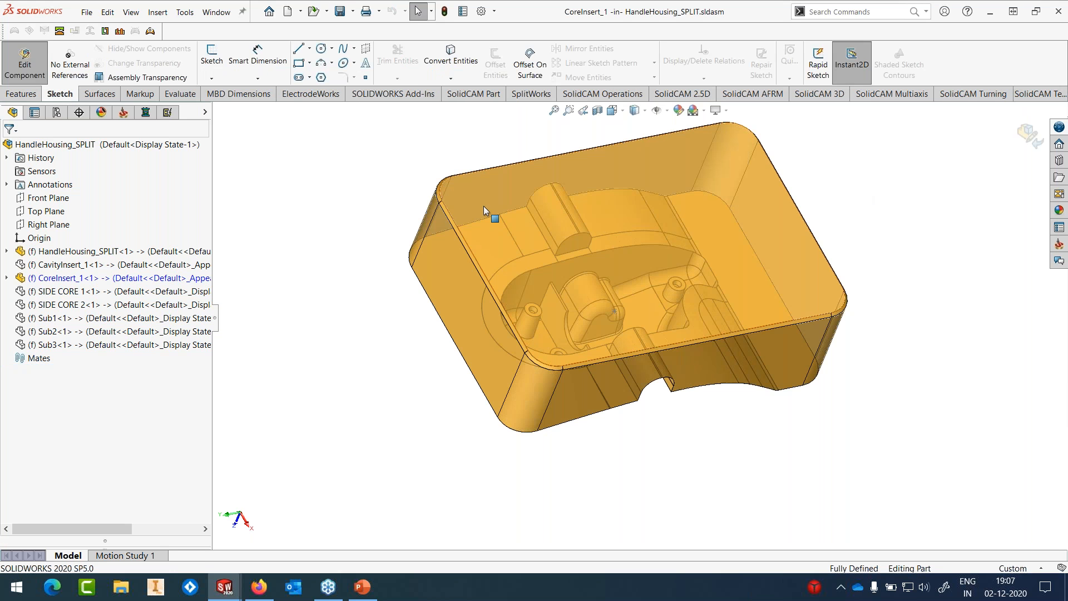
click(496, 192)
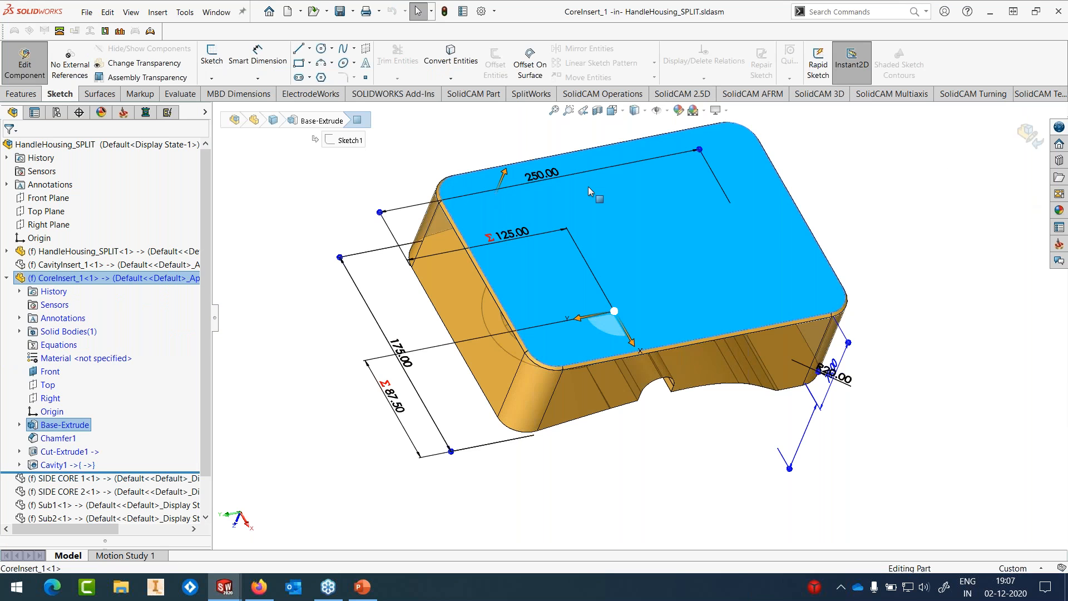
key(space)
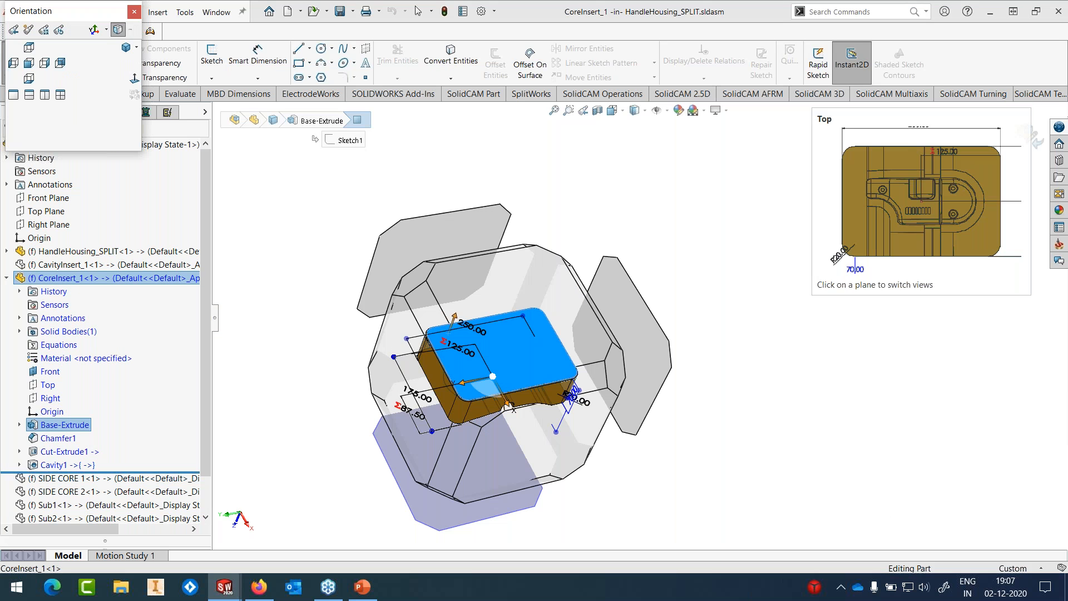
click(457, 468)
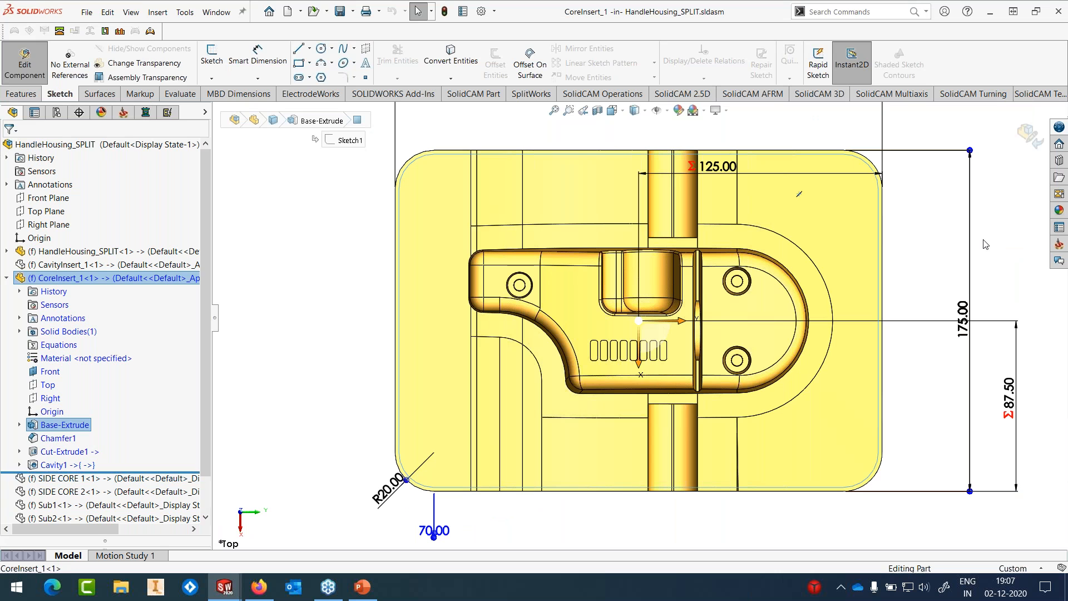
click(983, 243)
scroll(784, 291, down, 4)
key(c)
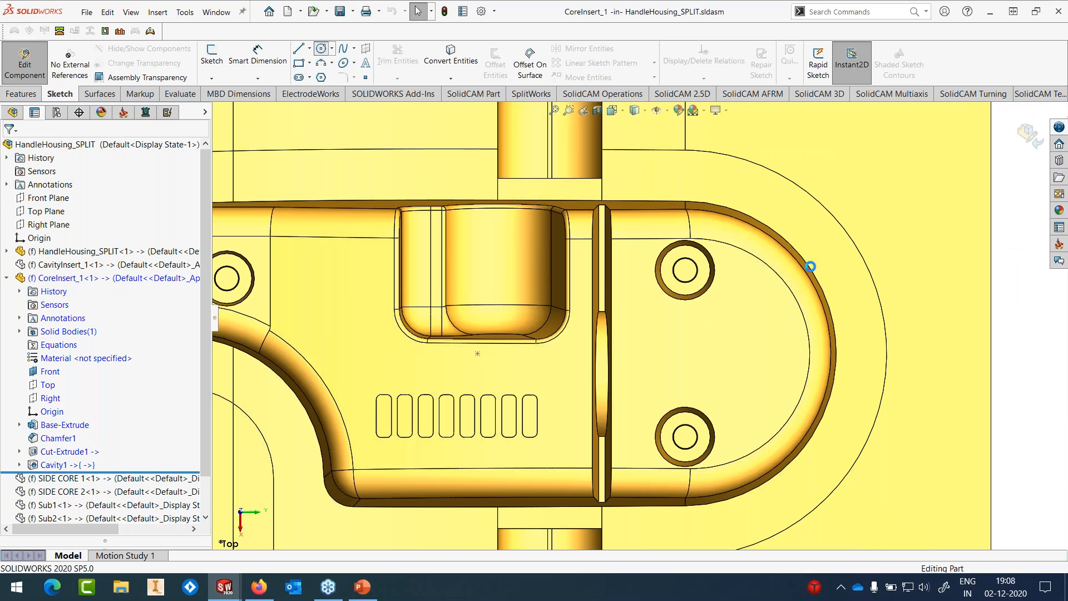
scroll(782, 304, down, 5)
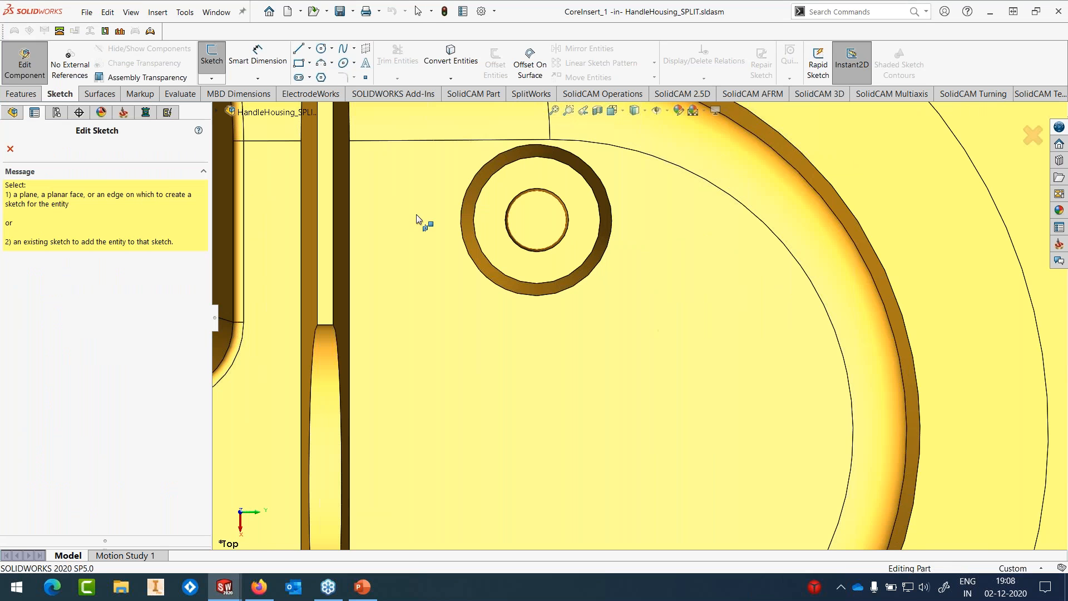
click(10, 149)
scroll(489, 286, up, 5)
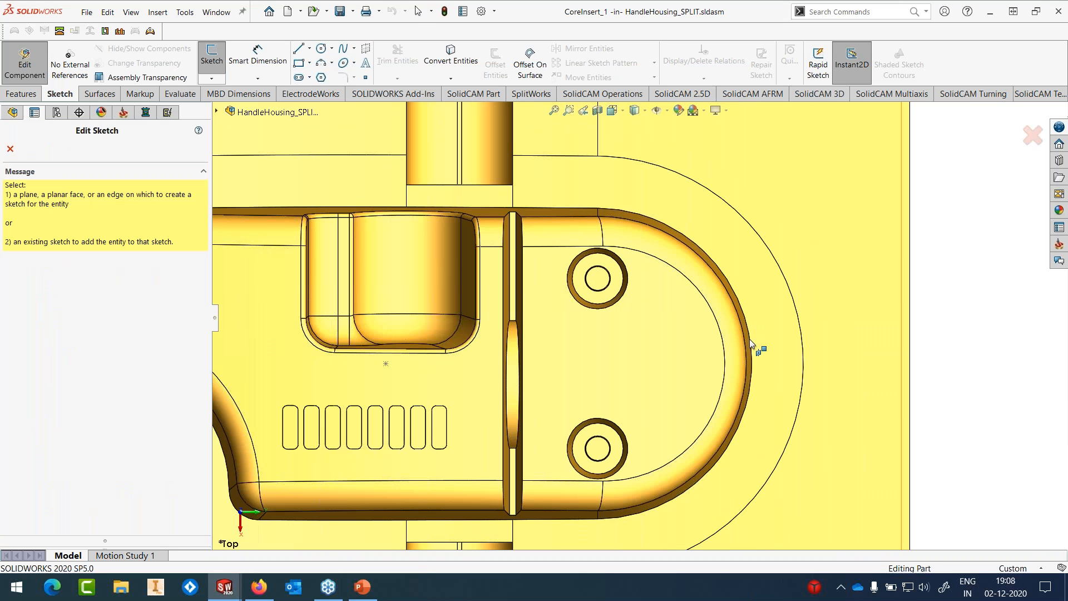
scroll(750, 340, up, 3)
scroll(749, 339, up, 1)
middle_drag(901, 320, 767, 344)
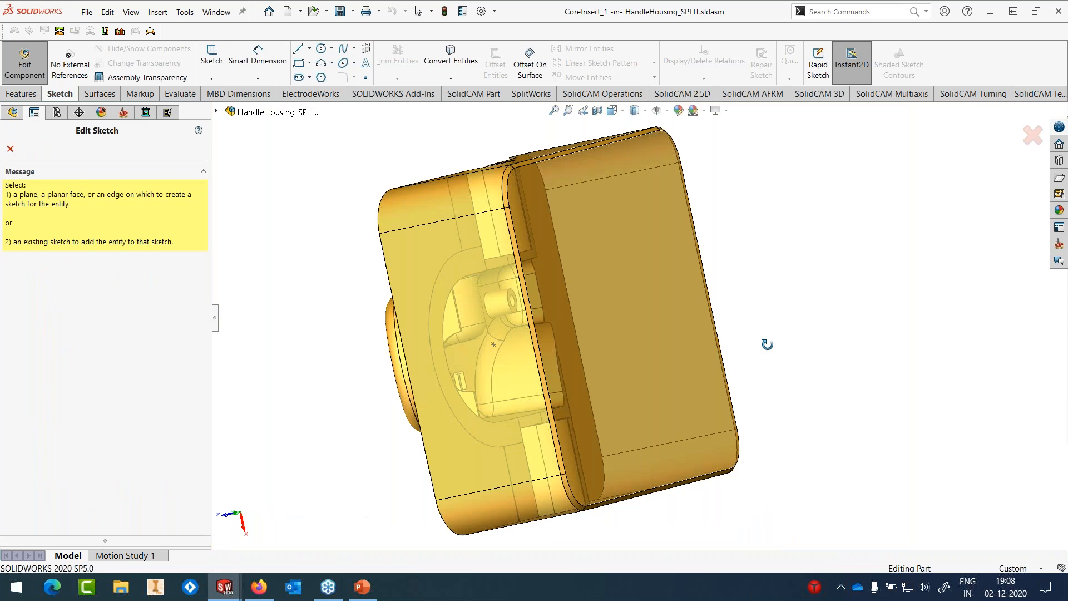
click(703, 362)
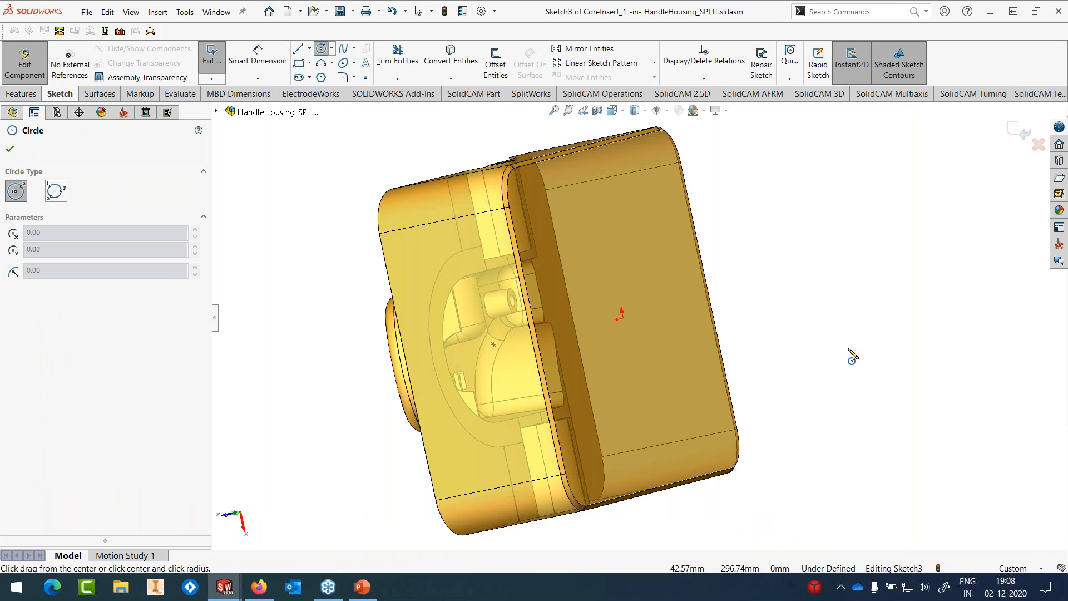
Step: In Top view, sketch a 5 mm radius circle concentric with the upper boss at the rounded end of the handle
key(space)
click(328, 408)
scroll(602, 294, down, 5)
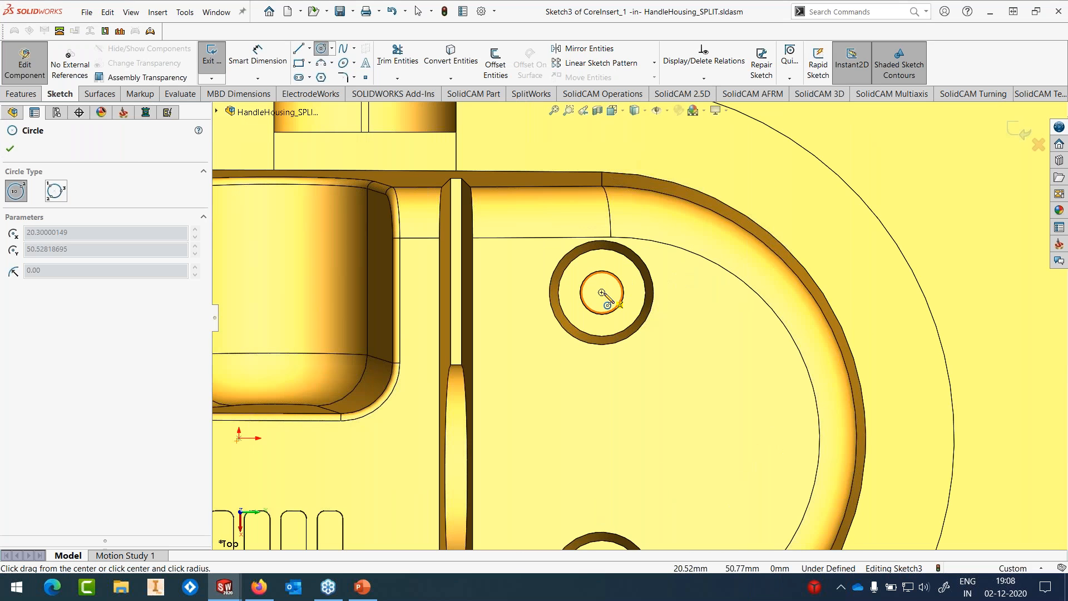
click(602, 292)
click(614, 325)
text(5)
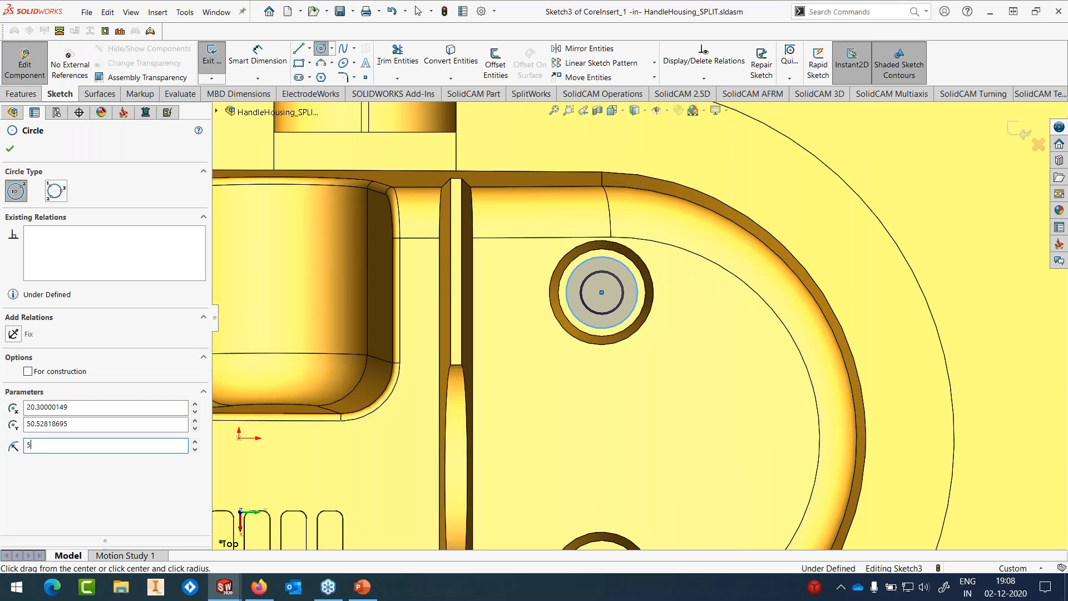
Step: Sketch a 5 mm radius circle concentric with the lower boss at the rounded end of the handle
scroll(775, 317, up, 4)
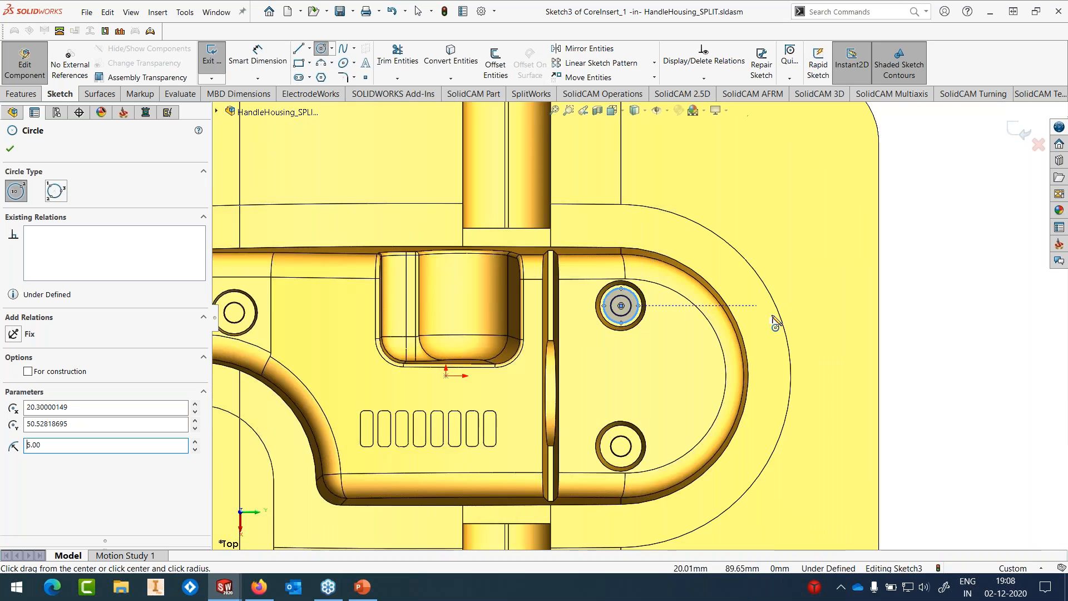
scroll(627, 399, down, 4)
click(592, 385)
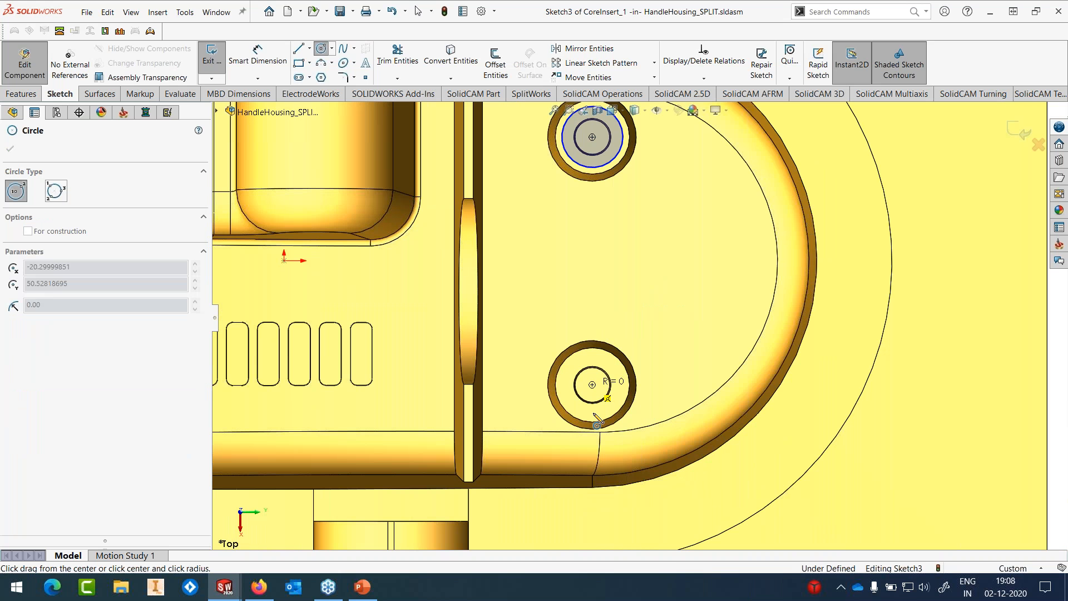
key(Return)
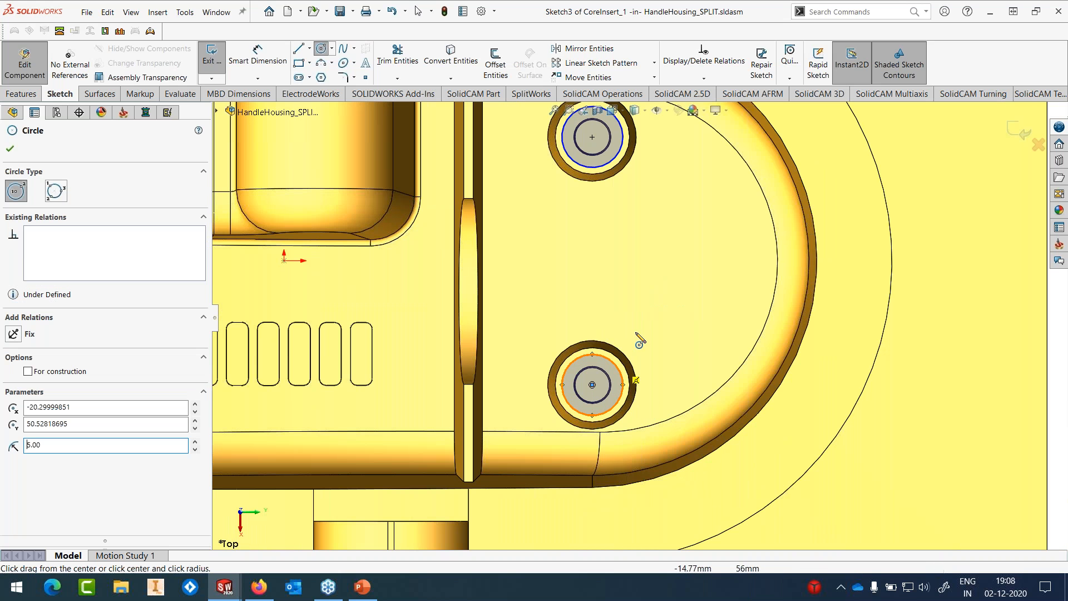
Step: Sketch a 5 mm radius circle concentric with the single boss at the narrow end, and finish the Circle command
scroll(638, 325, up, 7)
scroll(396, 261, down, 4)
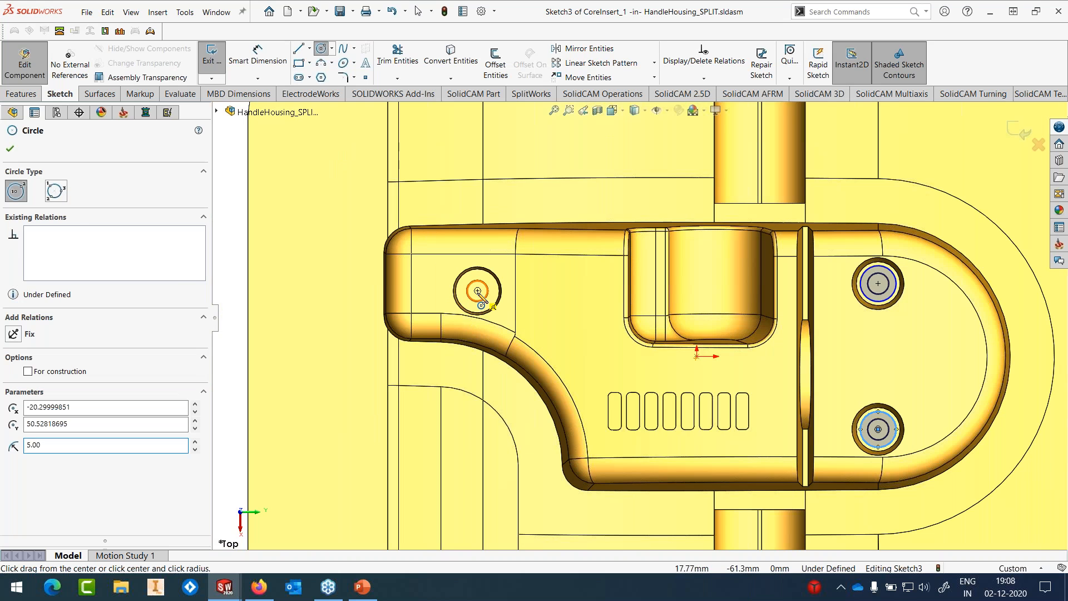
click(477, 291)
click(481, 317)
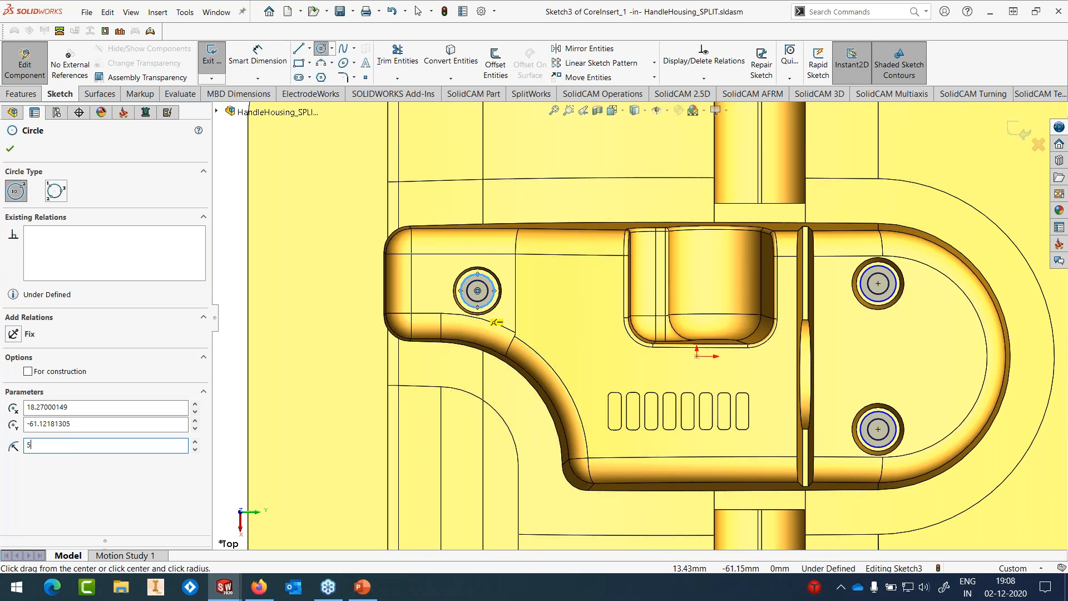
click(10, 149)
Step: Sketch a corner rectangle about 45 by 16 mm enclosing the row of eight vent slots
scroll(574, 274, up, 2)
scroll(718, 387, down, 4)
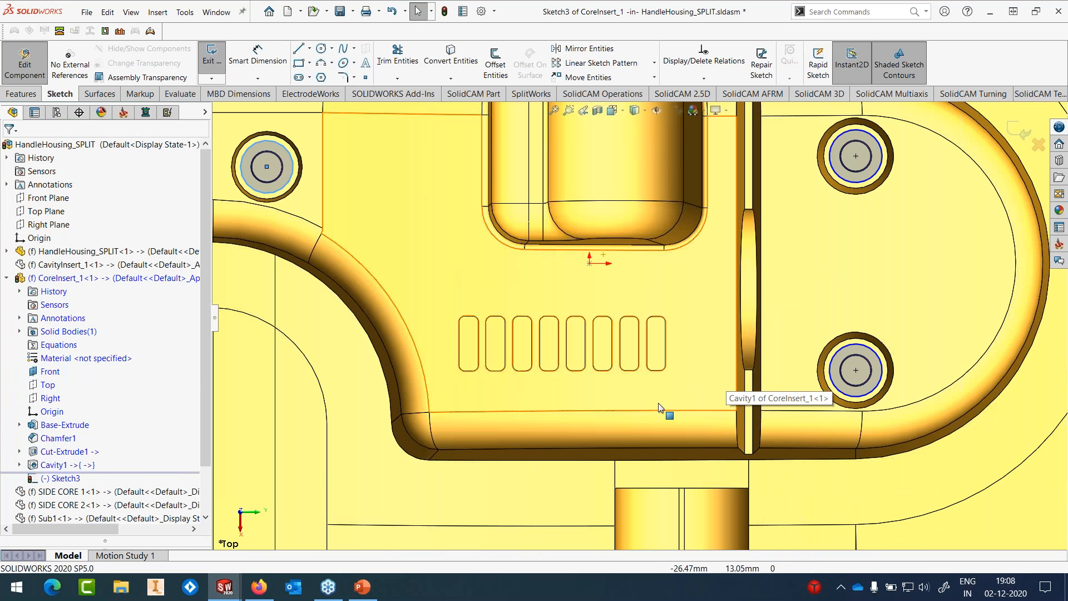
click(298, 62)
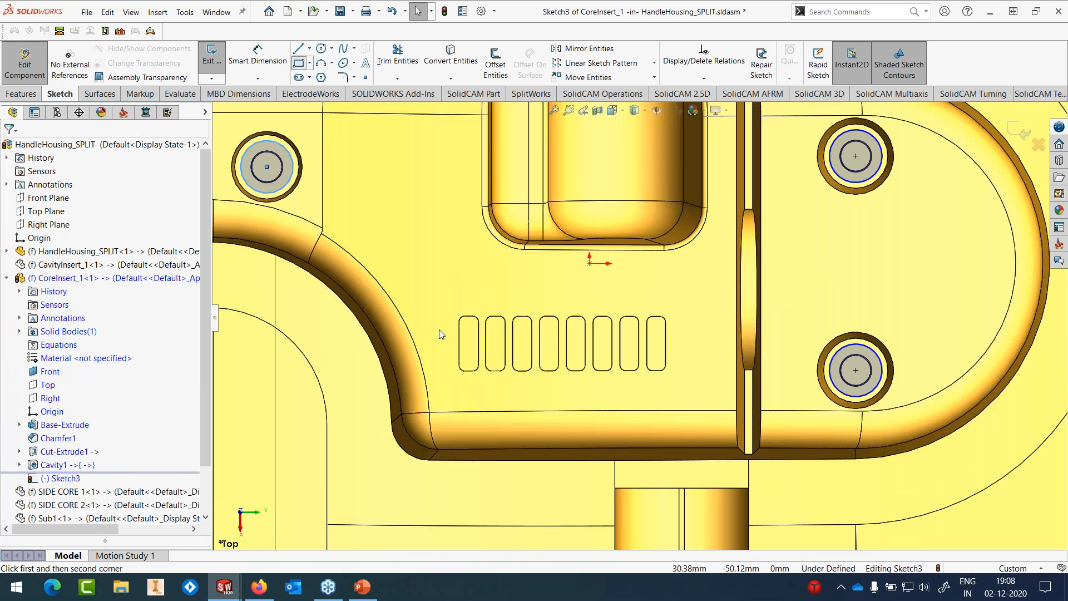
click(445, 301)
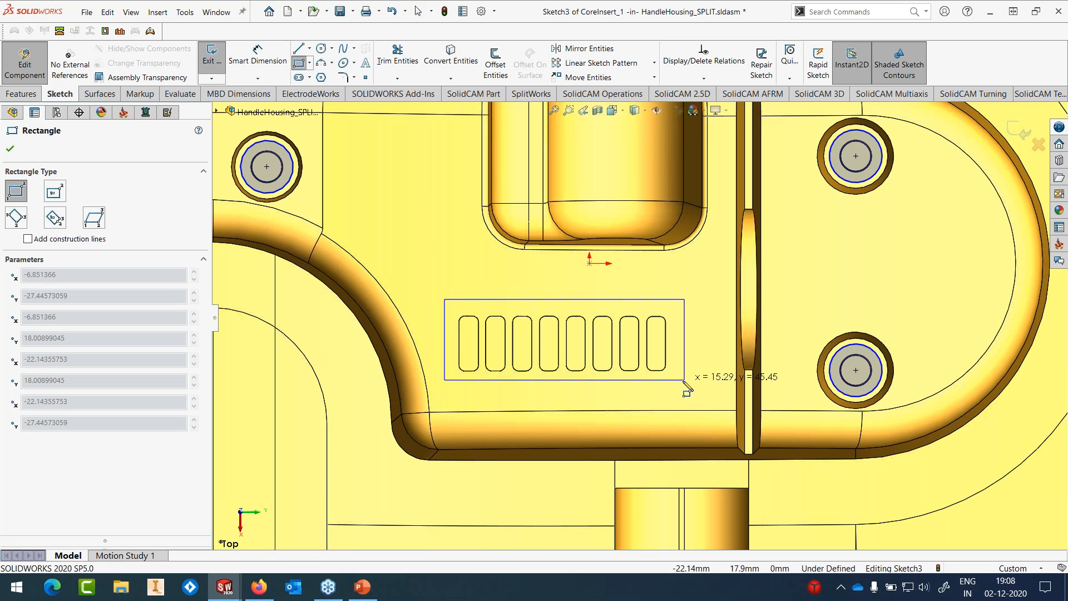
click(681, 385)
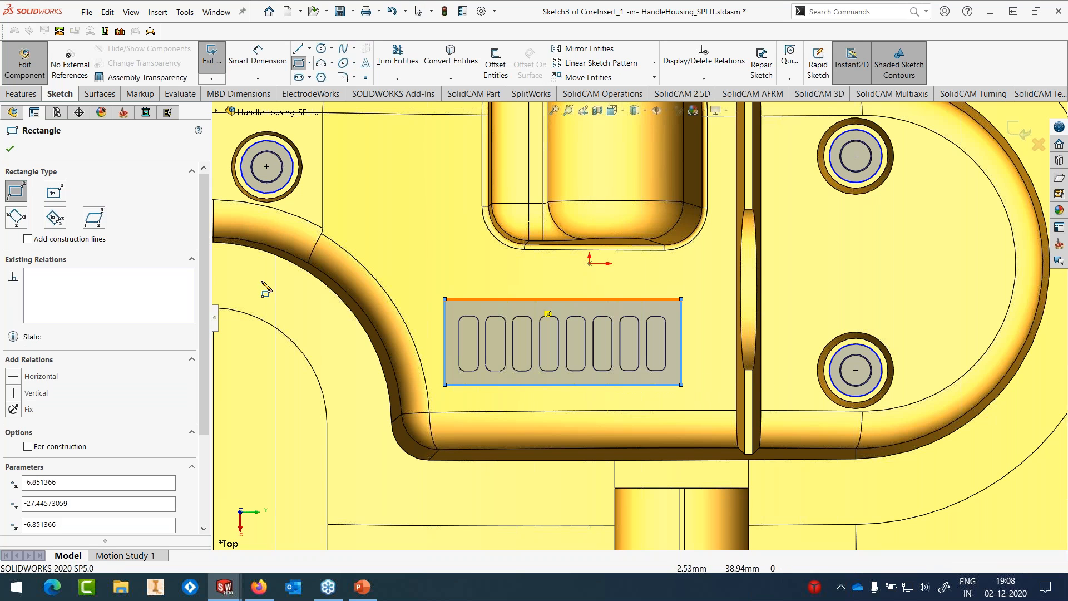
click(10, 149)
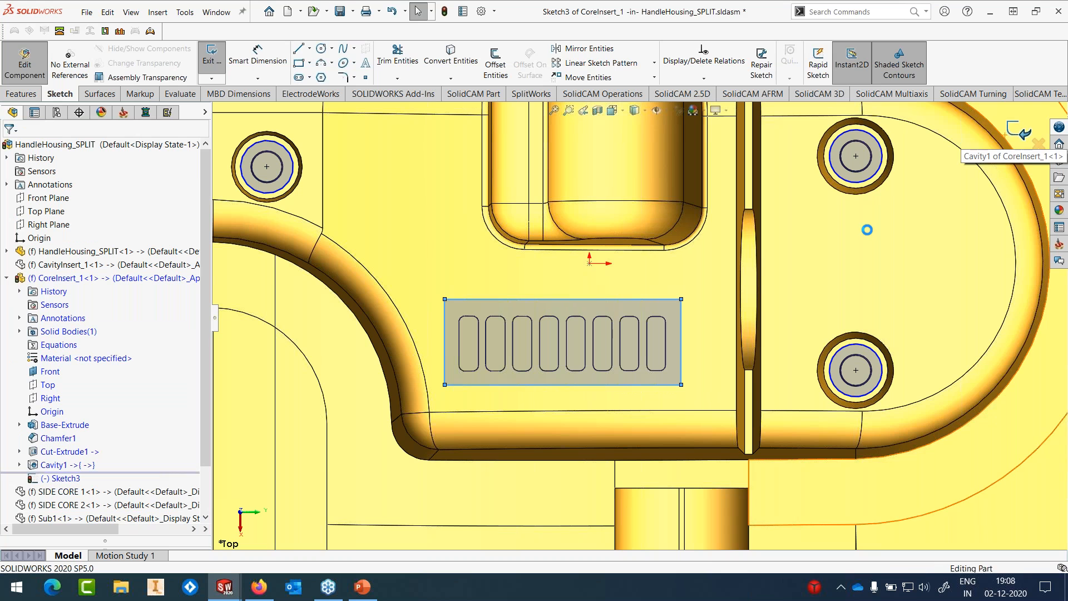
Step: Exit the sketch and start Create Sub Inserts on the core insert using the three circles and rectangle
scroll(727, 316, up, 5)
mouse_move(693, 338)
middle_down()
mouse_move(690, 226)
mouse_move(702, 249)
middle_up()
click(521, 94)
click(439, 63)
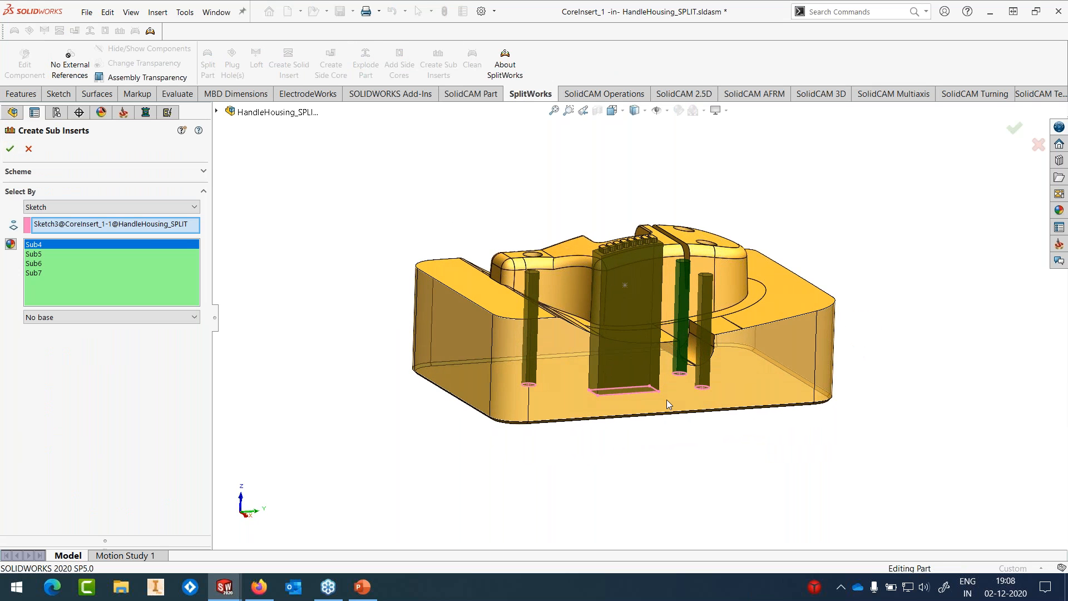
scroll(667, 399, down, 3)
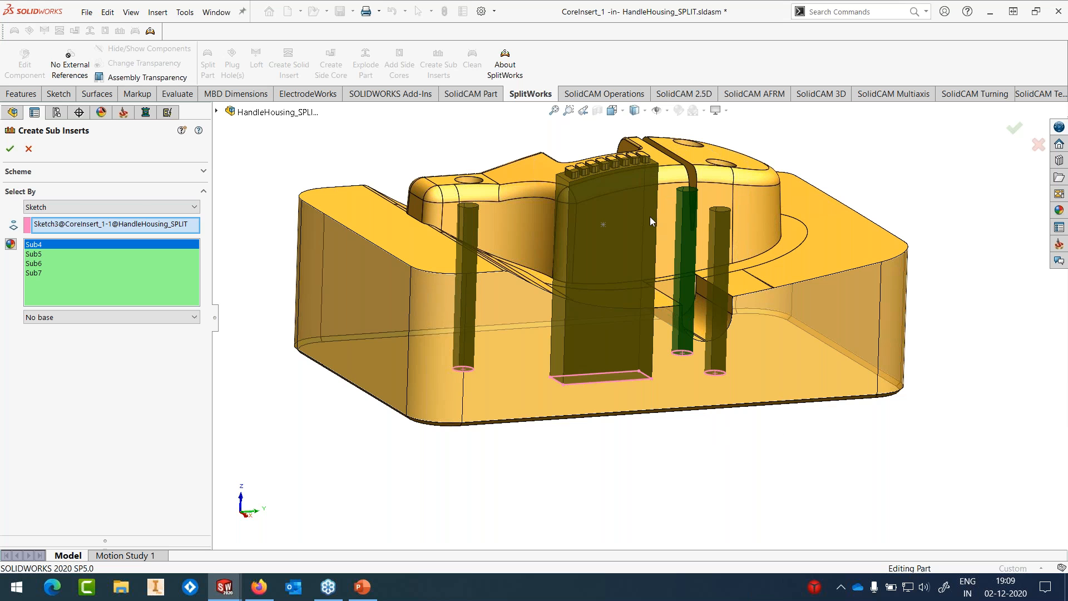
middle_drag(650, 216, 659, 239)
scroll(654, 236, down, 1)
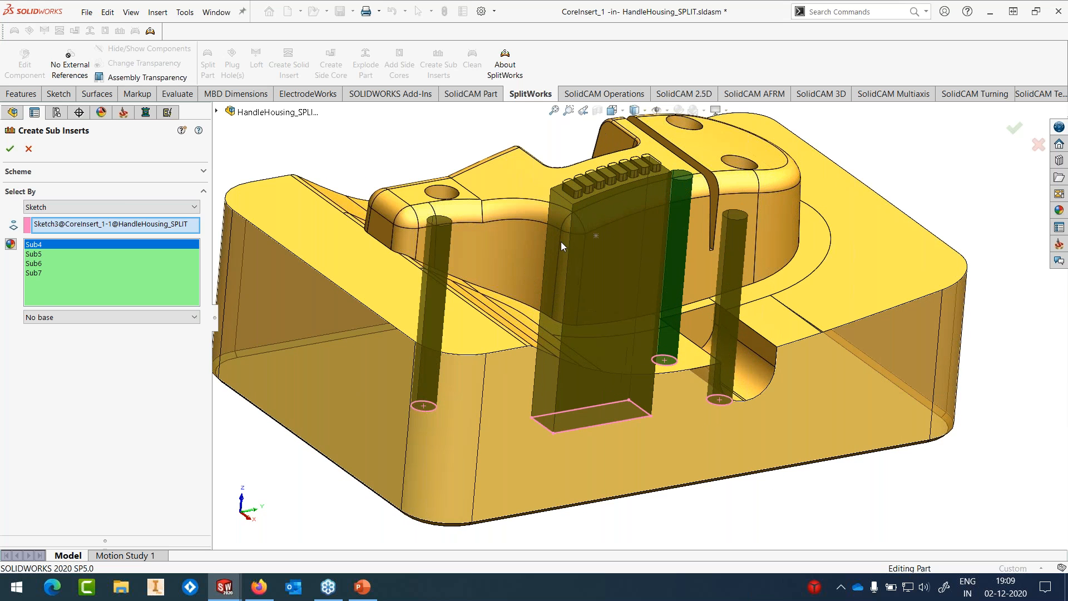
Step: Give Sub4 a circular base 5 mm high and 15 mm in diameter
click(87, 317)
click(67, 337)
drag(60, 350, 6, 360)
text(5.00mm)
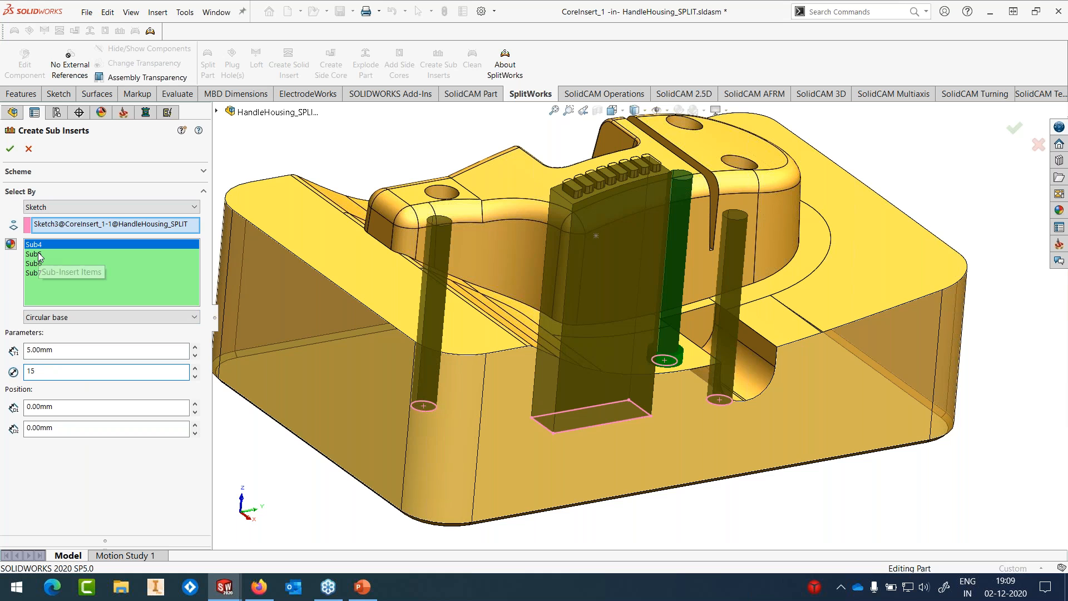
Step: Give Sub5 a circular base 5 mm high and 15 mm in diameter
click(39, 255)
click(49, 317)
click(53, 349)
text(5)
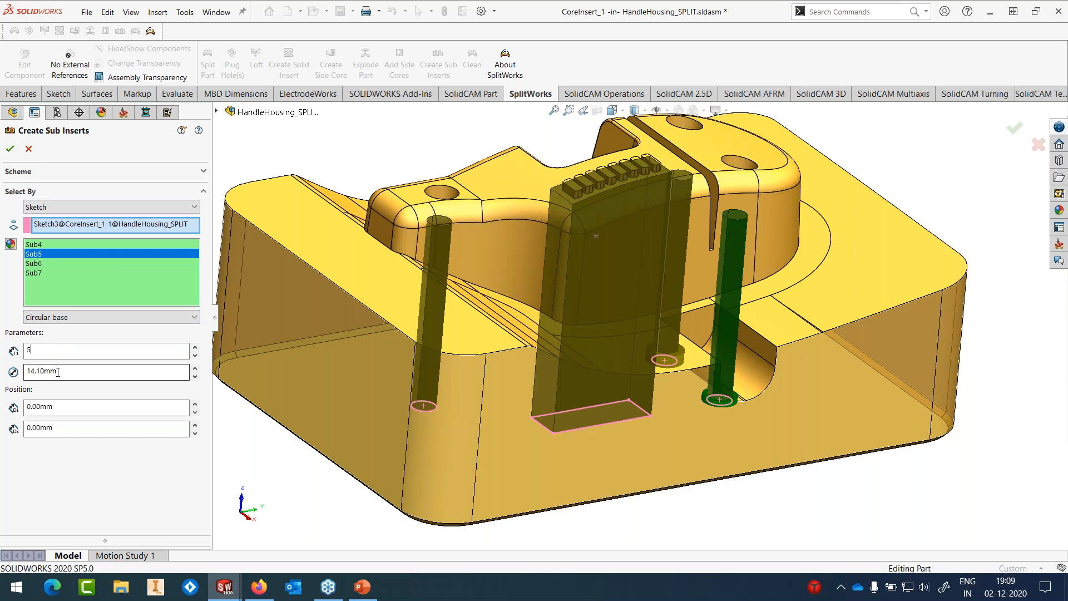
double_click(71, 371)
text(15)
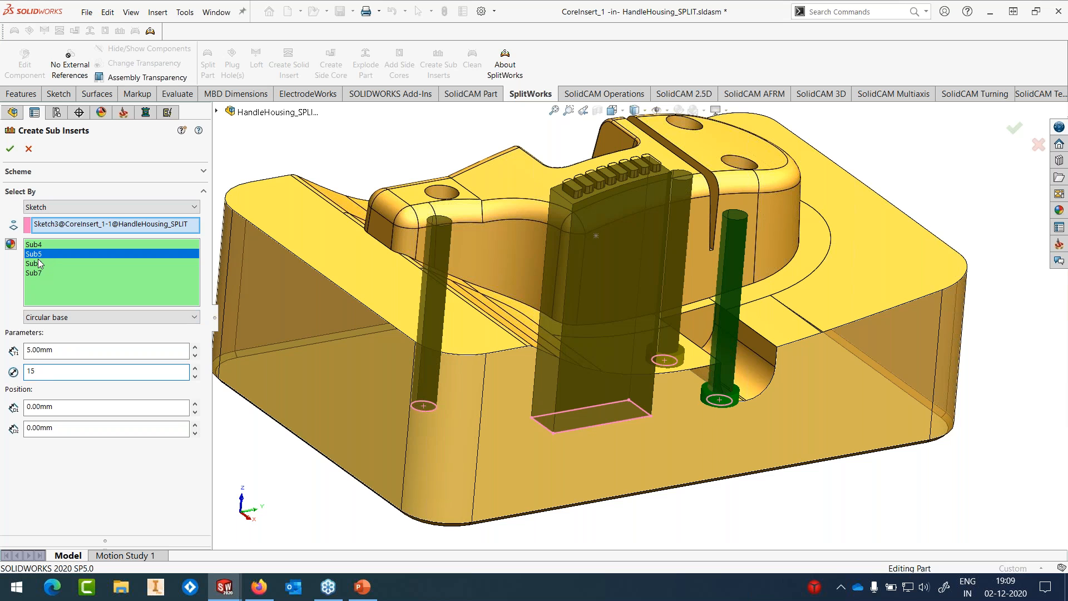
Step: Give Sub6 a circular base 5 mm high
click(39, 265)
click(50, 317)
click(54, 350)
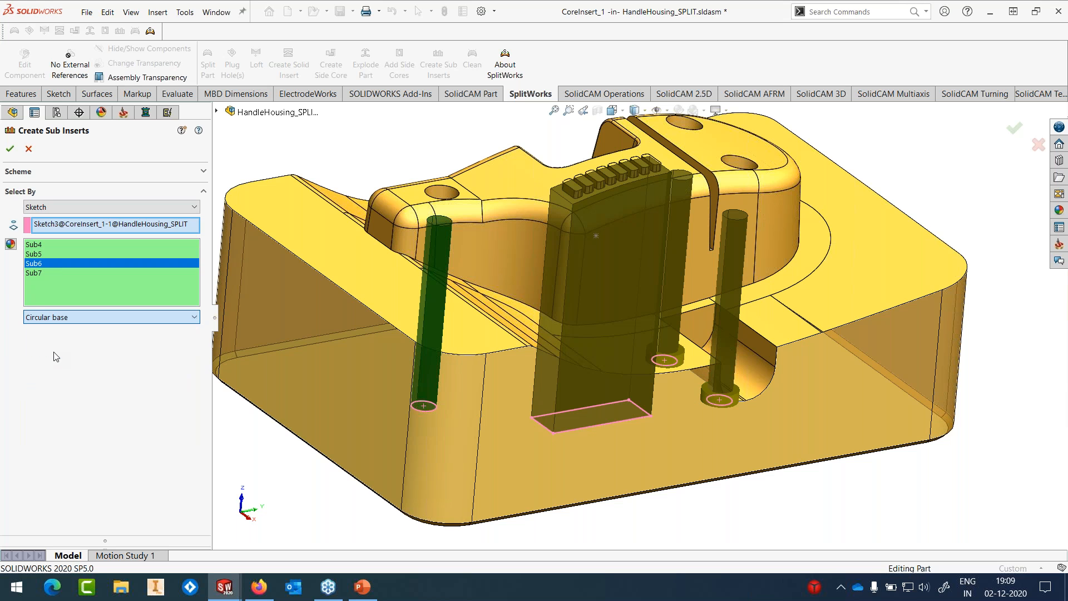
double_click(71, 371)
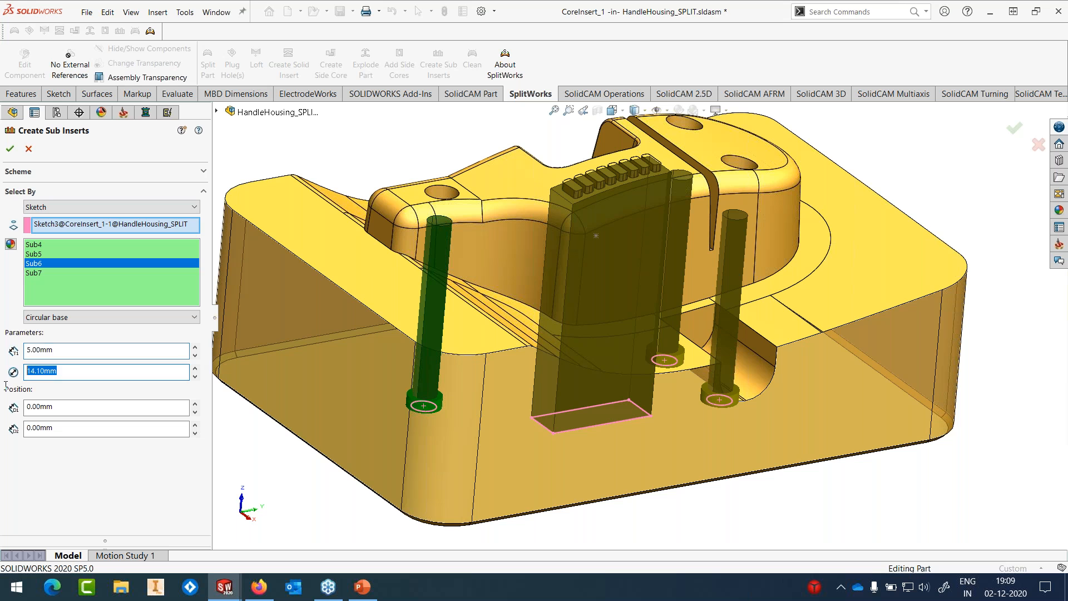
Step: Give Sub7 a rectangular base 10 mm high and 35 by 50 mm, and create the core sub-inserts
click(35, 273)
click(72, 318)
click(71, 340)
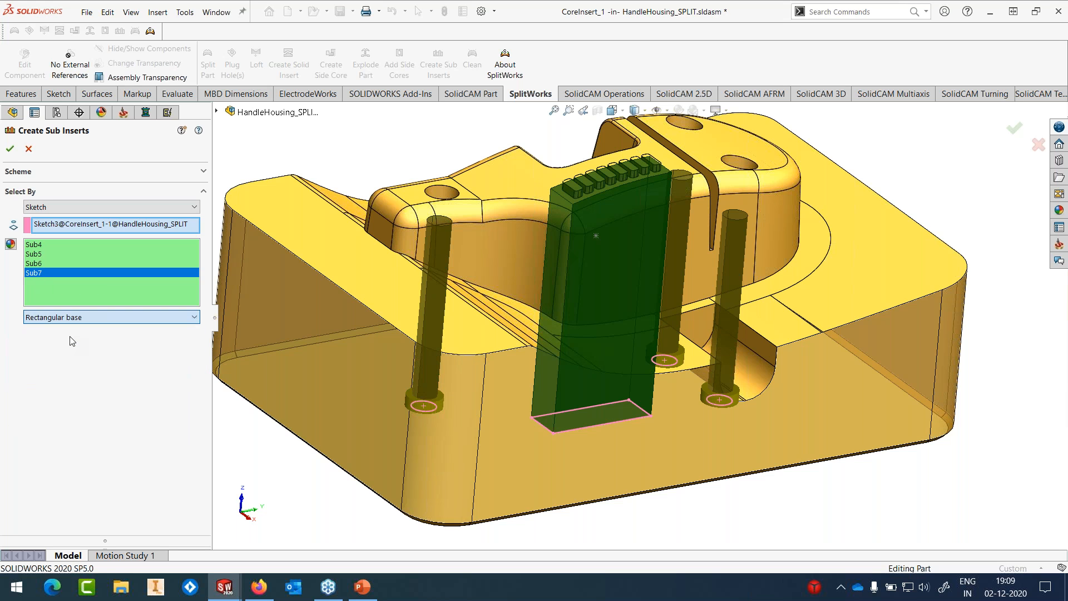
double_click(76, 350)
text(10)
double_click(70, 369)
text(35)
key(Tab)
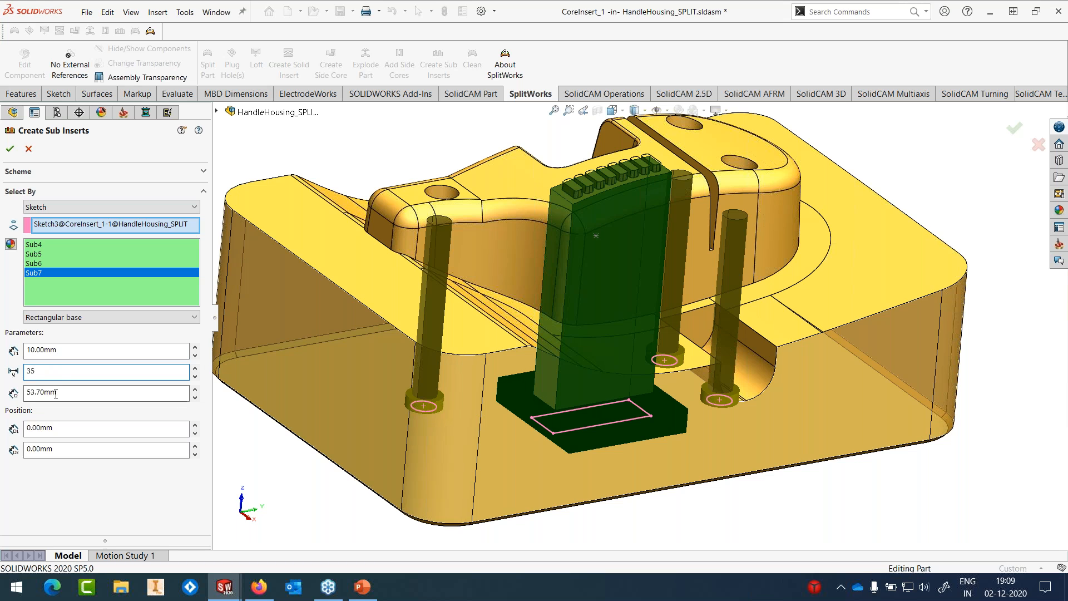
text(50)
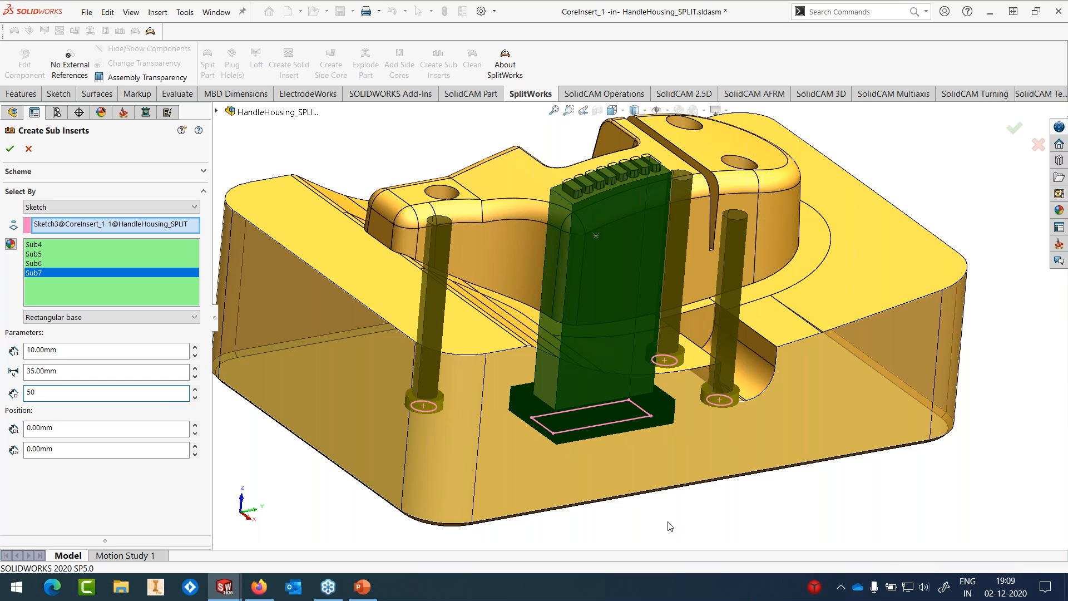
click(10, 149)
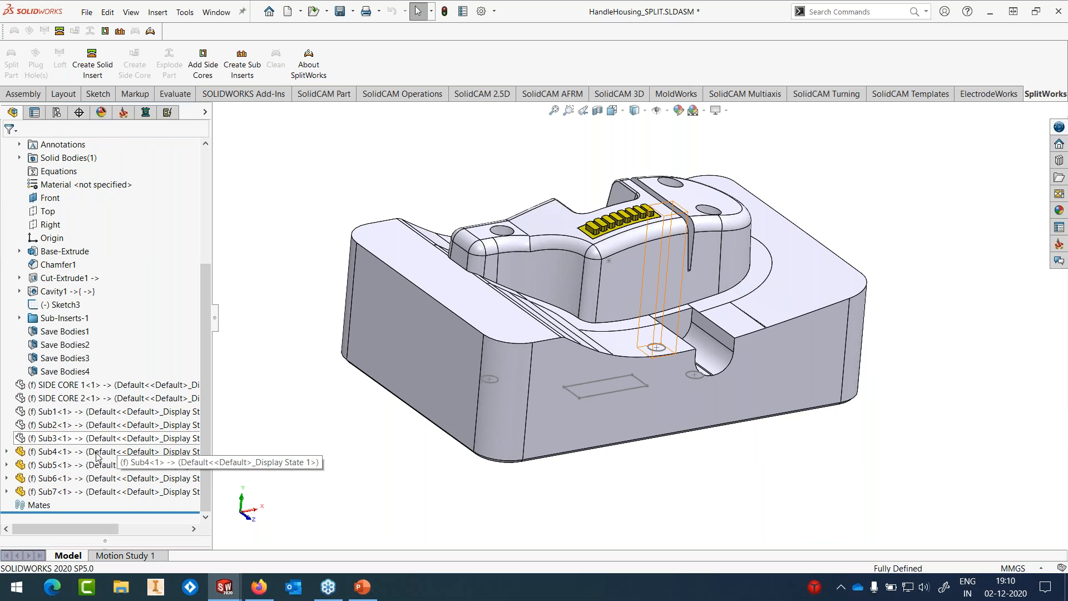
Step: Hide the sub-inserts Sub4 through Sub7 in the split assembly
click(56, 492)
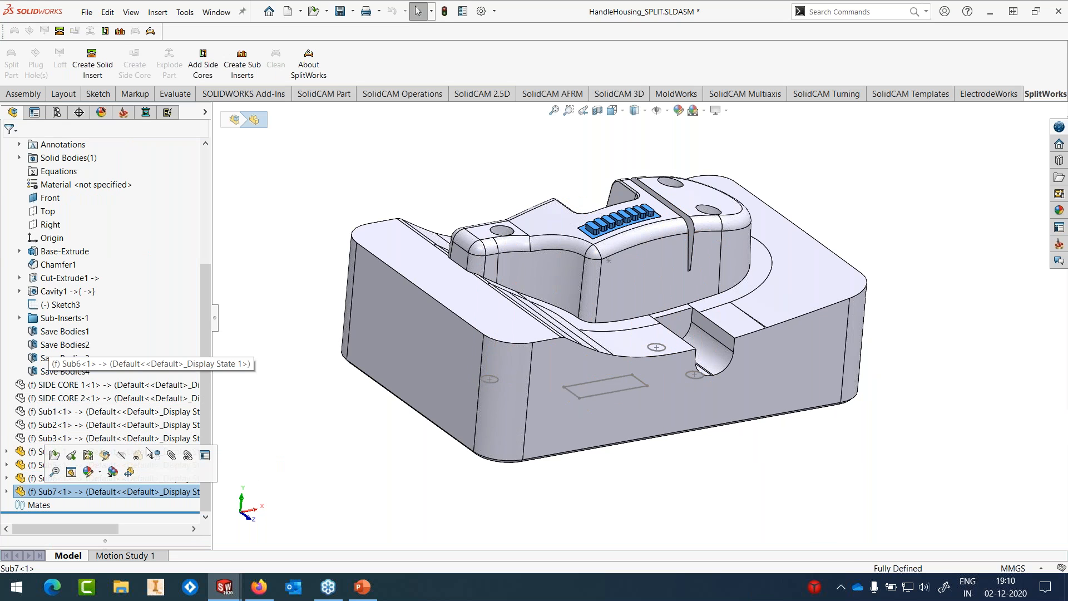
middle_drag(856, 225, 848, 261)
click(849, 261)
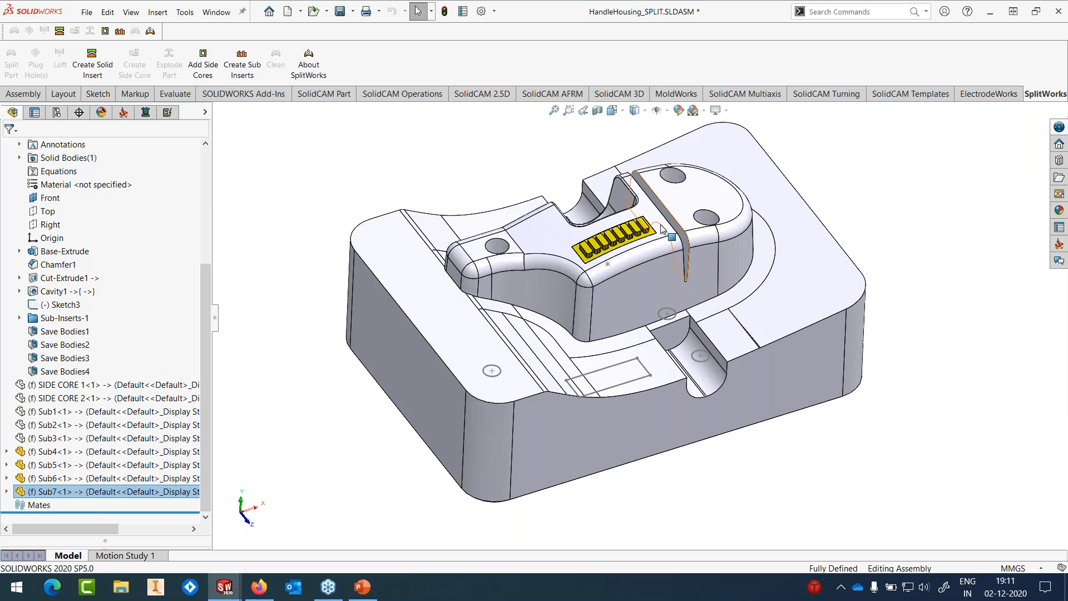
scroll(626, 239, down, 4)
middle_drag(627, 235, 690, 322)
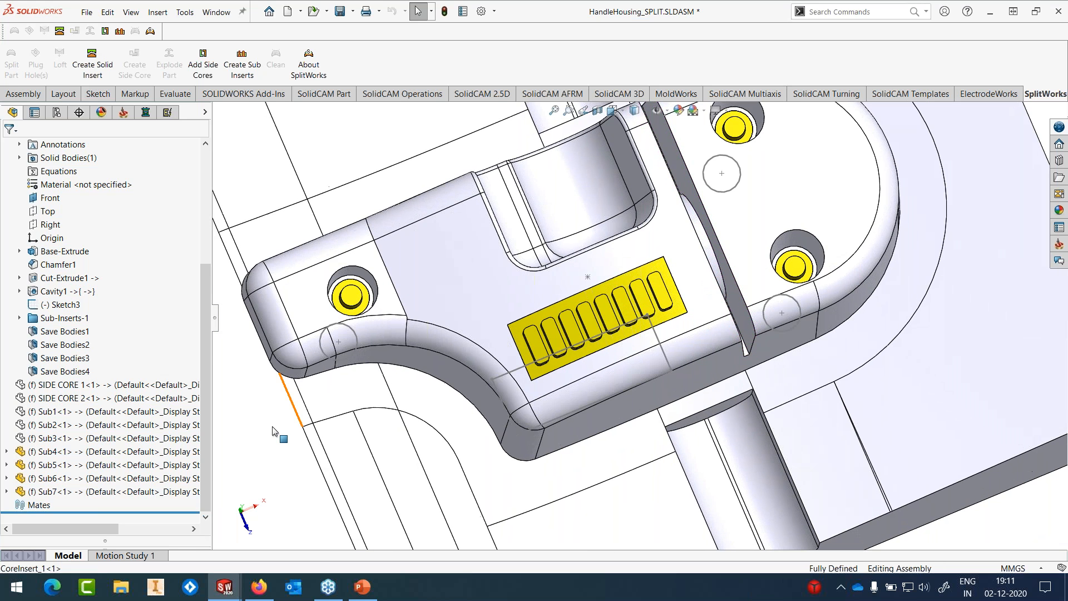
click(65, 458)
shift+click(62, 491)
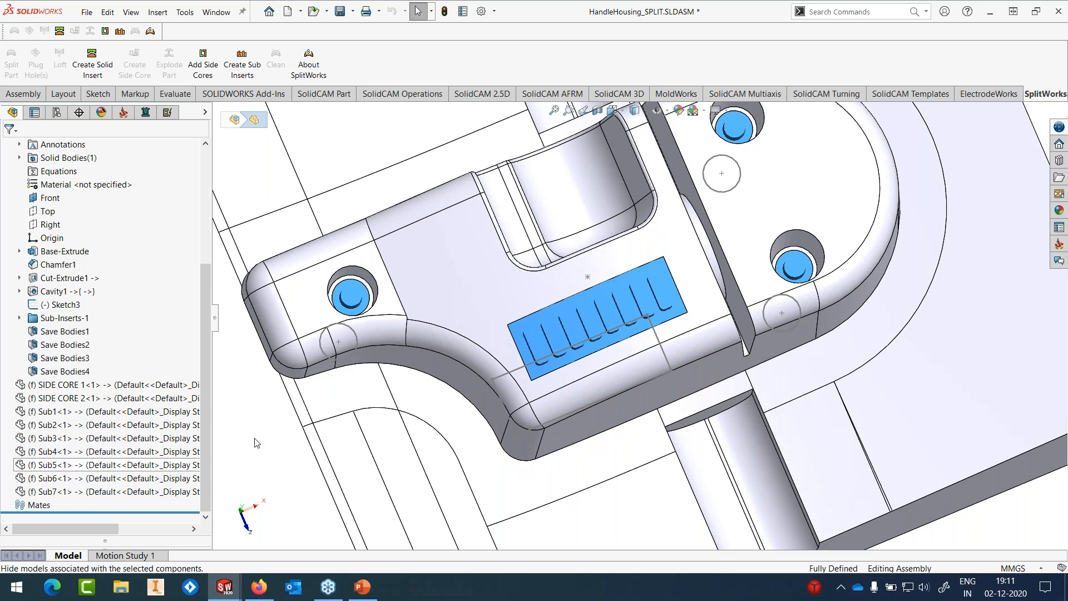
Step: Hide the sketch with the circles and rectangle on the core insert
scroll(639, 313, up, 5)
middle_drag(703, 306, 703, 328)
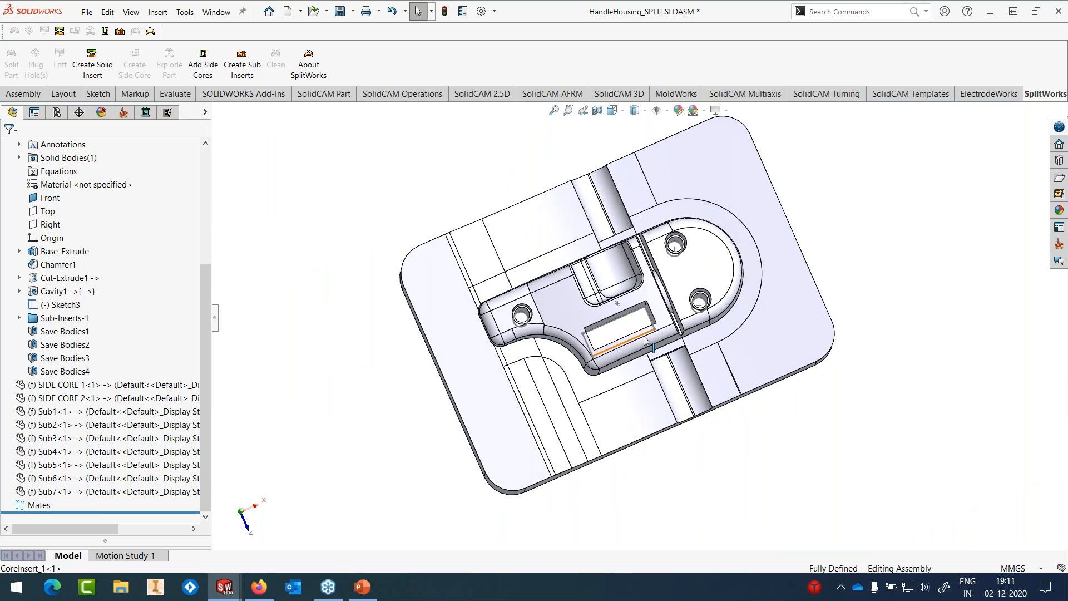
click(647, 340)
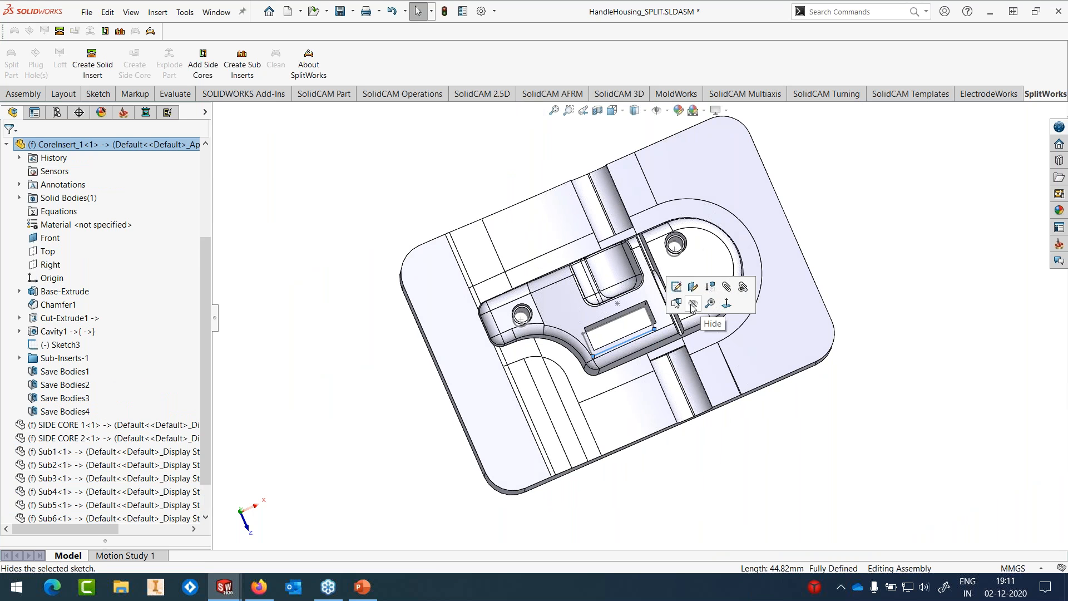
key(Escape)
scroll(699, 288, up, 2)
scroll(698, 290, down, 1)
middle_drag(697, 290, 874, 225)
scroll(836, 281, up, 4)
scroll(836, 279, up, 3)
key(f)
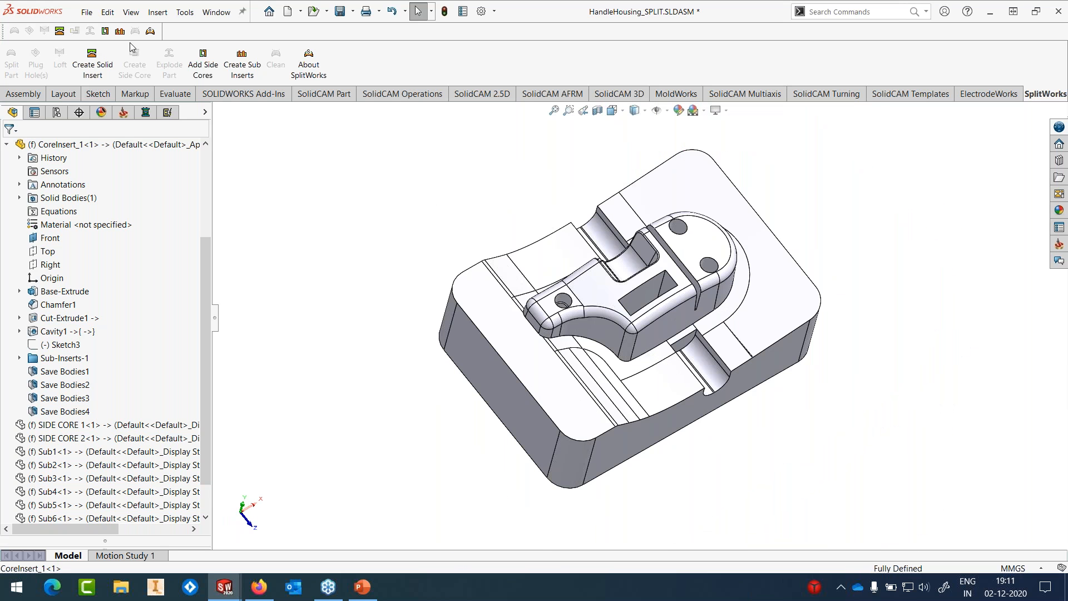
Step: Save all files of the HandleHousing_SPLIT assembly and exit SOLIDWORKS
click(86, 12)
click(111, 170)
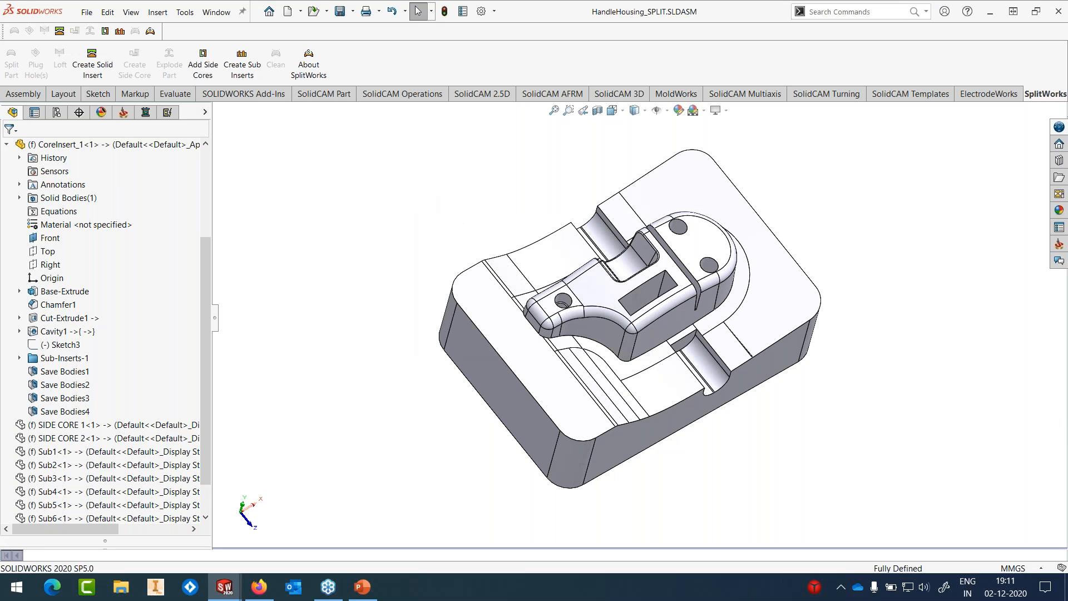
click(88, 13)
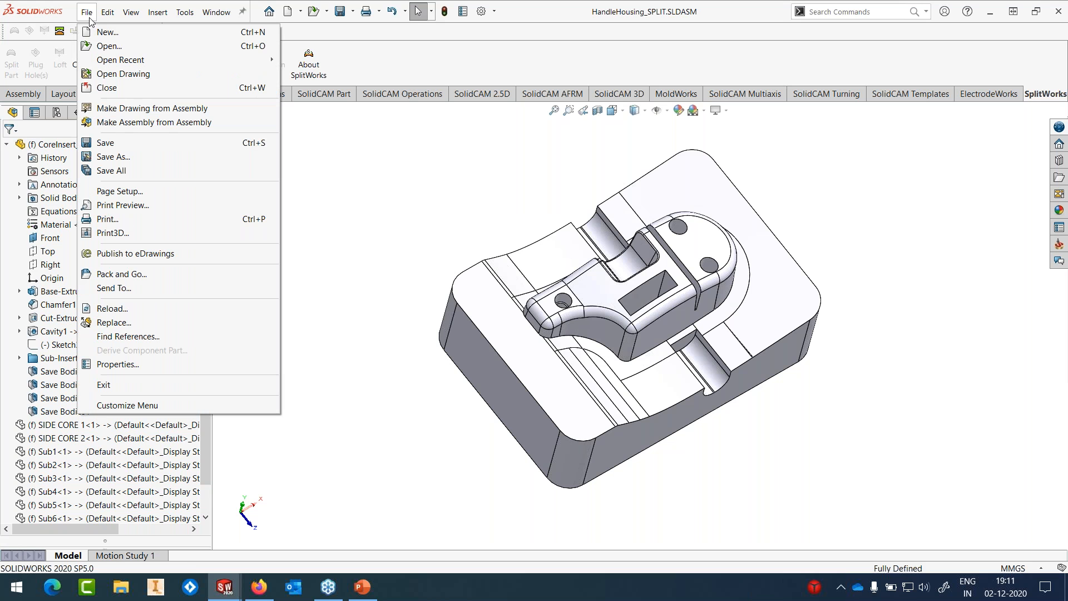
click(119, 386)
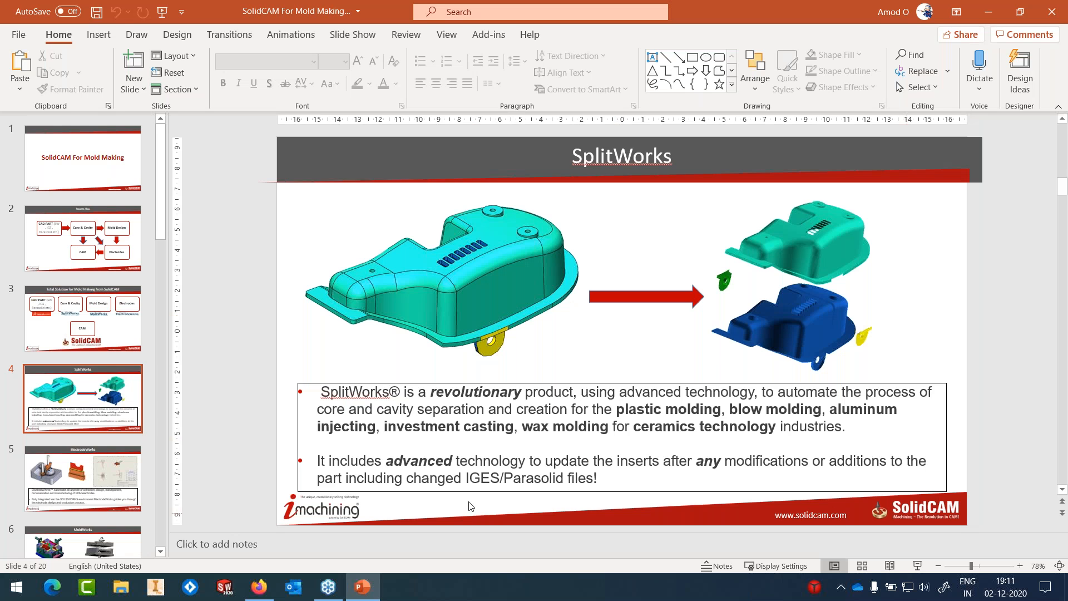
Step: In PowerPoint, start the slide show in presenter view from the ElectrodeWorks slide
click(83, 479)
key(alt+F5)
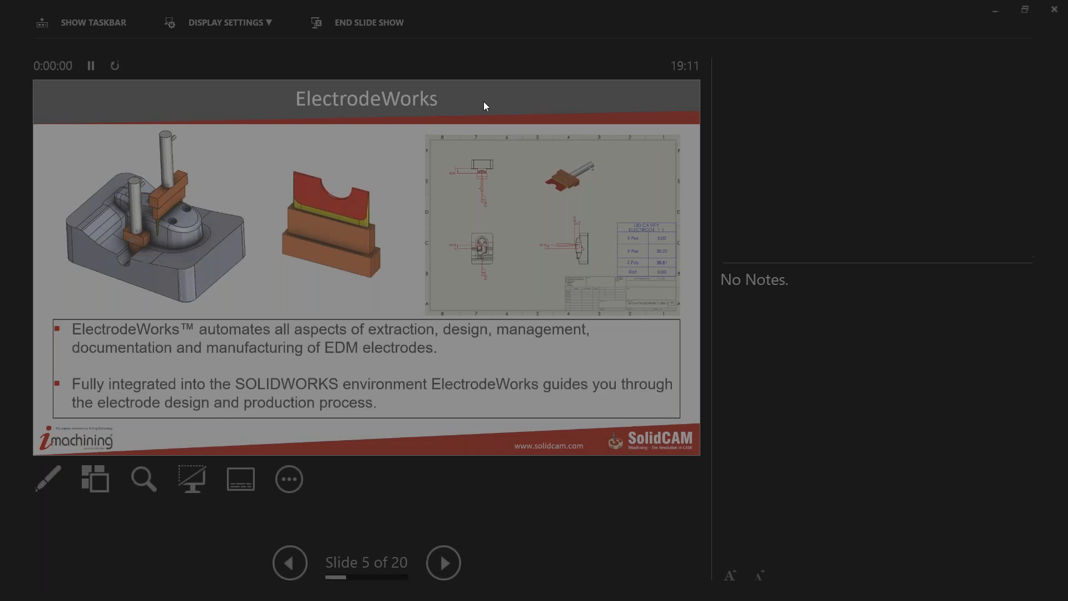
click(260, 52)
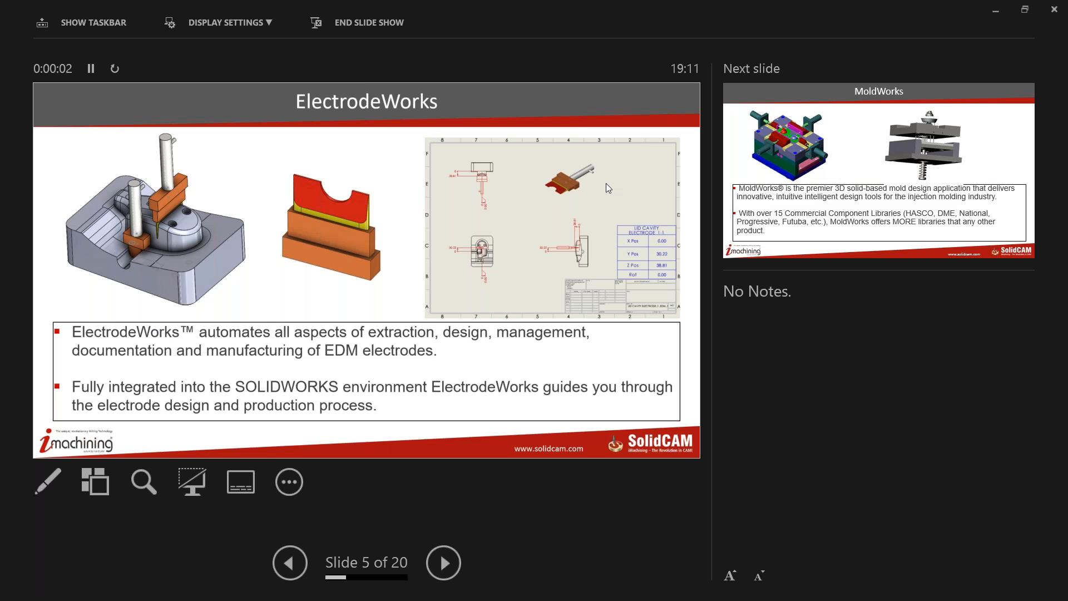
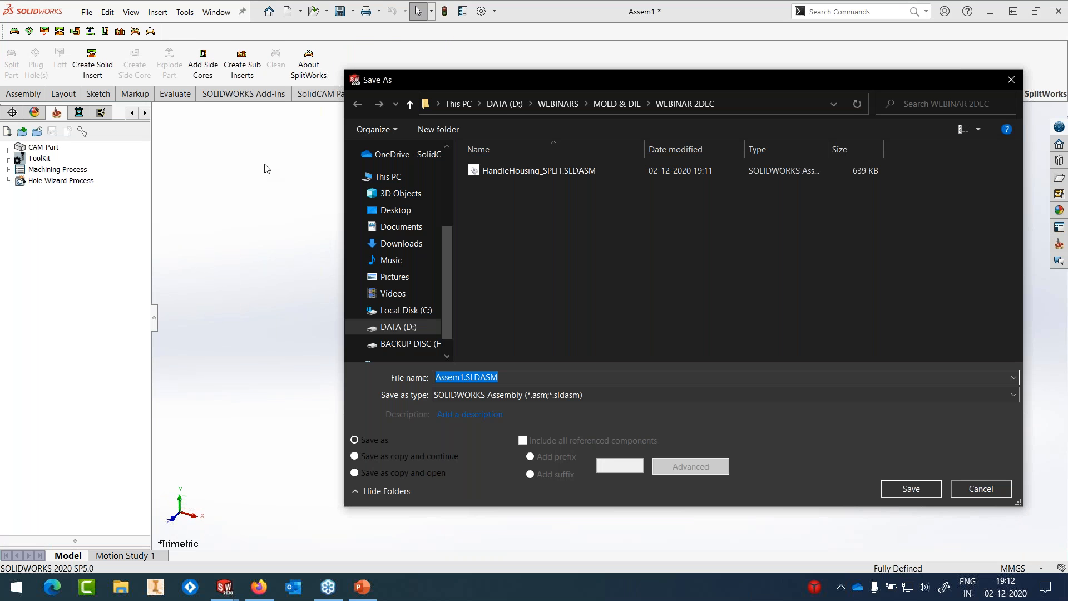
Step: Save the new SOLIDWORKS assembly as Core Electrodes in the WEBINAR 2DEC folder
key(BackSpace)
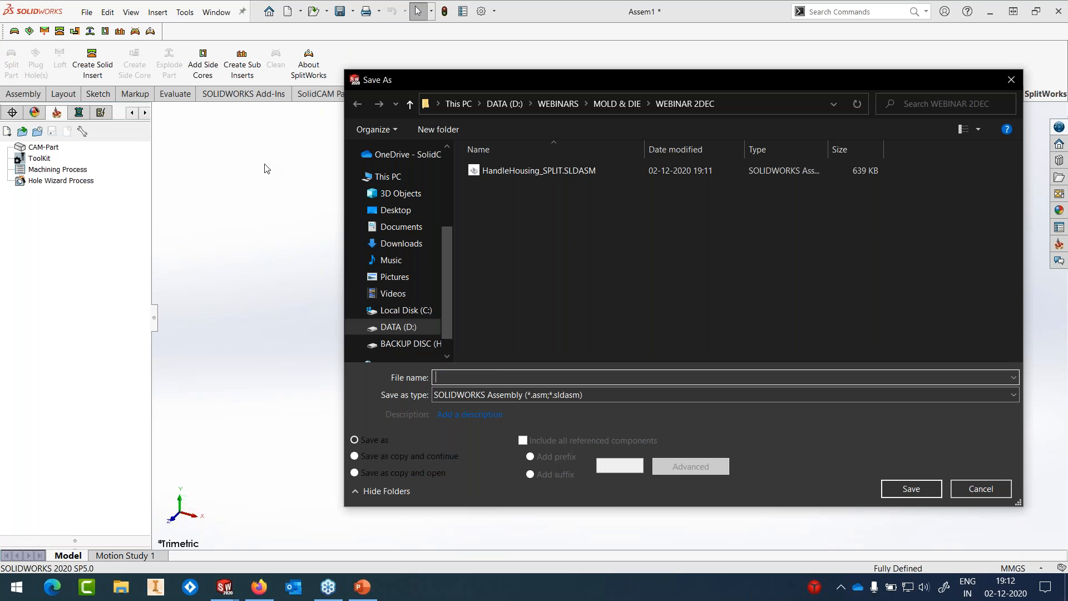
text(Core Electrodes)
click(907, 489)
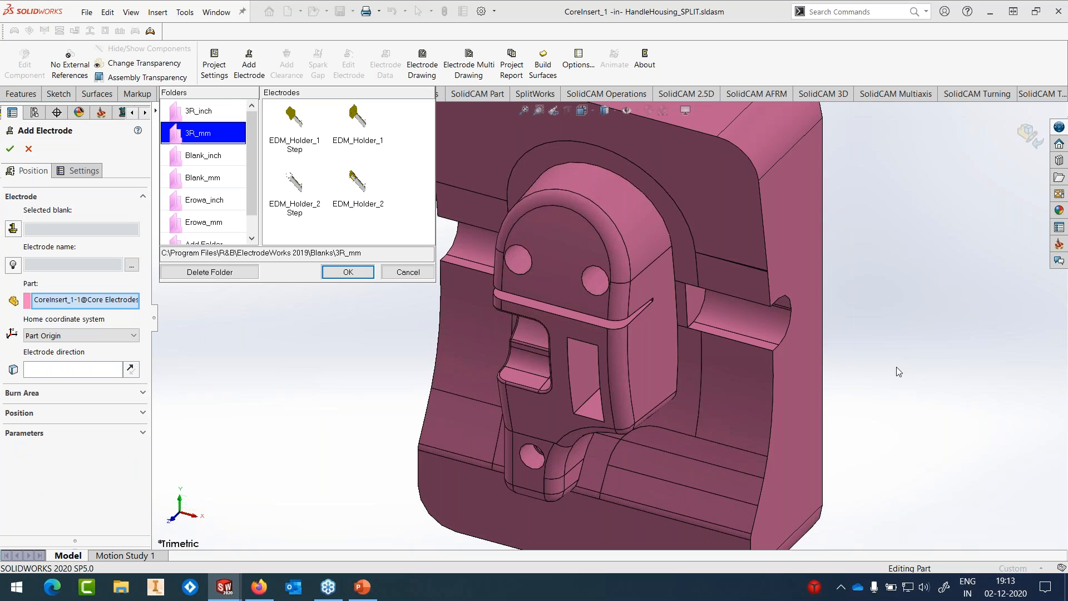
Step: Browse the Blank_mm and Erowa_inch folders of electrode blanks for the core insert
scroll(898, 368, up, 3)
middle_drag(896, 367, 840, 241)
scroll(642, 311, down, 3)
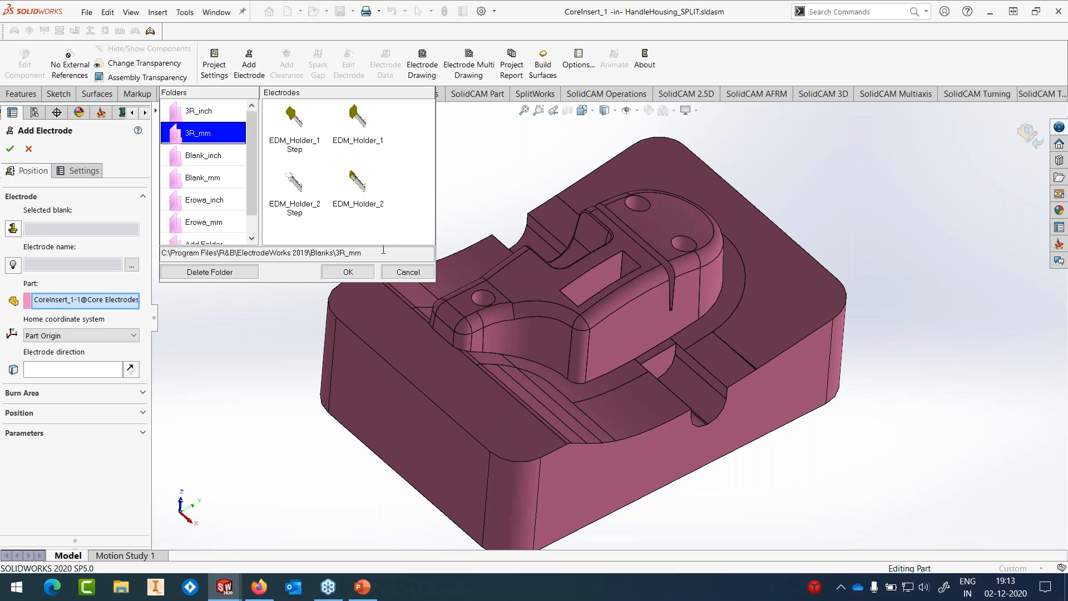
click(214, 182)
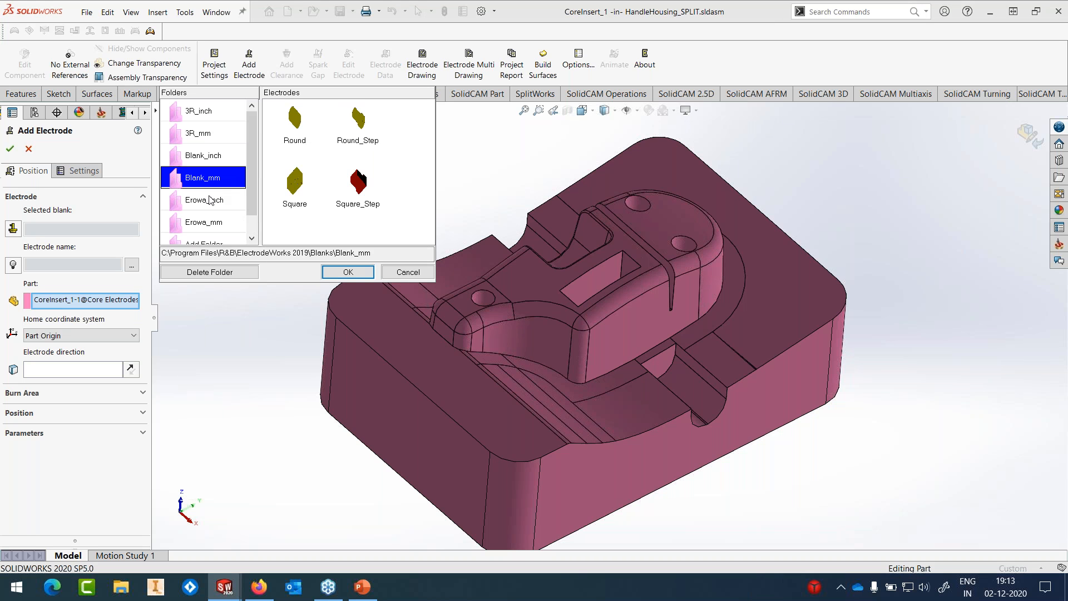
click(209, 201)
scroll(250, 171, down, 1)
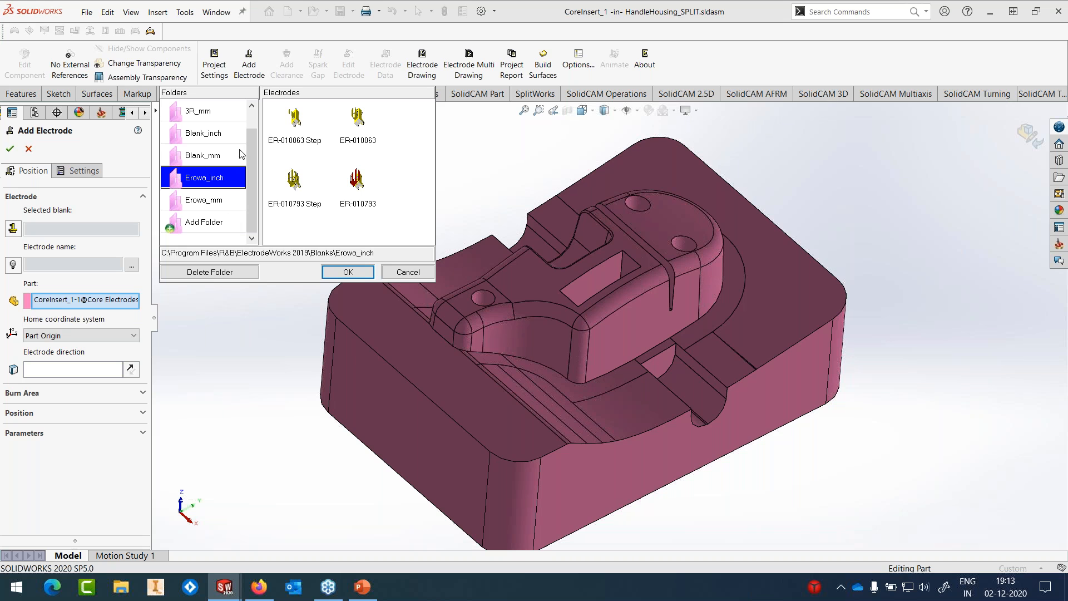
scroll(250, 134, up, 1)
Step: Choose EDM_Holder_1 Step from the 3R_mm folder as the electrode blank
click(206, 133)
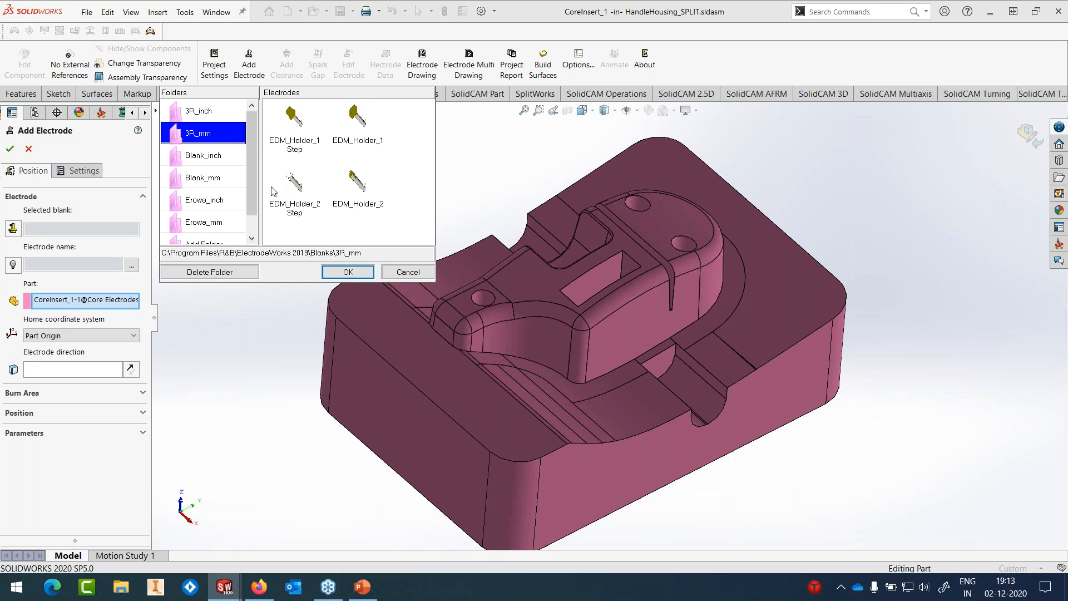
click(306, 147)
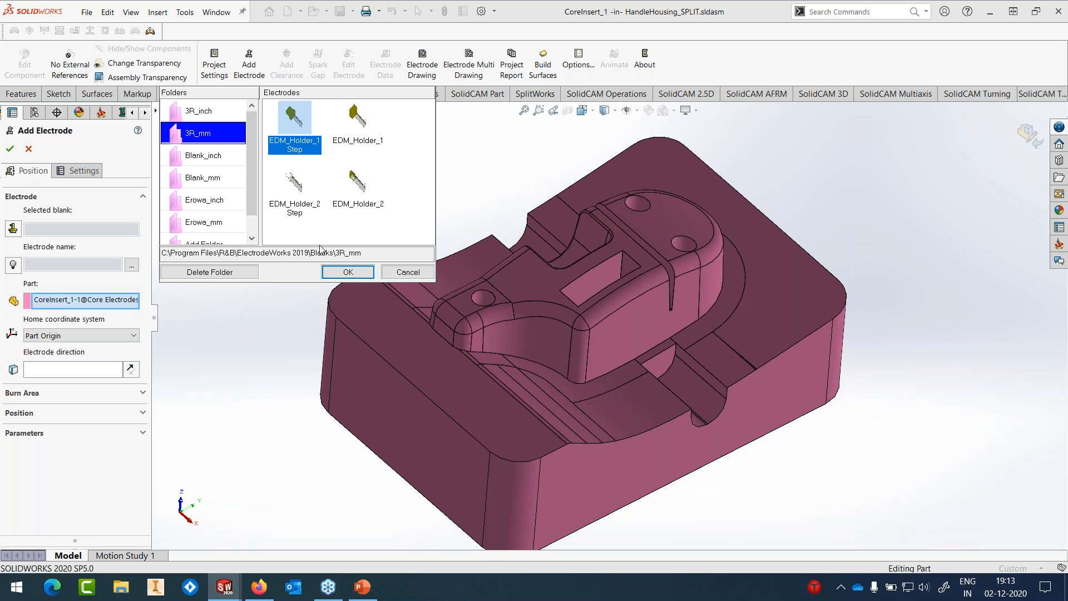
click(346, 272)
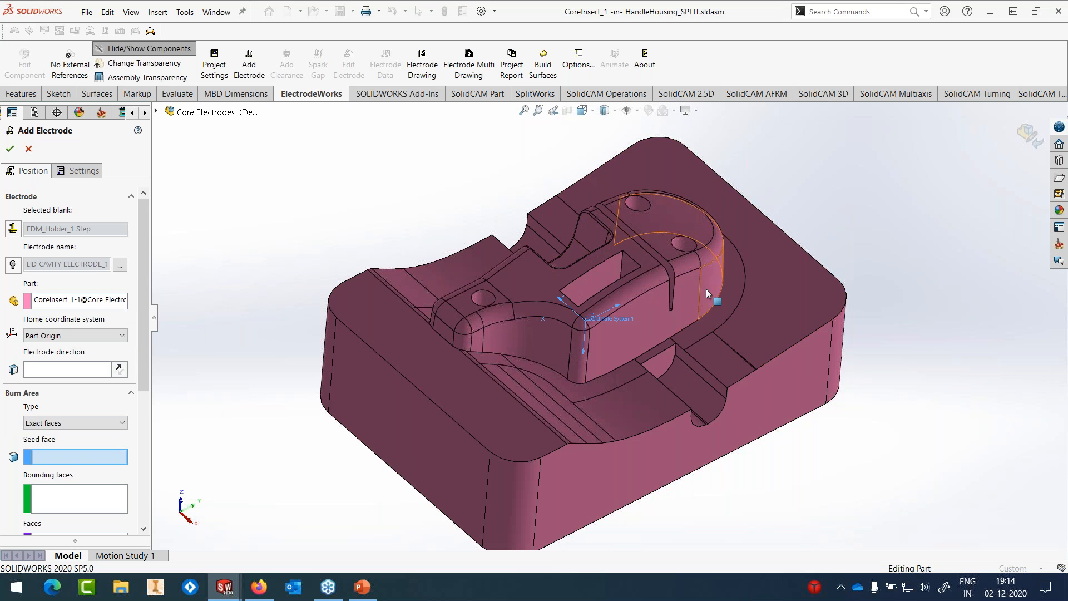
Step: Select the faces of the narrow slot across the core as the electrode's burn area, using Exact faces
scroll(639, 255, down, 6)
mouse_move(610, 253)
middle_down()
mouse_move(621, 275)
mouse_move(614, 268)
mouse_move(625, 268)
mouse_move(617, 270)
middle_up()
scroll(616, 256, down, 1)
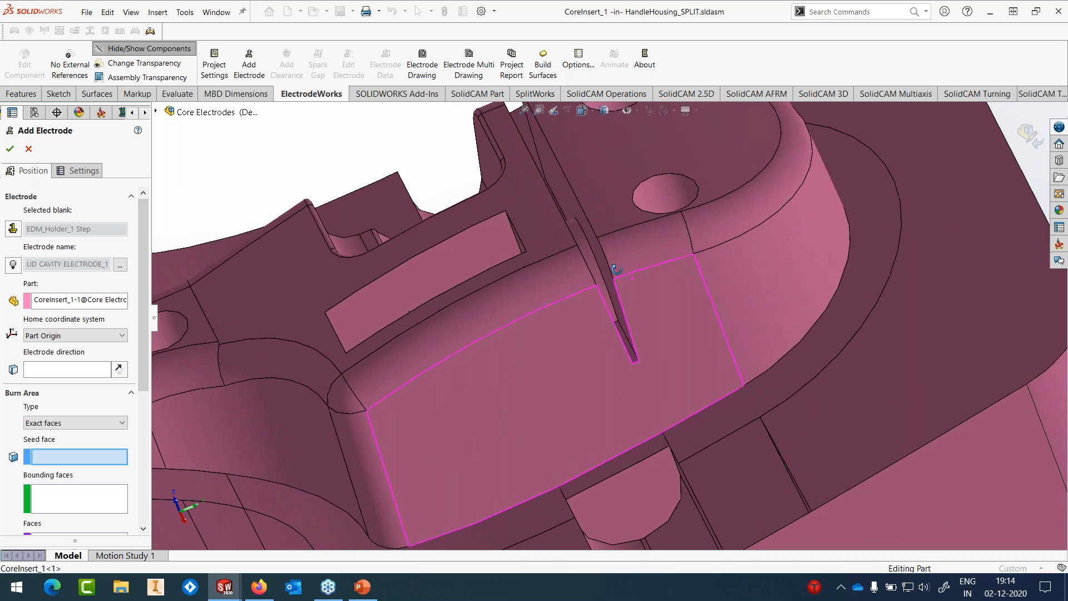
scroll(618, 270, up, 5)
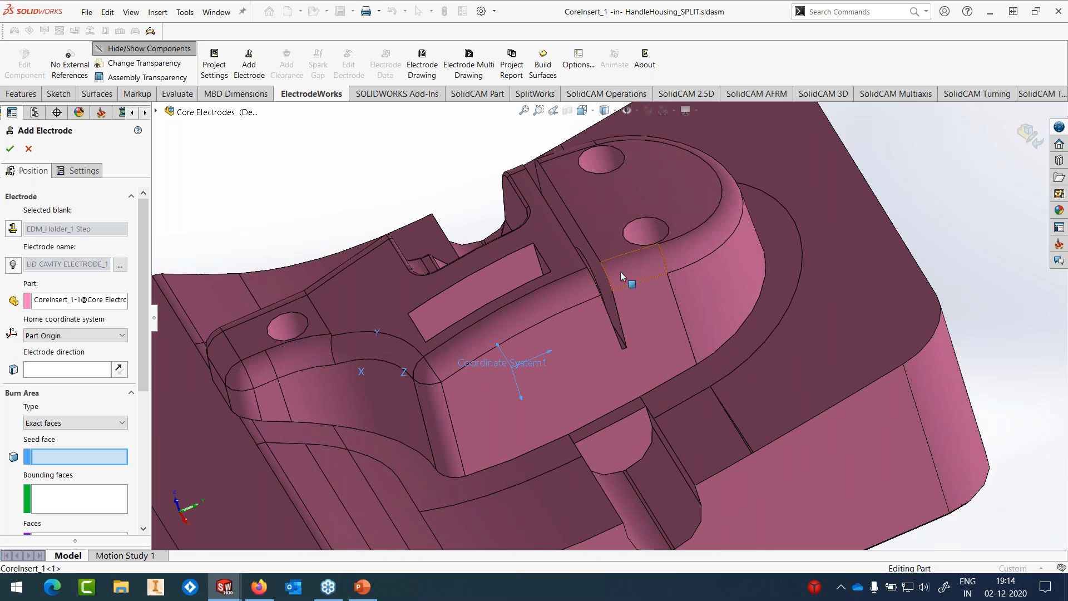
middle_drag(622, 279, 630, 275)
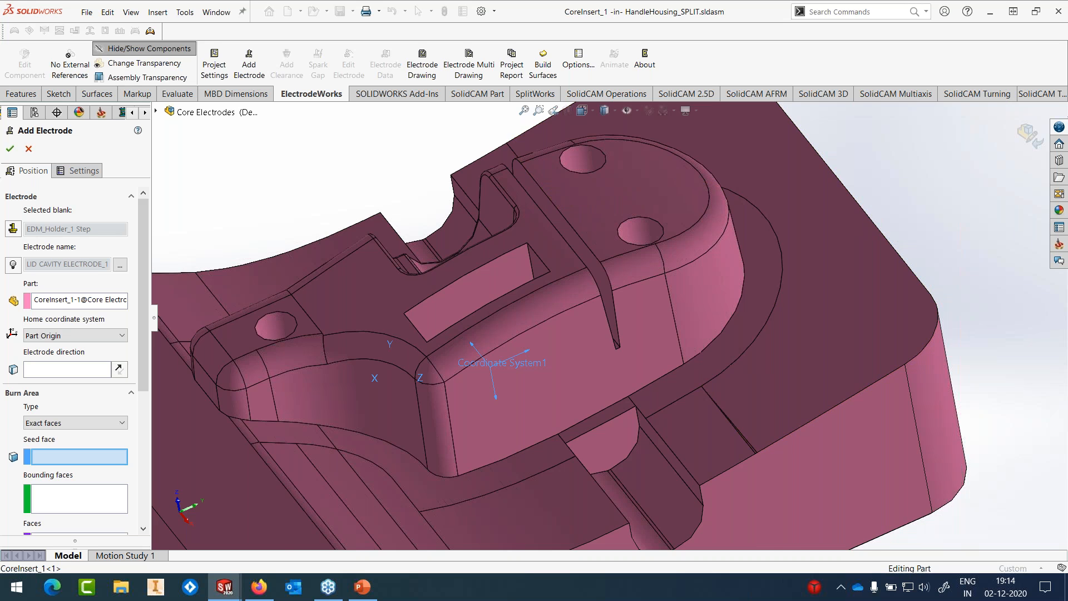
scroll(612, 326, up, 2)
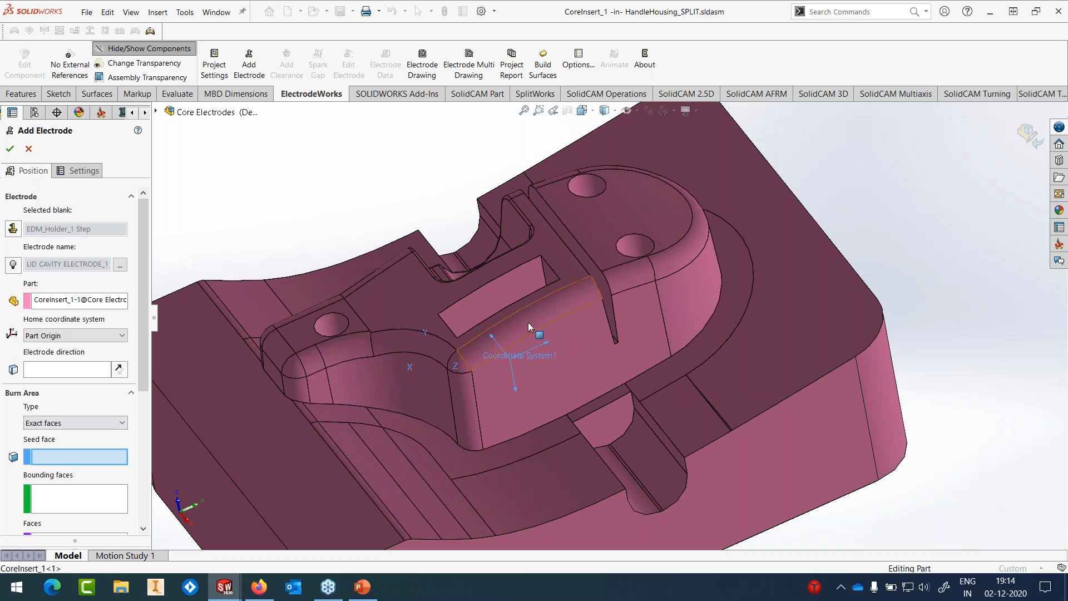
click(602, 289)
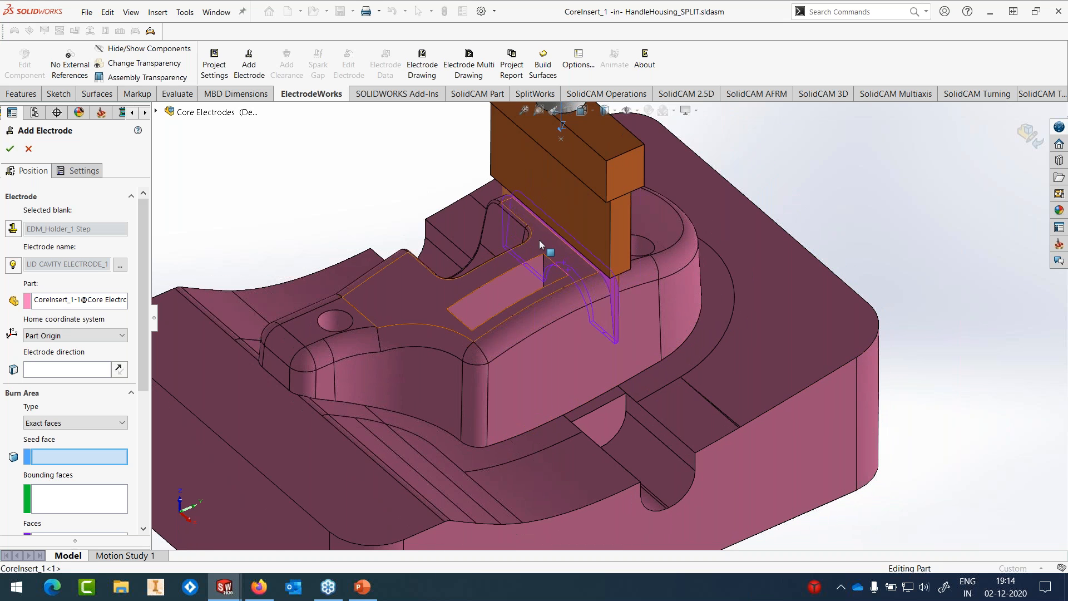
scroll(539, 239, down, 5)
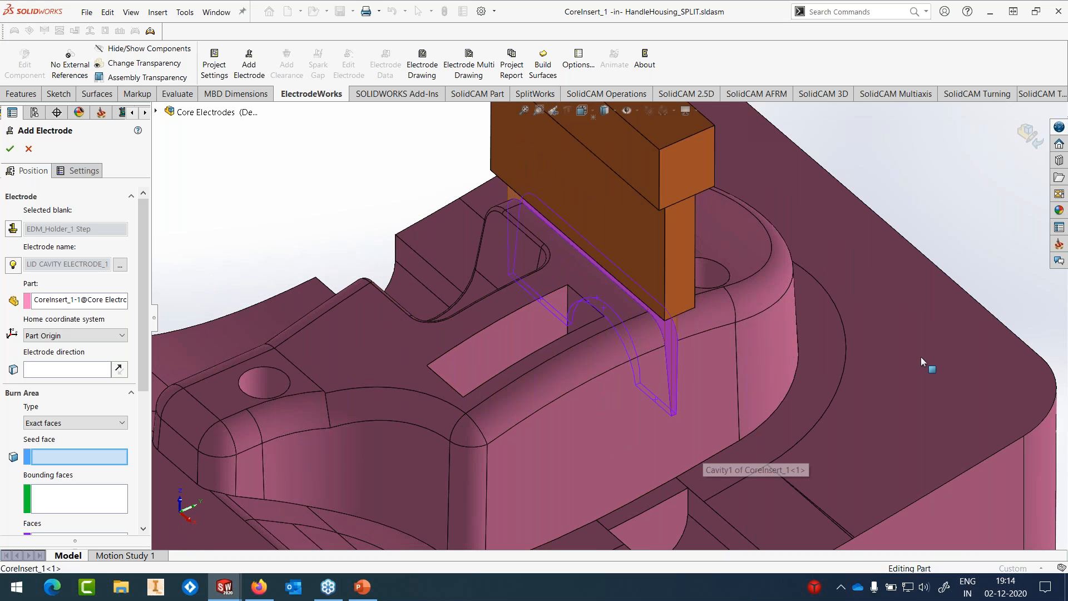
middle_drag(683, 334, 801, 334)
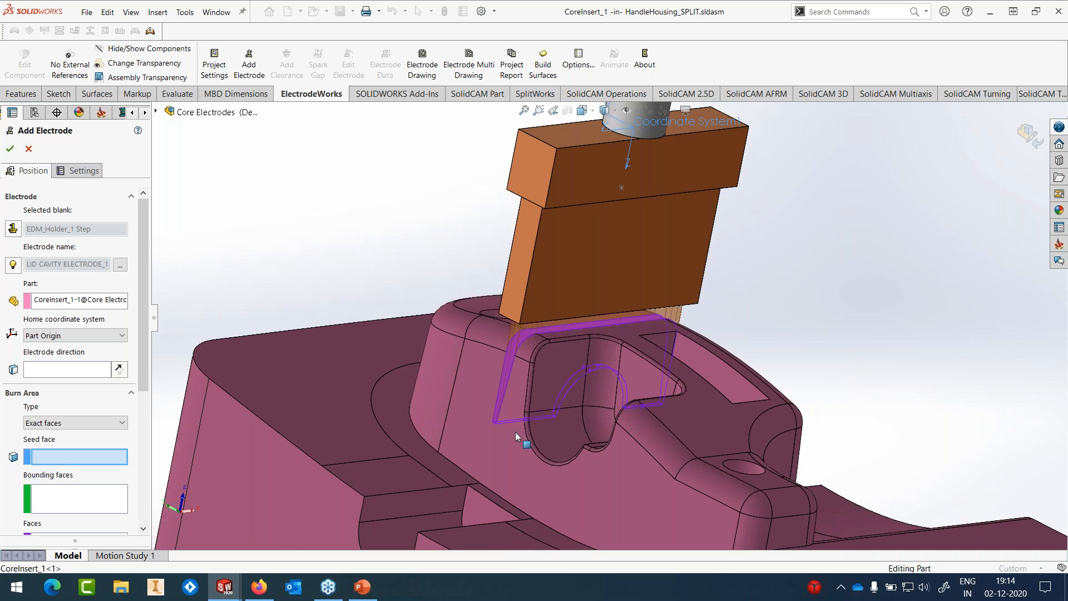
middle_drag(479, 453, 649, 303)
scroll(618, 329, down, 1)
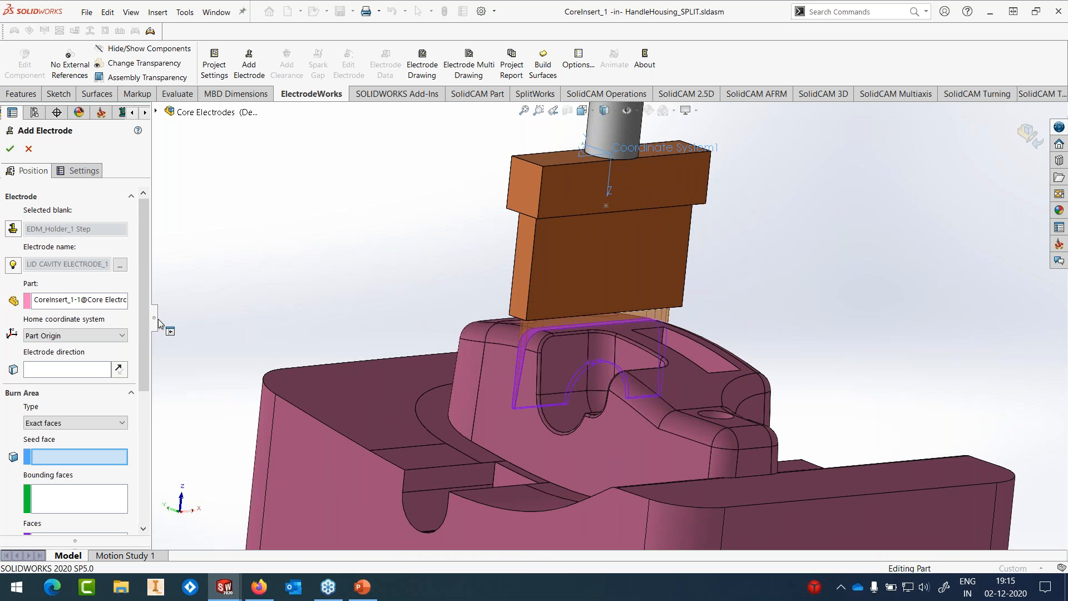
Step: Choose Coordinate System2 as the slot electrode's coordinate reference in its position settings
drag(154, 322, 185, 431)
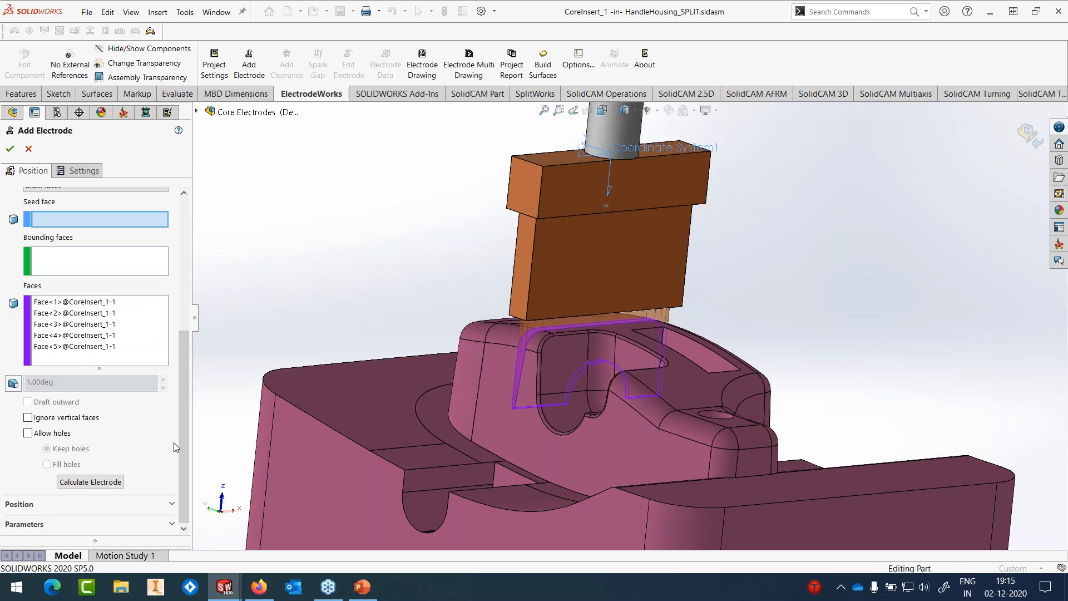
click(172, 505)
drag(186, 405, 181, 449)
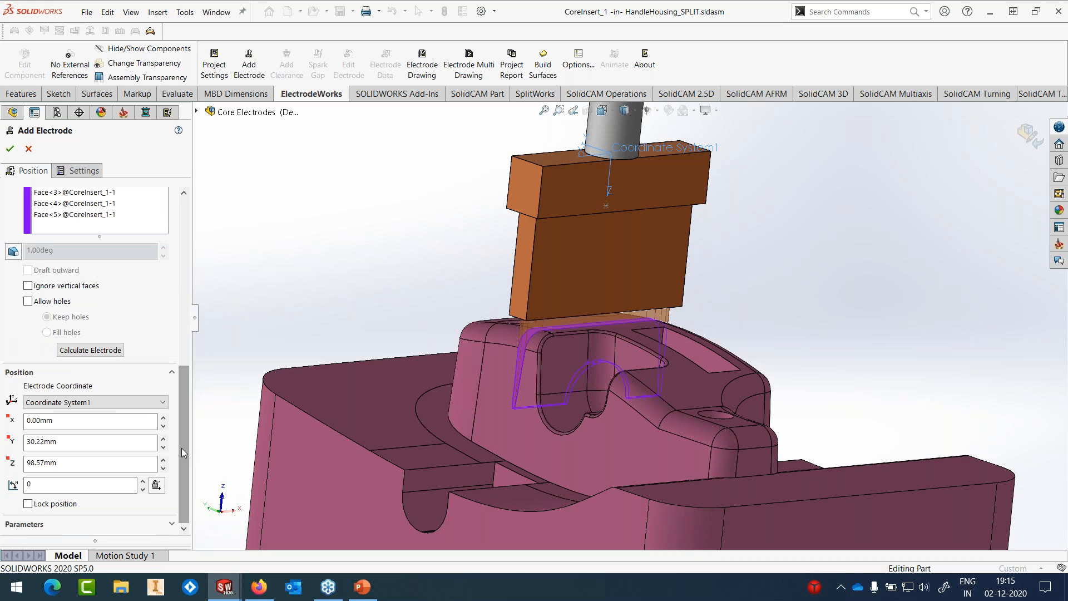
click(163, 402)
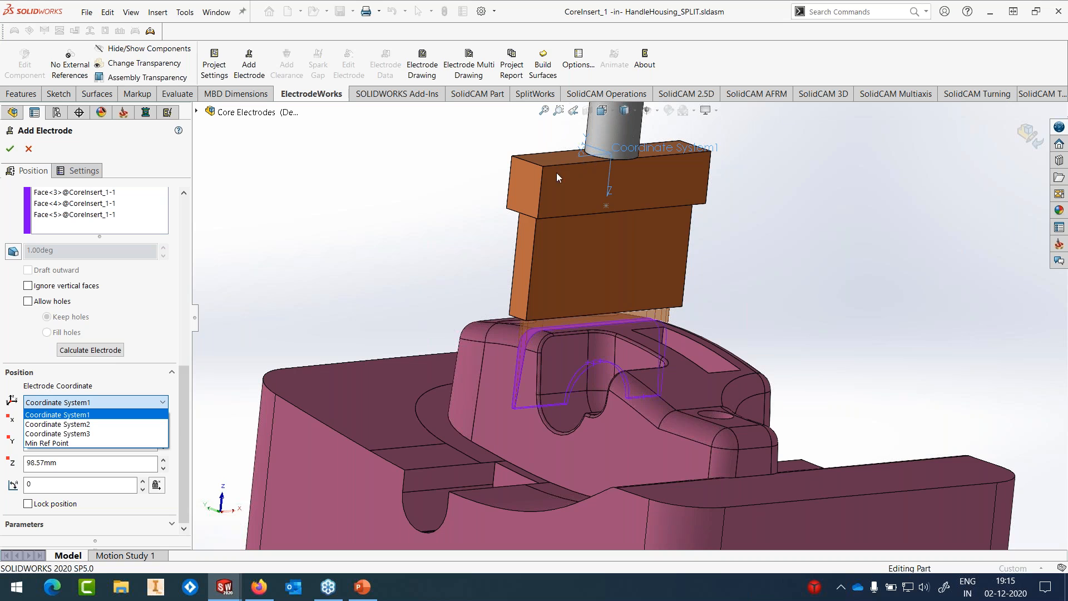
click(51, 425)
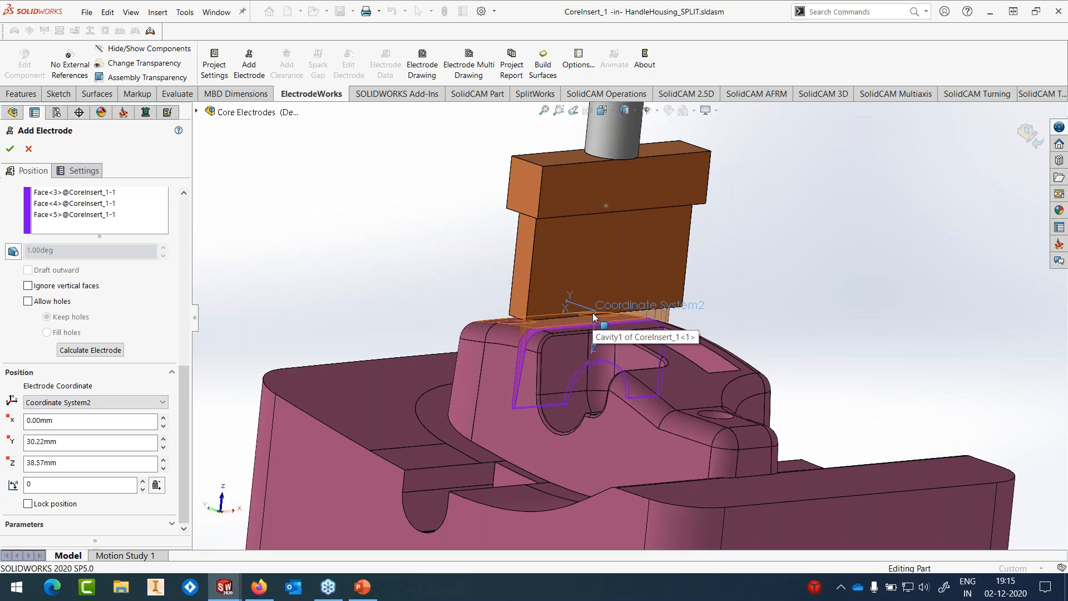
Step: Try Coordinate System3 and Min Ref Point as the electrode's coordinate reference, restoring Coordinate System2 at the end
click(94, 402)
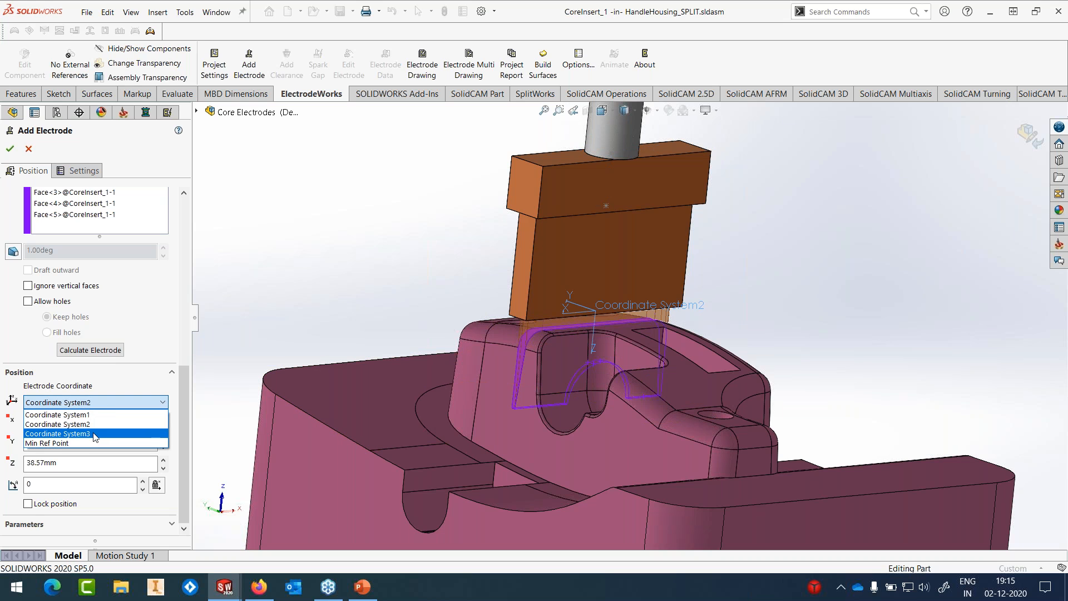
click(95, 434)
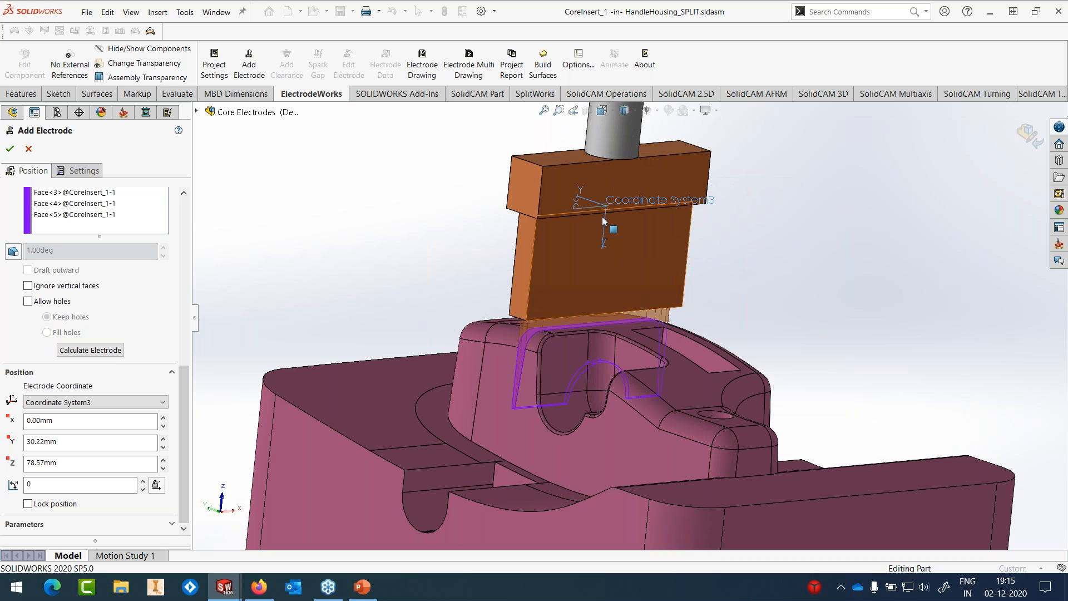
click(84, 403)
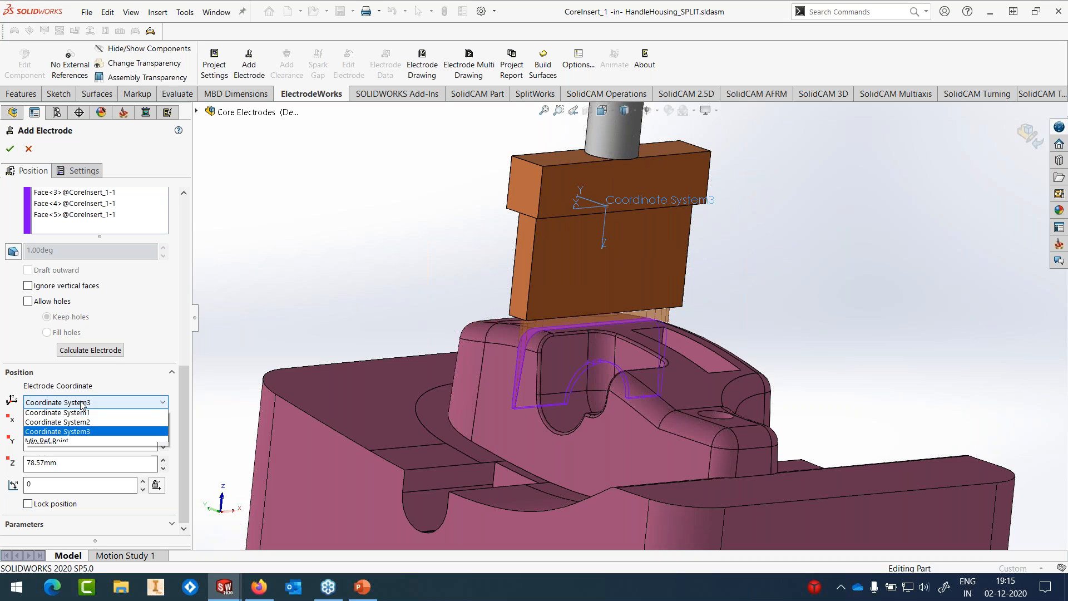
click(56, 442)
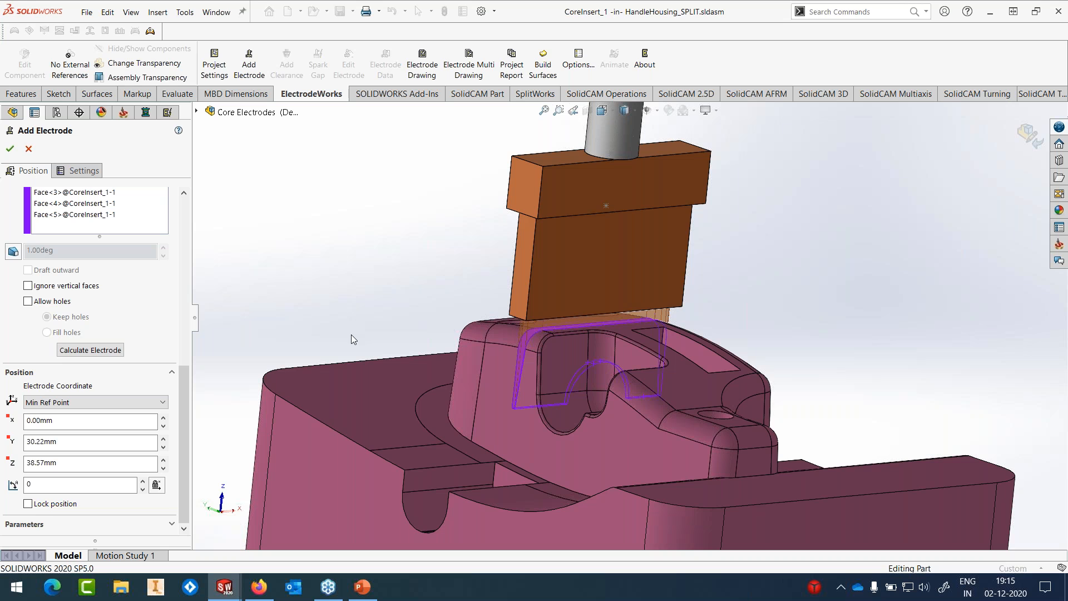
click(83, 402)
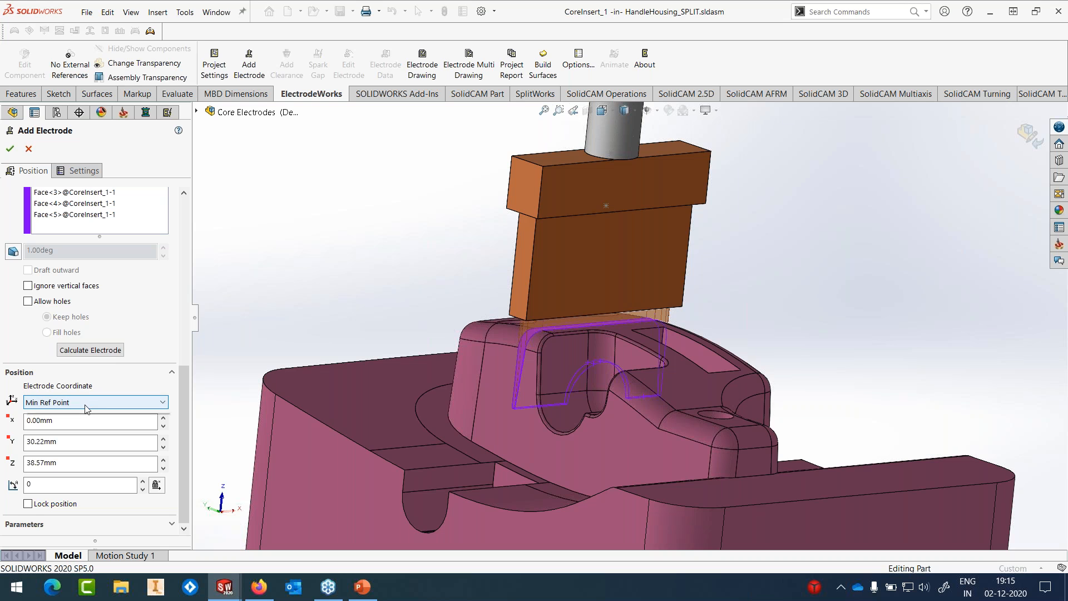
click(84, 424)
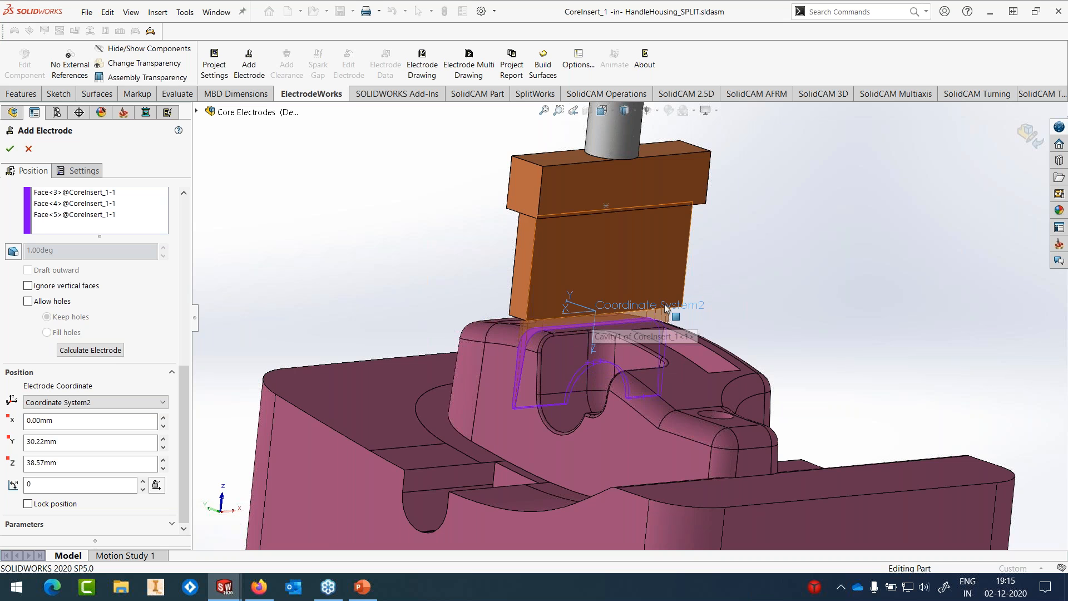
middle_drag(563, 289, 599, 213)
scroll(599, 212, down, 6)
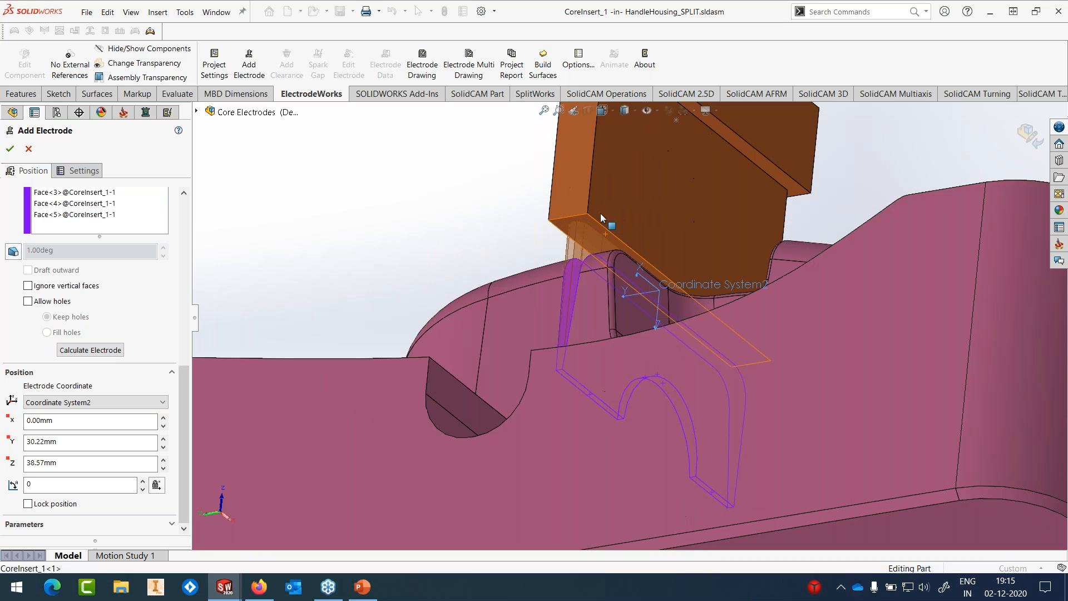
scroll(745, 218, up, 2)
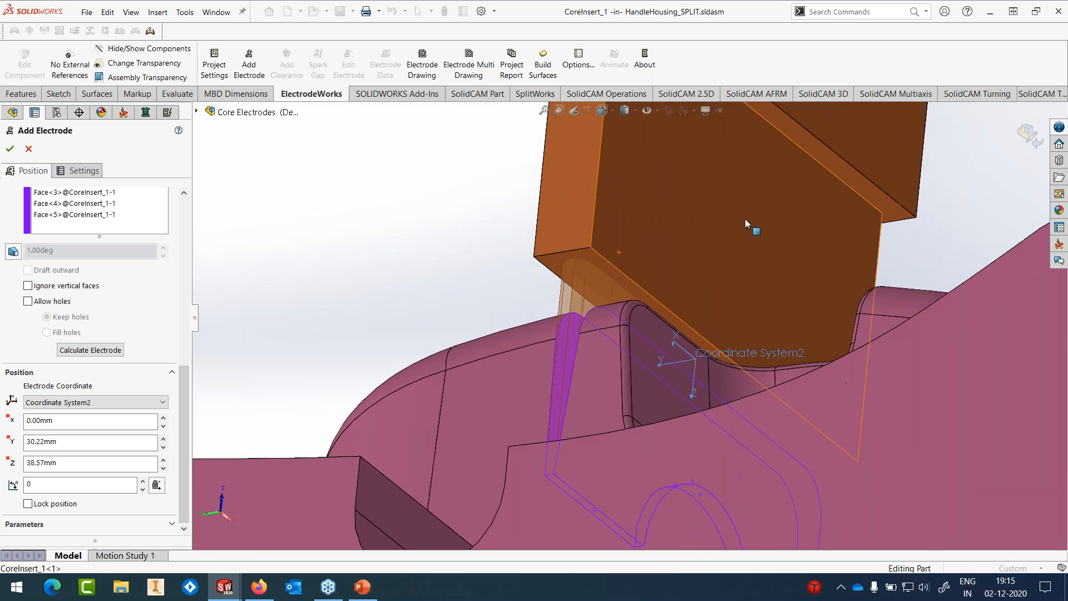
middle_drag(746, 219, 718, 326)
scroll(719, 331, up, 6)
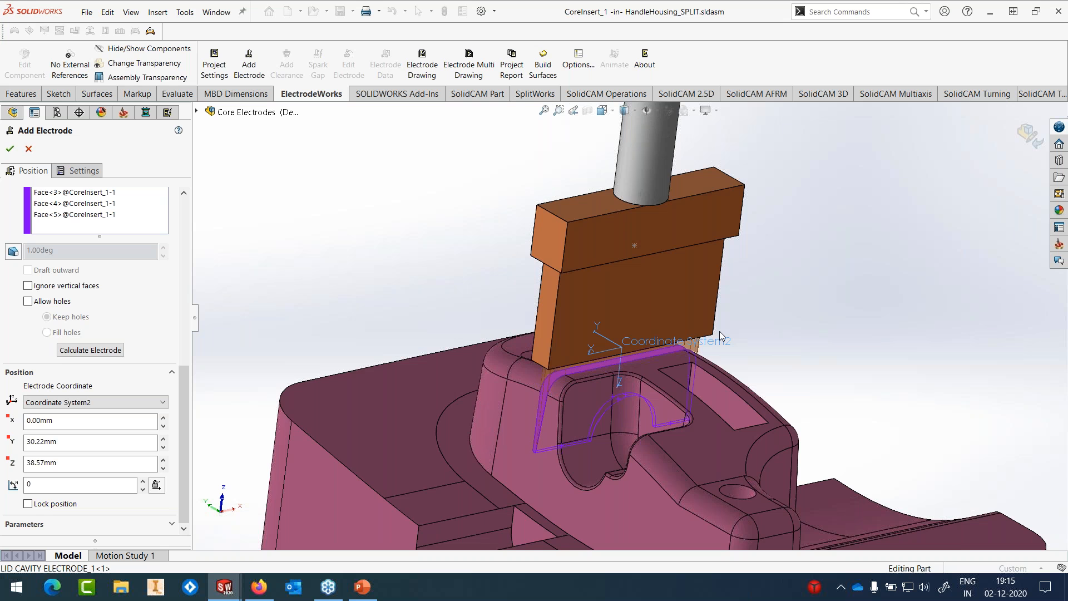
scroll(720, 332, up, 1)
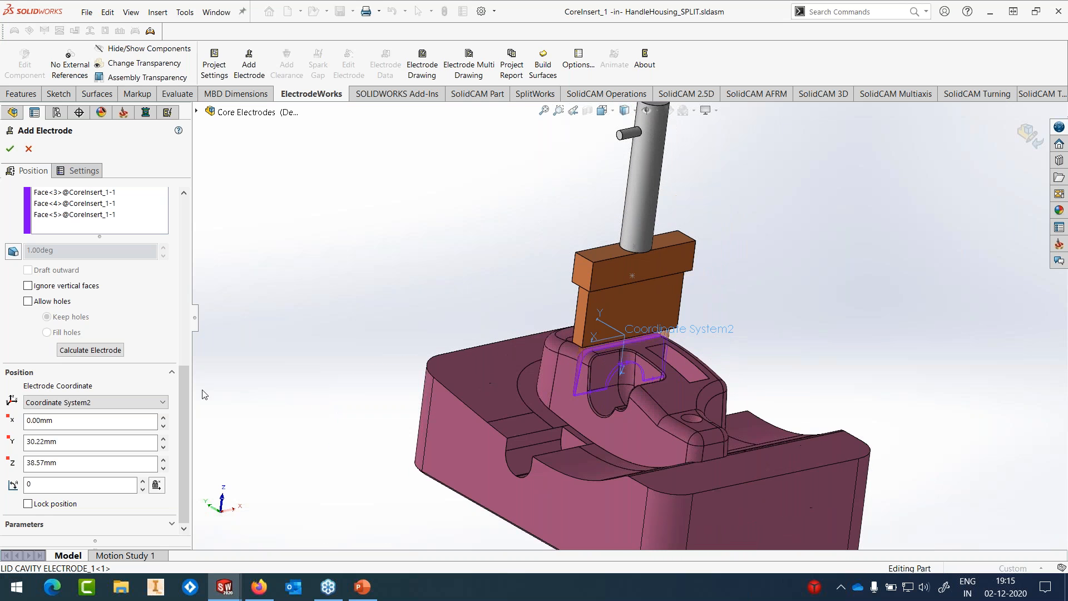
Step: Set the Electrode Base dimensions to A 85 mm, B 18 mm and Thickness 20 mm
click(171, 521)
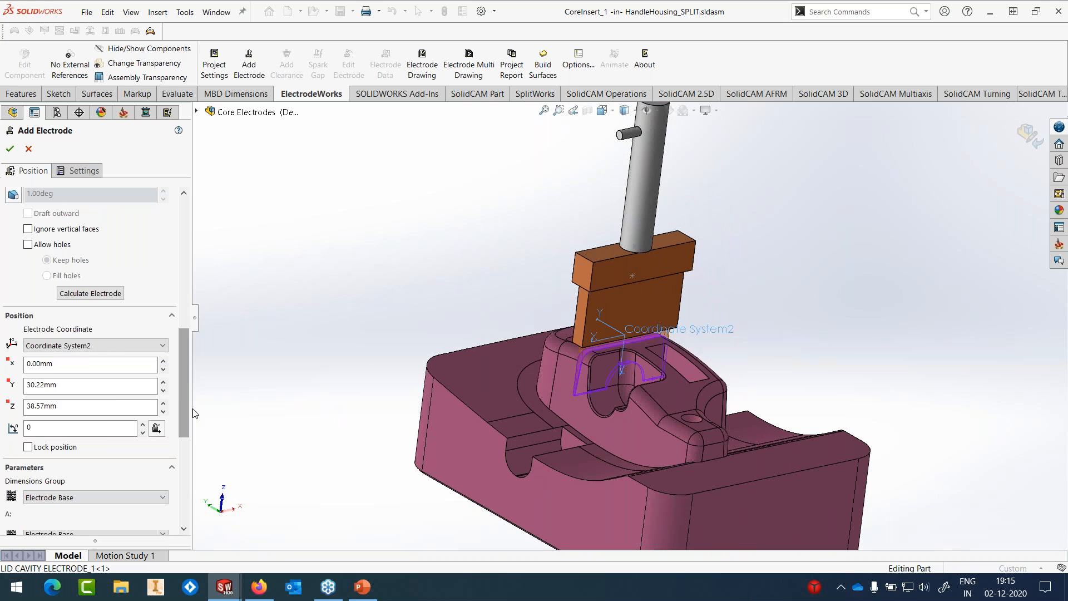
scroll(666, 297, down, 5)
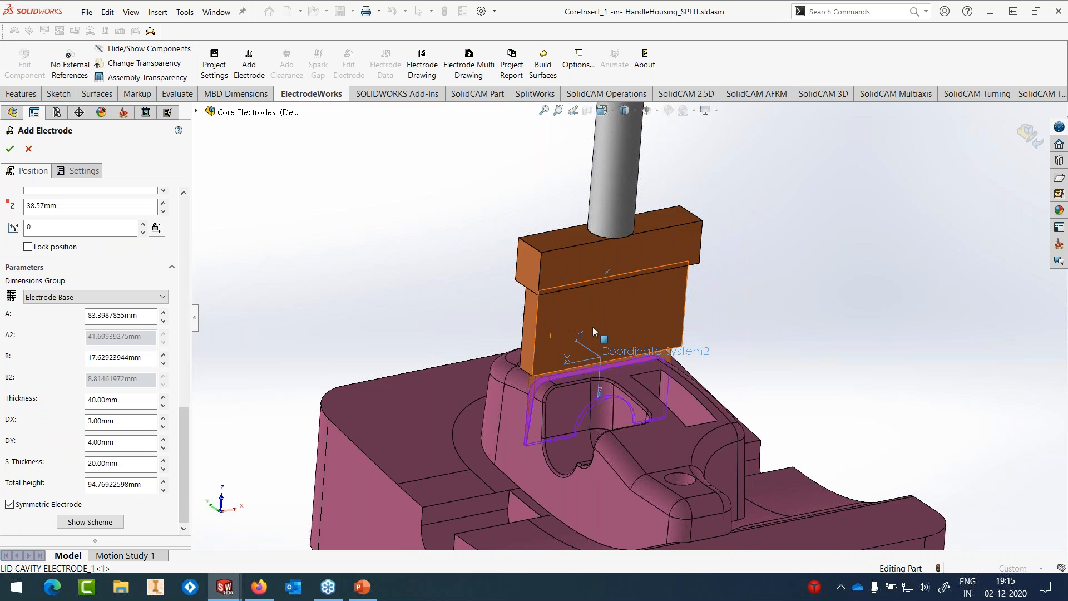
scroll(593, 329, down, 2)
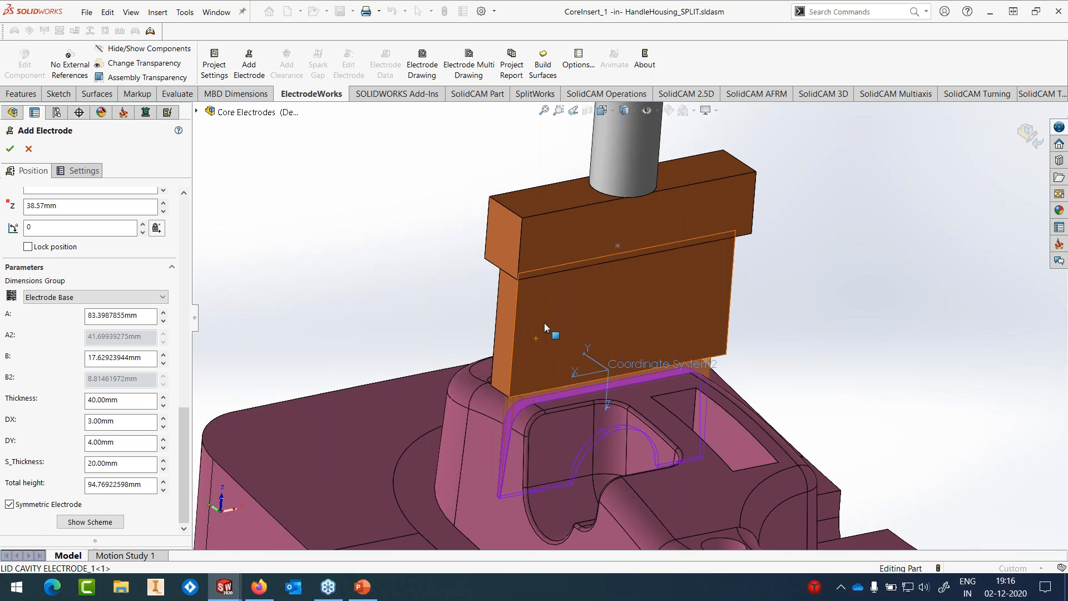
drag(142, 315, 43, 321)
text(10)
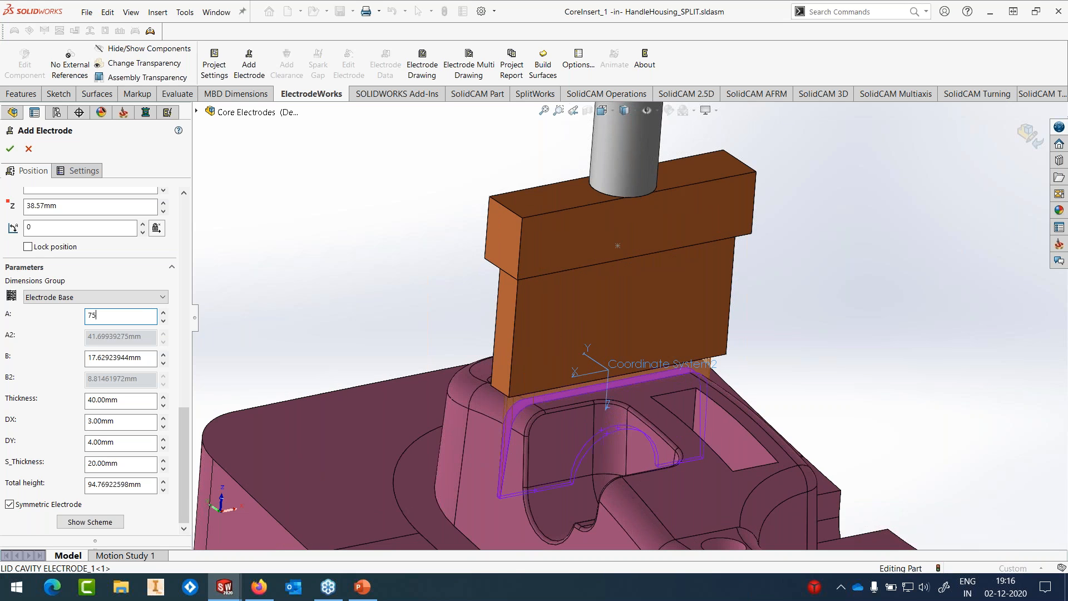
key(BackSpace)
key(BackSpace)
text(85)
key(Tab)
text(18)
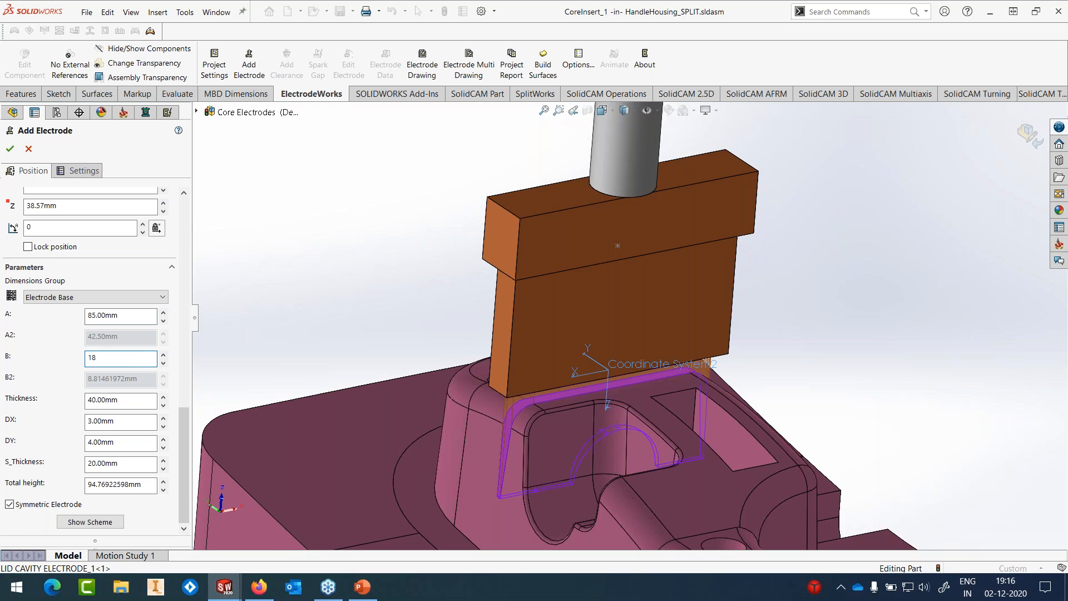
key(Tab)
text(20)
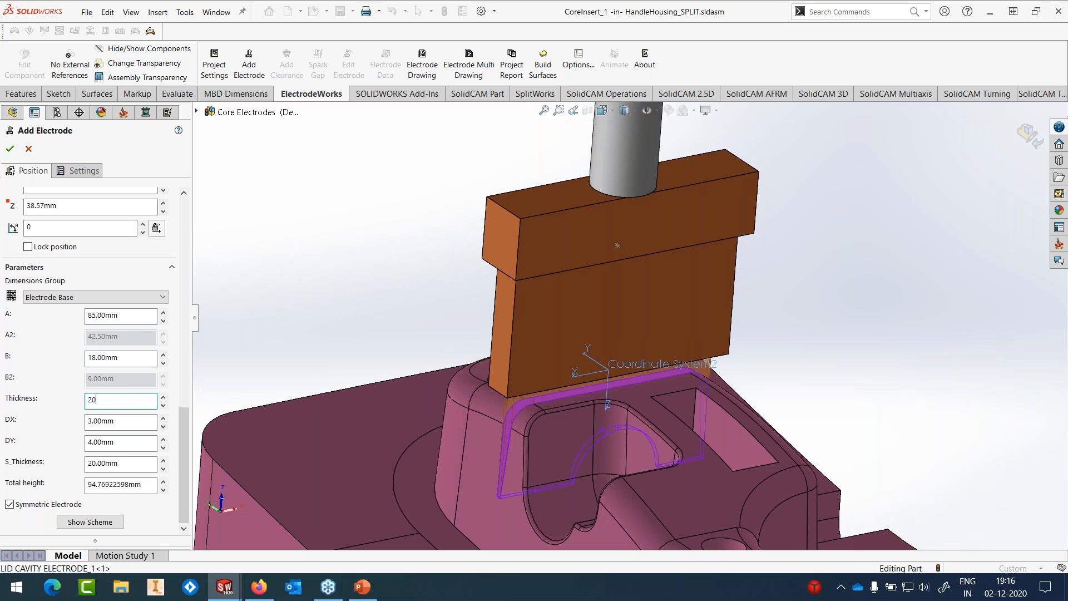
key(Return)
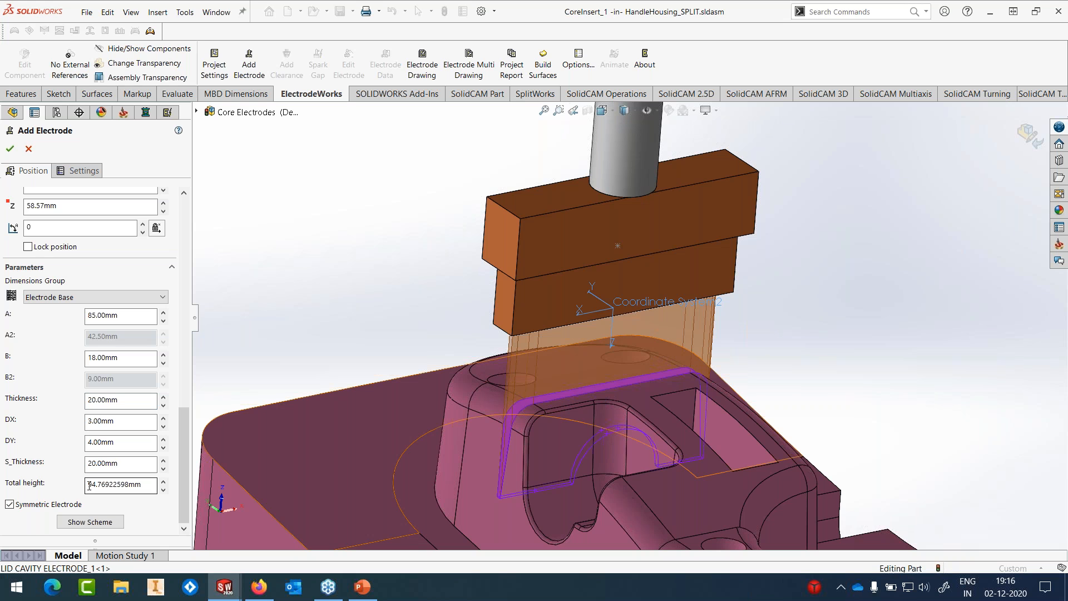
Step: Set the electrode's total height to 75 mm and accept the new electrode for the narrow slot
click(89, 485)
text(75)
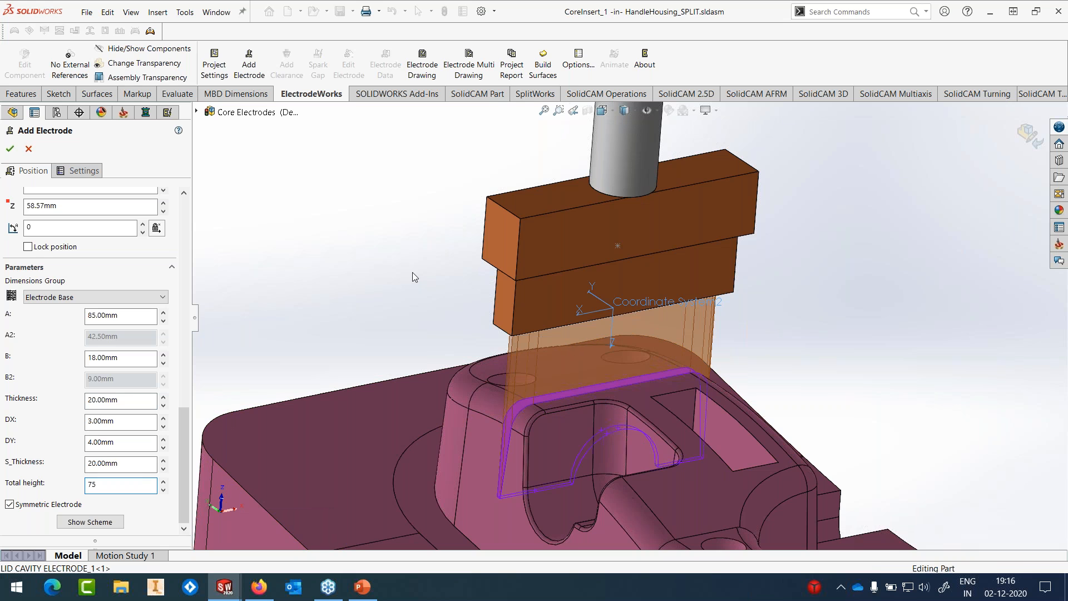
key(Return)
middle_drag(640, 389, 636, 305)
scroll(576, 383, down, 3)
scroll(595, 372, up, 3)
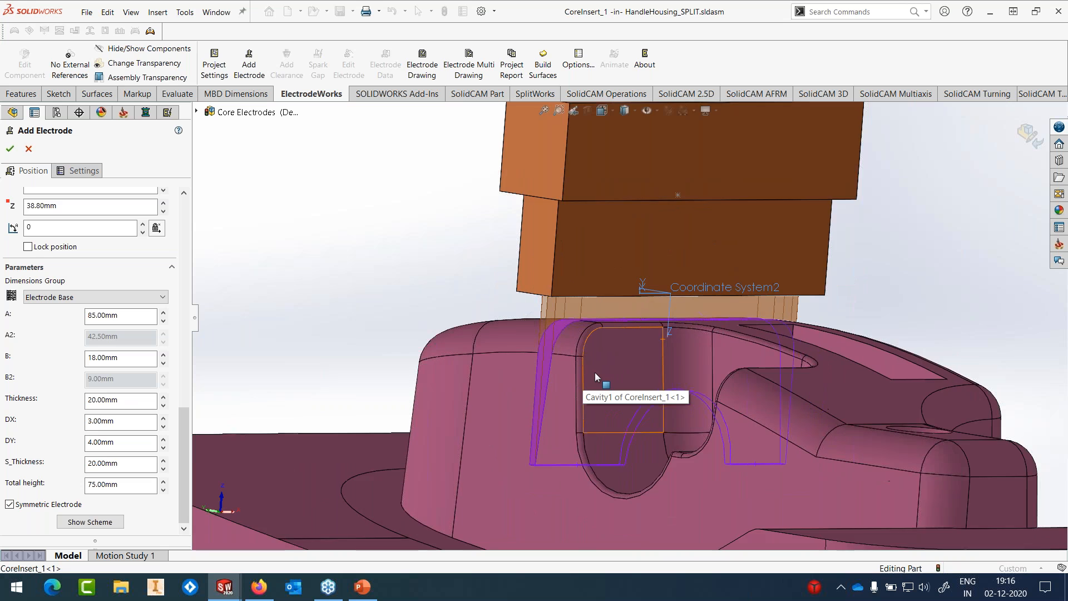
middle_drag(679, 341, 666, 360)
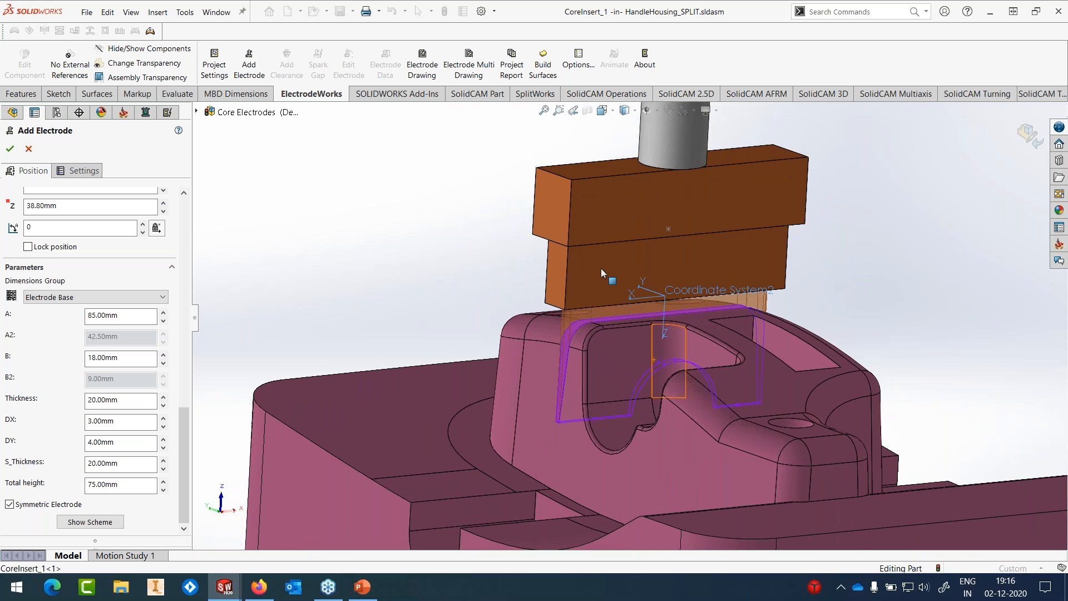
drag(184, 421, 194, 213)
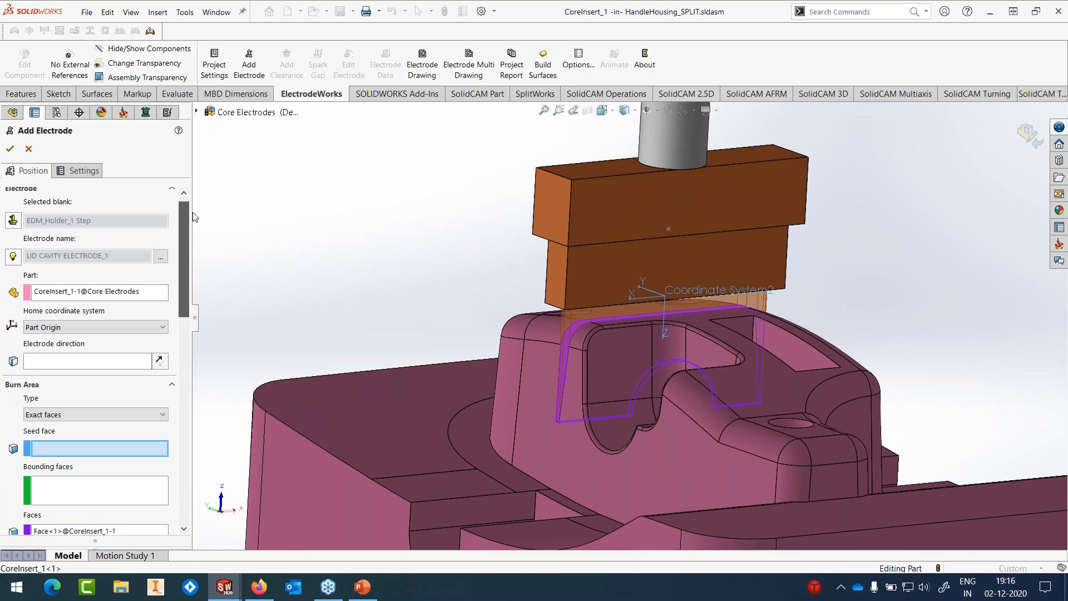
click(11, 149)
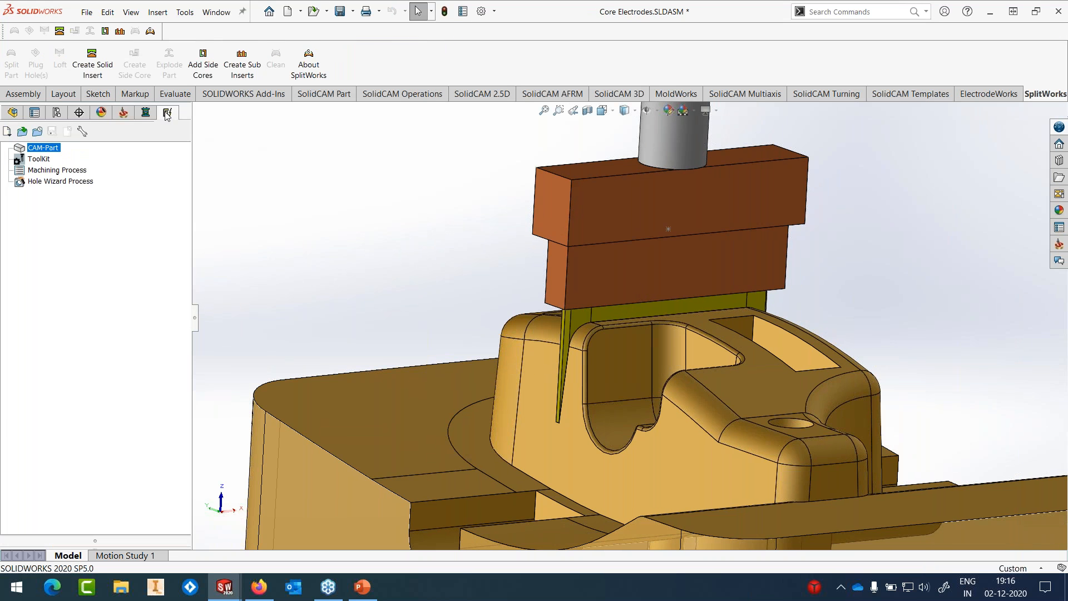
Step: Play the animation of the slot electrode moving relative to the core insert, and close it without applying anything
scroll(539, 259, up, 3)
mouse_move(659, 342)
middle_down()
mouse_move(689, 365)
mouse_move(668, 340)
middle_up()
right_click(58, 139)
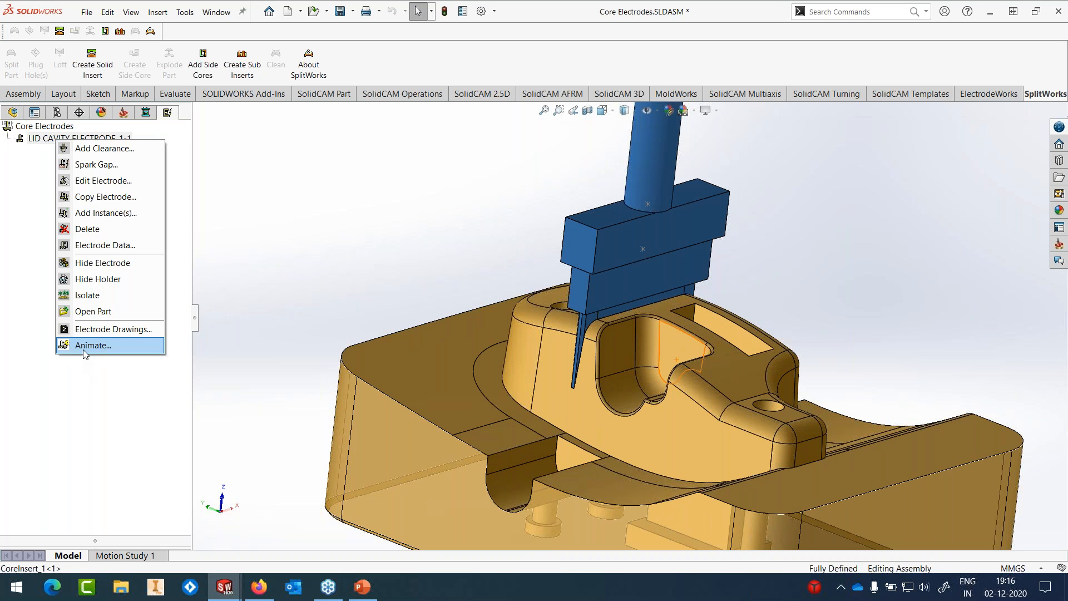
click(83, 345)
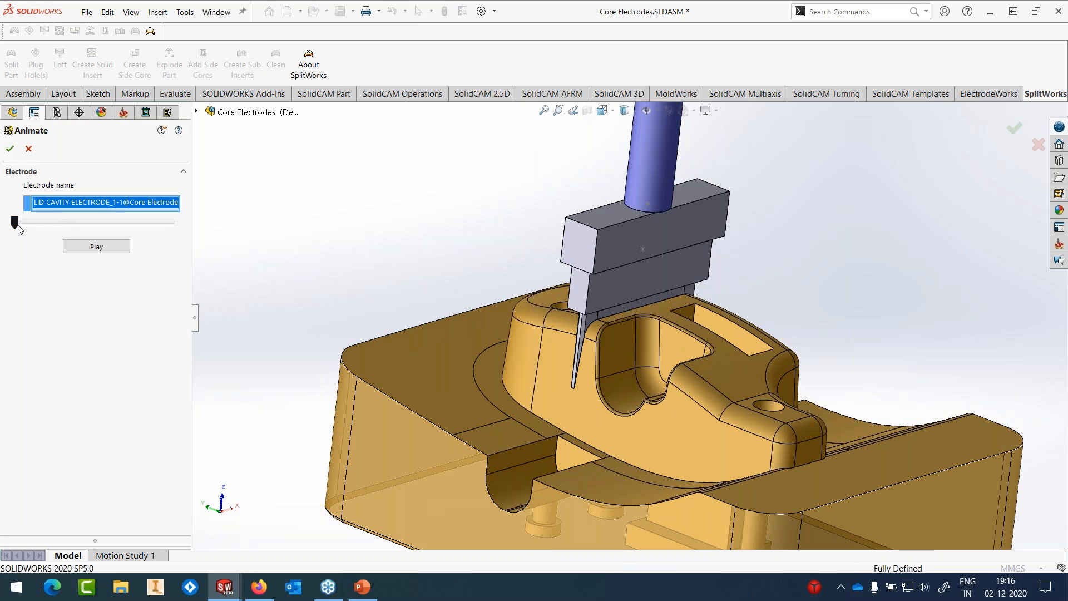
mouse_move(19, 229)
mouse_down()
mouse_move(177, 231)
mouse_move(13, 229)
mouse_up()
click(96, 246)
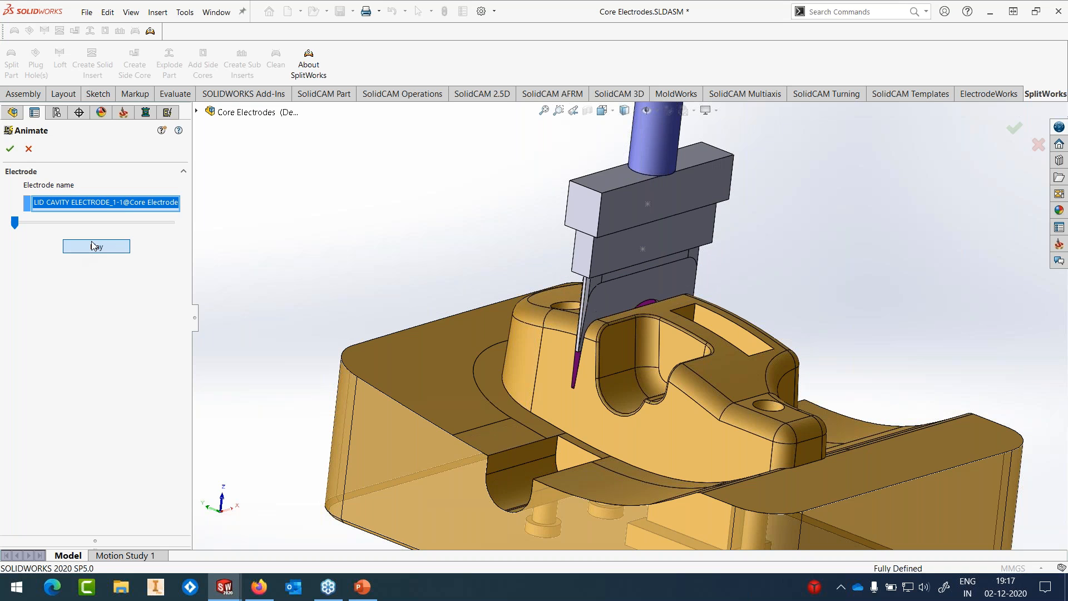
click(28, 149)
Step: Hide the slot electrode and examine its burn area on the core insert
right_click(51, 138)
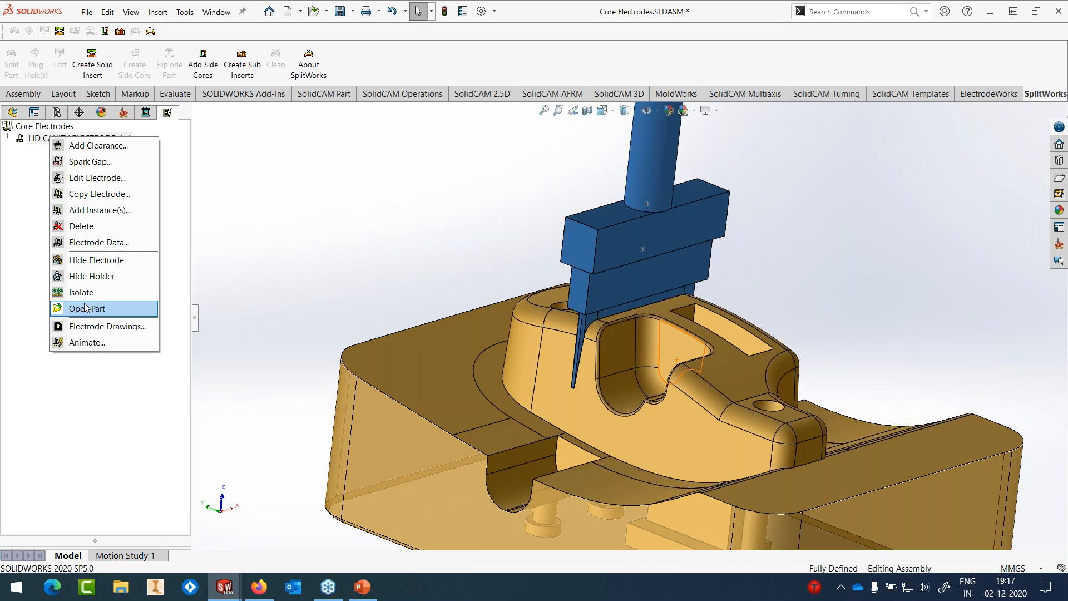
click(89, 262)
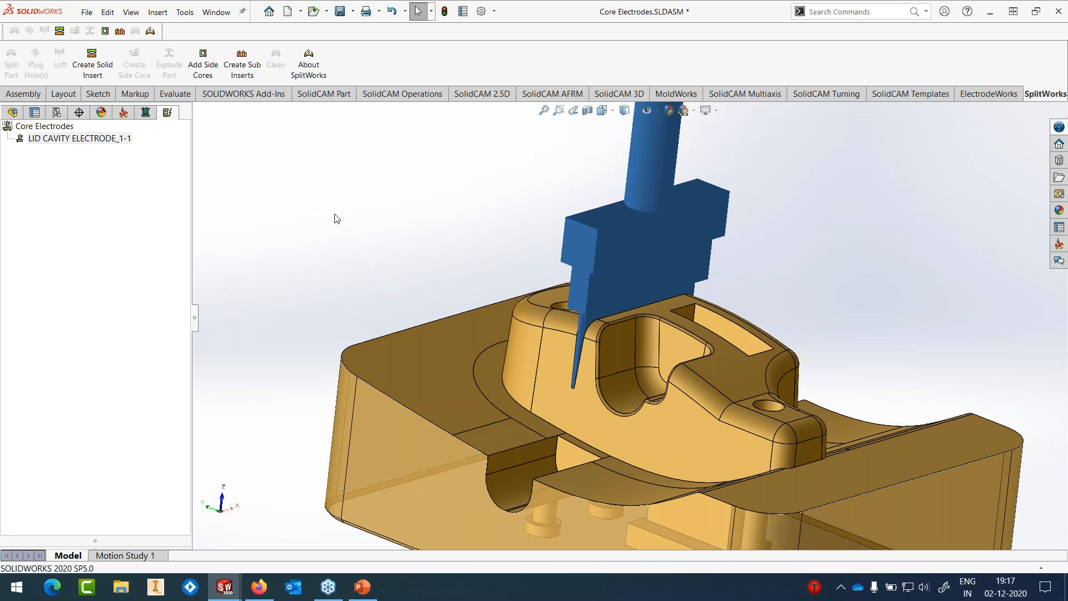
scroll(563, 313, down, 6)
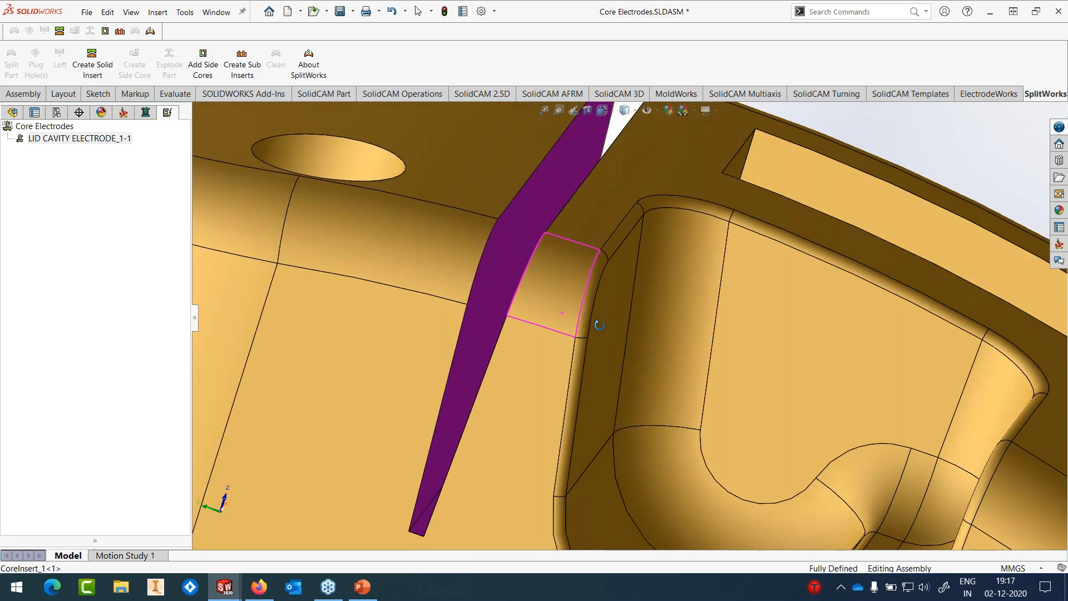
middle_drag(599, 325, 620, 338)
scroll(620, 338, up, 3)
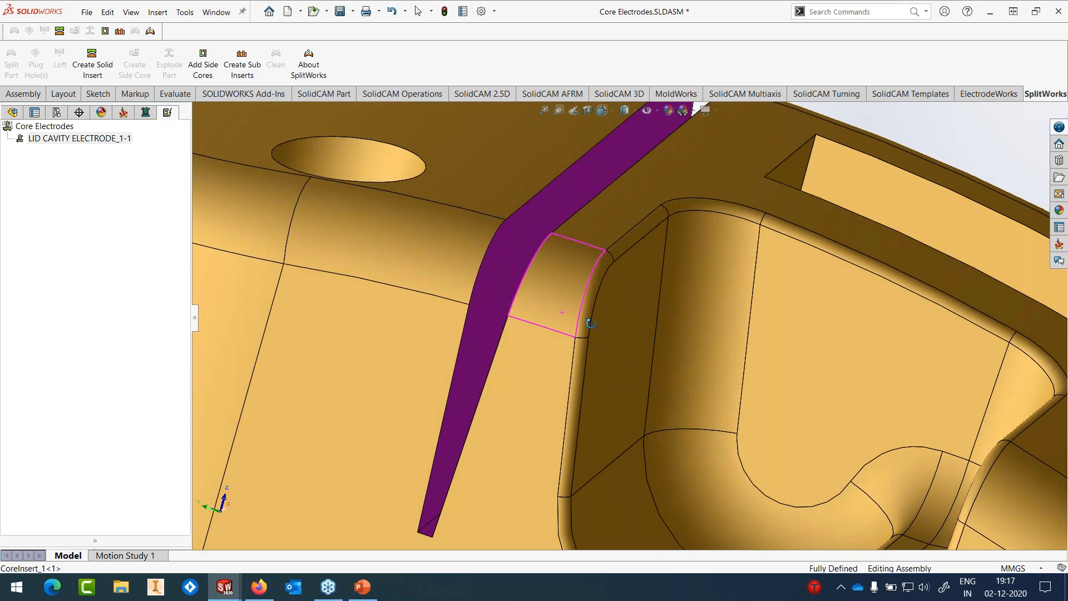
scroll(669, 241, up, 3)
scroll(668, 237, down, 1)
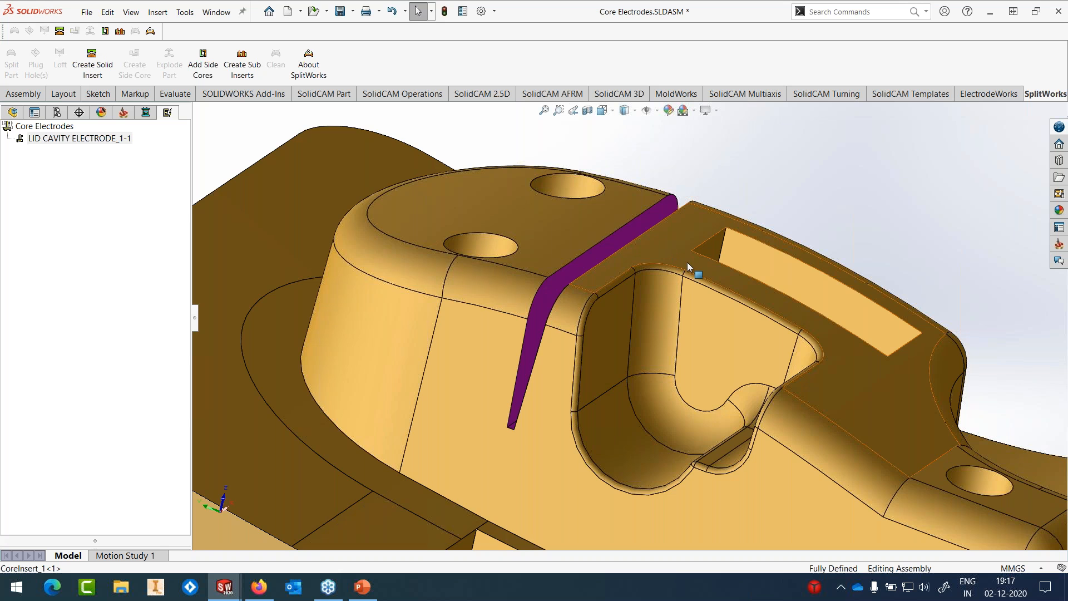
scroll(686, 262, up, 4)
scroll(639, 320, down, 1)
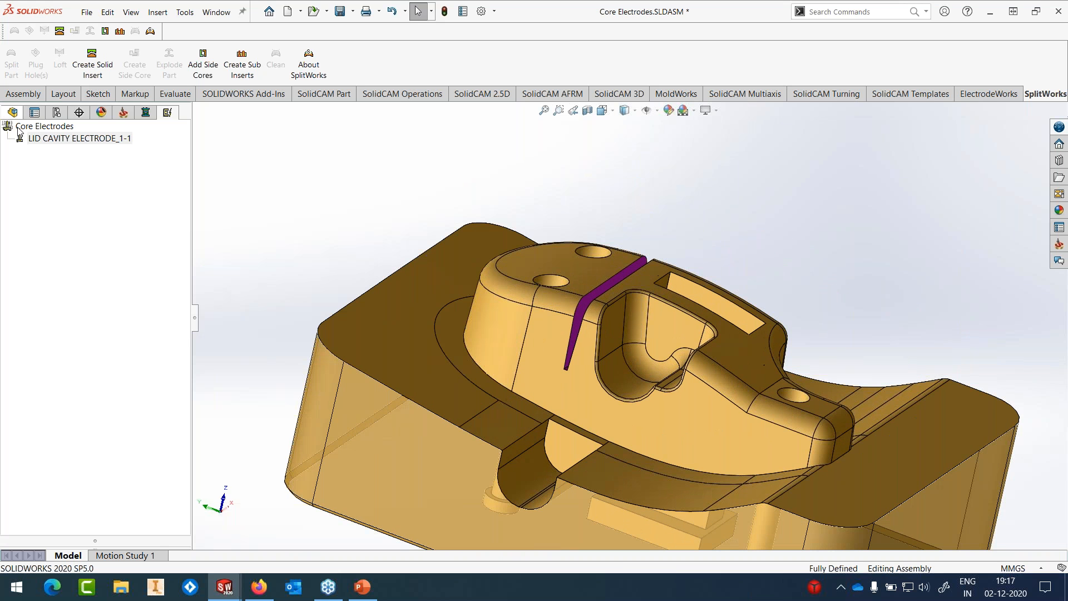
Step: Show the hidden slot electrode again and examine how its thin tapered end sits in the core insert's slot
right_click(48, 146)
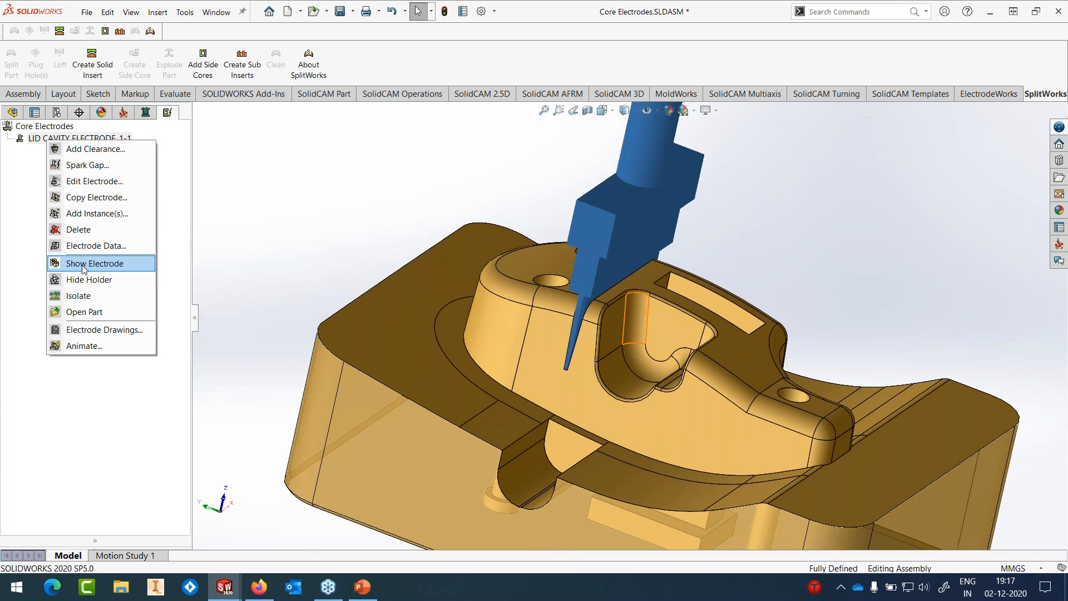
click(95, 262)
click(386, 238)
scroll(556, 365, down, 4)
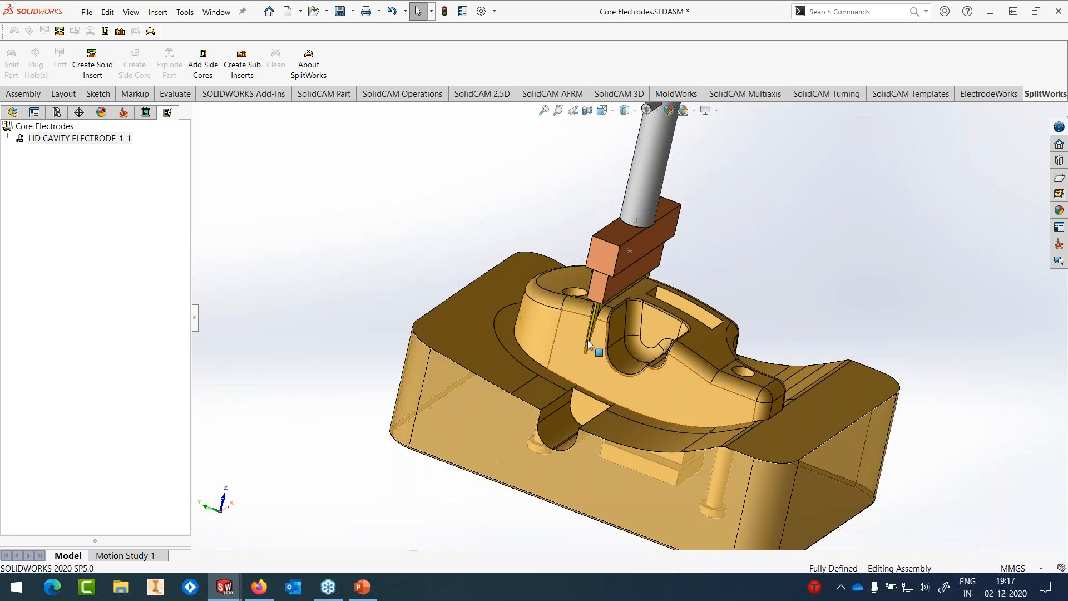
scroll(593, 332, down, 5)
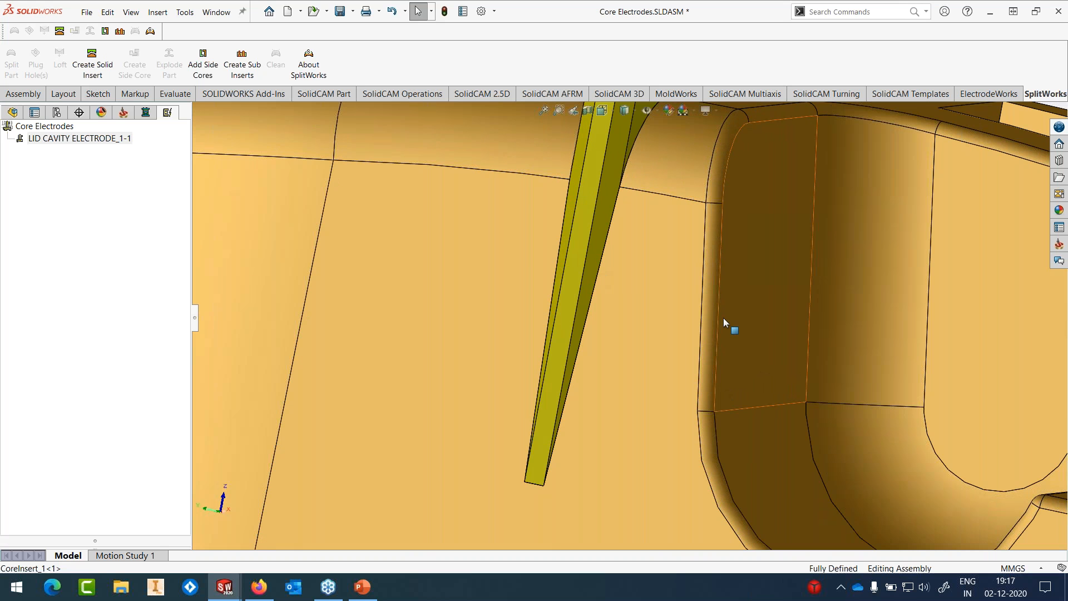
scroll(707, 322, up, 8)
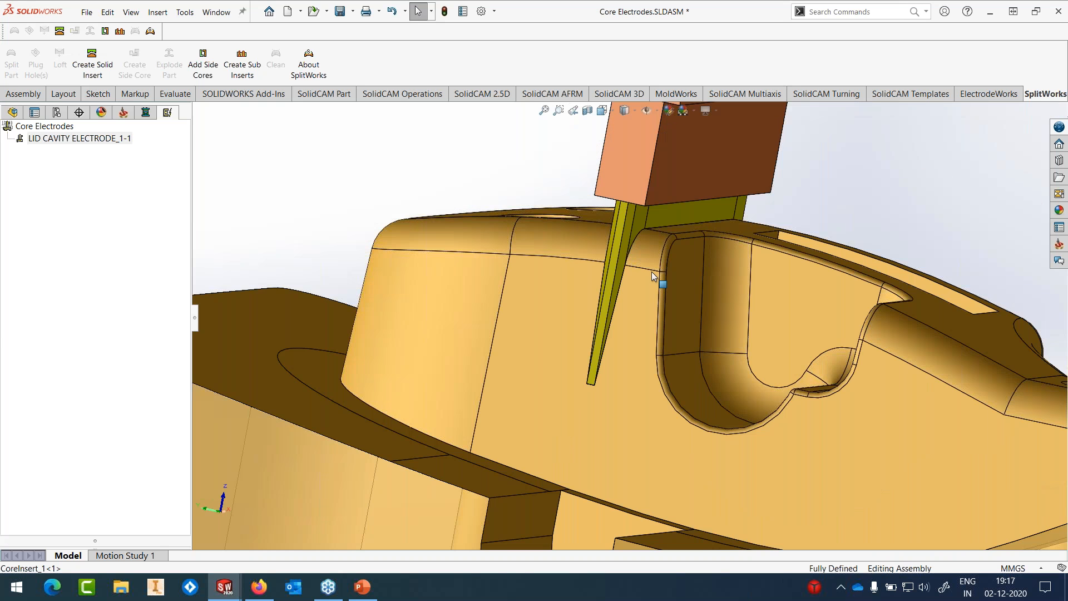
middle_drag(656, 270, 649, 274)
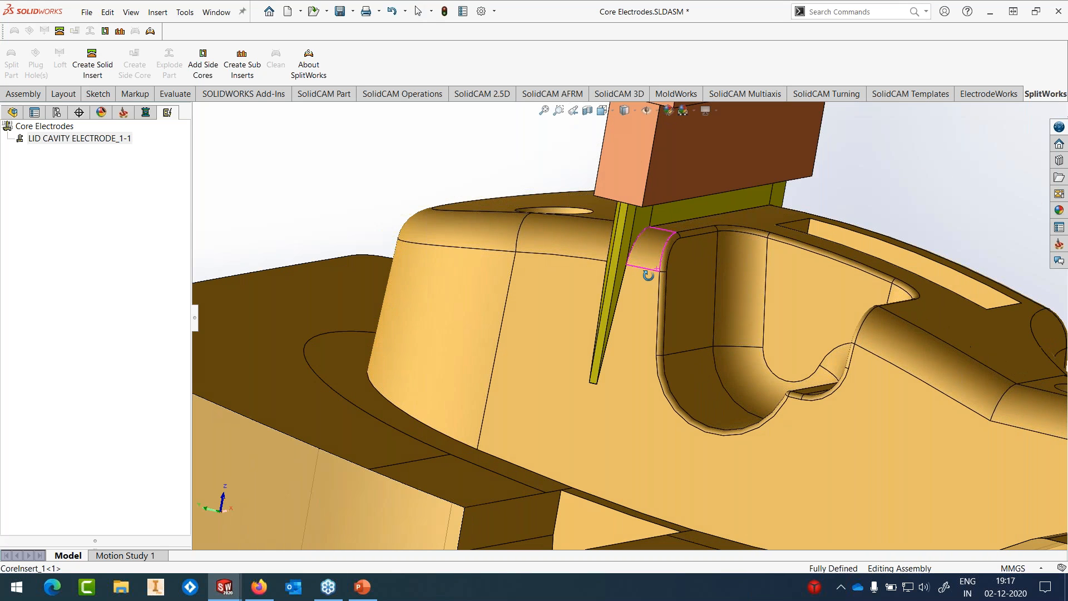
Step: Apply a spark gap with a total gap of 0.1 to the burn faces of the slot electrode
right_click(100, 145)
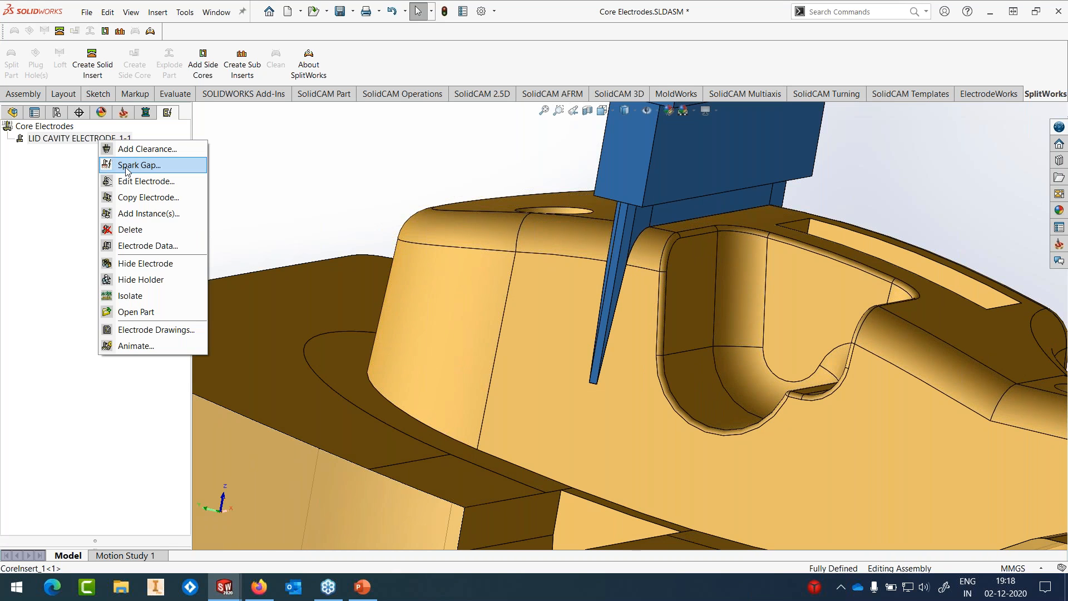
click(139, 165)
text(0.1)
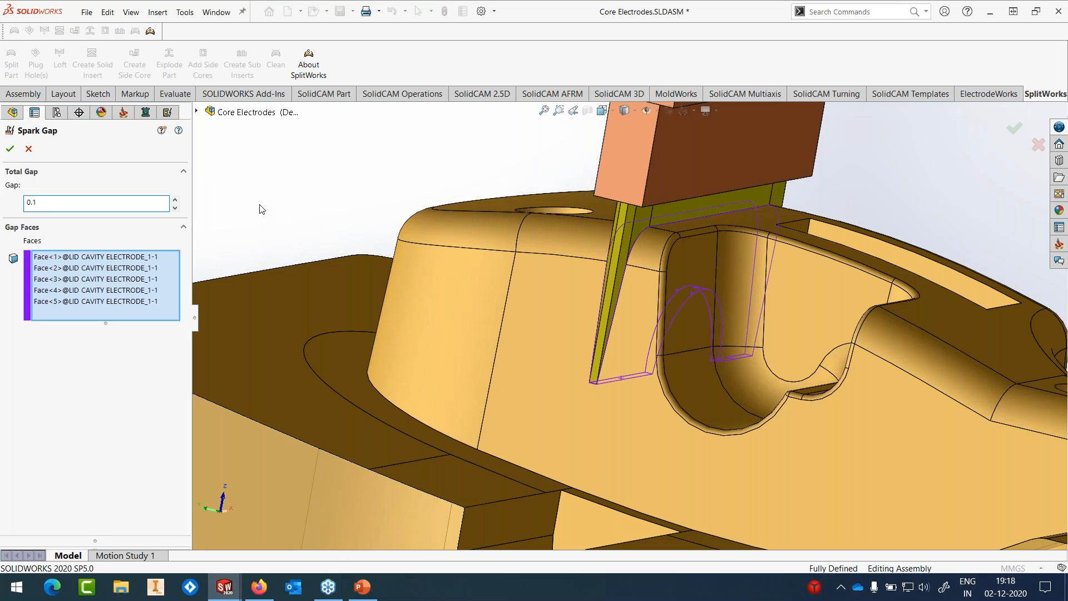
click(5, 149)
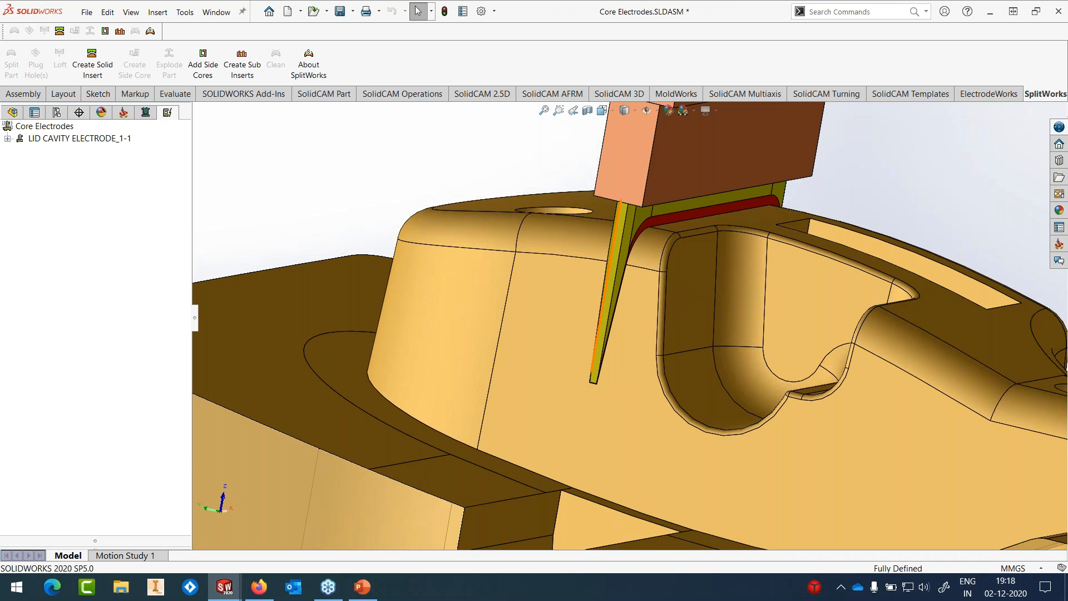
Step: Examine the spark gap between the slot electrode and the core insert along the slot's sides and at its lower tip
scroll(612, 251, down, 5)
middle_drag(653, 264, 622, 222)
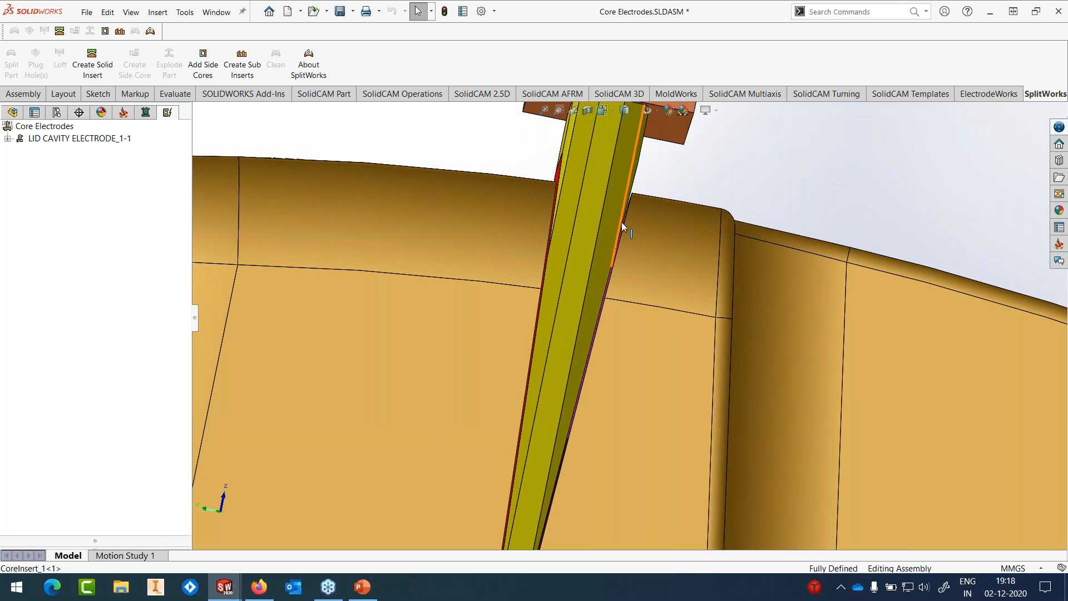
scroll(623, 219, down, 6)
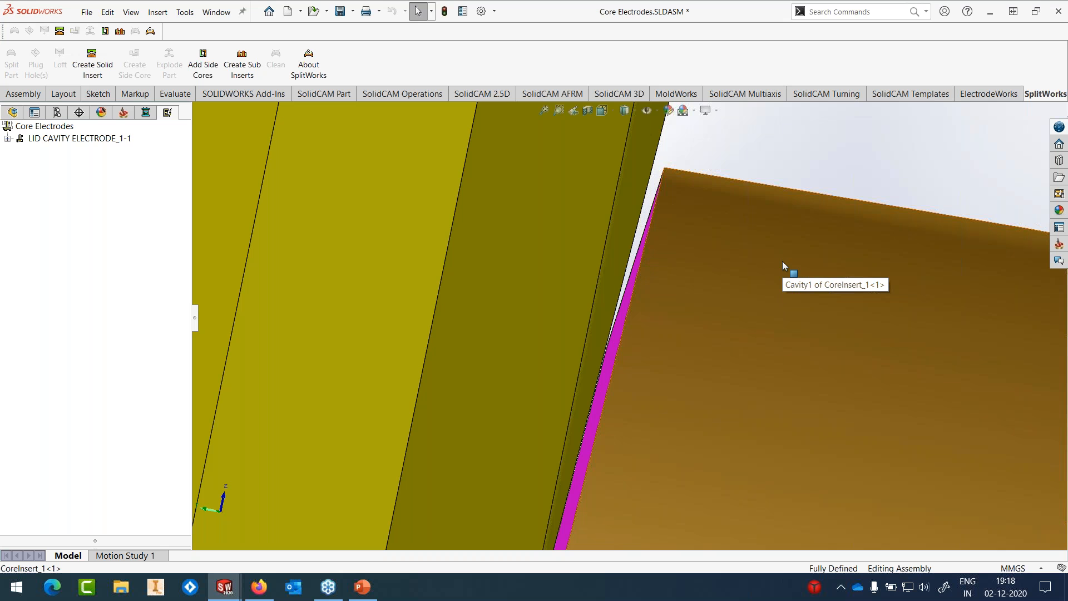
scroll(746, 269, up, 6)
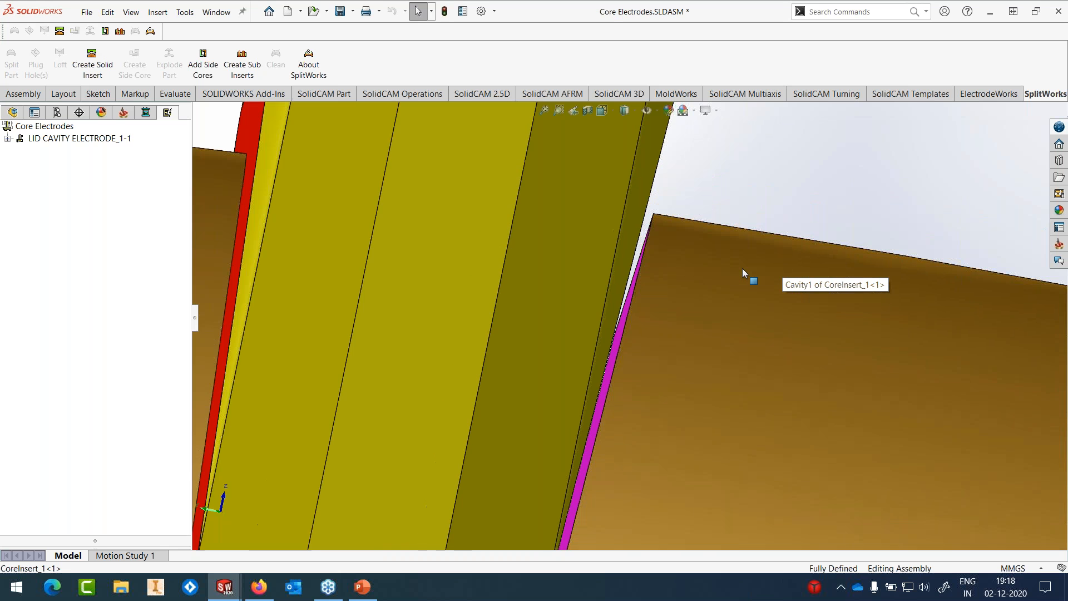
scroll(722, 301, up, 3)
middle_drag(722, 302, 668, 368)
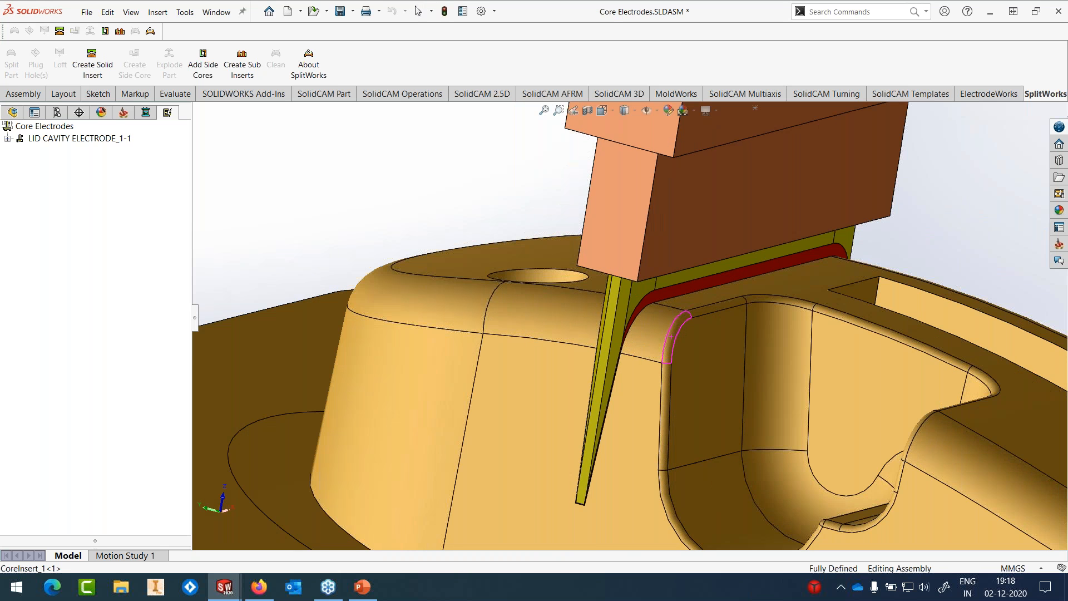
scroll(689, 353, up, 1)
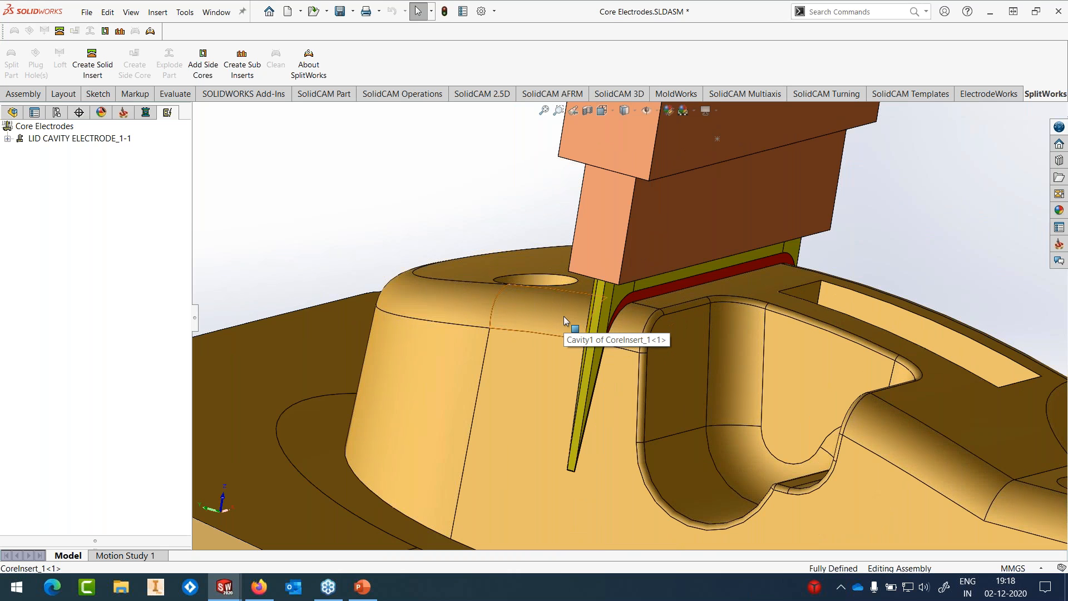
scroll(581, 461, down, 5)
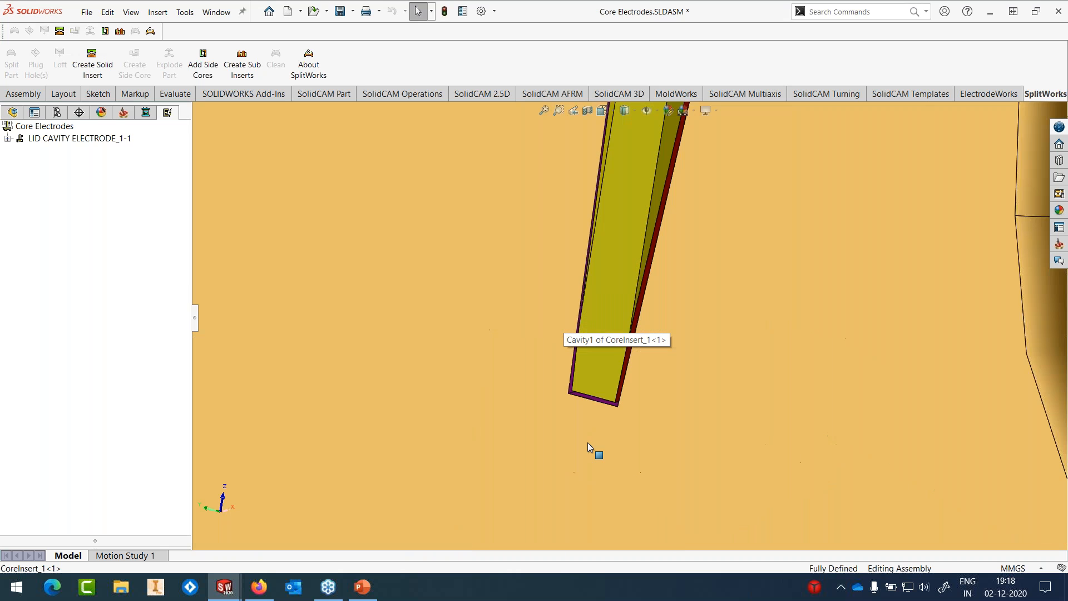
scroll(605, 425, down, 1)
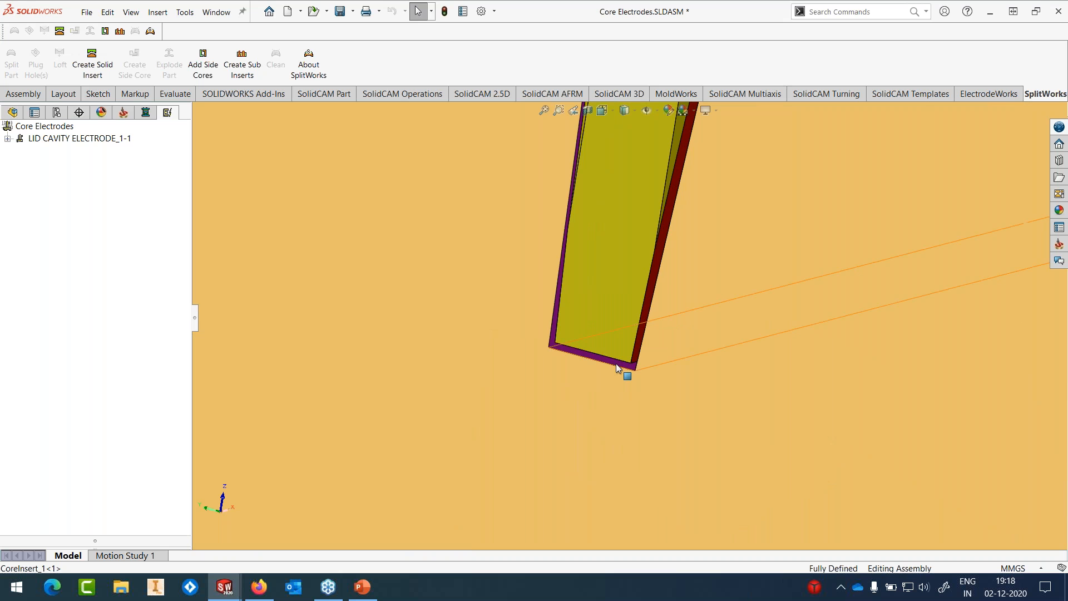
scroll(693, 336, up, 3)
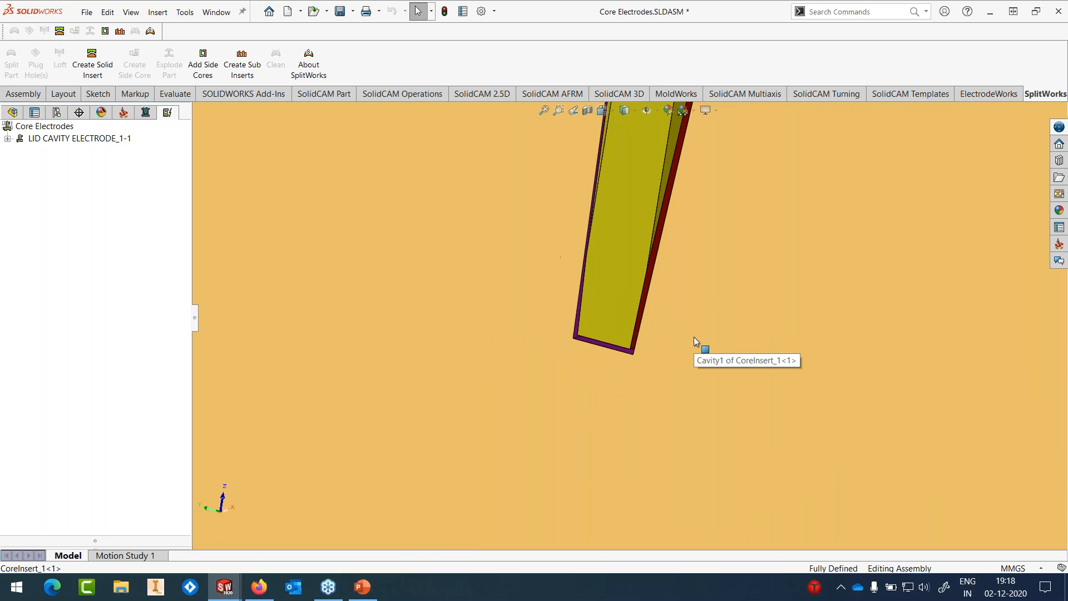
scroll(693, 336, up, 5)
scroll(693, 336, down, 2)
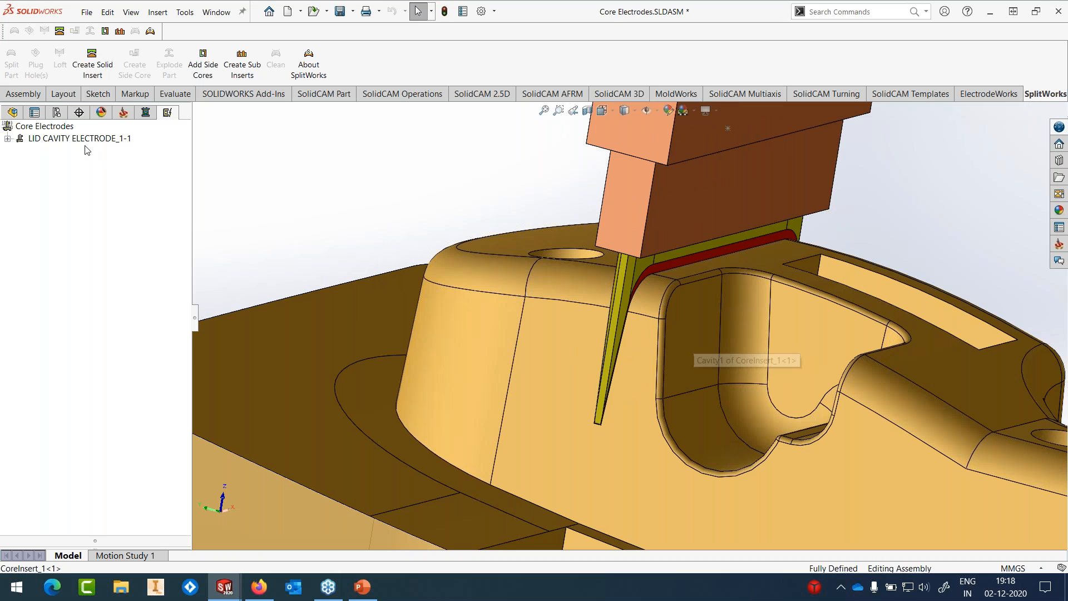
Step: Start a clearance on the slot electrode, taking the block's end face as direction and the blade's three narrow end faces as faces
right_click(88, 138)
click(100, 146)
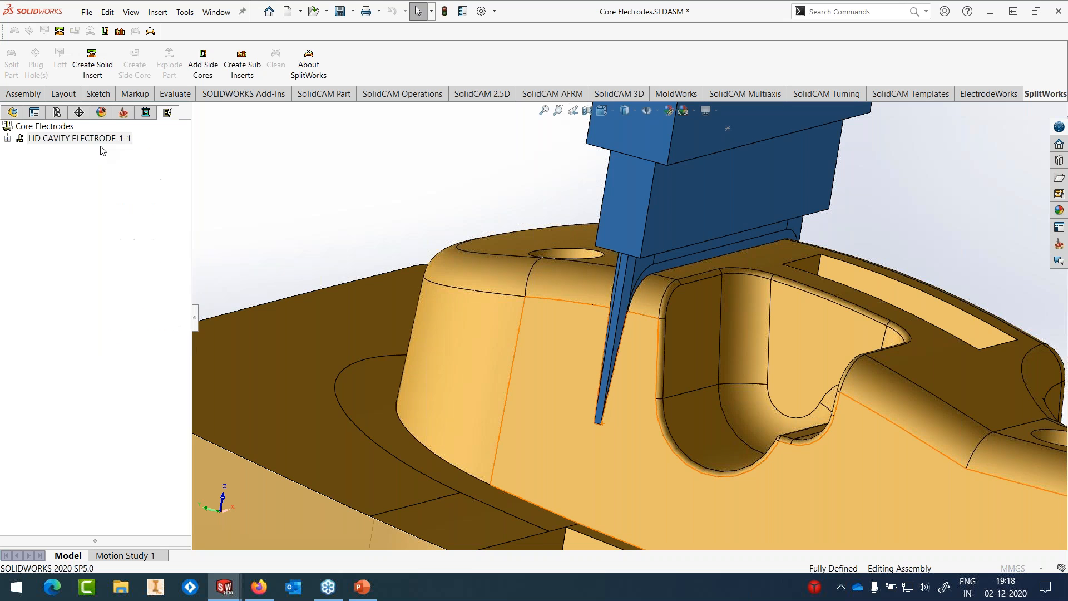
click(626, 199)
scroll(623, 278, down, 4)
click(631, 260)
click(629, 256)
click(637, 262)
scroll(637, 262, up, 3)
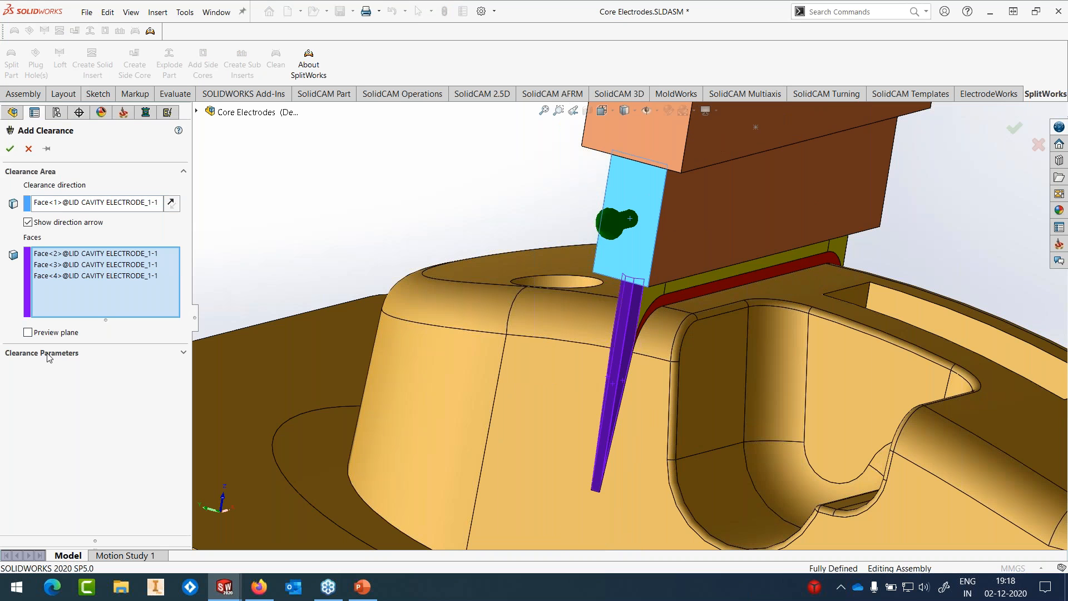
Step: Make the clearance Tangent with a Blind length of 1 mm and accept it
click(49, 354)
click(54, 382)
click(54, 406)
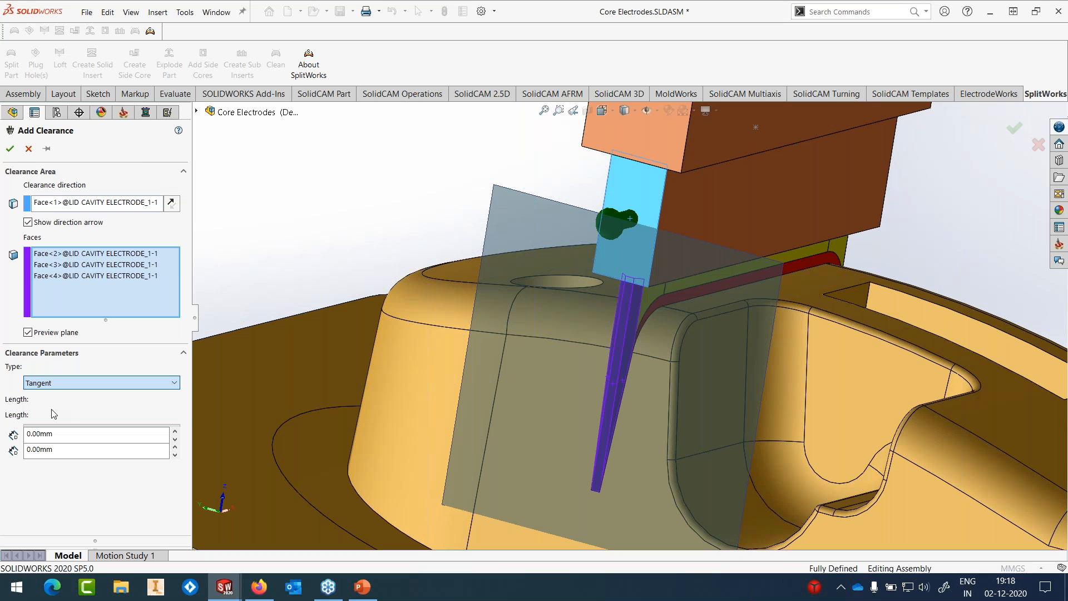
text(1)
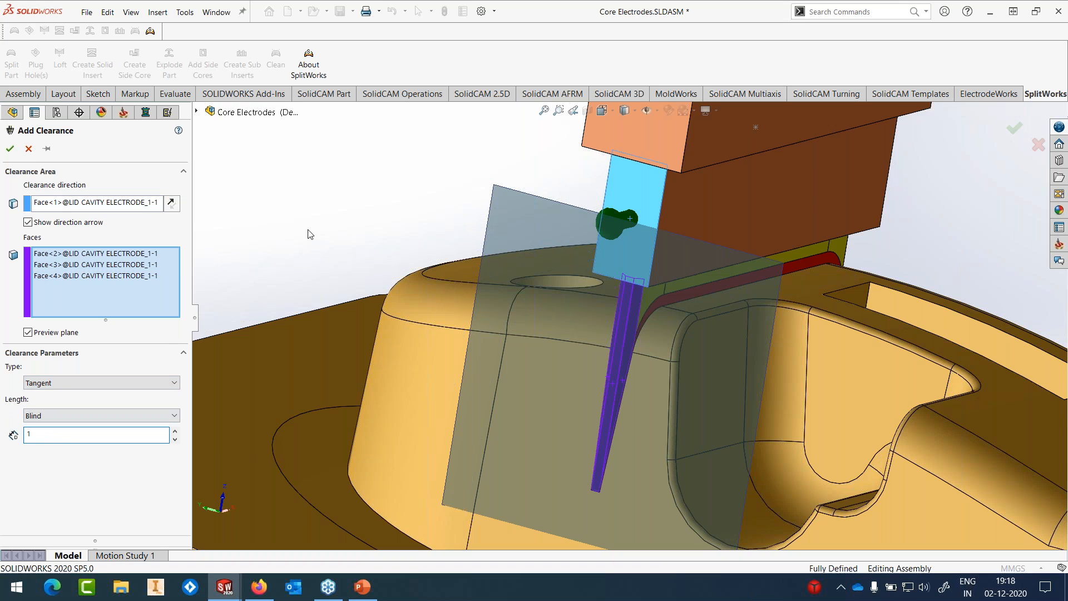
click(10, 149)
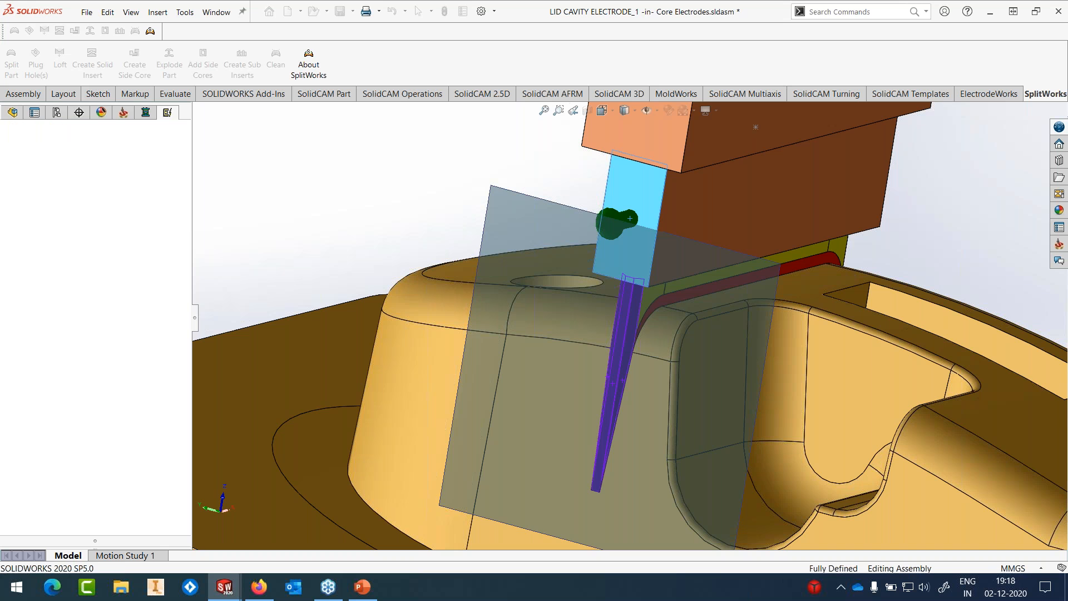
Step: Start a second clearance at the electrode's opposite end, using that block end face as direction and the blade's three end faces
scroll(570, 397, up, 6)
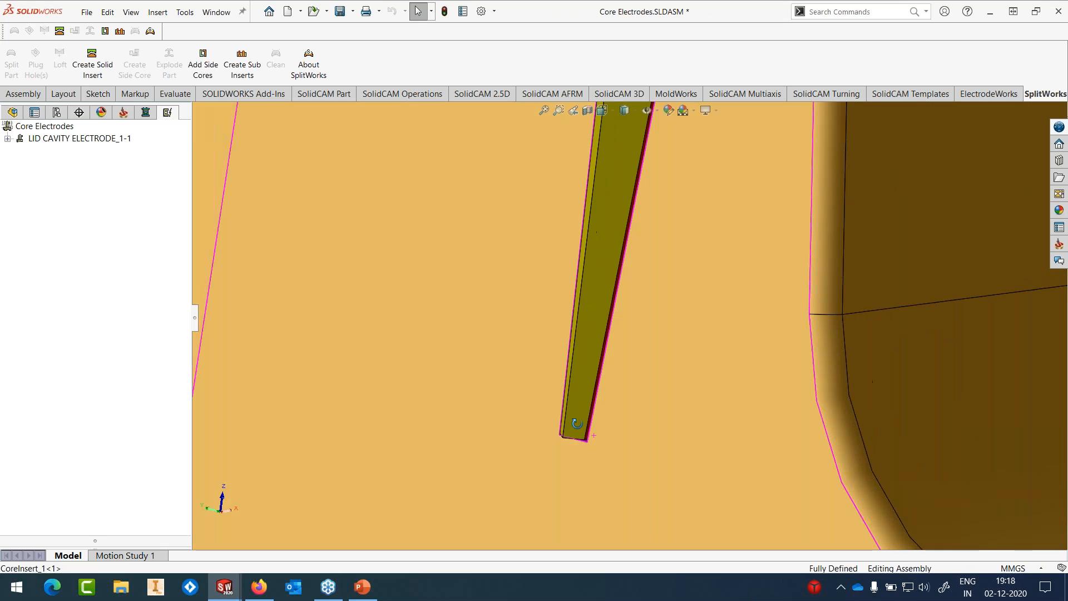
scroll(689, 381, down, 6)
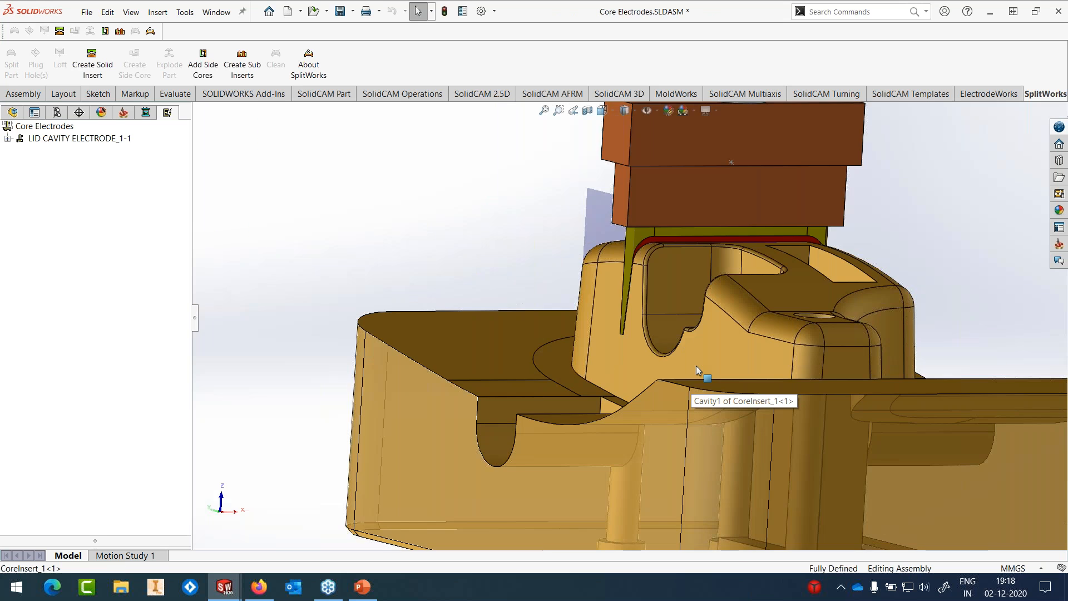
middle_drag(777, 265, 813, 260)
scroll(813, 260, down, 4)
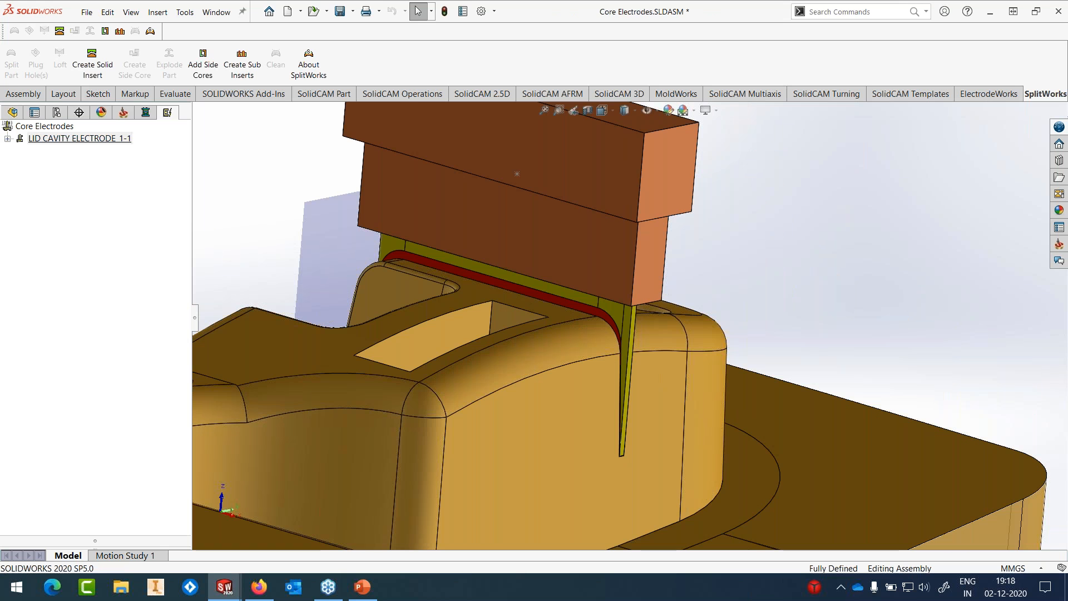
right_click(79, 140)
click(128, 150)
click(650, 259)
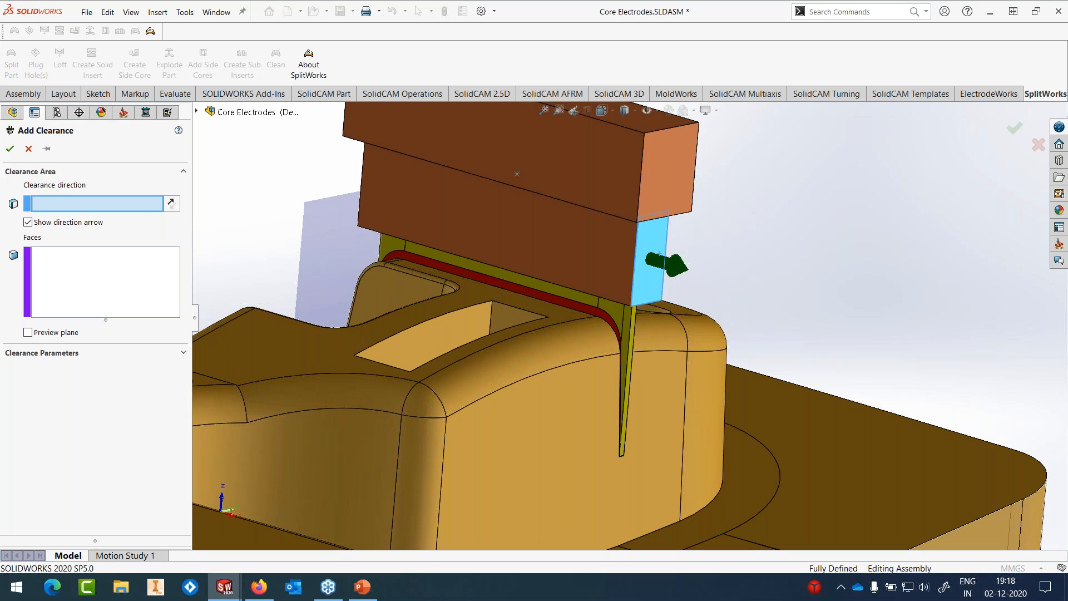
scroll(623, 318, down, 5)
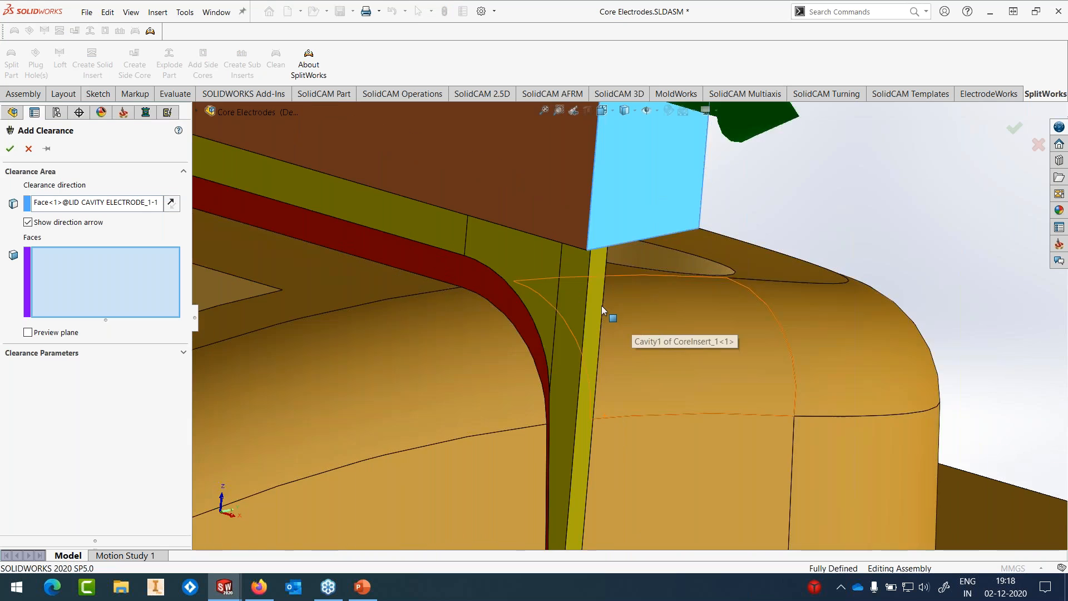
middle_drag(604, 252, 548, 250)
click(554, 273)
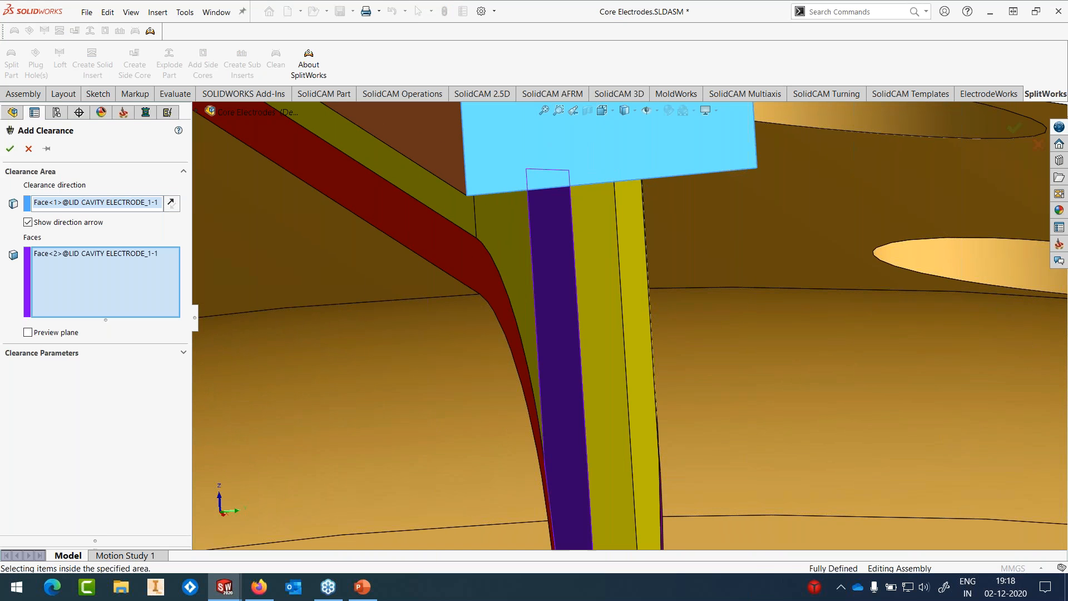
click(592, 284)
click(631, 293)
scroll(612, 295, up, 8)
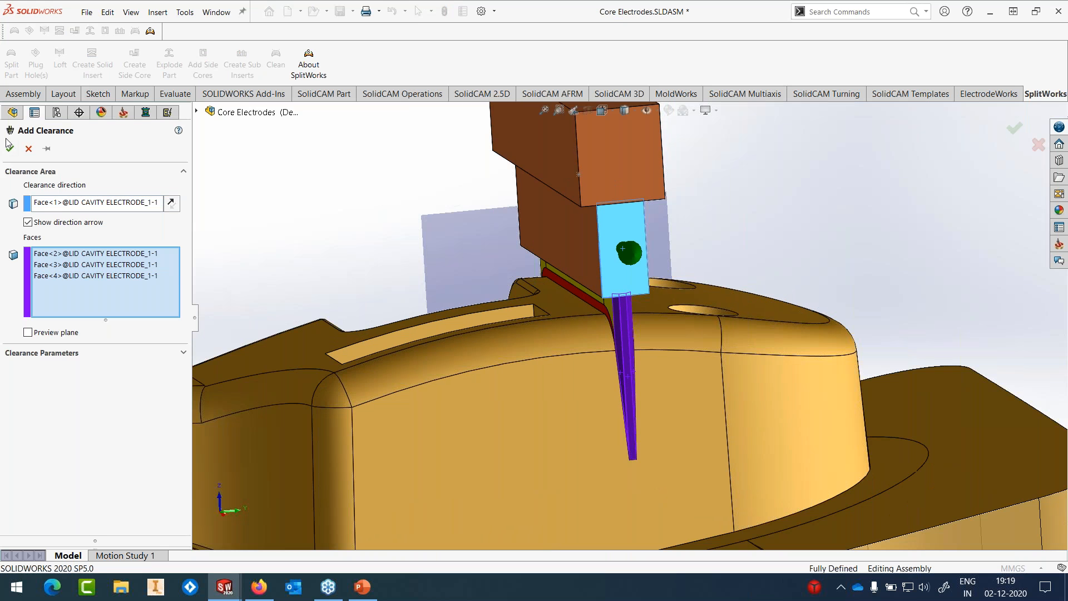
Step: Set the opposite end's Tangent clearance to a Blind length of 1 mm and accept it
click(57, 356)
text(1)
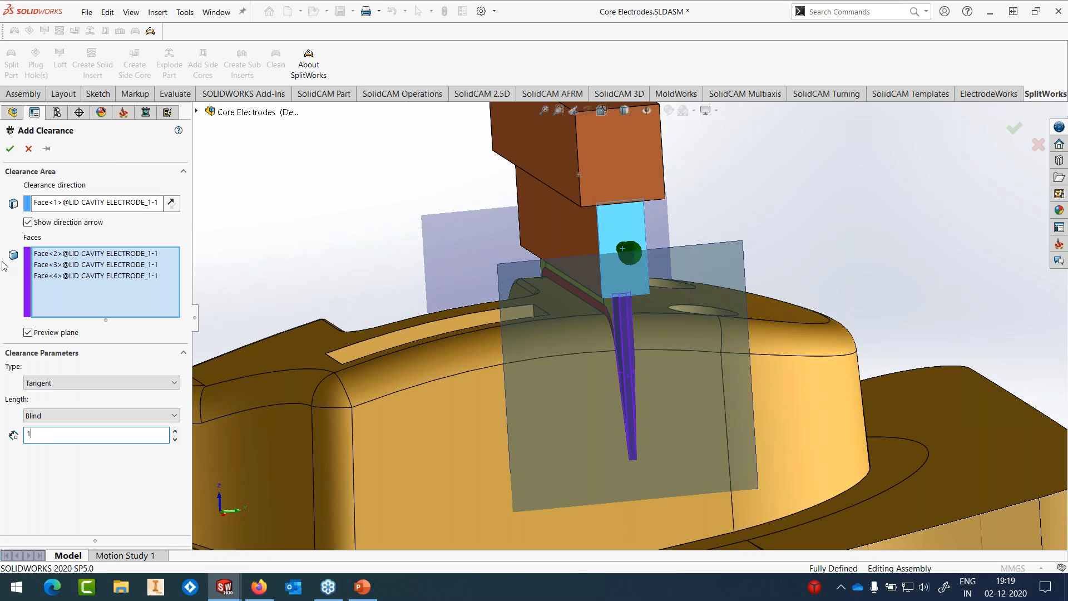
click(10, 149)
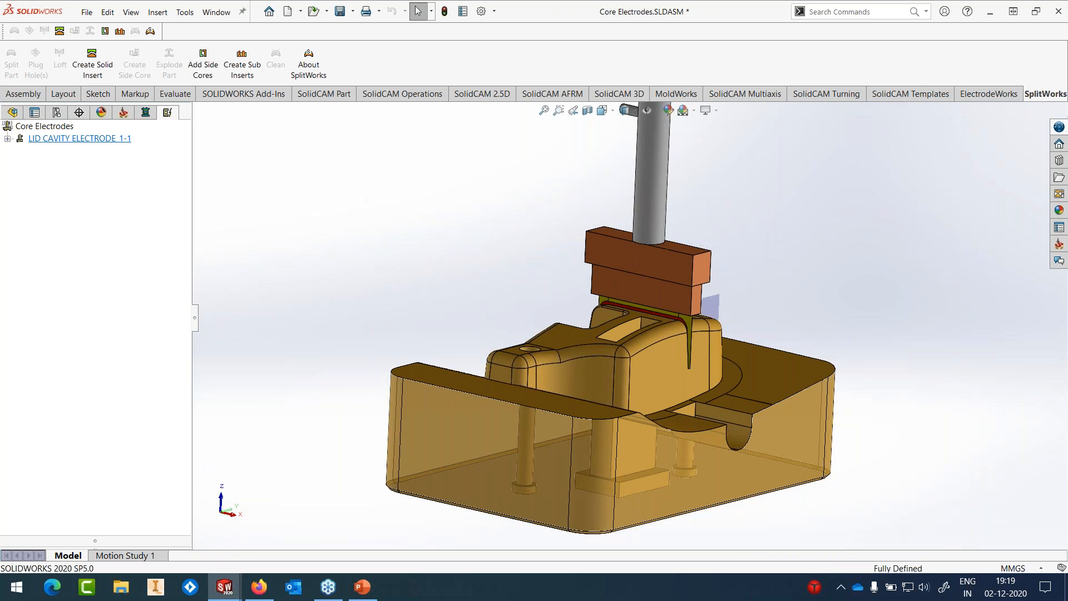
Step: Hide the slot electrode and examine the U-shaped channel in the side of the core insert
right_click(79, 138)
click(109, 260)
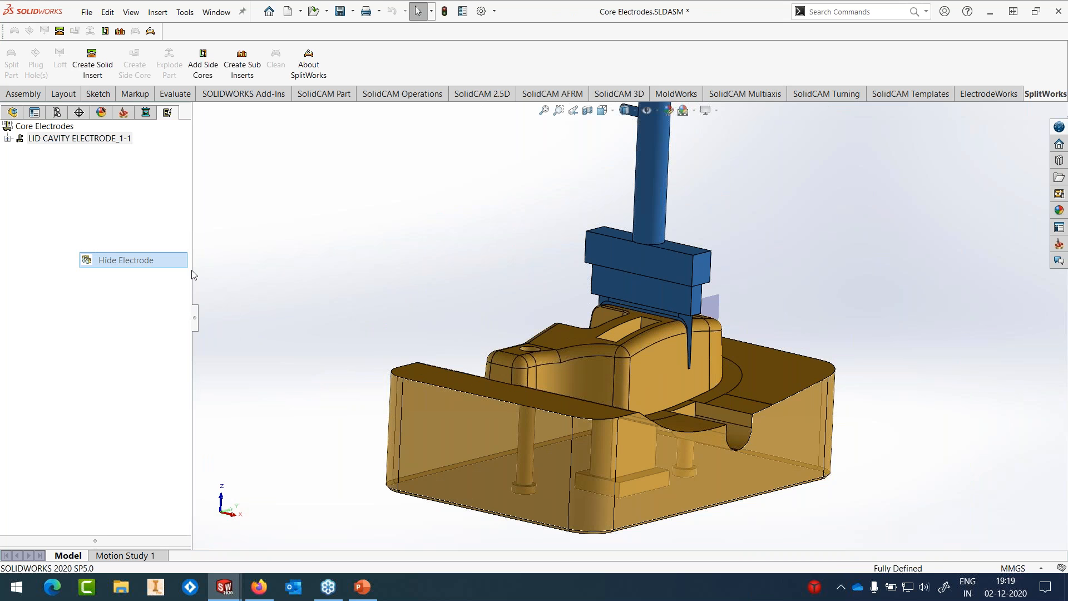
scroll(739, 406, down, 2)
middle_drag(736, 405, 648, 420)
scroll(640, 412, down, 6)
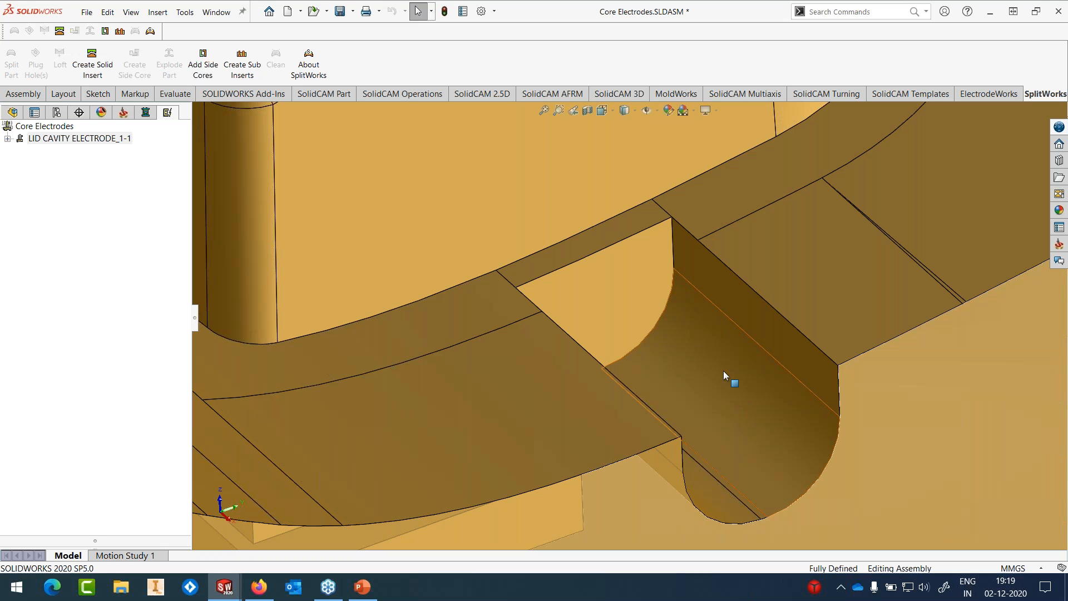
scroll(703, 356, up, 10)
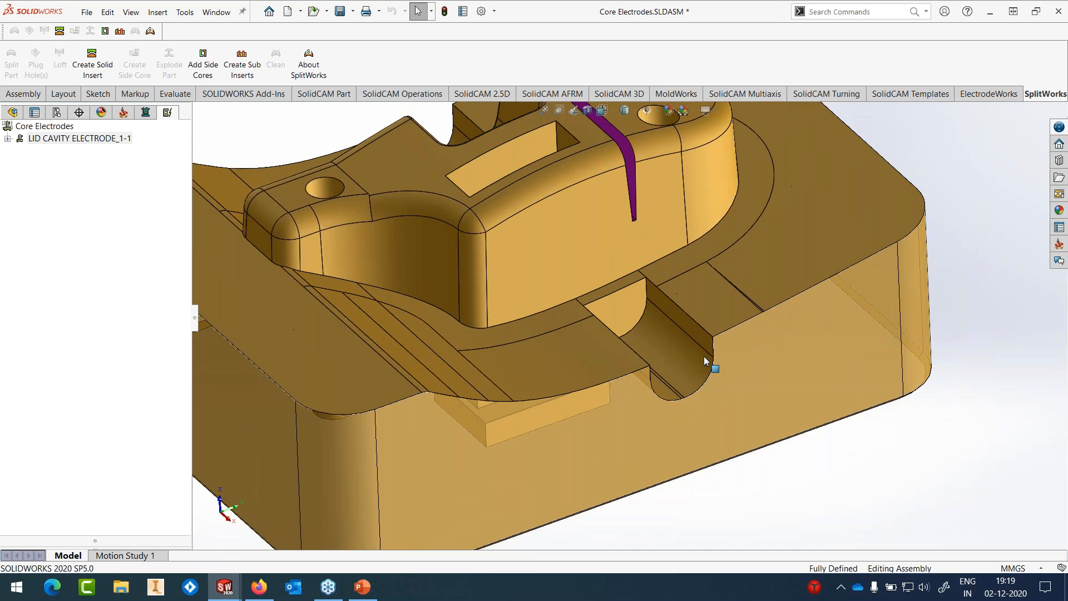
Step: Start a new electrode for the core insert and set its burn area type to Faces
right_click(58, 128)
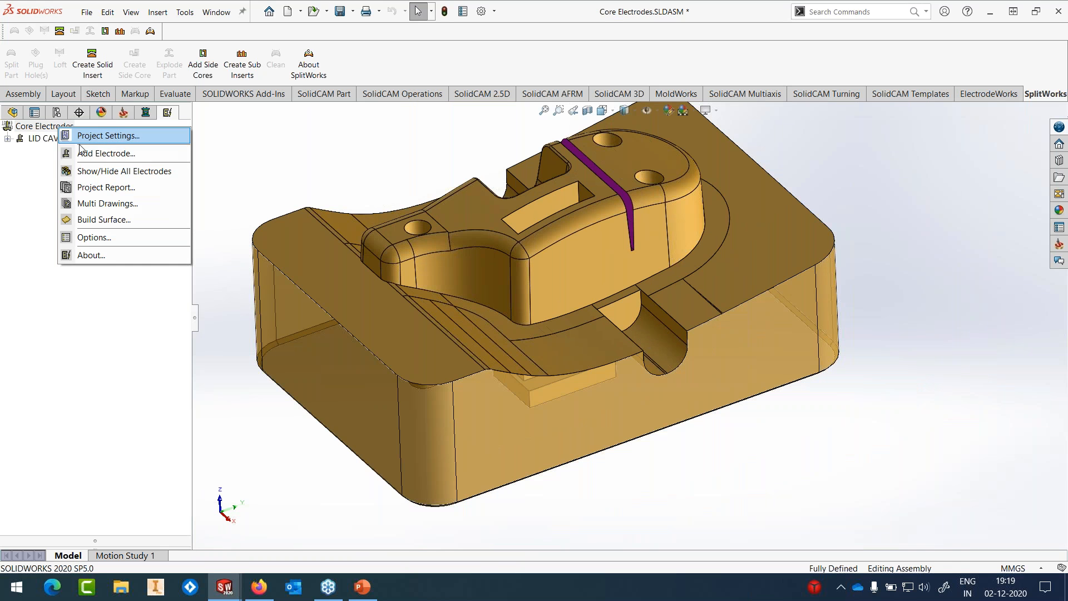
click(91, 155)
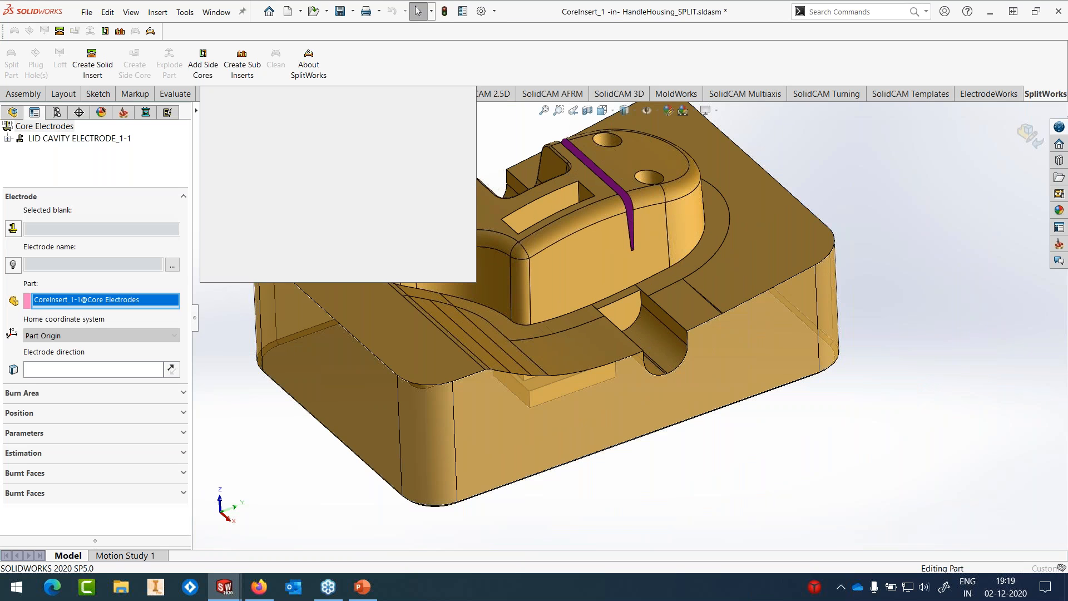
click(372, 270)
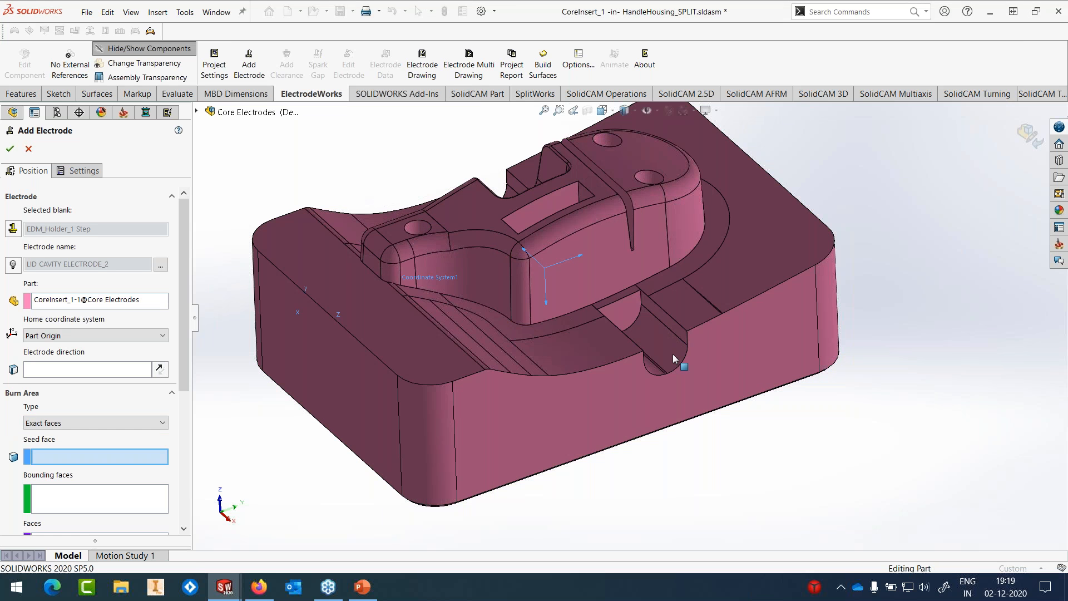
scroll(624, 318, down, 4)
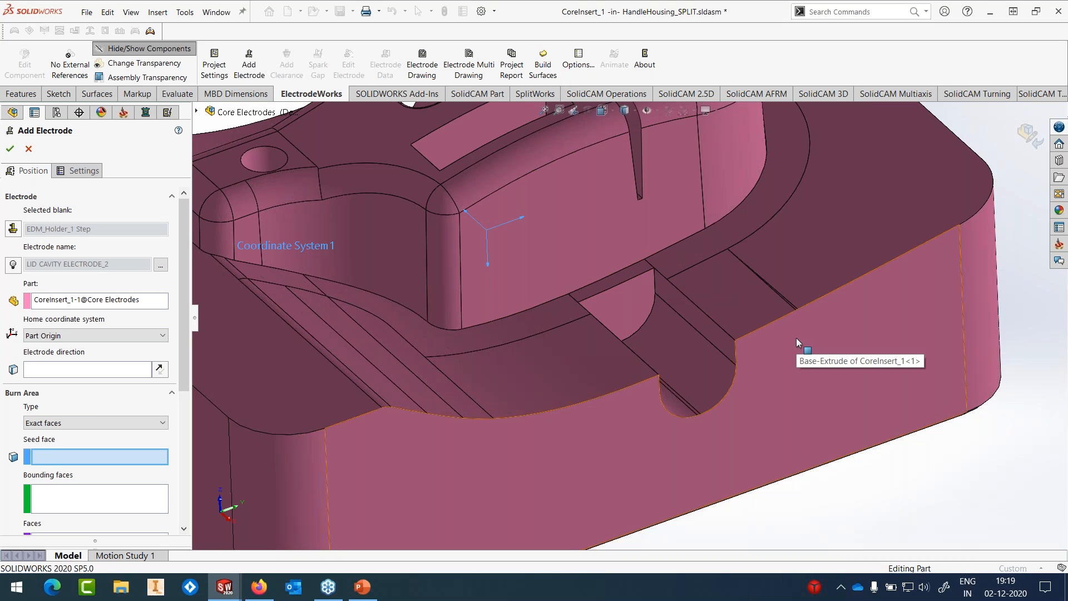
click(96, 423)
click(96, 438)
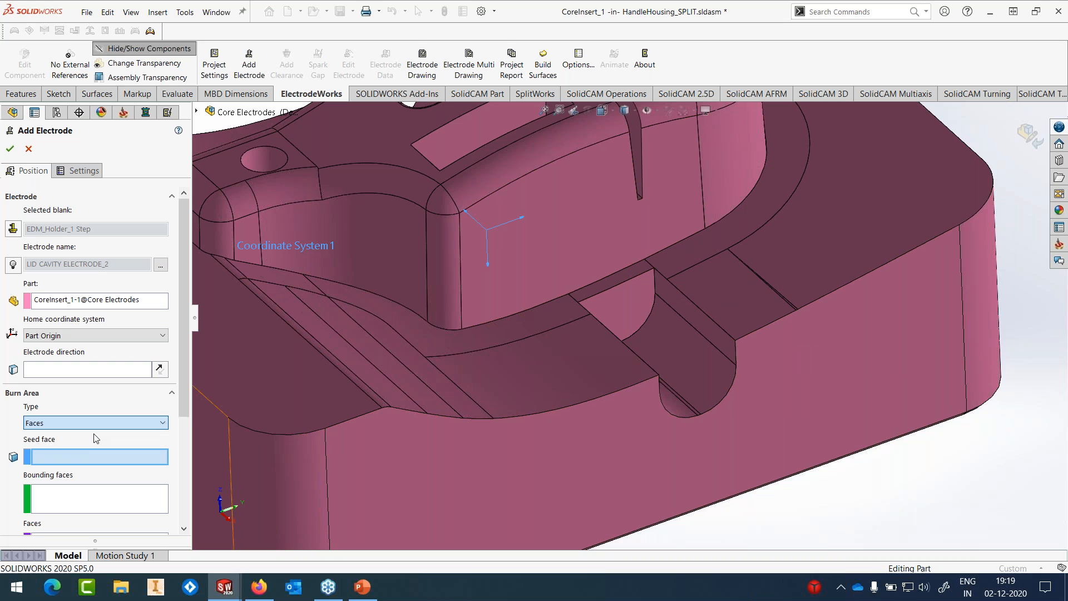
Step: Pick the U-shaped channel's six wall, floor and inner end faces as the burn area and calculate the electrode
scroll(656, 298, down, 3)
click(634, 361)
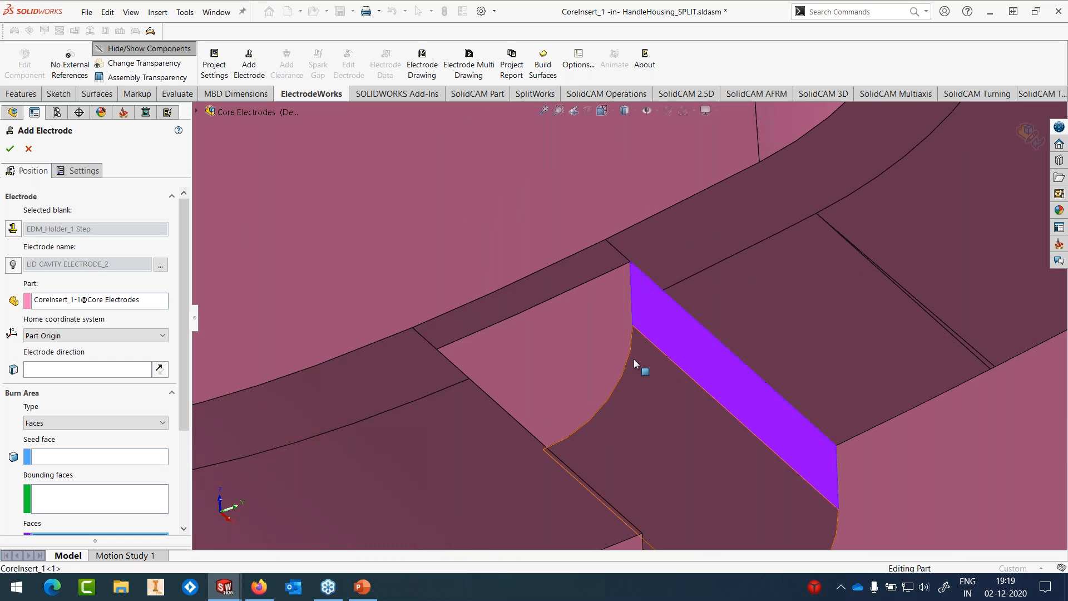
mouse_move(635, 368)
middle_down()
mouse_move(614, 365)
mouse_move(573, 394)
mouse_move(562, 440)
middle_up()
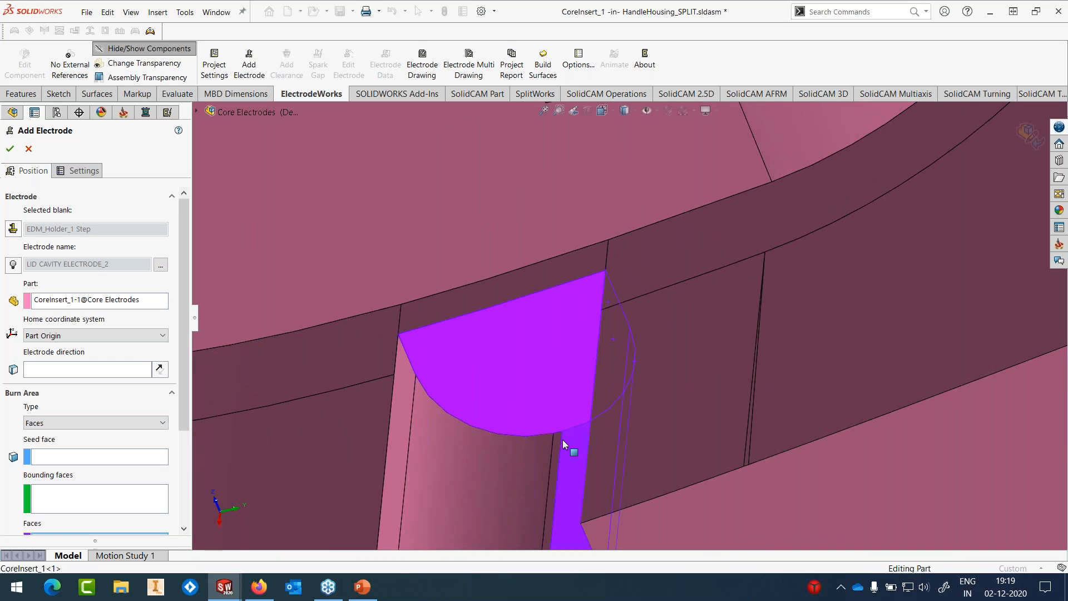
click(557, 445)
click(468, 440)
click(403, 403)
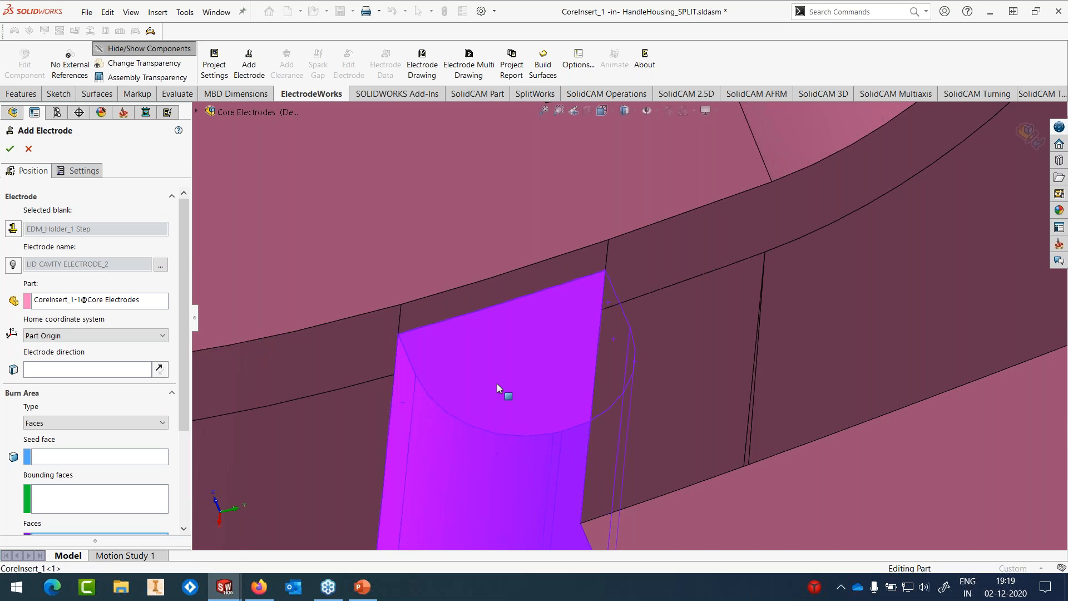
scroll(498, 384, up, 2)
scroll(498, 382, up, 2)
middle_drag(589, 353, 645, 321)
drag(185, 379, 185, 451)
click(100, 515)
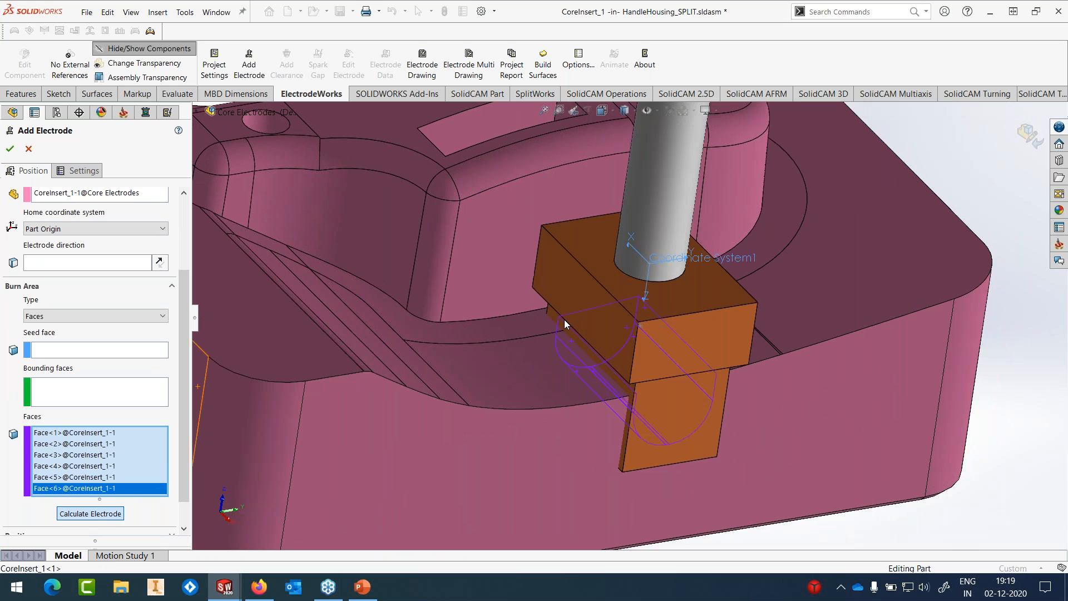
Step: Set the electrode base dimensions to A 20 mm and B 40 mm
middle_drag(686, 356, 627, 503)
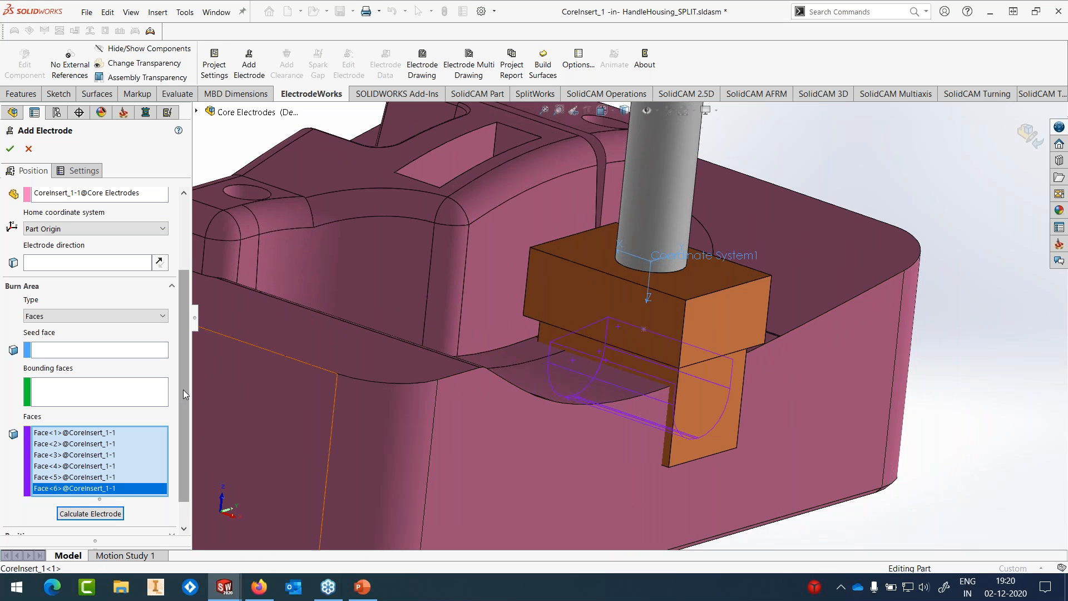
drag(183, 389, 156, 517)
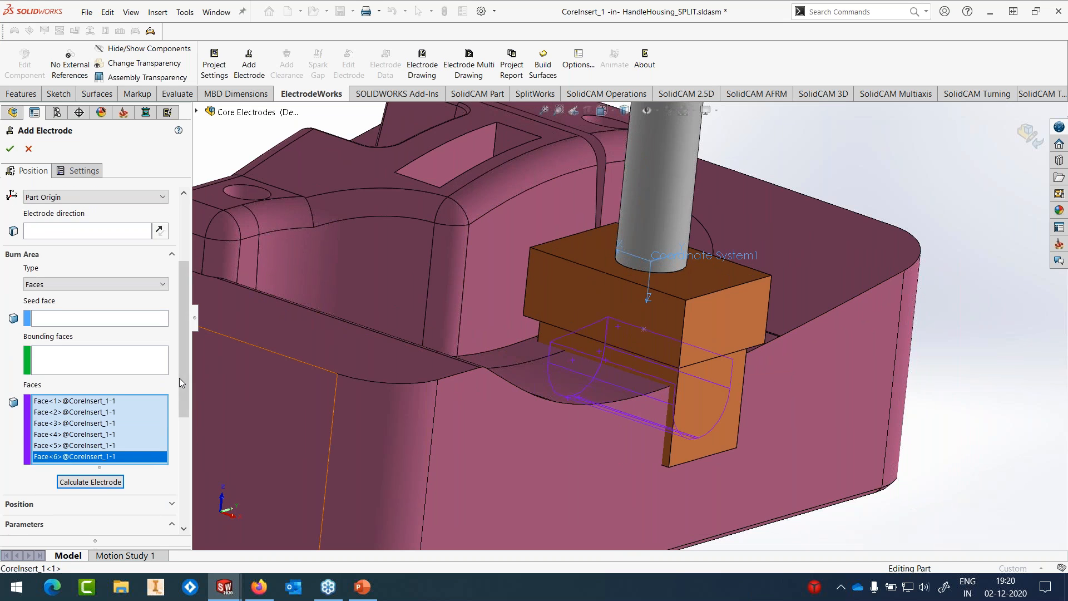
click(170, 526)
click(114, 336)
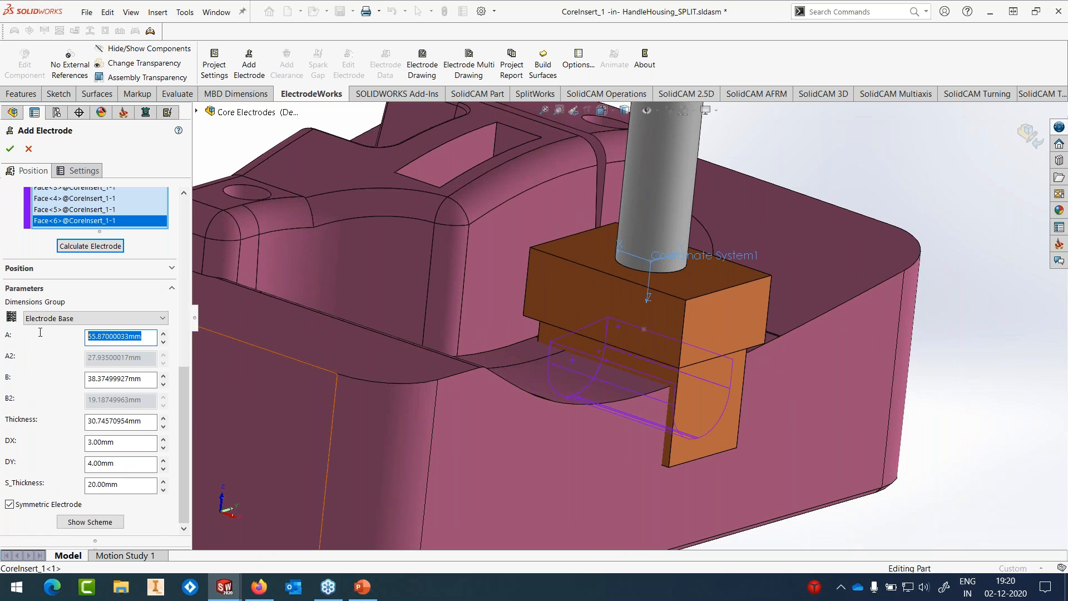
text(20)
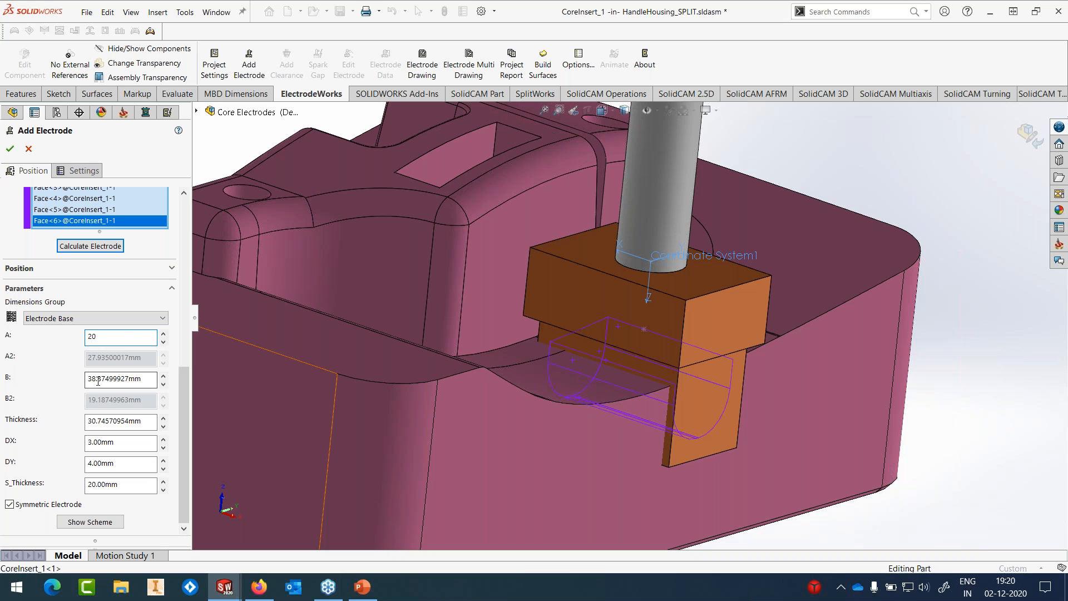
click(98, 381)
text(40)
key(Return)
Step: Position the electrode by Coordinate System2 with X at 48 mm and accept the new electrode
scroll(609, 341, down, 3)
middle_drag(608, 342, 673, 343)
click(133, 269)
click(109, 298)
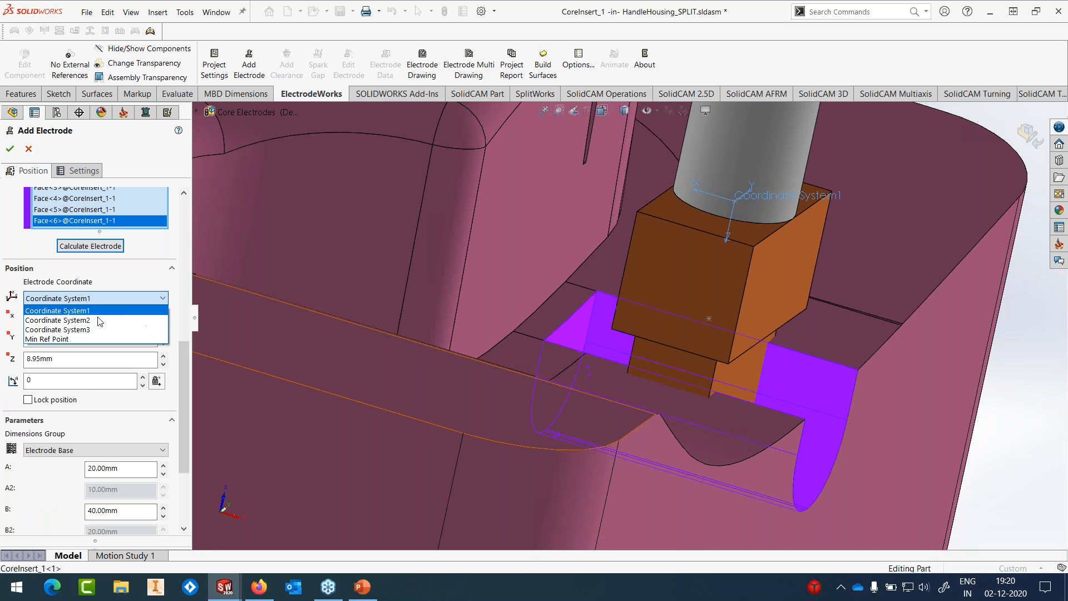
click(99, 321)
double_click(89, 317)
text(48)
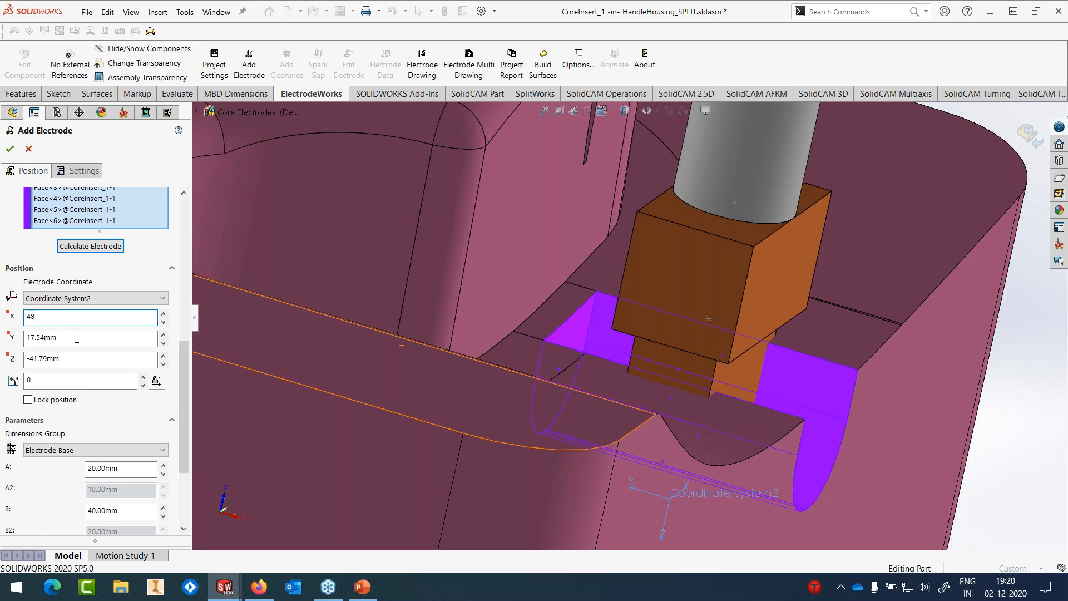
click(77, 338)
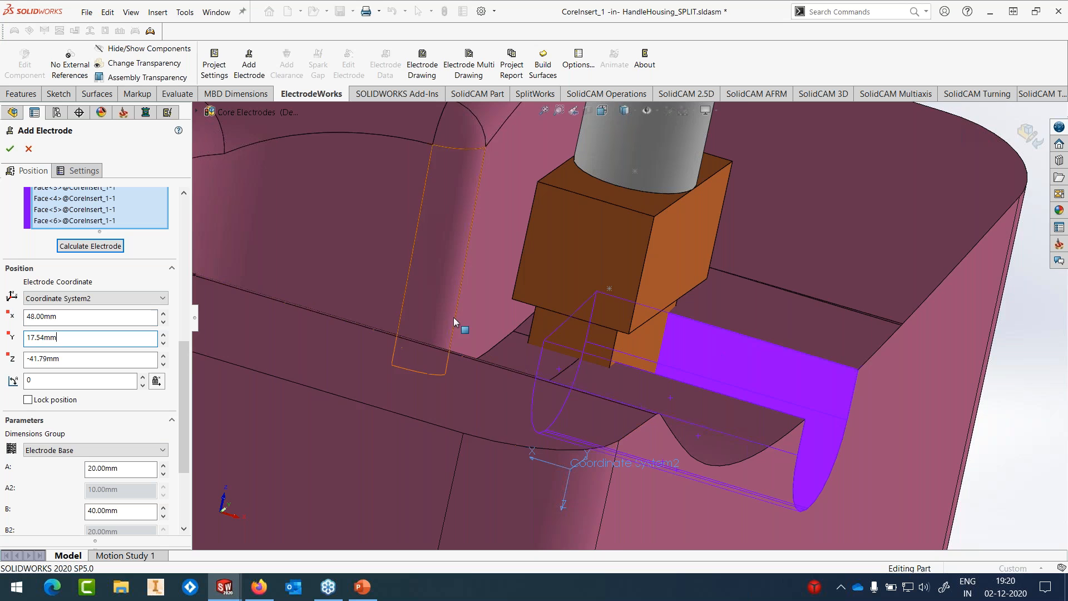
scroll(489, 305, down, 1)
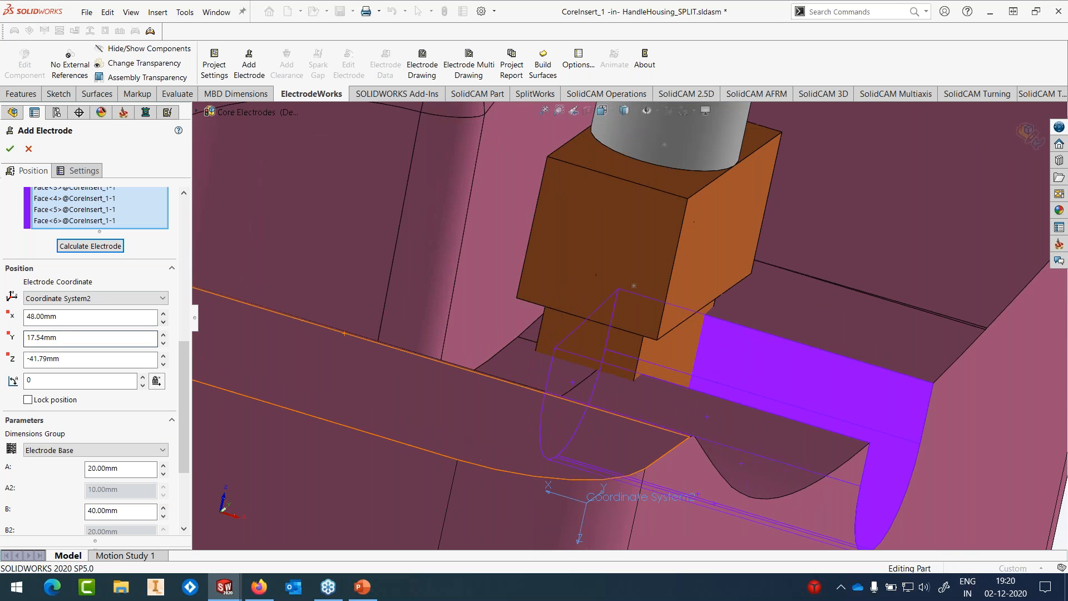
middle_drag(612, 273, 572, 297)
scroll(572, 297, up, 4)
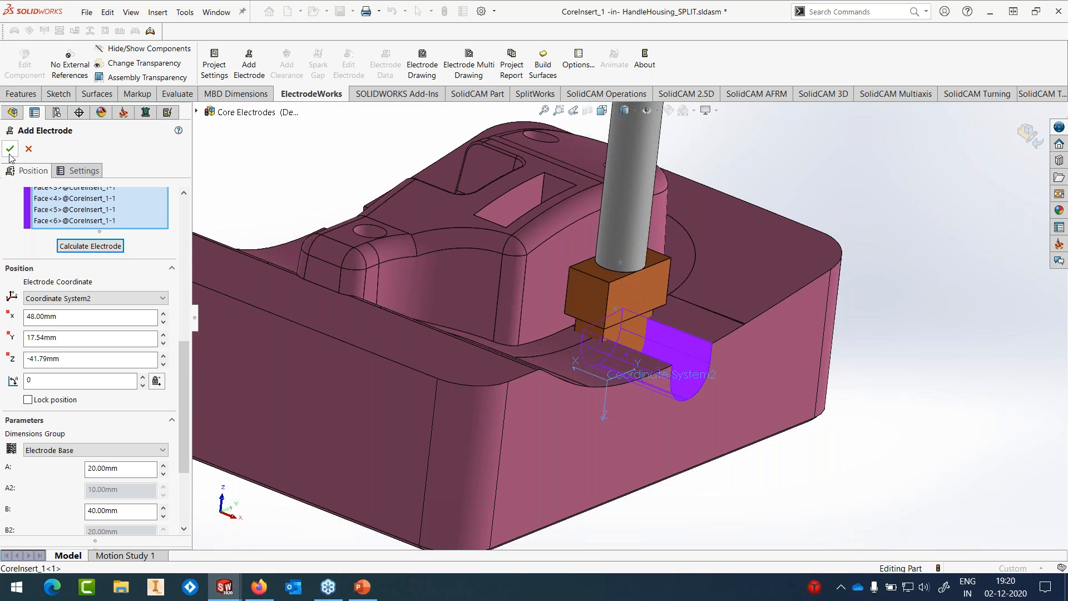
click(9, 152)
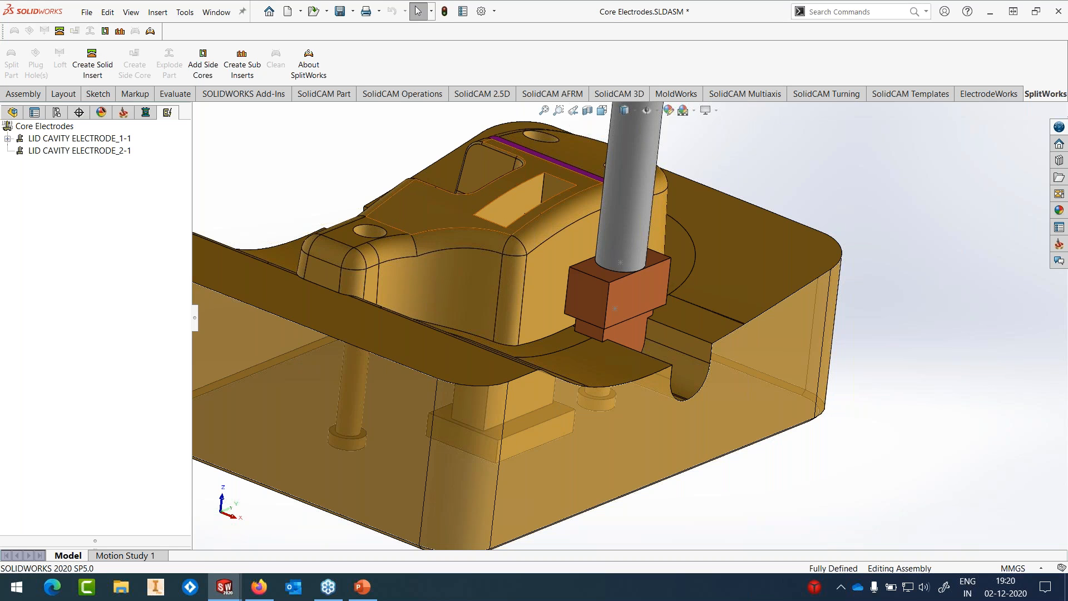
Step: Hide the core insert and inspect the burn form and stepped base of the channel electrode
click(19, 113)
click(61, 251)
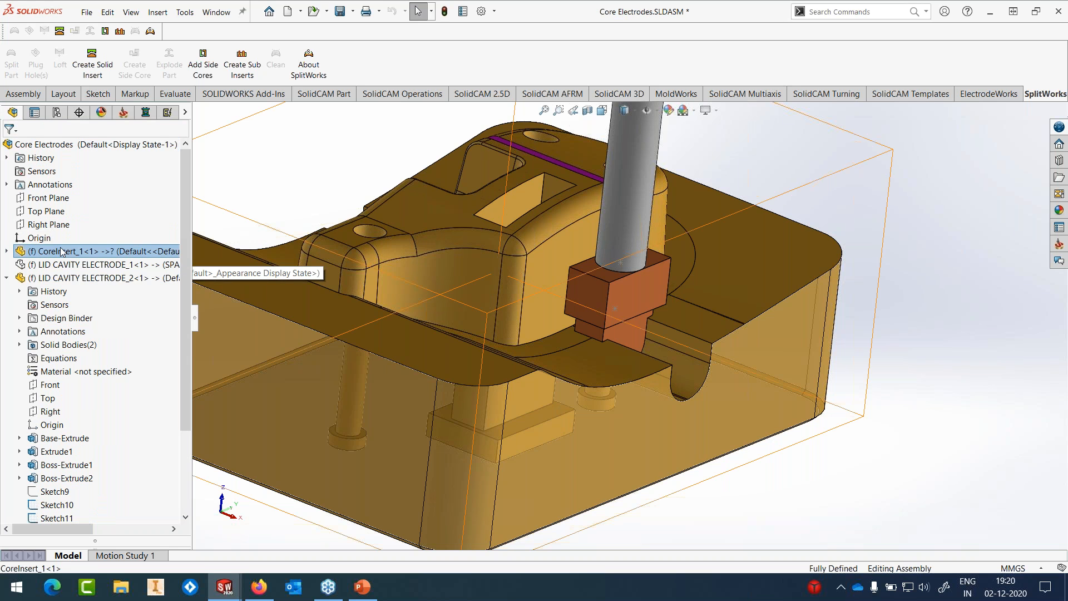
click(142, 216)
scroll(632, 268, down, 3)
middle_drag(632, 268, 555, 405)
scroll(556, 405, down, 4)
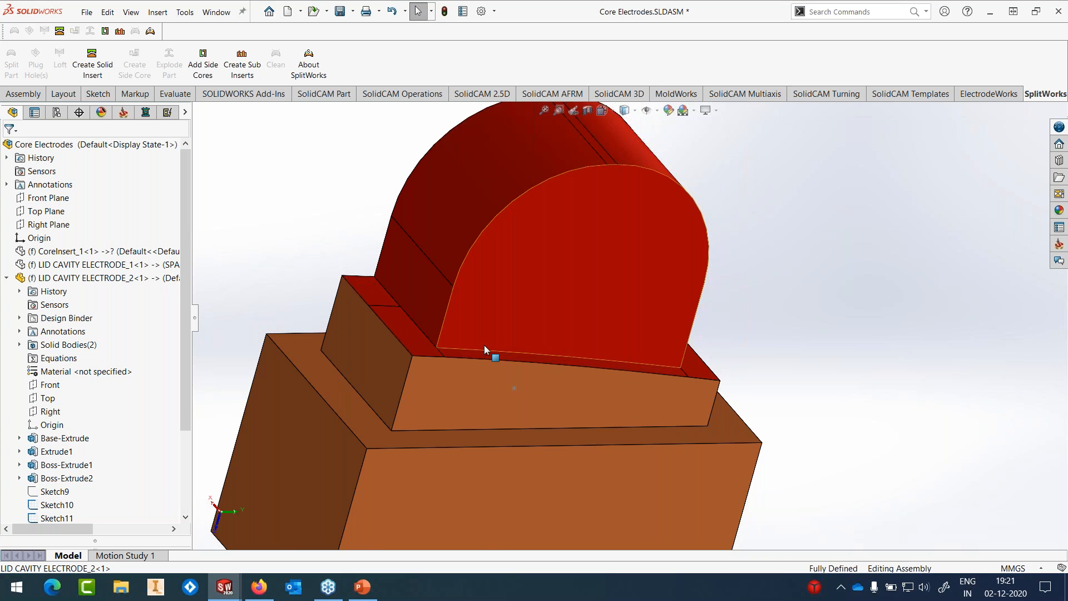
scroll(207, 170, up, 1)
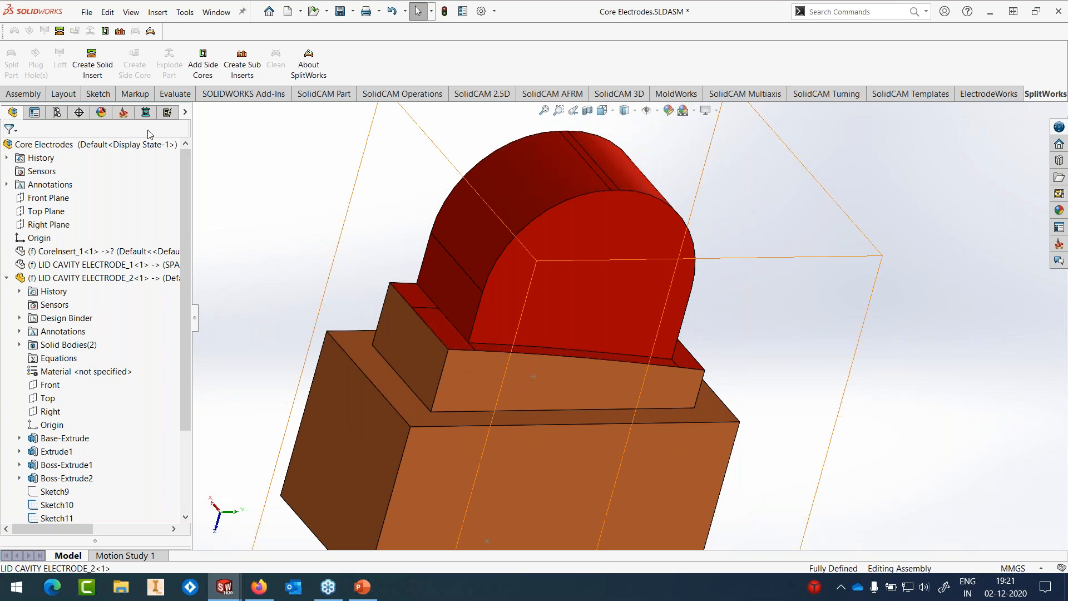
Step: Start a clearance on LID CAVITY ELECTRODE_2-1, using the base block's ledge face as direction and the five narrow faces around the burn form
click(167, 112)
right_click(69, 150)
click(171, 312)
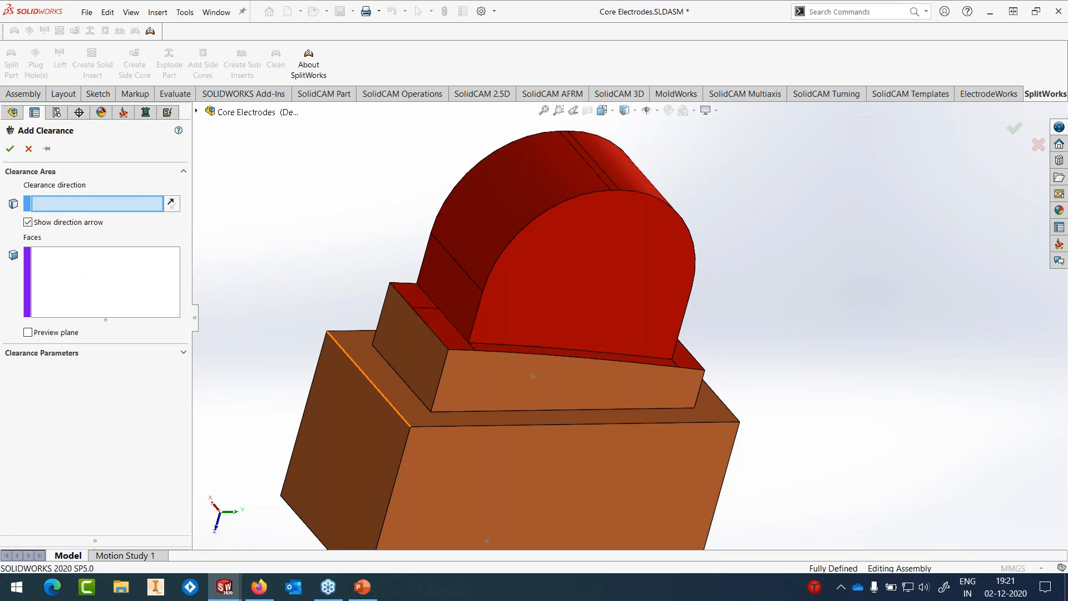
click(376, 369)
click(430, 302)
click(436, 318)
scroll(667, 361, down, 4)
click(677, 357)
click(698, 356)
middle_drag(698, 357, 628, 303)
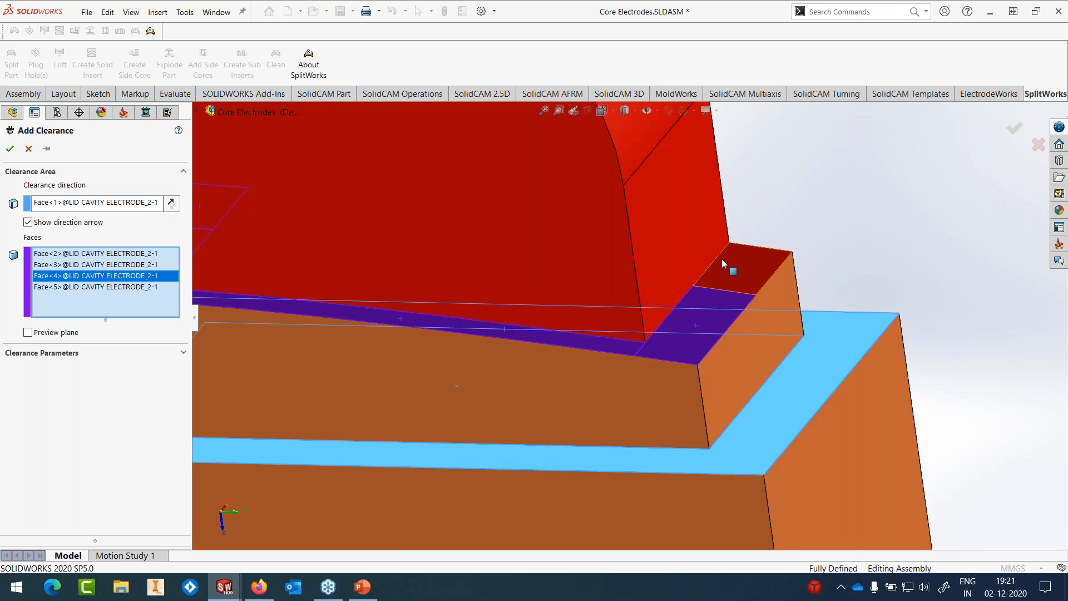
click(723, 267)
Step: Set the Tangent clearance to a Blind length of 2 mm, reverse its direction and accept it
scroll(725, 268, up, 5)
click(97, 356)
double_click(74, 434)
text(2)
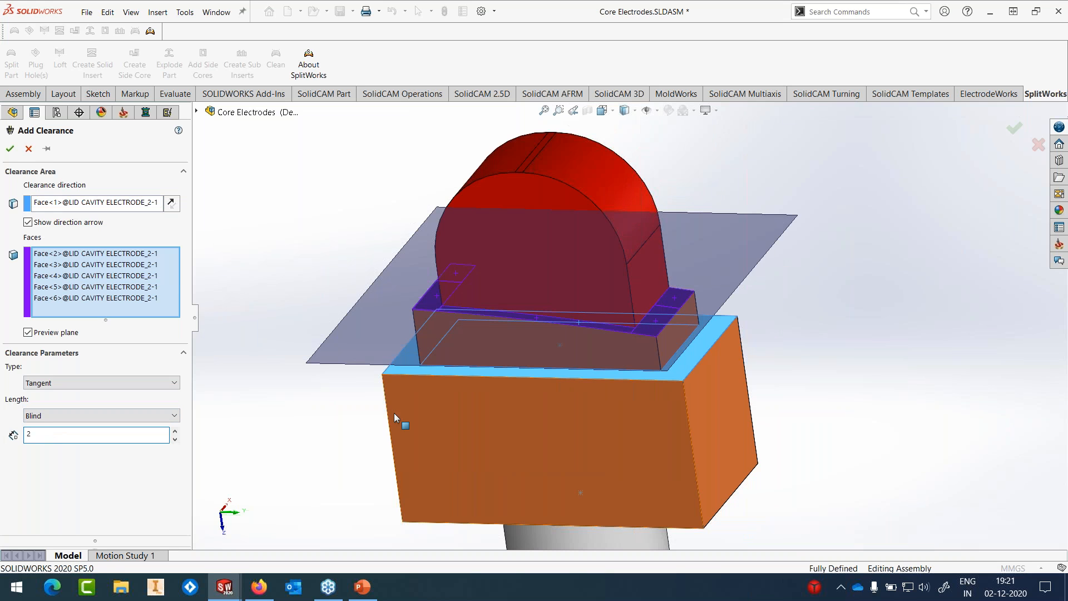
click(332, 417)
middle_drag(409, 422, 462, 367)
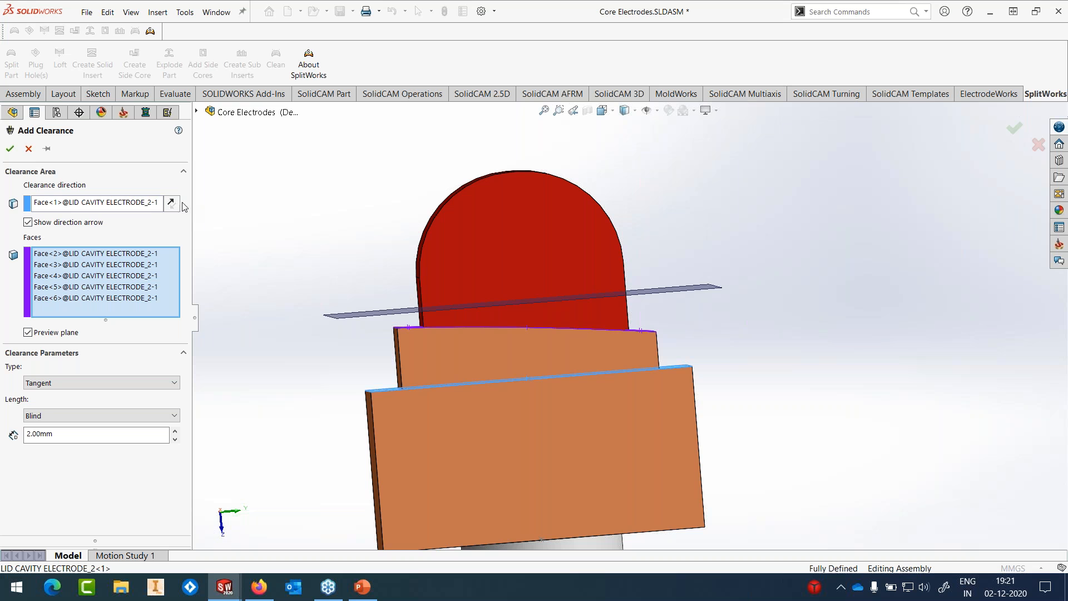
click(172, 203)
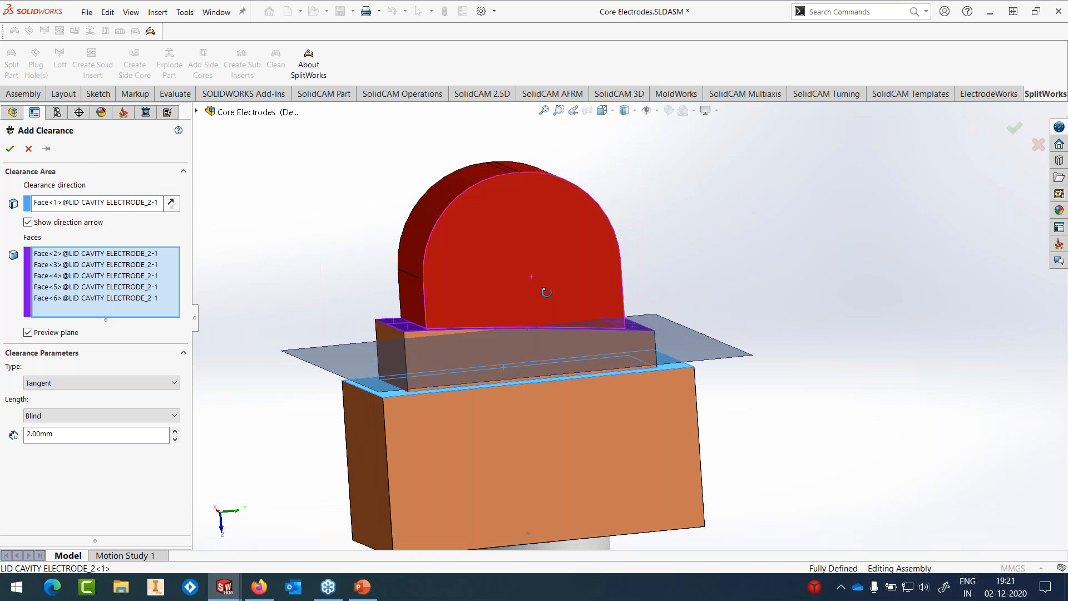
click(10, 149)
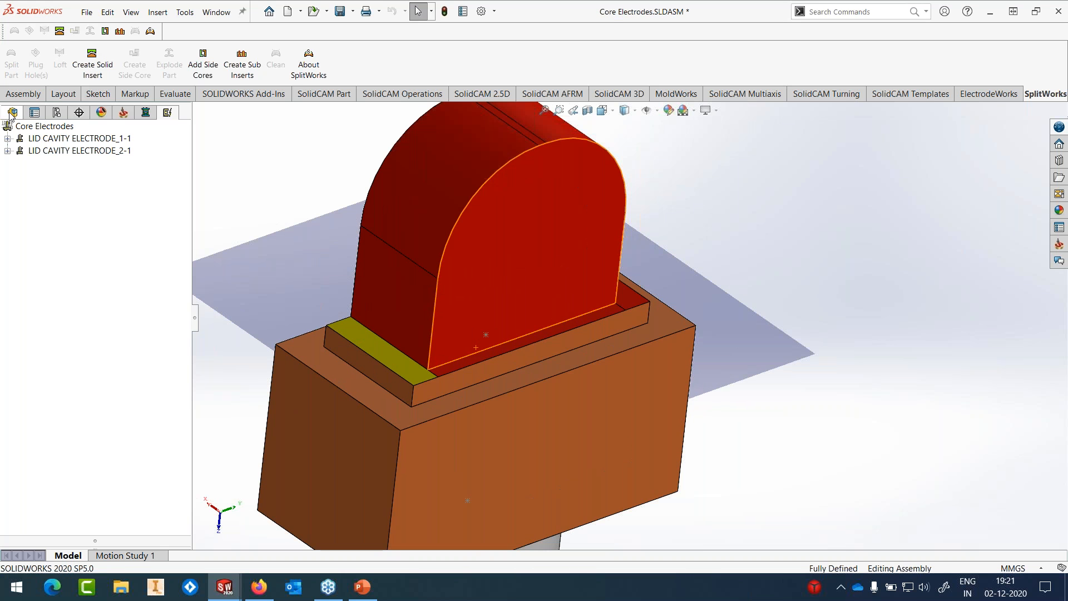
Step: Show the core insert again and examine how the channel electrode sits in the U-shaped channel
click(42, 250)
click(103, 216)
key(f)
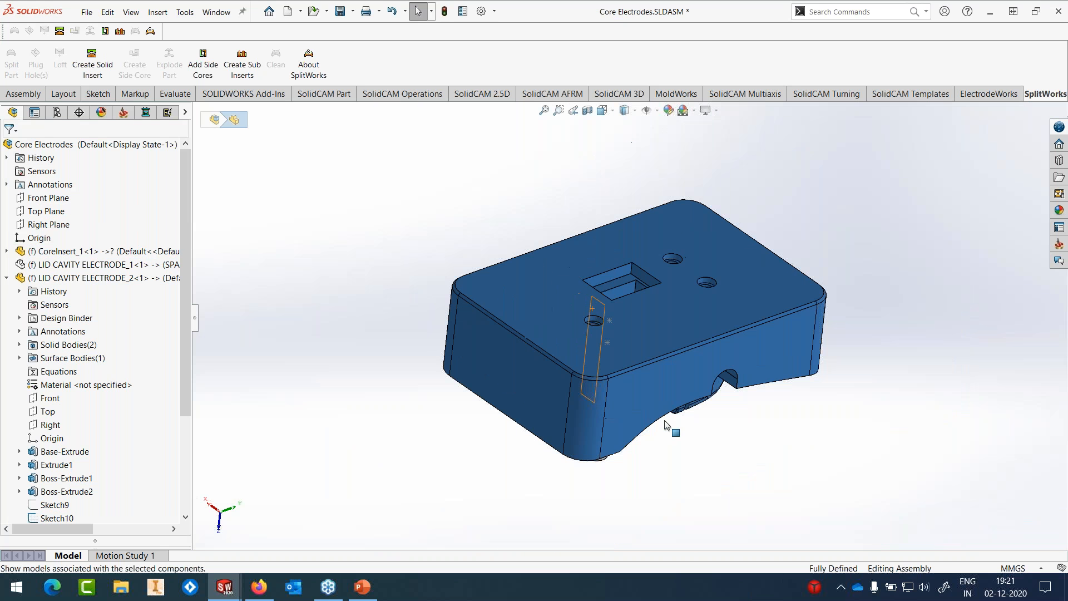
click(693, 470)
middle_drag(693, 474, 666, 109)
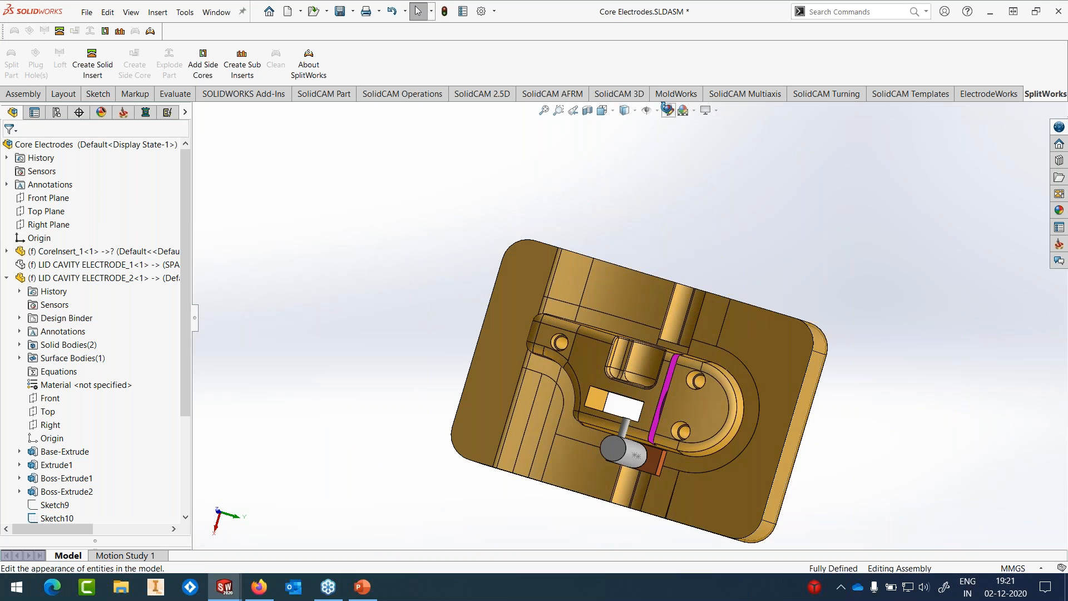
scroll(675, 403, down, 2)
middle_drag(656, 493, 617, 466)
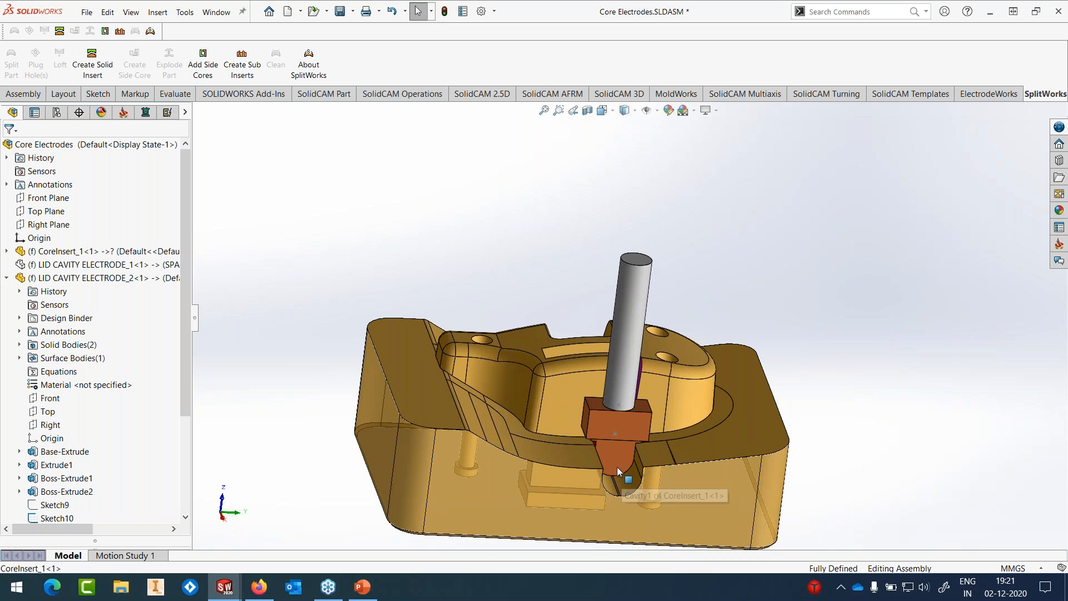
scroll(586, 408, down, 8)
middle_drag(626, 337, 661, 383)
key(f)
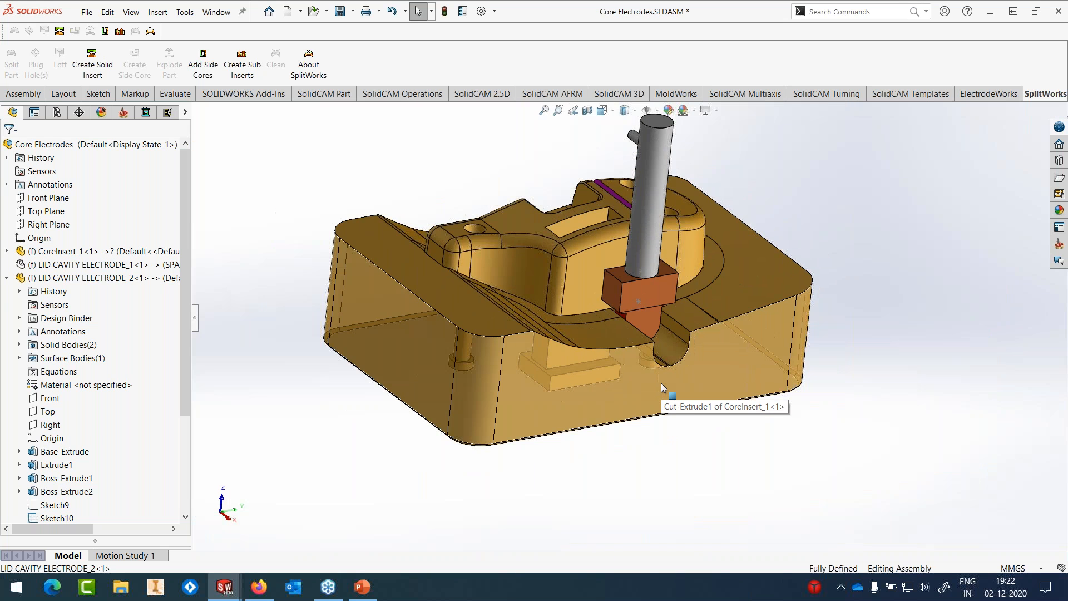
Step: Show the slot electrode LID CAVITY ELECTRODE_1-1 again alongside the channel electrode
click(167, 112)
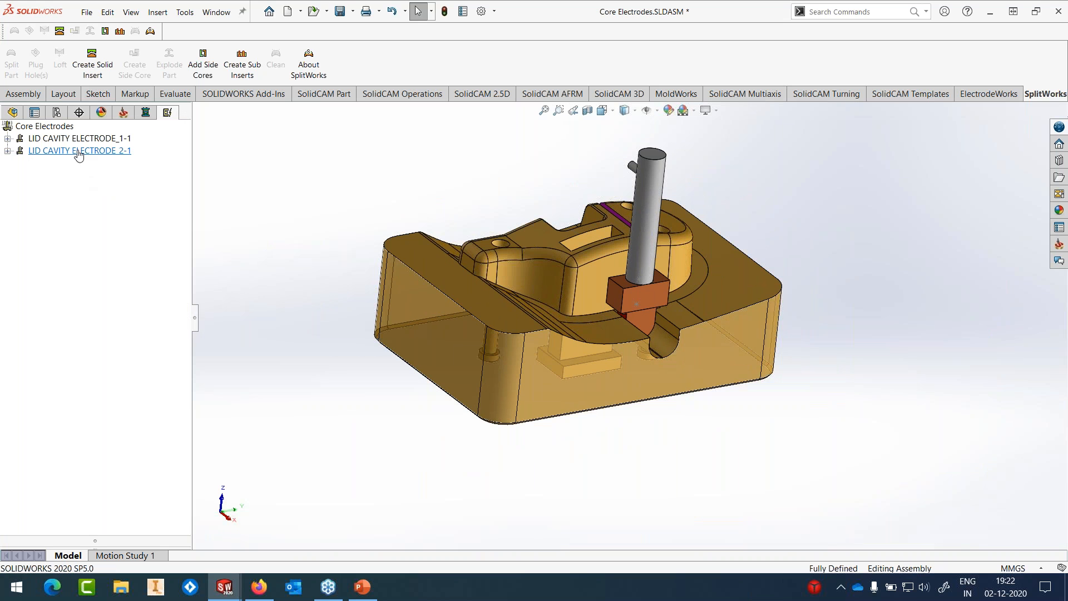
right_click(82, 138)
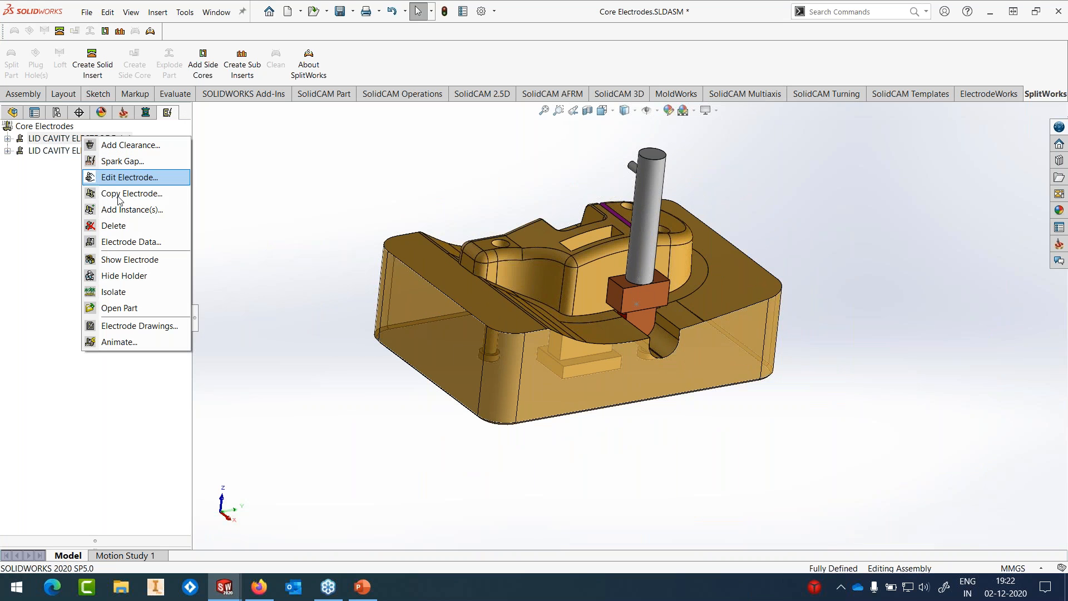
click(121, 260)
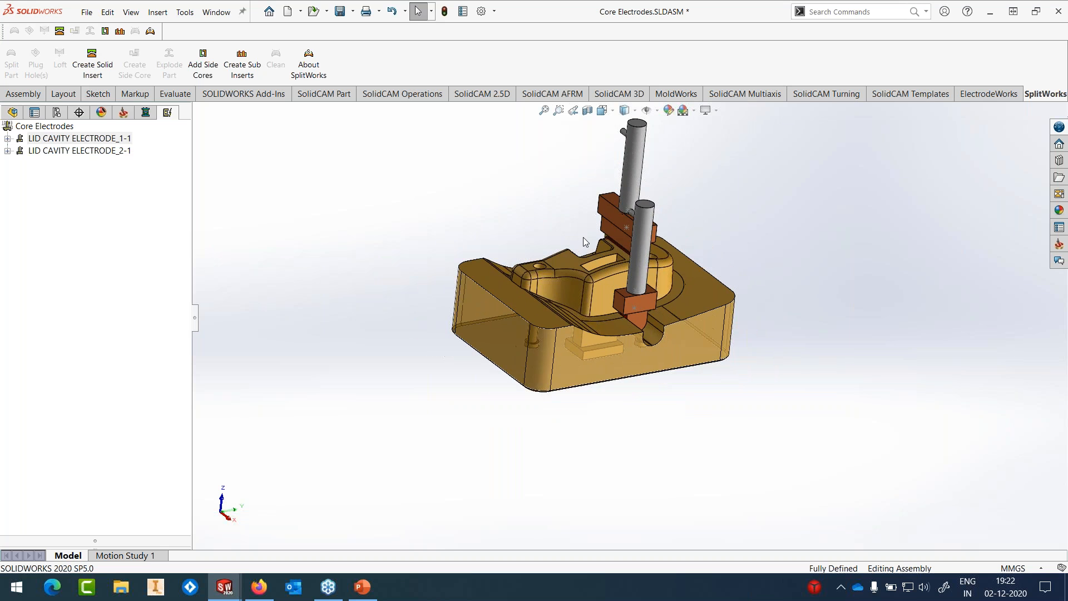
Step: Start Multi Drawings with the core insert as the reference part and both LID CAVITY electrodes selected
middle_drag(585, 240, 649, 309)
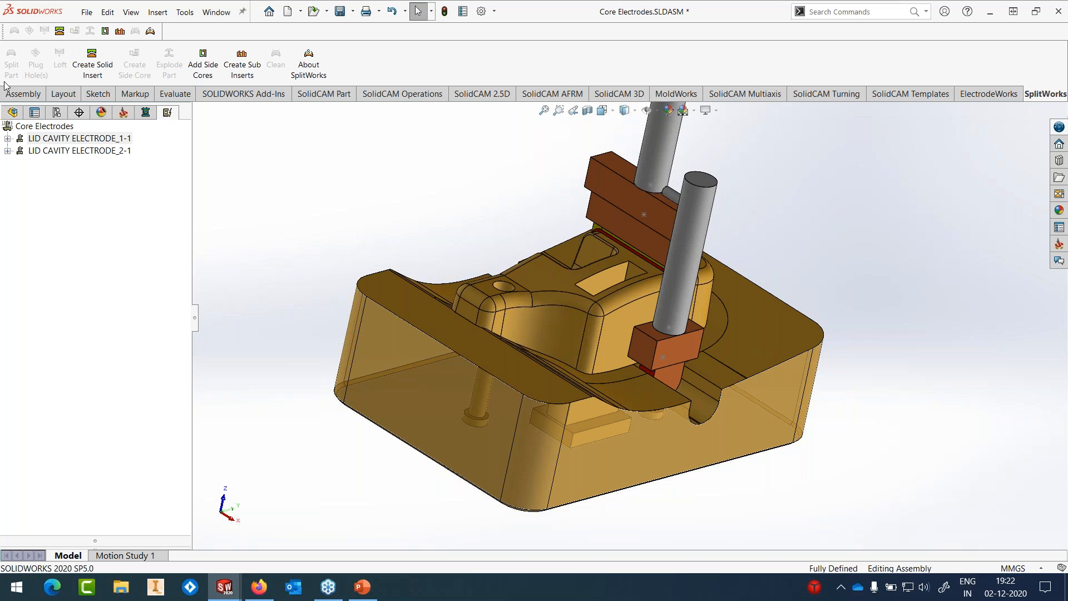
right_click(46, 127)
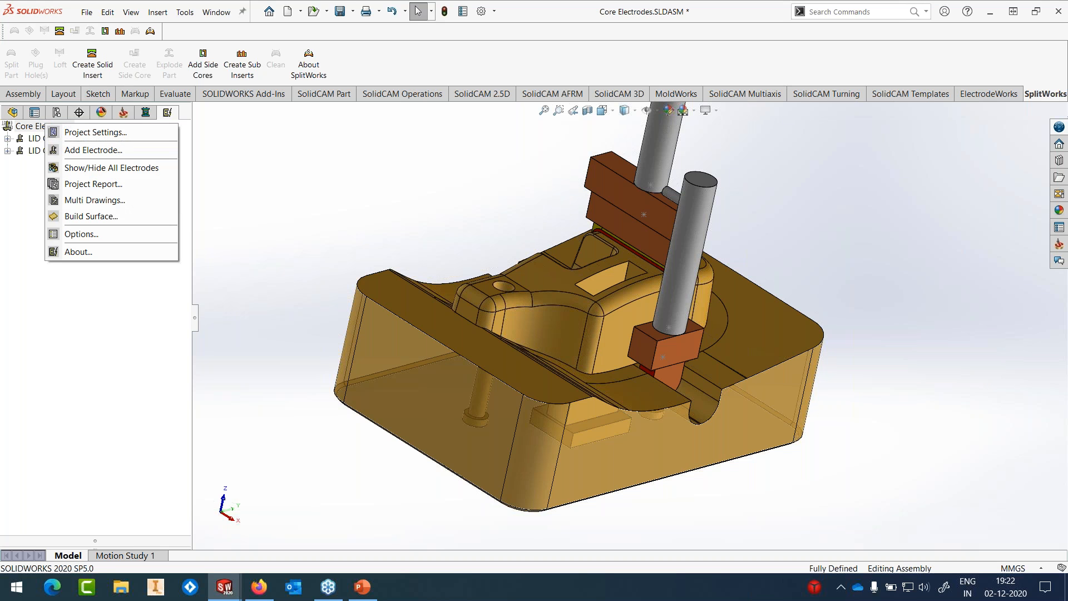
click(94, 200)
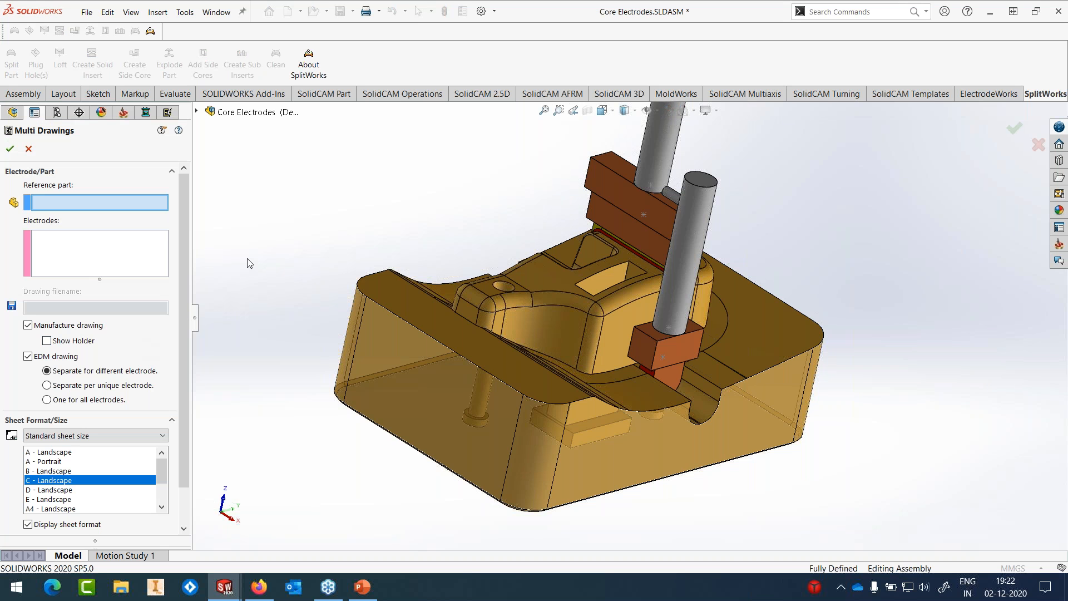
click(436, 311)
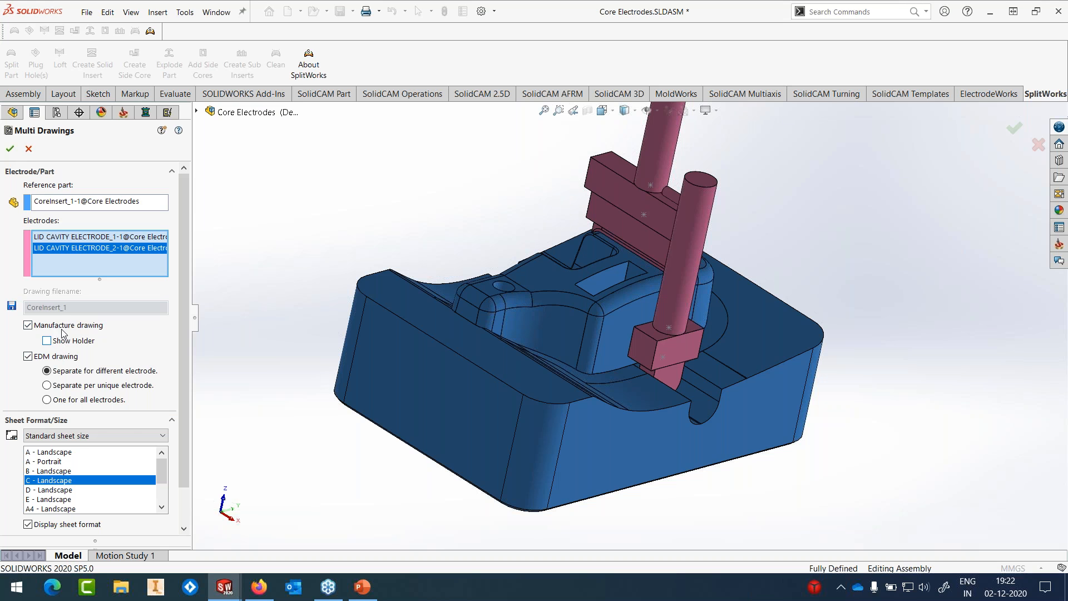
Step: Set the sheet size to A3 - Landscape and generate the manufacture and EDM drawings for both electrodes
scroll(72, 481, down, 2)
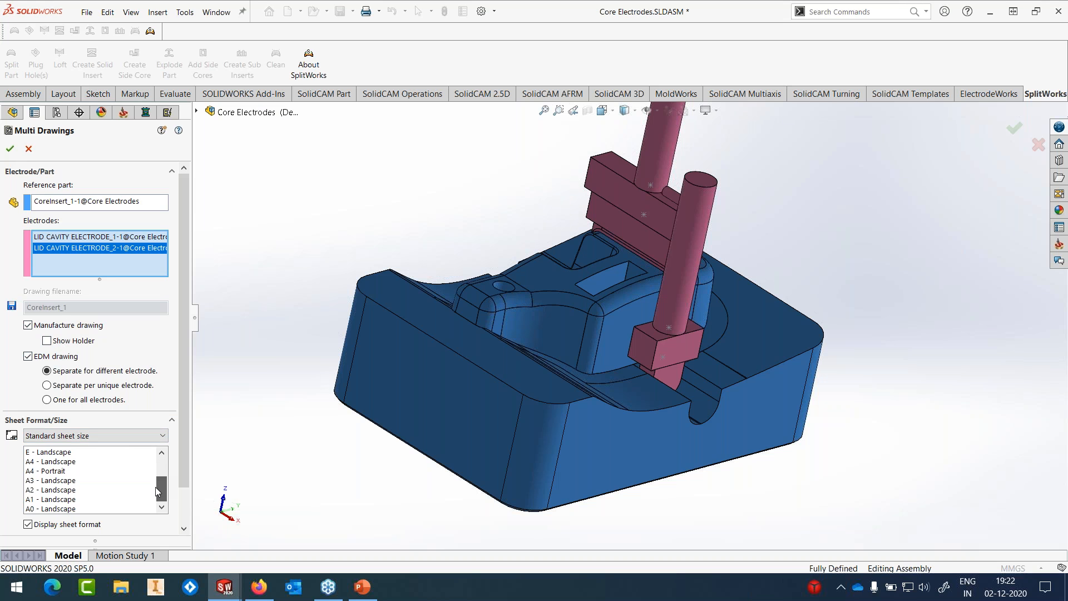
click(67, 482)
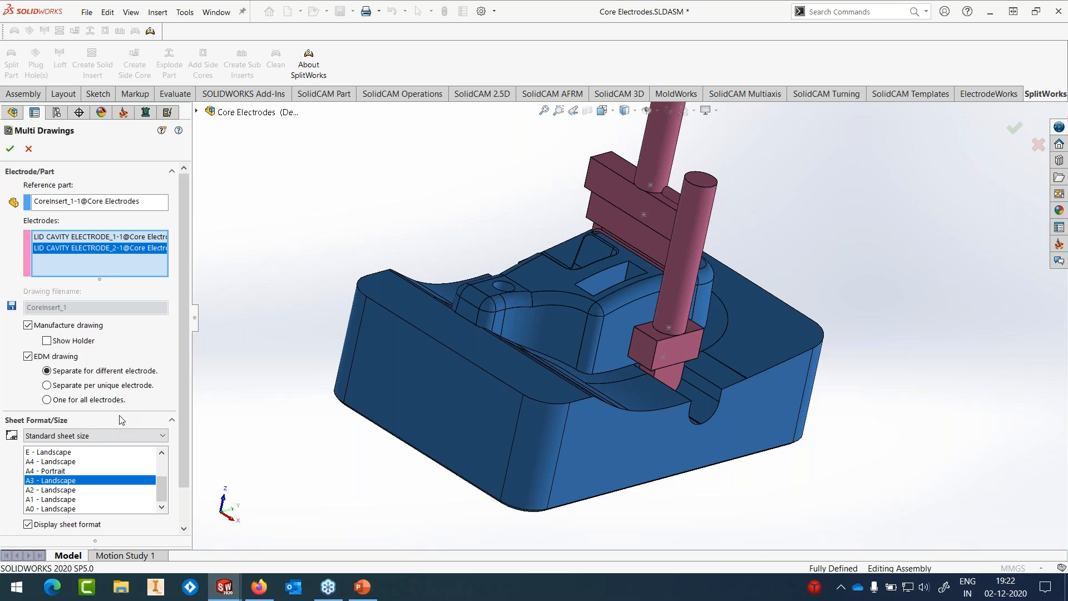
mouse_move(182, 375)
mouse_down()
mouse_move(185, 429)
mouse_move(185, 387)
mouse_up()
click(8, 149)
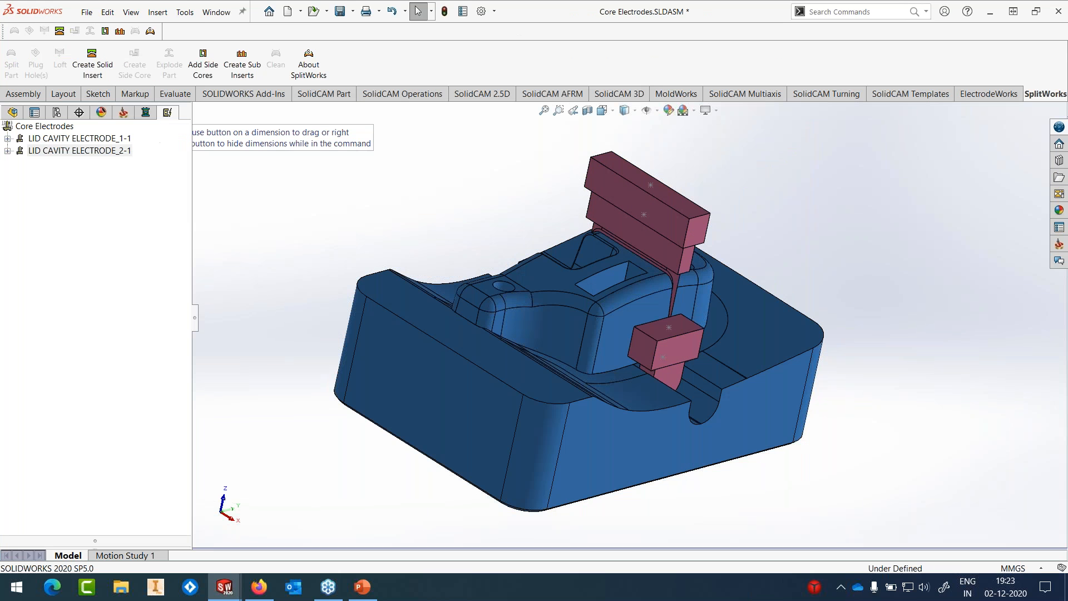
Step: Open the LID CAVITY ELECTRODE_1_EDM_1 drawing and examine the electrode position dimensions in the plan view
click(216, 13)
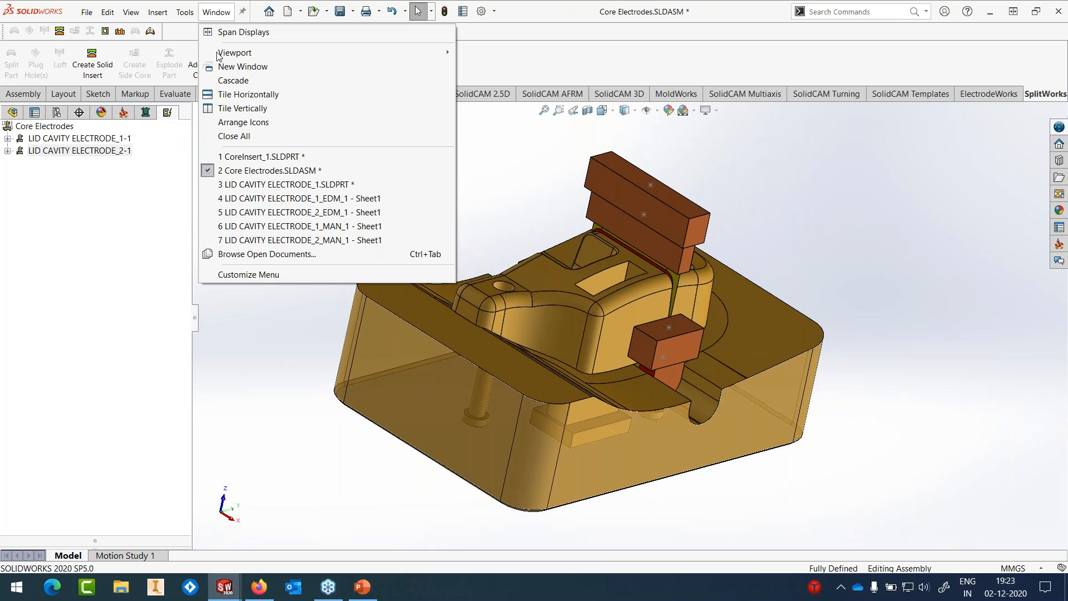
mouse_move(242, 212)
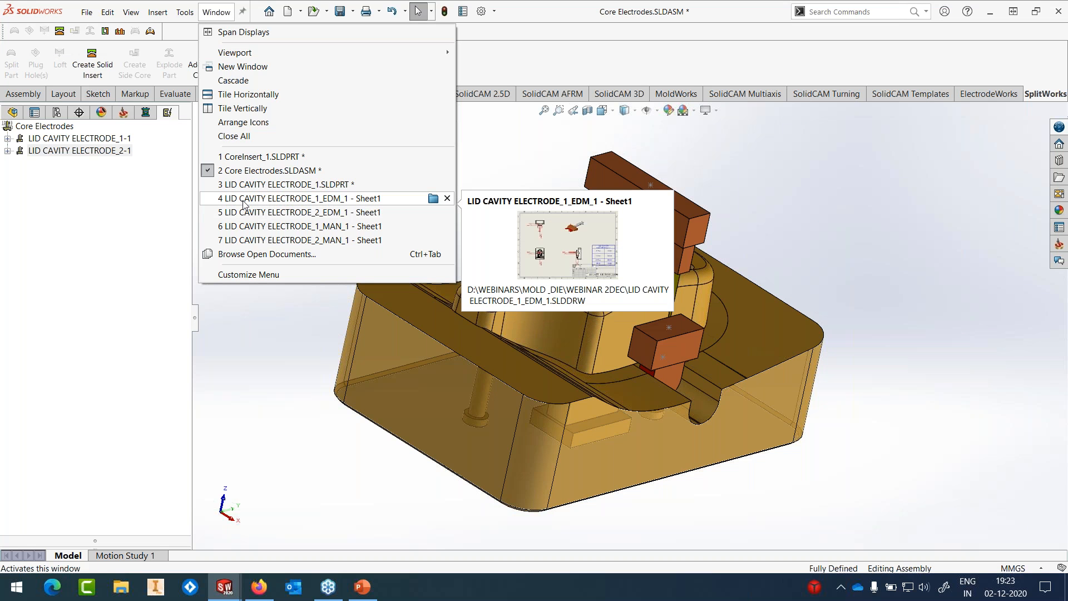
click(243, 199)
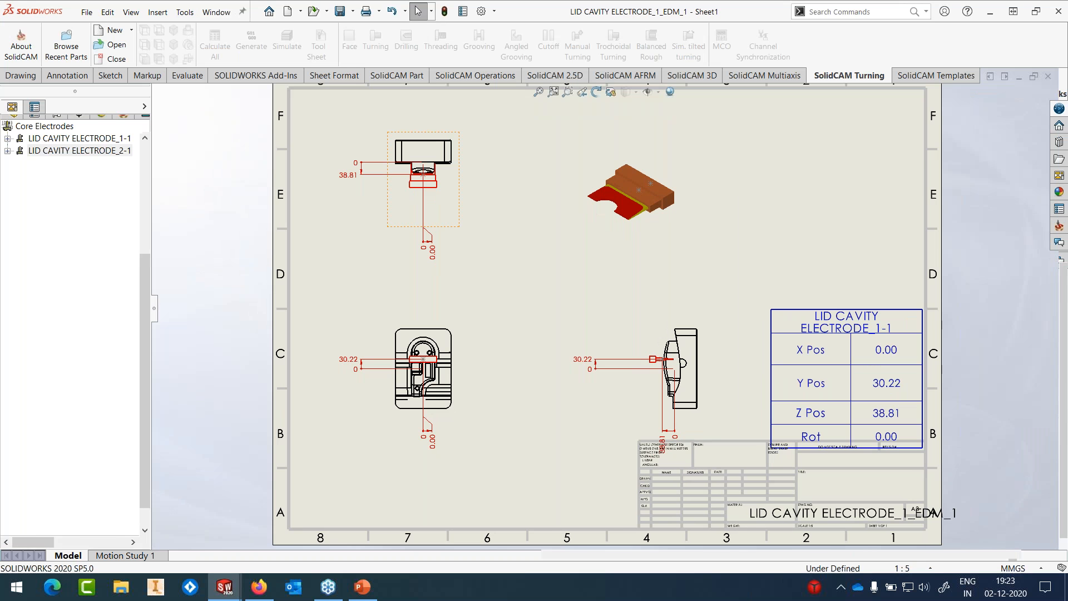
scroll(376, 439, down, 4)
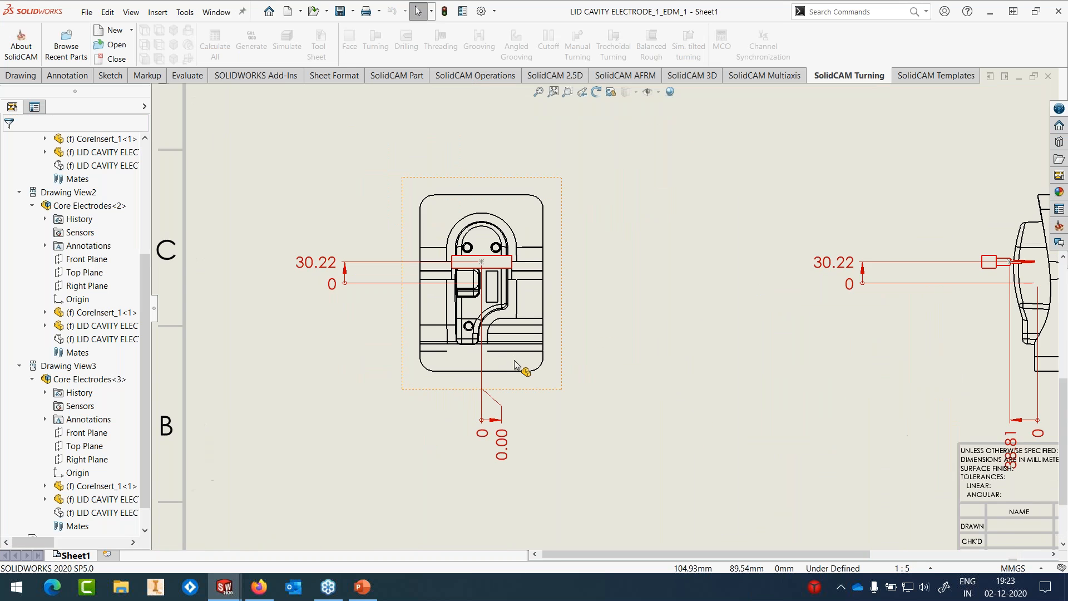
scroll(514, 365, down, 4)
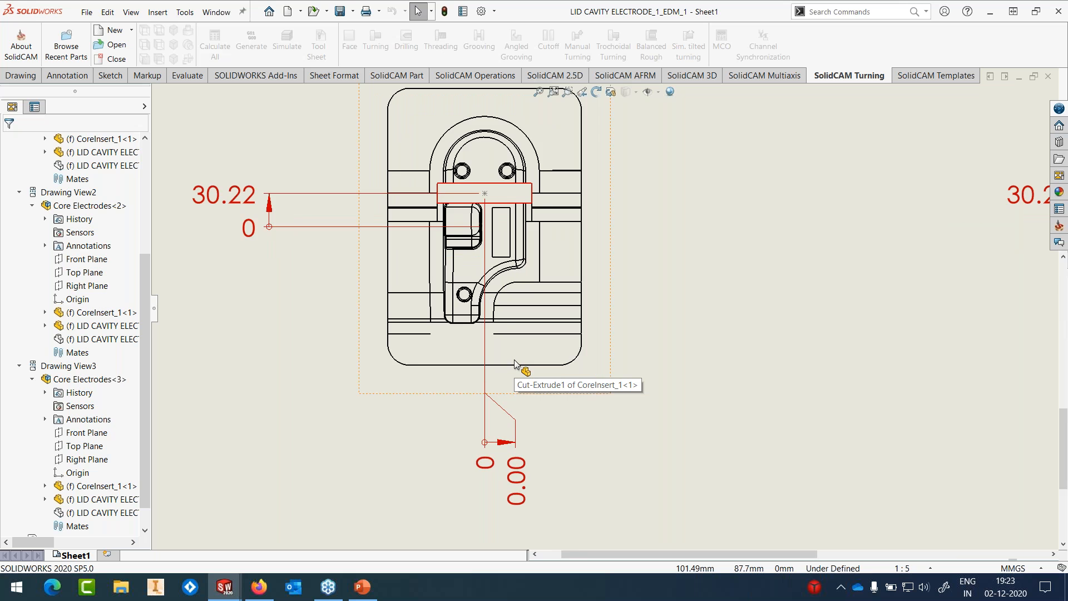
scroll(515, 364, up, 4)
scroll(775, 310, down, 4)
Step: Move the horizontal ordinate dimensions of the side view from below to above that view
drag(692, 392, 690, 158)
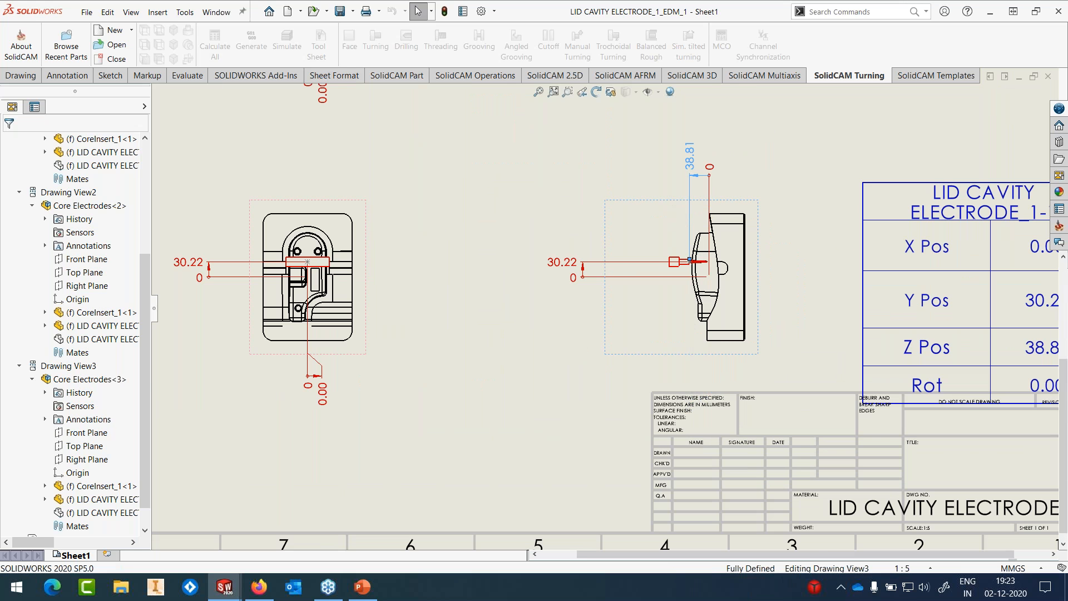
click(576, 347)
scroll(576, 347, up, 5)
scroll(498, 205, down, 3)
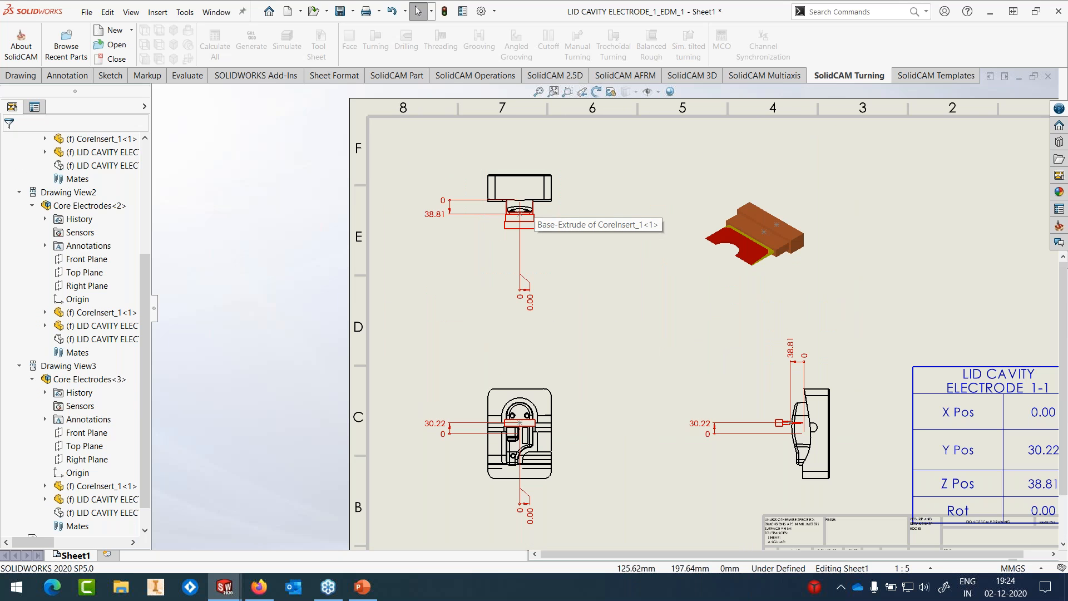
scroll(607, 265, up, 3)
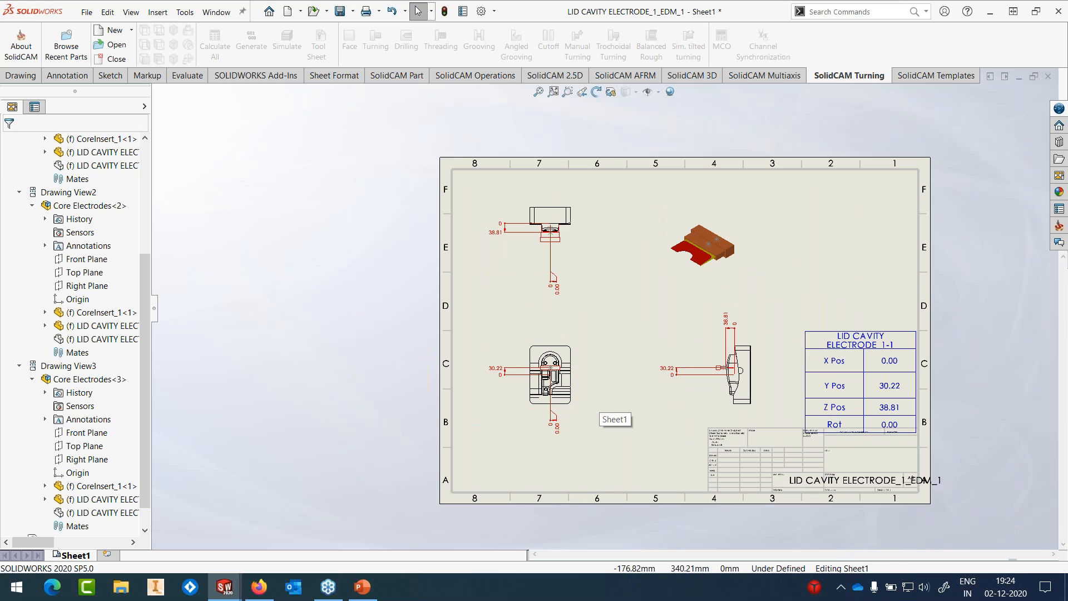
Step: In the LID CAVITY ELECTRODE_2_EDM_1 drawing, delete the position table and move the side view's horizontal ordinate dimensions above the view
click(214, 13)
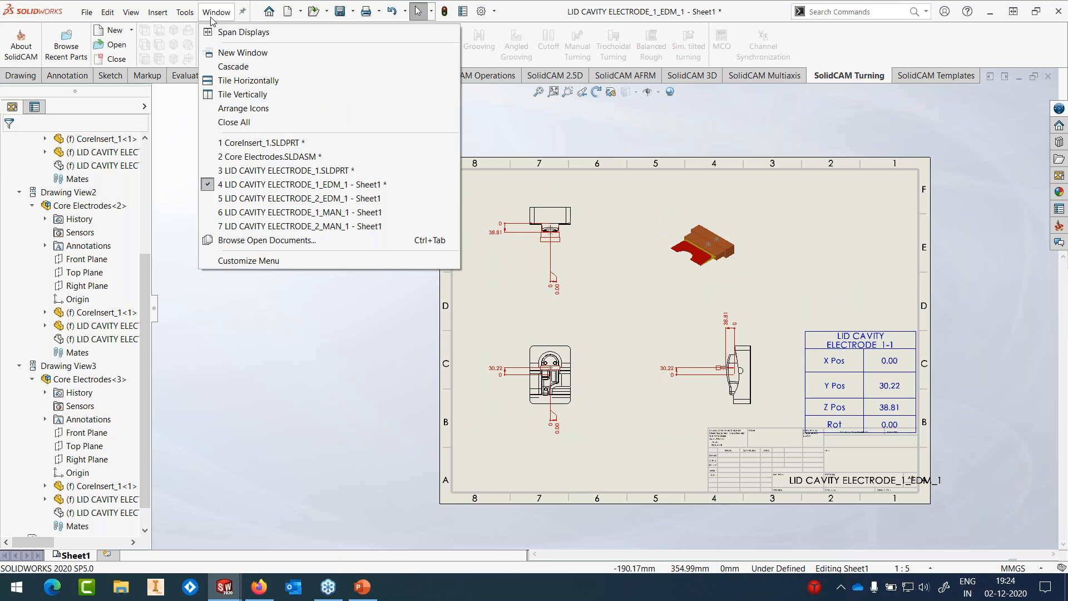
click(234, 198)
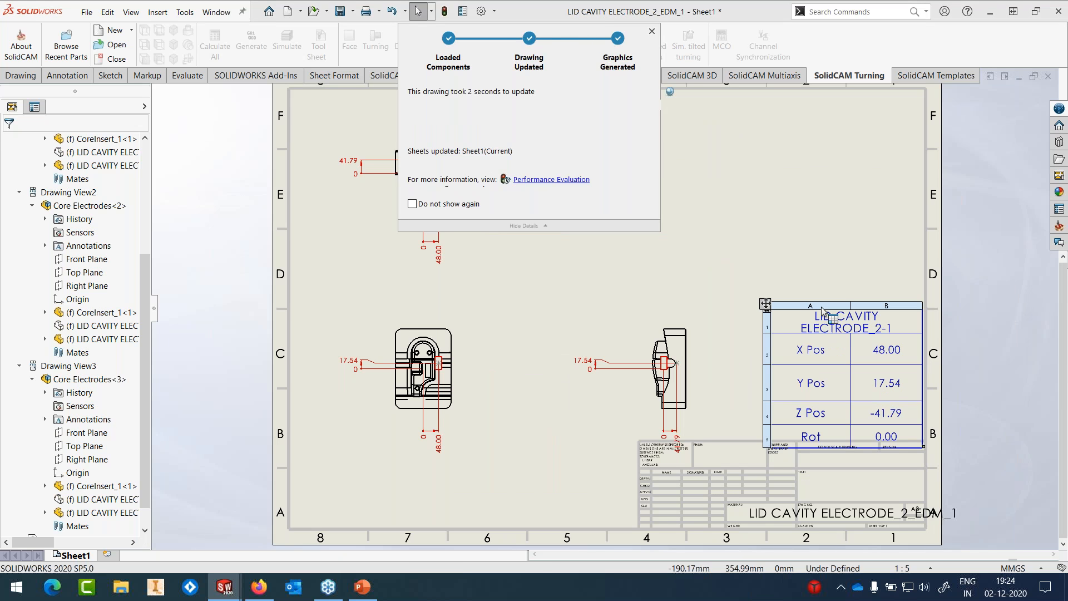
click(818, 306)
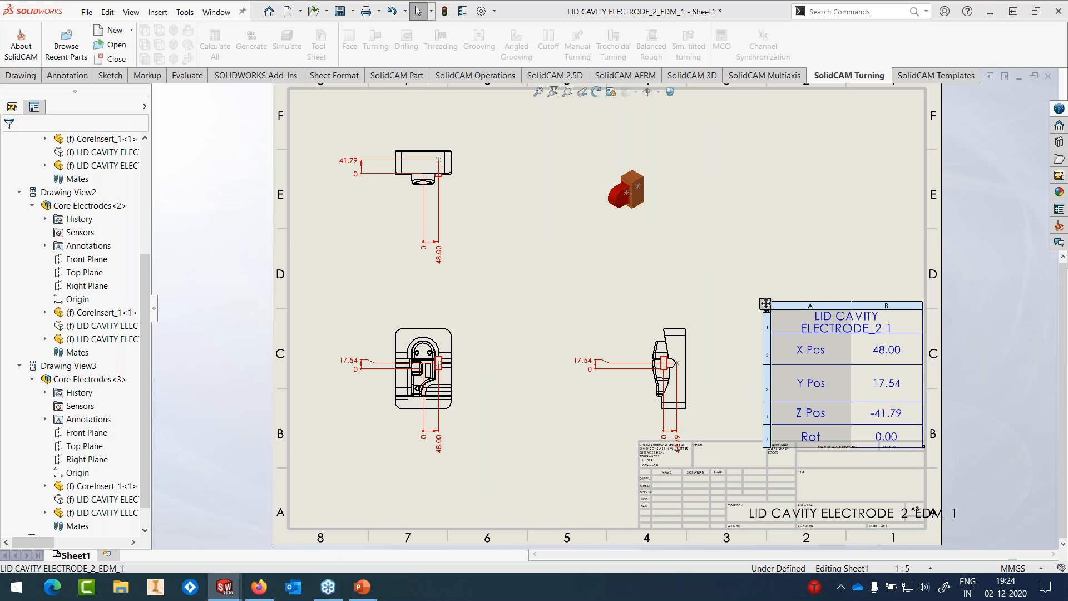
click(766, 305)
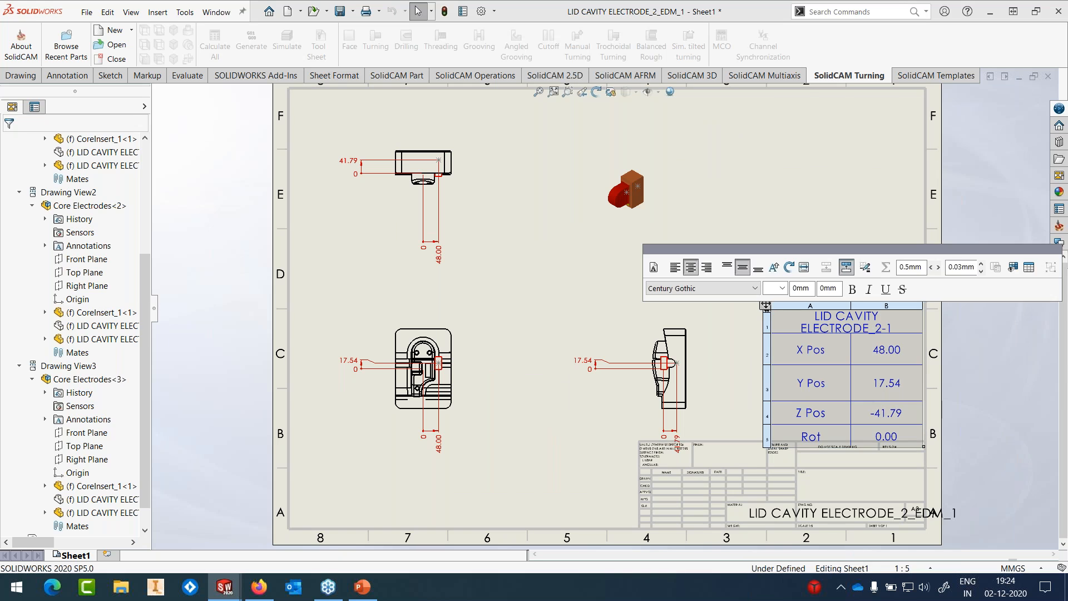
key(Delete)
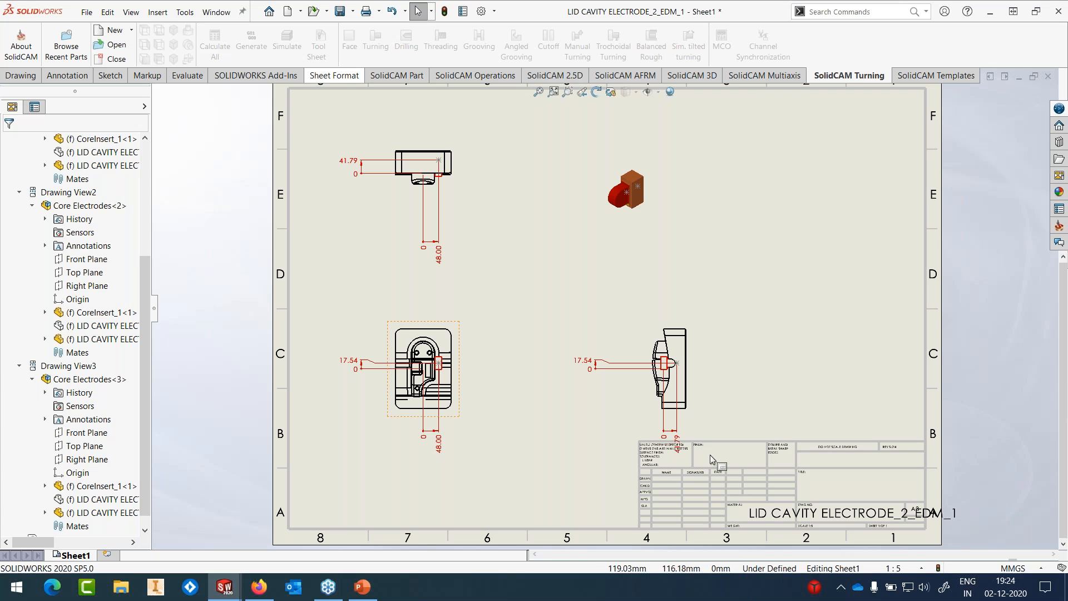
drag(666, 436, 662, 285)
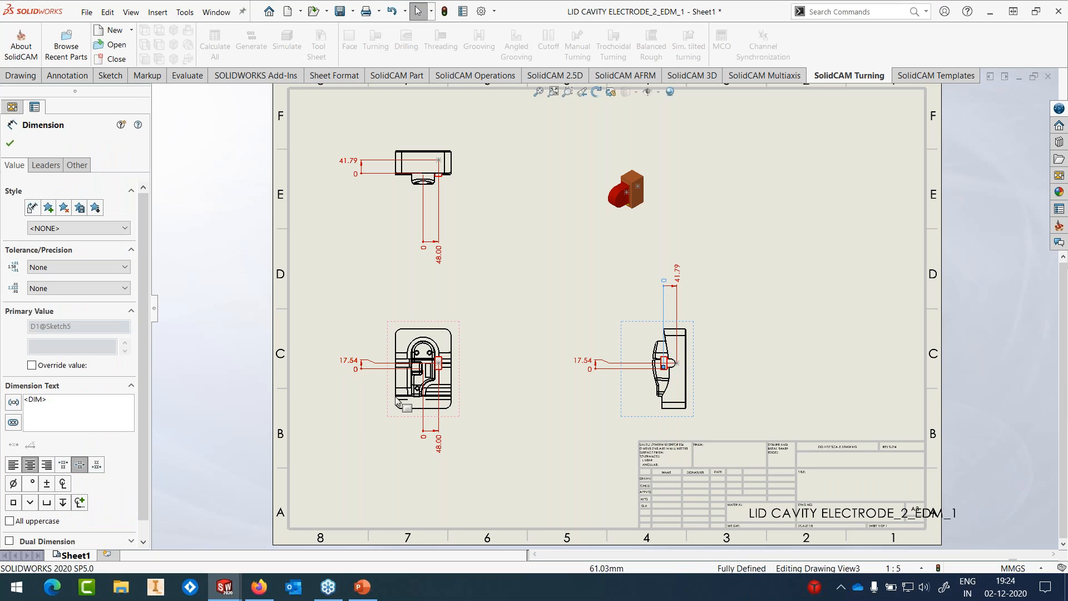
click(10, 143)
Step: Save all open documents, accepting the conversion of the older electrode part files to the current version
click(86, 11)
click(105, 136)
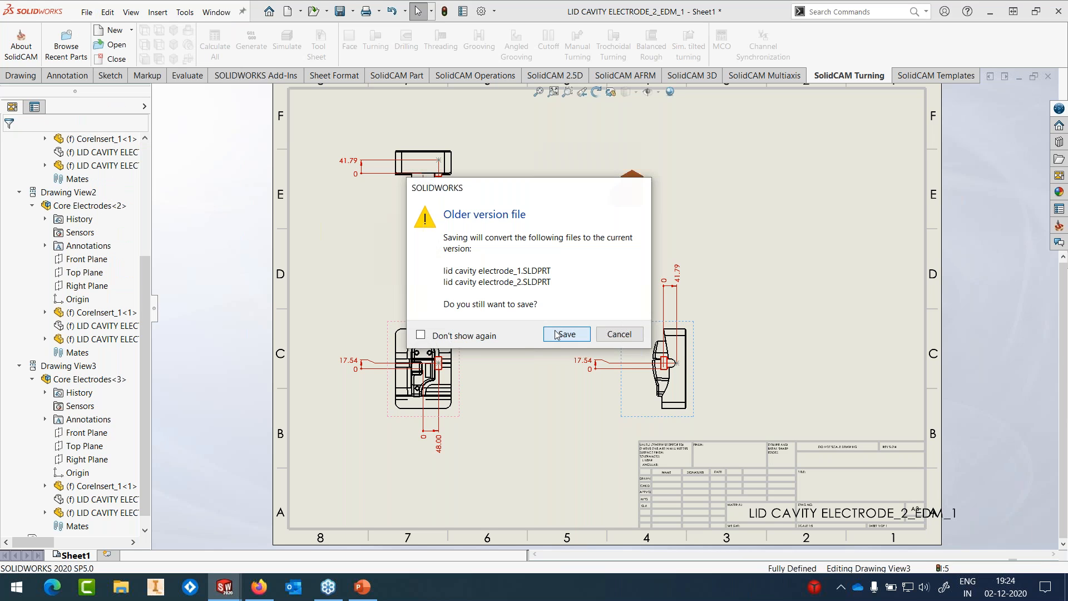
click(556, 335)
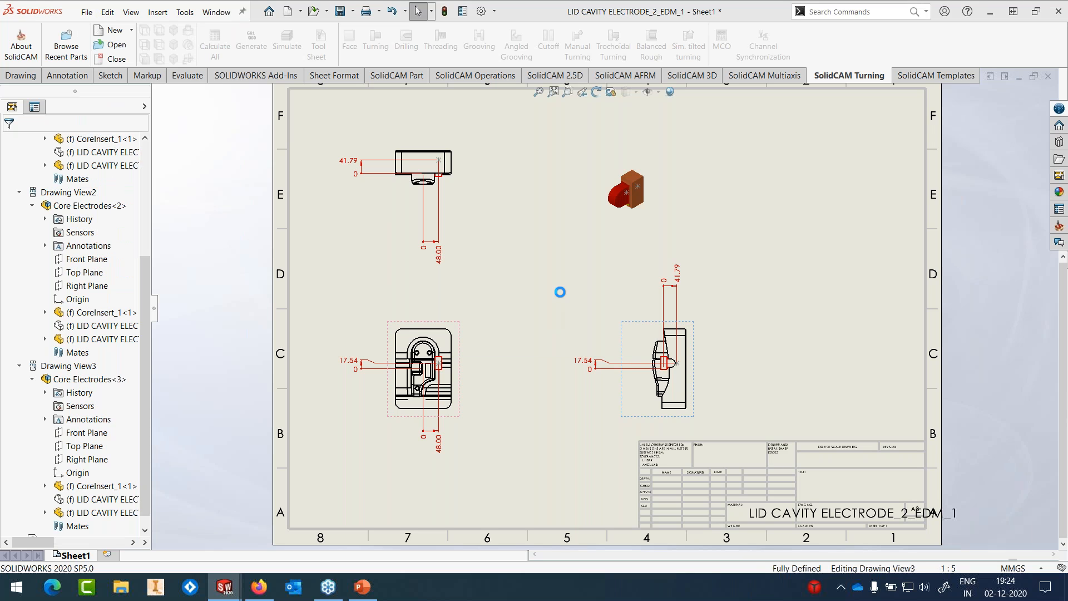
Step: Close the EDM drawings of both electrodes and the Core Electrodes assembly
click(86, 12)
click(107, 73)
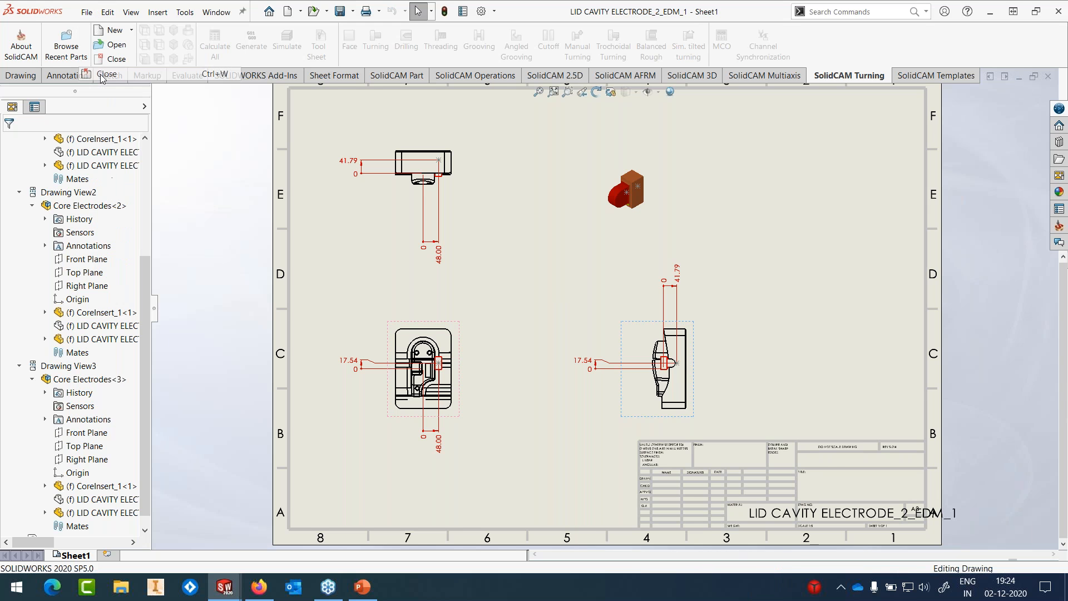
click(87, 12)
click(103, 74)
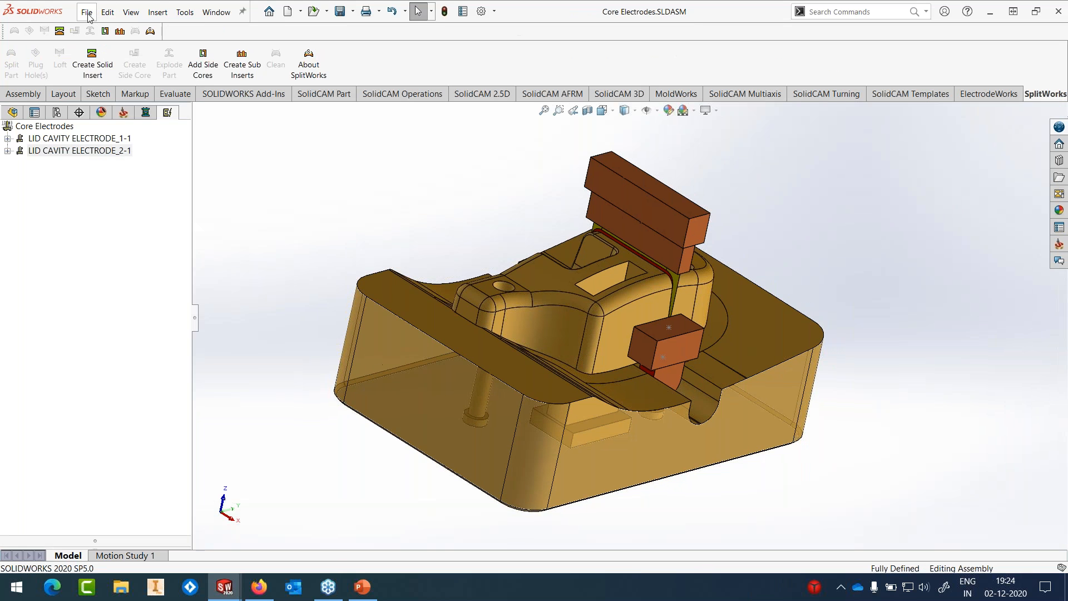
click(86, 11)
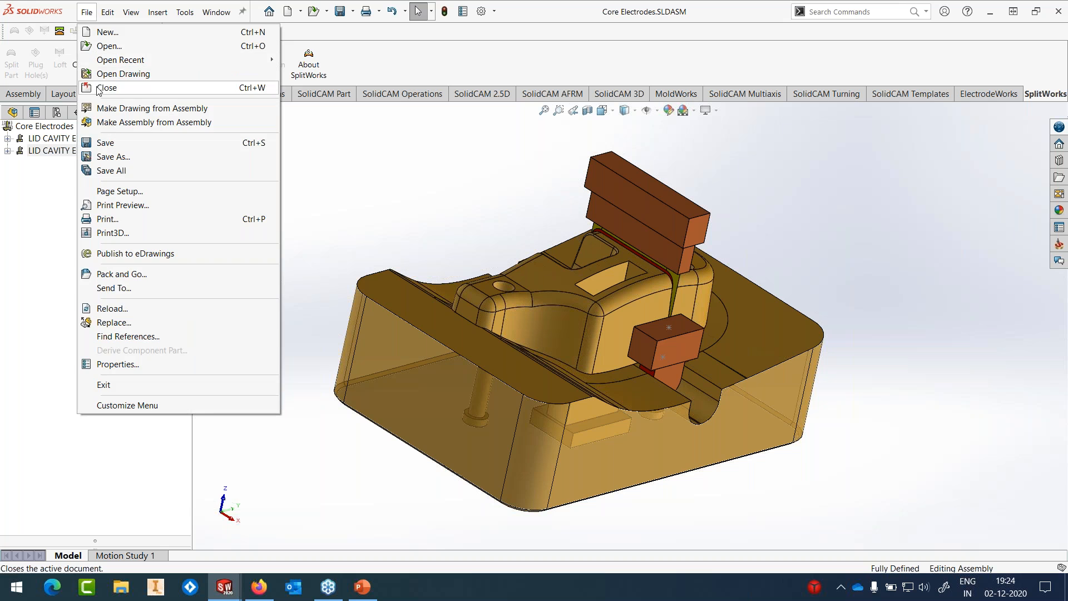
click(313, 162)
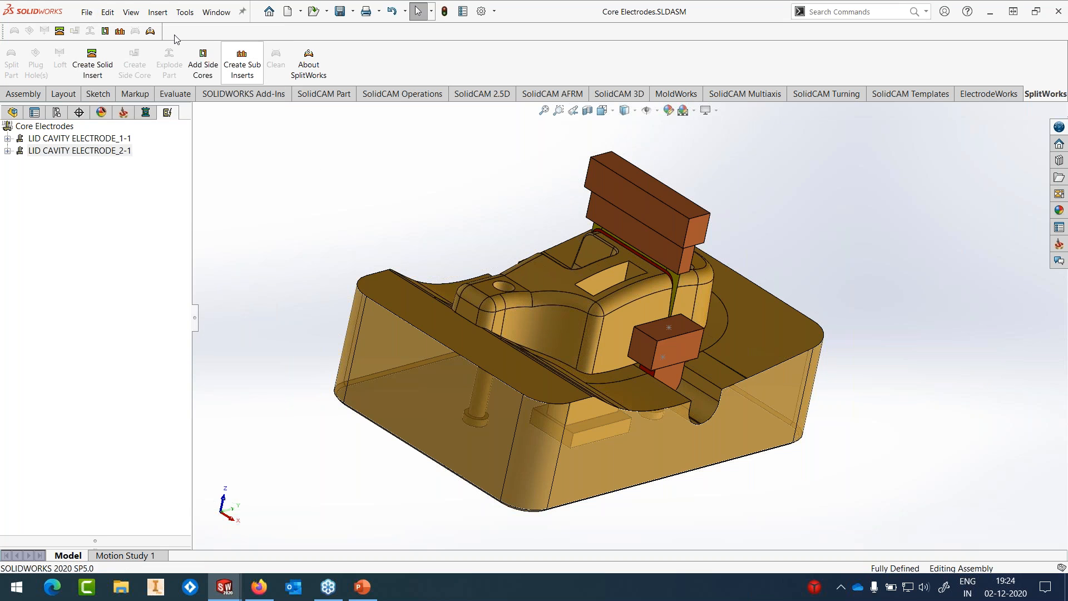
click(86, 12)
click(104, 88)
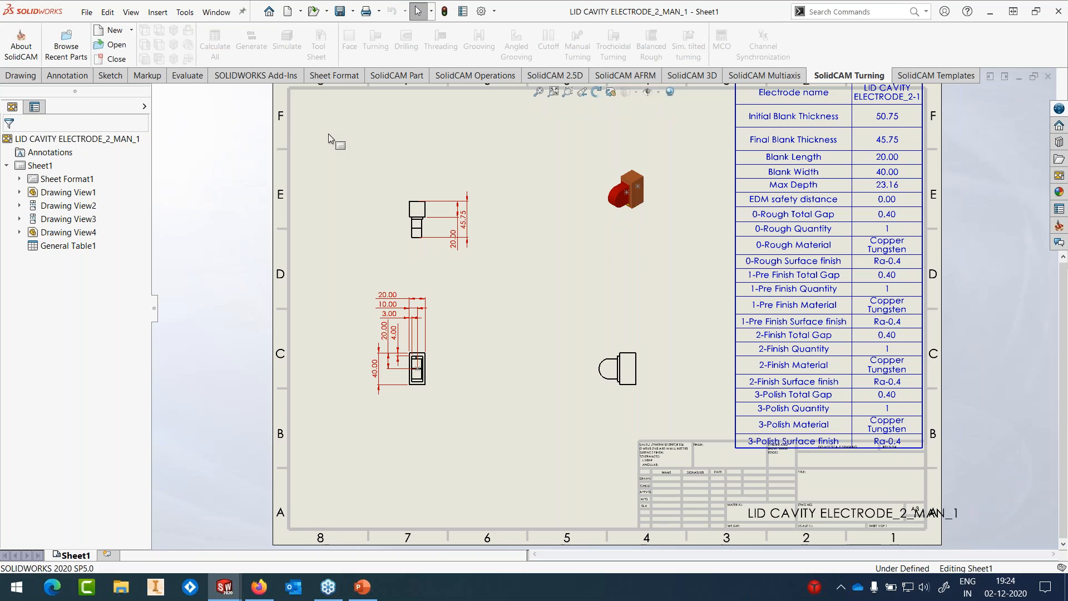
Step: Close the manufacture drawings of both electrodes, the LID CAVITY ELECTRODE_1 part and the remaining core insert part
click(86, 12)
click(106, 77)
click(87, 12)
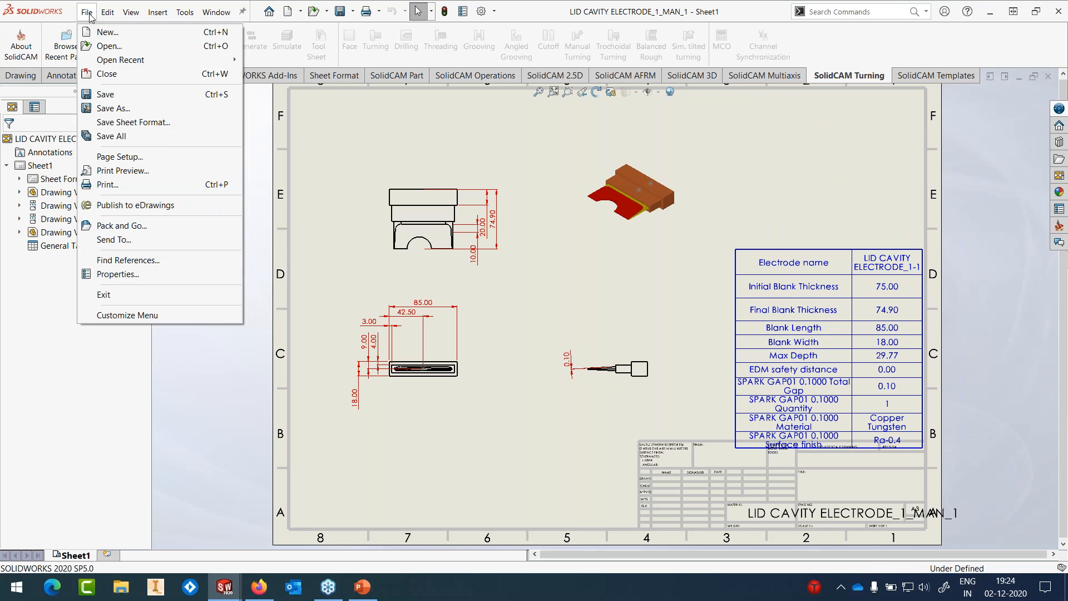
click(102, 77)
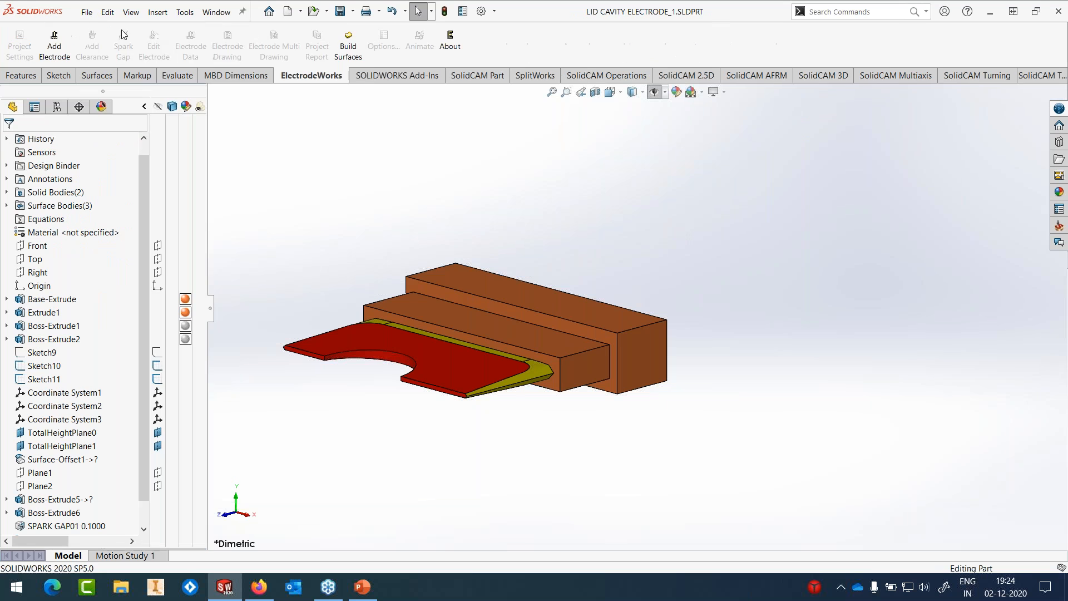
click(86, 12)
click(106, 87)
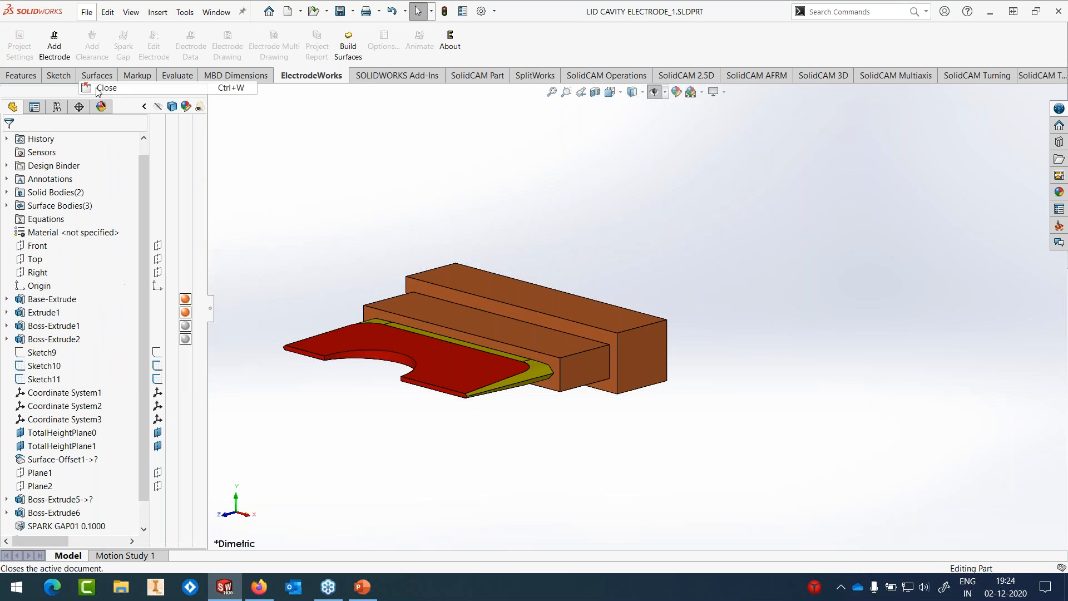
click(87, 11)
click(106, 88)
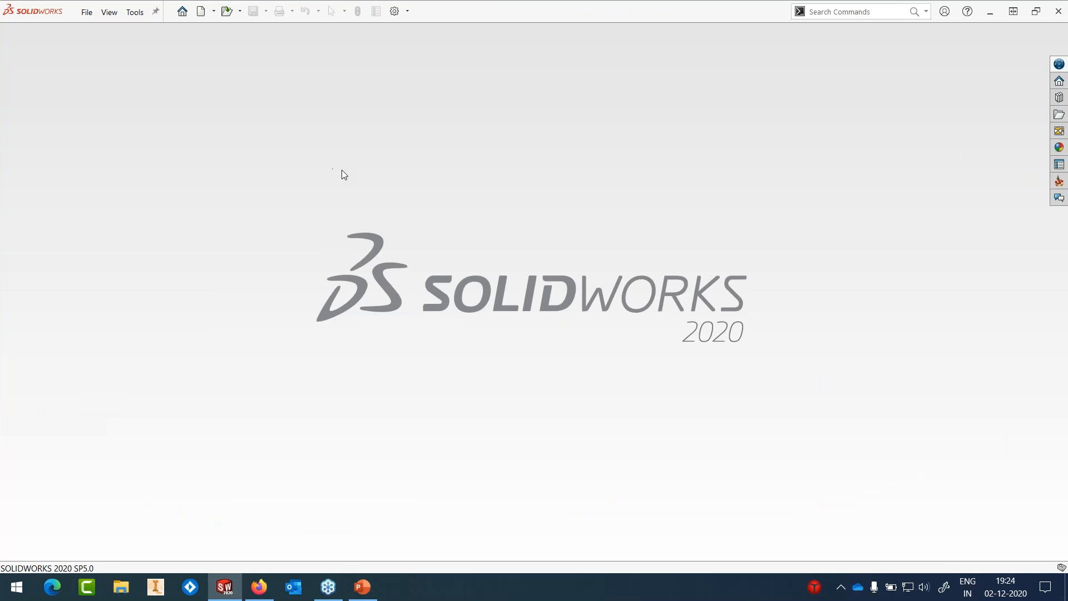
Step: Switch to the SolidCAM For Mold Making presentation in PowerPoint
mouse_move(358, 588)
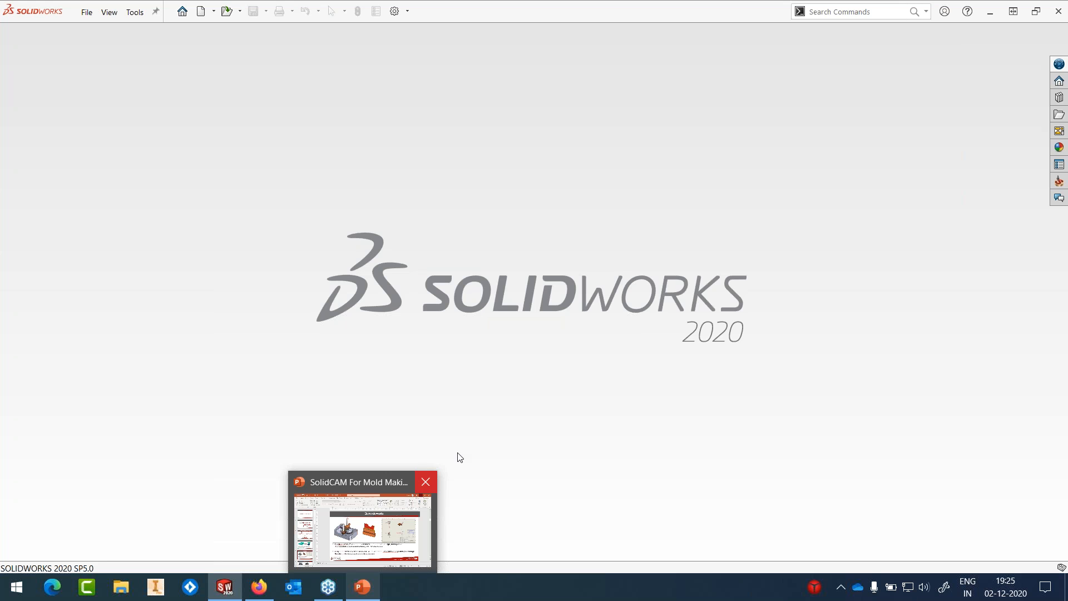
click(363, 587)
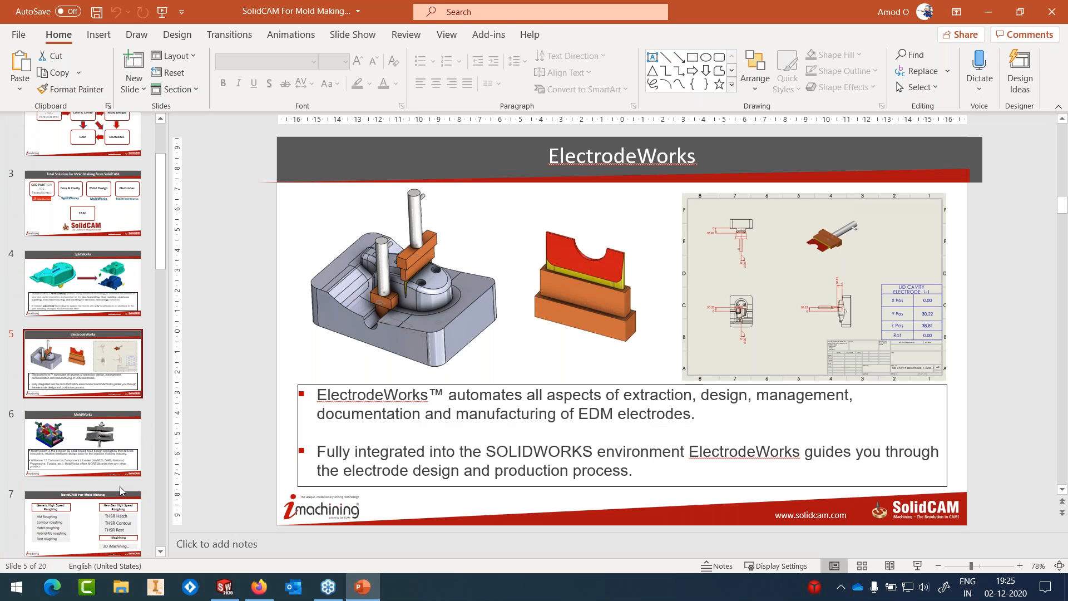
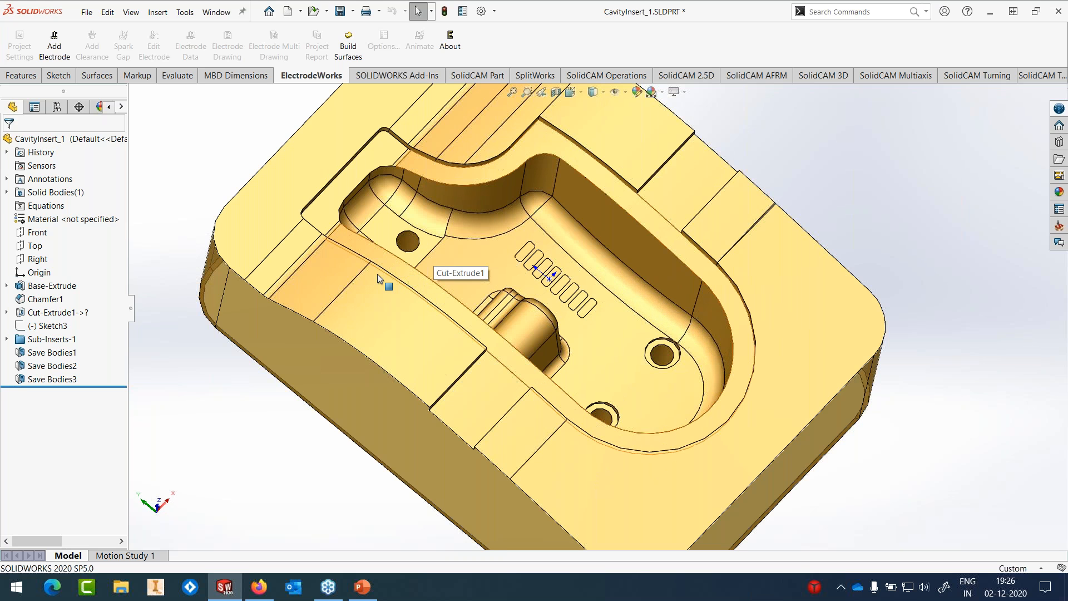
Step: Cap the three round holes in the cavity floor with planar surfaces and save the CavityInsert_1 part
click(157, 12)
mouse_move(217, 122)
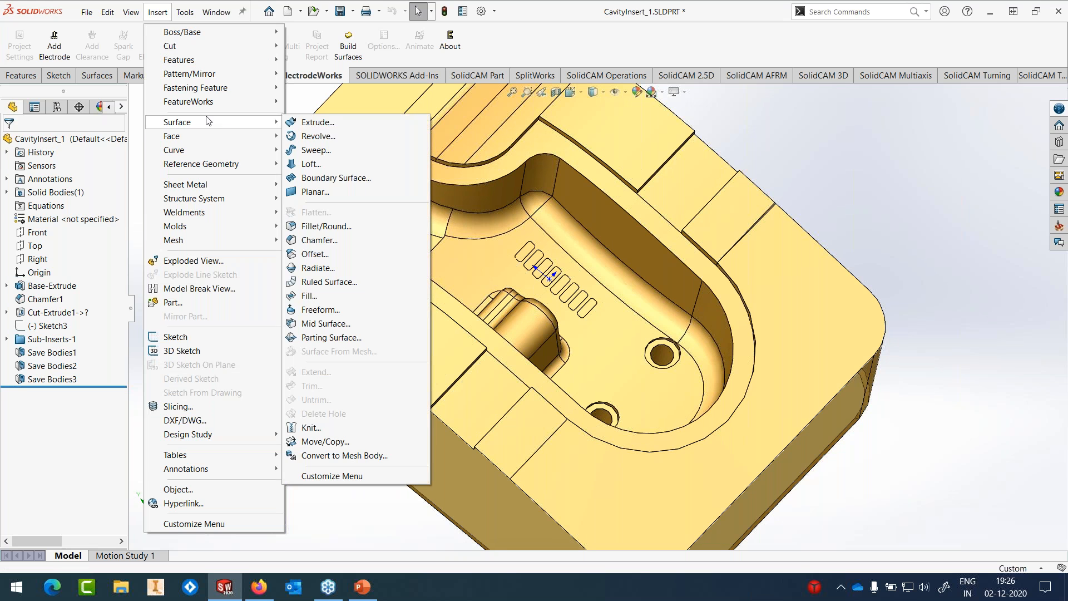
click(315, 191)
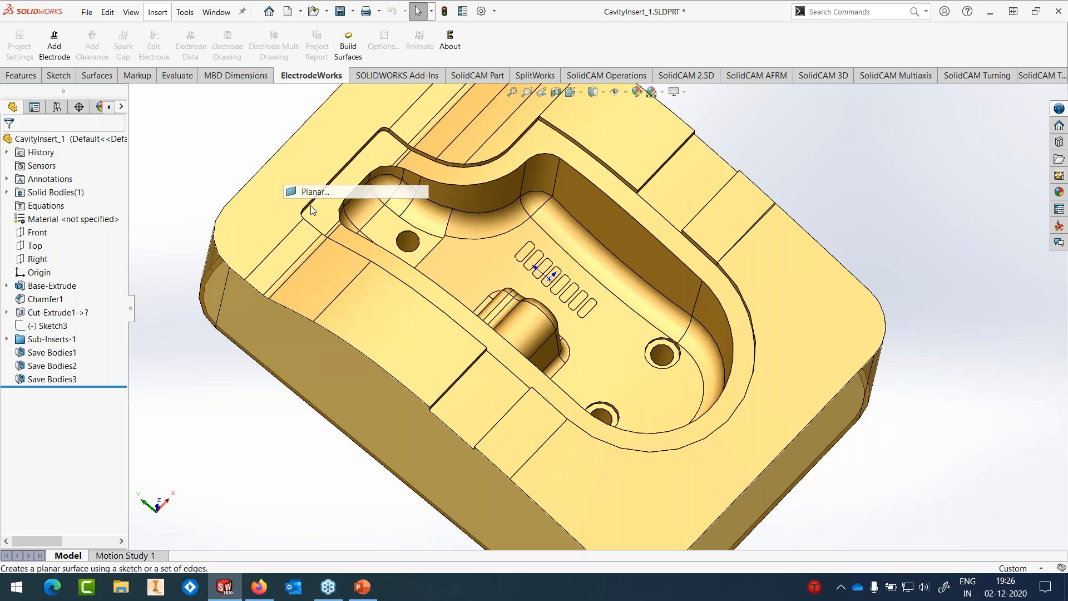
click(408, 231)
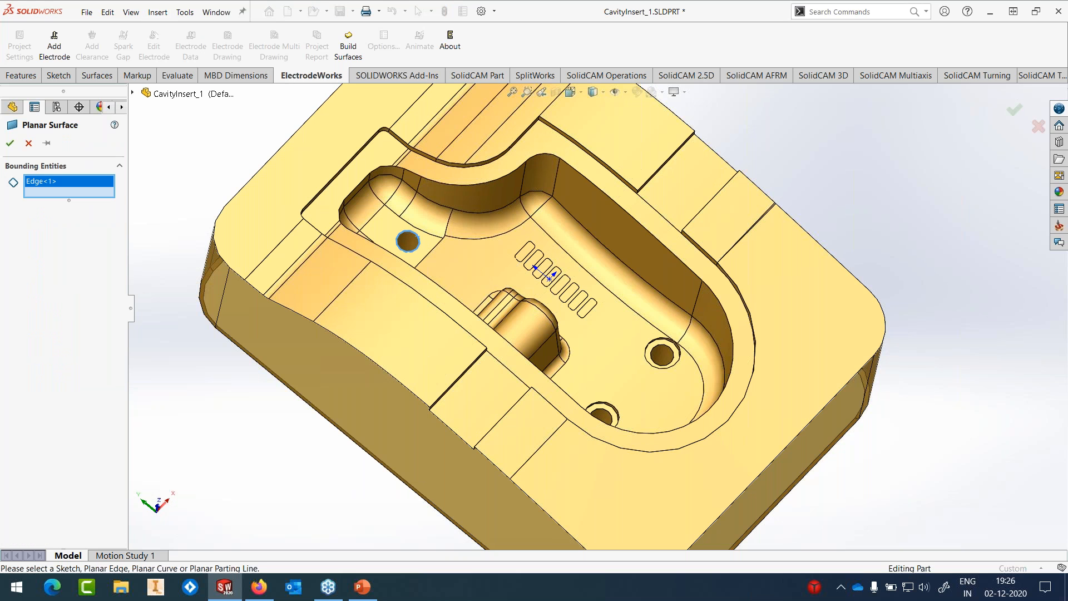
click(663, 341)
click(10, 143)
scroll(646, 339, up, 3)
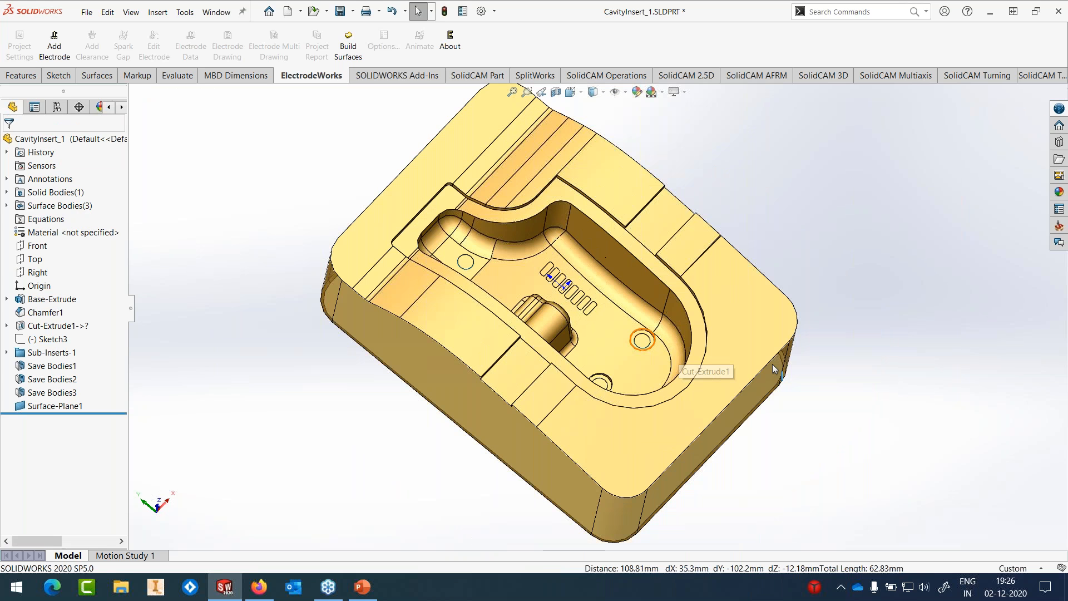
click(86, 11)
click(111, 143)
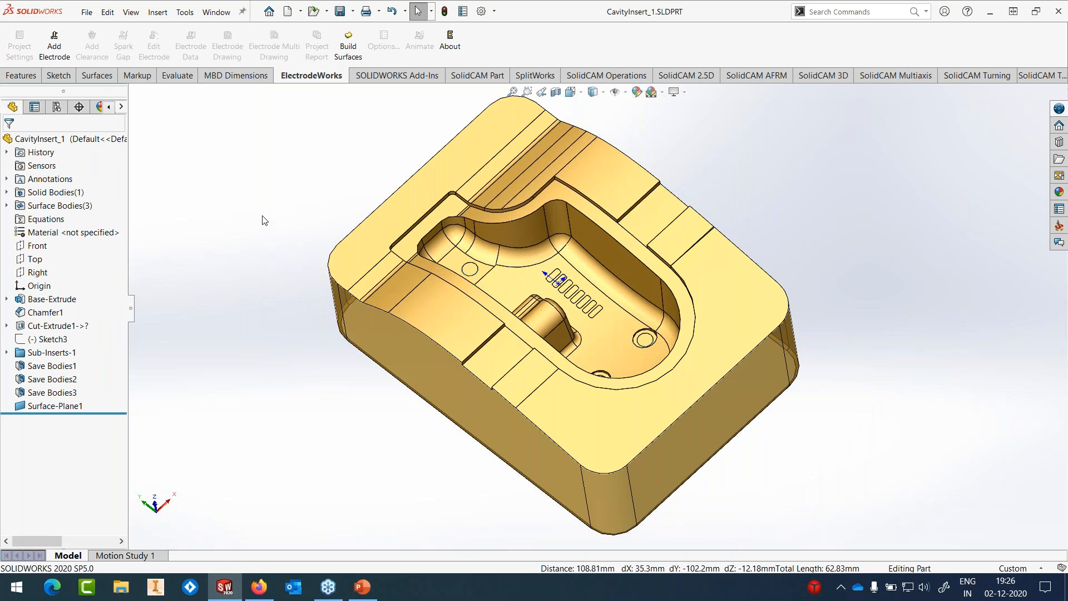
Step: Create an external metric SolidCAM milling part named CavityInsert_1 in the model file's directory
click(183, 12)
mouse_move(233, 72)
mouse_move(423, 72)
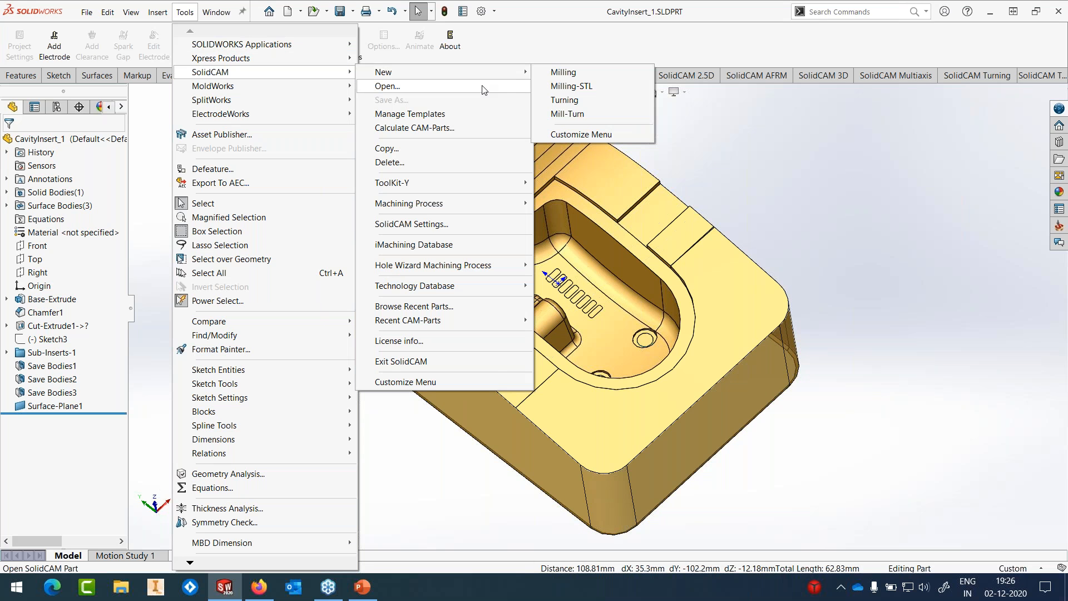
click(547, 98)
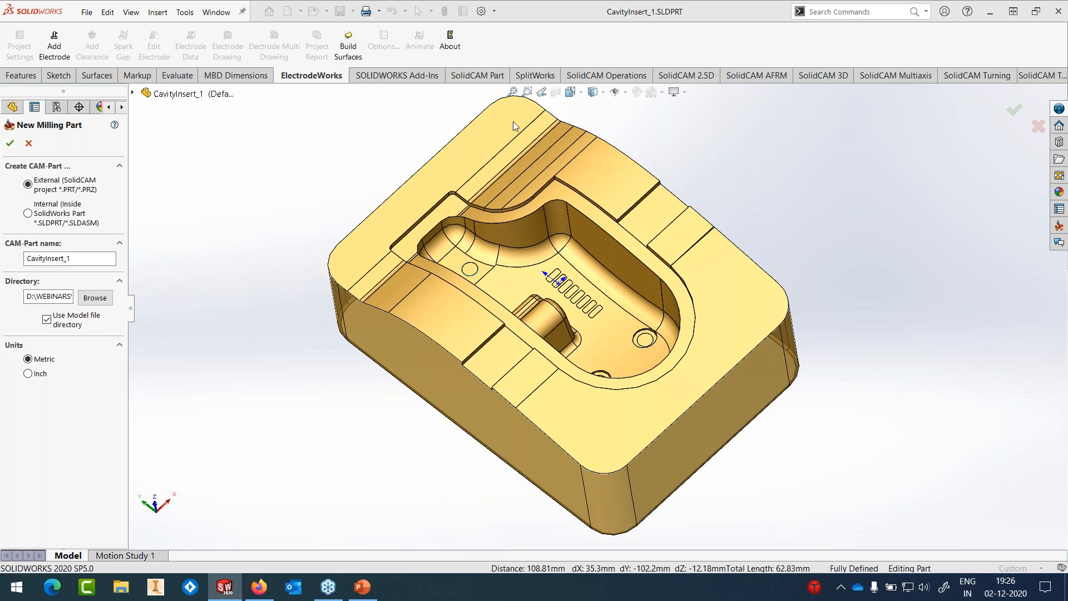
click(10, 145)
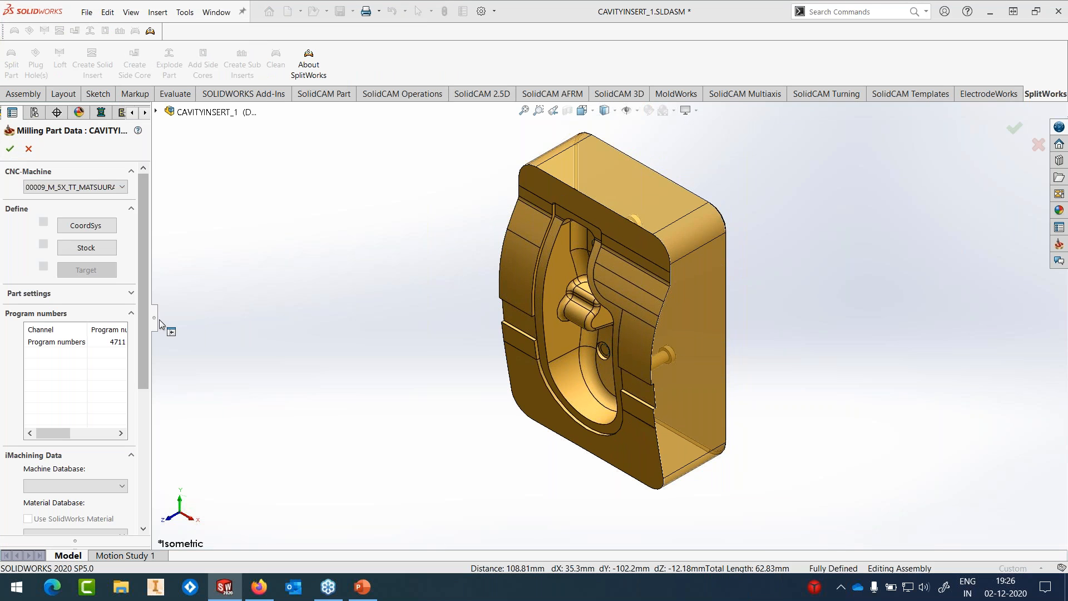
Step: Set the CNC machine of the milling part to 00240_M_3X_Spinner-VC750_Sin840D
drag(159, 324, 236, 324)
click(200, 188)
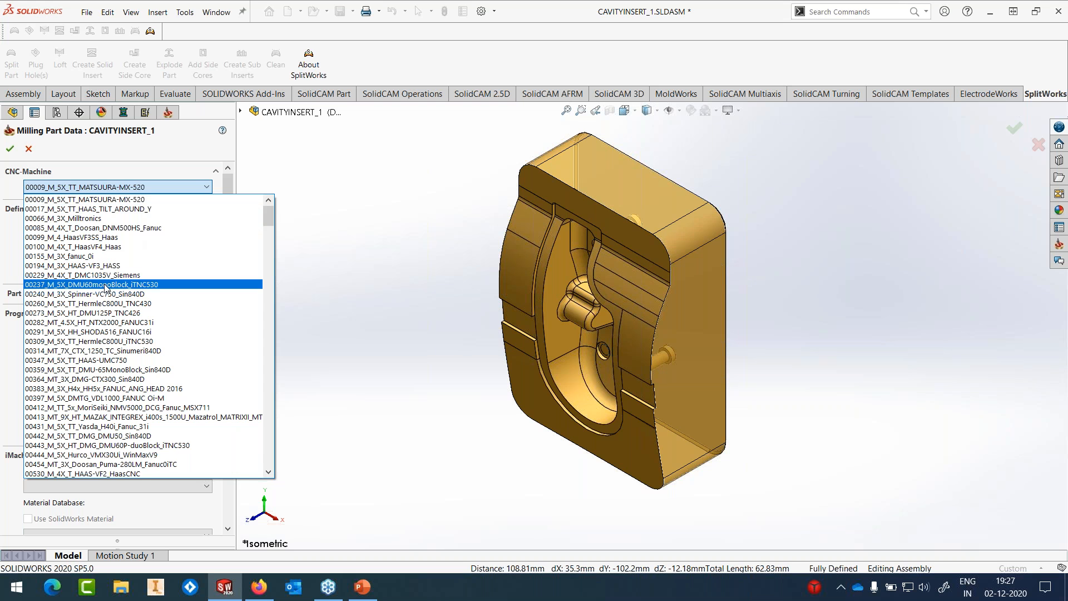
click(103, 294)
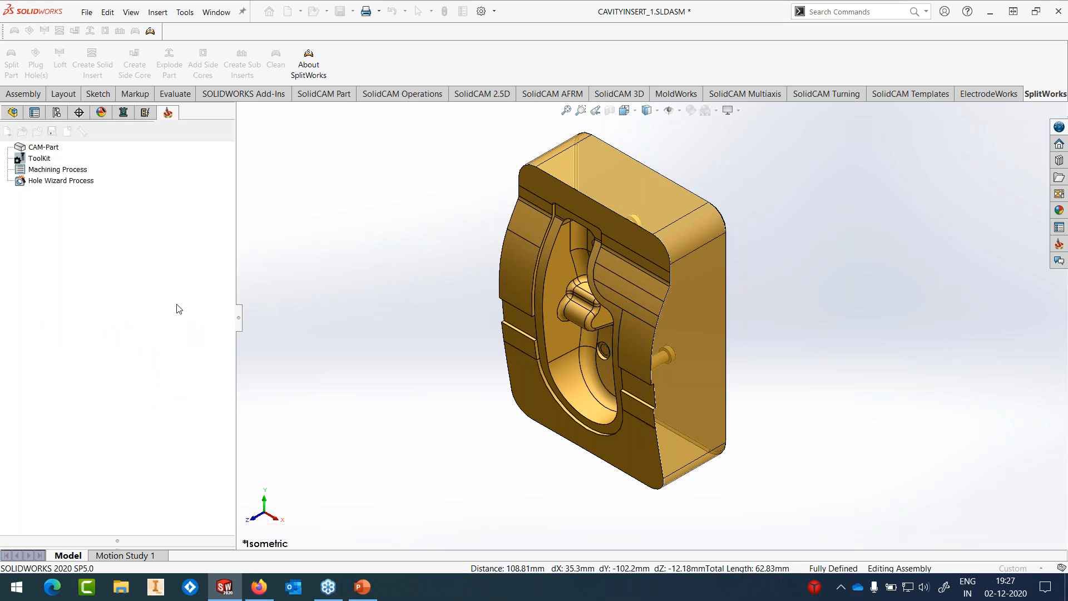
Step: Define machine coordinate system 1 with Z normal to the cavity side and its origin at the centre of the model box's top
click(152, 228)
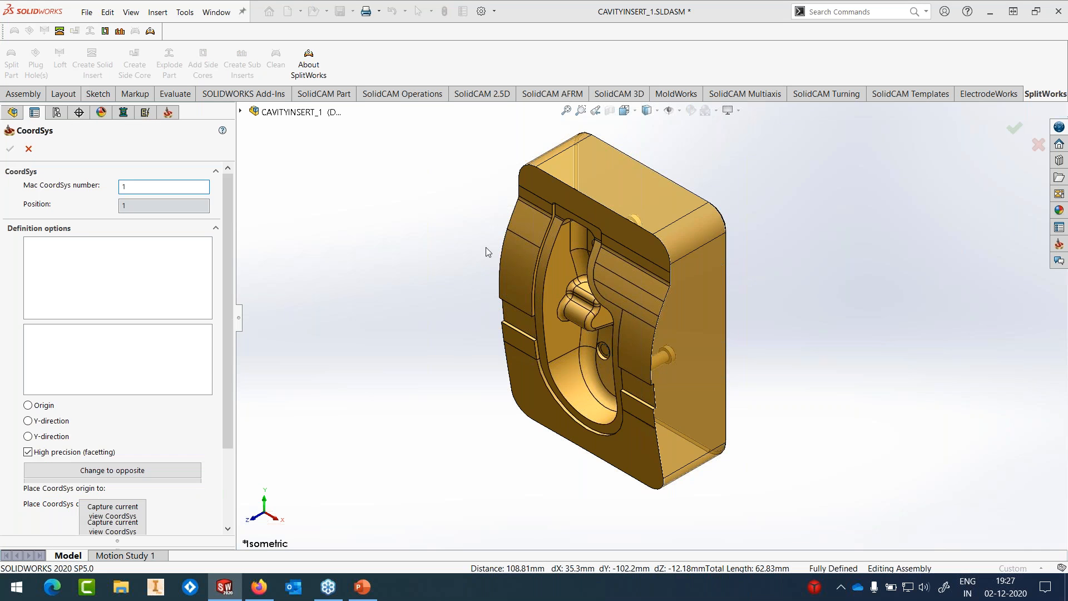
click(742, 301)
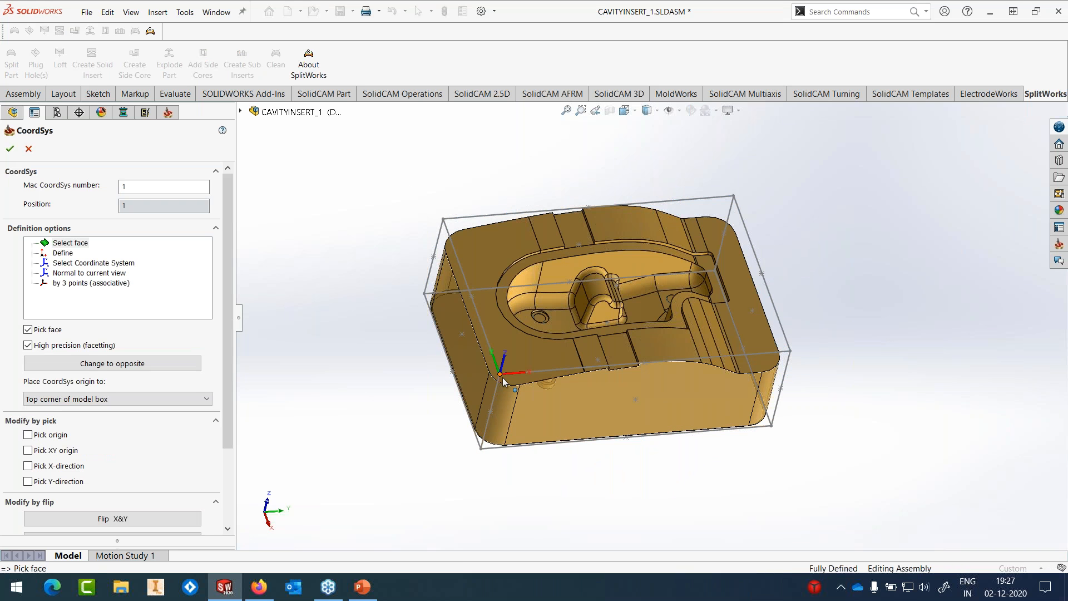
middle_drag(567, 386, 587, 351)
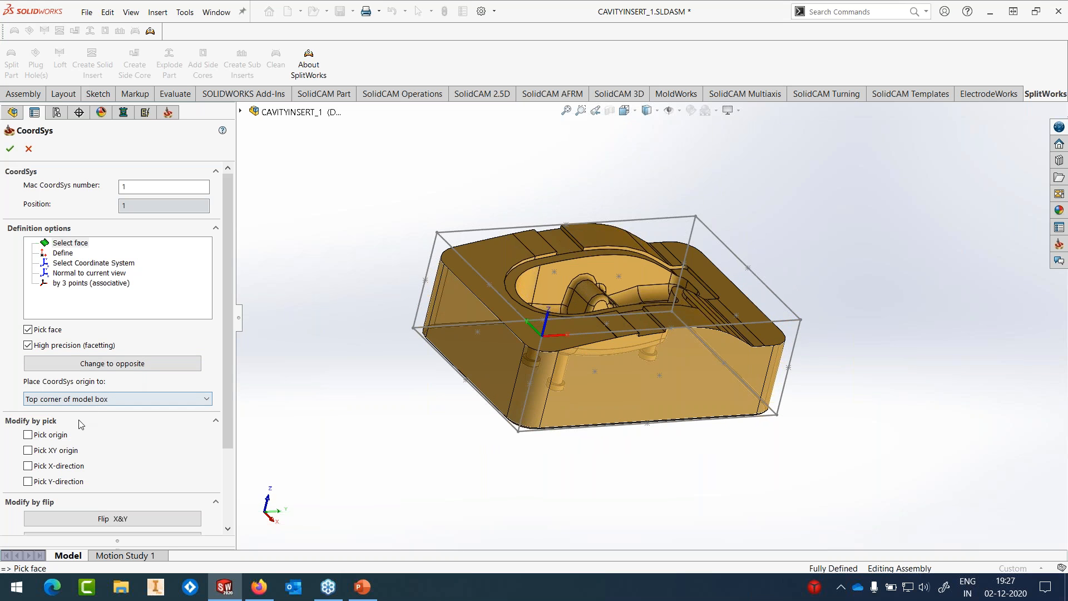
click(28, 435)
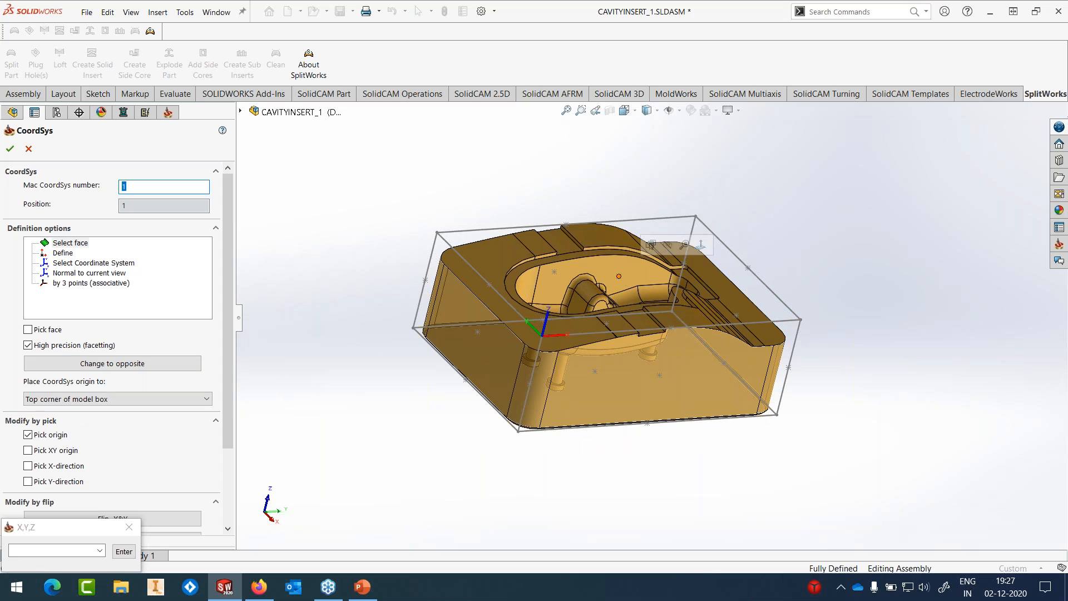
click(619, 276)
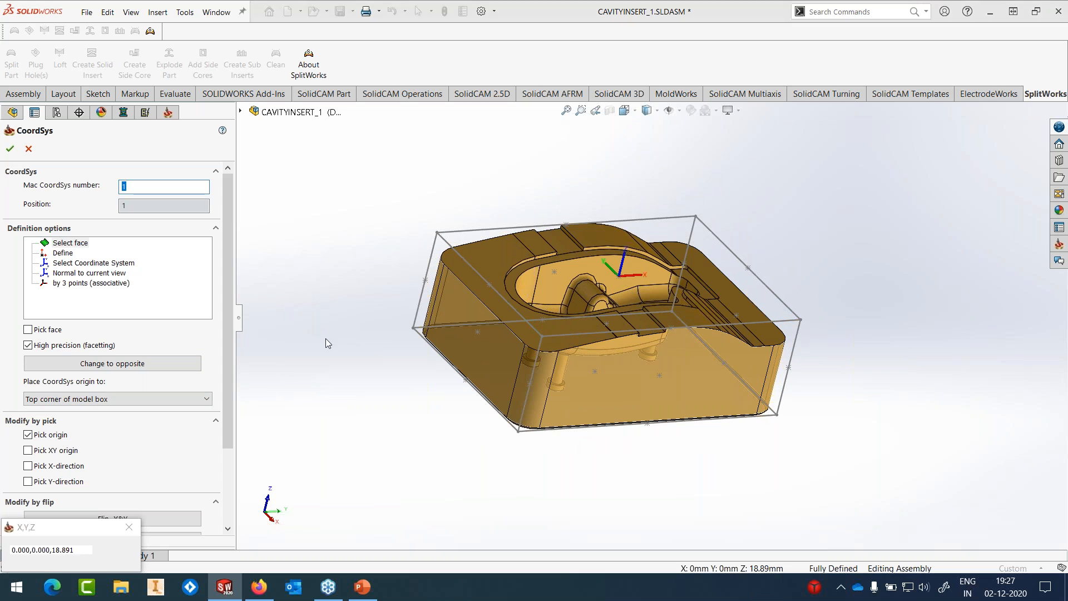
click(10, 149)
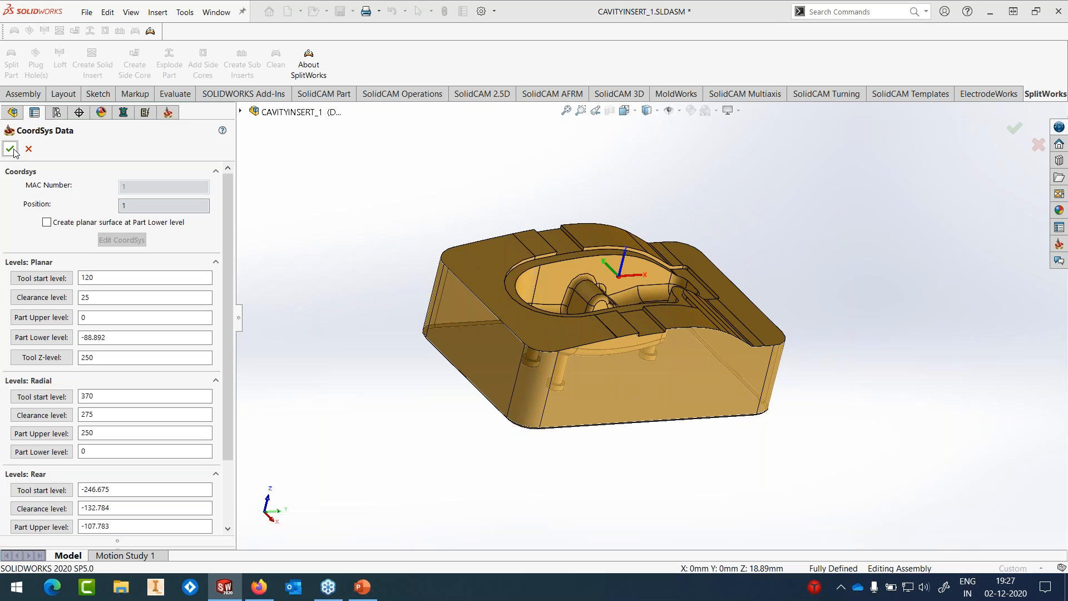
click(12, 148)
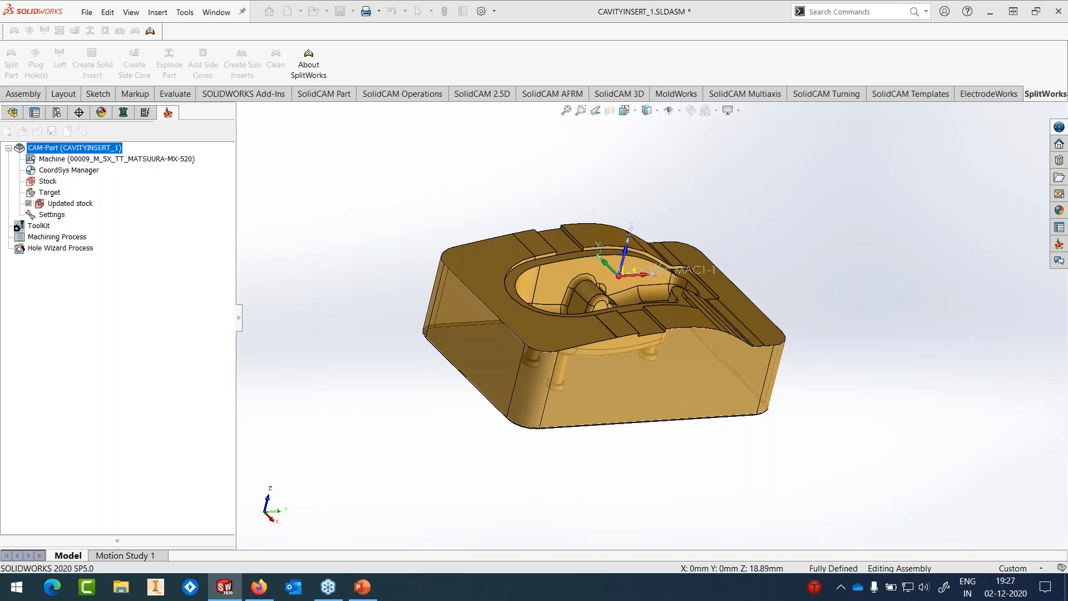
click(10, 148)
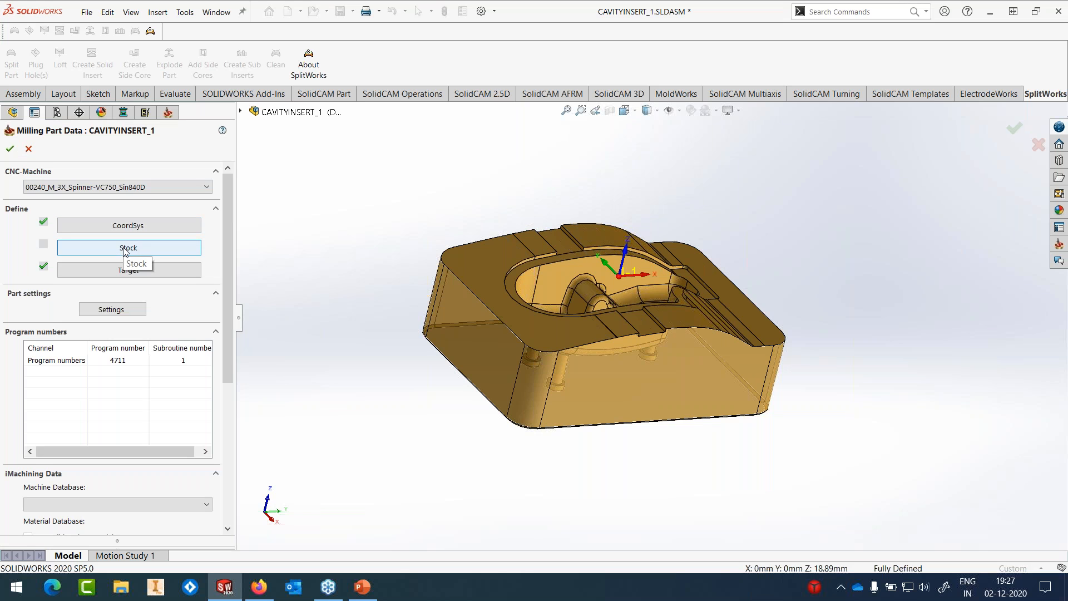
Step: Define the stock as an extruded boundary from the closed chain around the insert's bottom outline
click(125, 250)
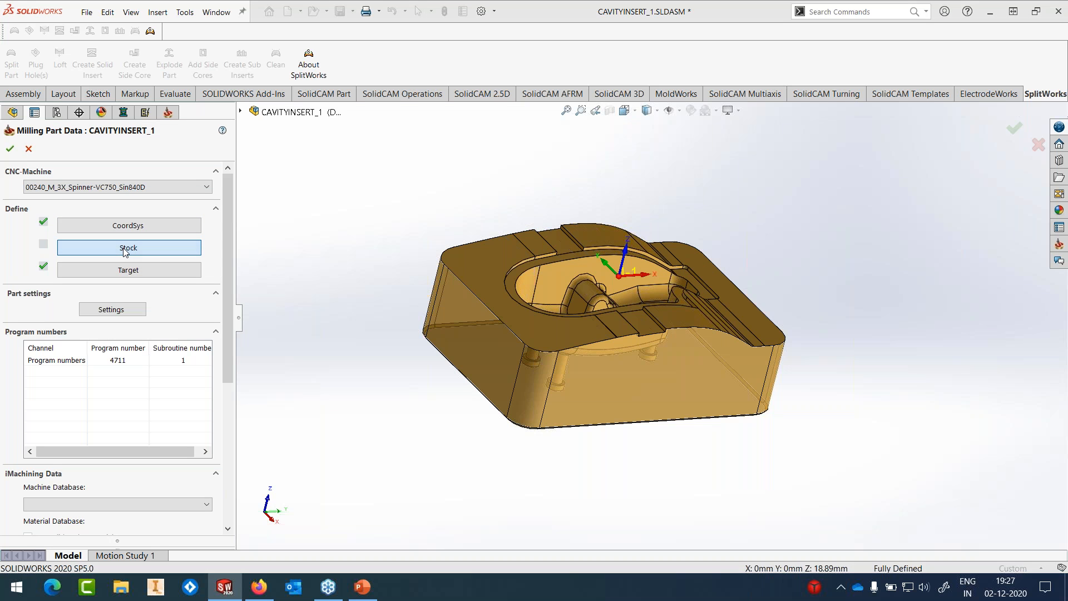
scroll(613, 384, down, 2)
middle_drag(612, 384, 611, 349)
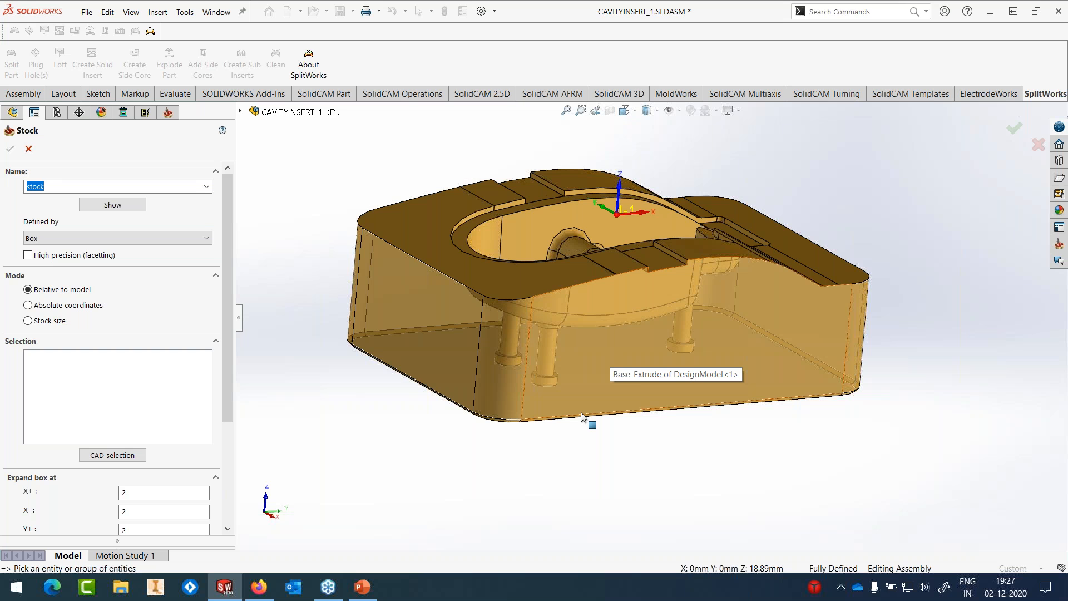
click(107, 238)
click(105, 260)
click(599, 414)
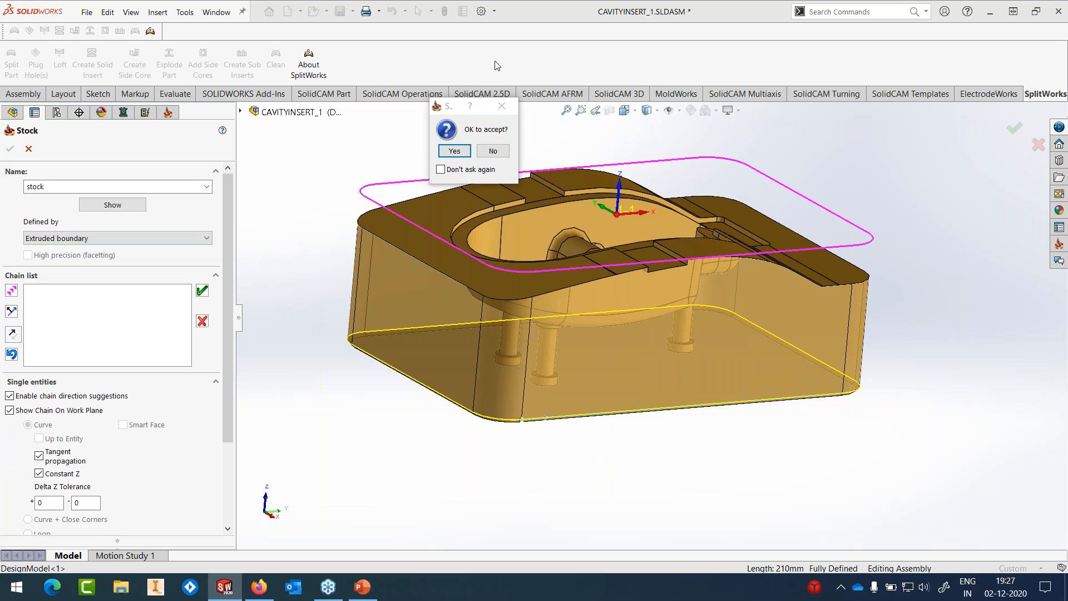
click(454, 151)
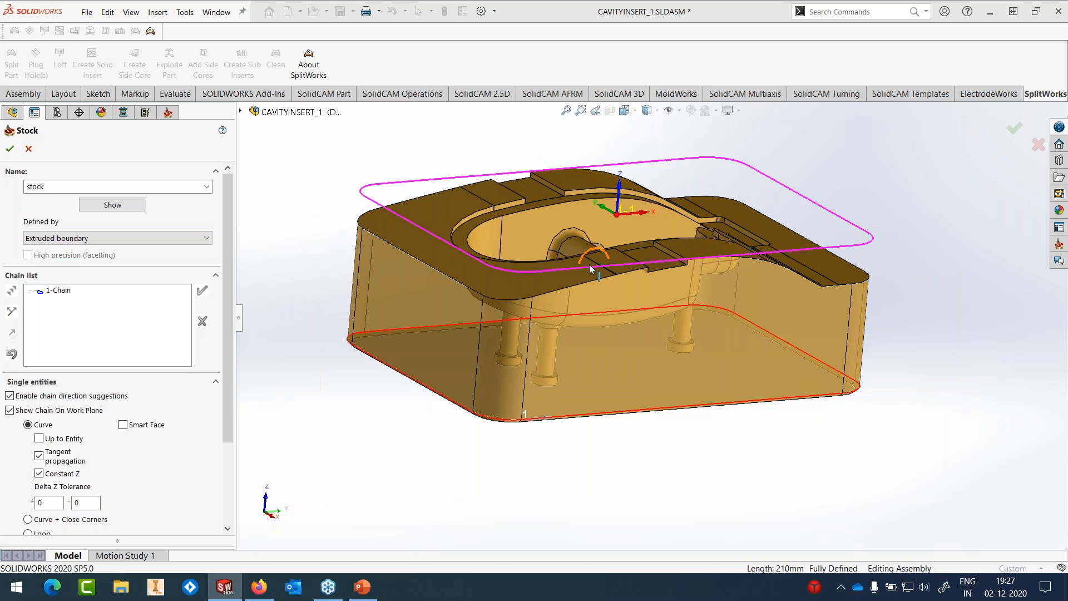
middle_drag(588, 262, 591, 278)
scroll(596, 274, up, 1)
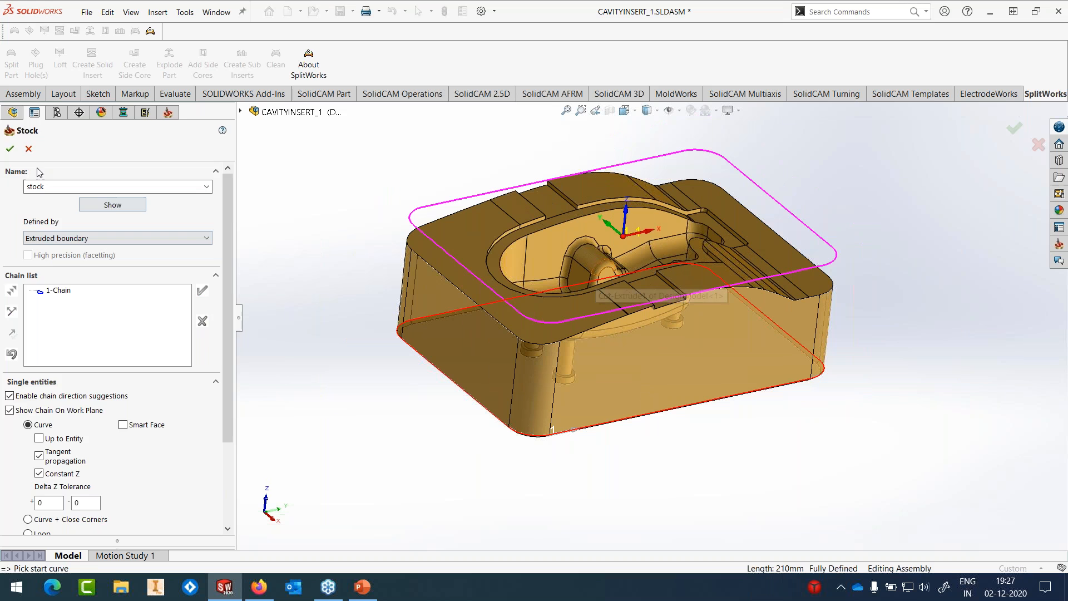
click(10, 149)
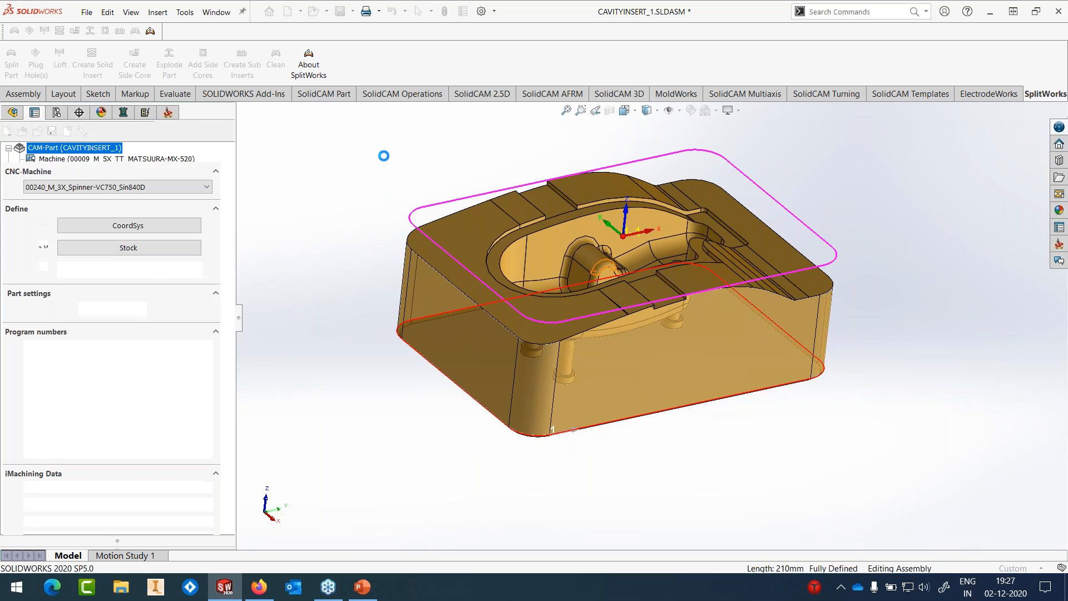
Step: Define the target from the insert solid plus the three hole-capping surfaces, and complete the milling part data
click(129, 268)
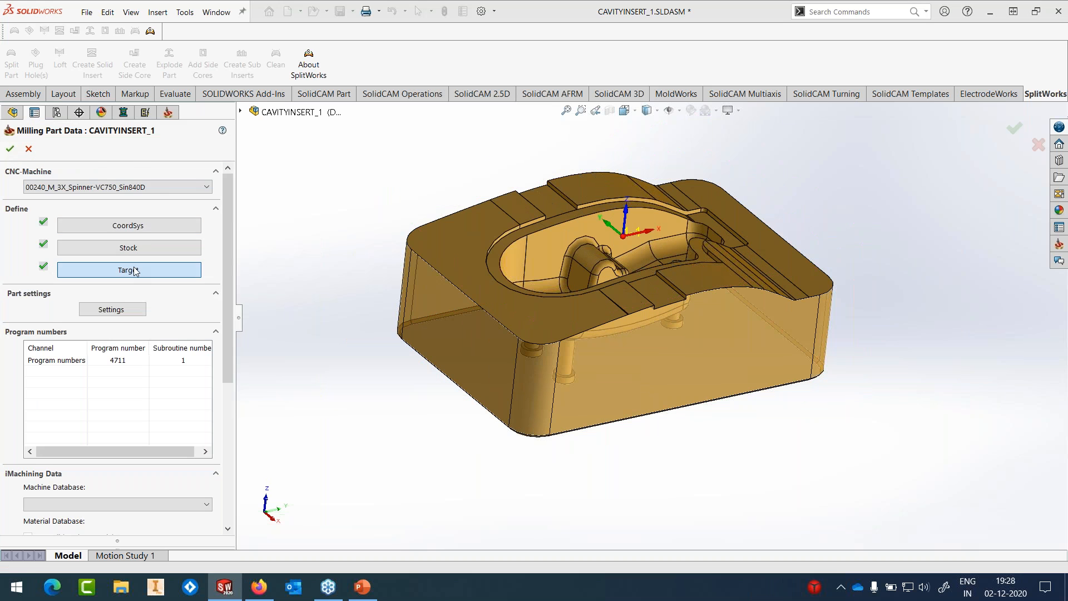
middle_drag(541, 235, 645, 329)
scroll(646, 309, down, 1)
scroll(646, 309, down, 2)
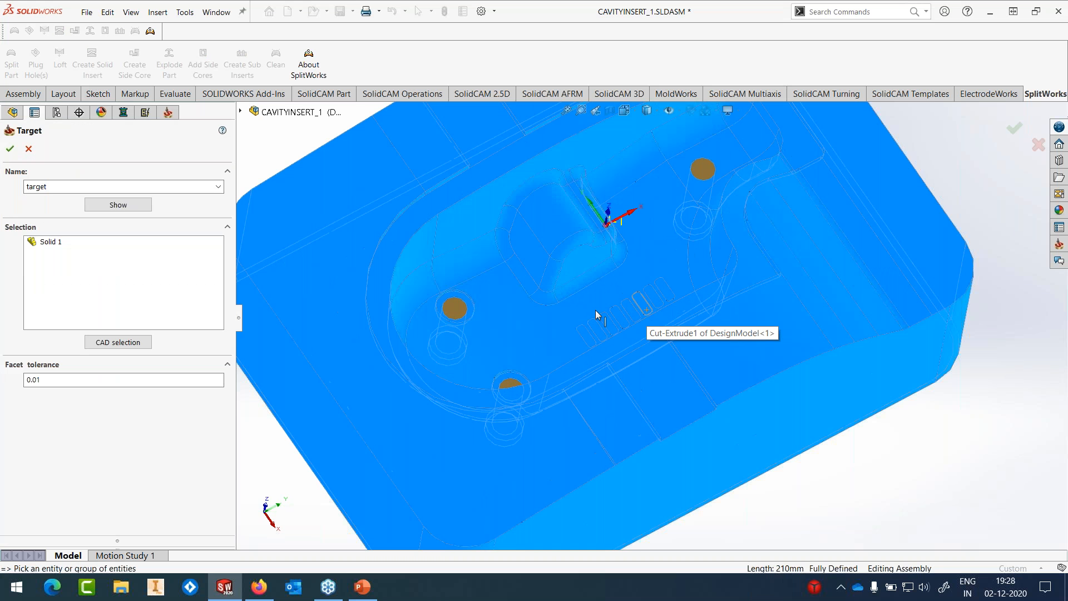
click(455, 306)
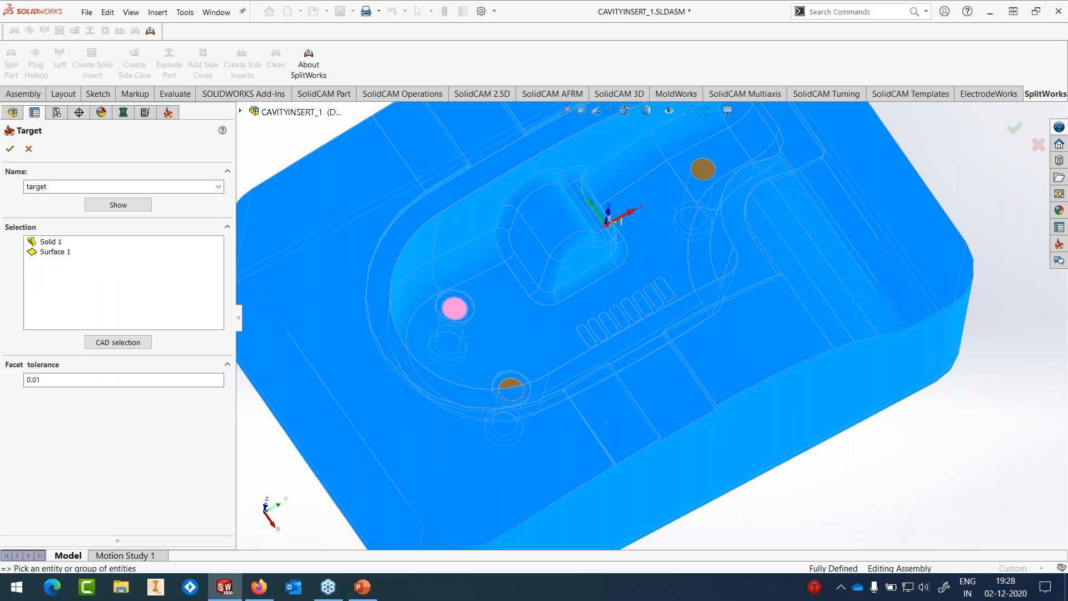
click(511, 389)
click(703, 169)
scroll(703, 169, up, 3)
middle_drag(695, 261, 676, 242)
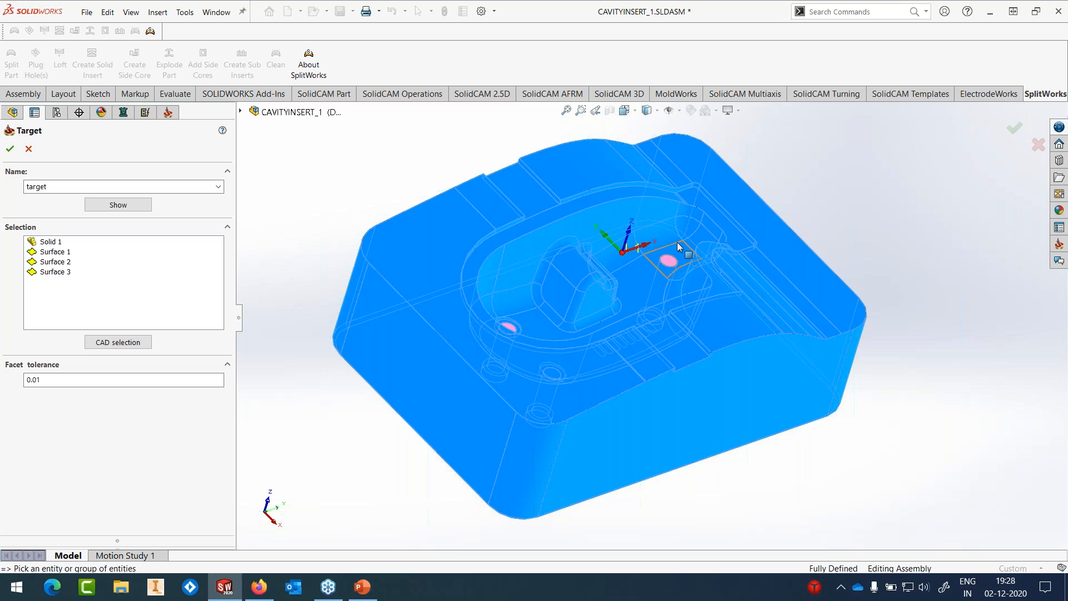
click(9, 149)
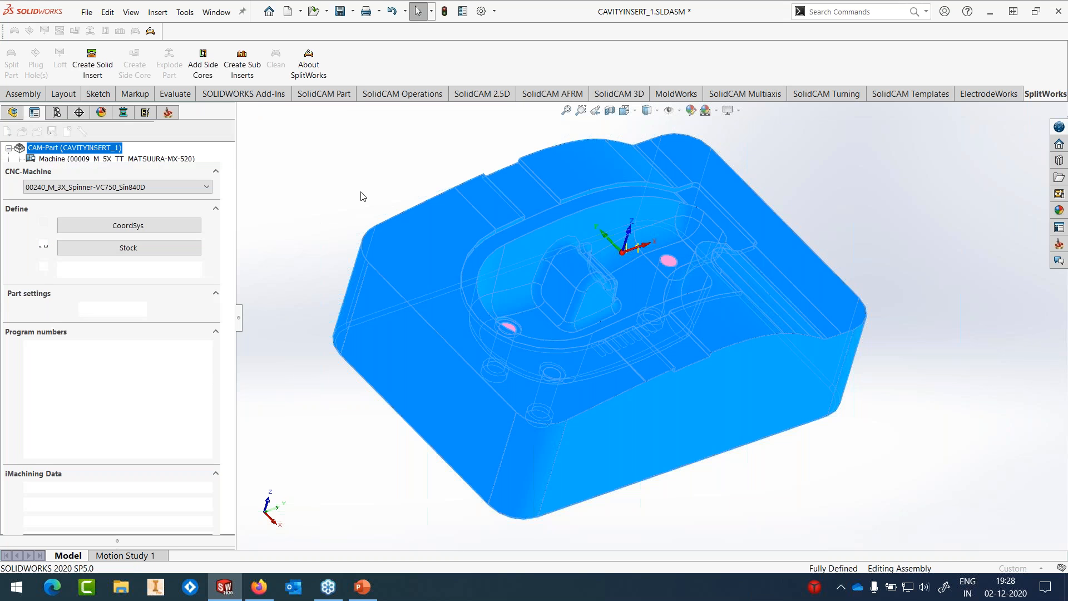
click(9, 148)
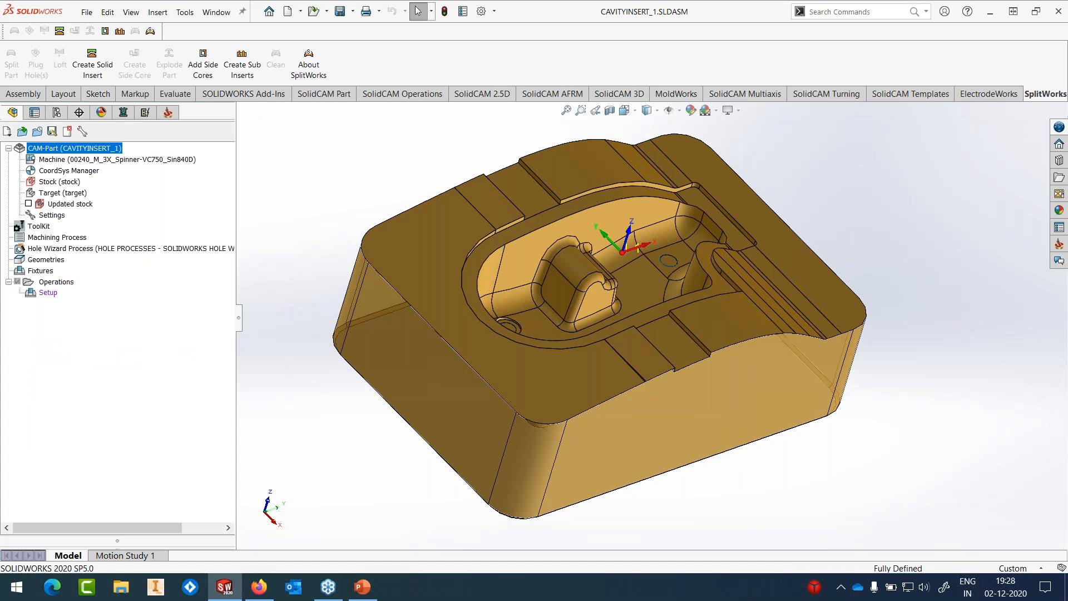
Step: Apply the Plain White scene to the CAM assembly
click(733, 498)
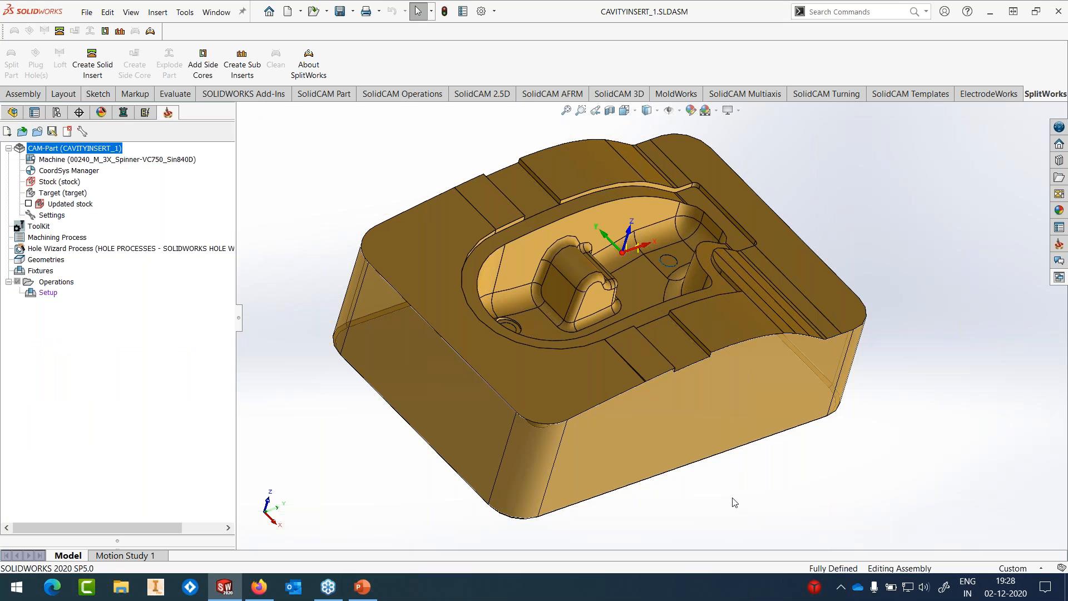
click(716, 110)
click(739, 140)
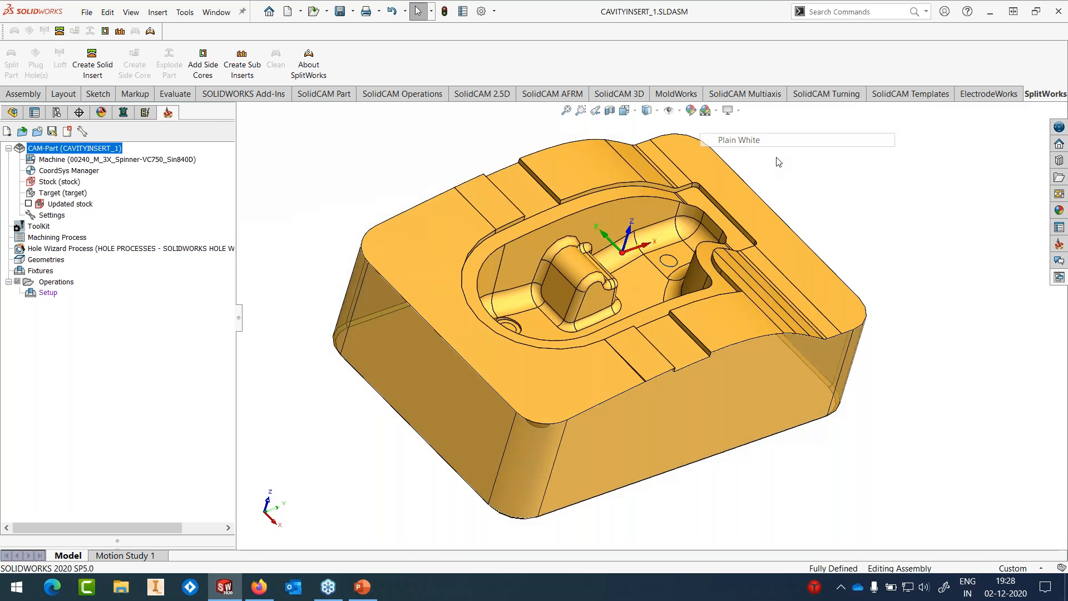
Step: Examine the operations contained in the DEMO_MOLD process template, from THSR_Rest_target down to 3X_GM_target
scroll(665, 246, down, 1)
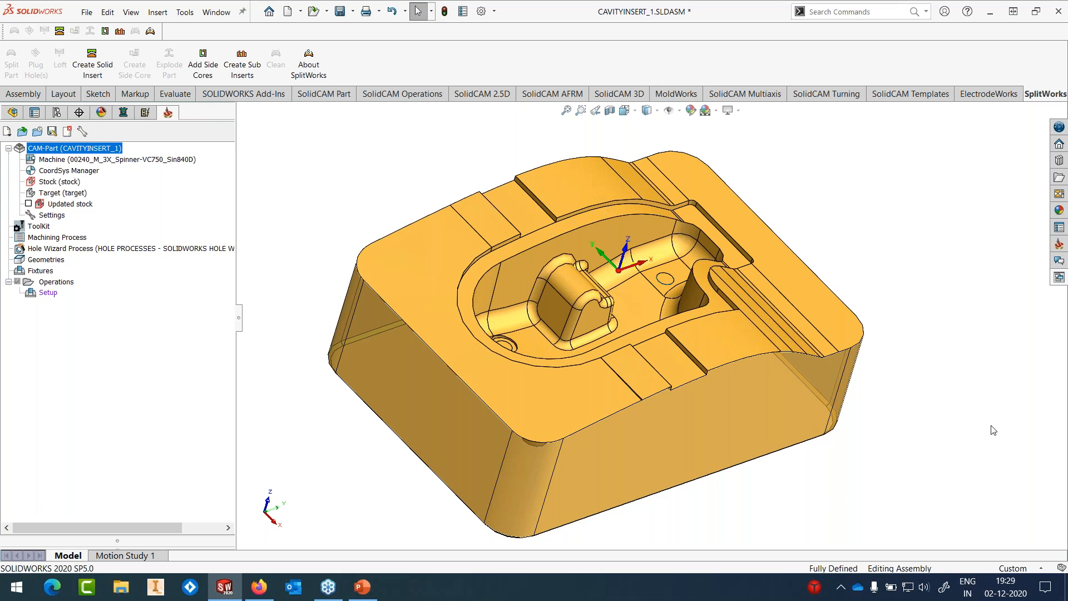
click(1059, 281)
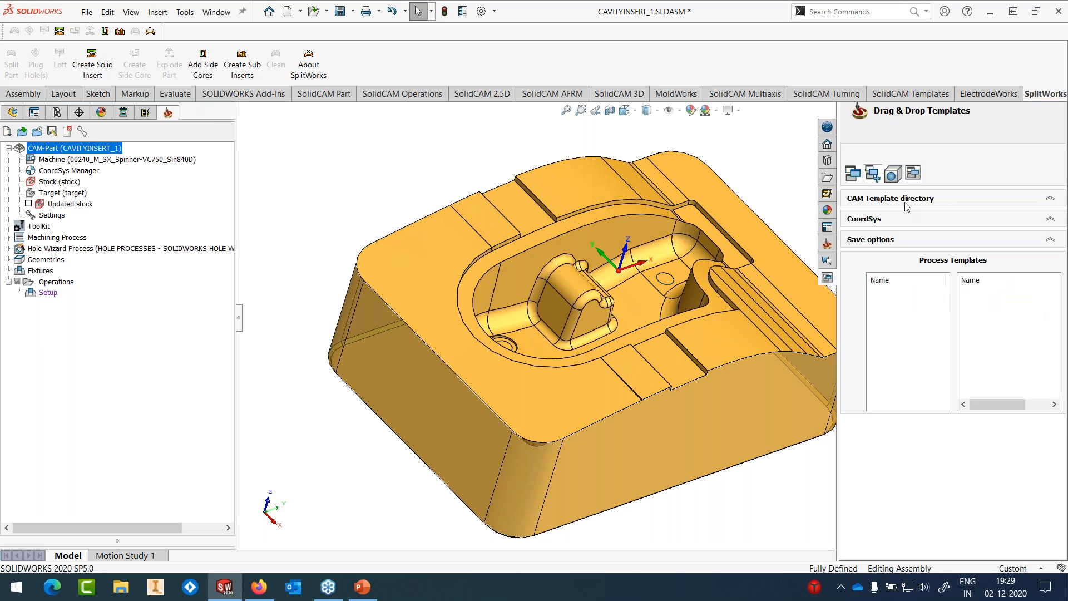
click(903, 397)
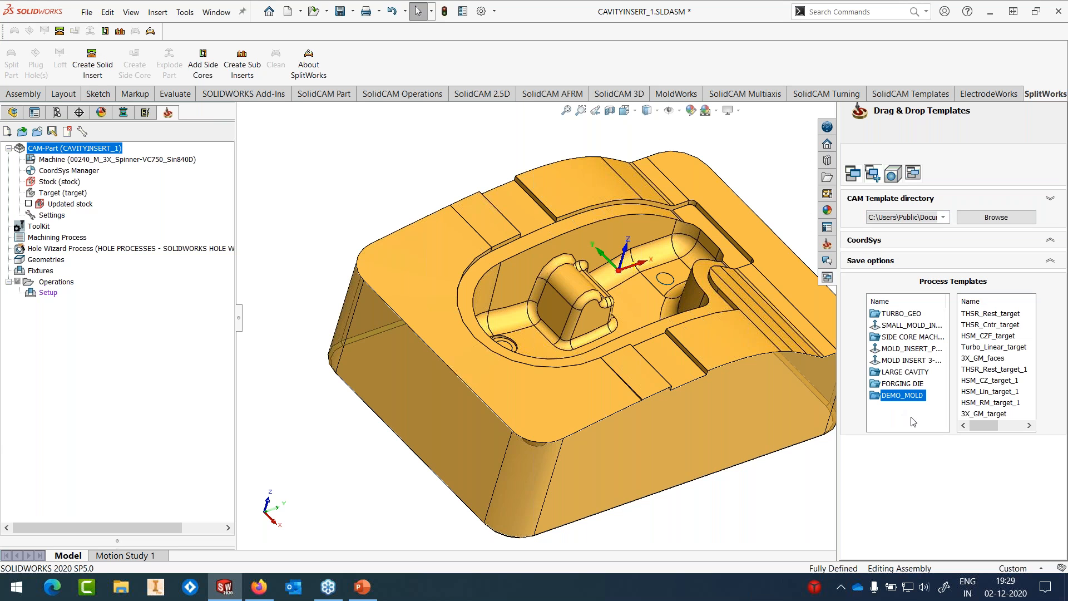
drag(988, 316, 987, 319)
click(994, 326)
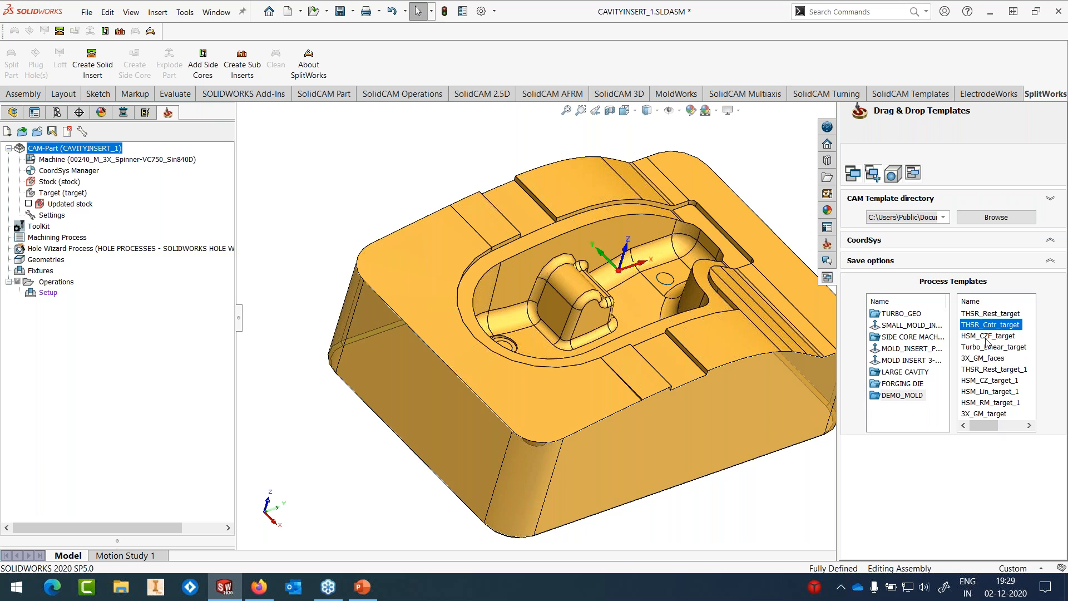
click(989, 347)
click(991, 359)
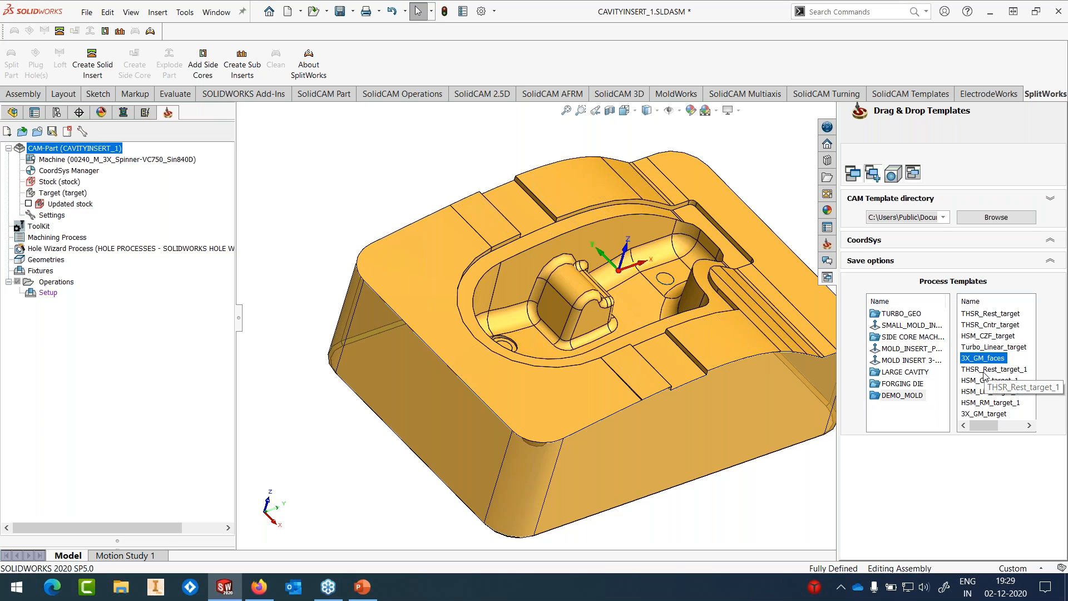
click(984, 370)
click(983, 382)
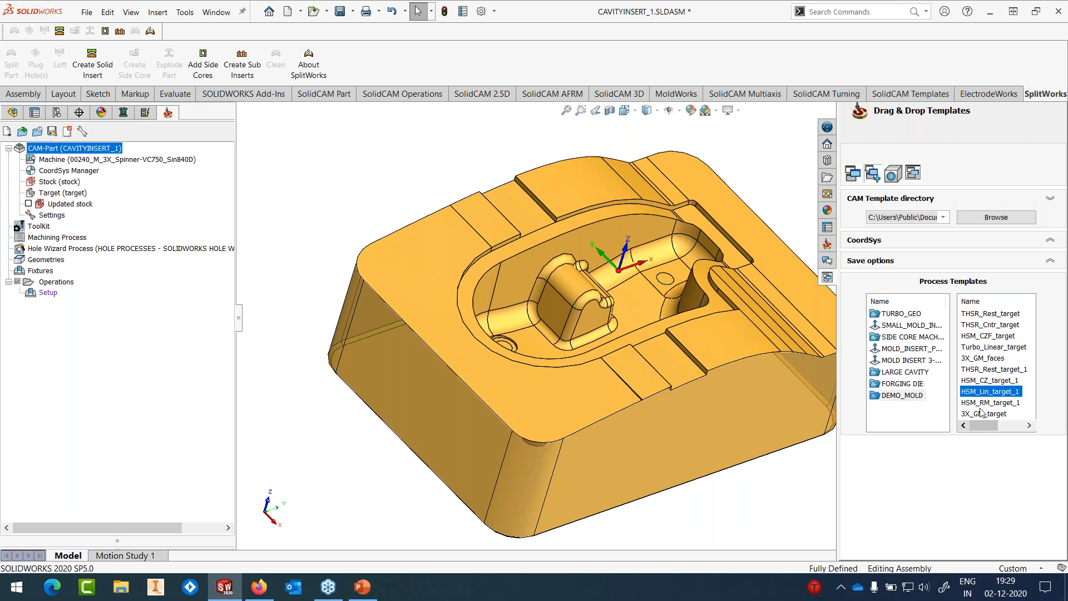
click(983, 403)
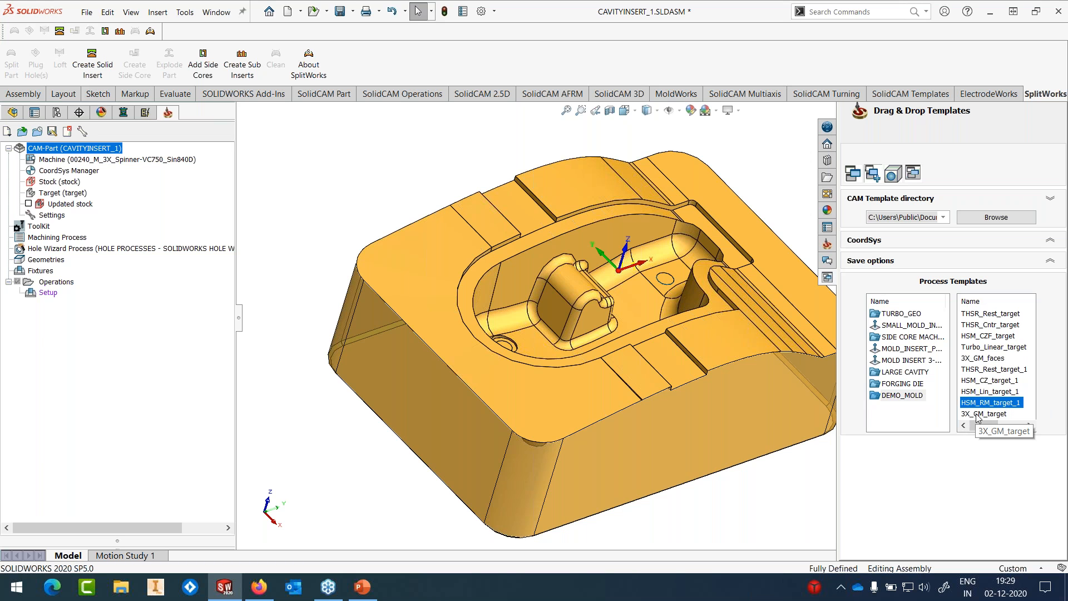
click(978, 414)
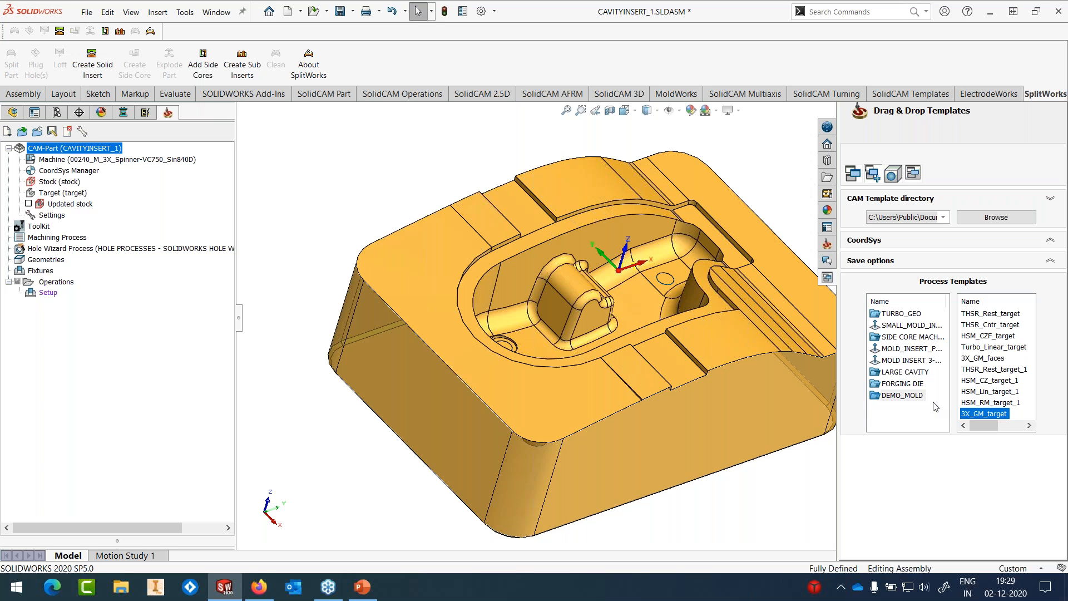
Step: Add the DEMO_MOLD process template's operations to the CAM-part using the MAC 1 (1- Position) coordinate system
drag(911, 402, 174, 454)
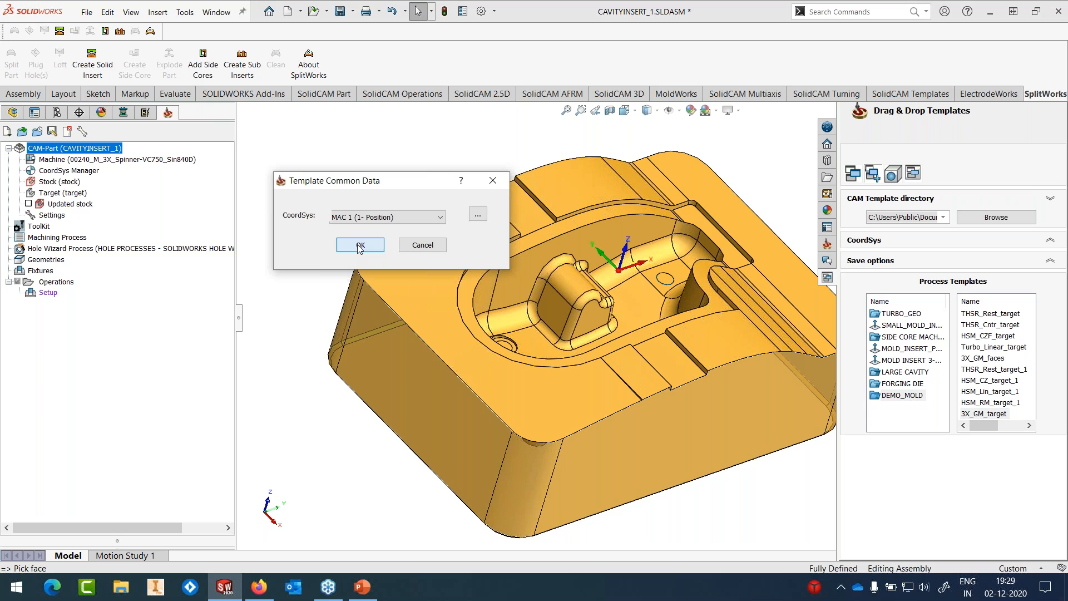
click(359, 245)
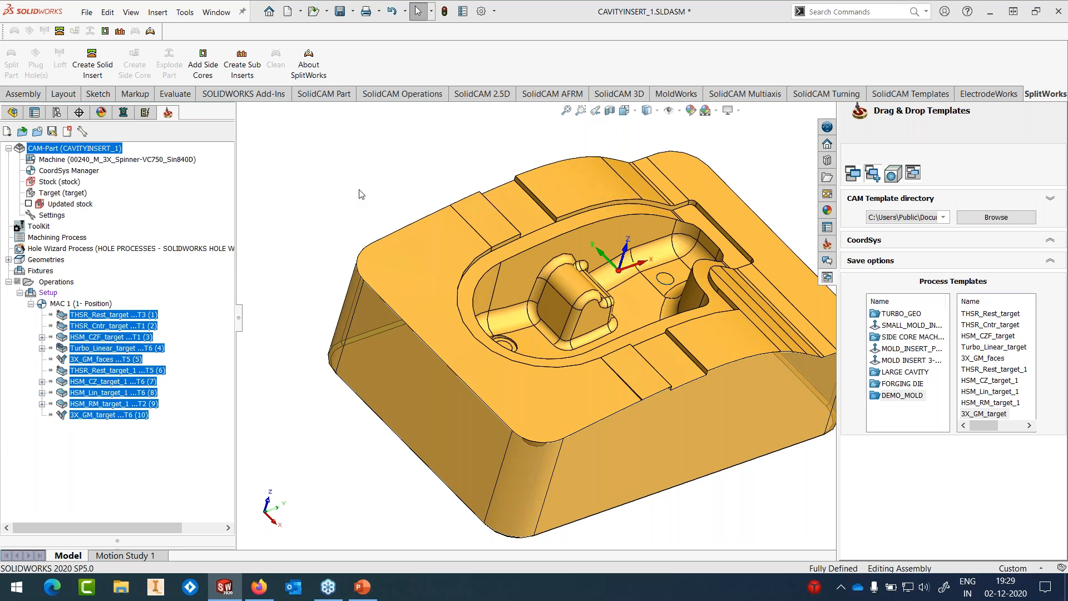
Step: Assign target as the machining surfaces of the THSR_Rest_target operation, check its tool data, and save and close it
click(95, 316)
right_click(114, 315)
click(173, 141)
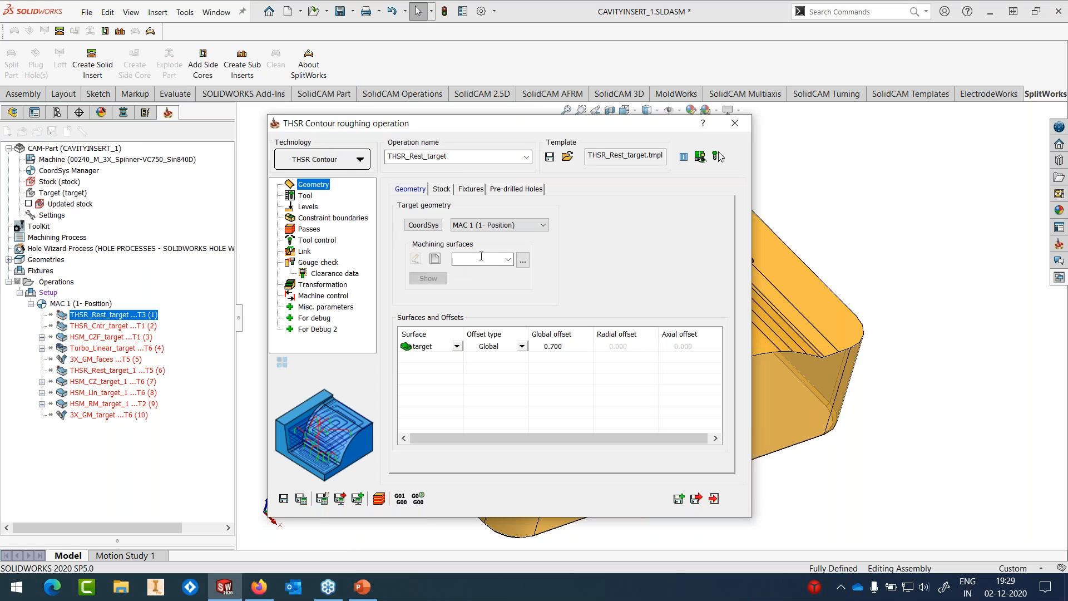
click(508, 259)
click(489, 271)
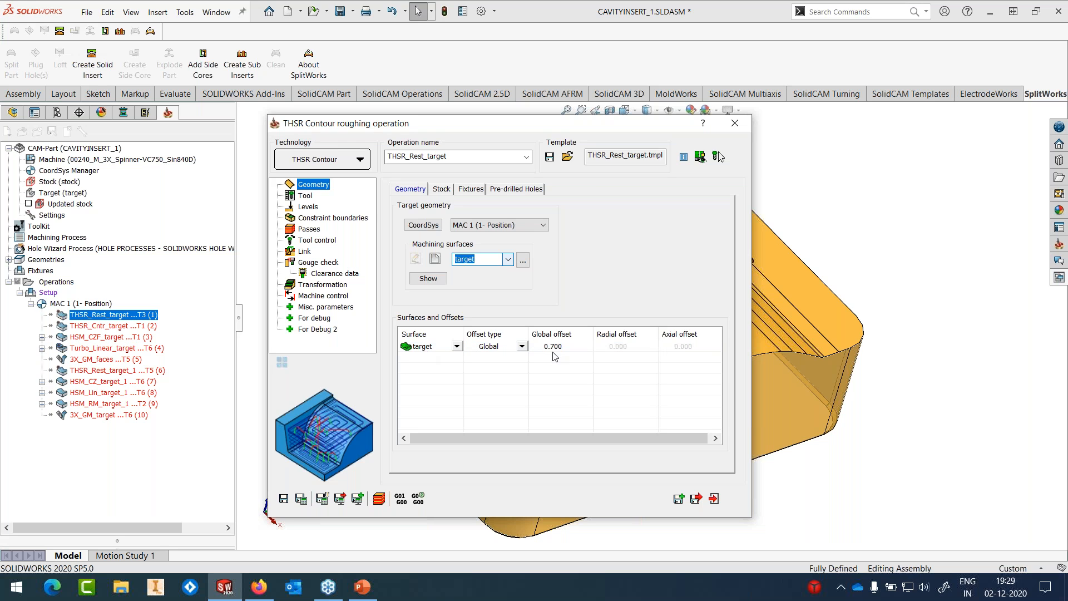
click(305, 198)
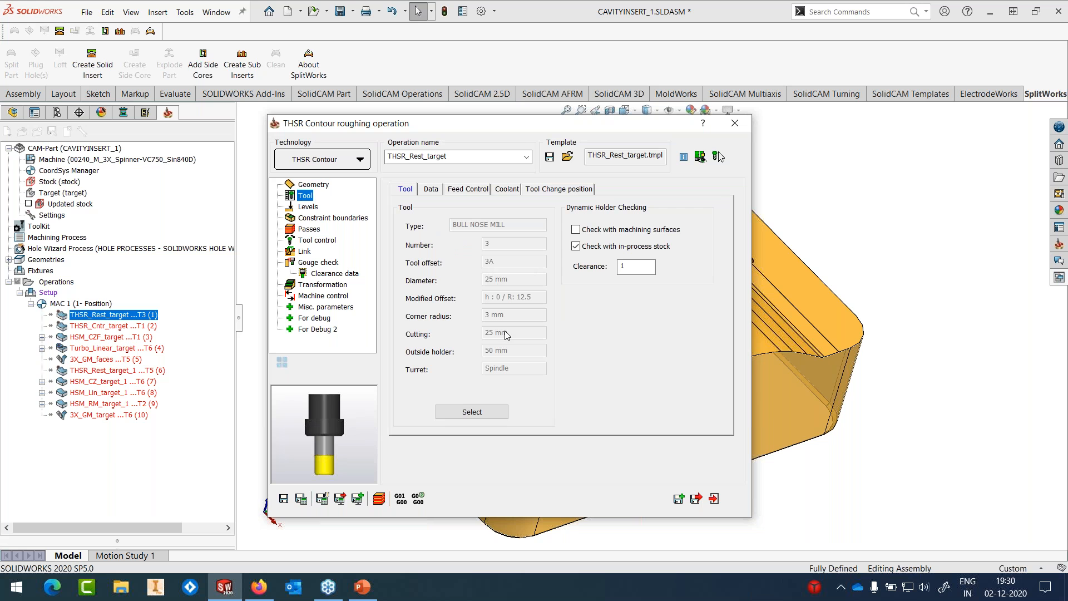
click(284, 498)
click(714, 498)
Step: Assign target as the machining surfaces of the THSR_Cntr_target contour roughing operation and check its global offset
right_click(124, 327)
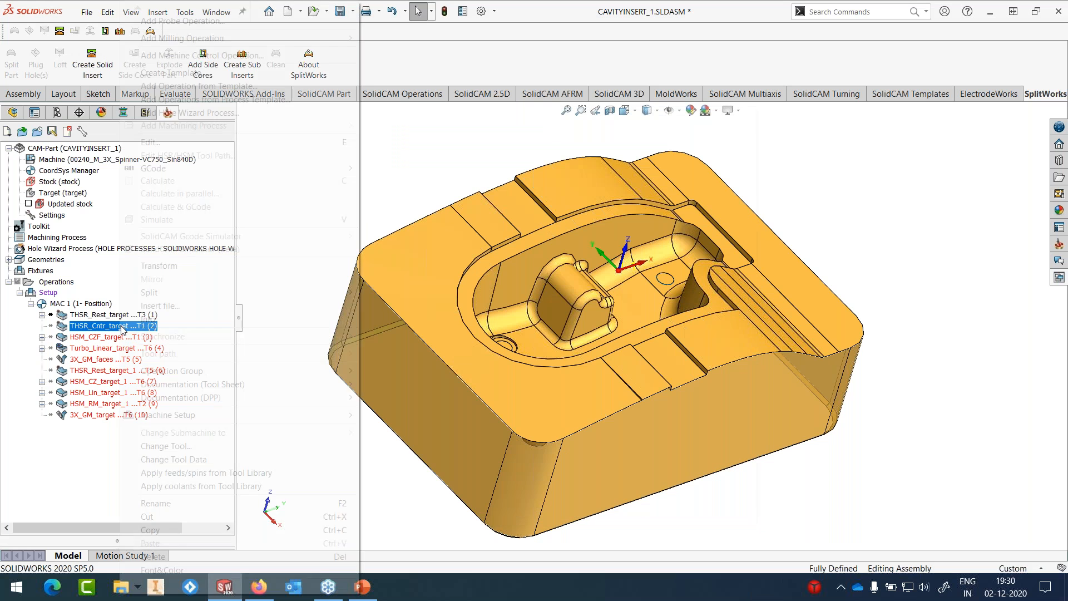
click(150, 143)
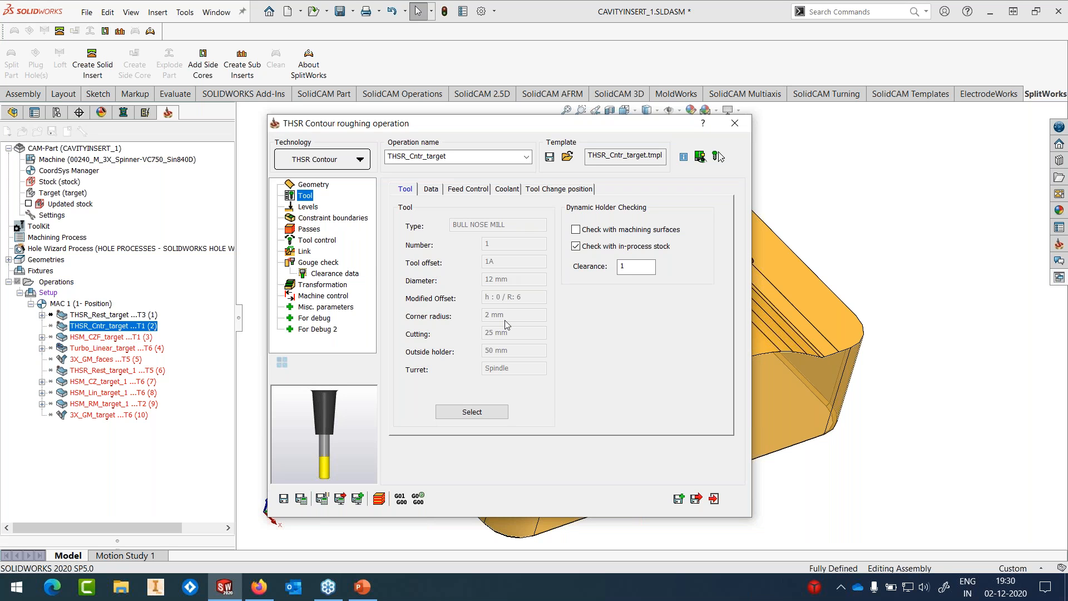
click(314, 184)
click(492, 259)
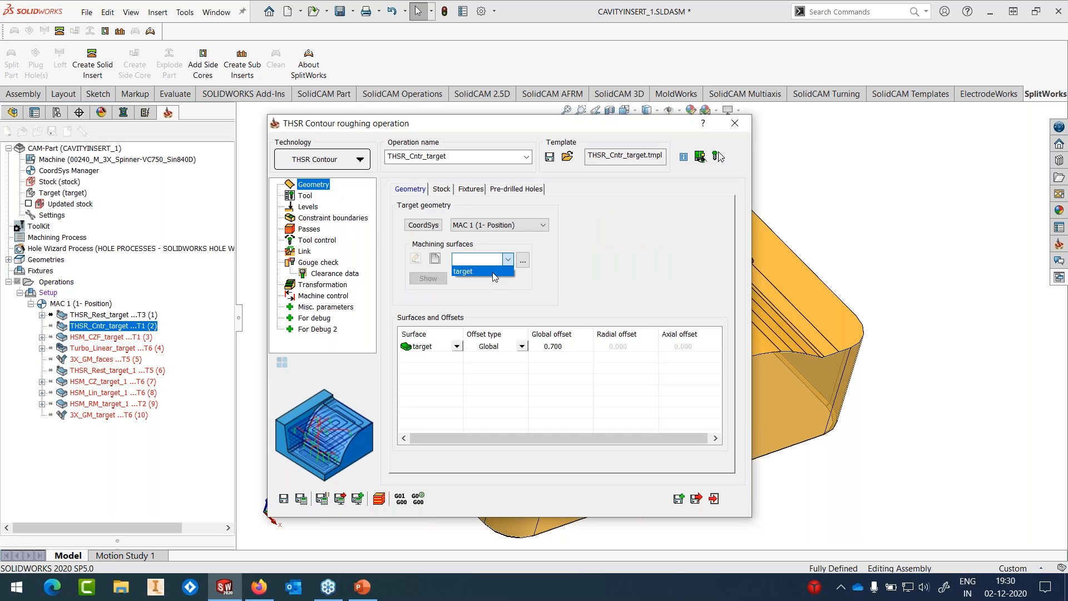
click(492, 272)
click(553, 346)
click(553, 346)
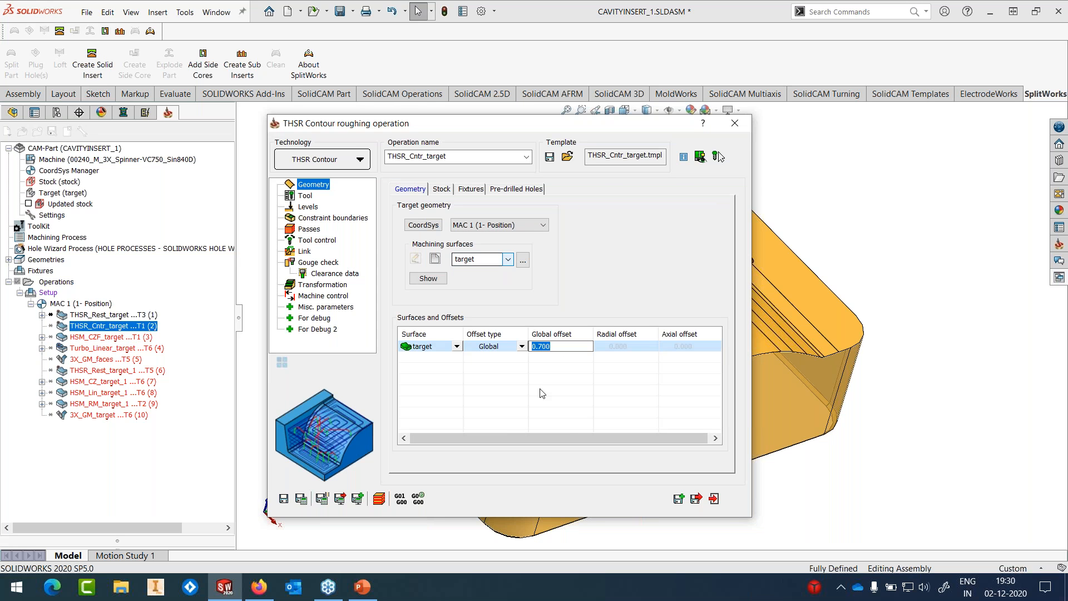
click(541, 391)
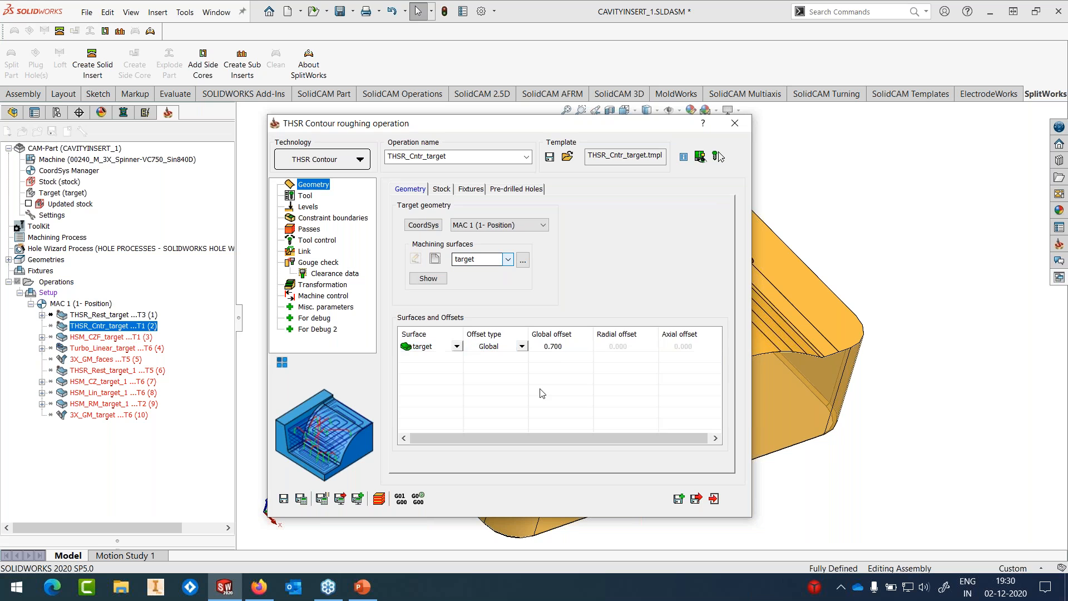
Step: Check the stock and rest material settings of the THSR_Cntr_target operation, and save and close it
click(442, 189)
drag(538, 428, 491, 434)
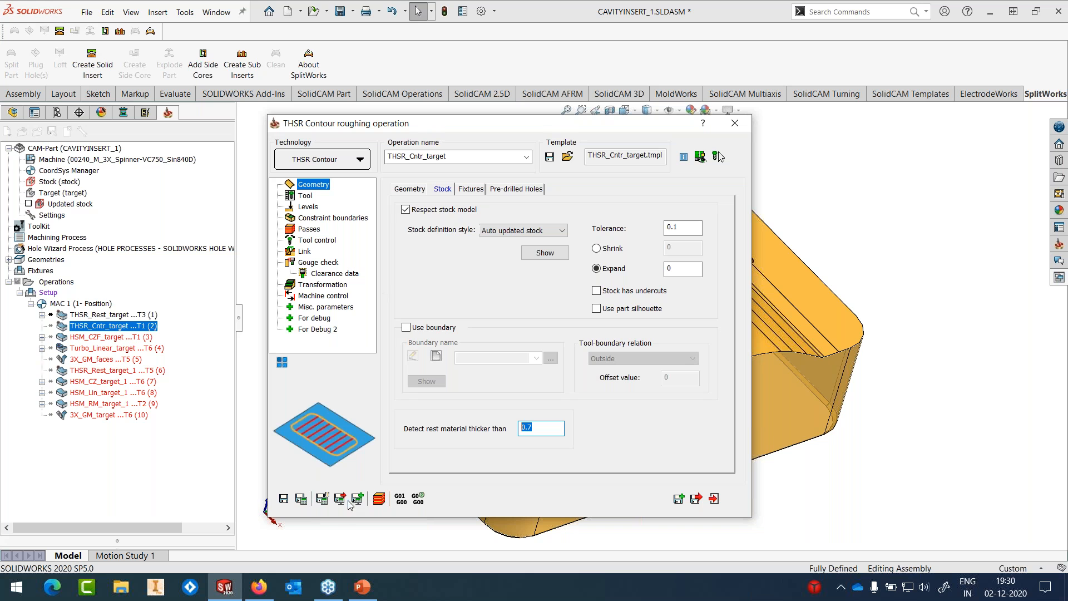
click(284, 498)
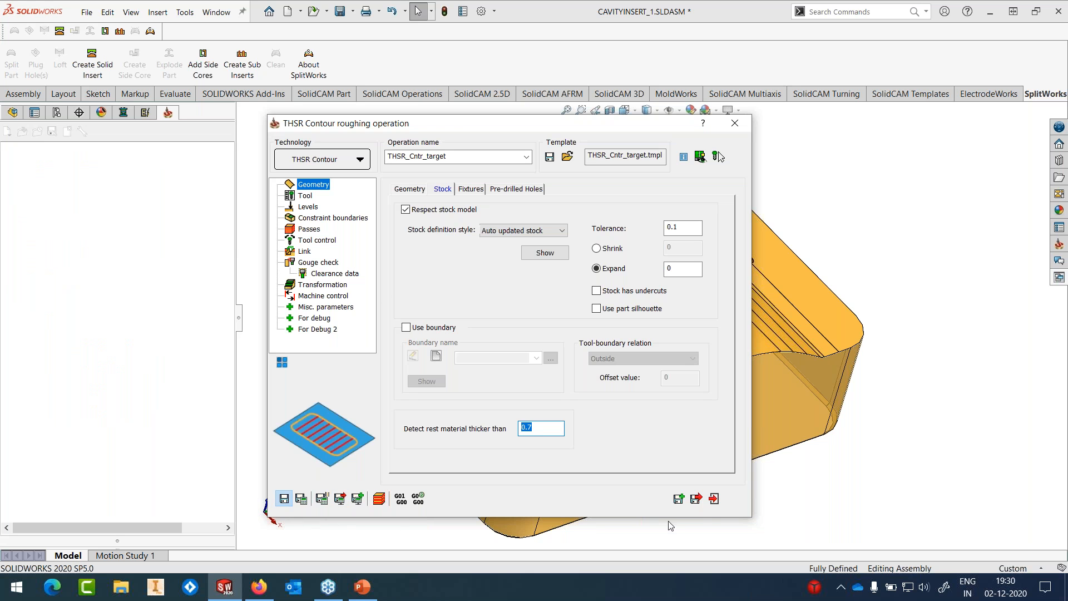
click(714, 499)
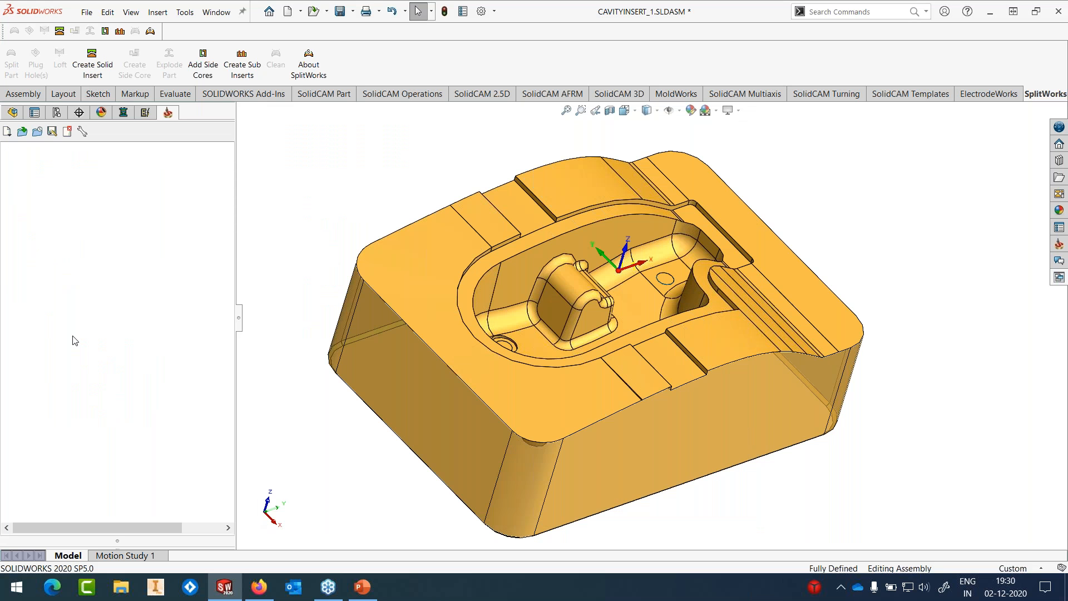
Step: Edit the HSM_CZF_target horizontal machining operation and assign tool 1, the bull nose mill D12 R2, from the toolkit
right_click(83, 337)
click(113, 147)
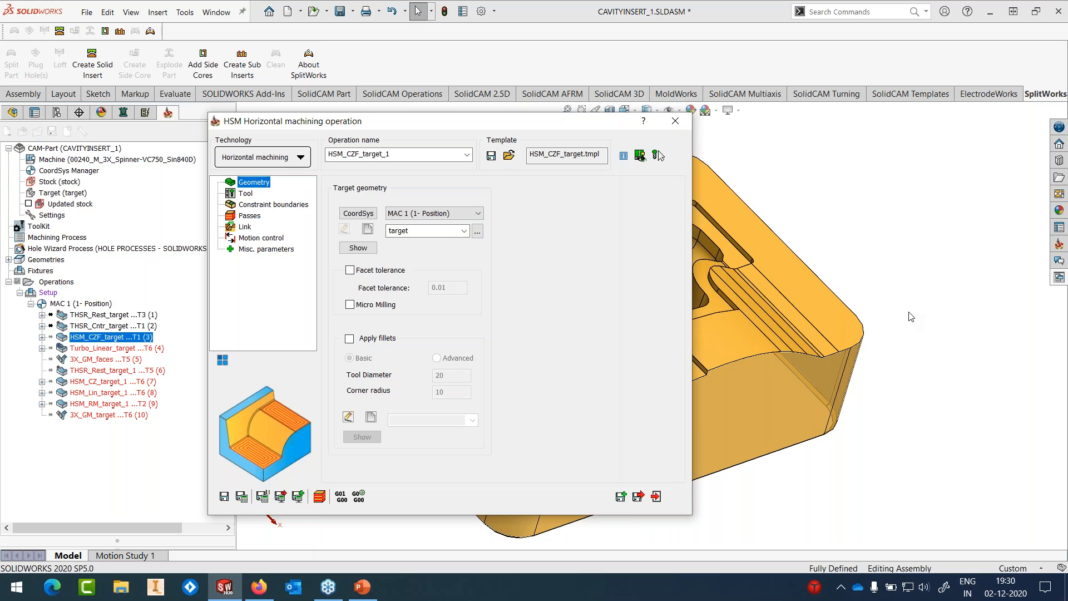
click(261, 204)
click(245, 193)
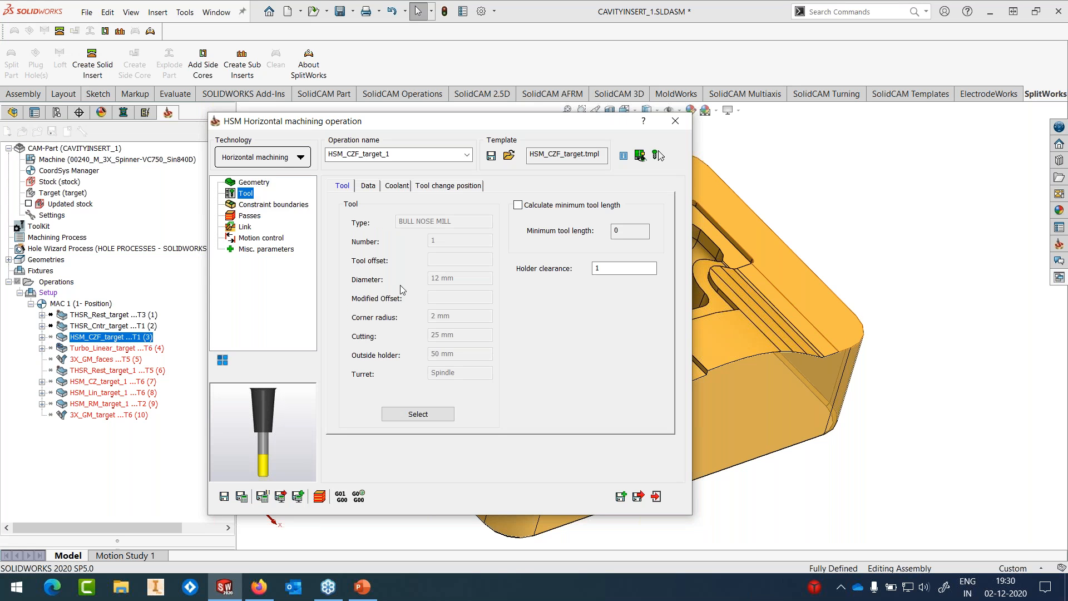
click(406, 415)
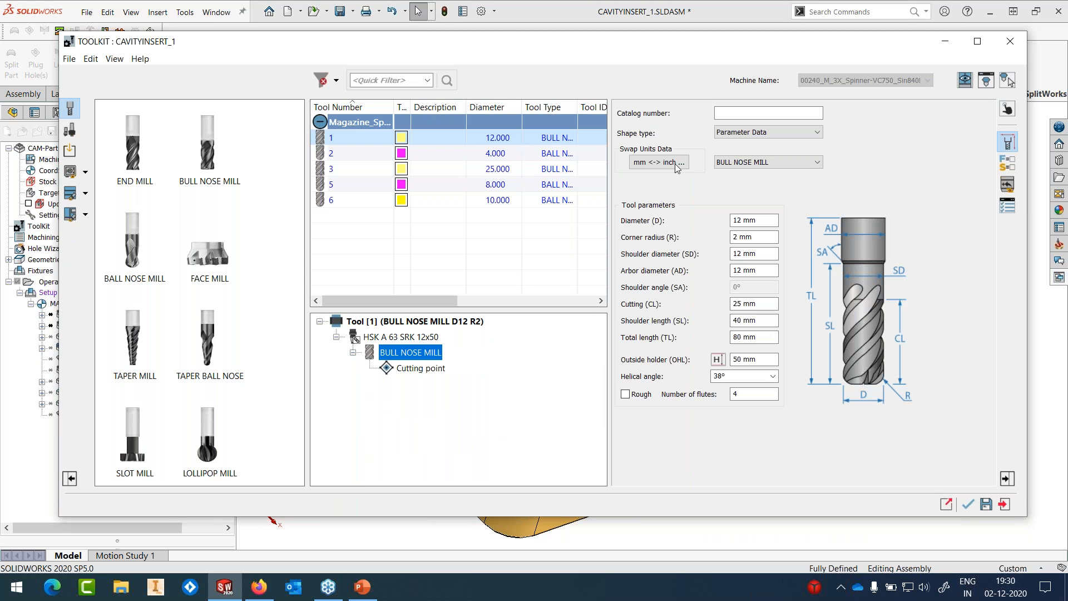
click(968, 506)
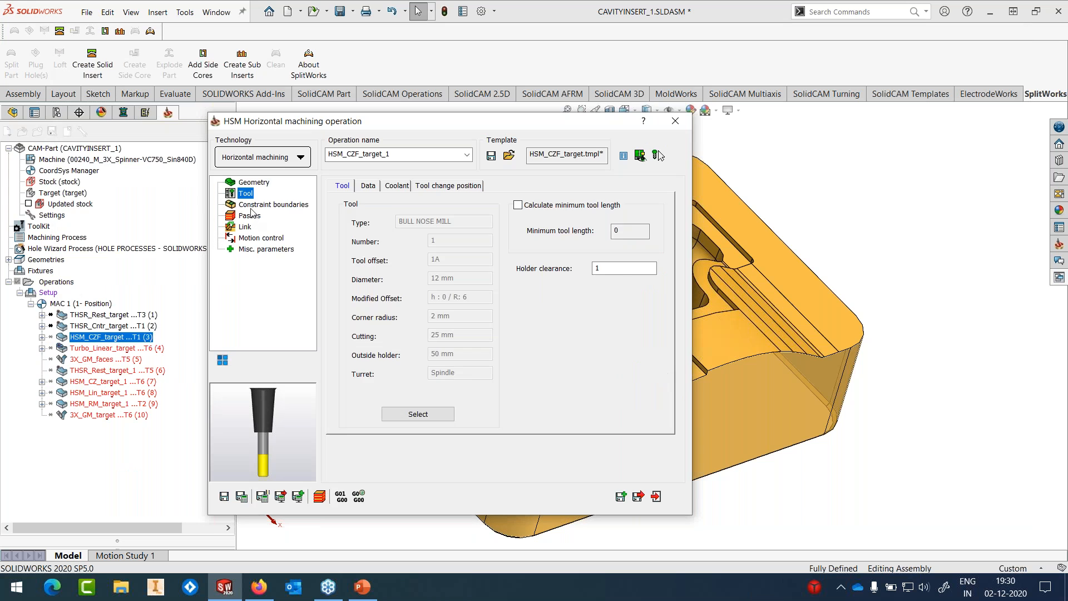
Step: Define a user-defined constraint boundary for the horizontal machining from the closed chain around the insert's bottom outline
click(270, 204)
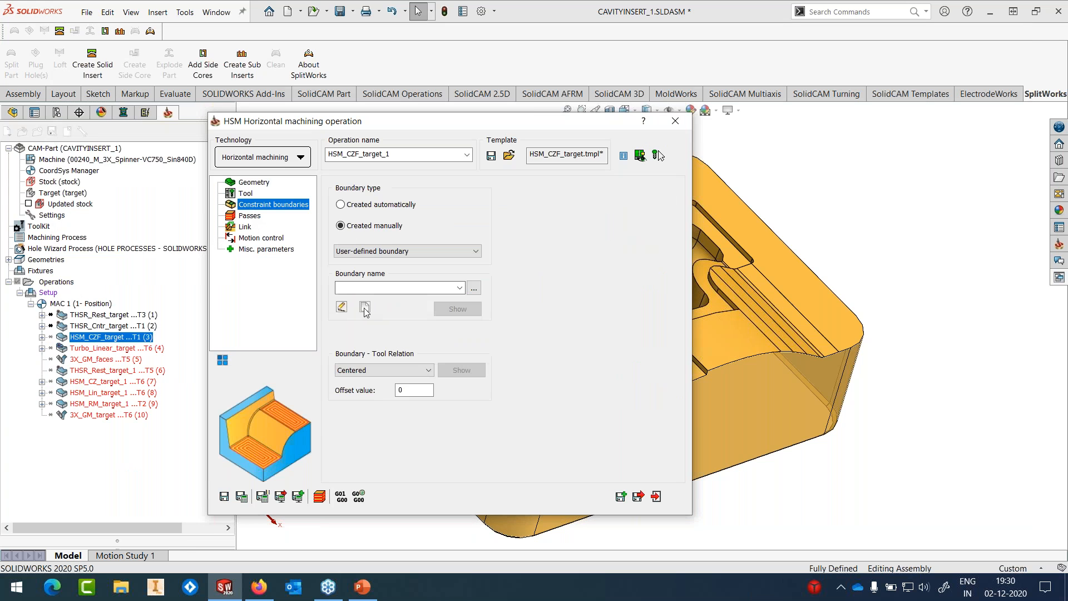
click(364, 307)
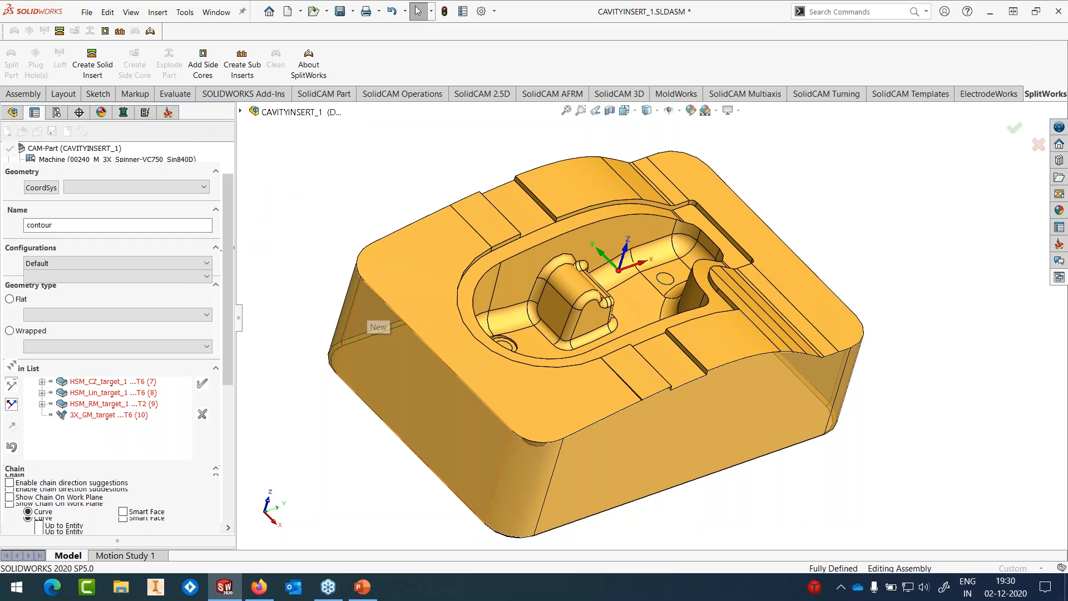
click(824, 433)
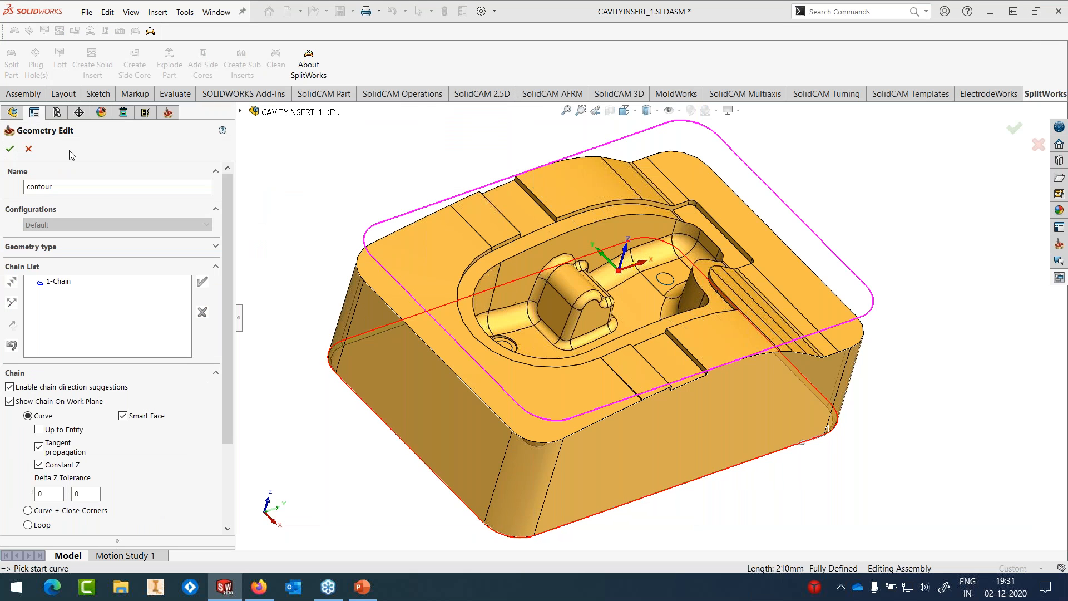
click(9, 150)
Step: Check the passes parameters of the horizontal machining operation, and save and close it
click(250, 216)
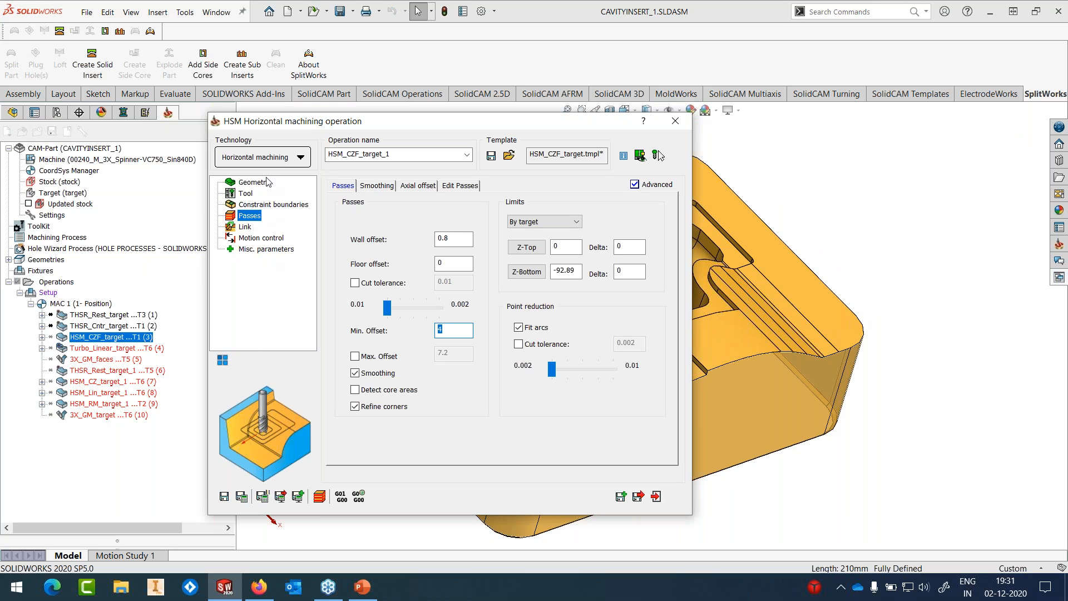
click(224, 496)
click(493, 151)
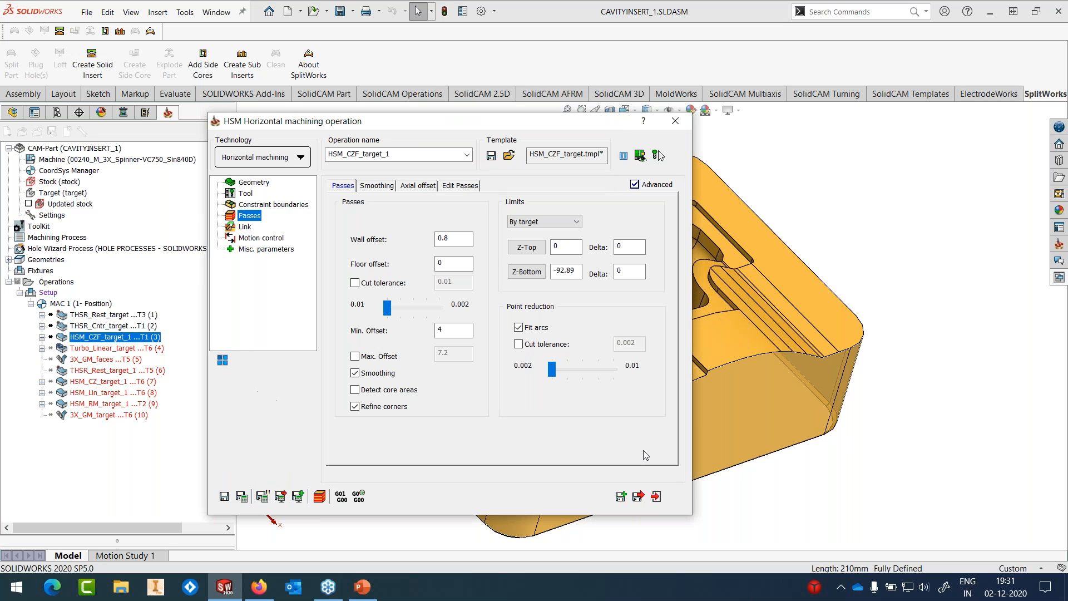
click(657, 496)
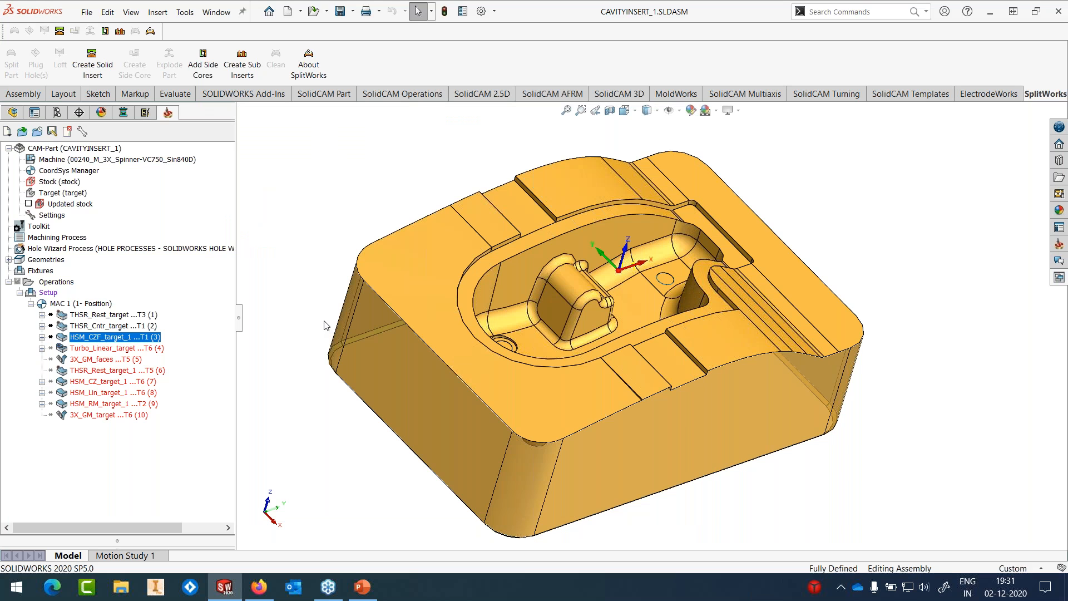
Step: Calculate the two THSR roughing operations and the HSM horizontal machining operation in parallel
click(80, 317)
click(98, 338)
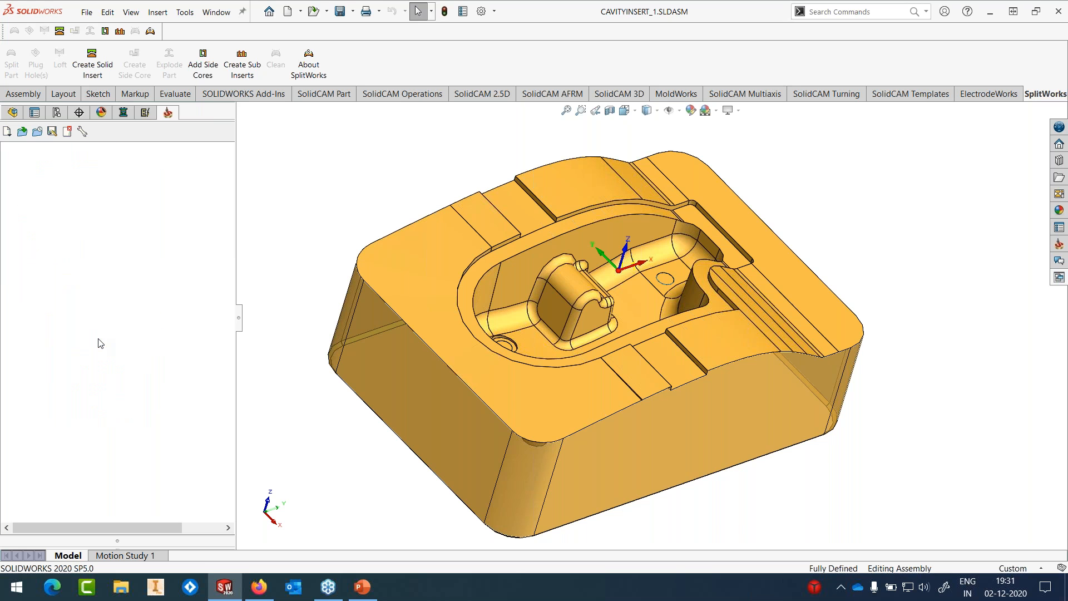
right_click(100, 338)
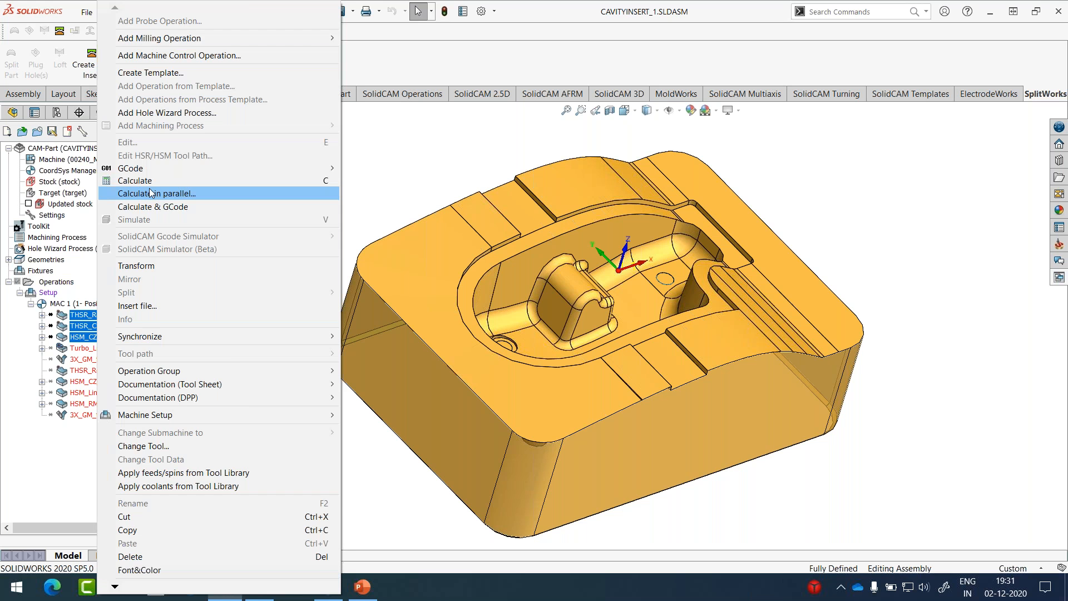
click(328, 193)
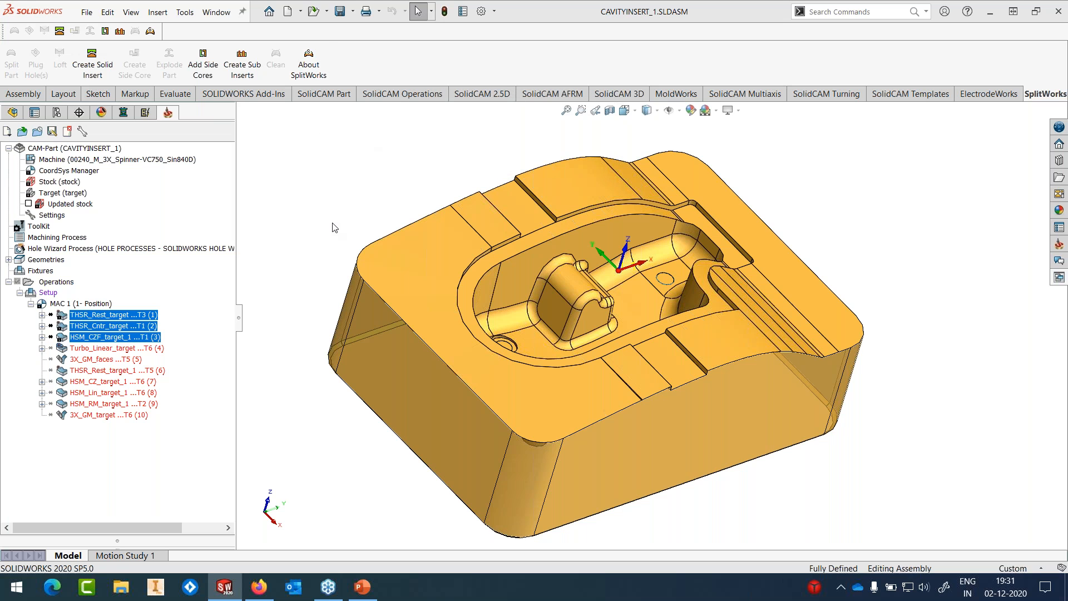
Step: Edit the Turbo_Linear_target operation and set its passes' Z-Bottom limit to -22.701 by picking the insert's lower flat end face
click(105, 348)
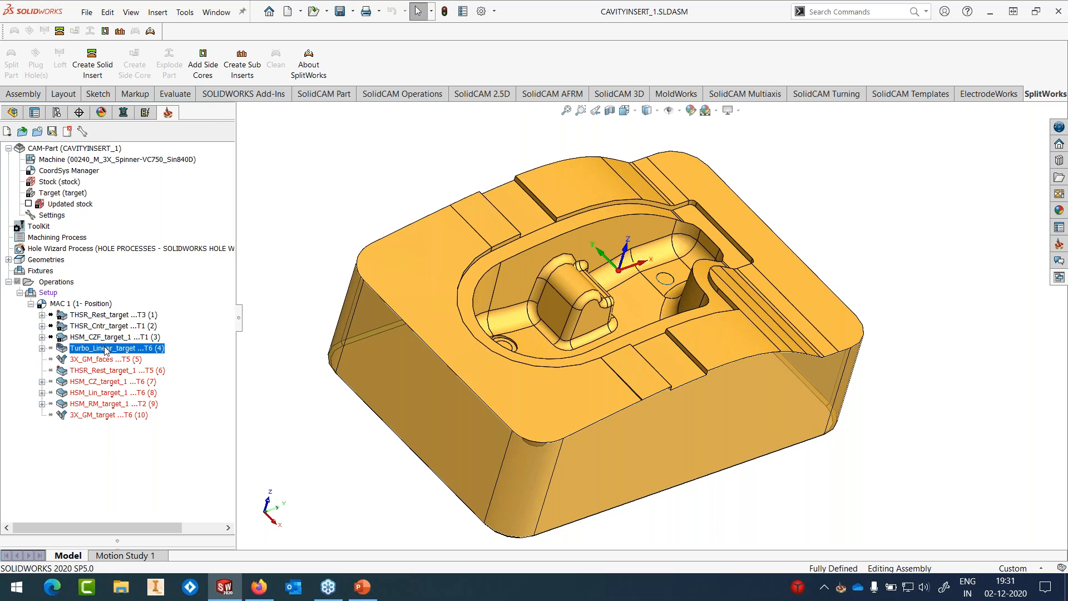
right_click(104, 348)
click(211, 54)
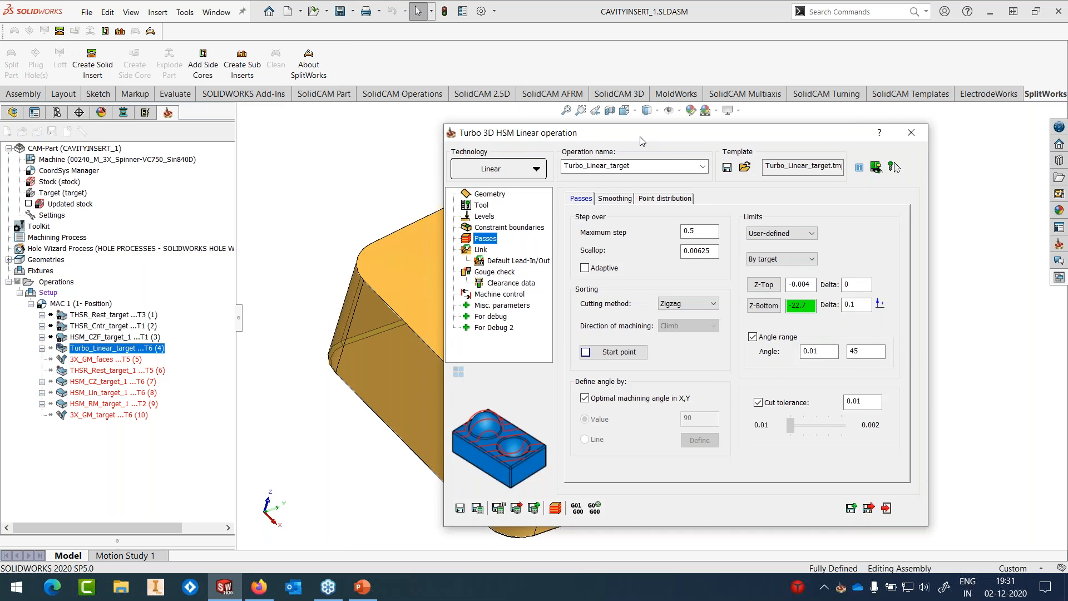
drag(642, 139, 254, 144)
click(376, 310)
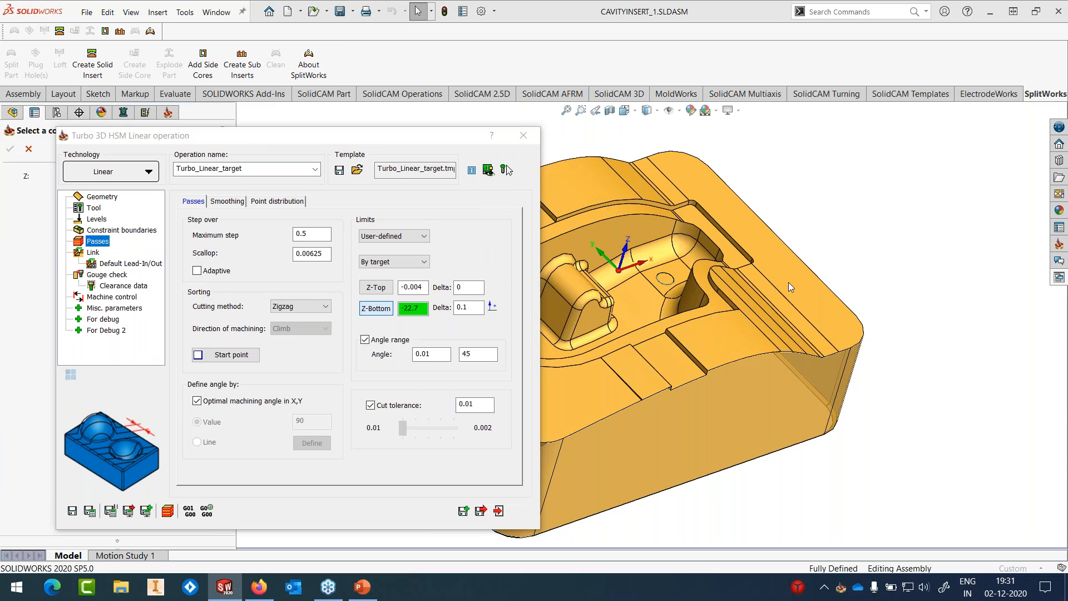
click(789, 282)
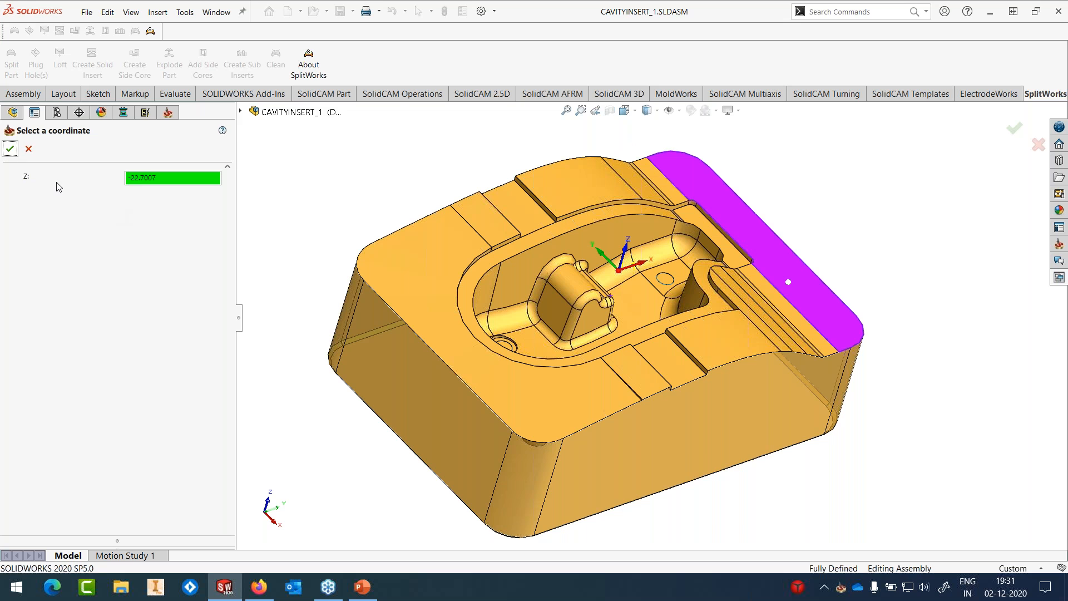
click(9, 149)
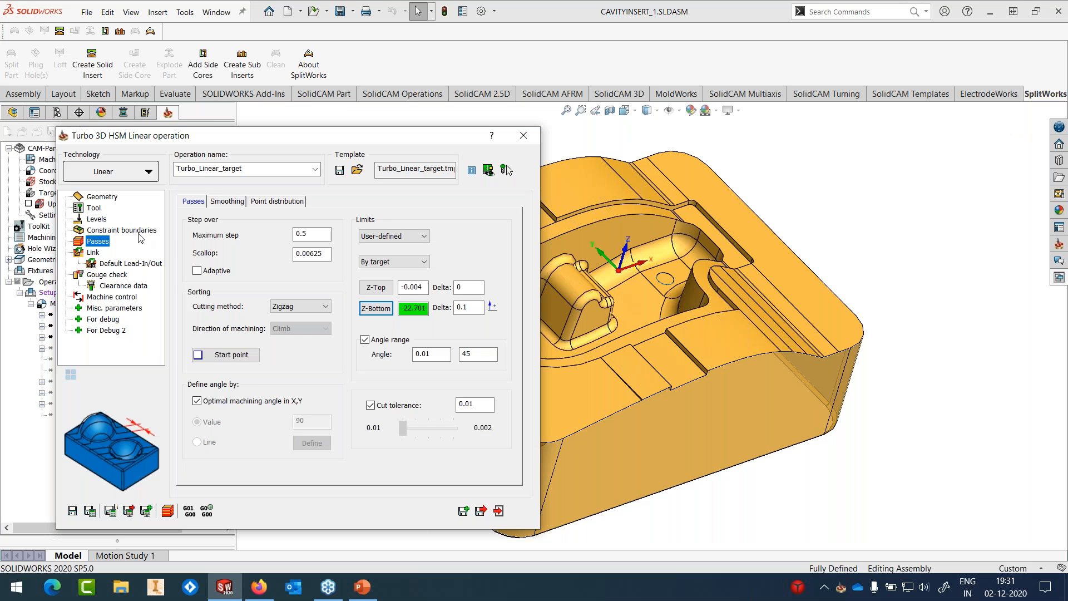
Step: Enable constraint boundaries for the linear operation and define a user-defined boundary chain around the flat parting face at the cavity's higher end
click(121, 230)
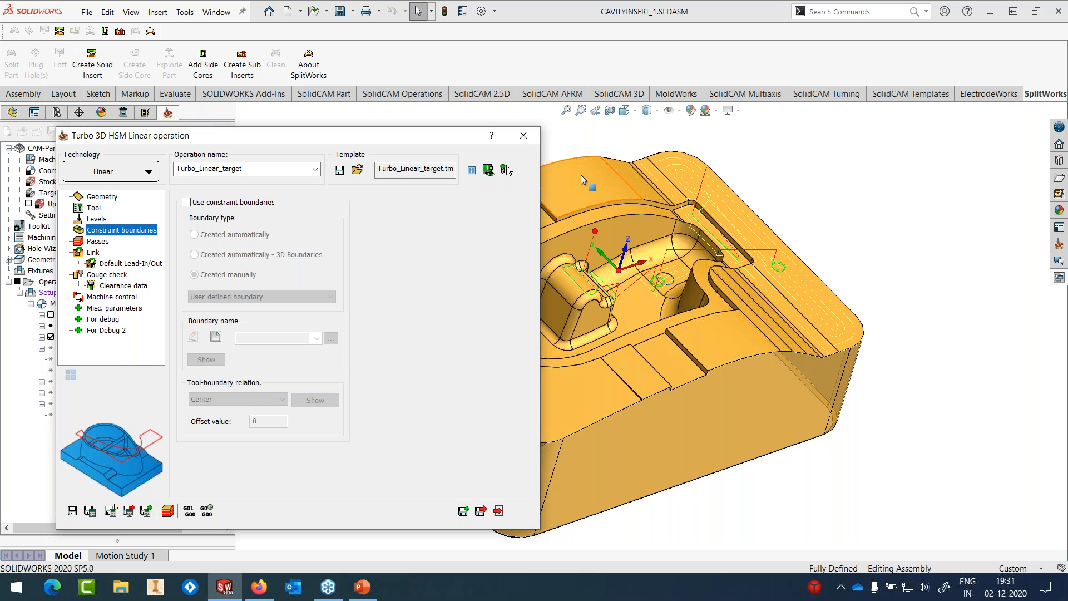
click(186, 202)
click(217, 338)
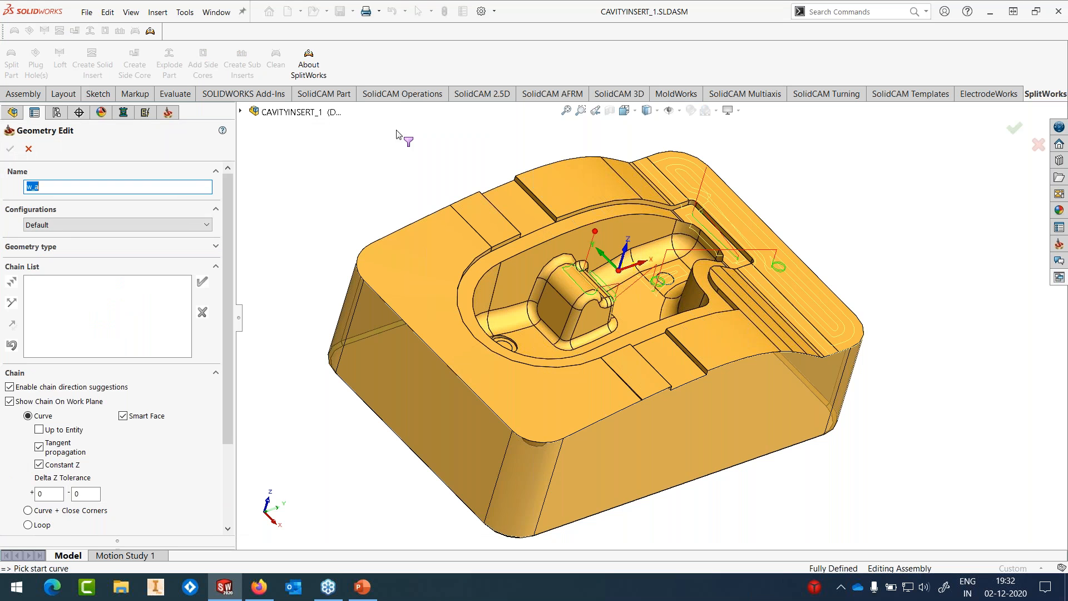
middle_drag(449, 200, 567, 285)
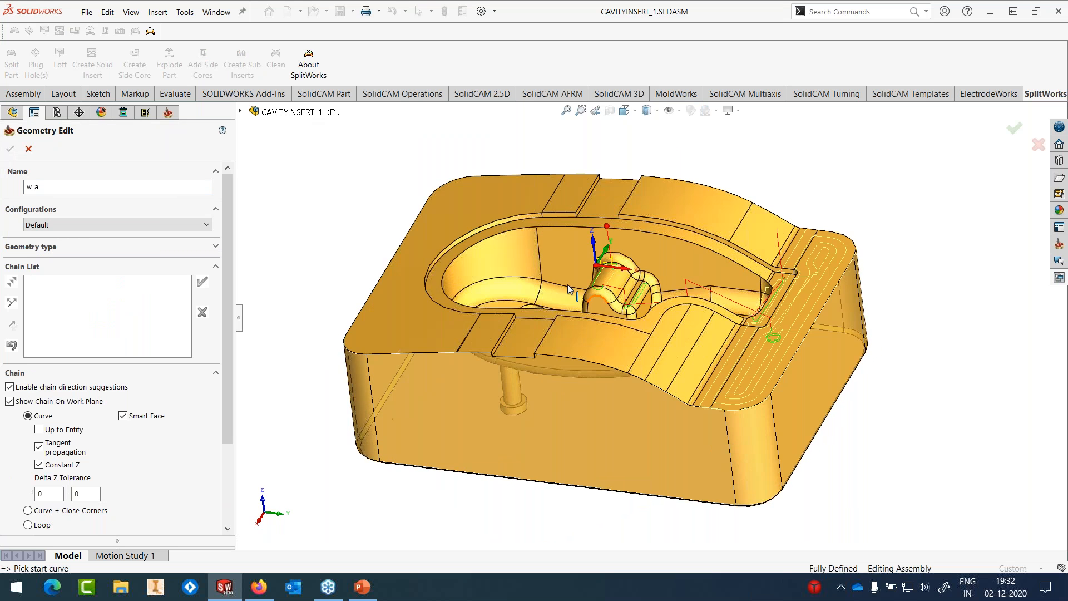
click(530, 214)
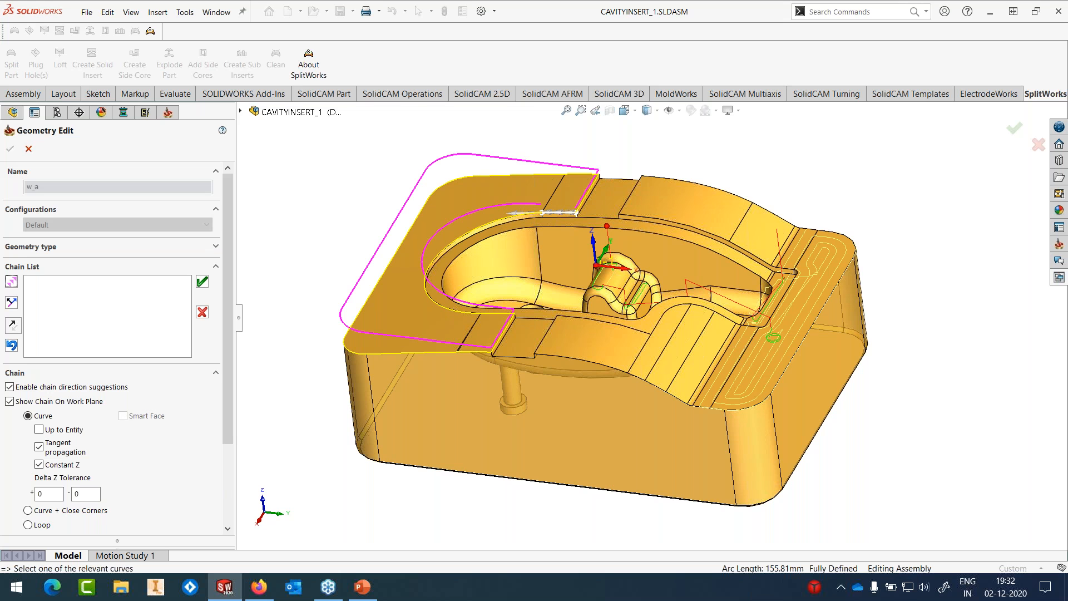
click(202, 282)
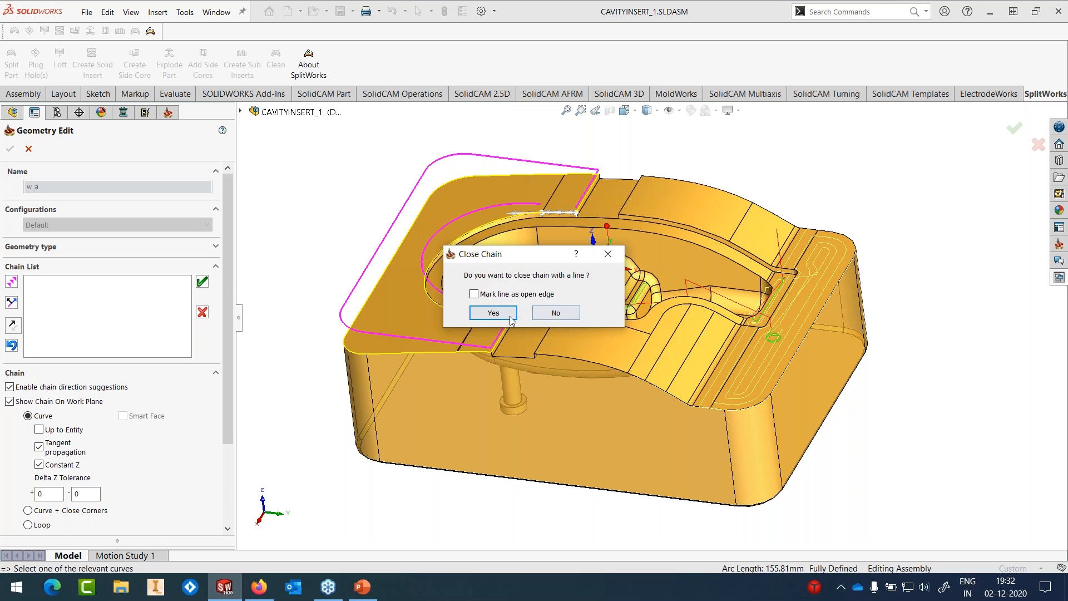
click(554, 312)
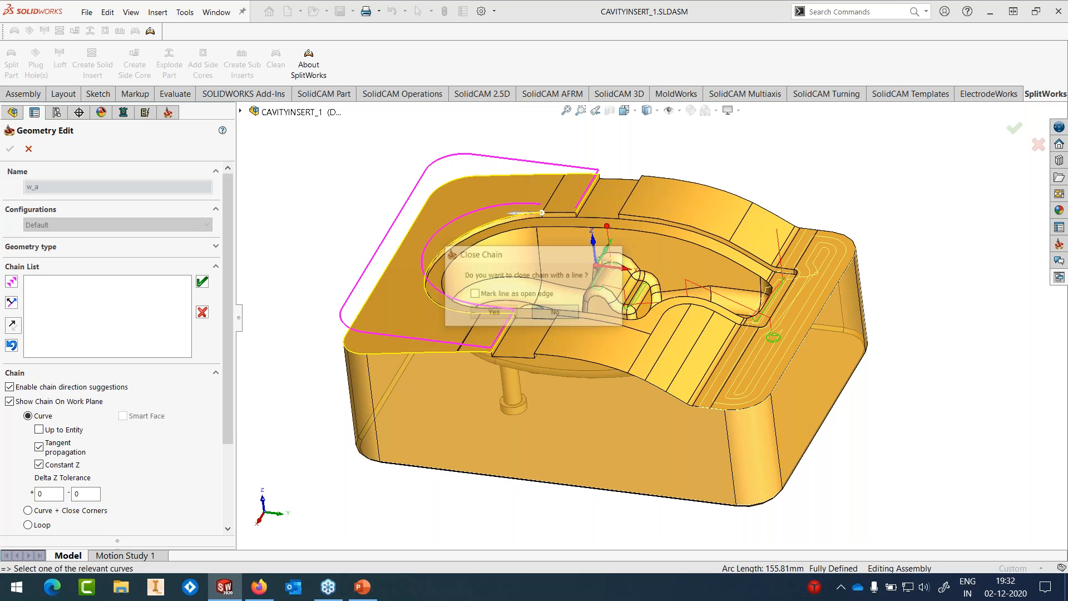
click(16, 281)
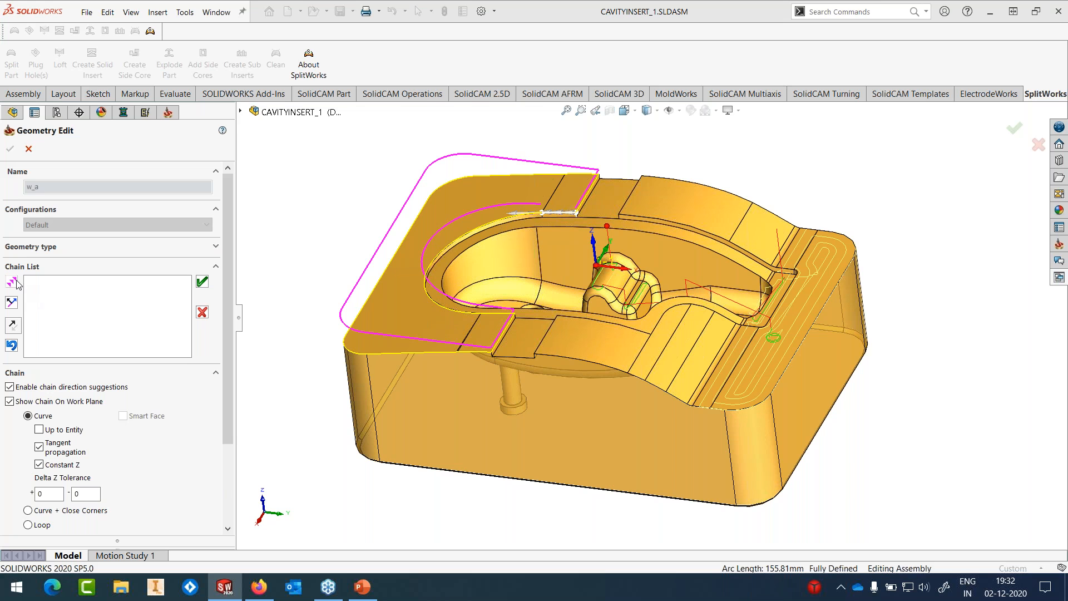
click(453, 150)
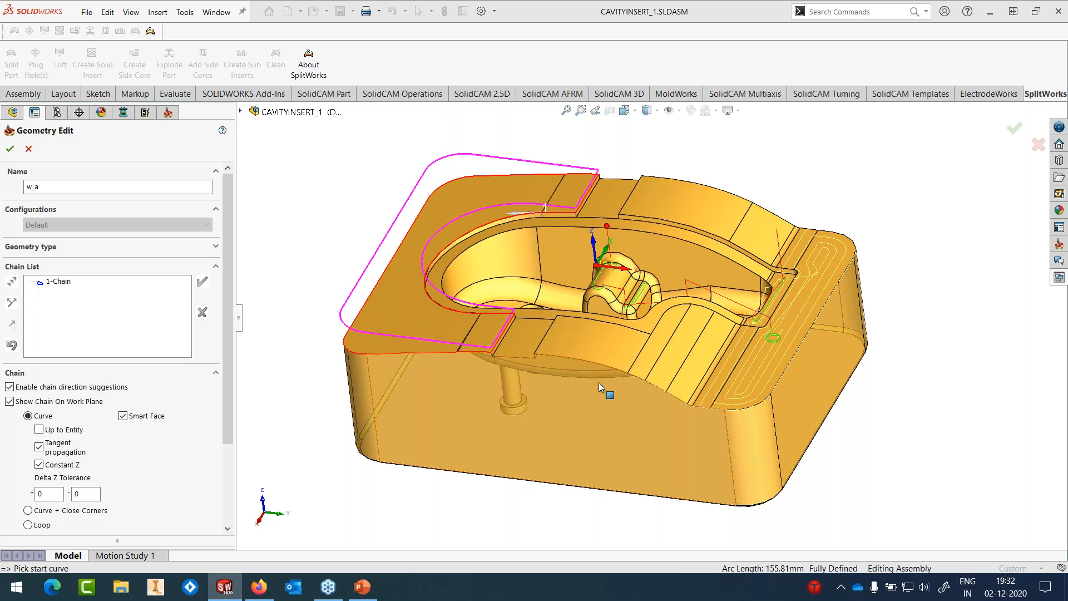
click(570, 358)
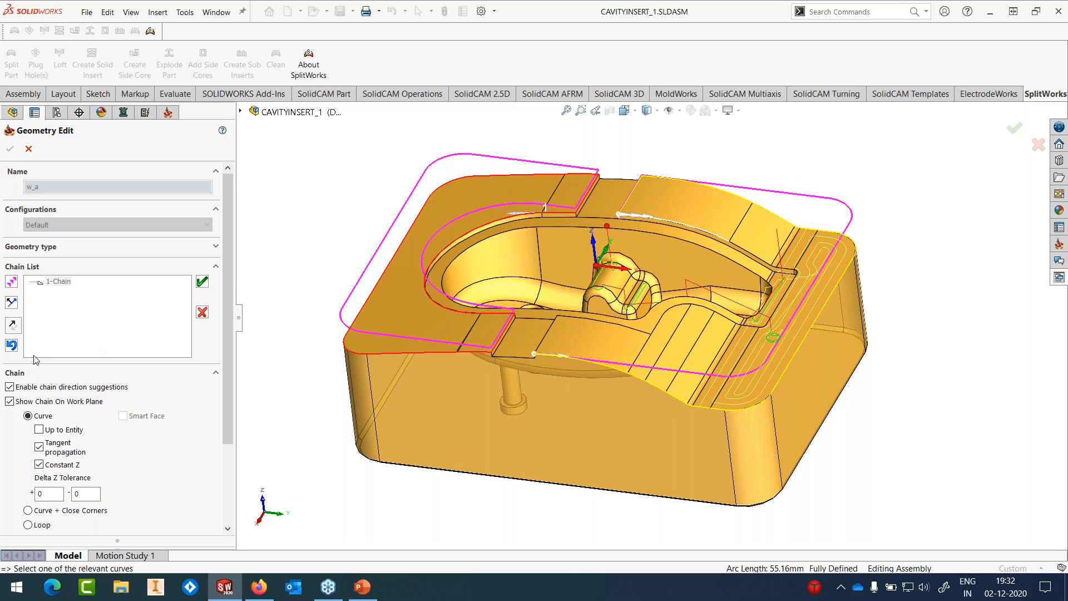
click(12, 346)
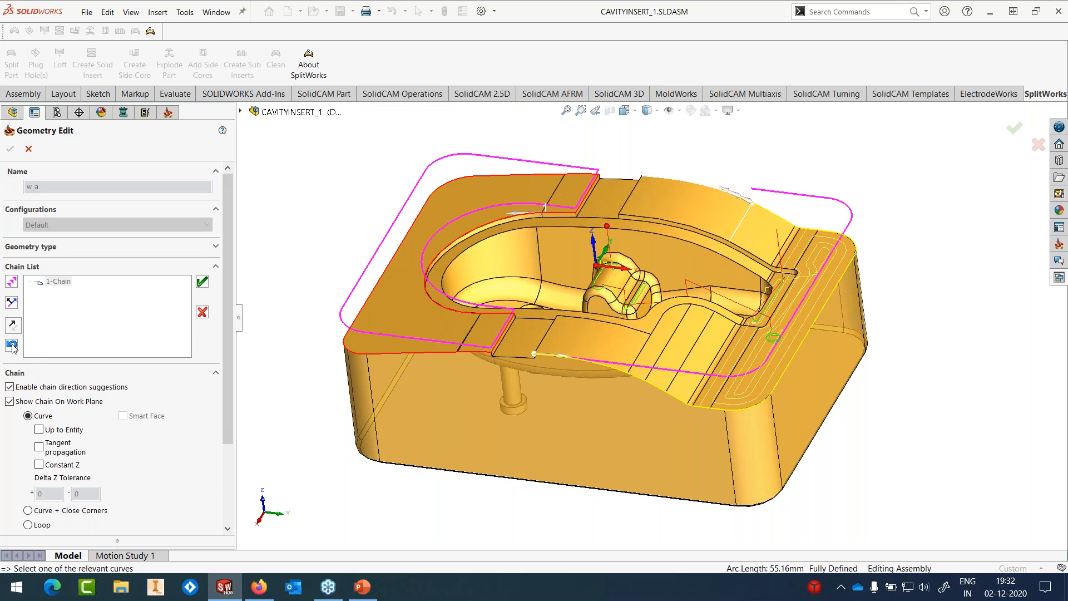
click(12, 345)
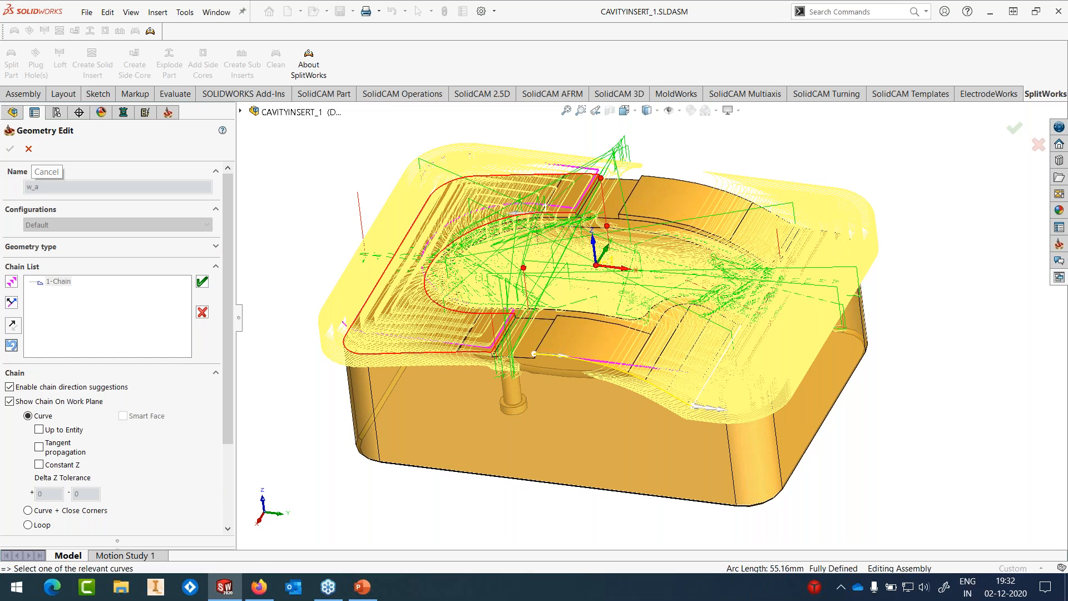
click(27, 149)
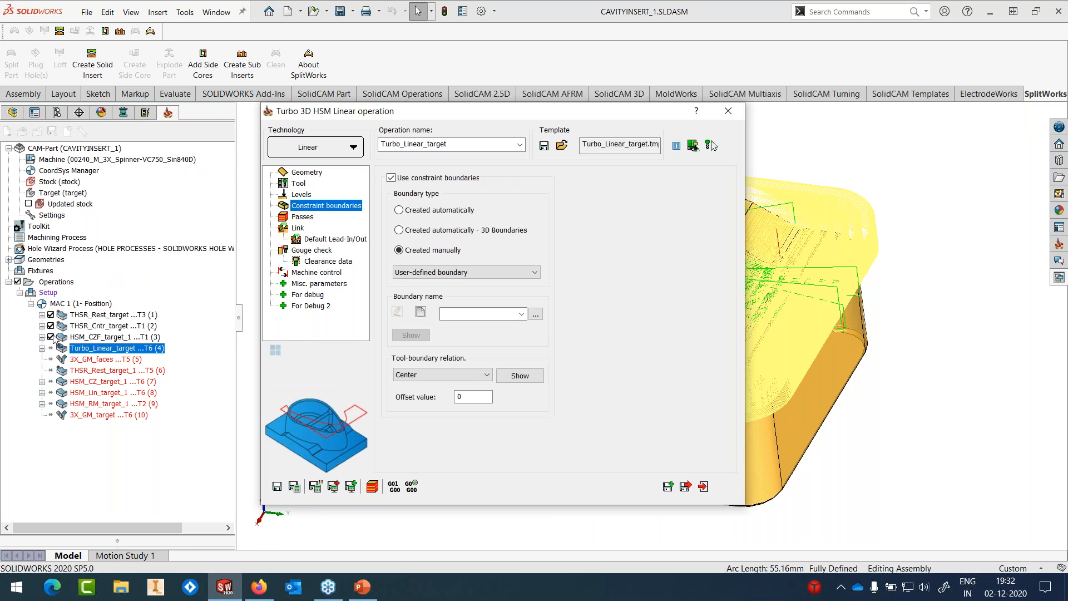
Step: Hide all operation toolpaths and start a new user-defined boundary with a closed chain around the flat top face beside the cavity's rounded end
click(17, 282)
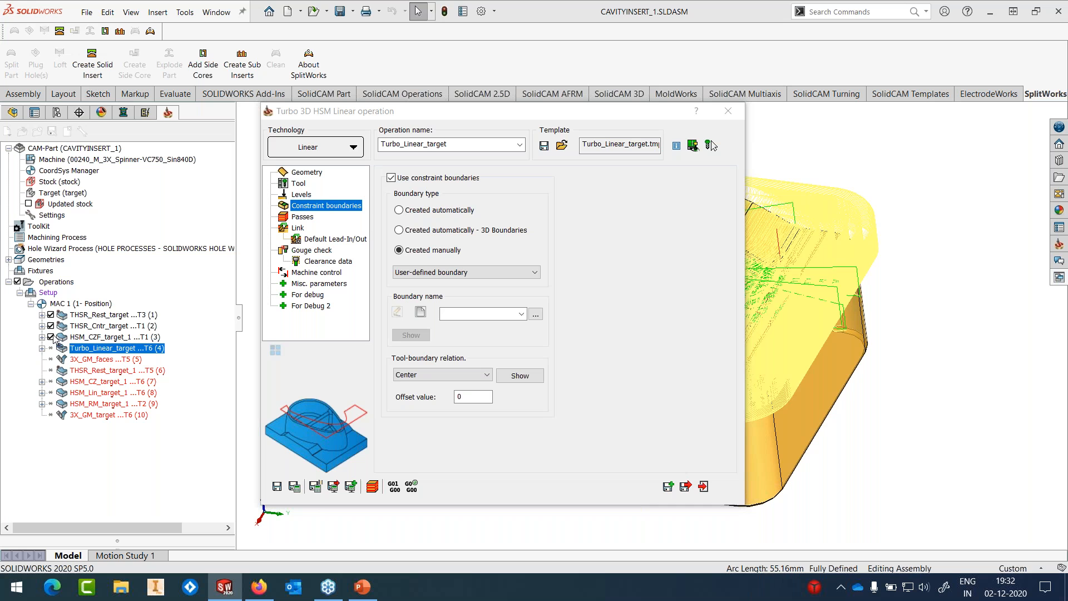
click(421, 312)
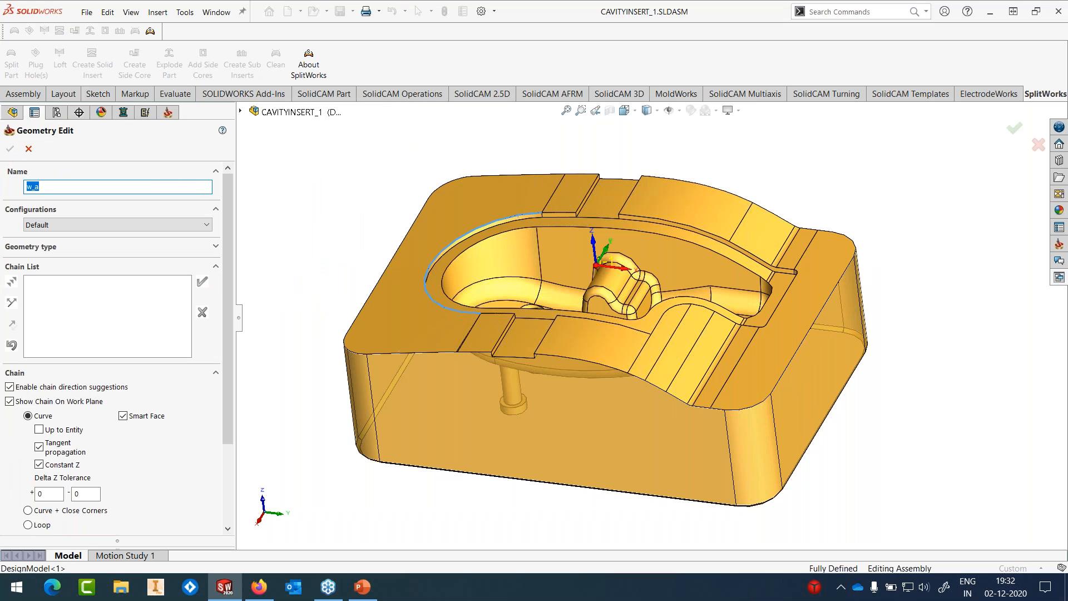
click(426, 281)
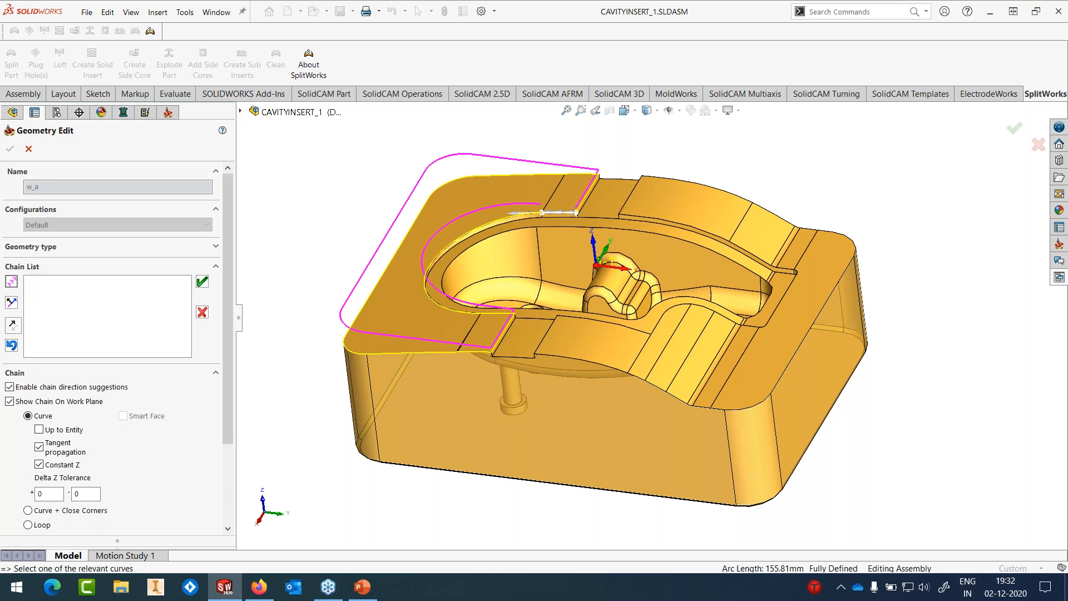
click(454, 151)
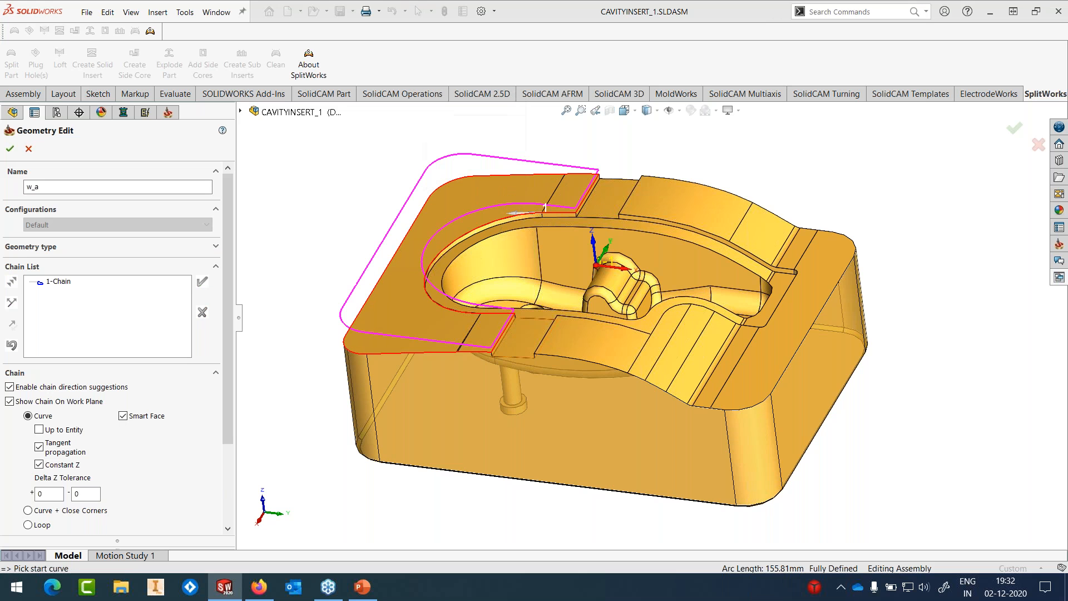
Step: Start a second chain along the front curved top face's outer edge and remove the automatically added segments beyond its slope
click(546, 354)
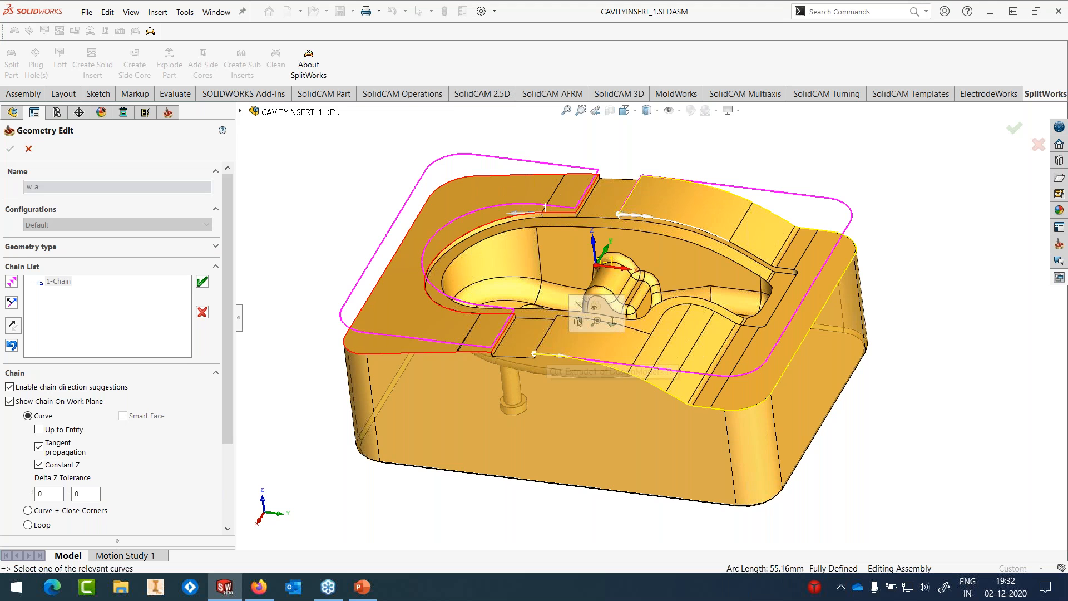
click(13, 345)
click(12, 346)
click(12, 346)
click(12, 346)
click(12, 345)
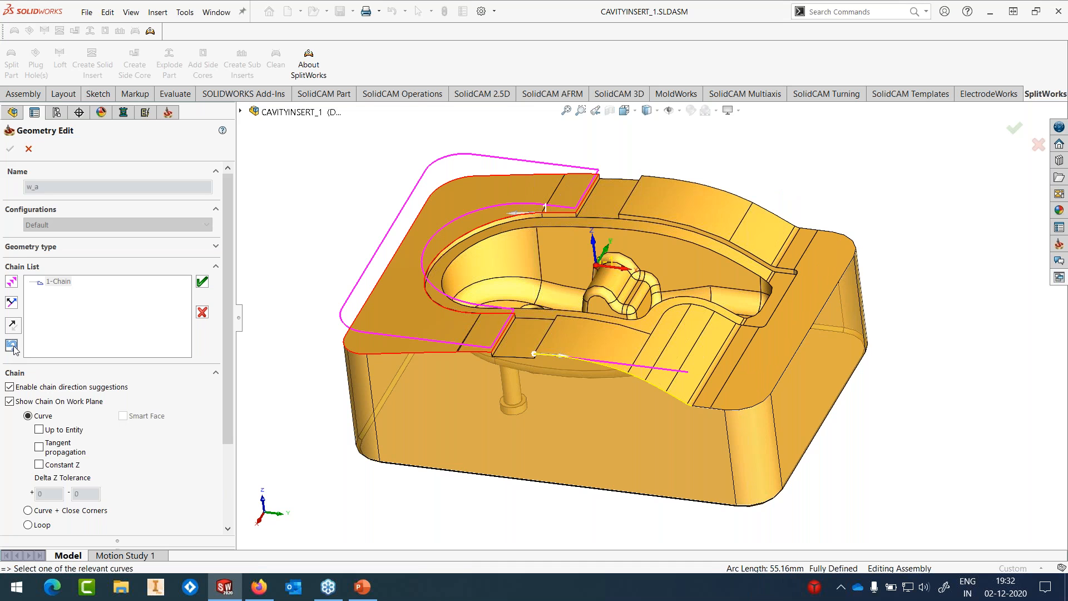
Step: Complete the second chain around the front curved top face, following the cross edge and the cavity-side edges, and accept it
click(708, 387)
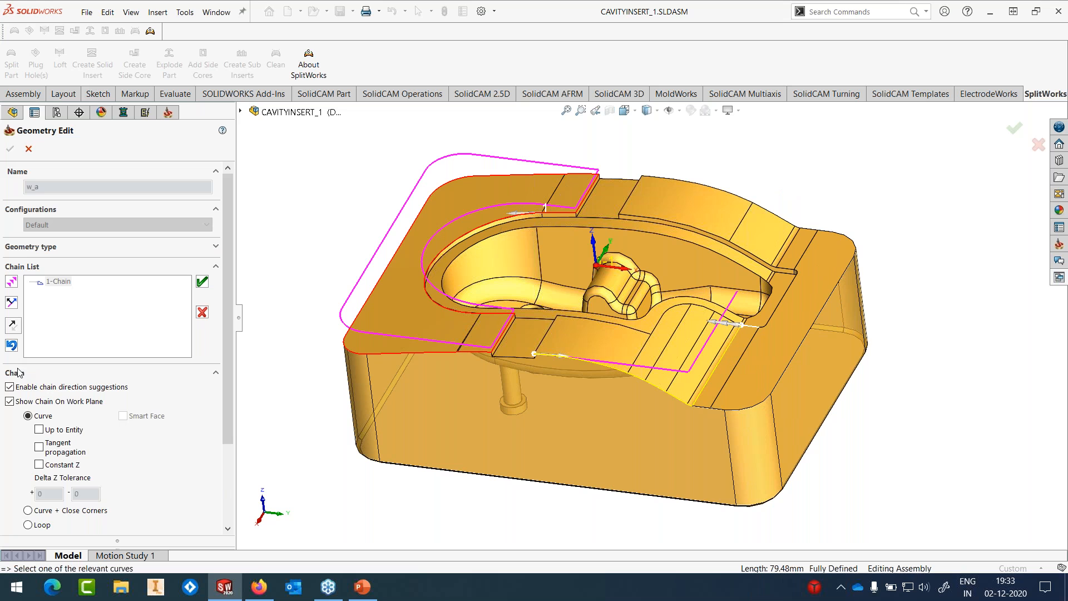
click(9, 281)
click(9, 281)
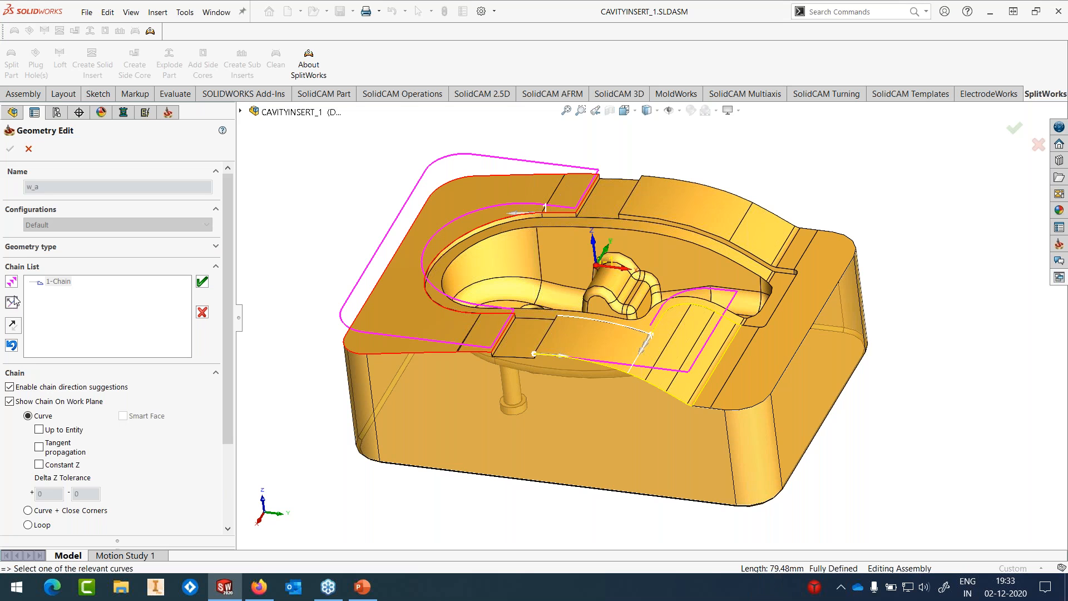
click(13, 283)
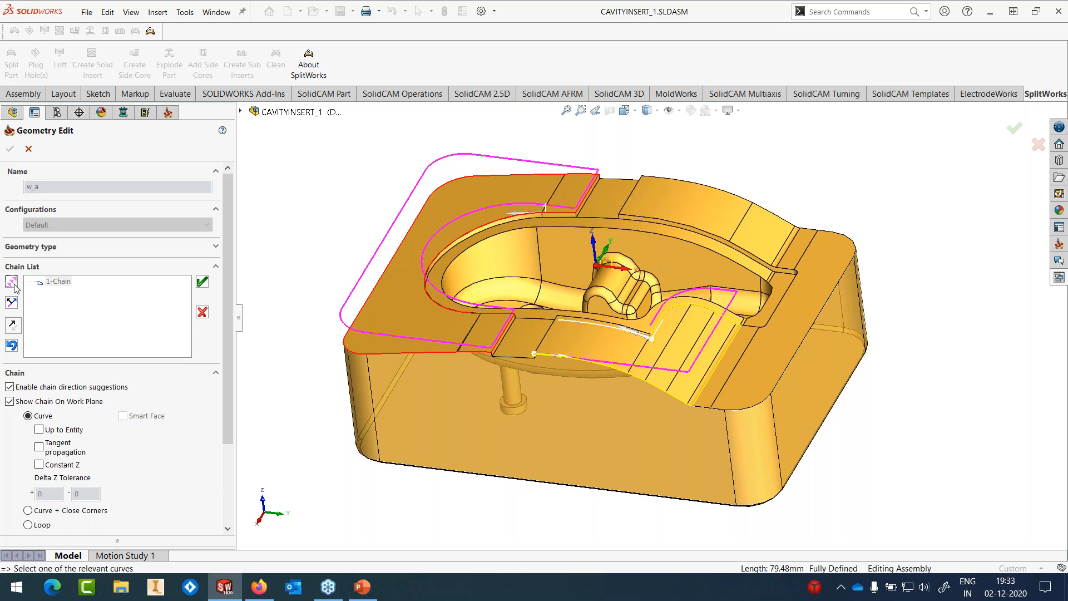
click(10, 346)
click(618, 327)
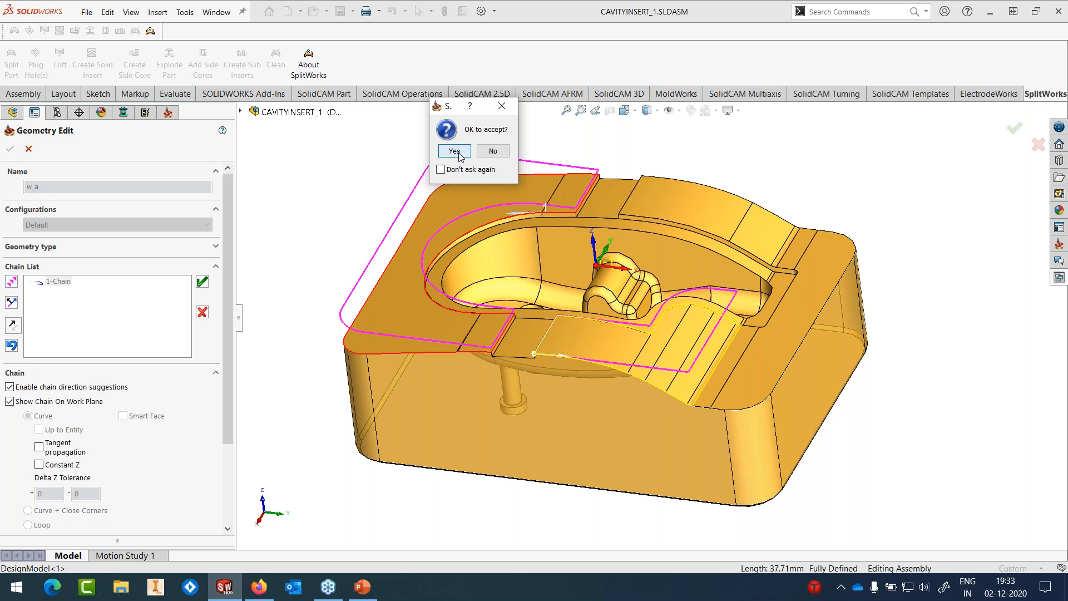
click(454, 151)
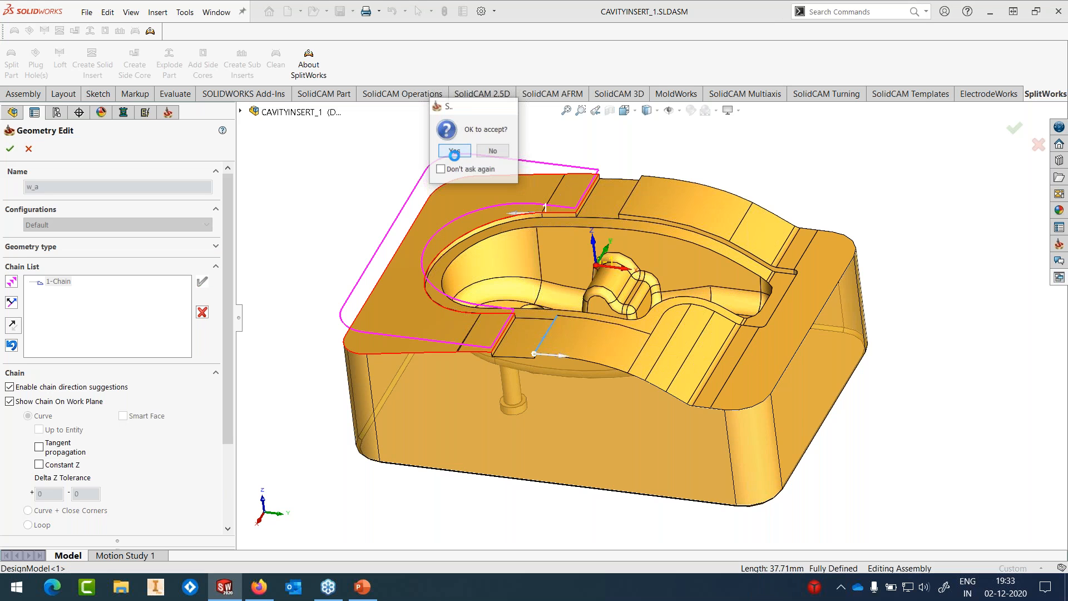
Step: Add a third closed chain around the rear curved top face and its end fillet, and accept the boundary geometry w_a
click(676, 179)
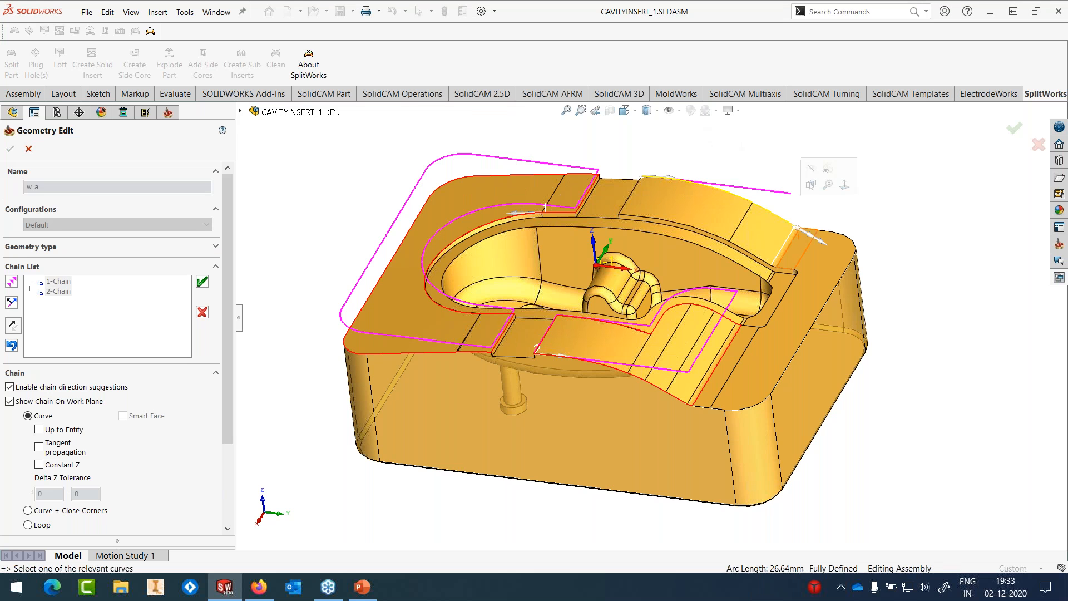
scroll(708, 239, down, 5)
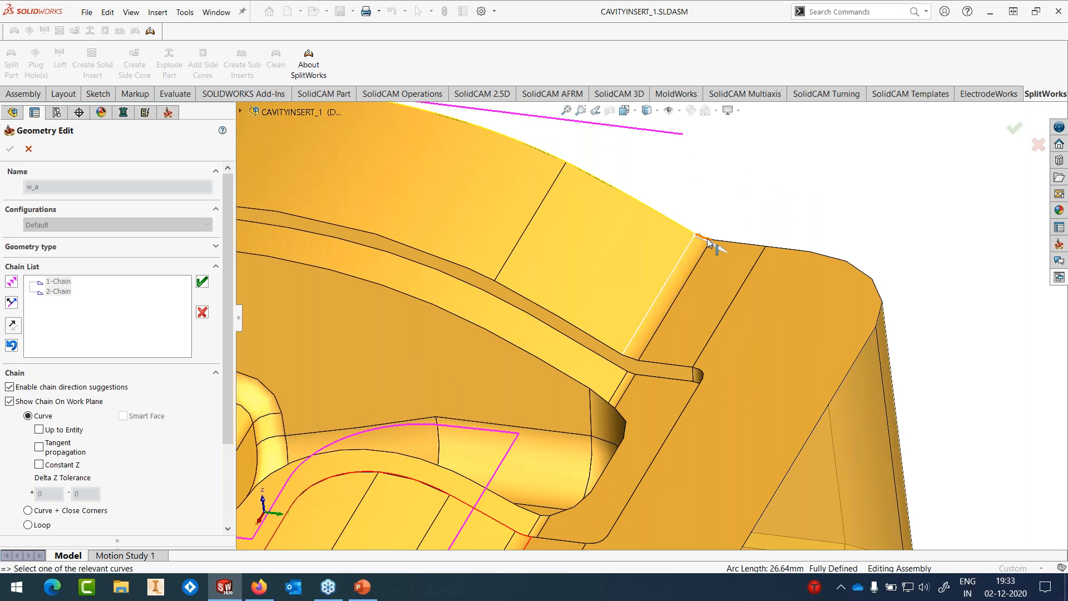
click(708, 239)
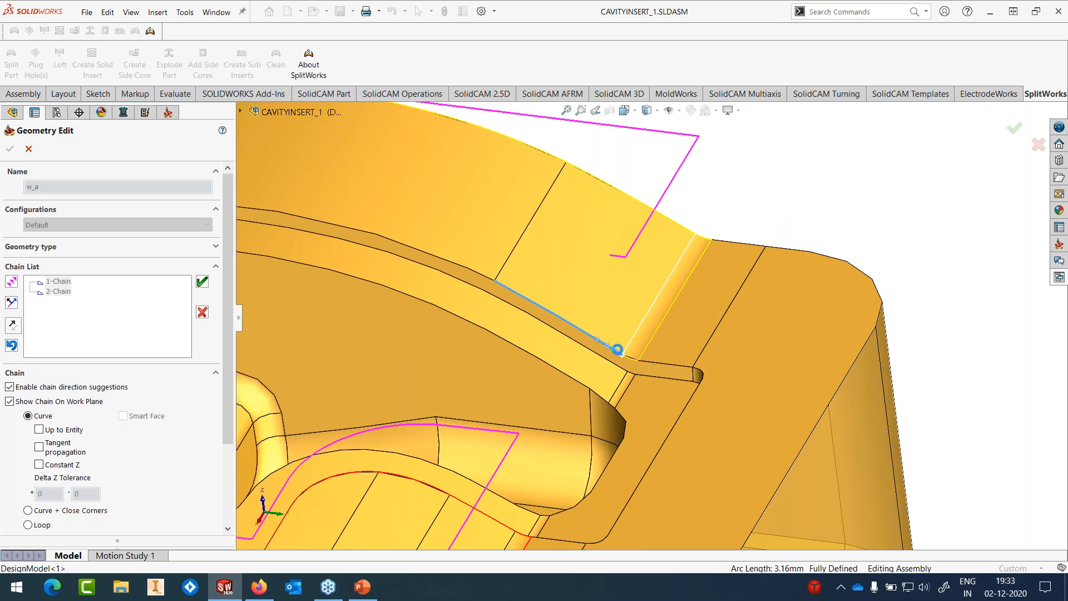
click(468, 268)
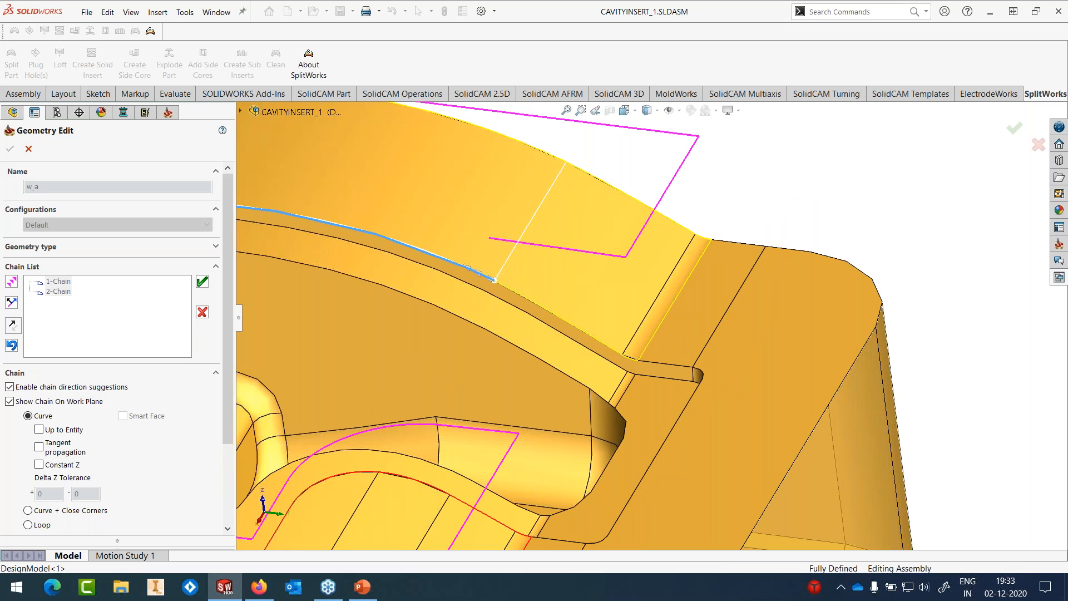
scroll(650, 317, up, 4)
scroll(522, 265, up, 4)
click(523, 265)
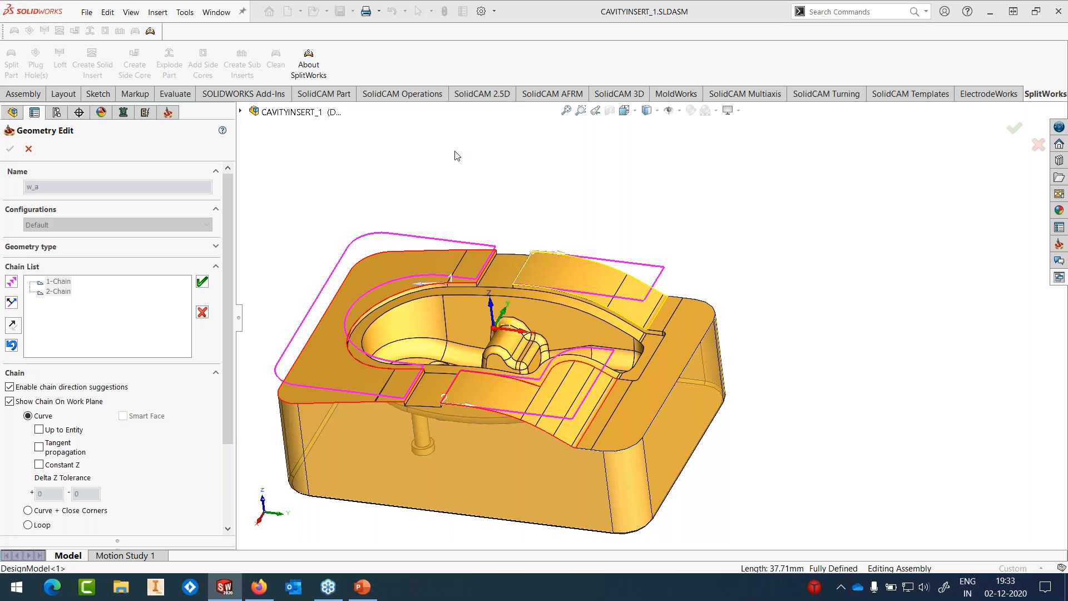
click(455, 151)
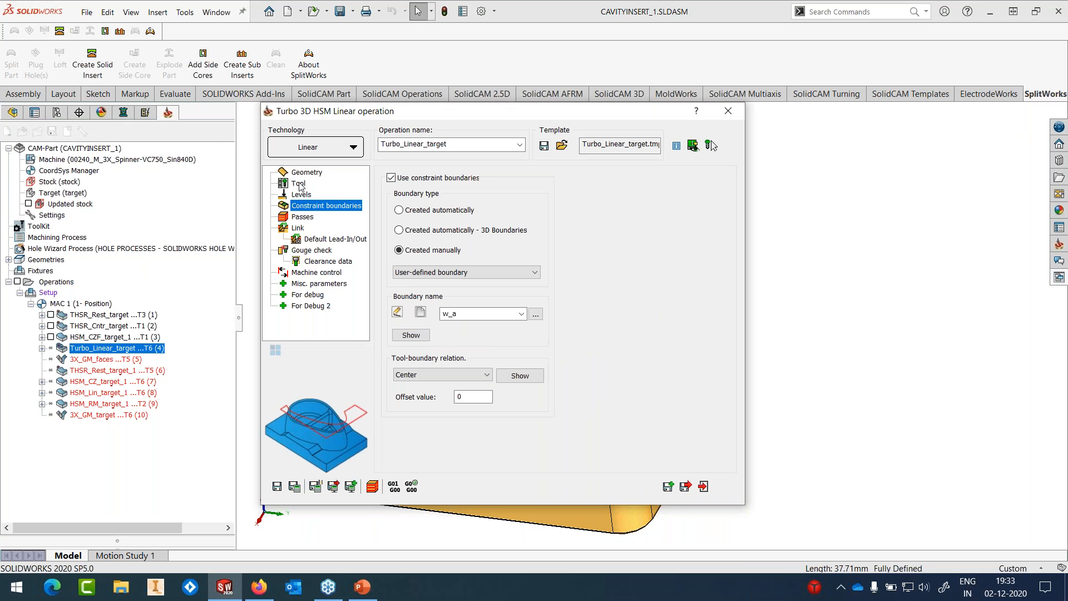
Step: Review the operation's tool, levels, constraint boundary, passes and geometry settings, and save and close Turbo_Linear_target
click(298, 183)
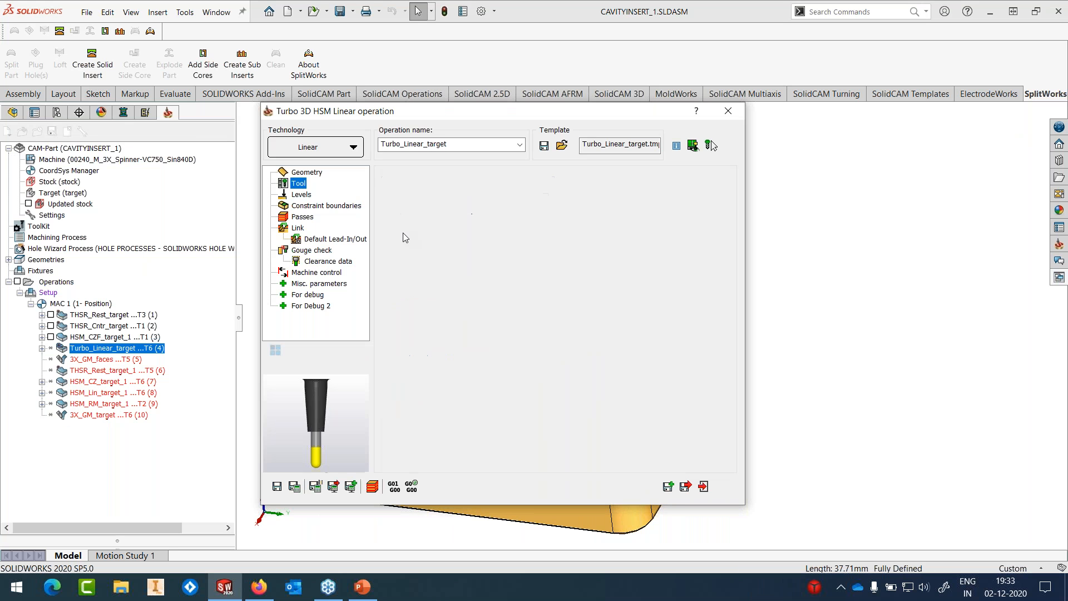
click(301, 196)
click(326, 205)
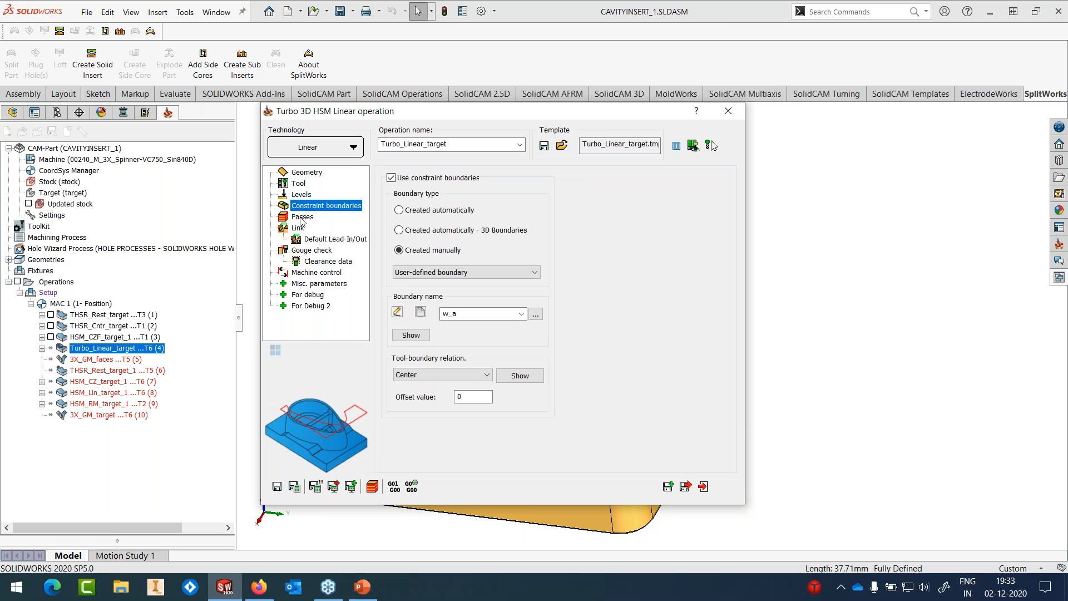
click(302, 216)
double_click(522, 210)
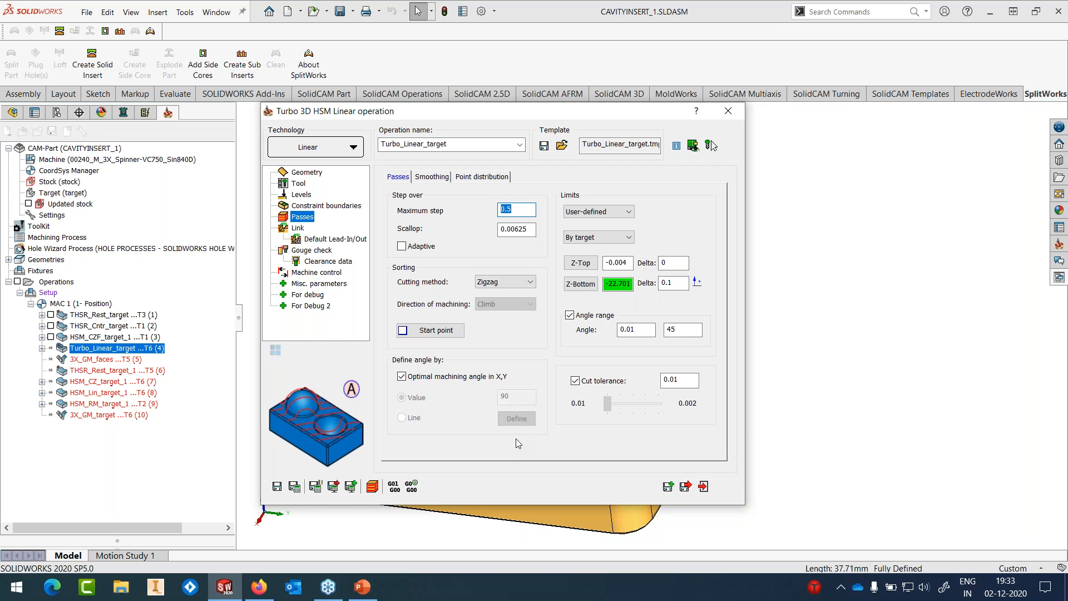
click(277, 487)
key(Return)
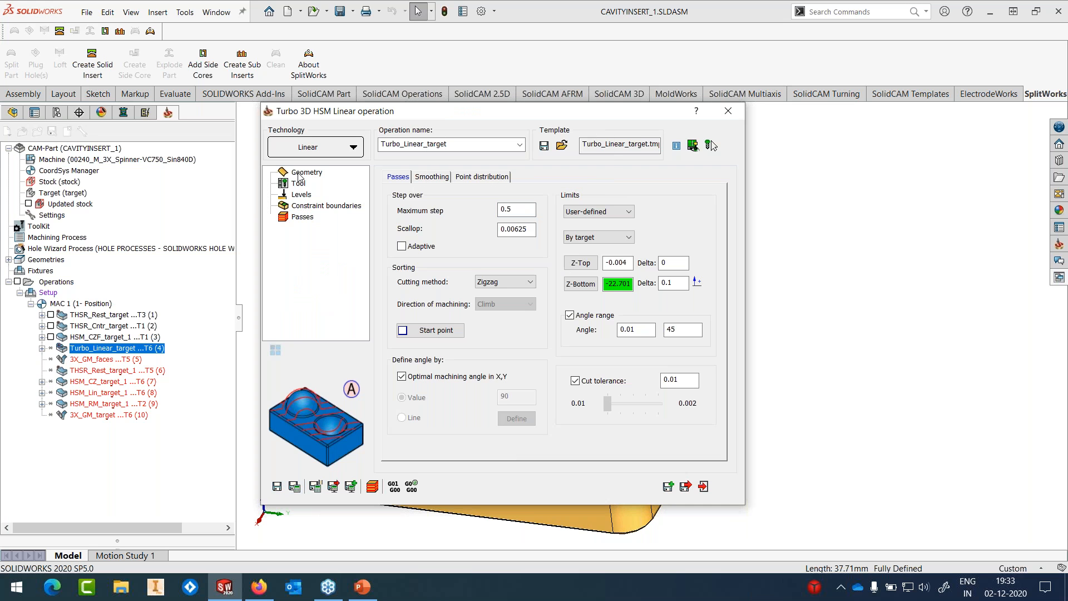
click(301, 174)
click(277, 487)
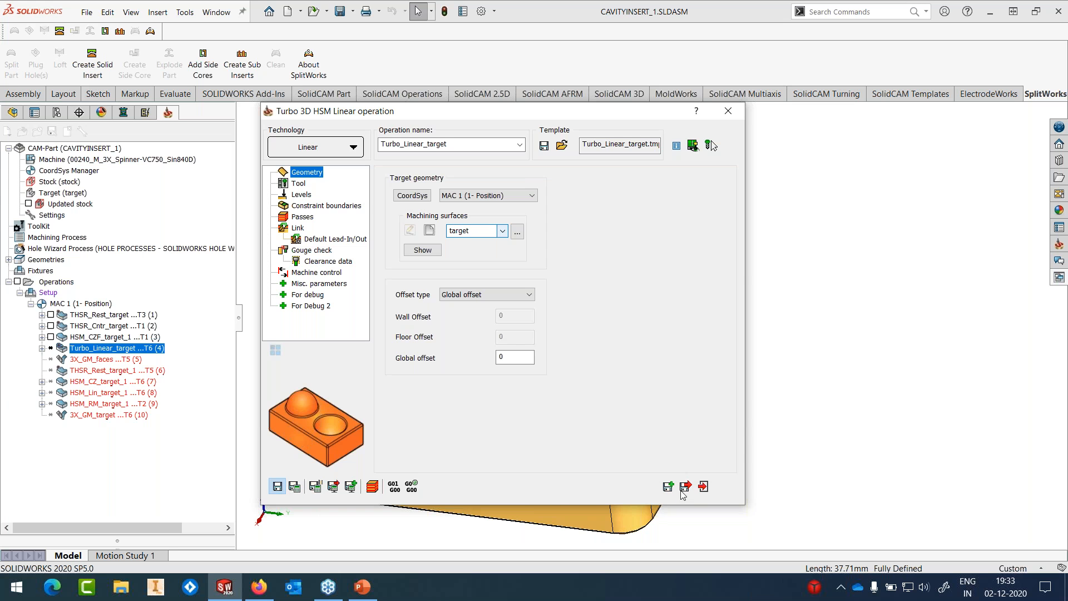
click(686, 486)
Step: Calculate the Turbo_Linear_target toolpath, inspect it on the top faces, and hide it to highlight the rim face around the cavity
right_click(133, 349)
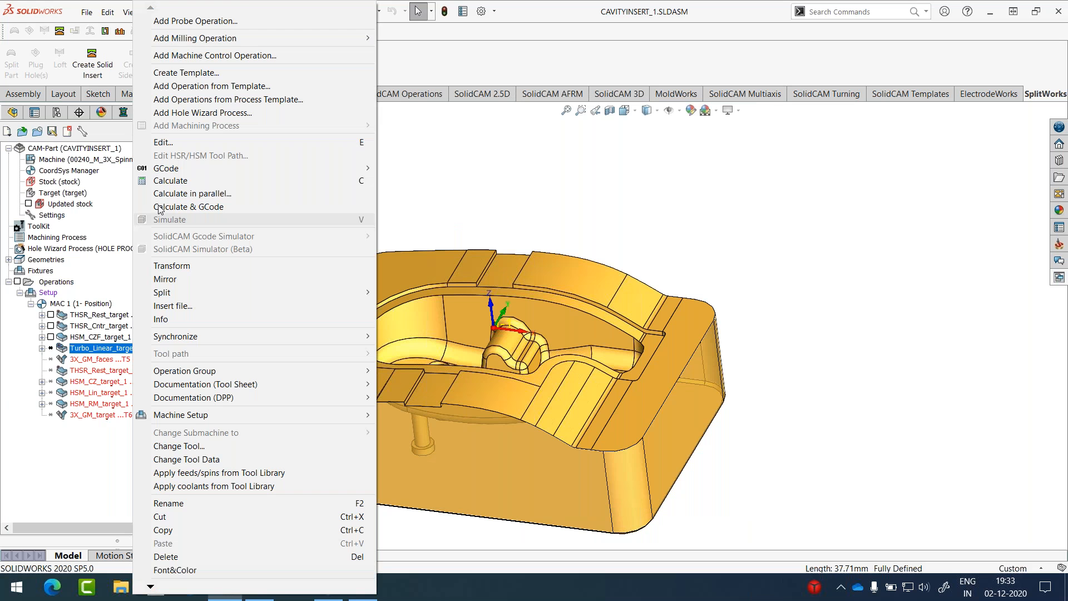
click(189, 220)
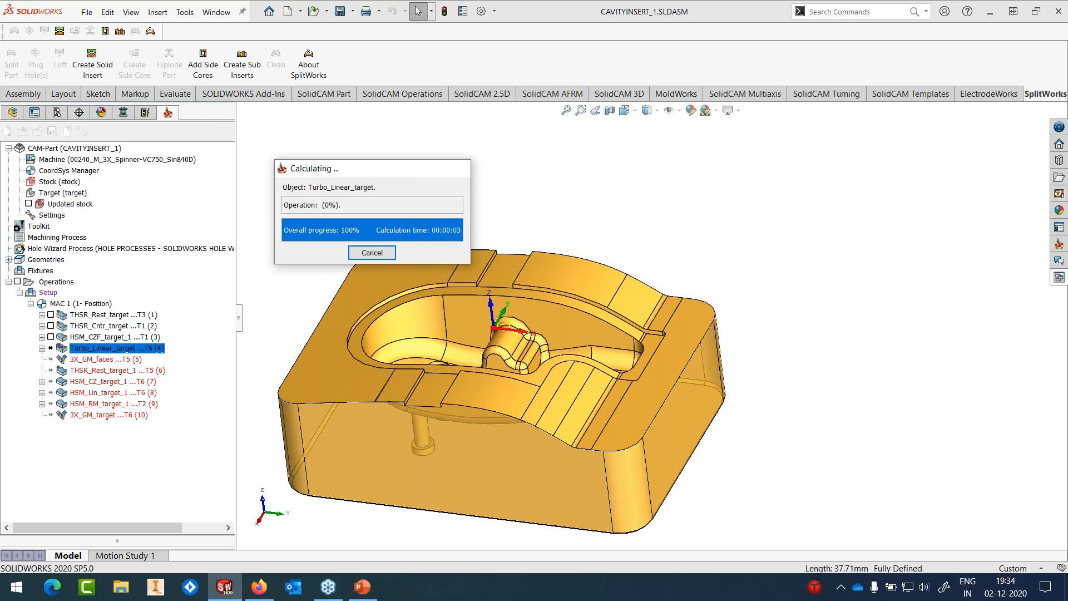
middle_drag(573, 249, 534, 311)
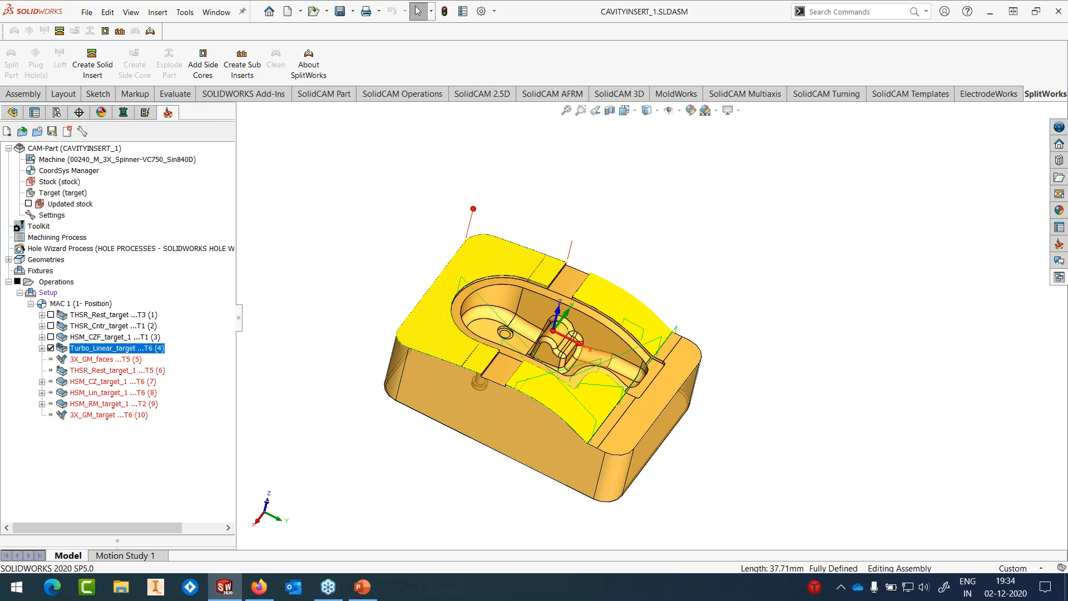
scroll(576, 375, down, 5)
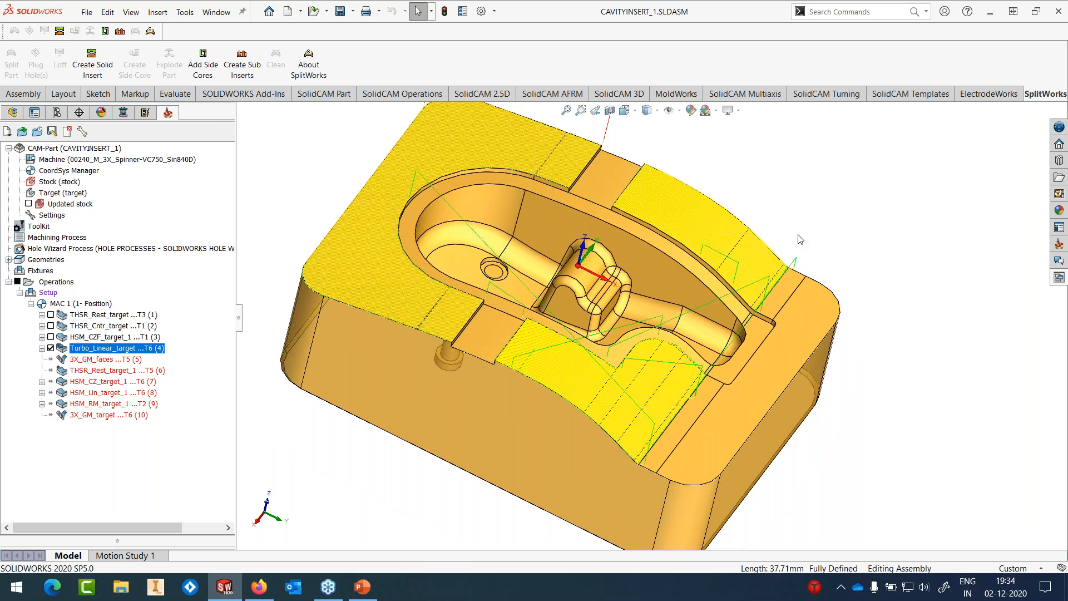
click(51, 348)
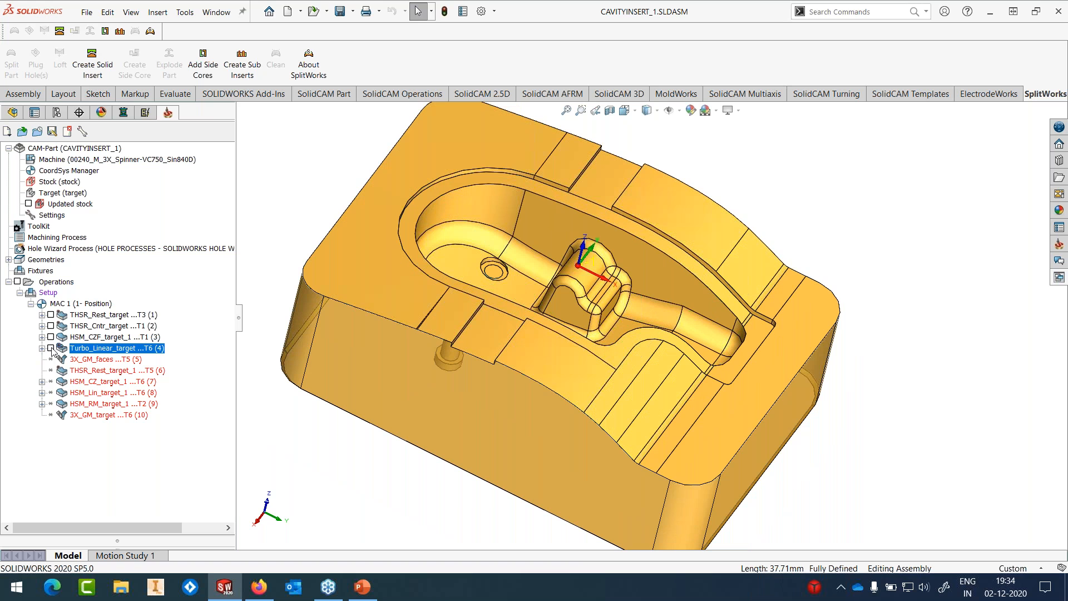
click(553, 196)
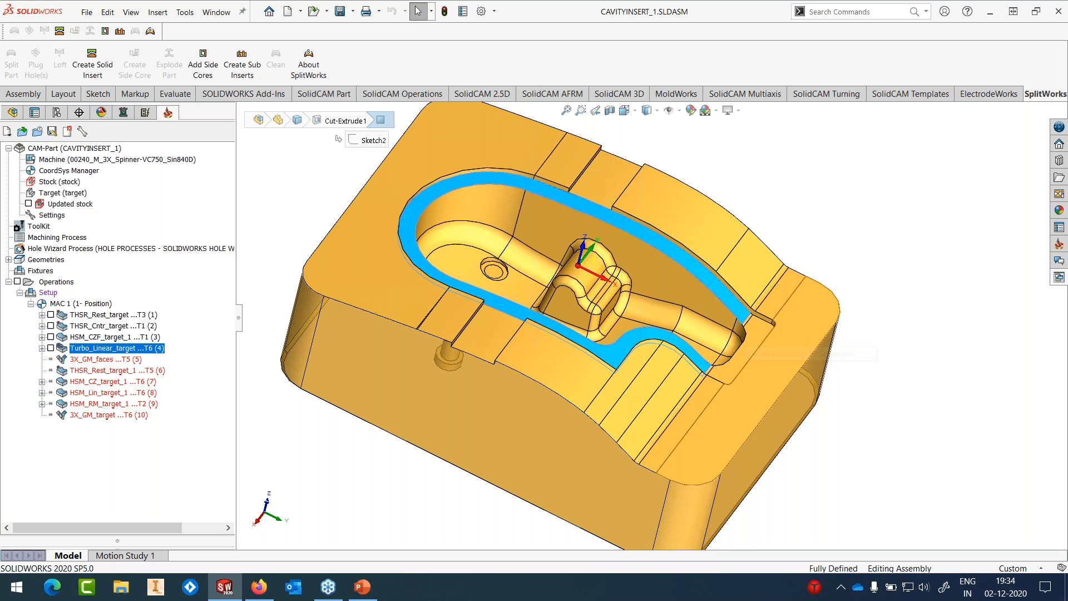
Step: Open the 3X_GM_faces operation for editing and start a new machining surfaces geometry with the rim face around the cavity
click(97, 360)
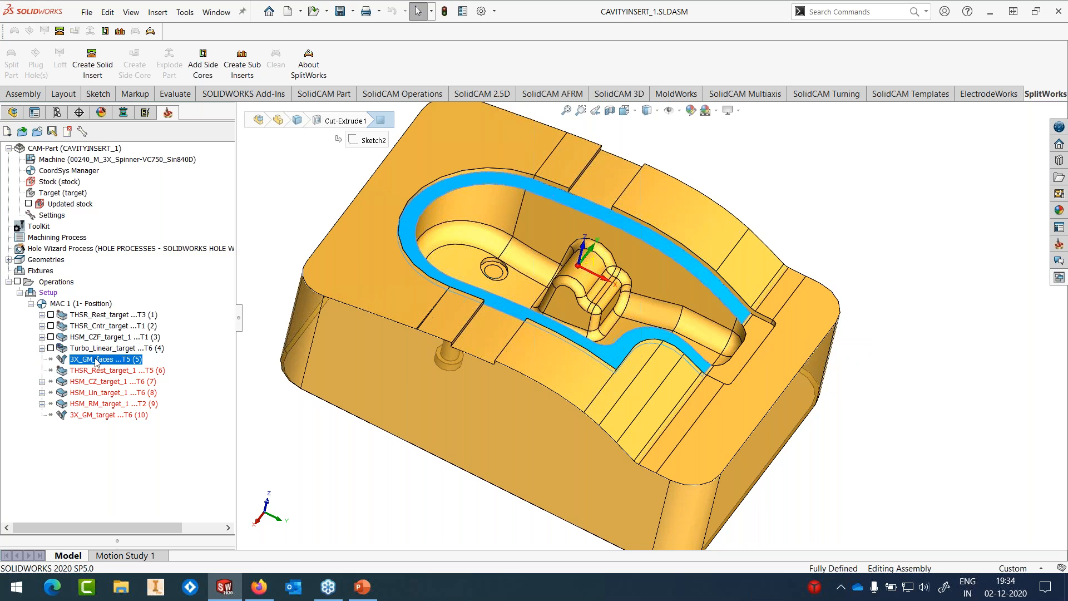
right_click(95, 360)
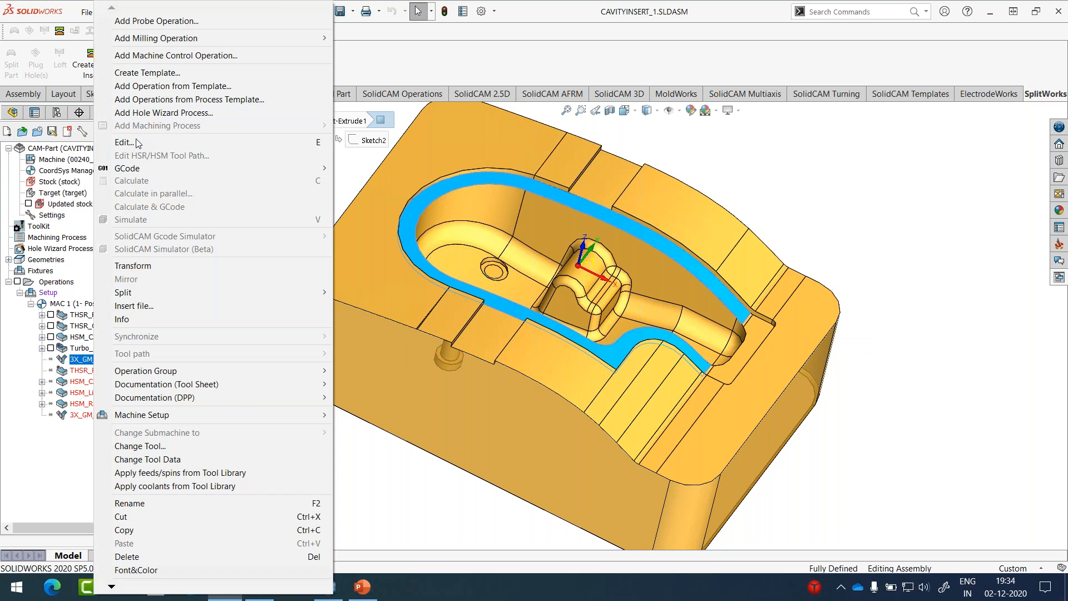
click(135, 143)
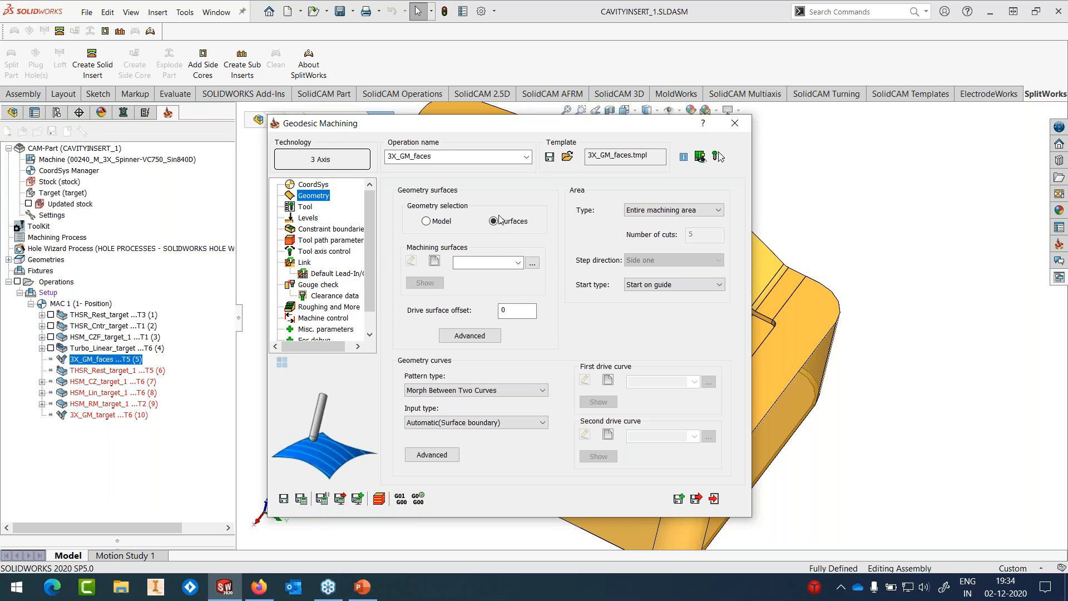
click(435, 261)
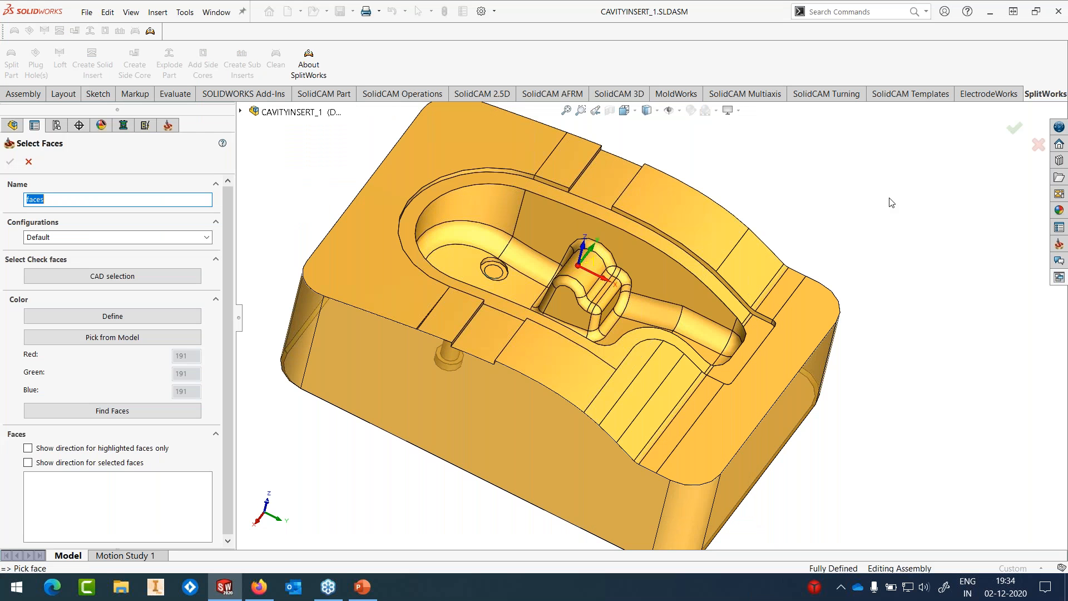
click(630, 243)
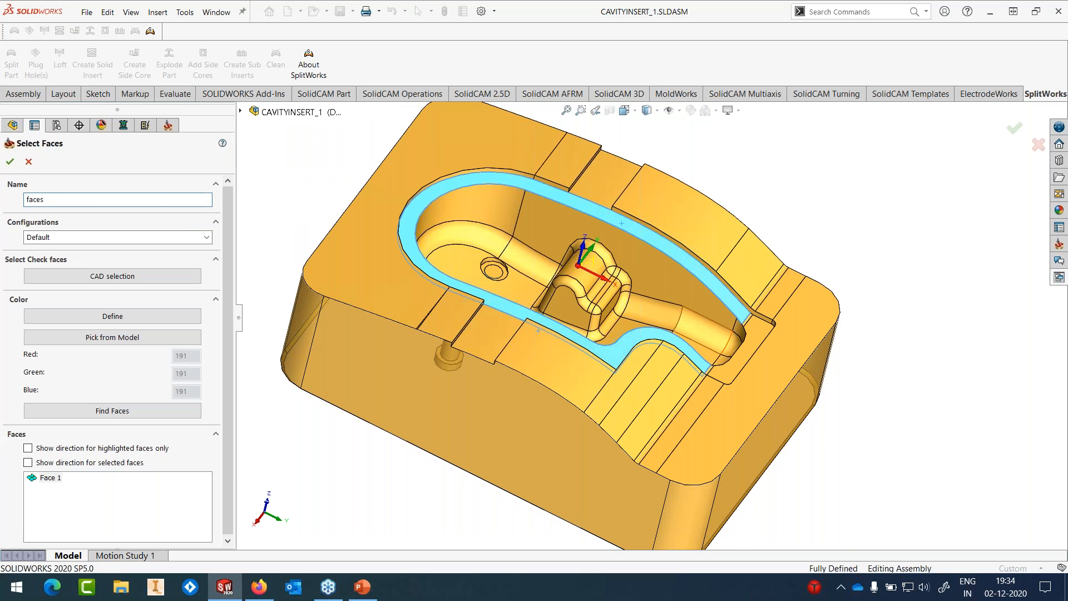
Step: Add the flat end face and the two narrow strip faces joining it to the rim, and accept the faces geometry
scroll(740, 353, down, 3)
scroll(740, 353, down, 3)
click(623, 380)
click(643, 386)
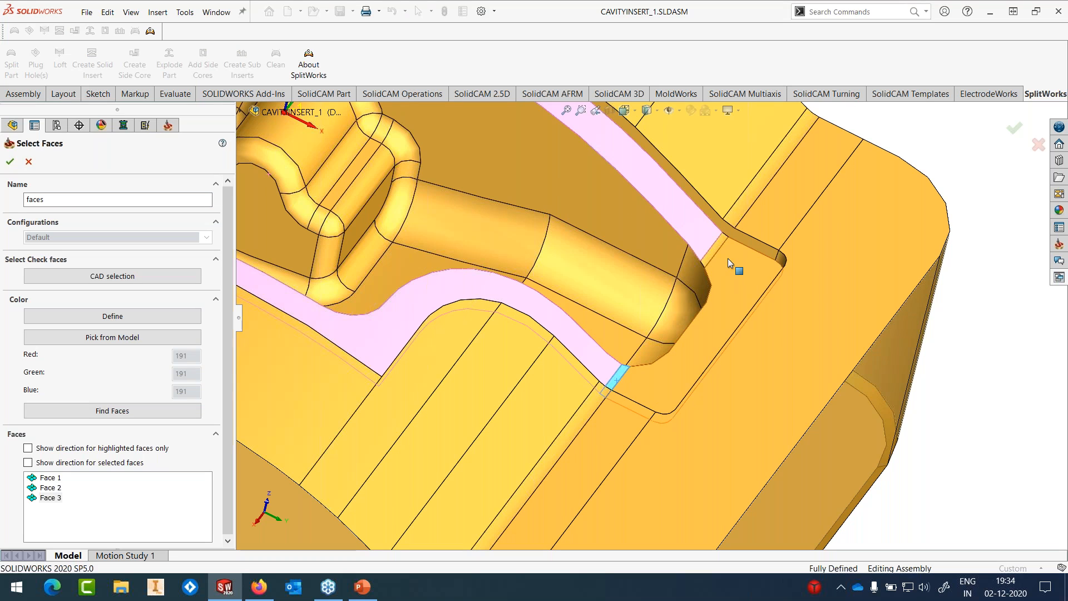
click(726, 262)
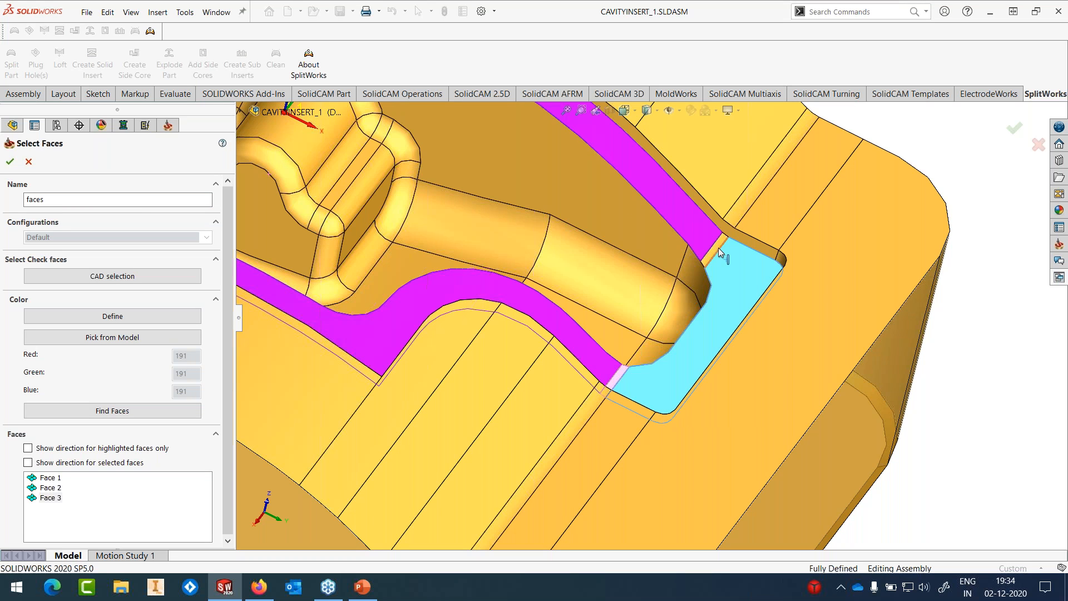
click(717, 251)
key(f)
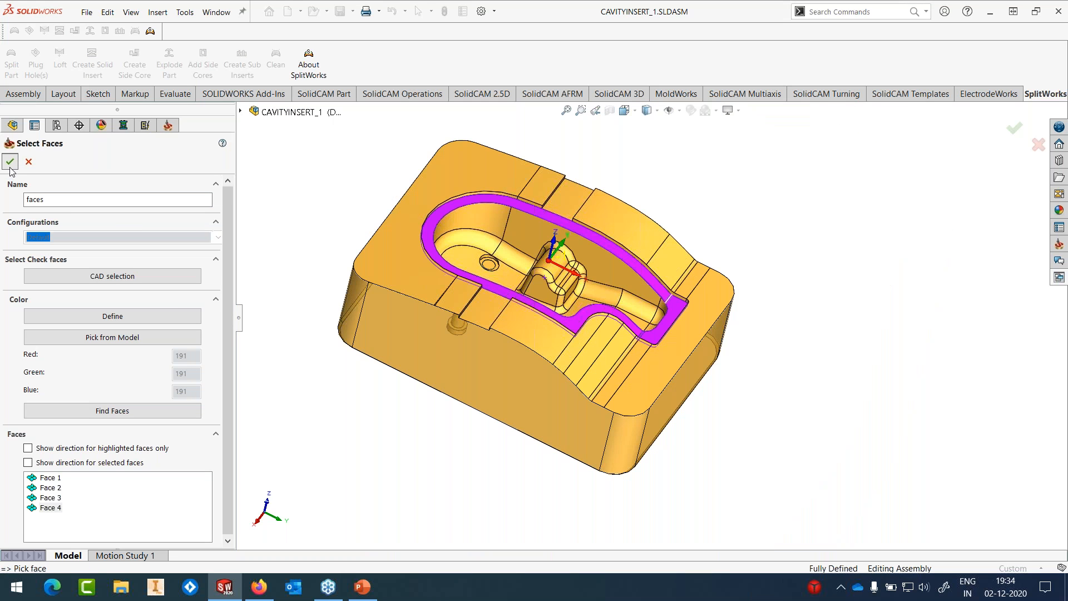
click(10, 162)
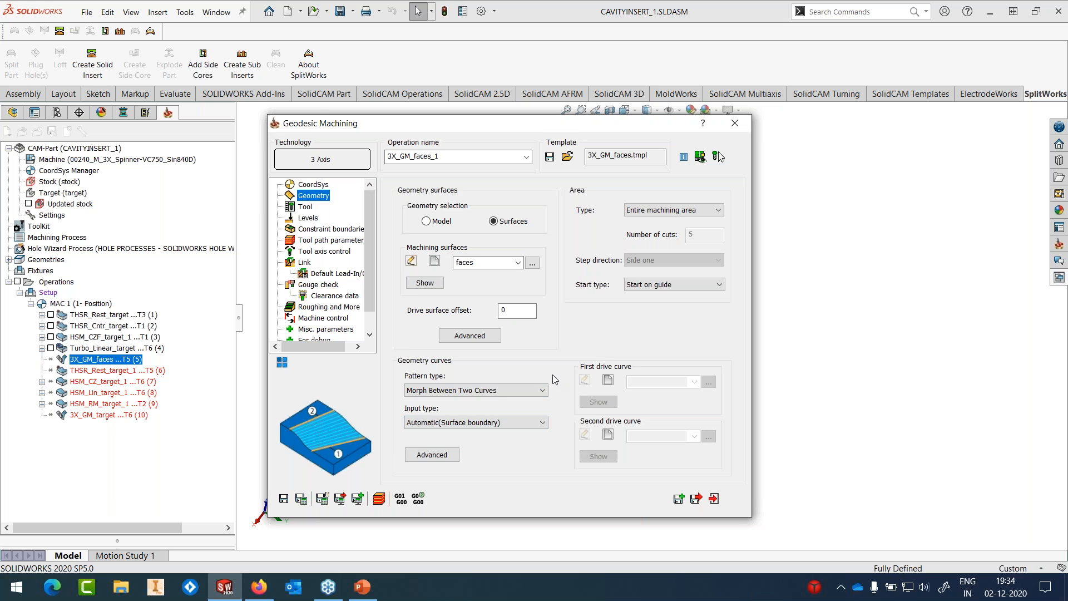
Step: Define a manual constraint boundary w_a1 from the closed outer edge chain of the rim and accept it
click(328, 229)
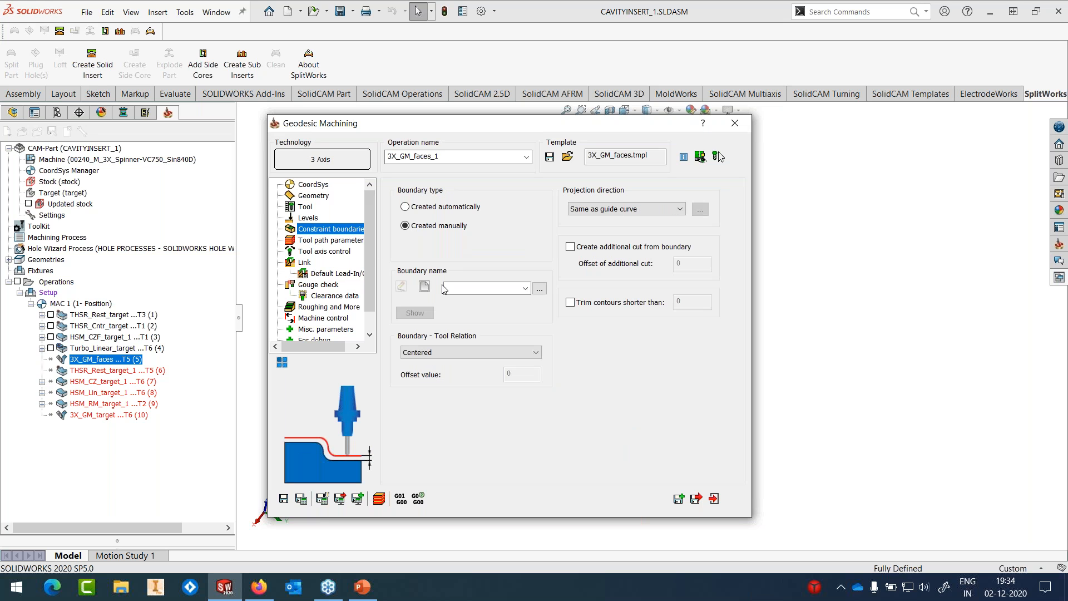
click(424, 286)
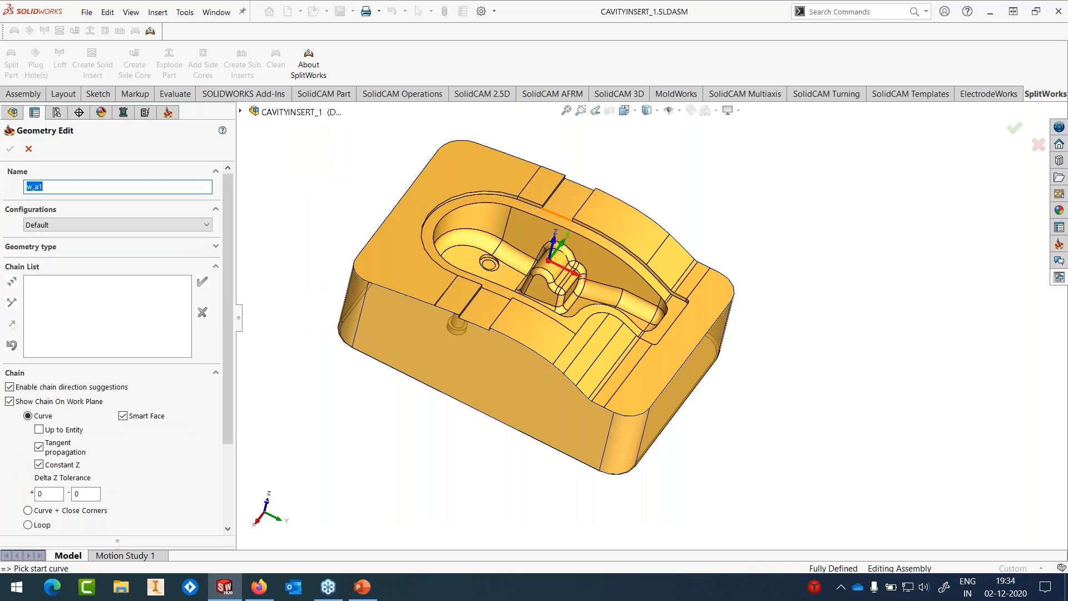
click(553, 225)
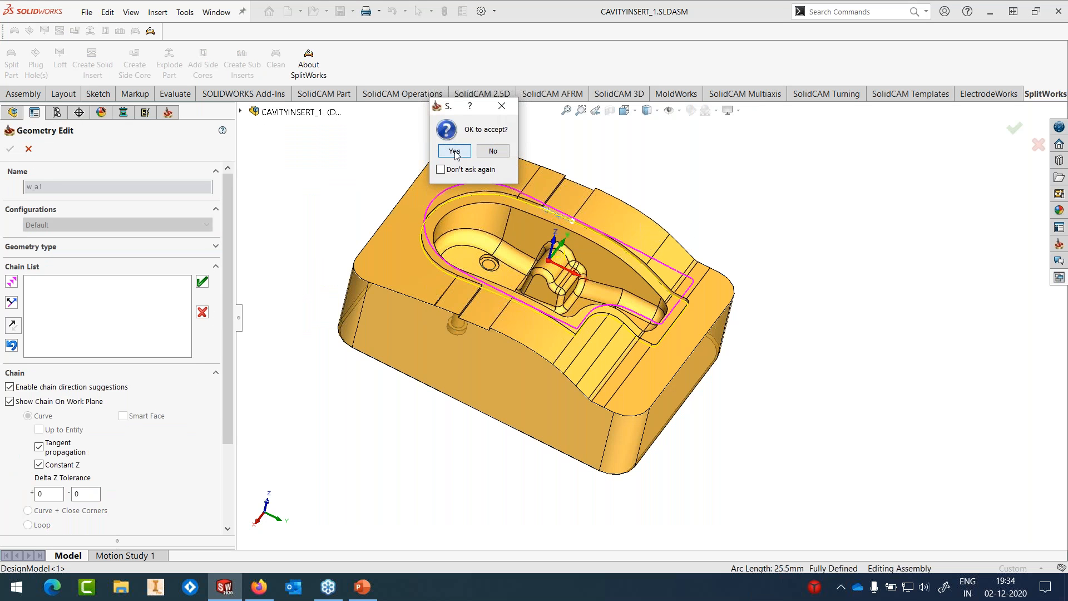
click(454, 151)
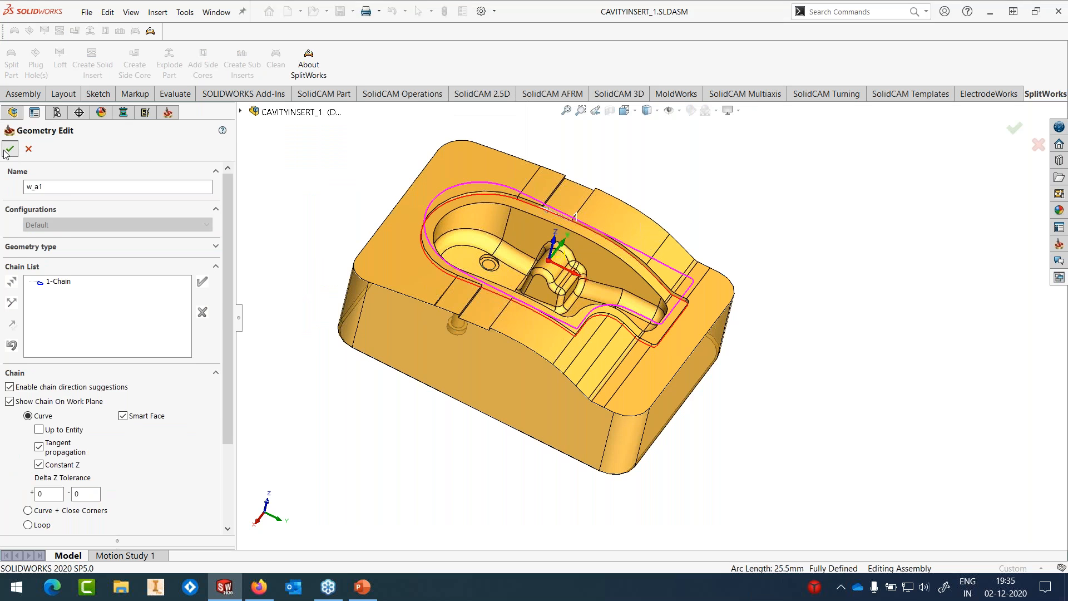
click(8, 149)
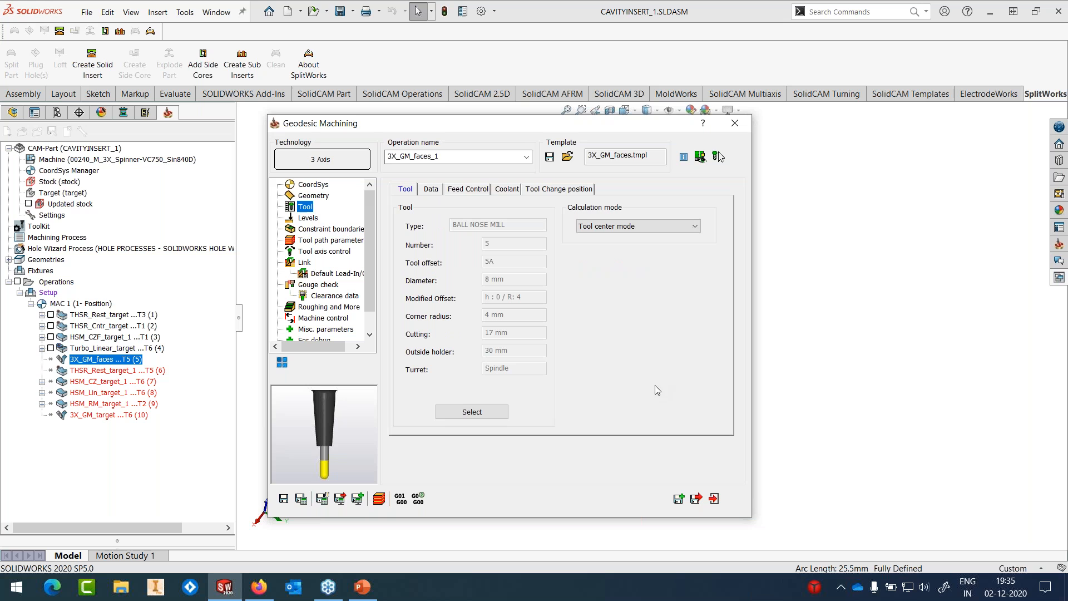
Step: Save and close the geodesic machining operation on the rim faces and calculate its toolpath
click(285, 498)
click(735, 123)
right_click(109, 360)
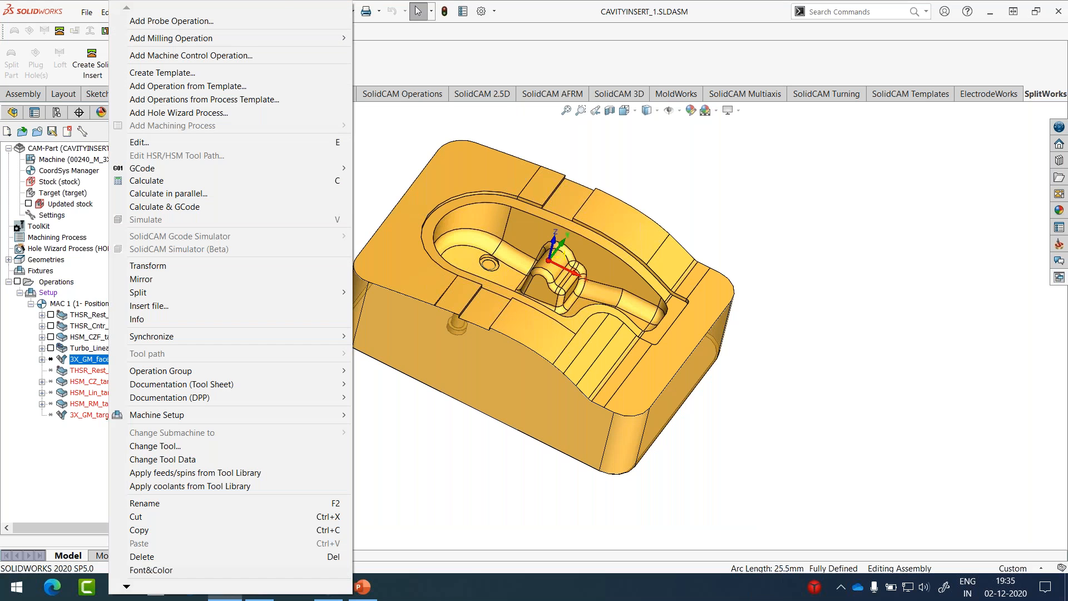
key(c)
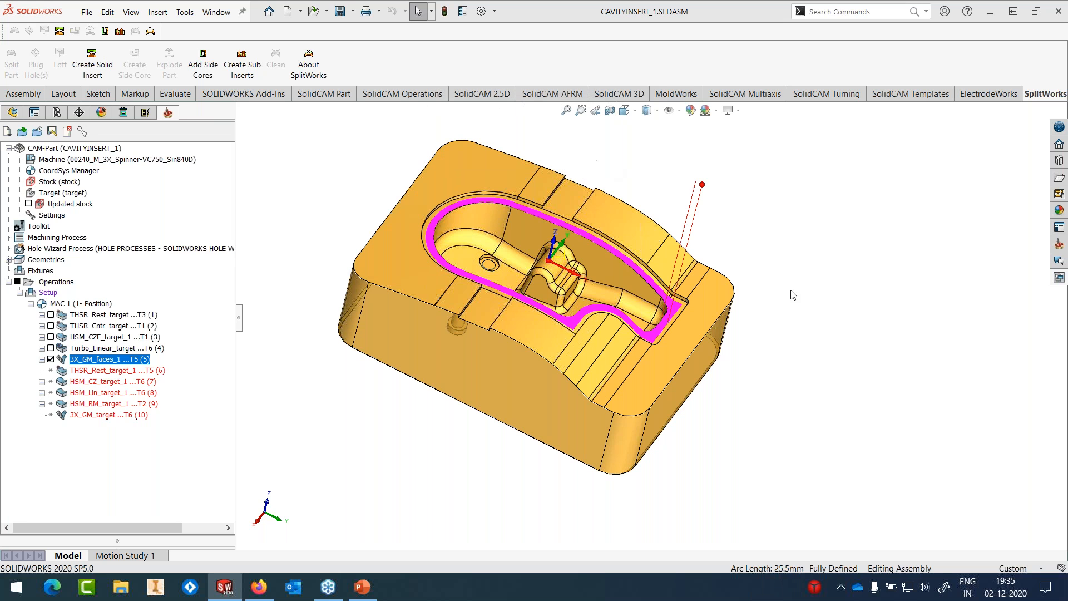
Step: Inspect the geodesic toolpath around the rim and at the cavity's end corner, and hide it
scroll(690, 380, down, 10)
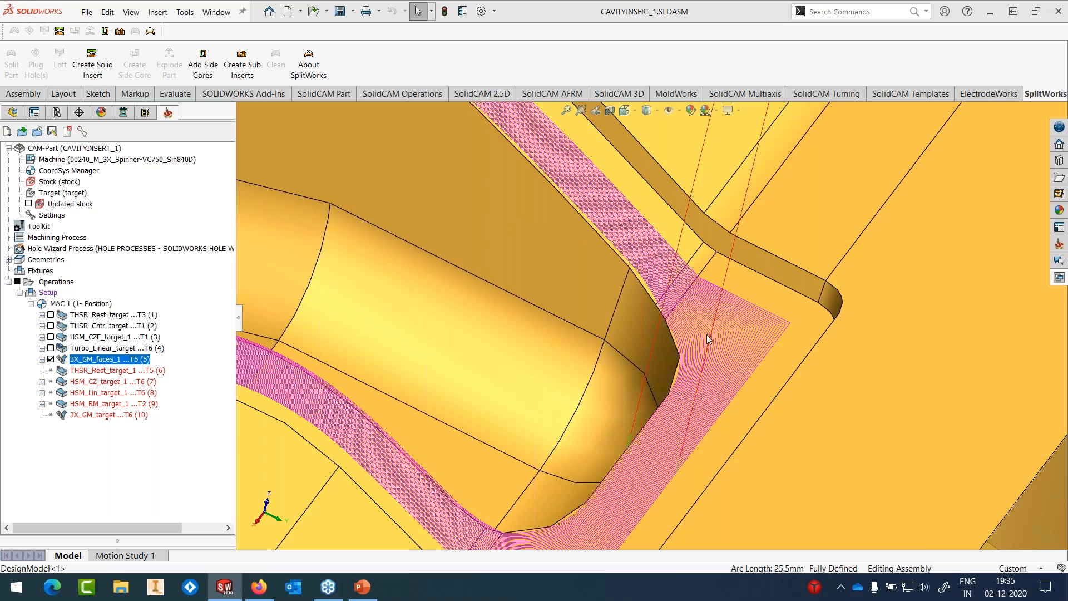
scroll(689, 380, up, 10)
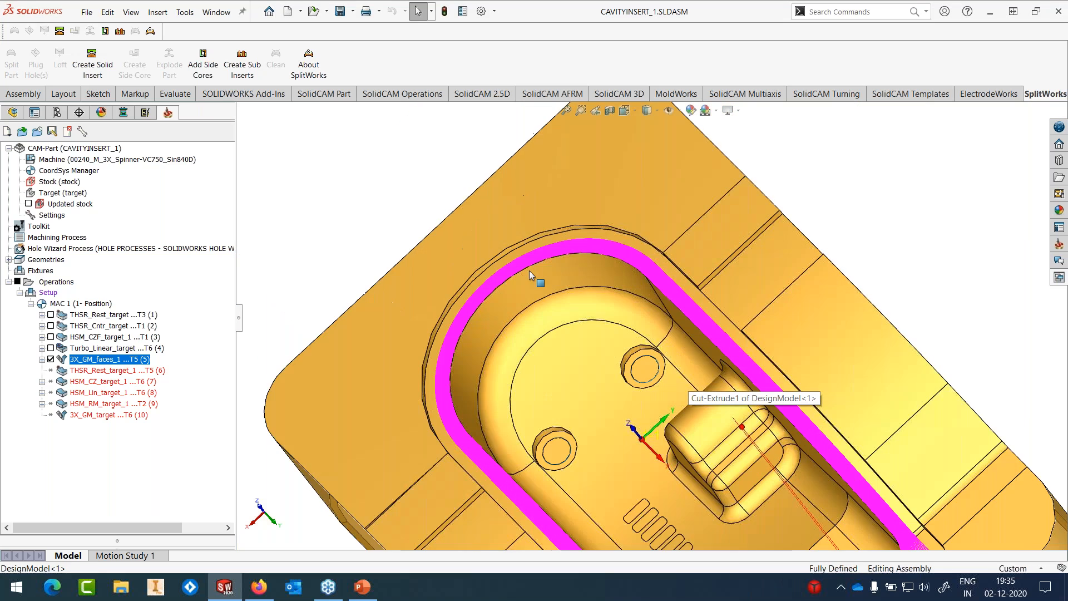
scroll(529, 272, down, 4)
middle_drag(529, 272, 584, 272)
scroll(584, 272, up, 4)
scroll(573, 262, up, 3)
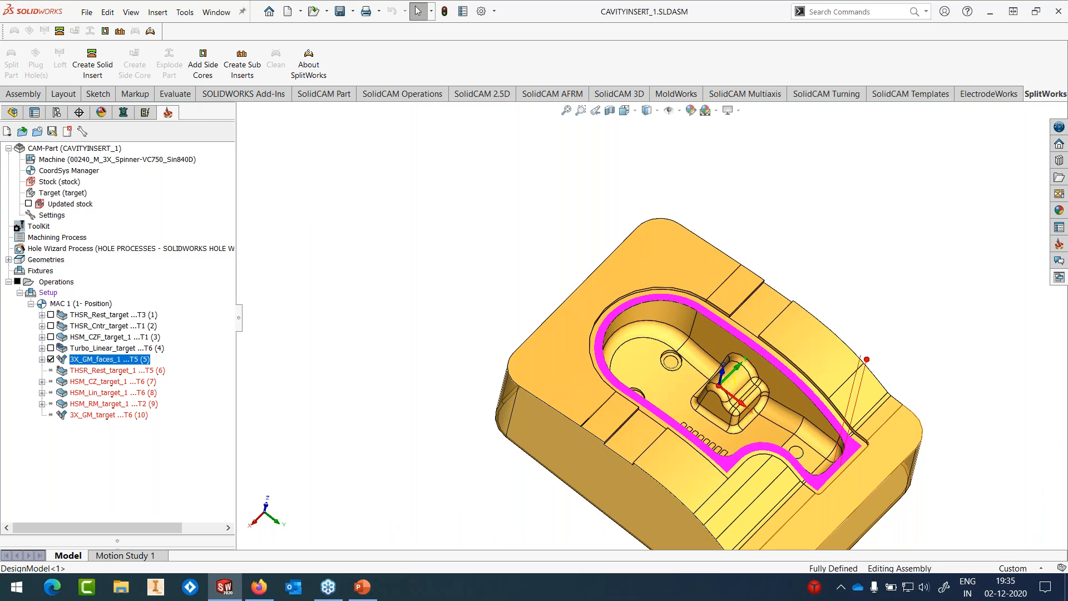
scroll(875, 486, down, 3)
click(50, 359)
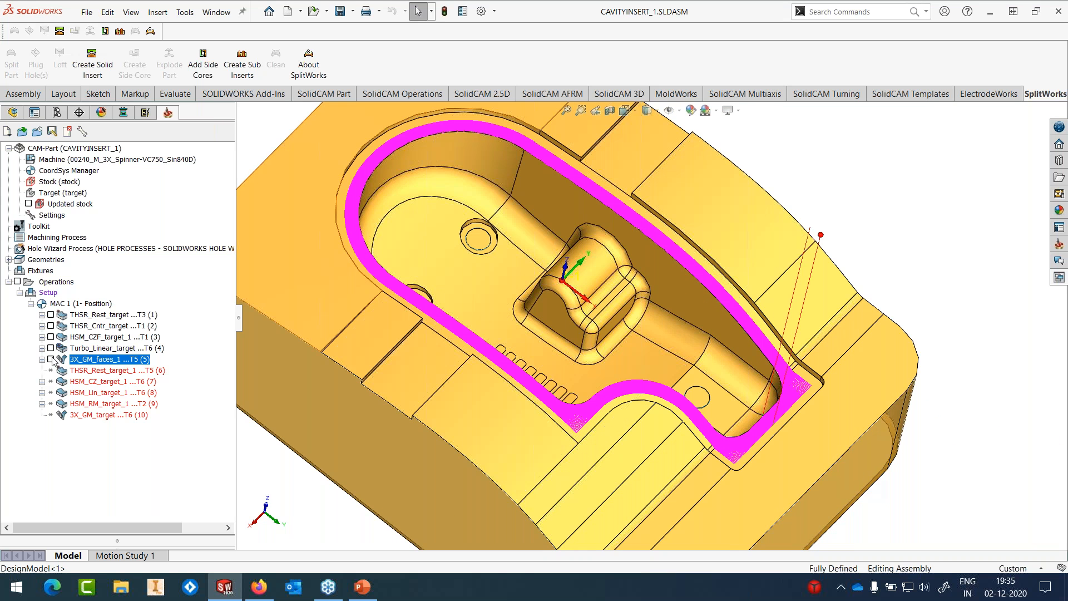
Step: Open the THSR_Rest_target_1 rest roughing operation for editing and set its machining surfaces to target
click(92, 373)
right_click(93, 376)
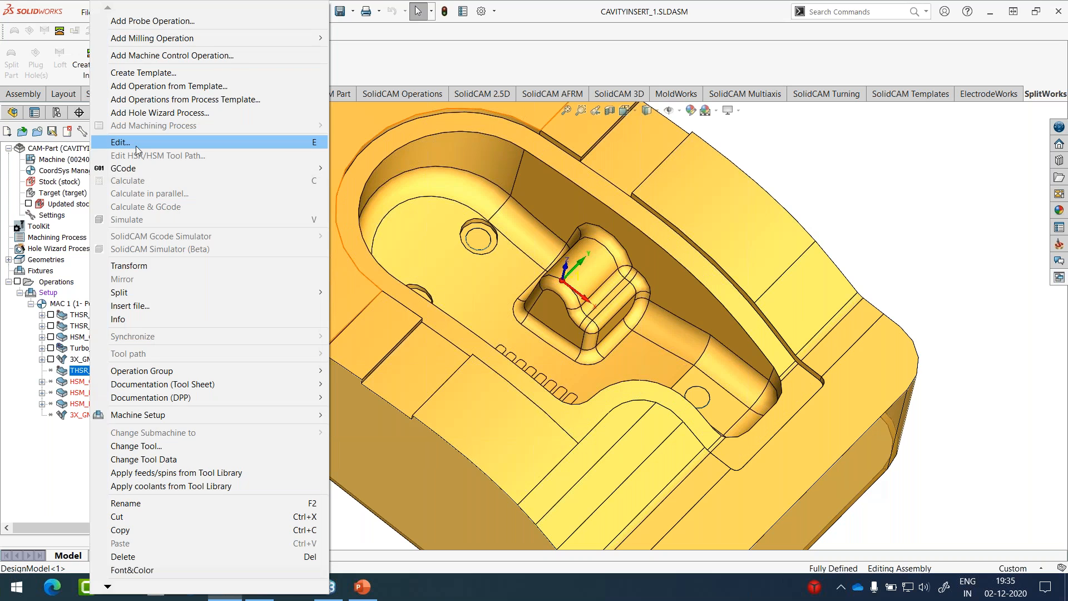
click(320, 139)
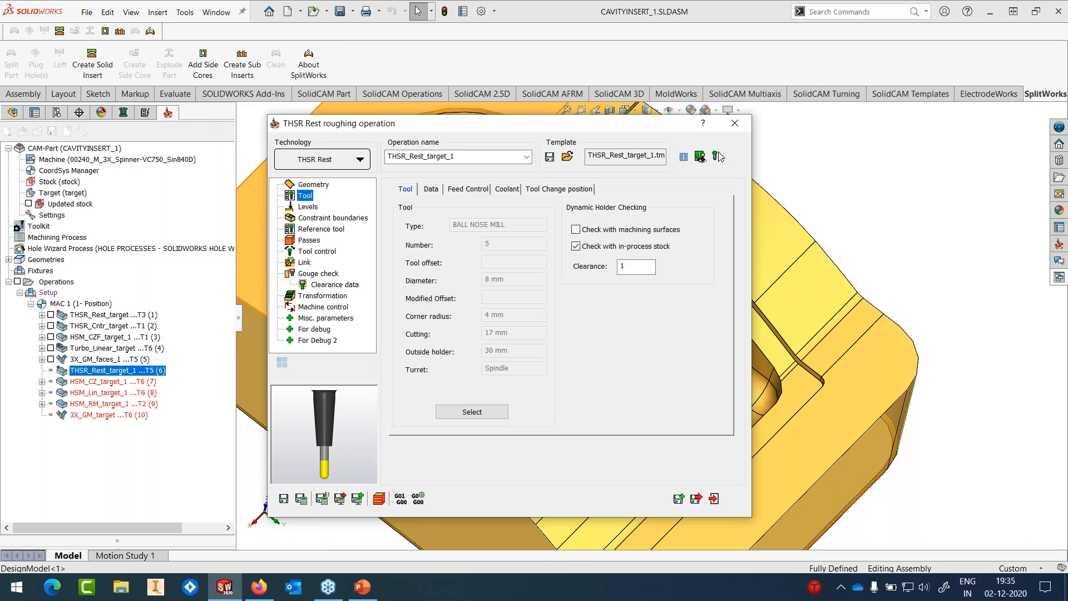
click(318, 185)
click(509, 261)
click(492, 269)
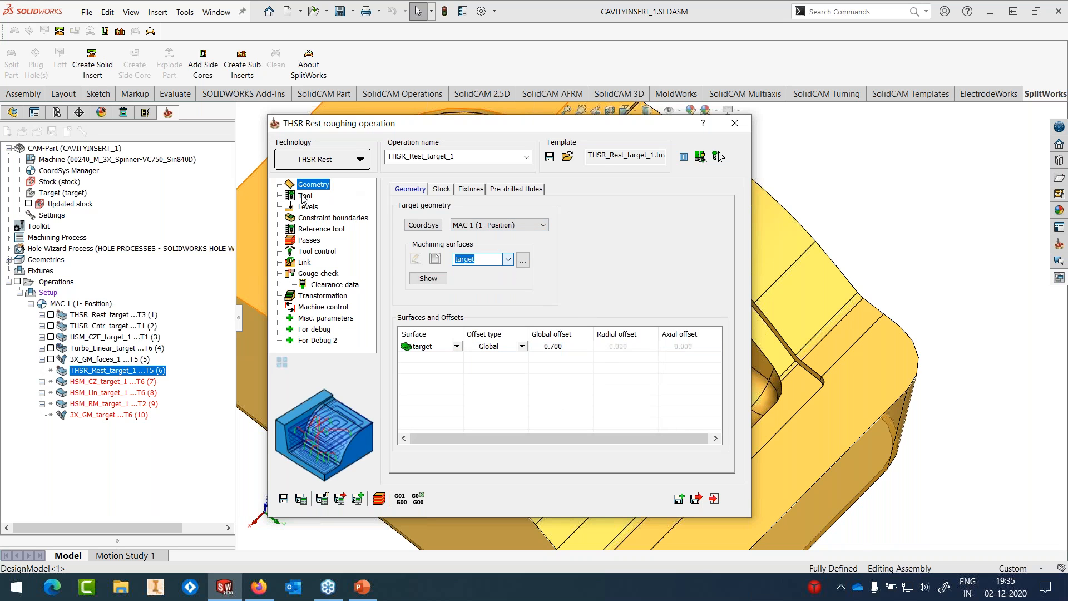
Step: Assign tool 5, the 8 mm ball nose mill, to the rest roughing operation
click(305, 196)
click(466, 412)
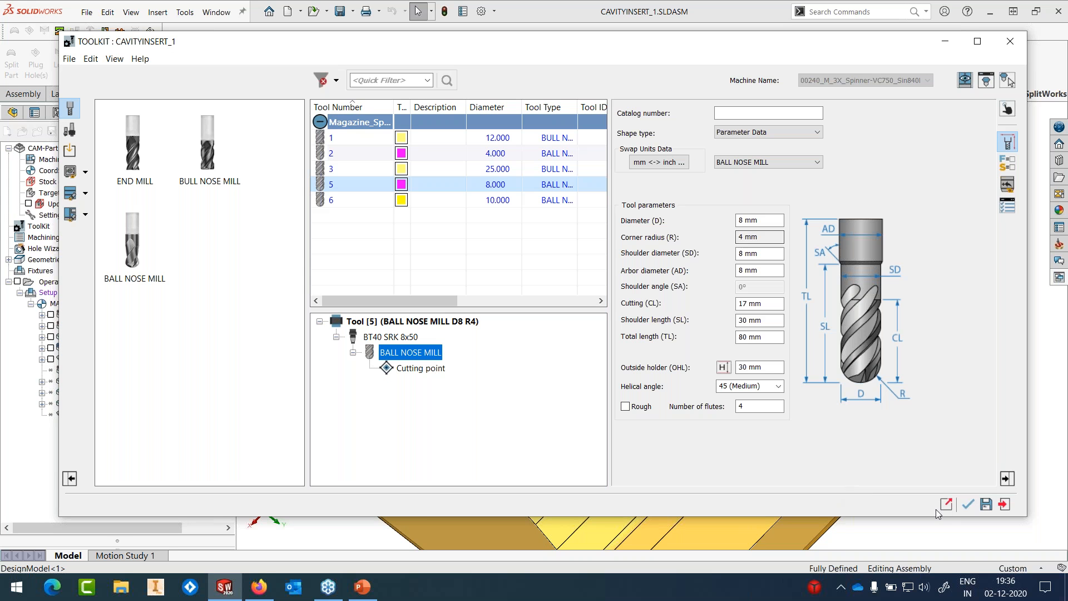
click(968, 504)
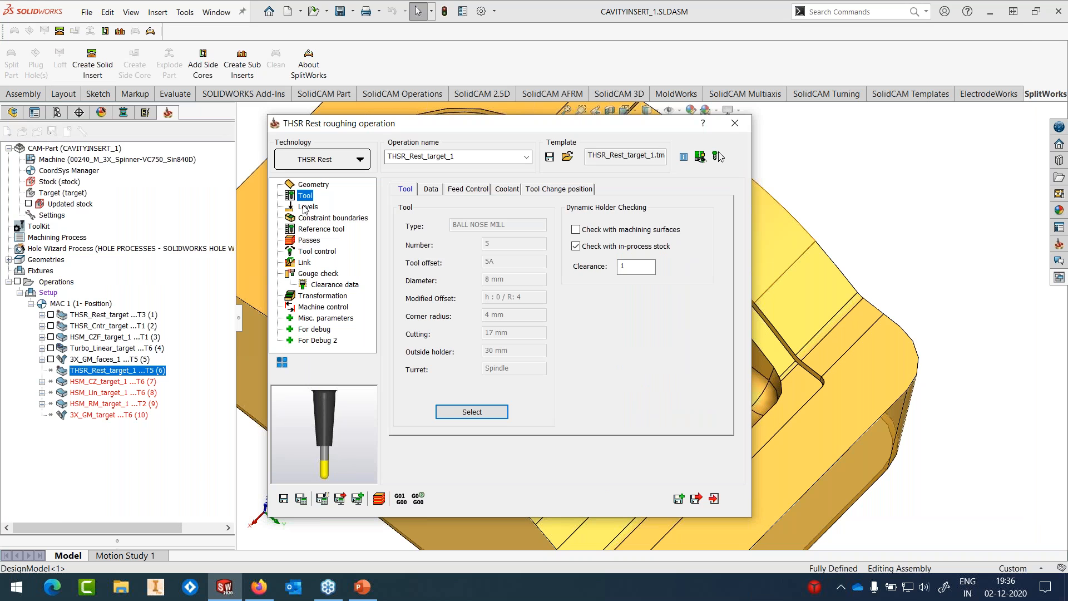
Step: Review the rest roughing operation's levels, reference tool and passes settings, and close the operation
click(304, 206)
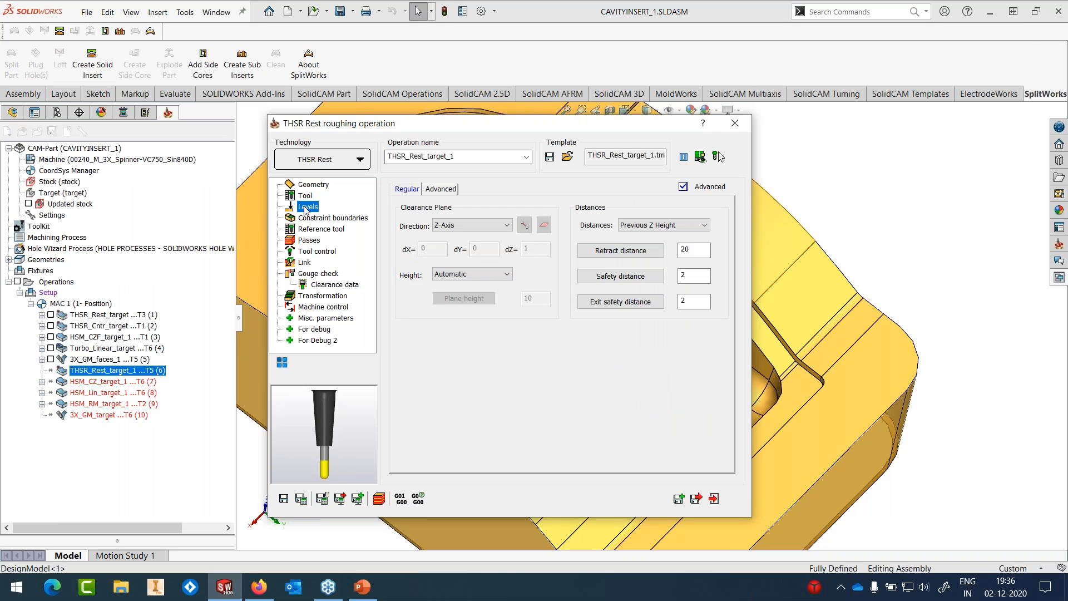
click(311, 229)
click(309, 241)
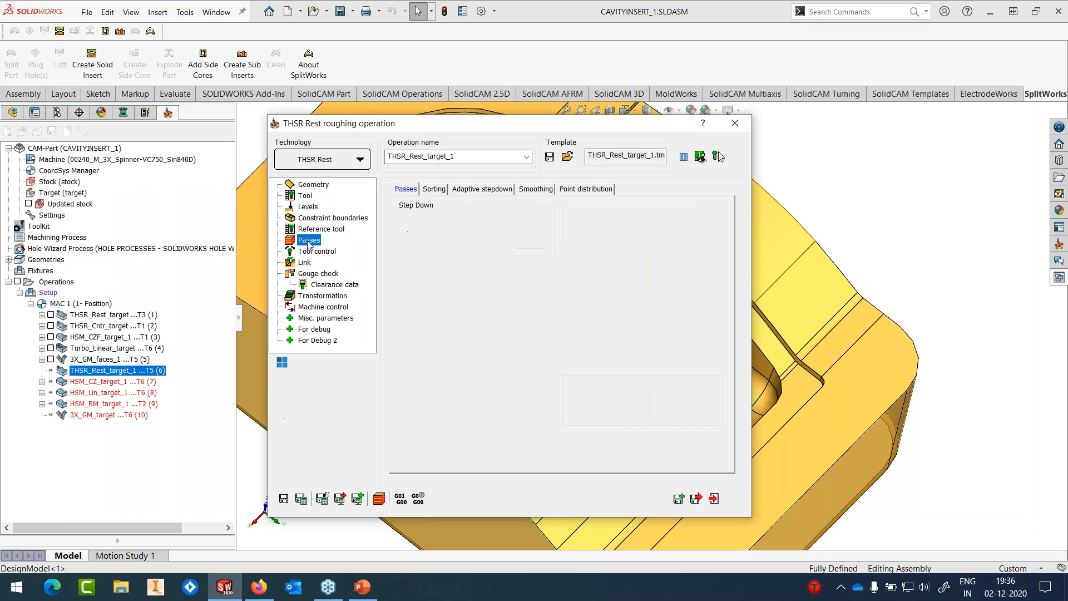
click(715, 499)
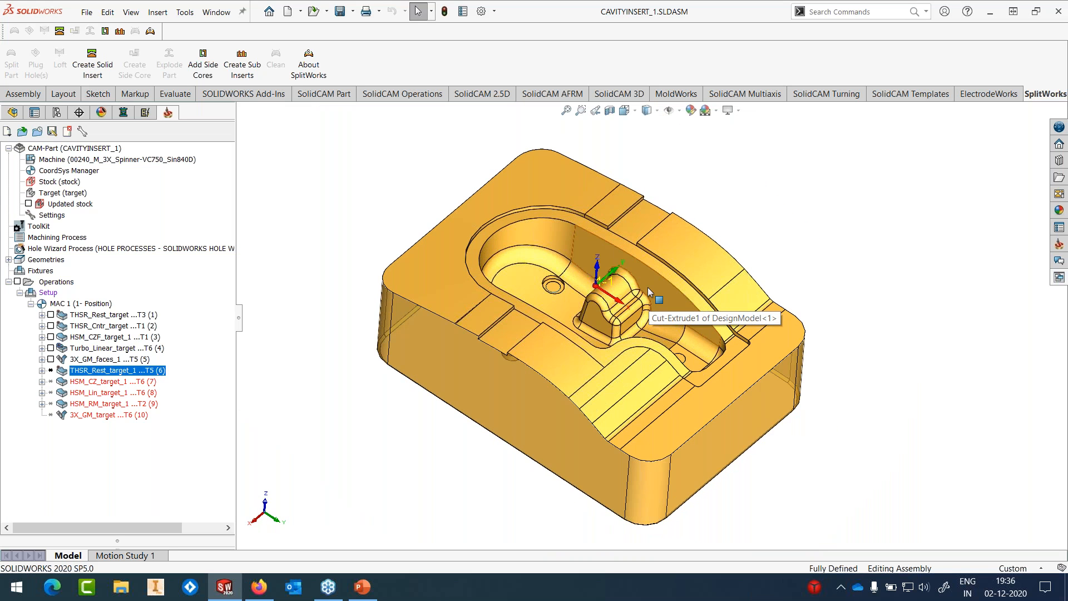
Step: Calculate the THSR_Rest_target_1 toolpath, inspect it on the model, and hide it
right_click(120, 371)
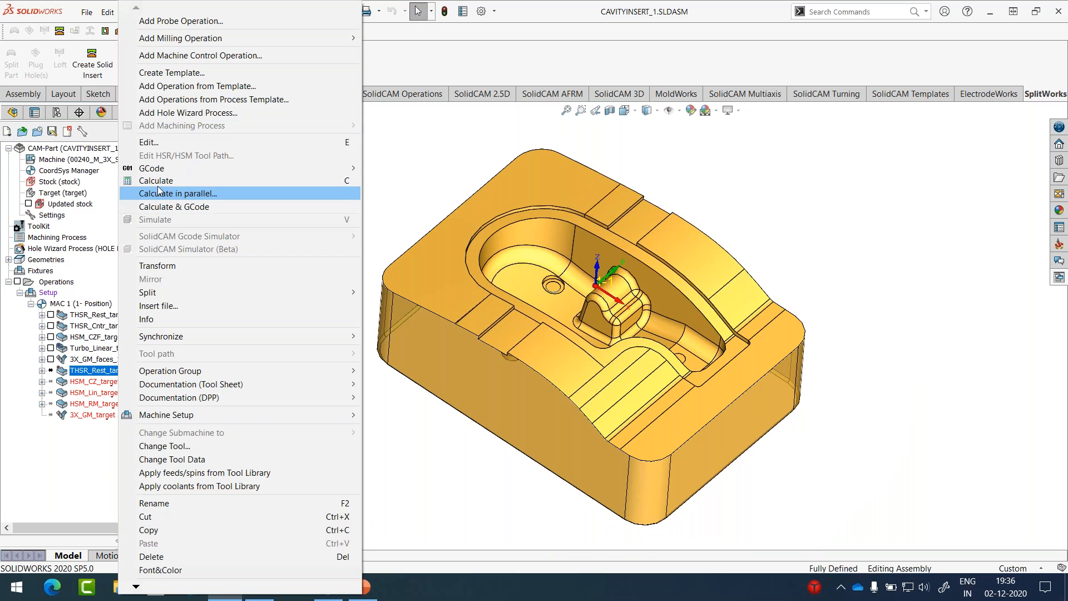
click(158, 183)
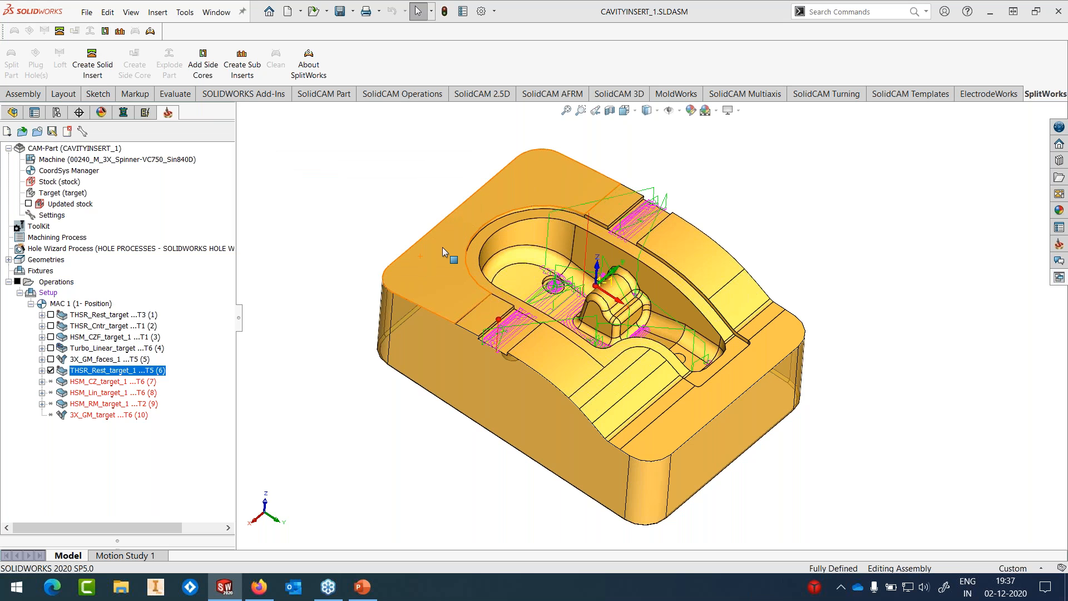
mouse_move(551, 283)
middle_down()
mouse_move(590, 373)
mouse_move(556, 295)
middle_up()
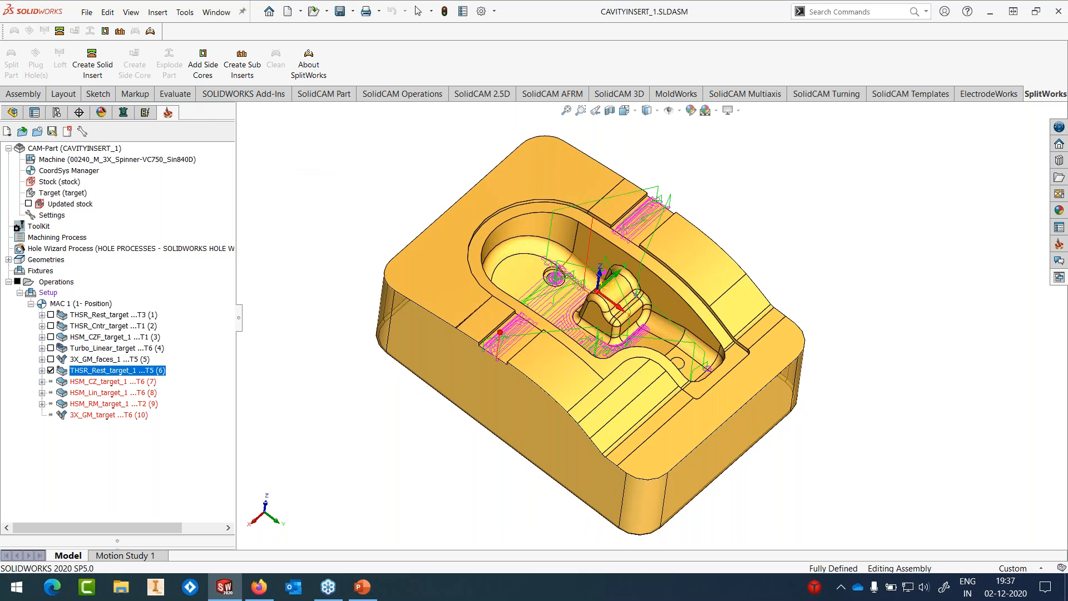
click(51, 371)
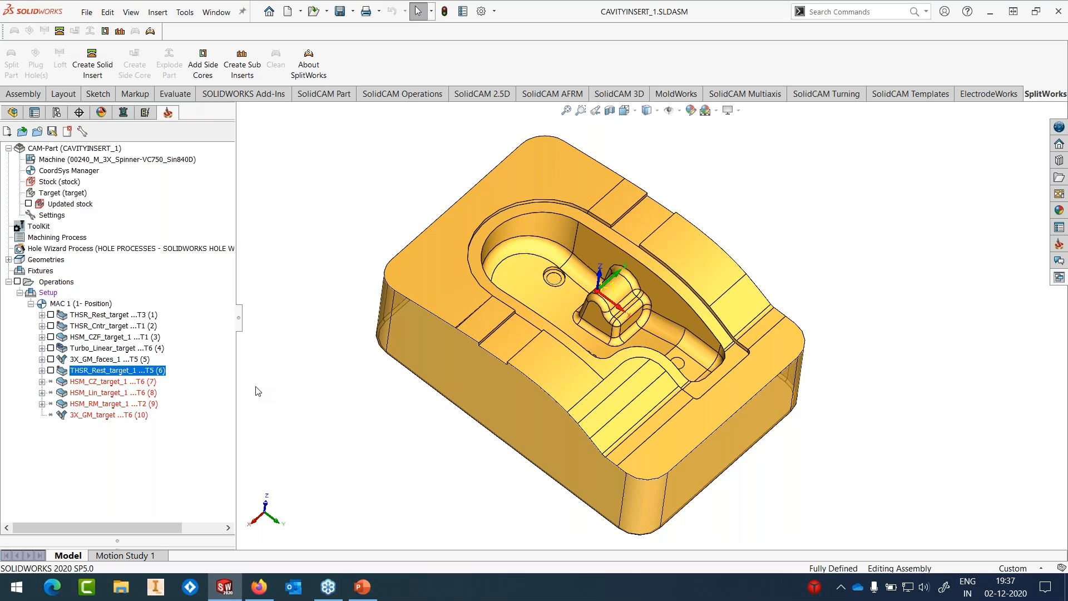
Step: Open the HSM_CZ_target_1 constant Z operation for editing and check its tool data
right_click(127, 383)
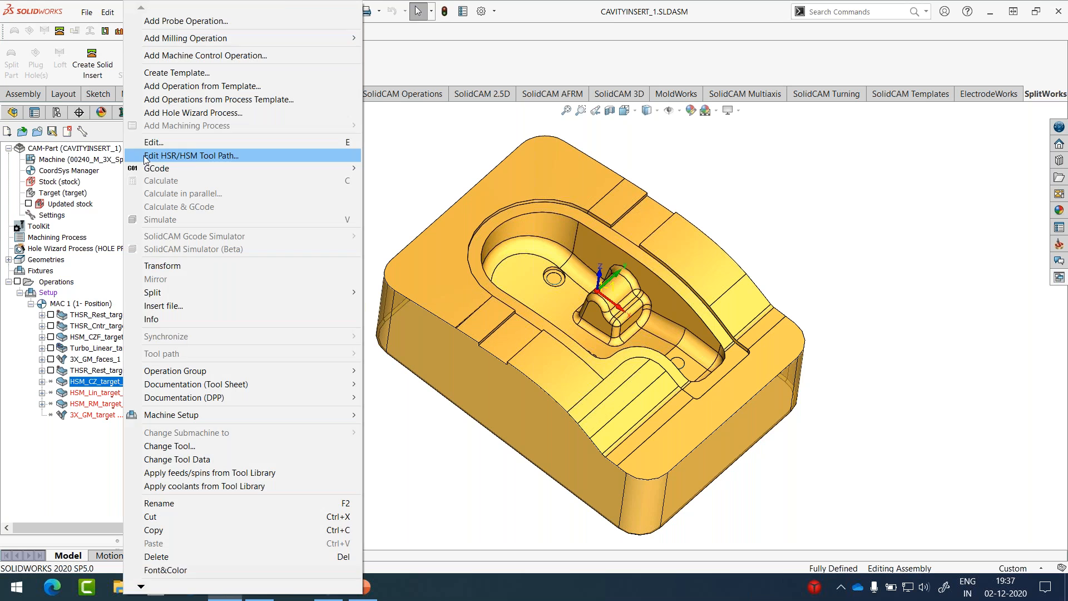
click(147, 142)
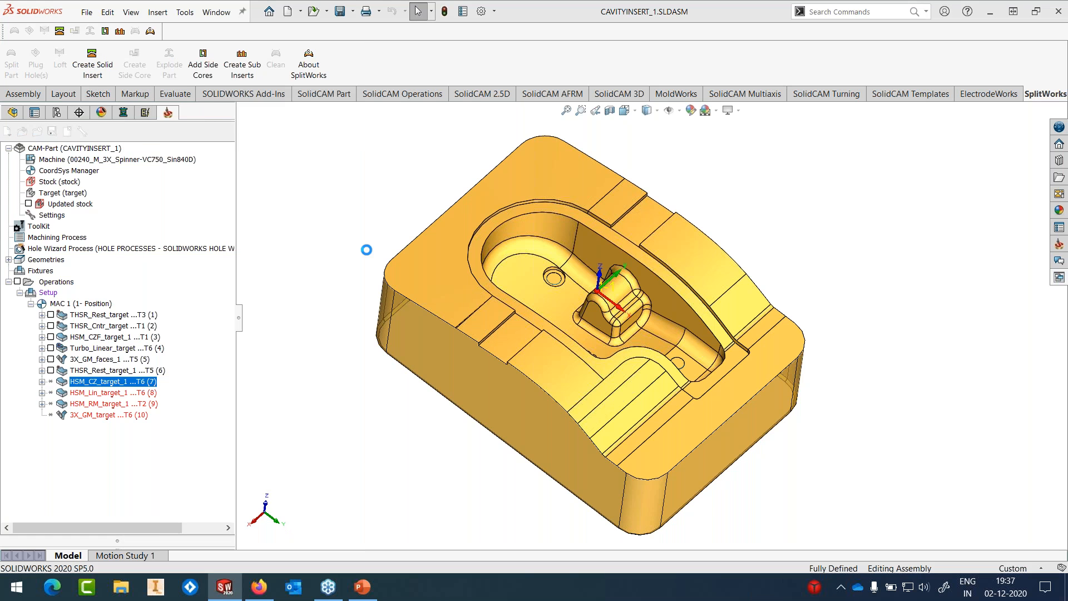
key(Return)
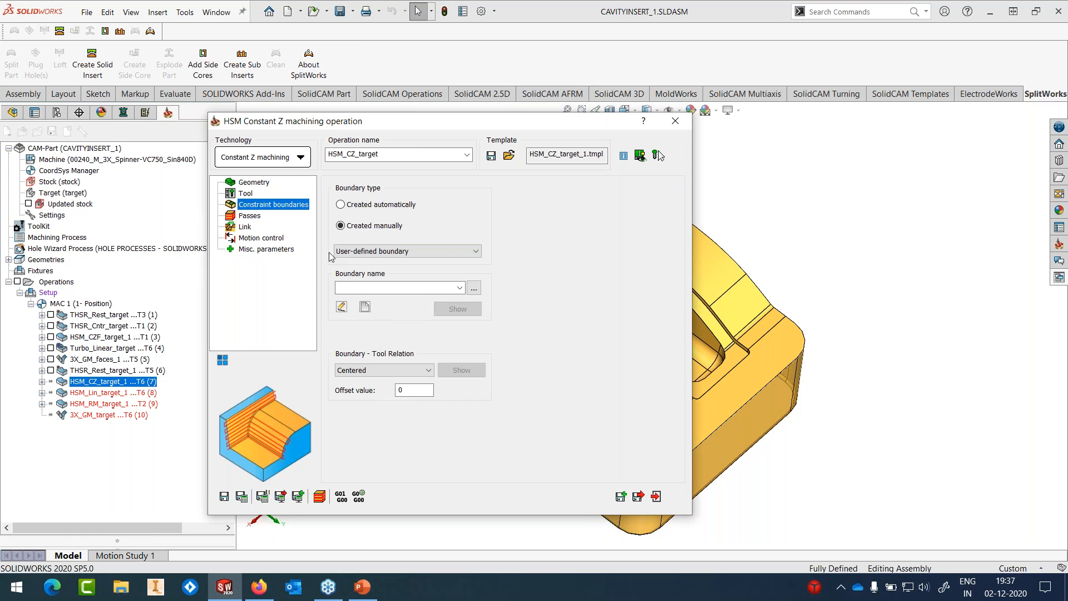
click(248, 193)
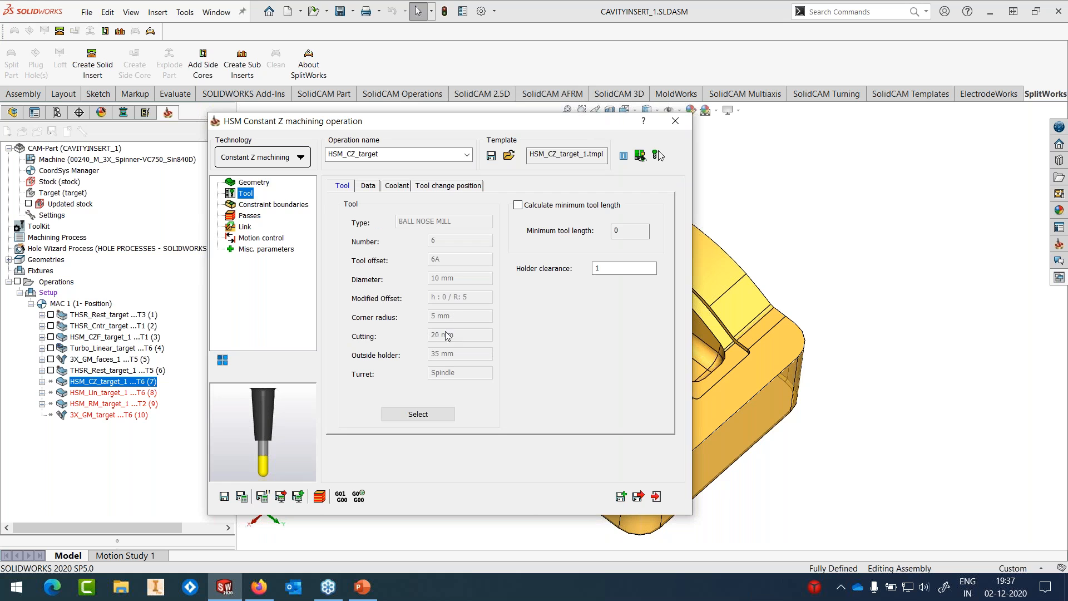
Step: Create a user-defined constraint boundary for the constant Z operation from the closed edge chain around the cavity's inner rim
click(257, 207)
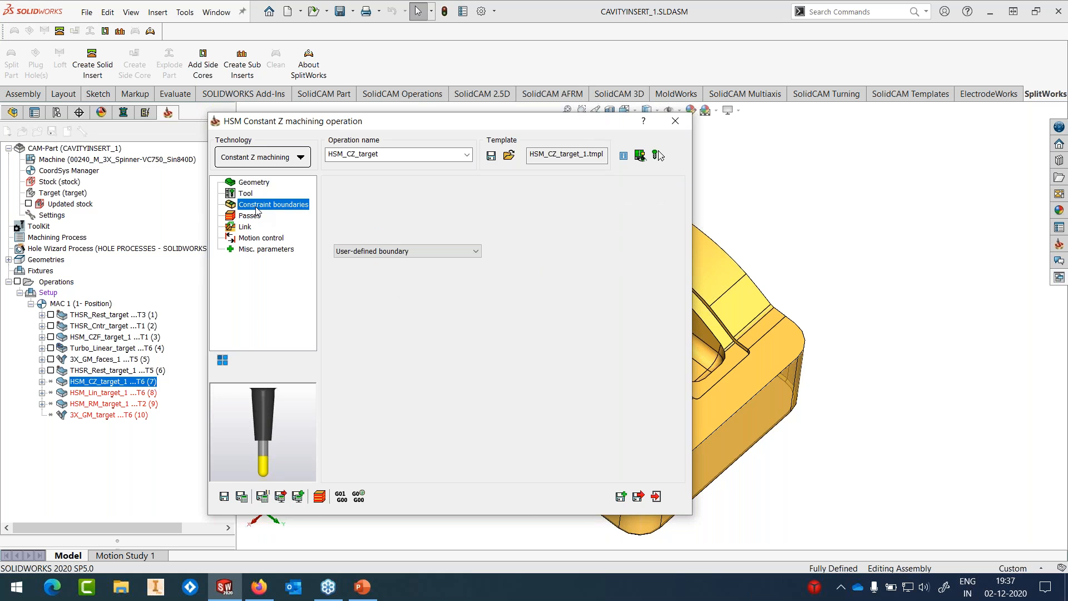
key(Return)
click(366, 307)
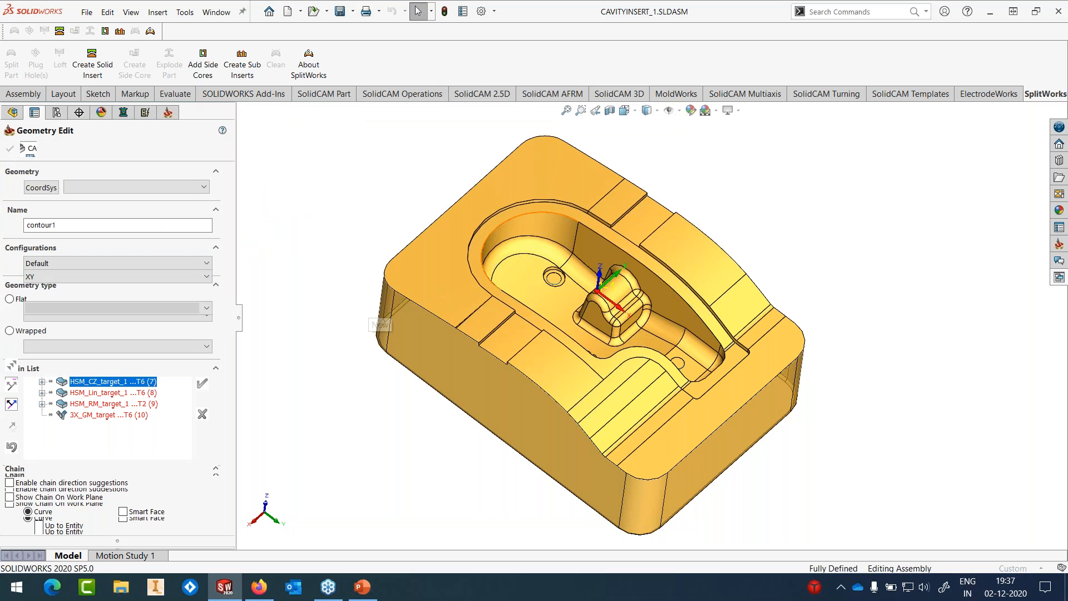
click(503, 223)
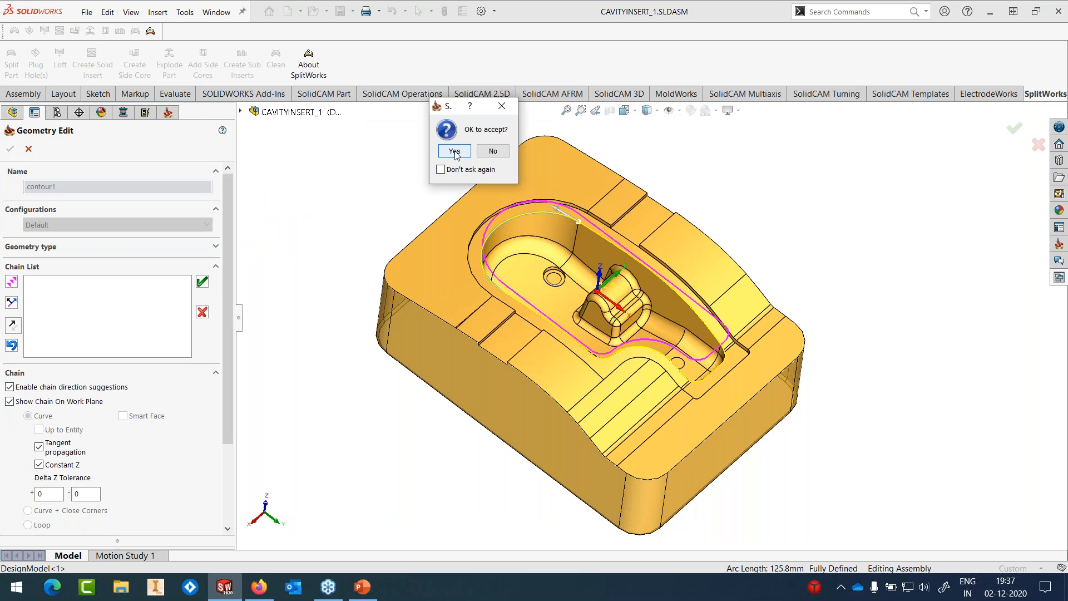
click(455, 152)
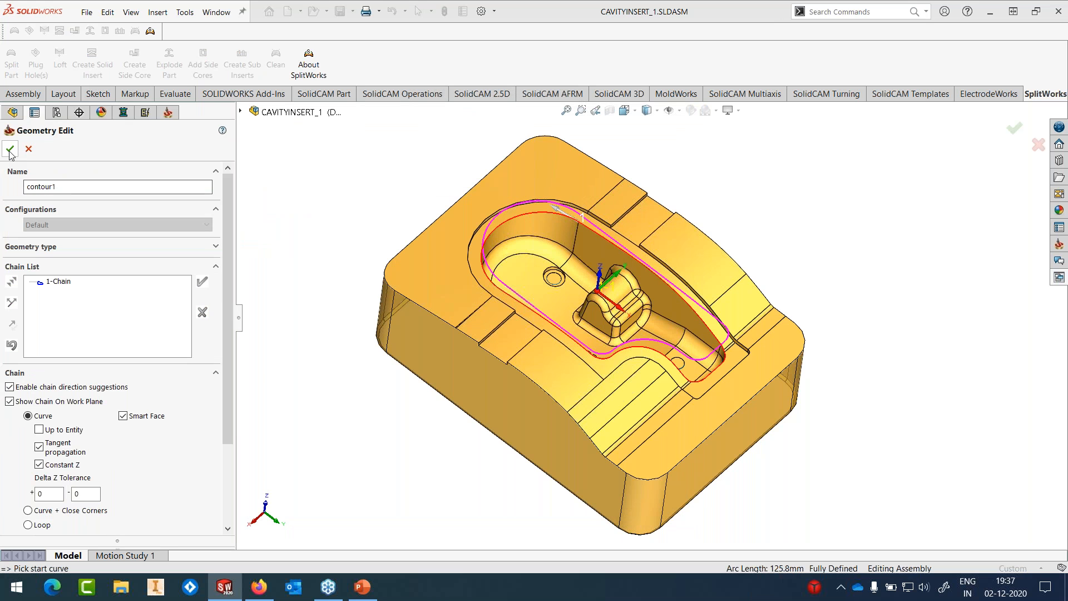
click(9, 149)
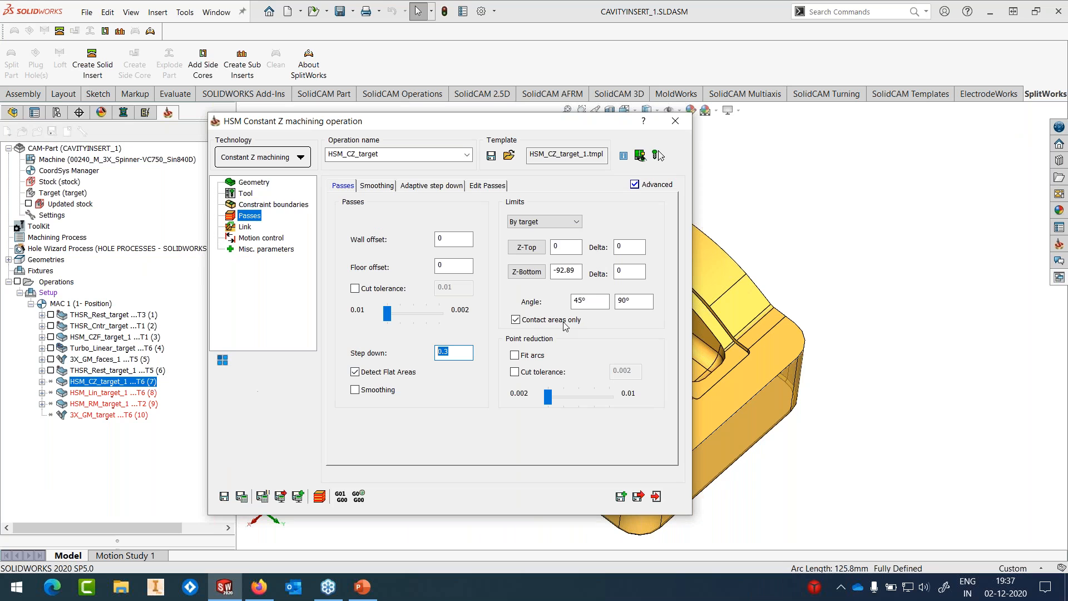
Step: Check the surface angle limits of the constant Z passes, then save the operation and close it
click(592, 301)
click(615, 301)
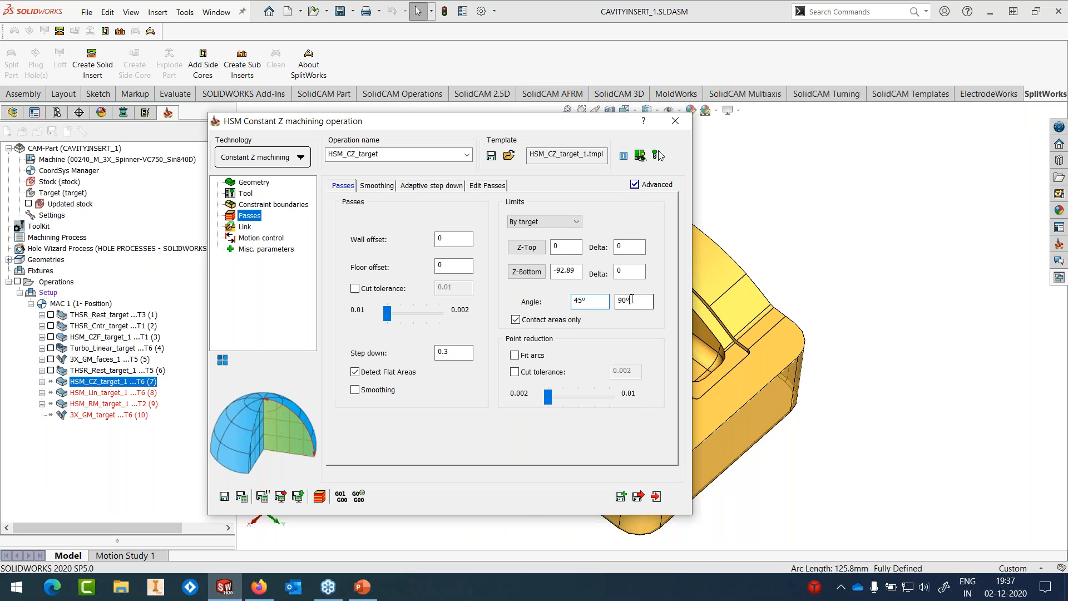
click(242, 497)
key(Return)
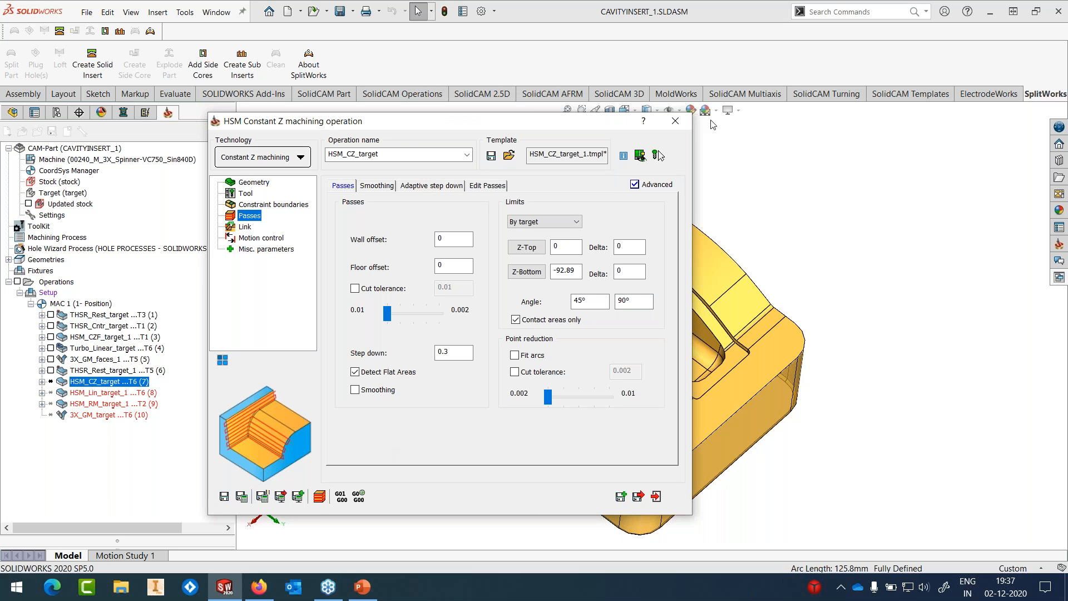
click(675, 121)
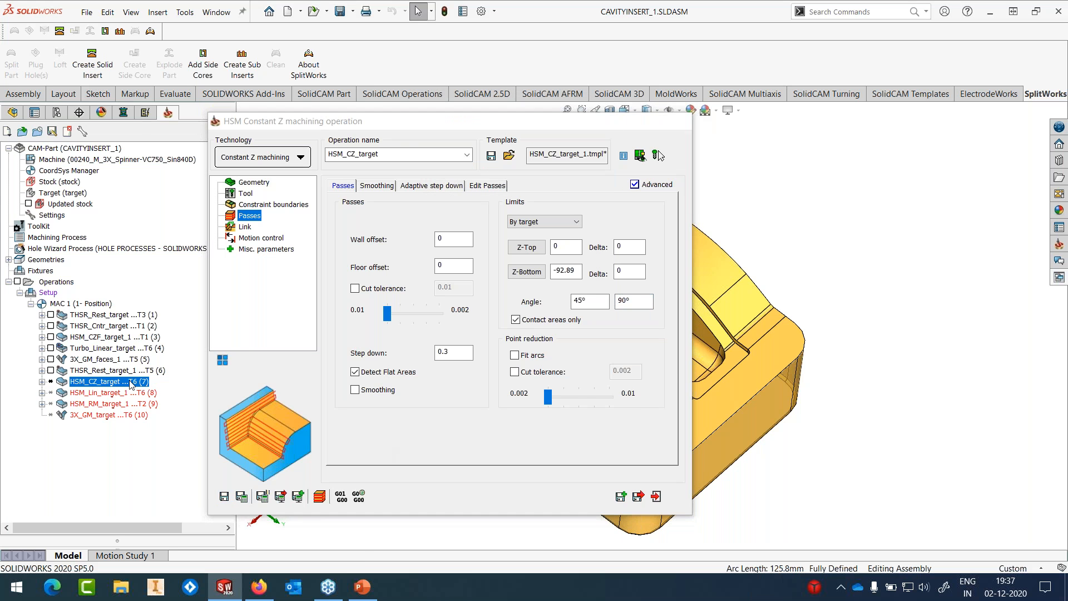
Step: Calculate the HSM_CZ_target toolpath and view it on the cavity walls
right_click(131, 384)
click(159, 177)
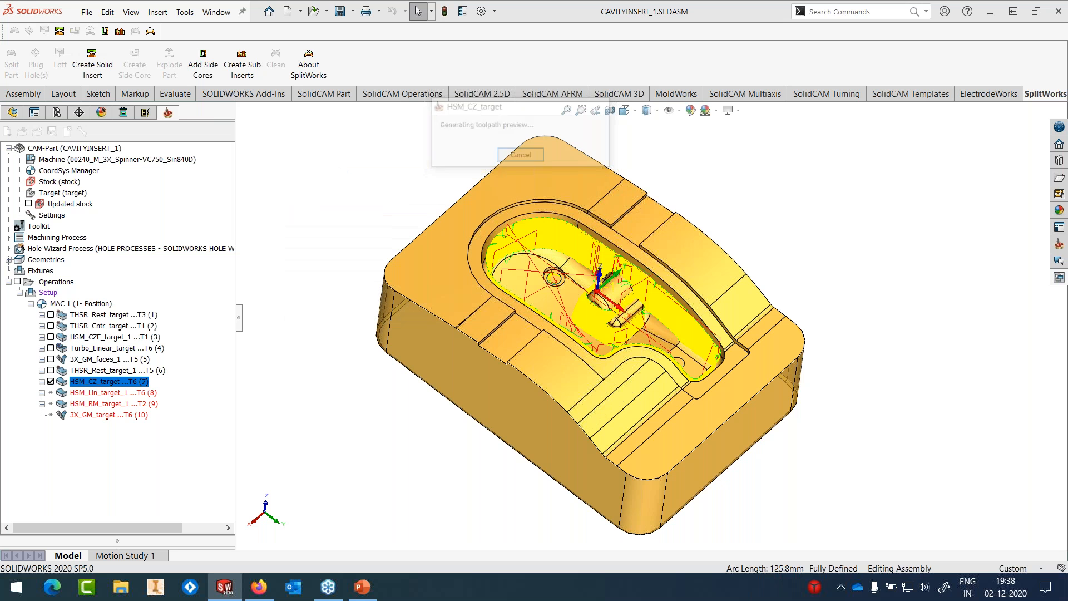
middle_drag(629, 356, 624, 287)
Step: Set the colour of tool 6, the 10 mm ball nose mill, to blue in the toolkit, and check the HSM_CZ_target toolpath before hiding it
double_click(42, 226)
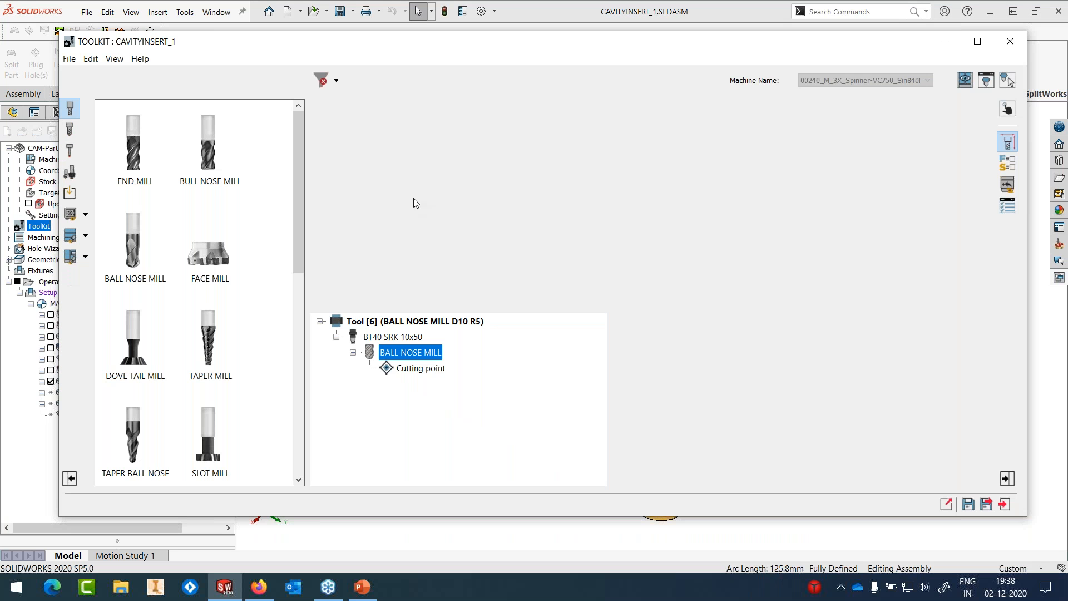
click(998, 109)
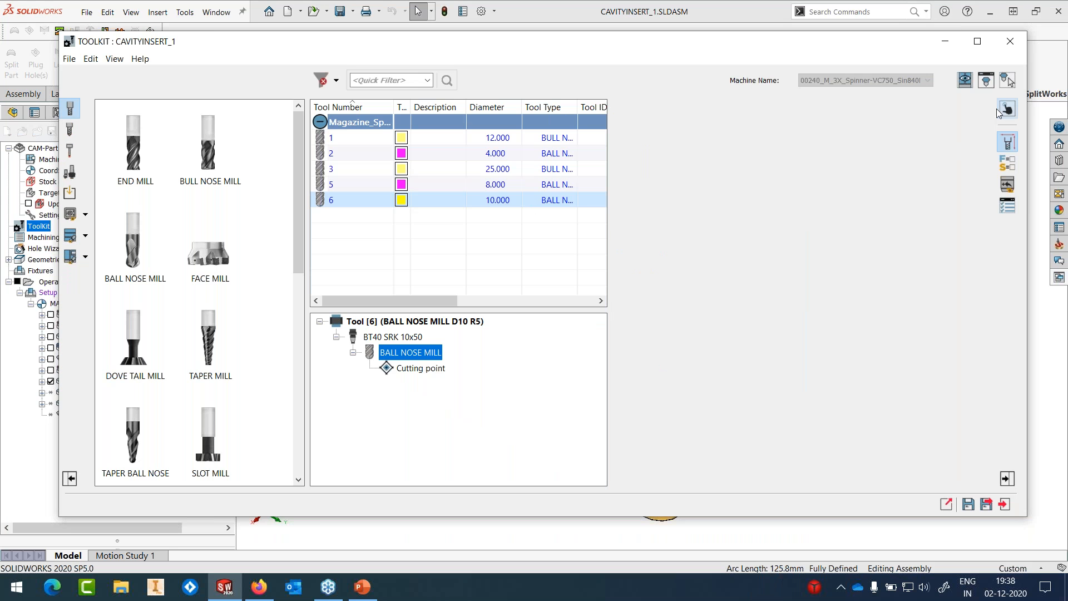
click(910, 195)
click(552, 250)
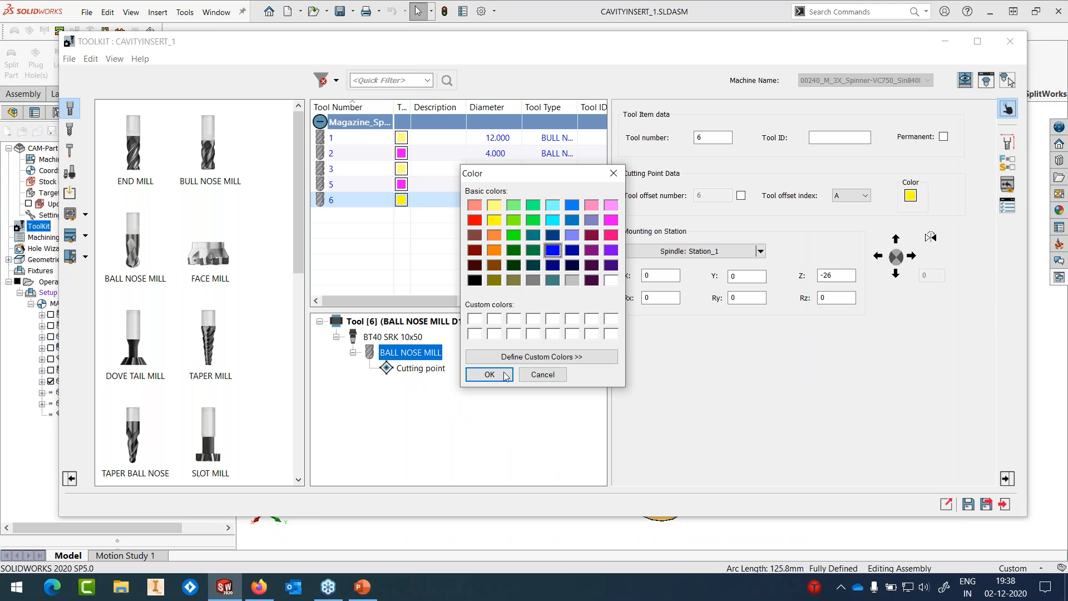
click(489, 375)
click(986, 505)
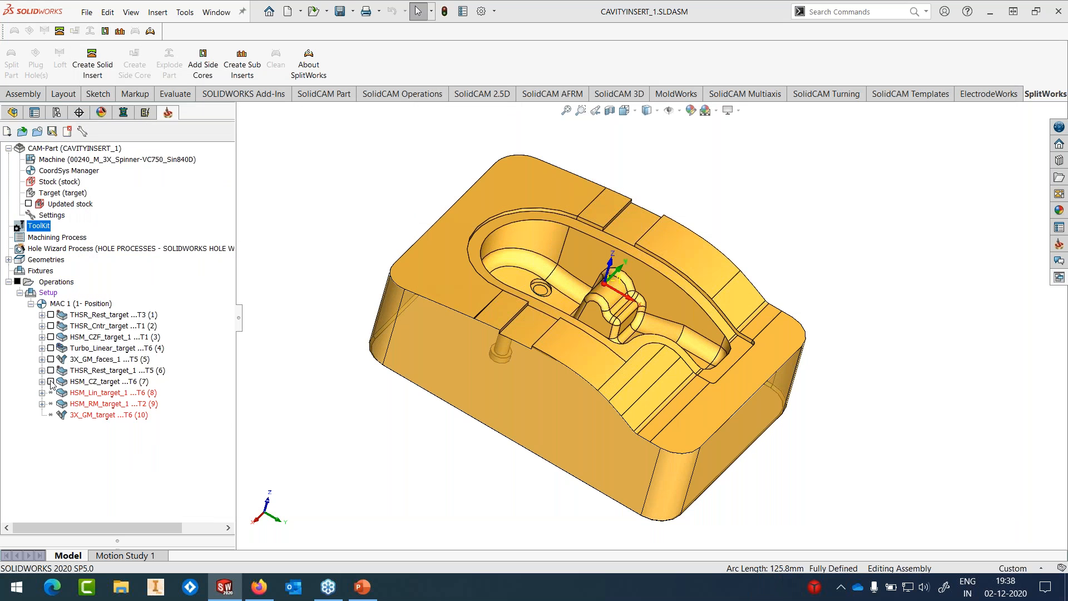
click(50, 382)
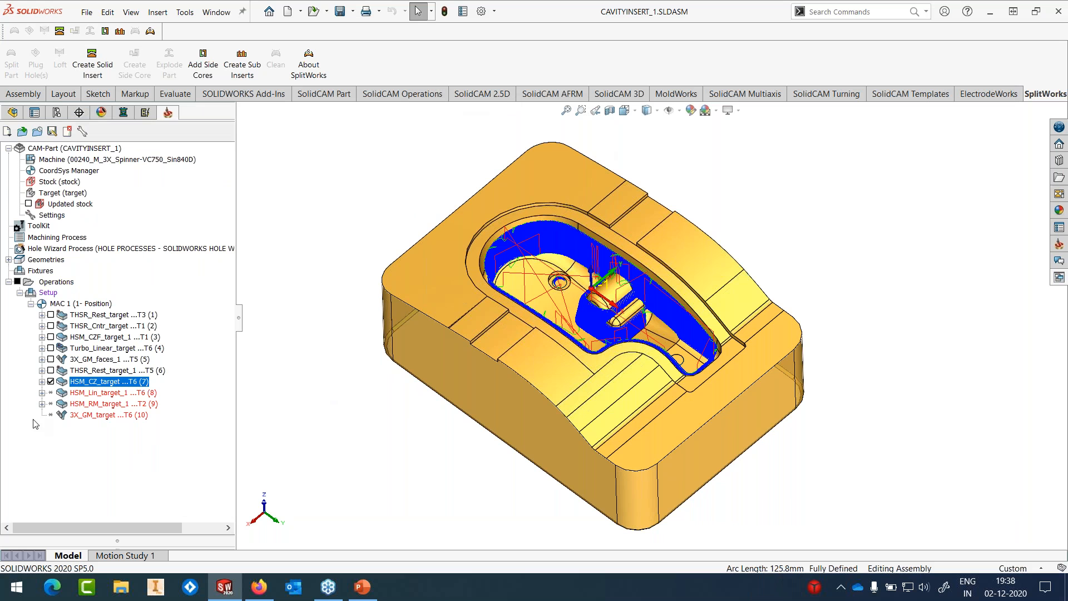
click(51, 382)
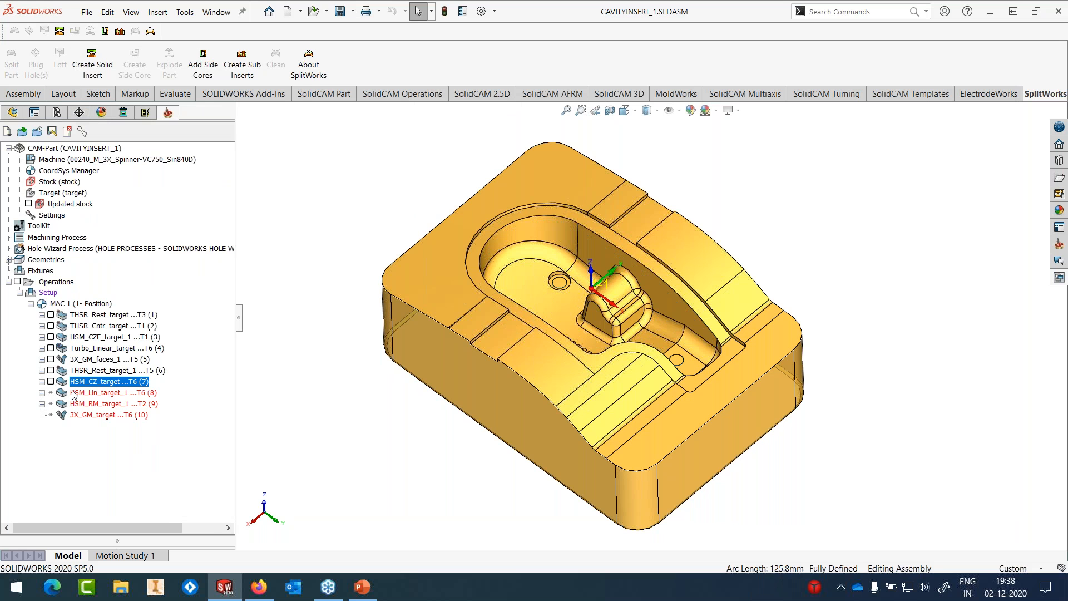
Step: Open the HSM_Lin_target_1 linear machining operation for editing and check its tool data
double_click(74, 394)
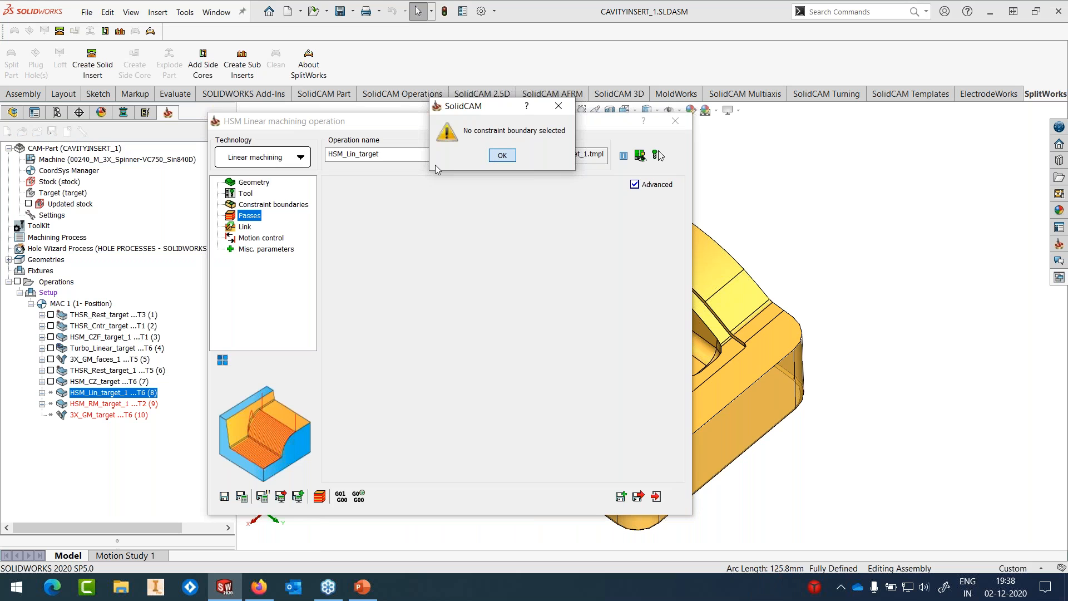
key(Return)
click(249, 194)
Step: Create a user-defined constraint boundary for the linear operation from the edge chain around the cavity's inner rim
click(254, 207)
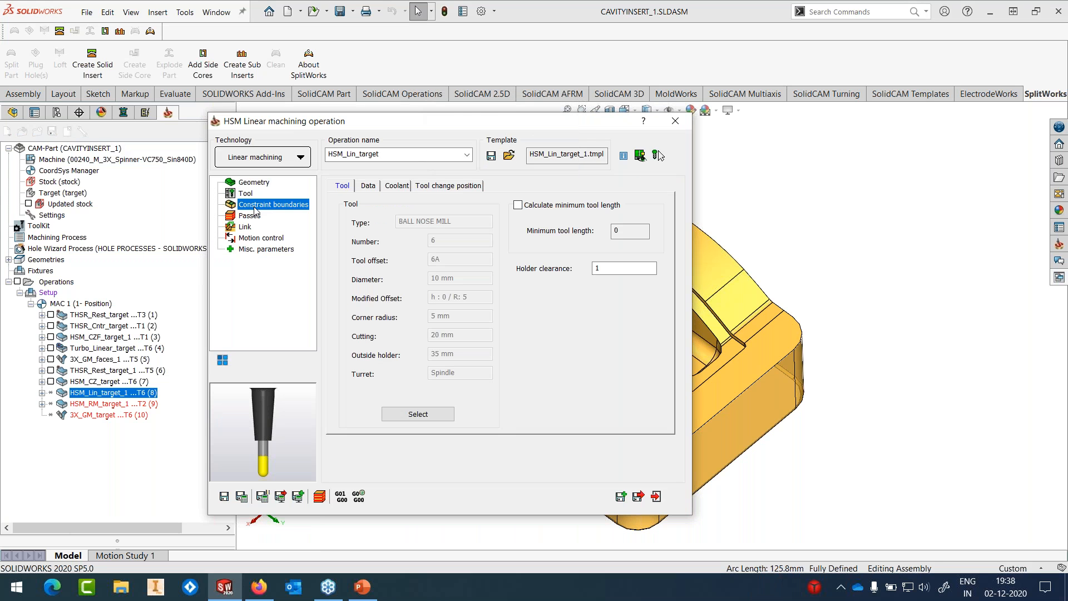
key(Return)
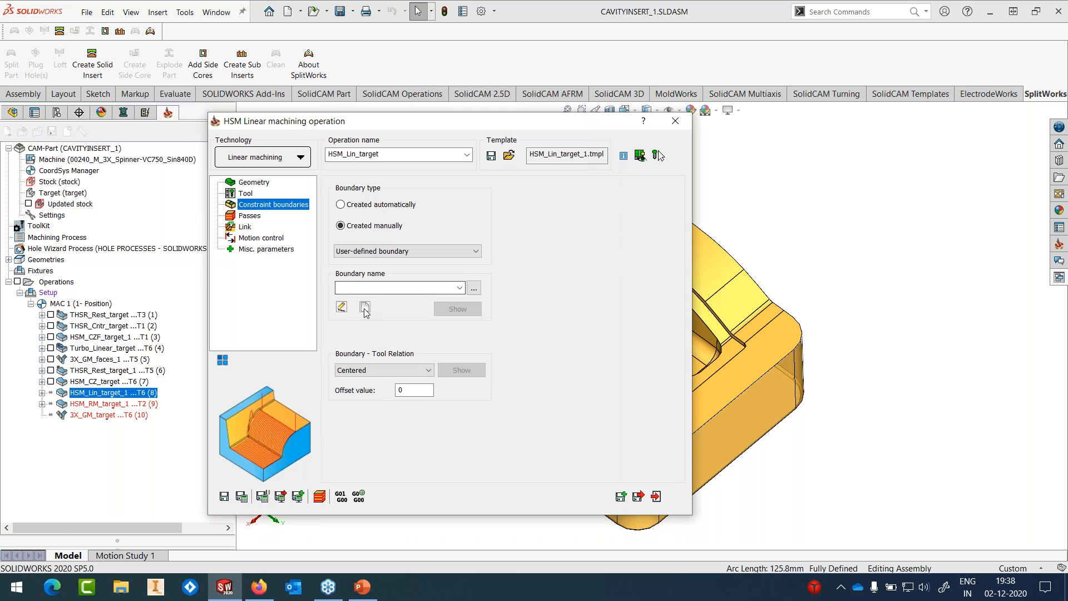
click(365, 307)
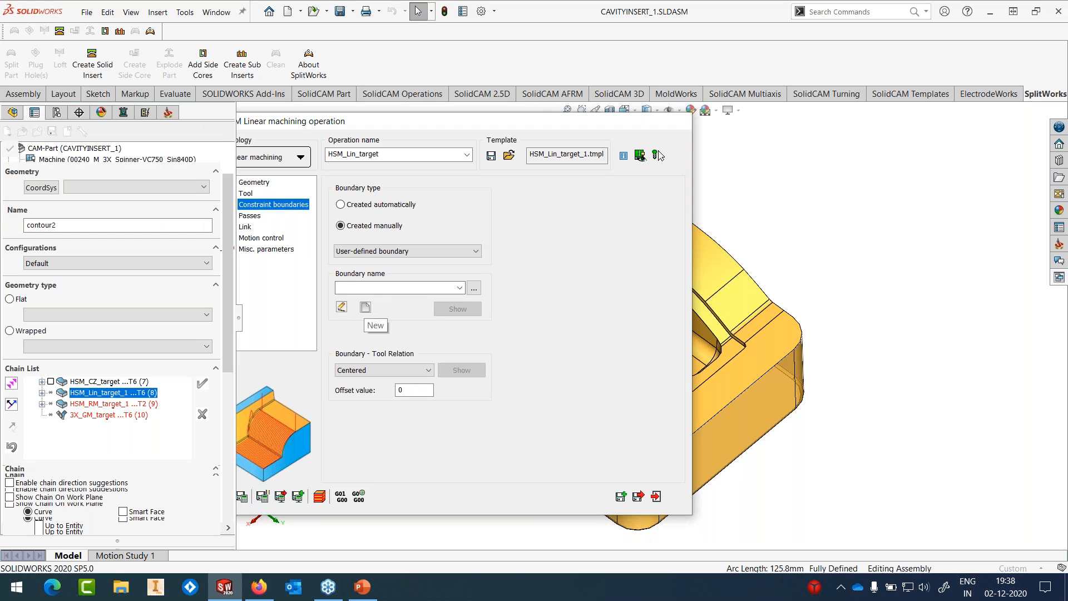
click(504, 228)
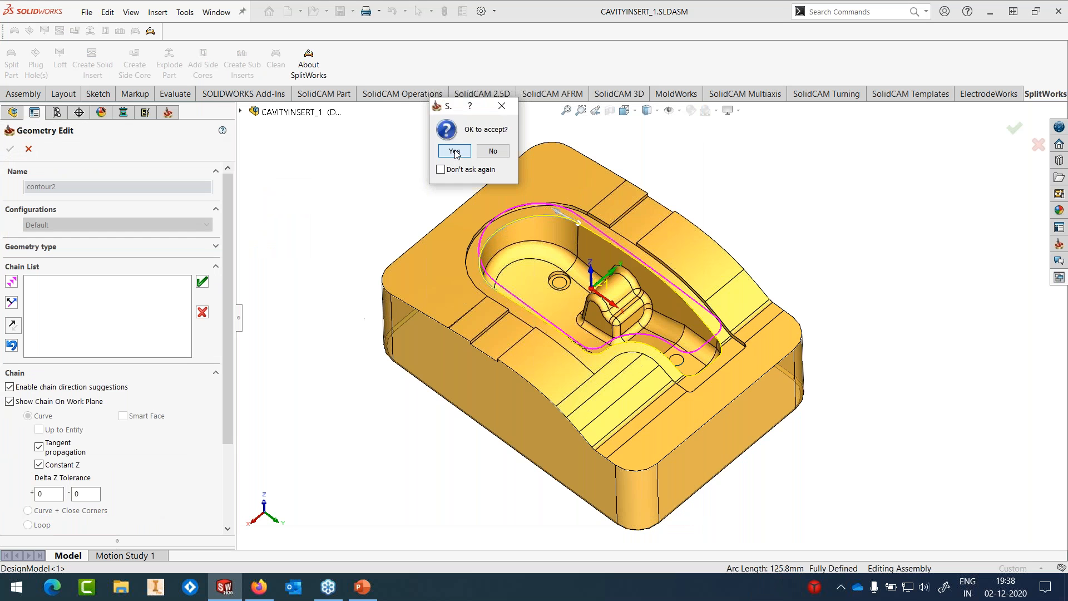
click(454, 152)
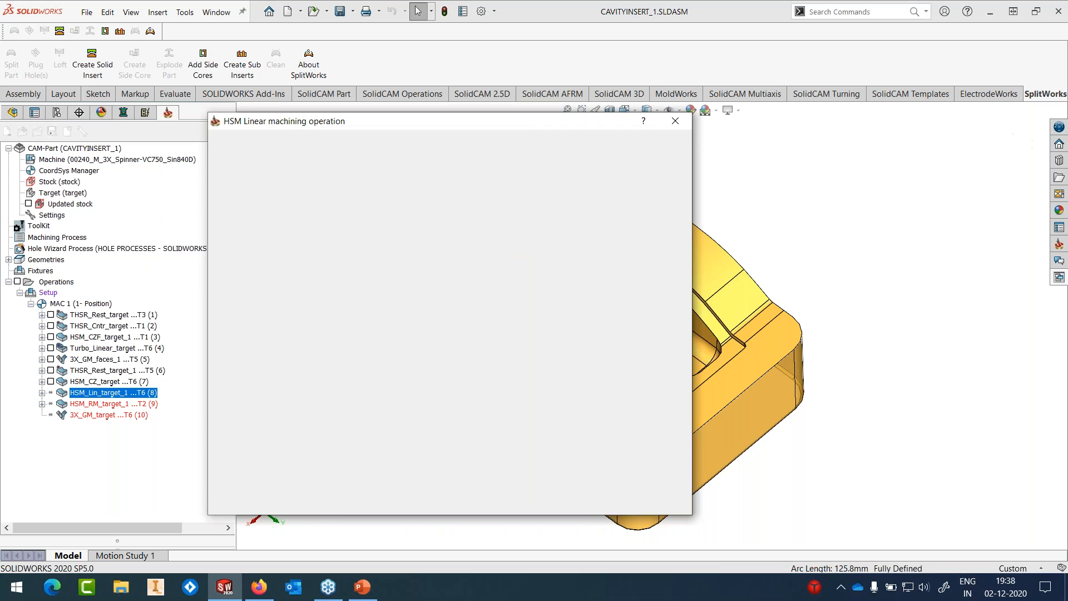
Step: Check the step over of the linear passes, then save the operation and close it
click(250, 215)
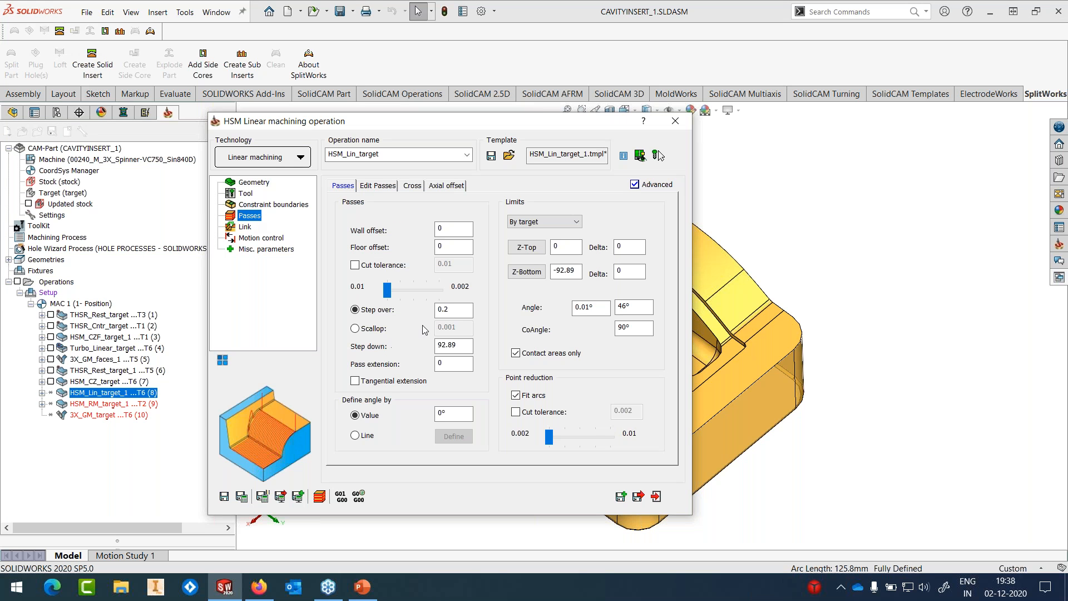
click(435, 315)
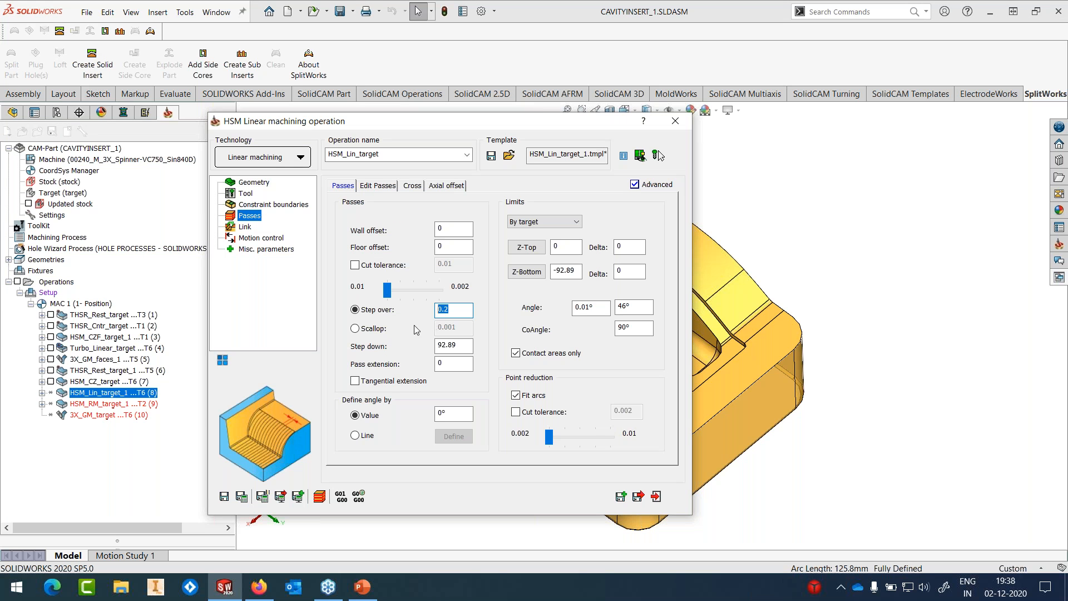
click(224, 496)
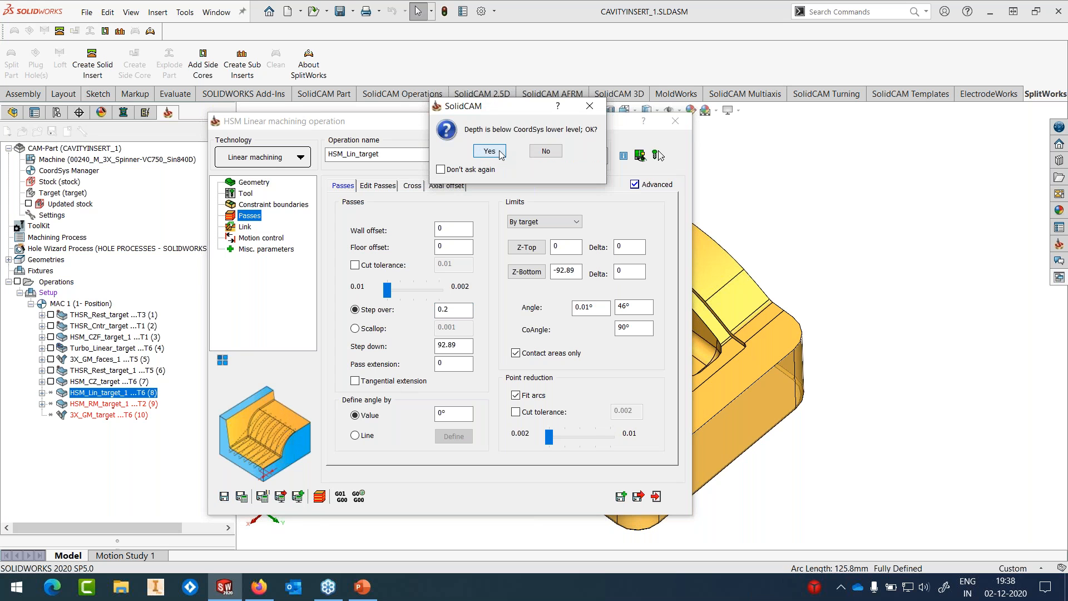
click(541, 151)
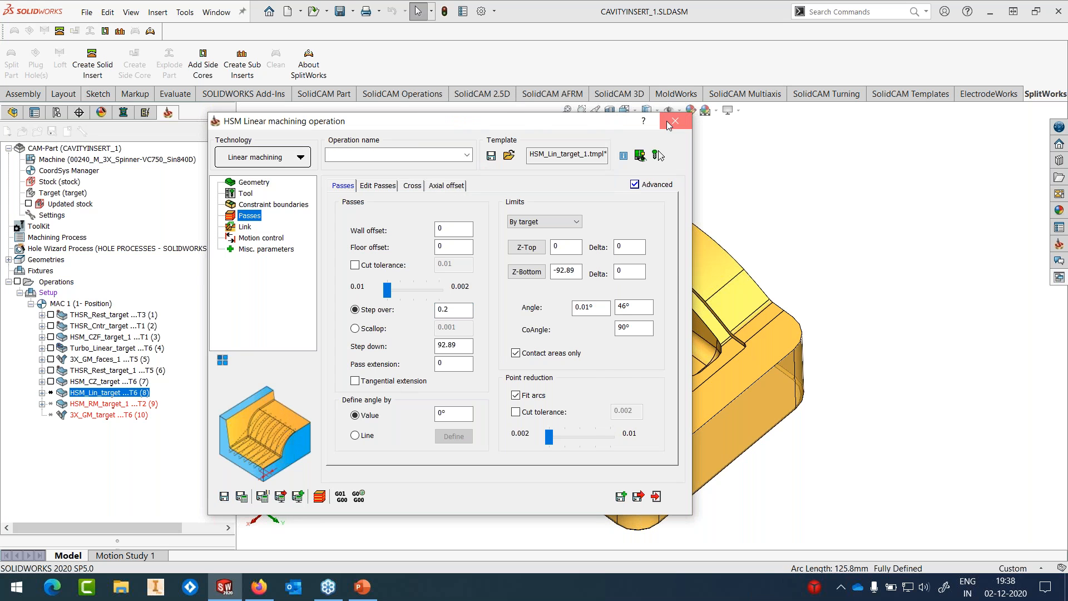
click(675, 121)
Step: Calculate the HSM_Lin_target toolpath and inspect it up close on the cavity's rim, floor and central boss
right_click(100, 394)
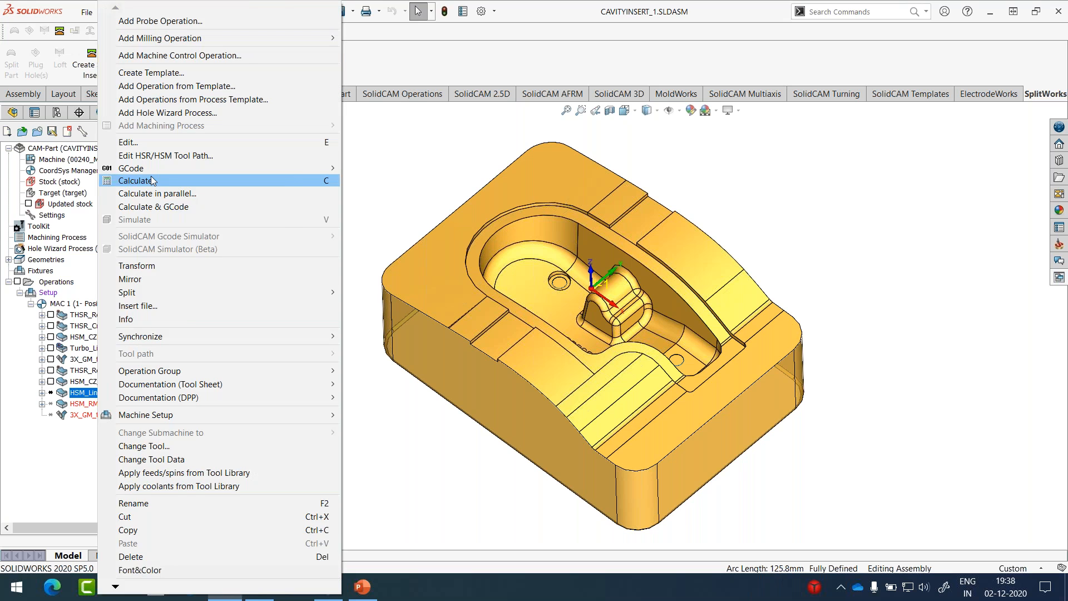
click(151, 176)
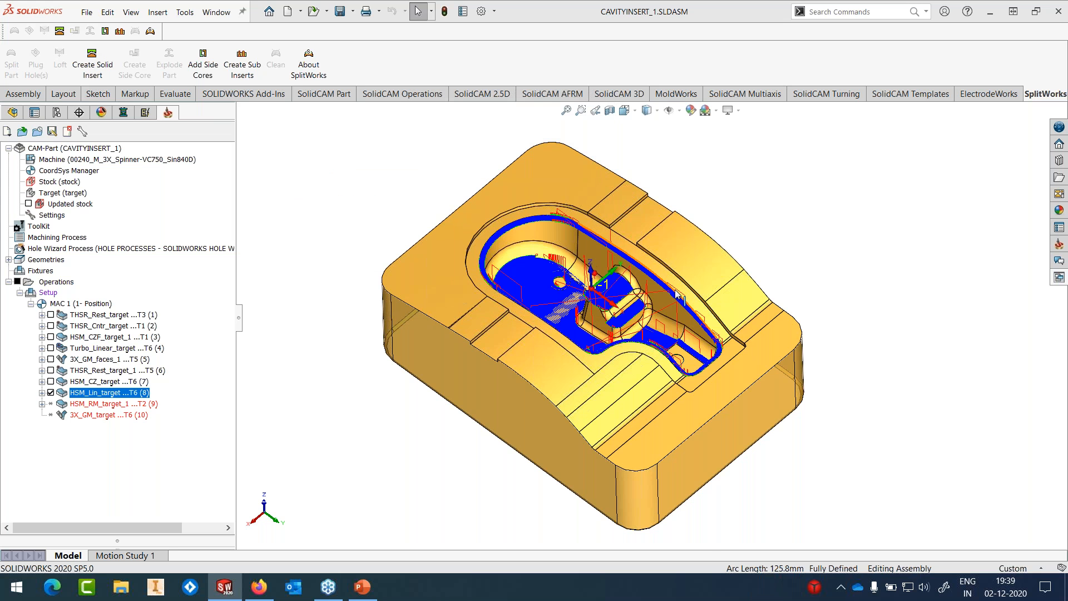
scroll(589, 261, down, 5)
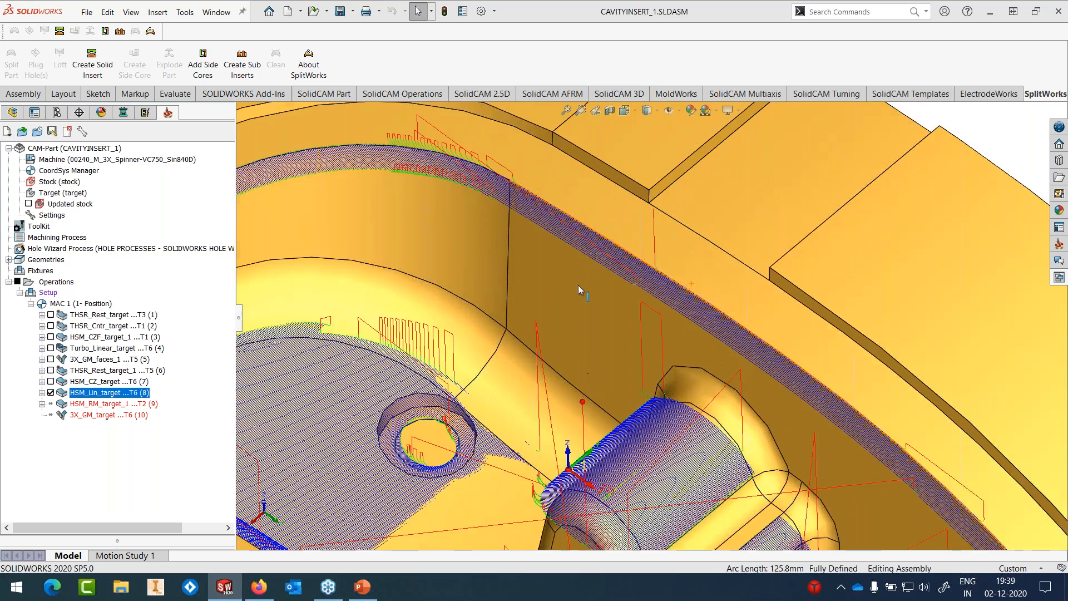
scroll(359, 368, down, 6)
middle_drag(418, 379, 493, 359)
scroll(546, 362, up, 8)
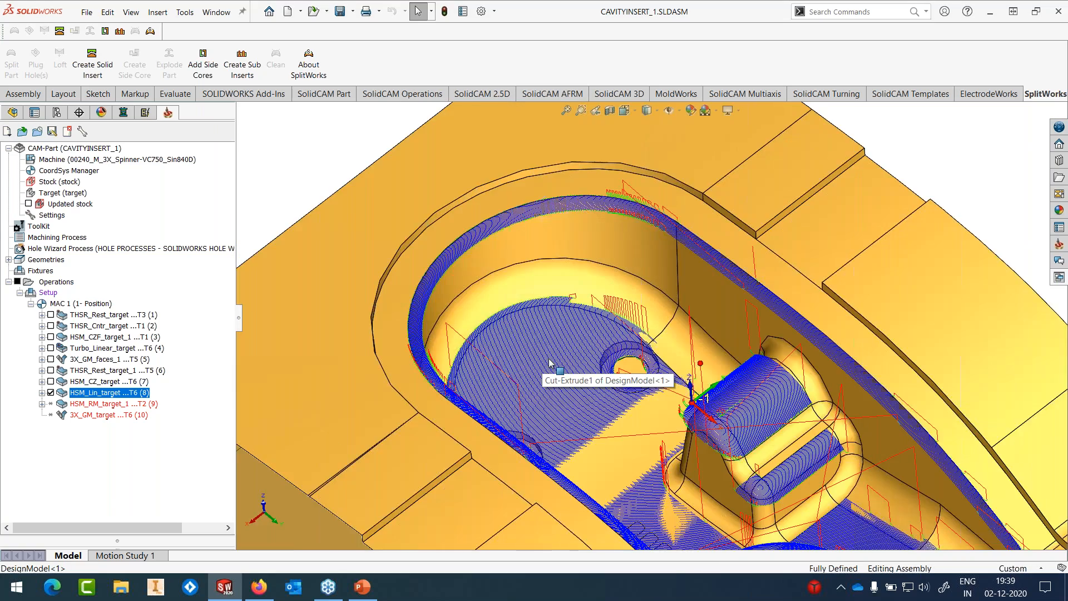
scroll(790, 386, down, 5)
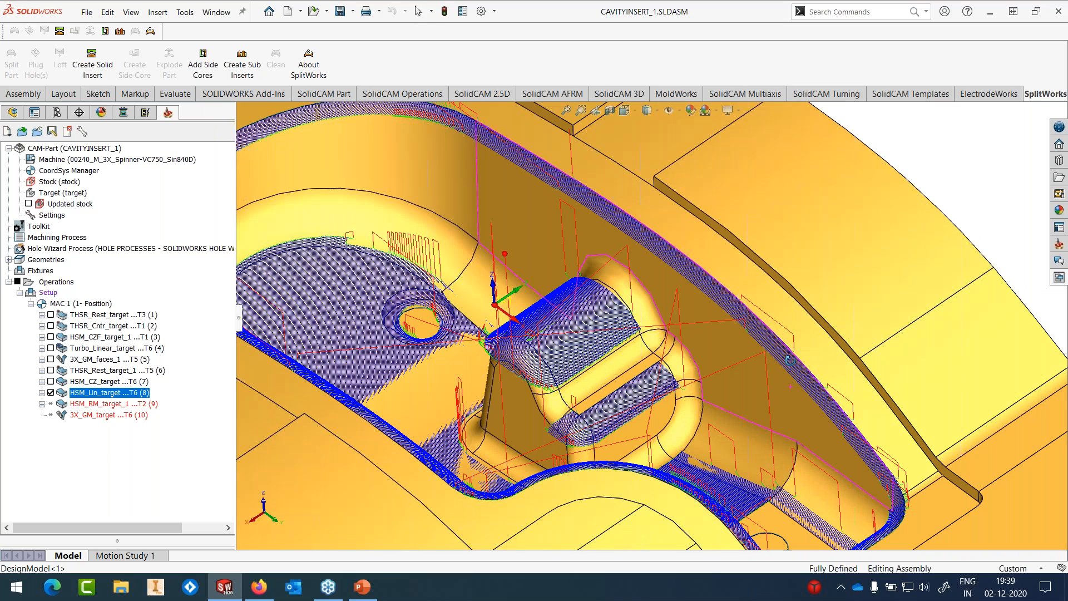
key(Escape)
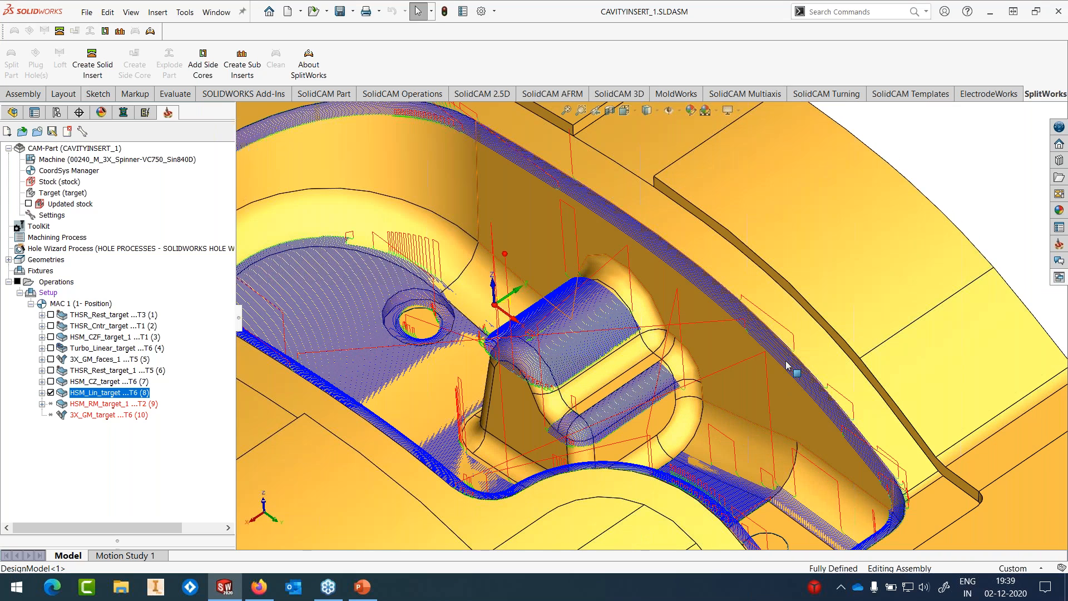
Step: View the insert from its long side in wireframe display to examine the linear toolpath along the rim and floor
key(f)
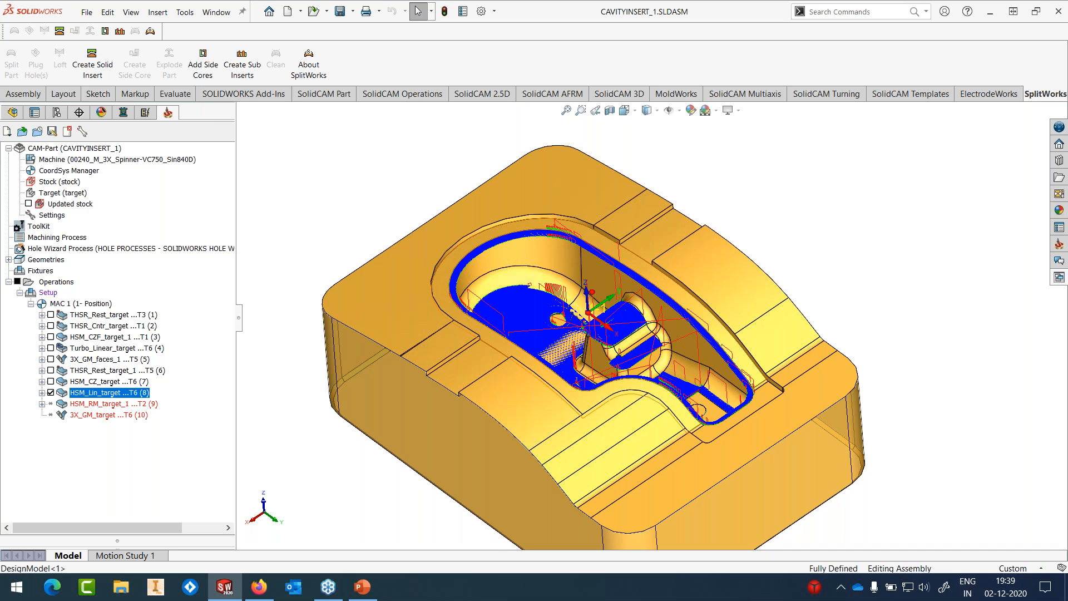
click(445, 416)
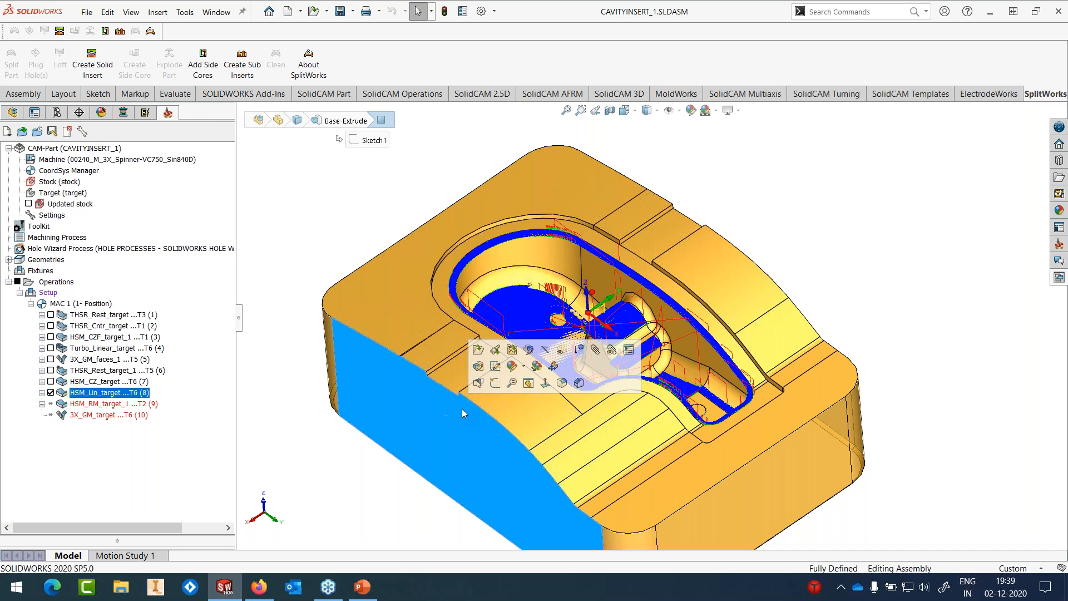
key(space)
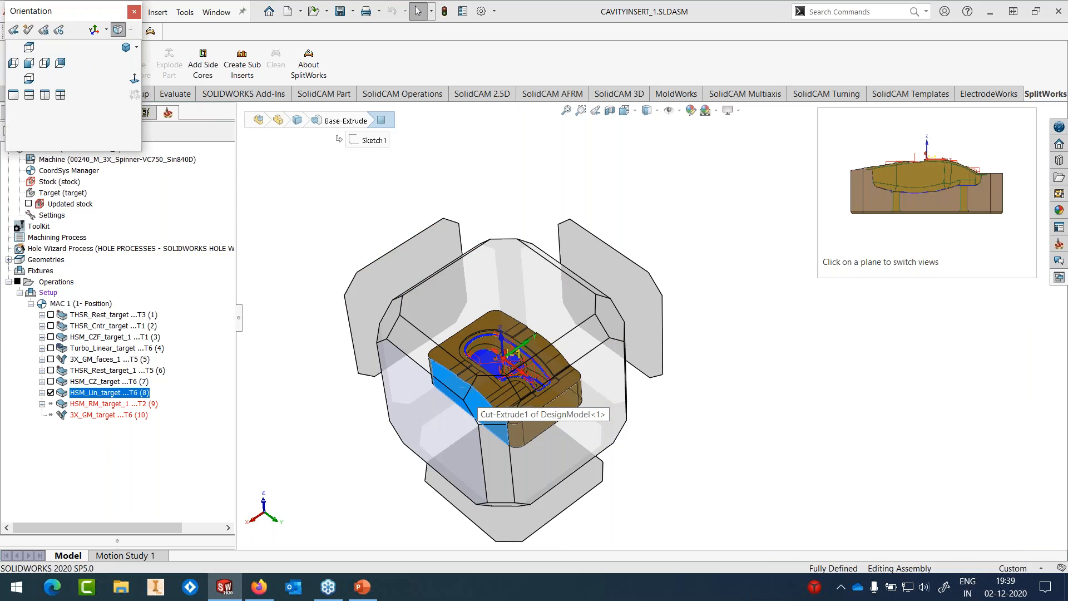
click(466, 395)
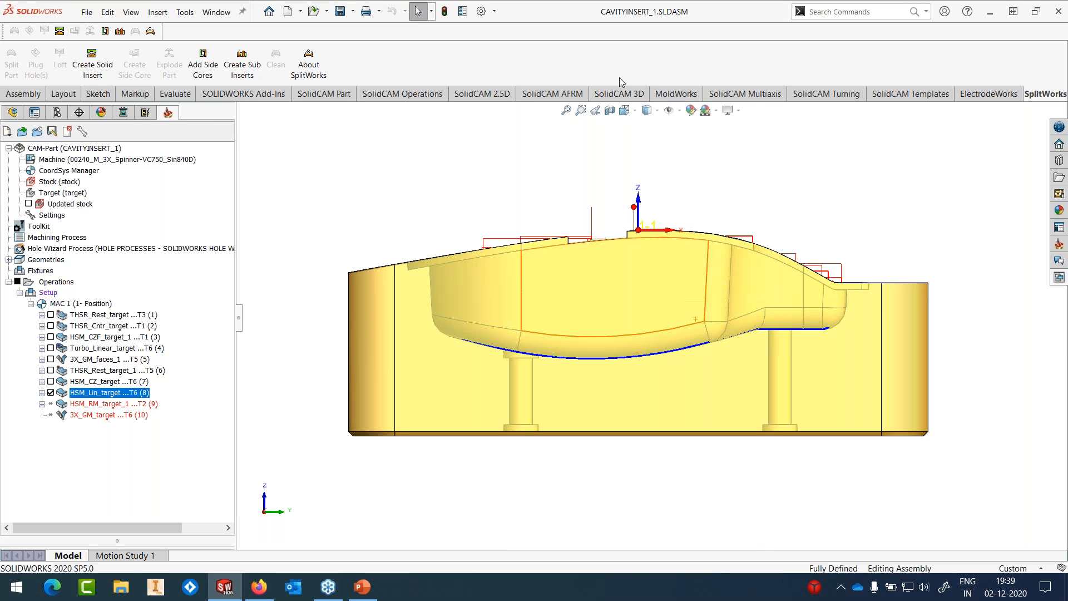
click(657, 111)
click(648, 167)
click(656, 112)
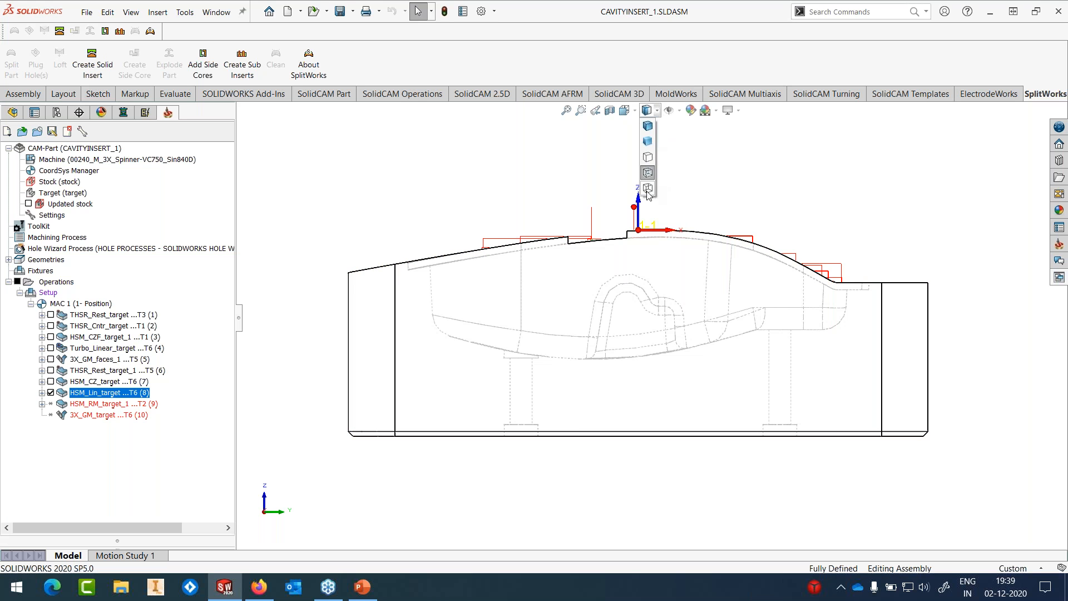
click(649, 189)
scroll(828, 264, down, 2)
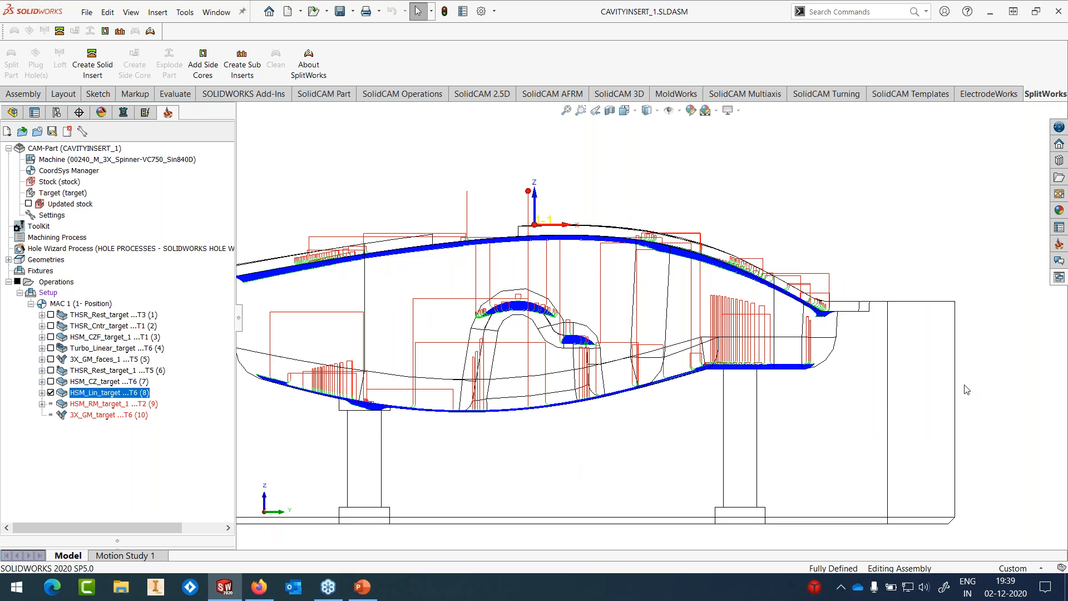
scroll(966, 386, up, 3)
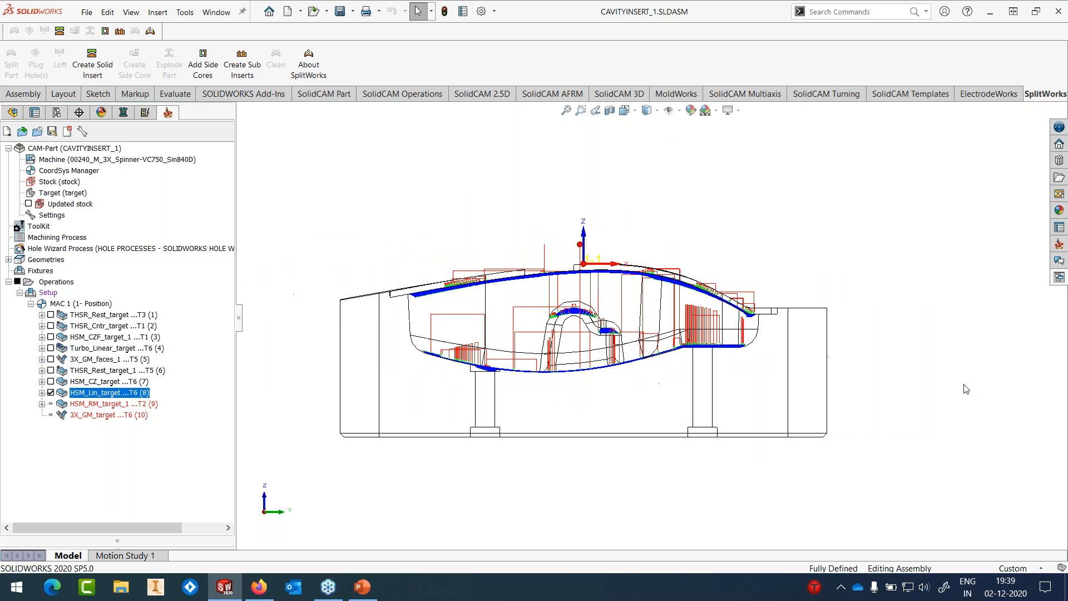
click(636, 404)
click(702, 350)
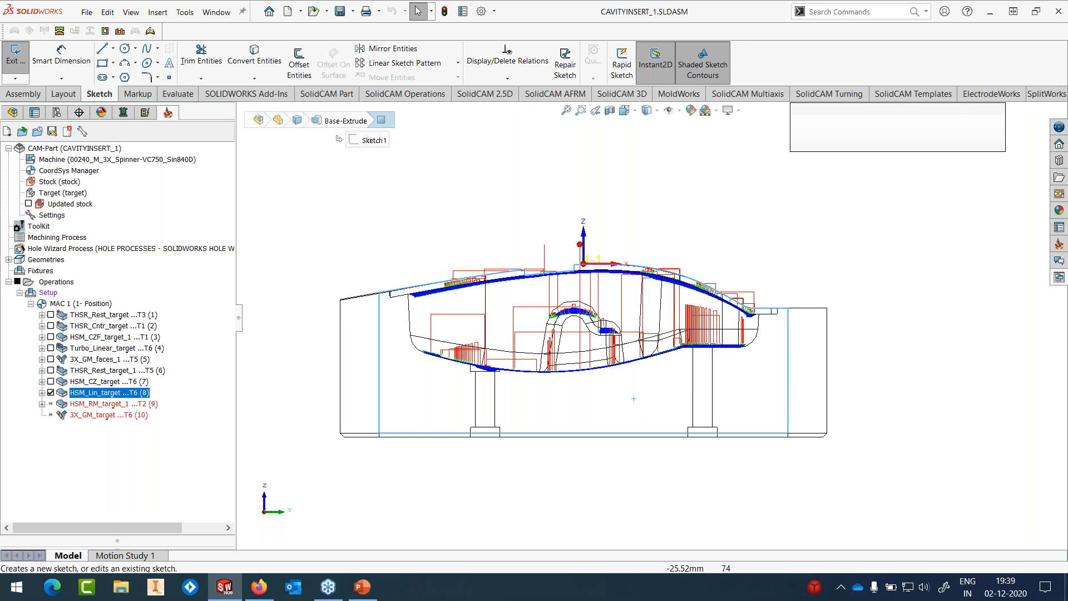
click(105, 32)
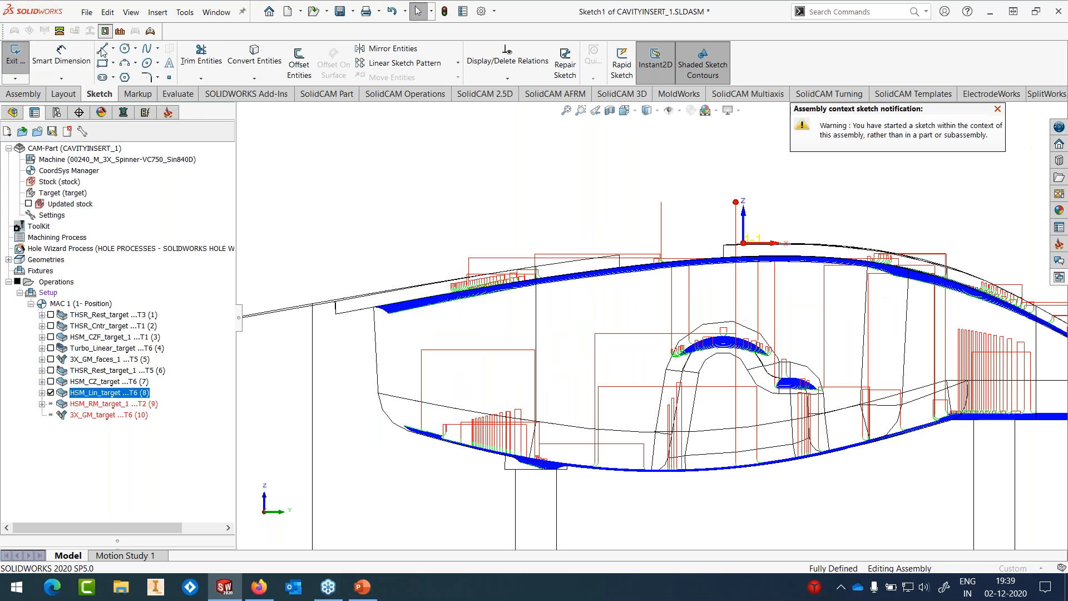
click(29, 149)
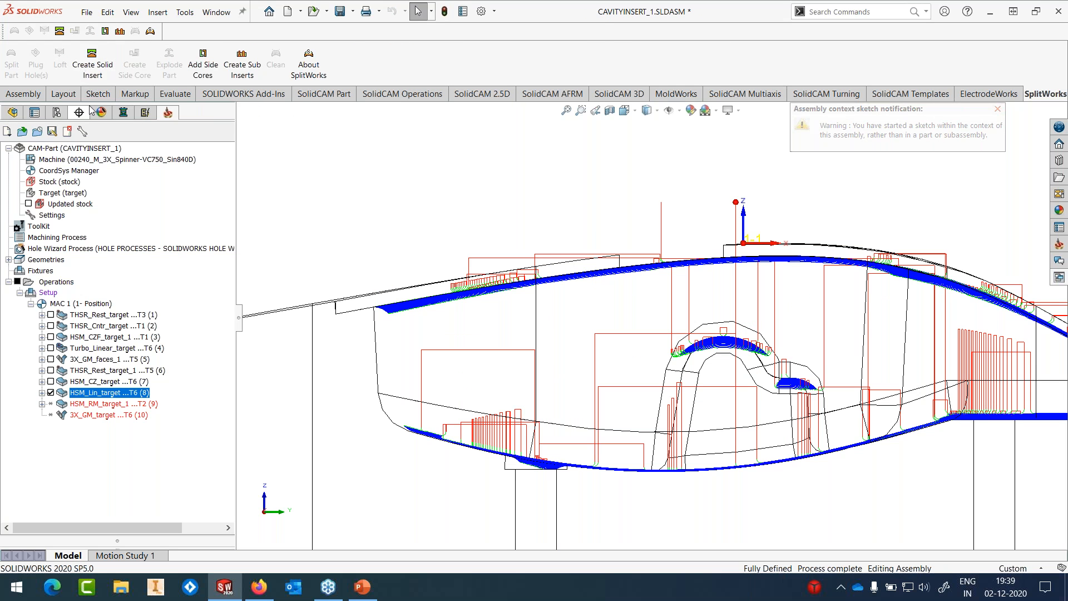
Step: Start a sketch on the insert's long side face and draw a vertical line crossing the top surface just beyond one end of the cavity
click(102, 52)
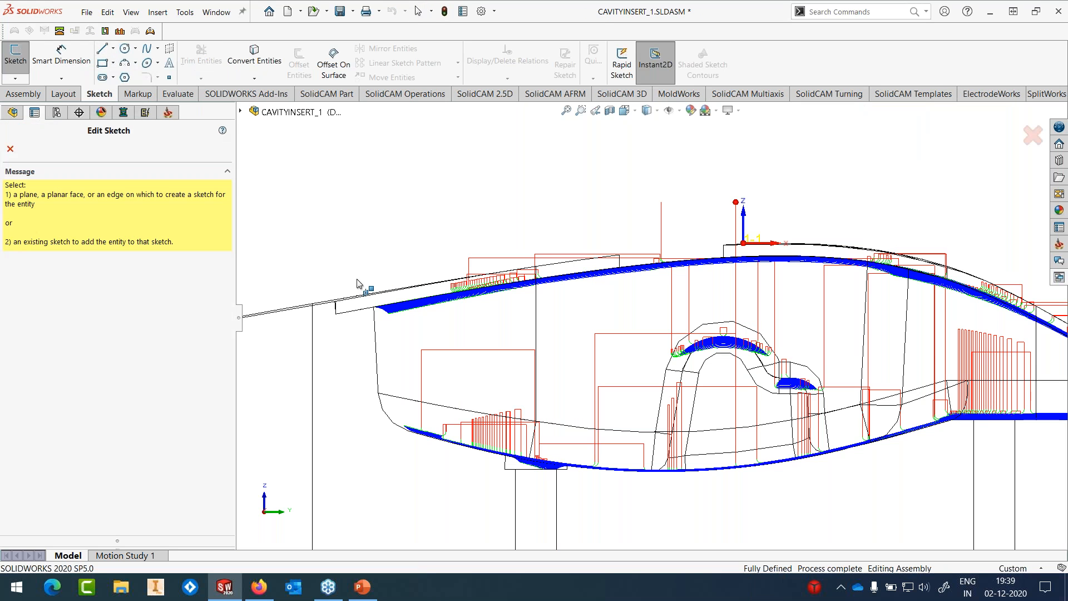
click(373, 466)
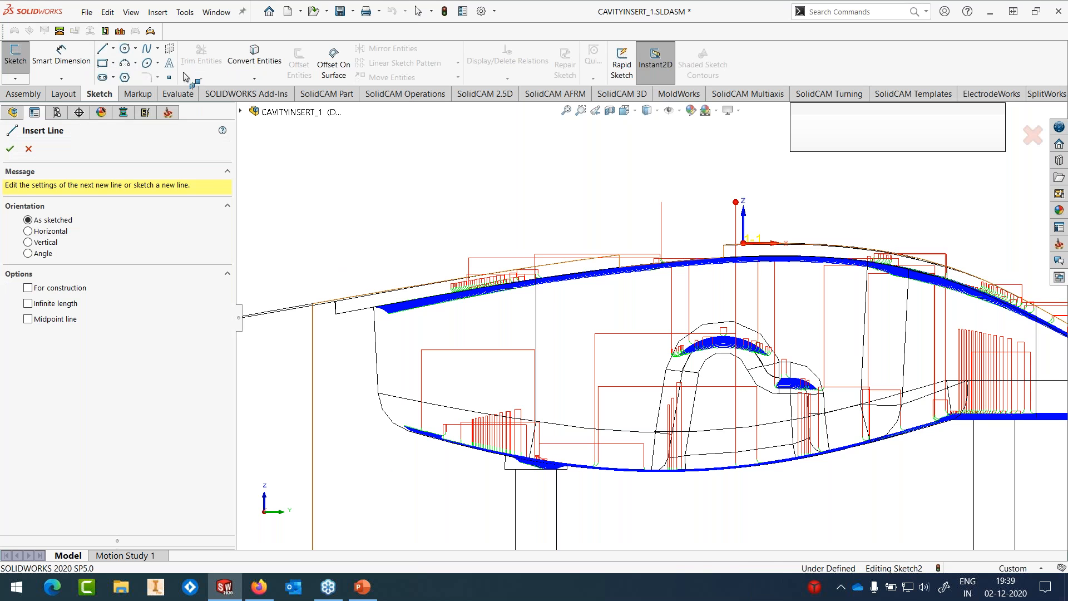
click(345, 255)
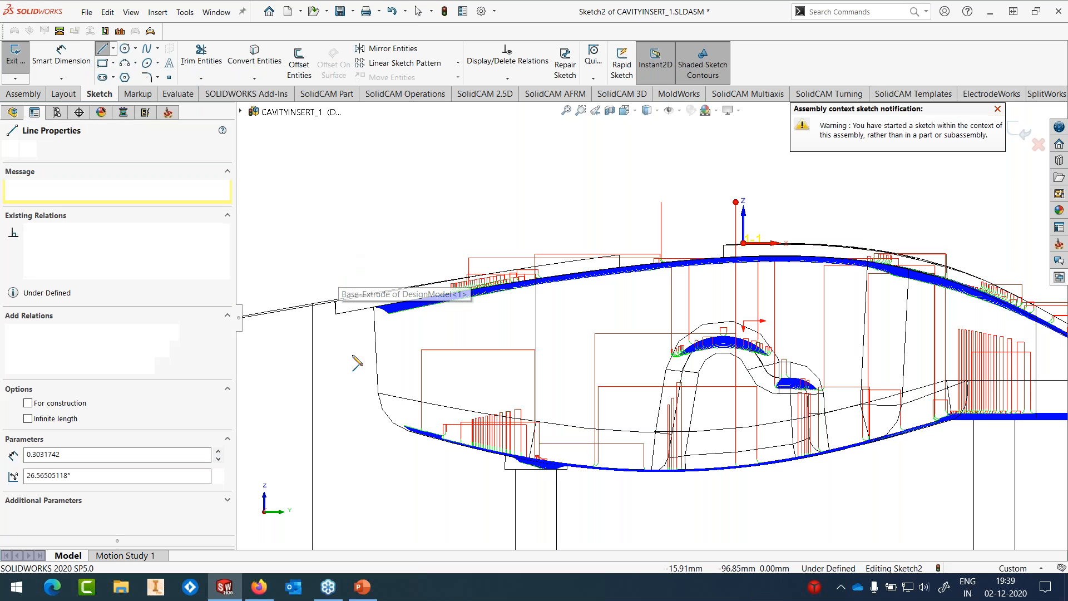
click(345, 345)
key(Escape)
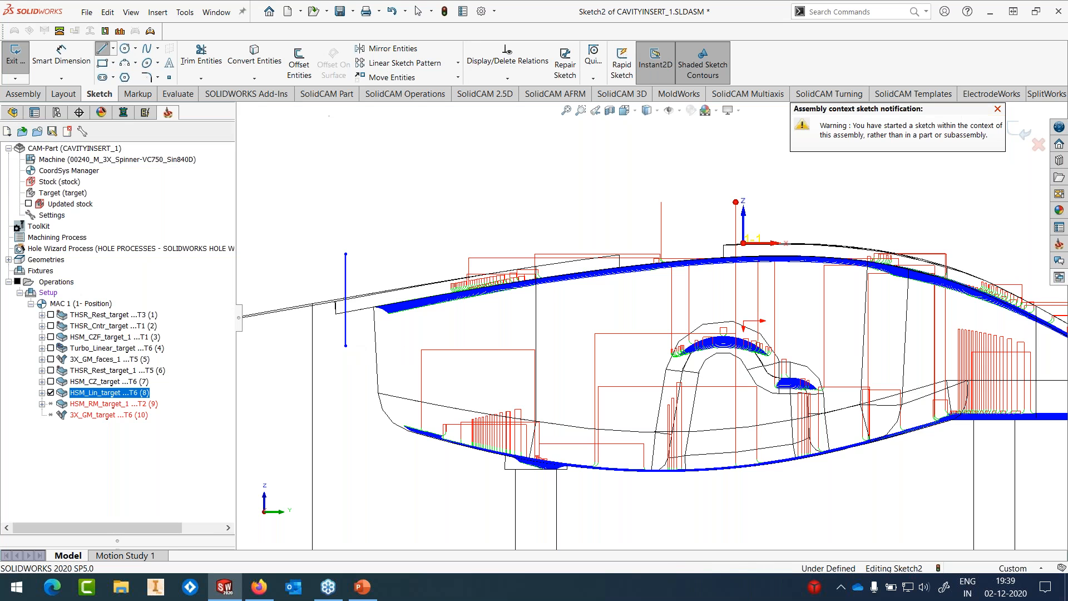
Step: Sketch a second vertical line crossing the top surface just beyond the cavity's opposite, lower end
scroll(651, 316, up, 5)
scroll(890, 337, down, 3)
click(101, 48)
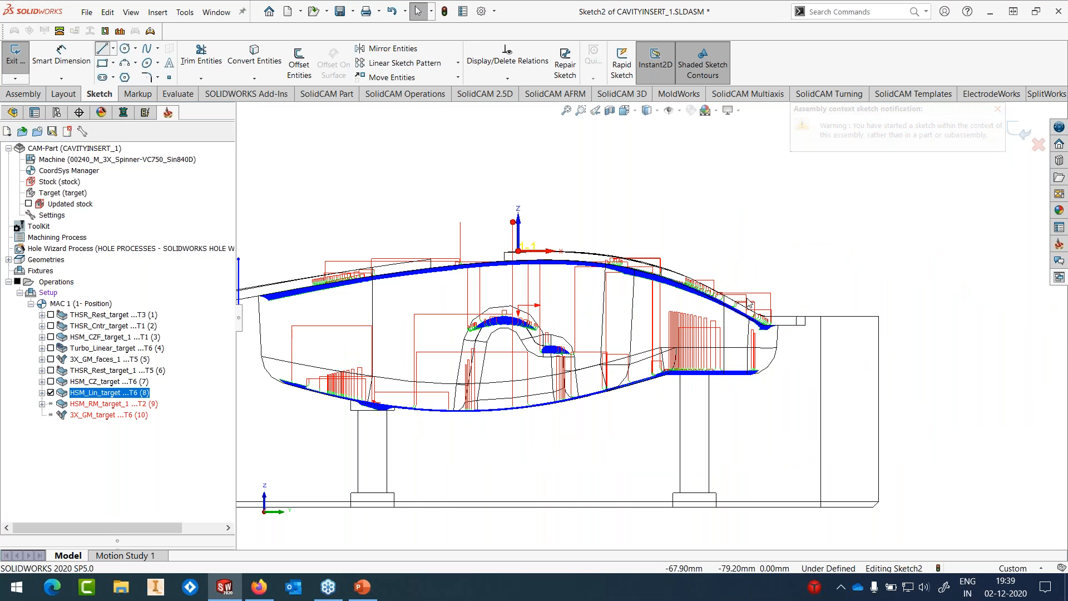
click(791, 280)
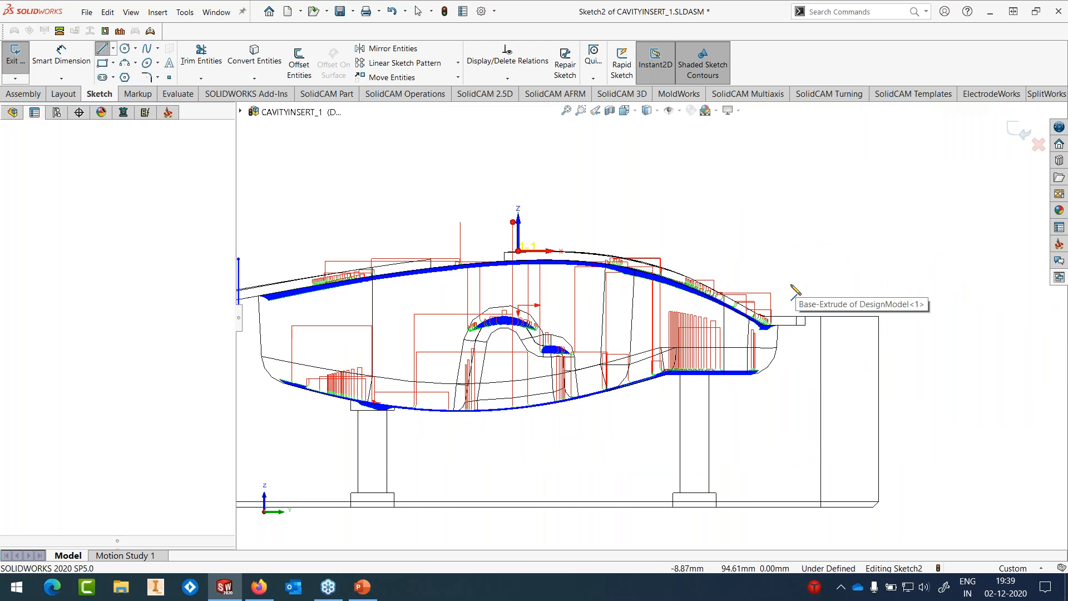
click(792, 347)
key(Escape)
key(Escape)
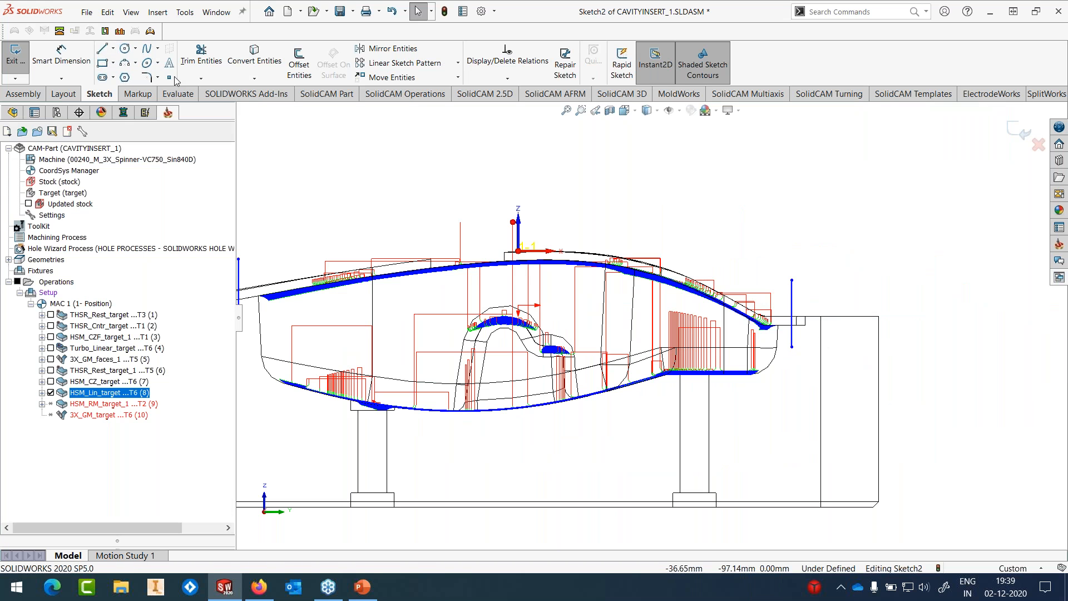
Step: Join the lower ends of the two vertical lines with a 3 Point Arc running just beneath the rim toolpath
click(135, 63)
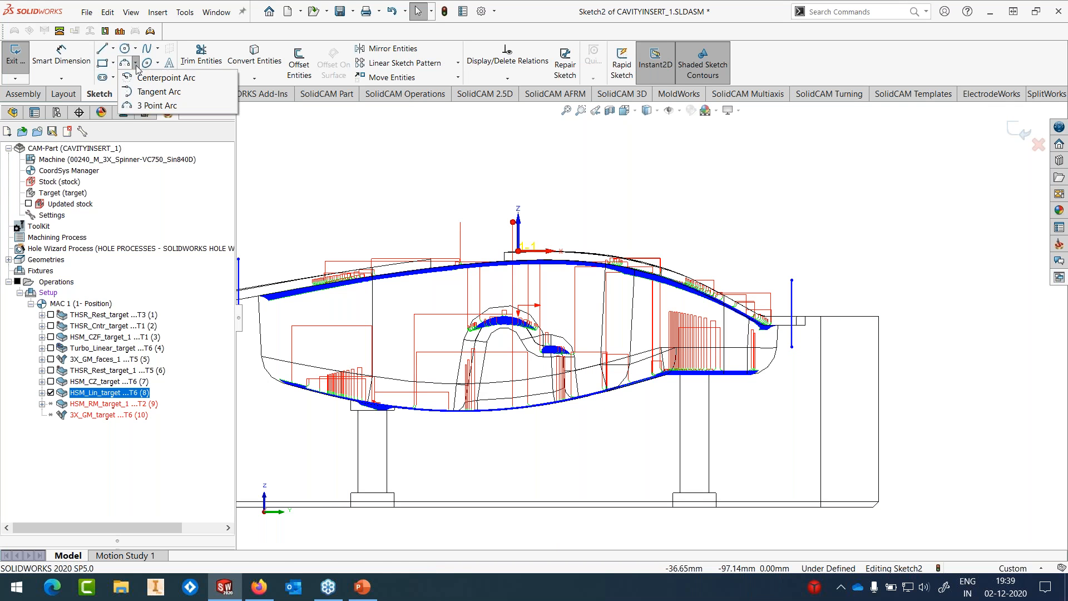
click(148, 111)
click(307, 322)
click(768, 342)
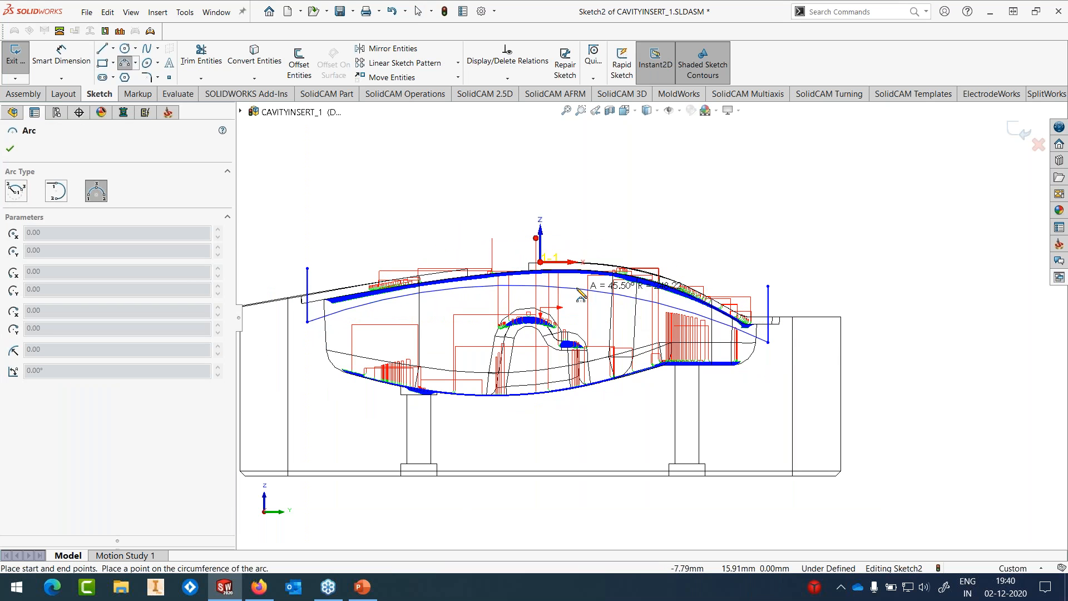
click(582, 293)
key(Escape)
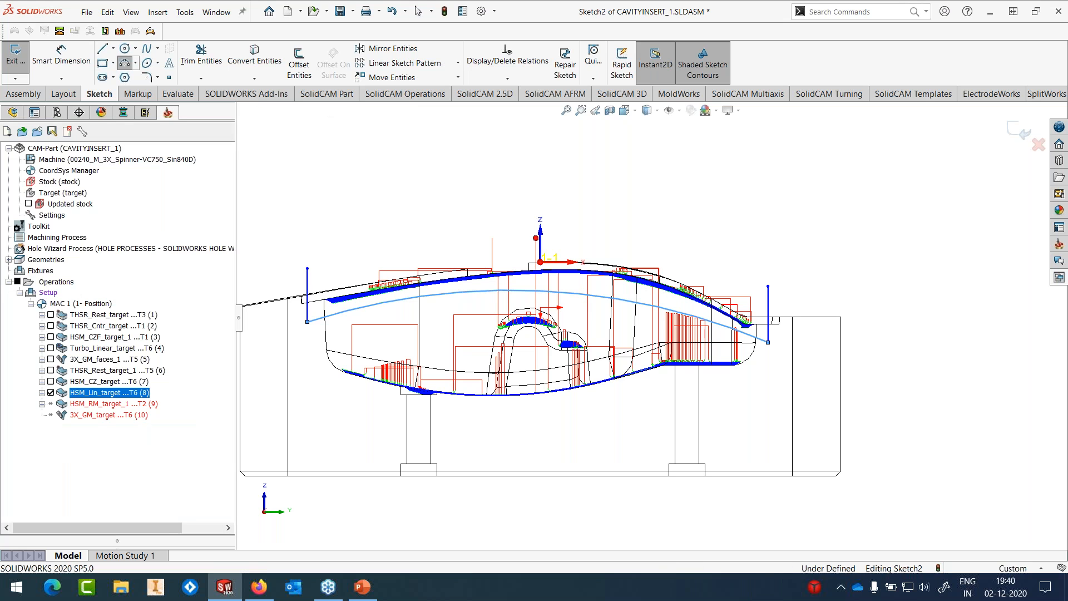
Step: Close the profile above the part with three connected lines between the vertical lines' upper ends, the last about 33.5 mm long
click(105, 52)
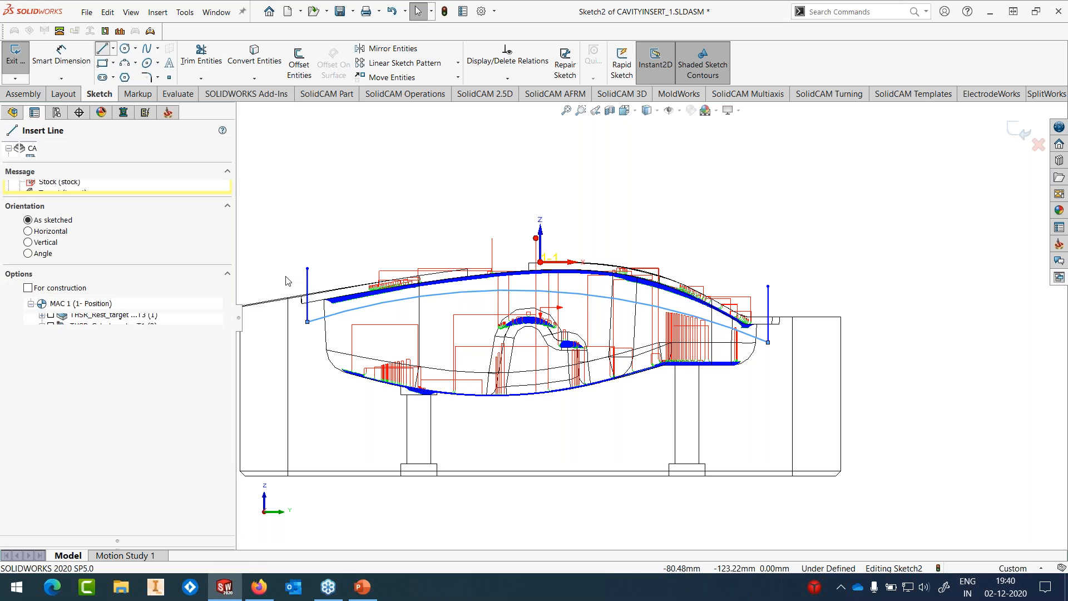
click(307, 268)
click(510, 215)
click(715, 224)
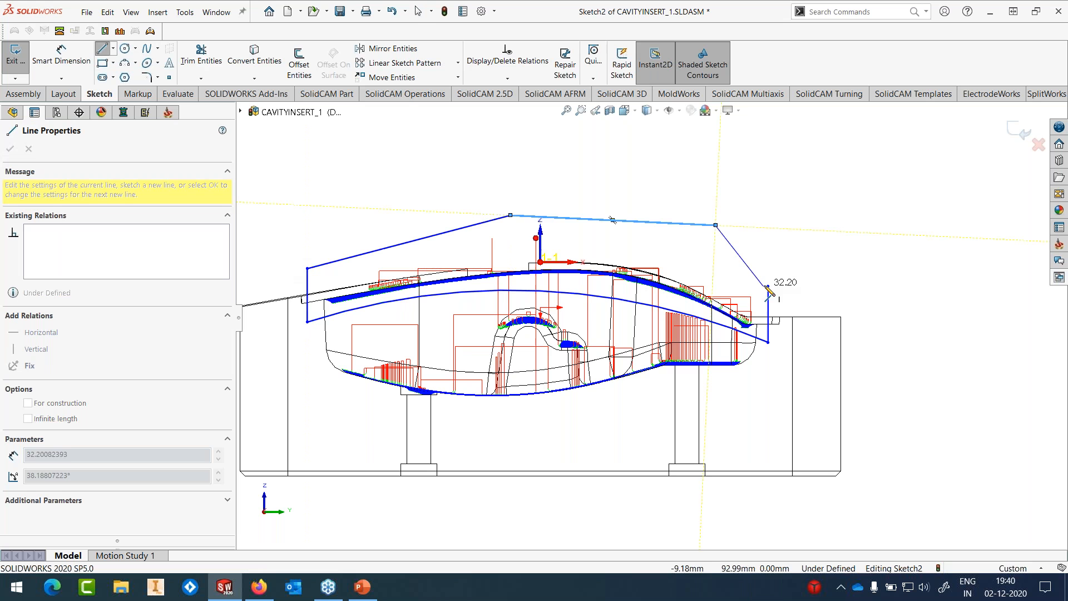
click(768, 286)
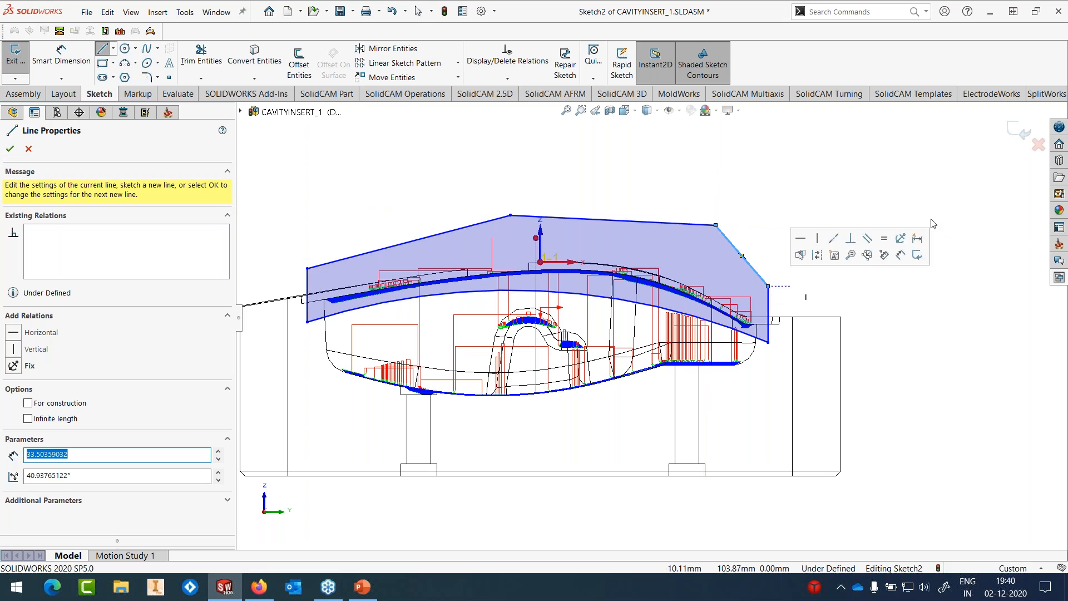
Step: Exit the sketch and return the model to shaded display with edges in a tilted view
click(1025, 135)
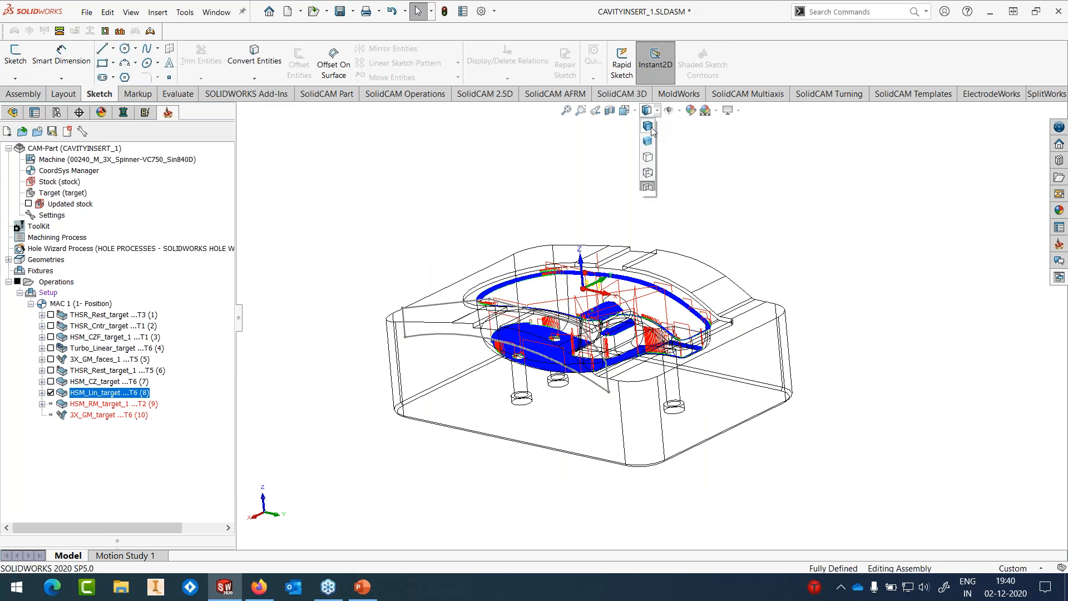
click(652, 125)
middle_drag(673, 318, 663, 349)
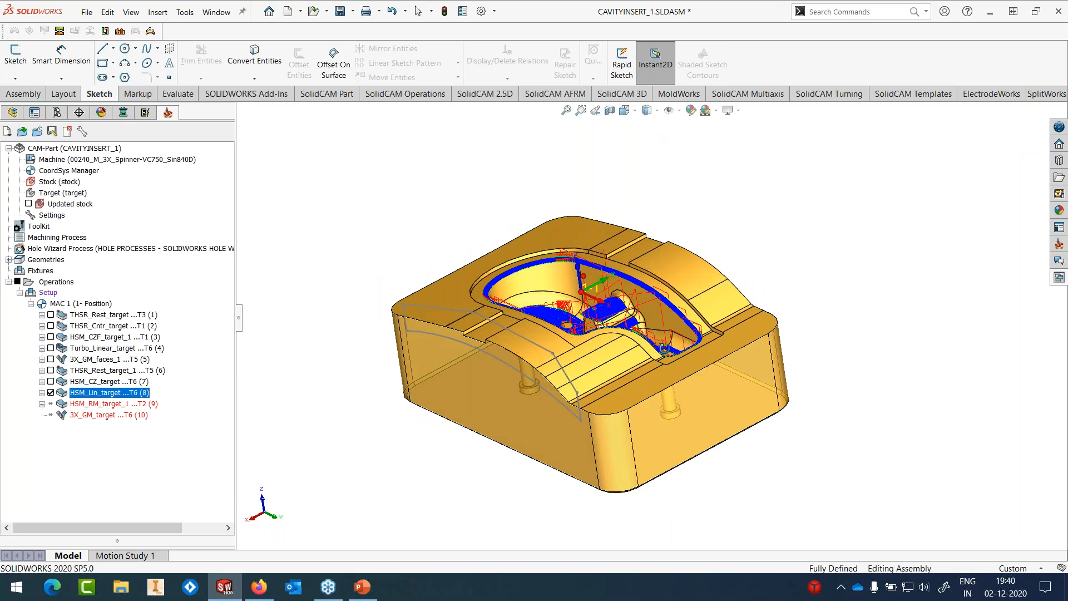
Step: Open HSM_Lin_target for HSR/HSM tool path editing and show its boundary and Z level settings
right_click(124, 397)
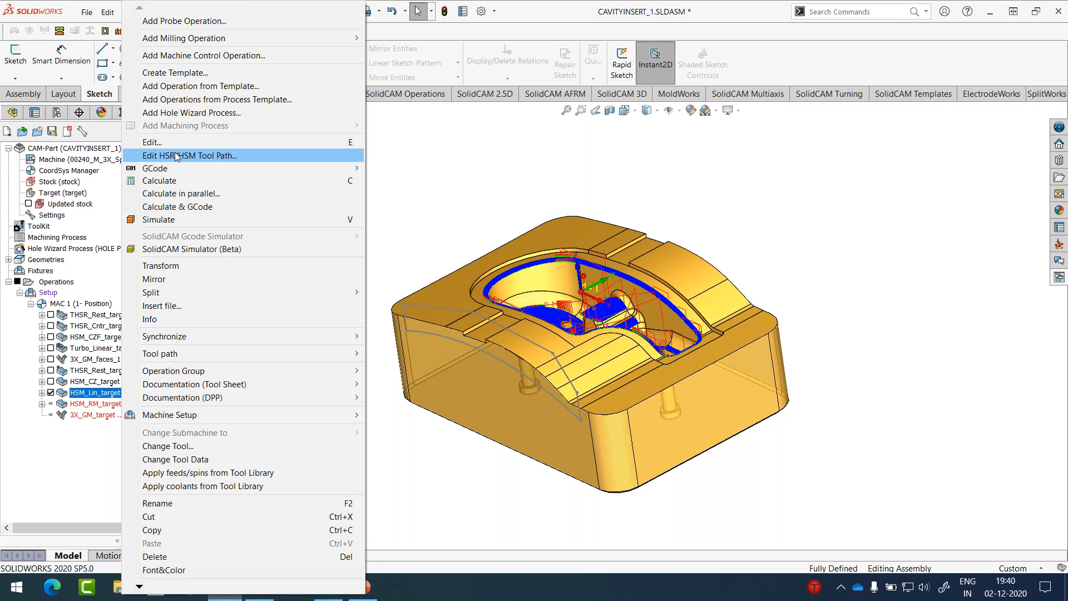
click(239, 148)
click(306, 197)
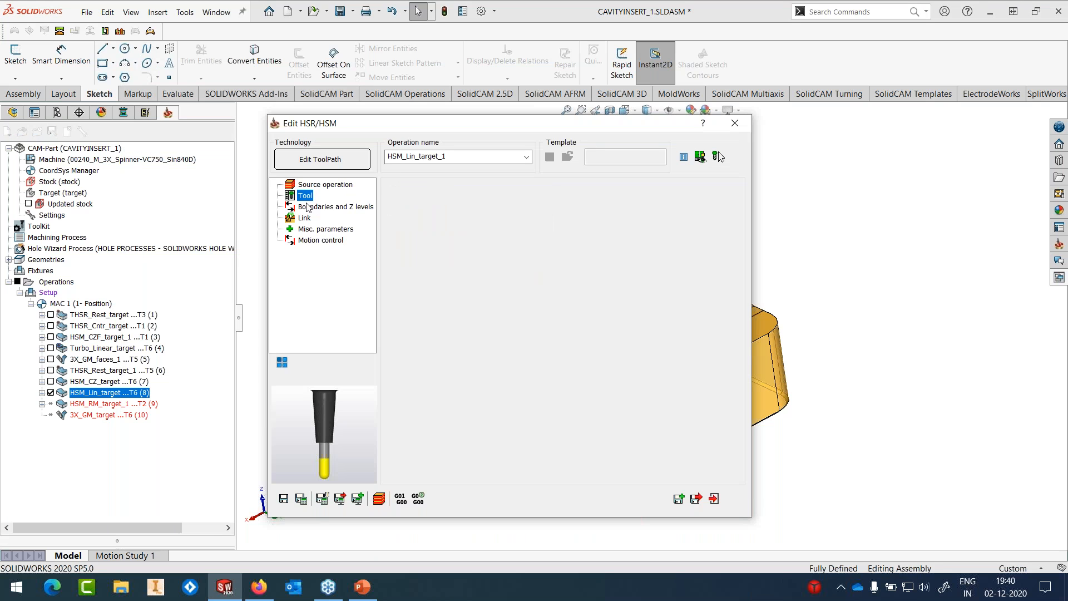
click(309, 206)
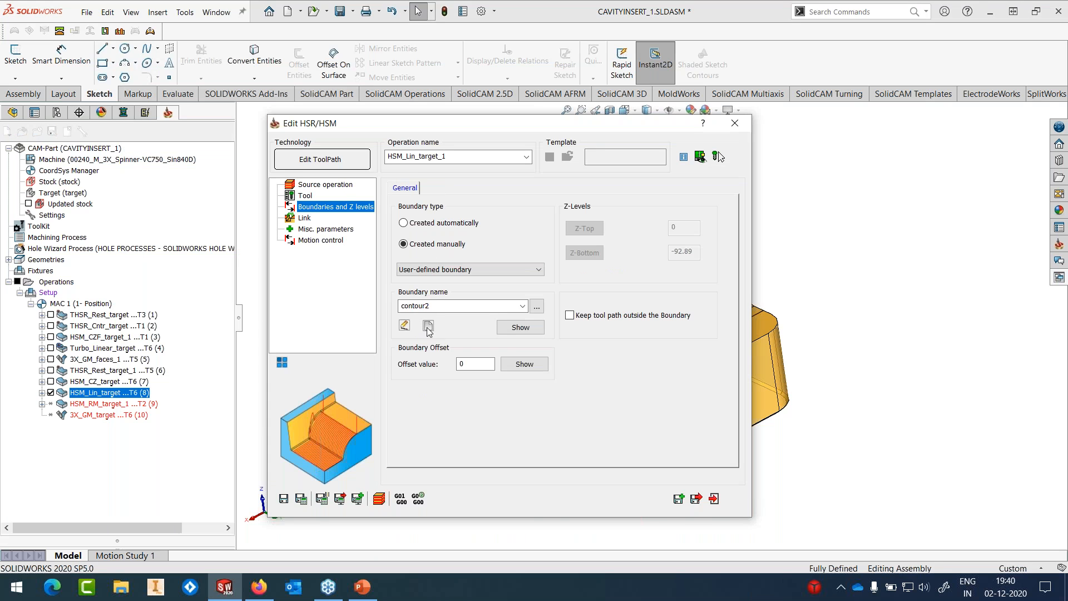
Step: Create a new user-defined boundary from the sketched profile on the side face and keep the tool path outside it
click(427, 326)
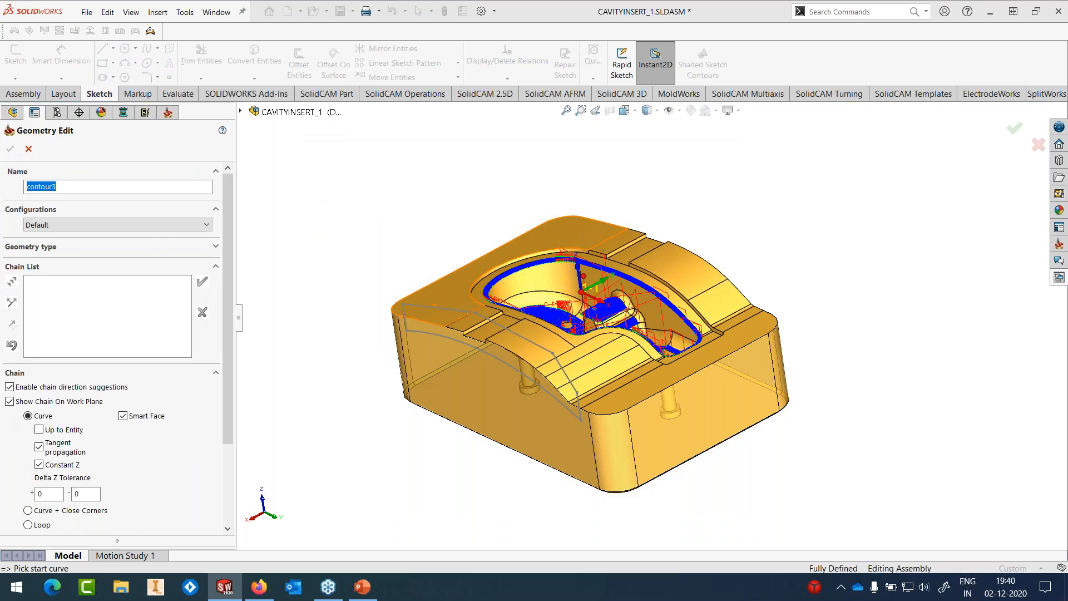
click(435, 304)
click(466, 272)
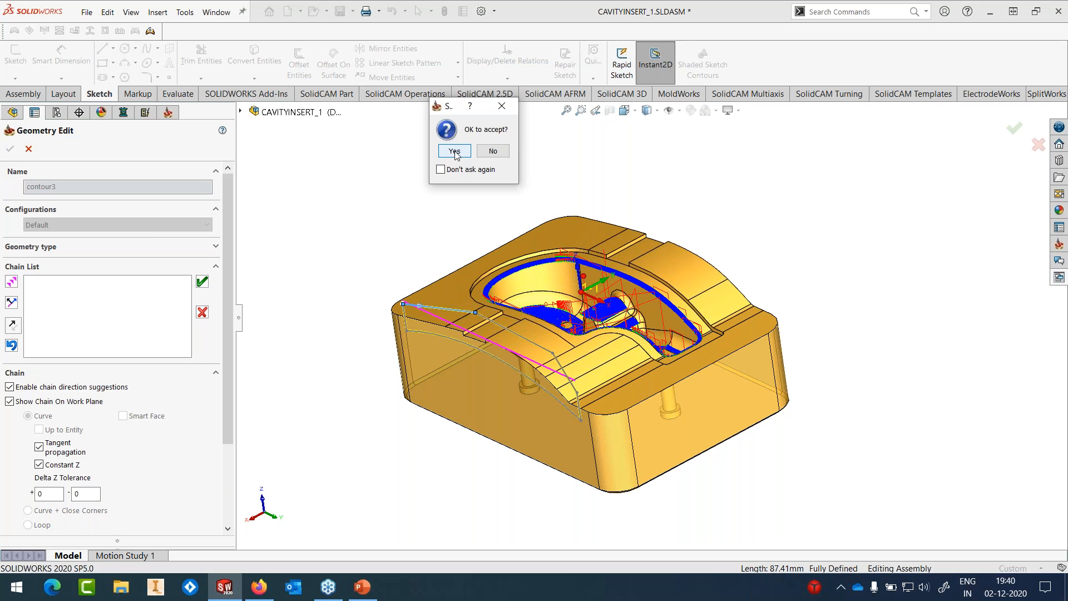
click(455, 151)
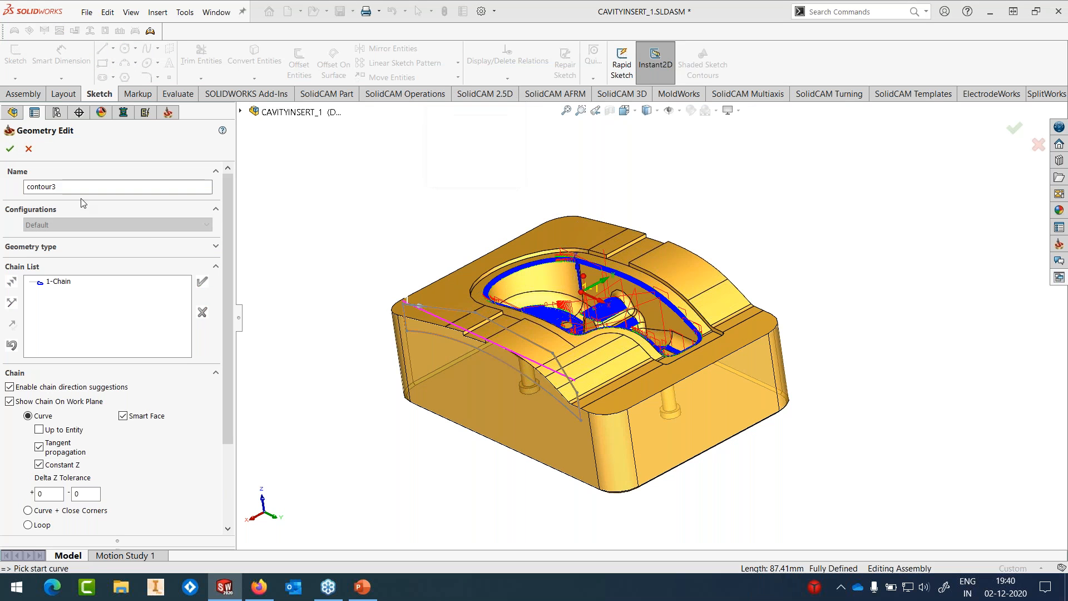
click(11, 149)
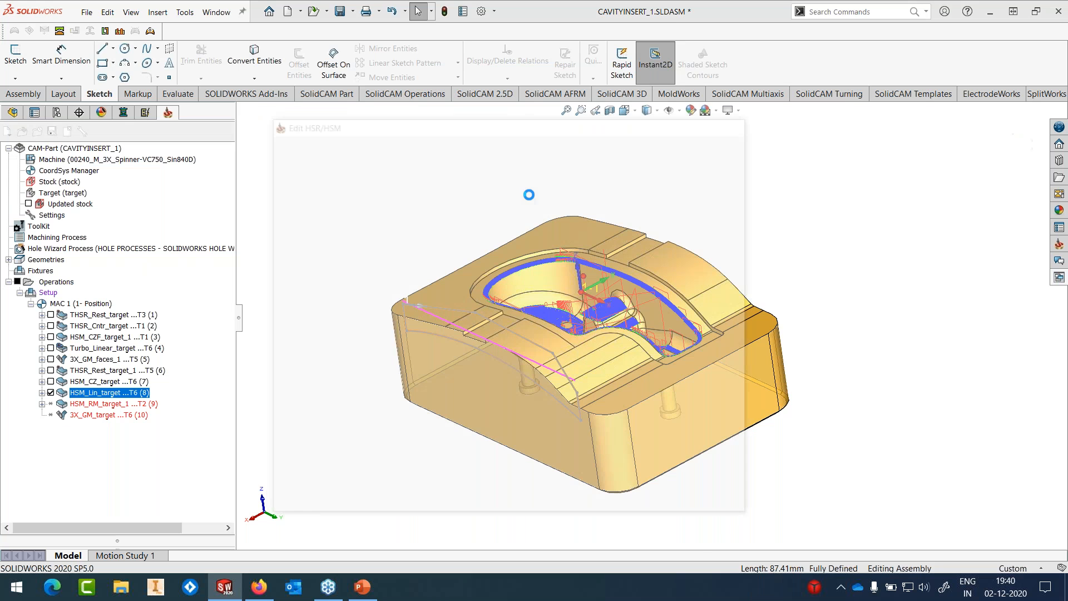
click(570, 316)
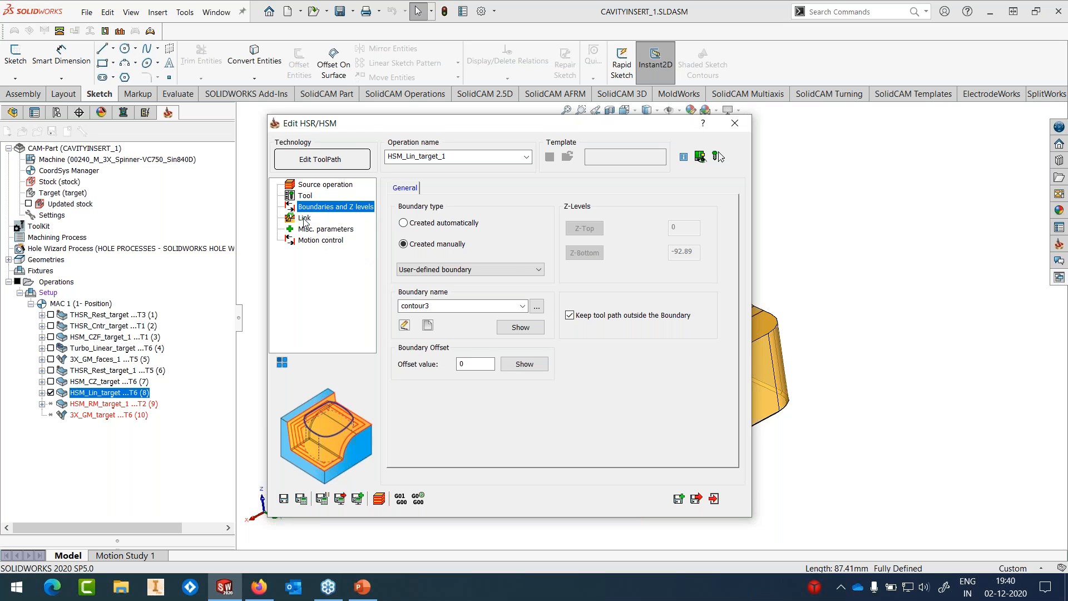
Step: View the link settings and save the edited HSM linear operation as HSM_Lin_target_1, accepting the depth below the CoordSys lower level
click(304, 219)
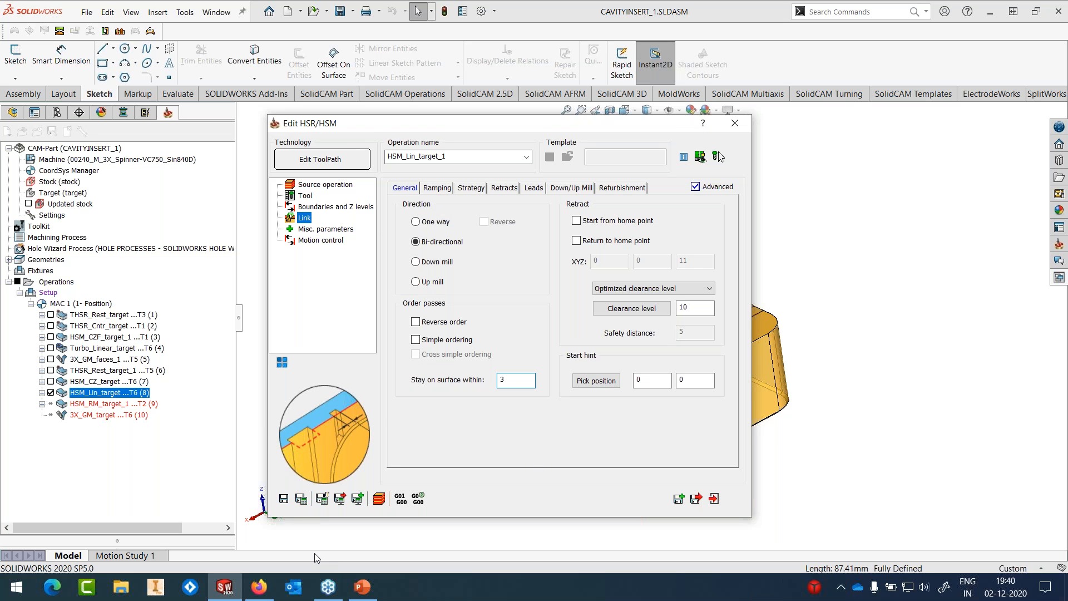
click(283, 499)
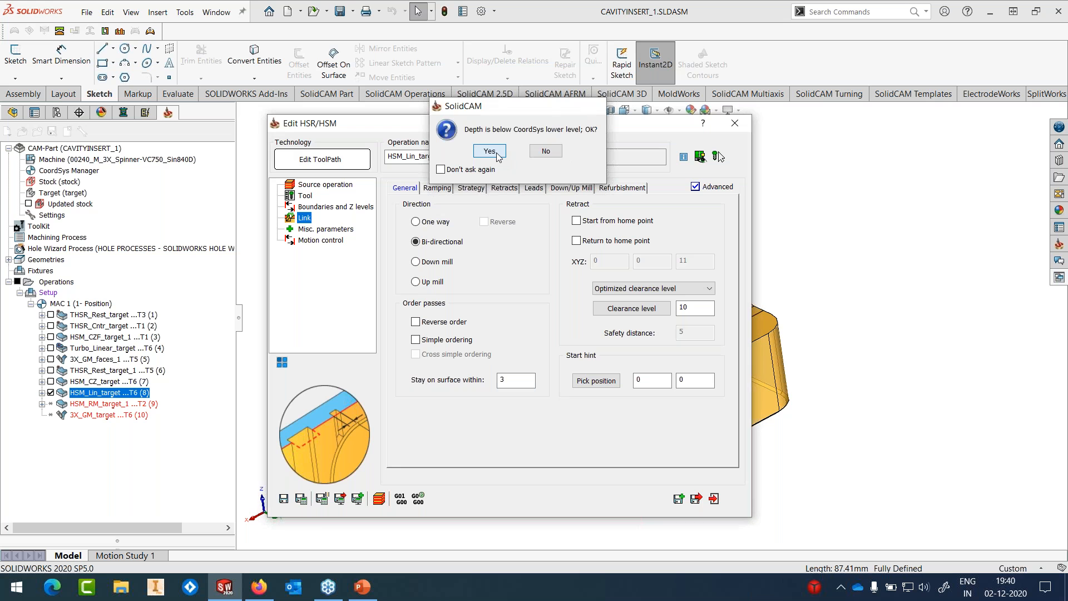
click(490, 151)
click(732, 124)
right_click(109, 403)
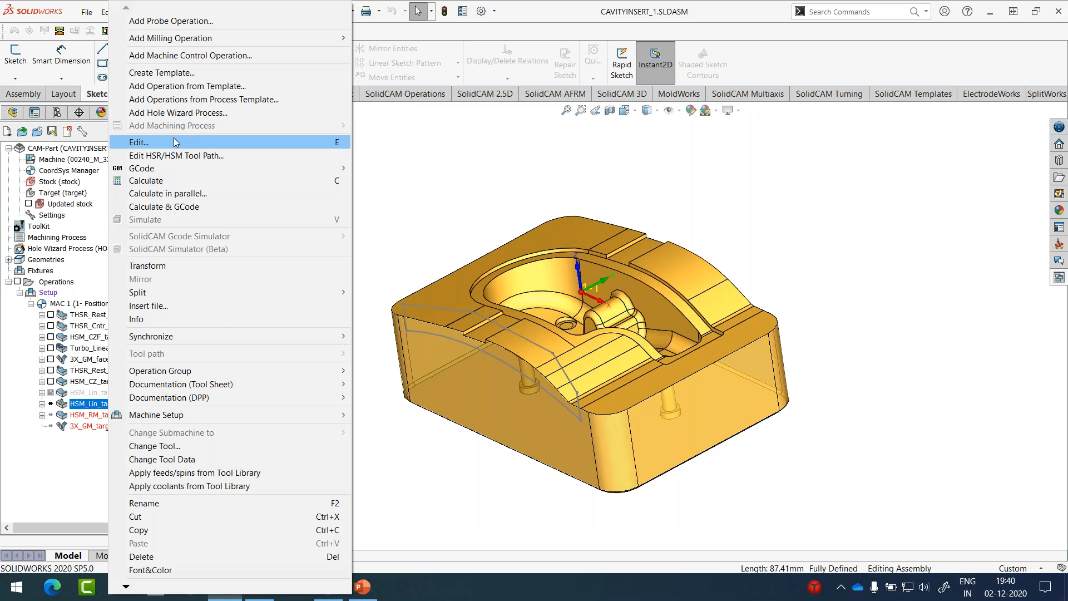
click(174, 144)
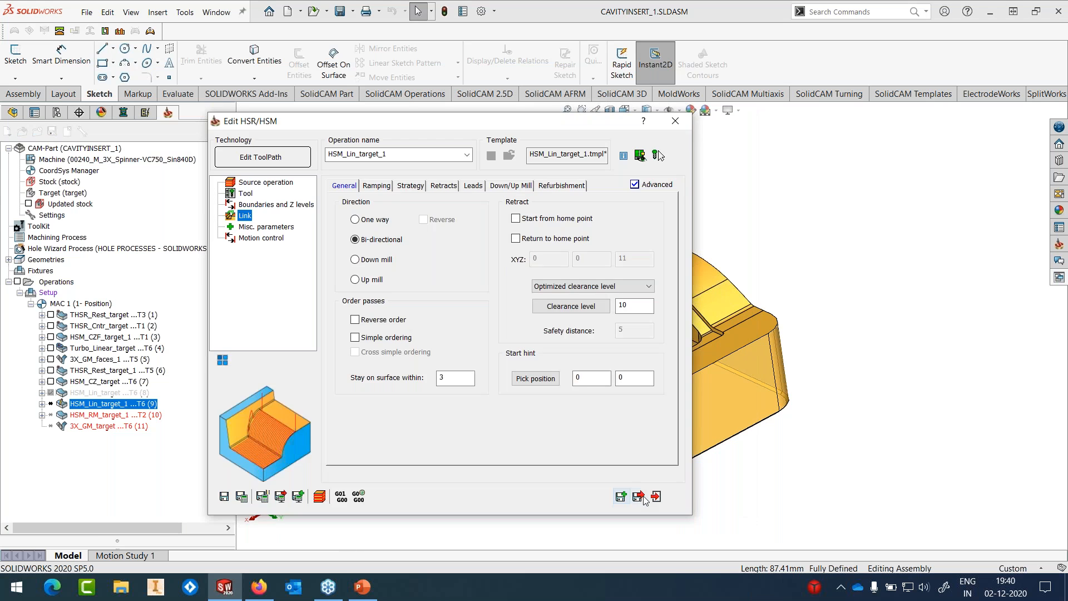
click(657, 497)
Step: Calculate the edited HSM_Lin_target_1 operation
right_click(110, 403)
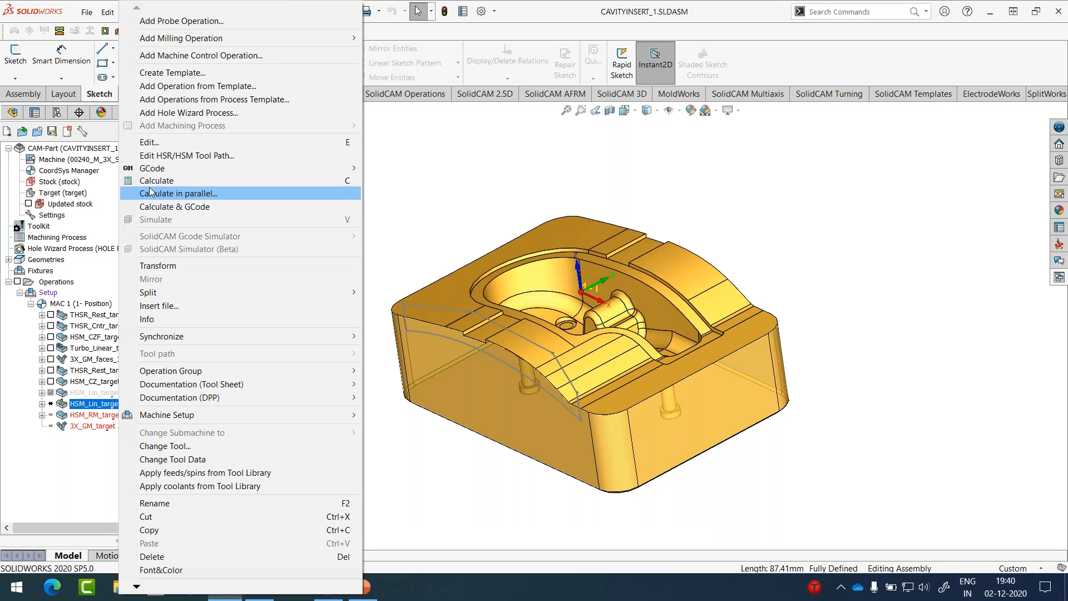
click(156, 181)
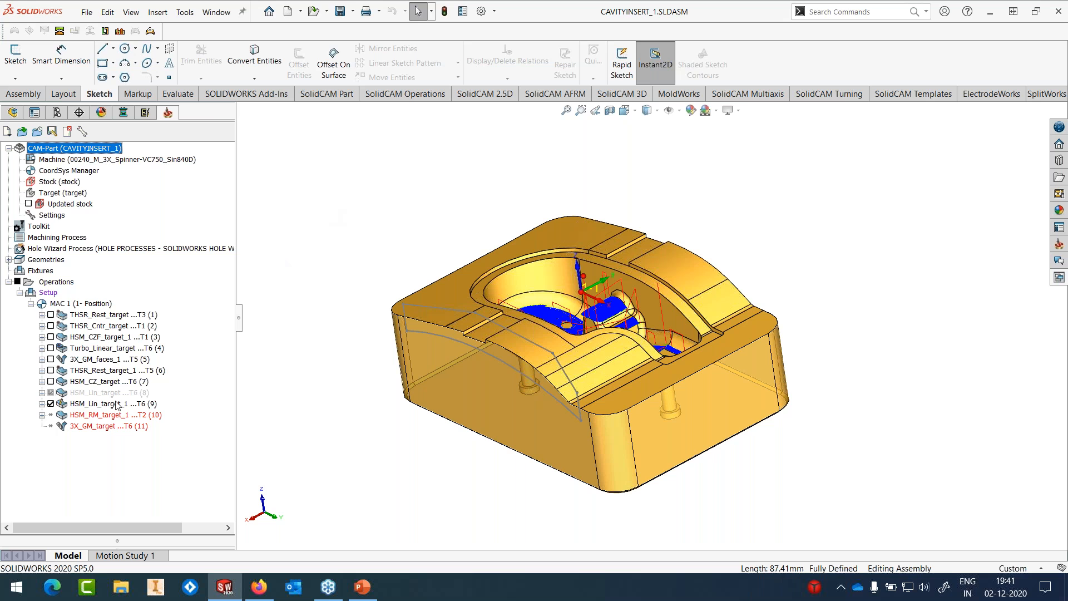
Step: Switch the model to wireframe and examine the trimmed HSM linear toolpath over the cavity floor and its raised feature
click(96, 393)
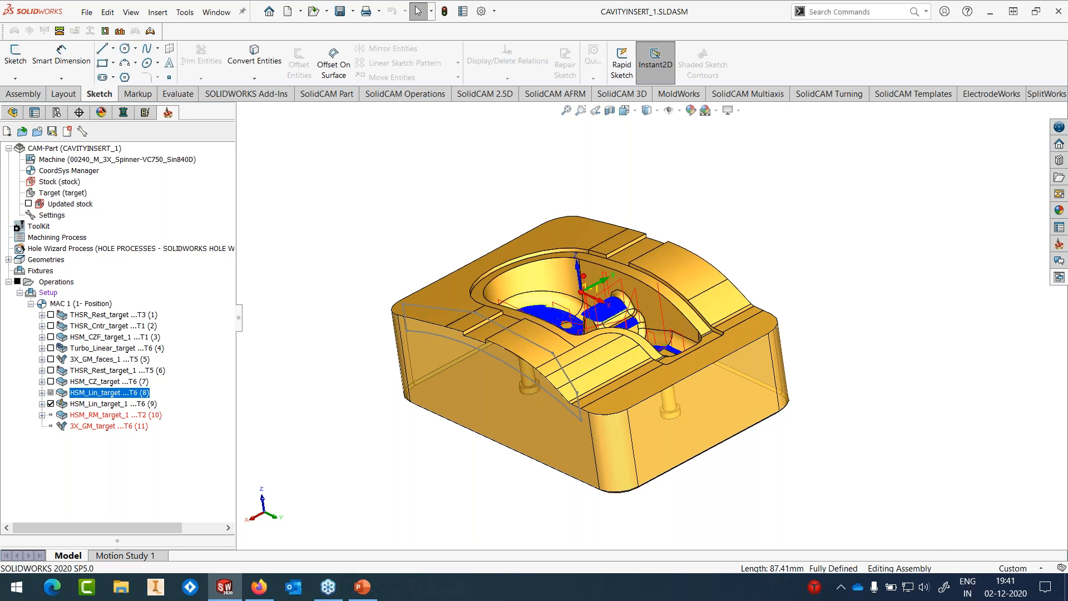
scroll(681, 326, down, 5)
middle_drag(718, 334, 735, 344)
middle_drag(857, 313, 853, 376)
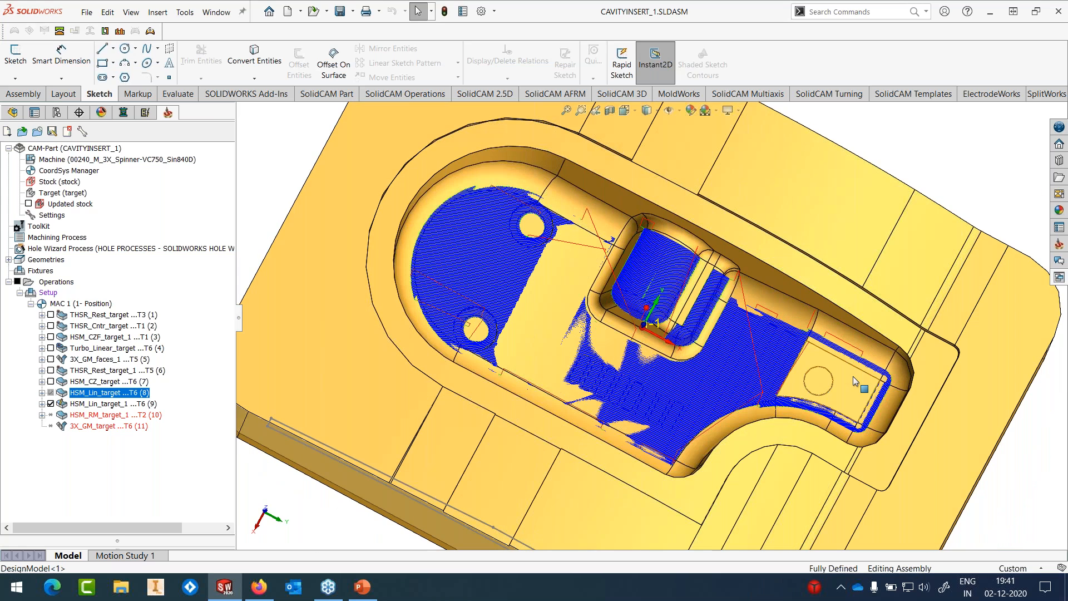
click(653, 112)
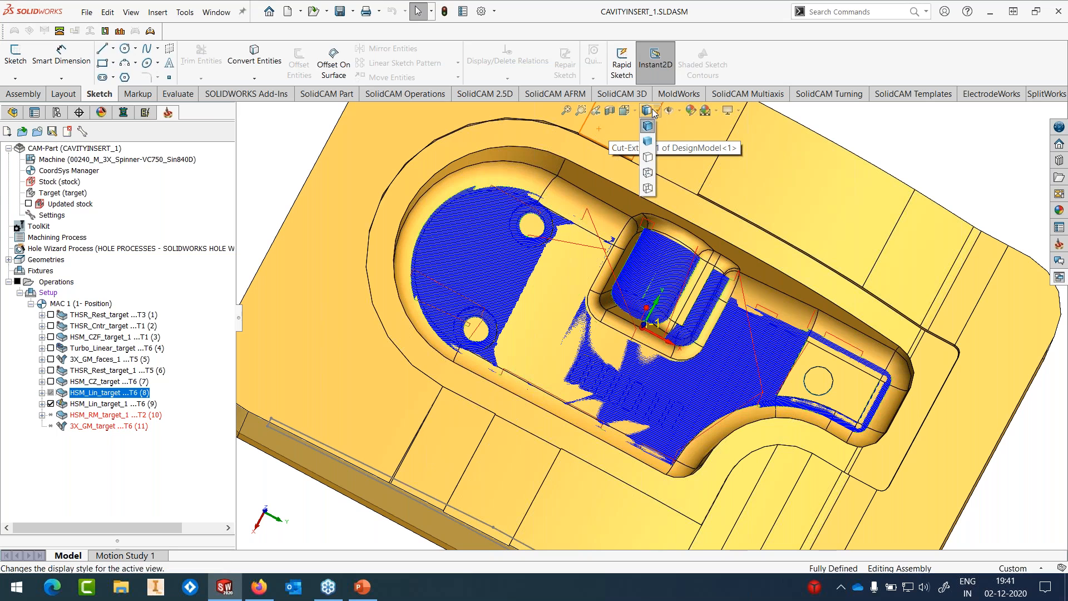
click(648, 189)
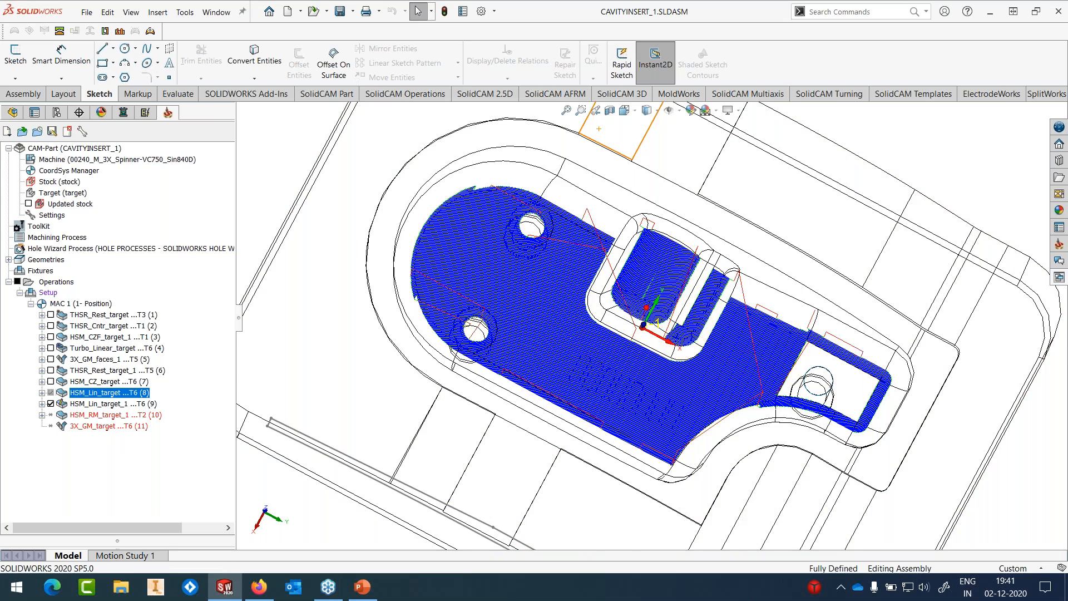
middle_drag(648, 201, 529, 230)
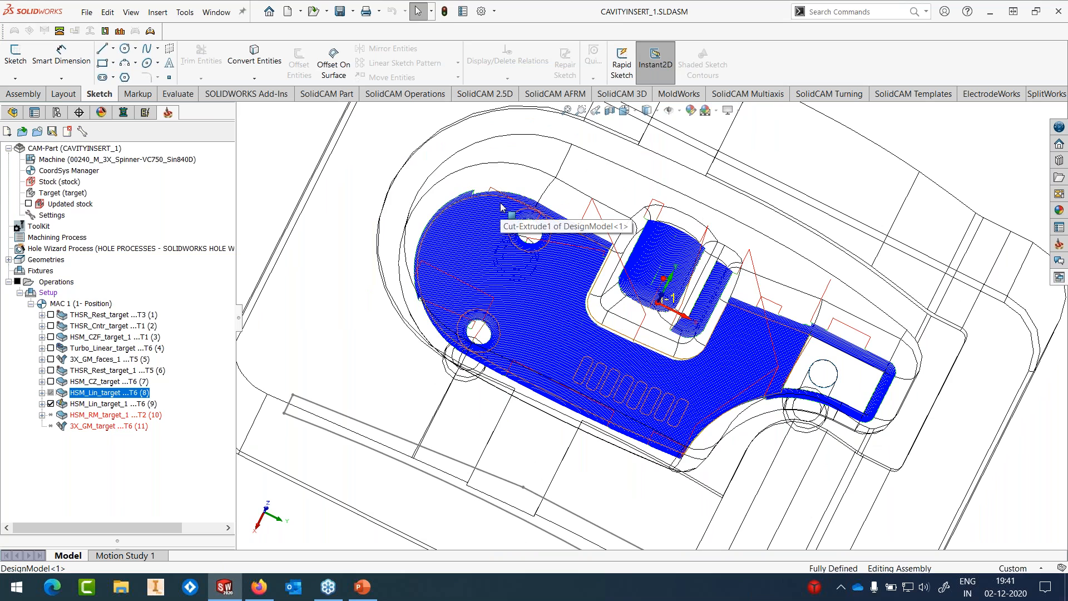
middle_drag(503, 213, 678, 270)
scroll(679, 270, up, 2)
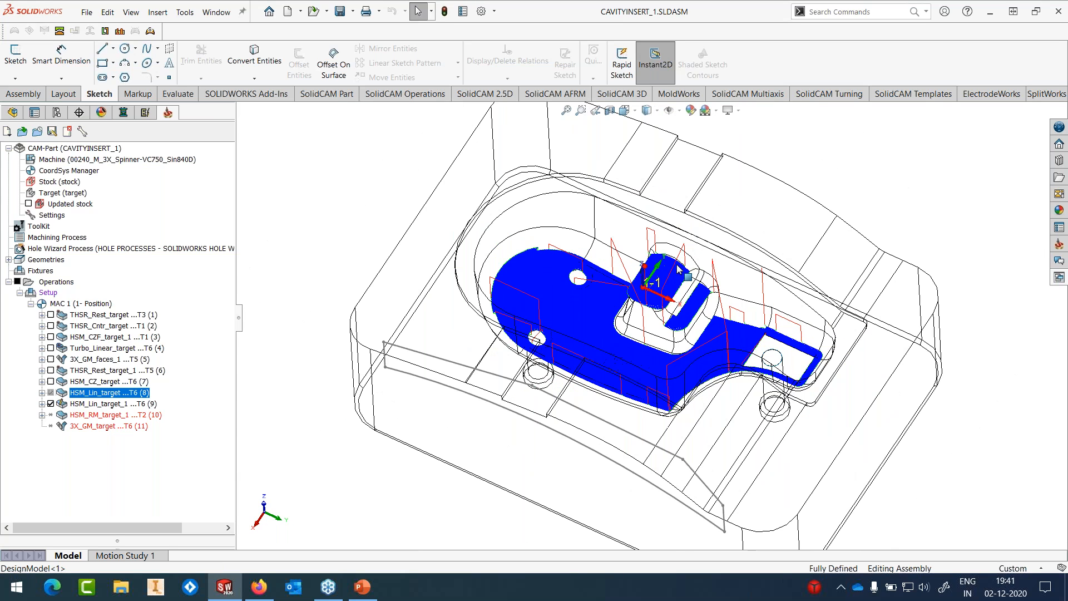
Step: Hide the HSM_Lin_target_1 toolpath and open the HSM_RM_target_1 rest machining operation's constraint boundary settings
click(51, 404)
click(99, 416)
right_click(99, 419)
click(183, 146)
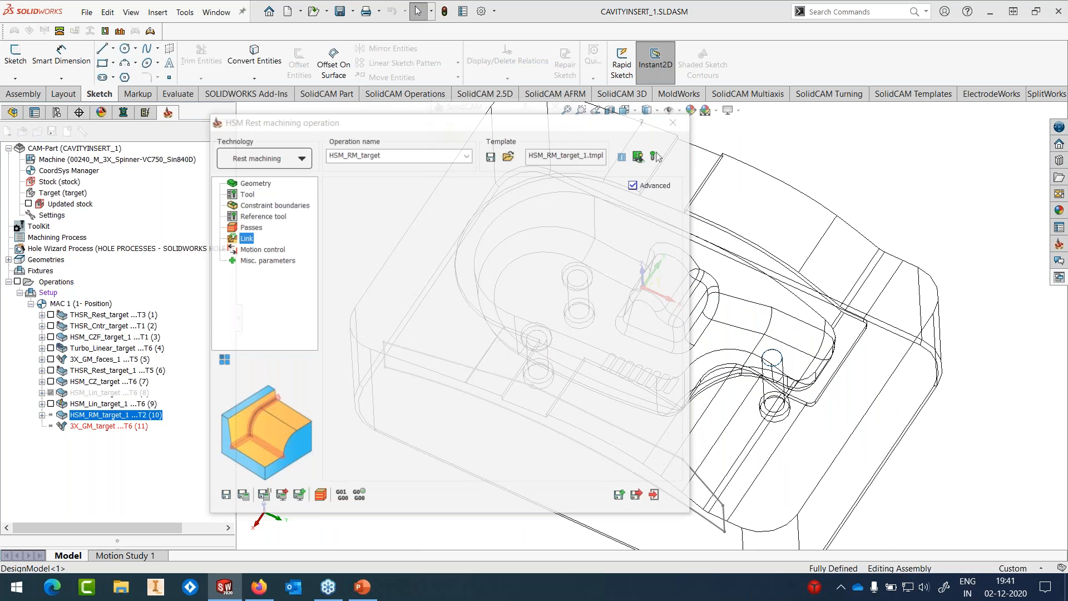
click(502, 156)
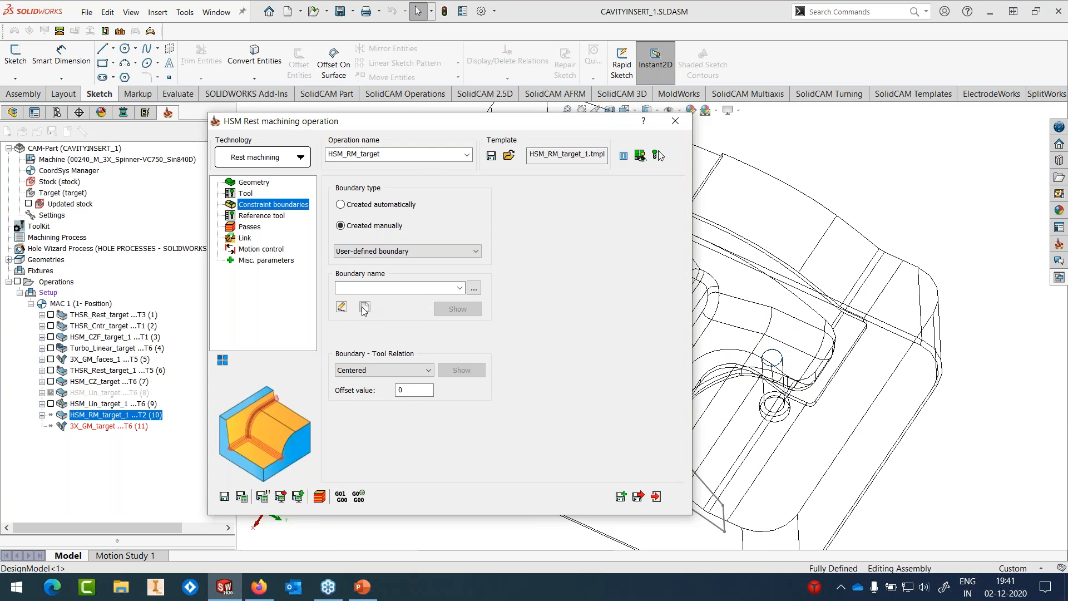
Step: Create the user-defined boundary contour4 from the closed outer edge chain around the block's base
click(365, 307)
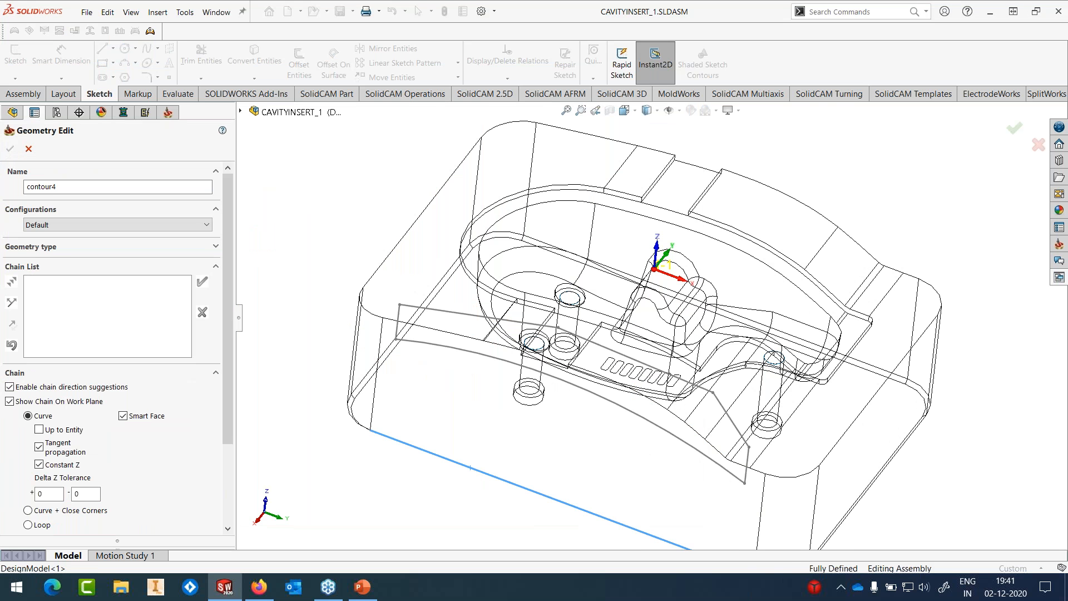
click(470, 467)
click(453, 150)
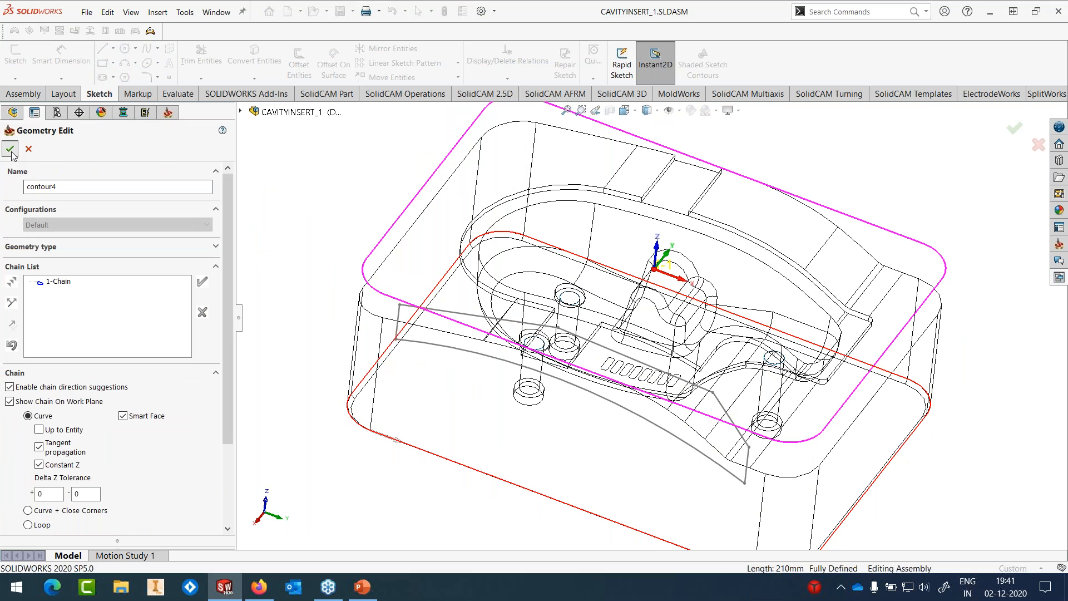
click(10, 149)
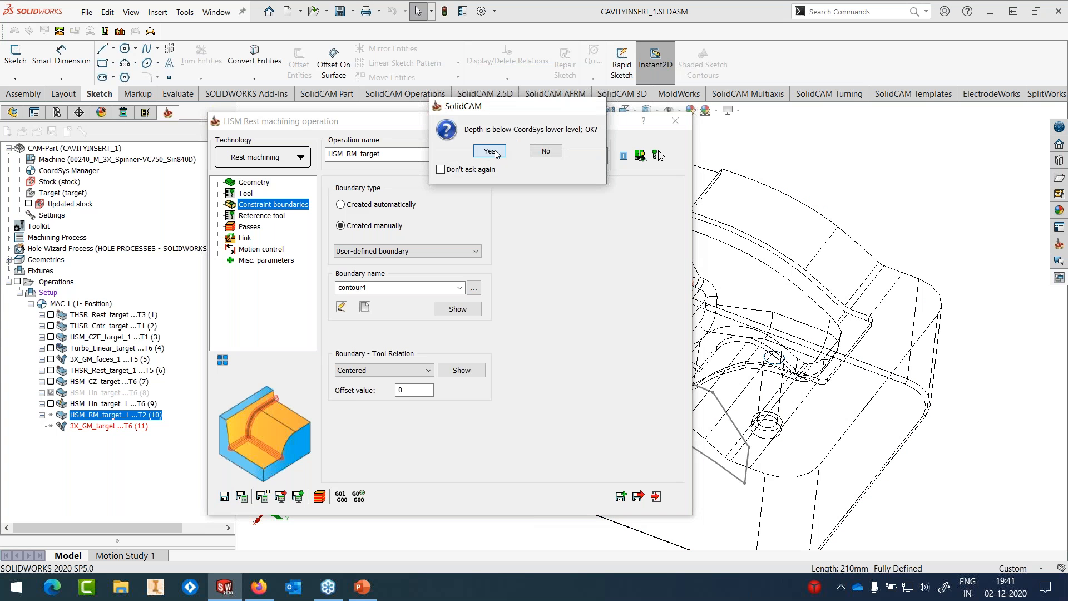
Step: Save the rest machining operation, accepting the depth below the CoordSys lower level, and calculate it in parallel
click(490, 152)
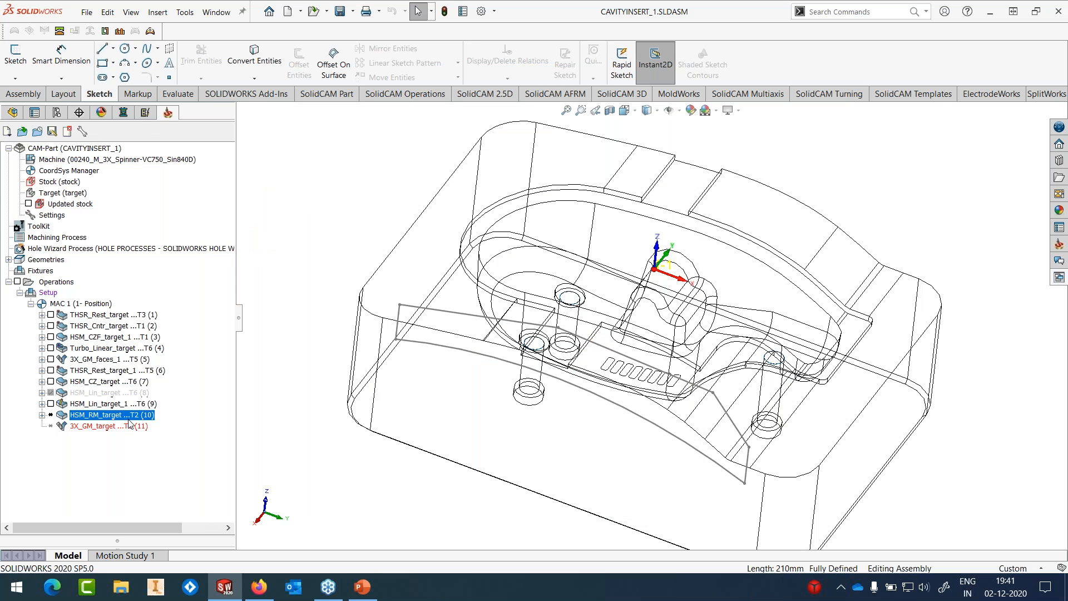
right_click(129, 420)
click(177, 195)
Step: Open the SolidVerify simulation for operations 1 to 7, from THSR_Rest_target through HSM_CZ_target
click(107, 316)
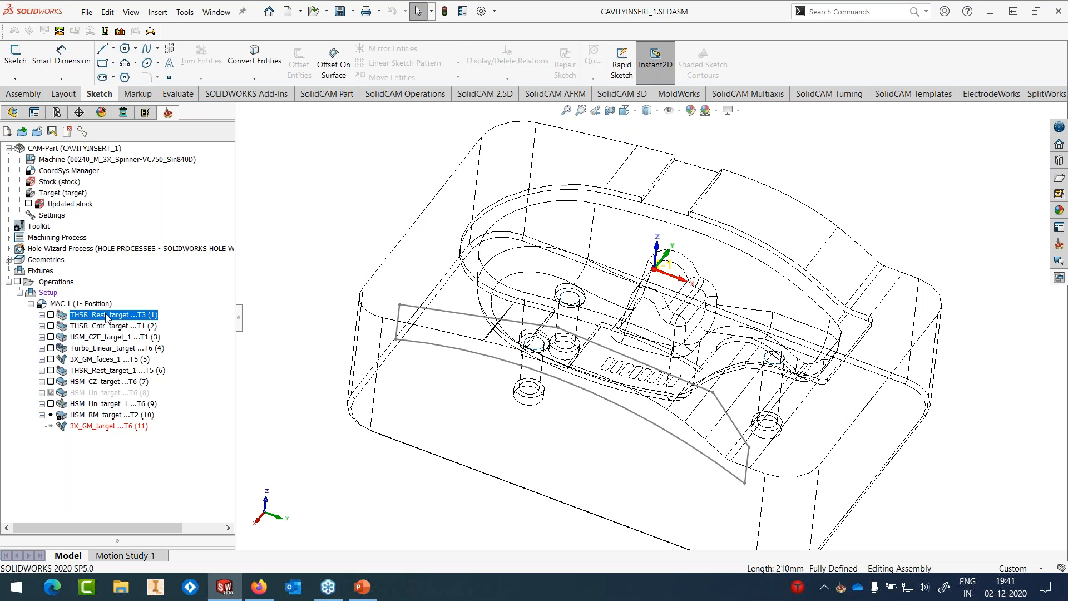
shift+click(107, 383)
right_click(105, 386)
click(189, 222)
click(143, 232)
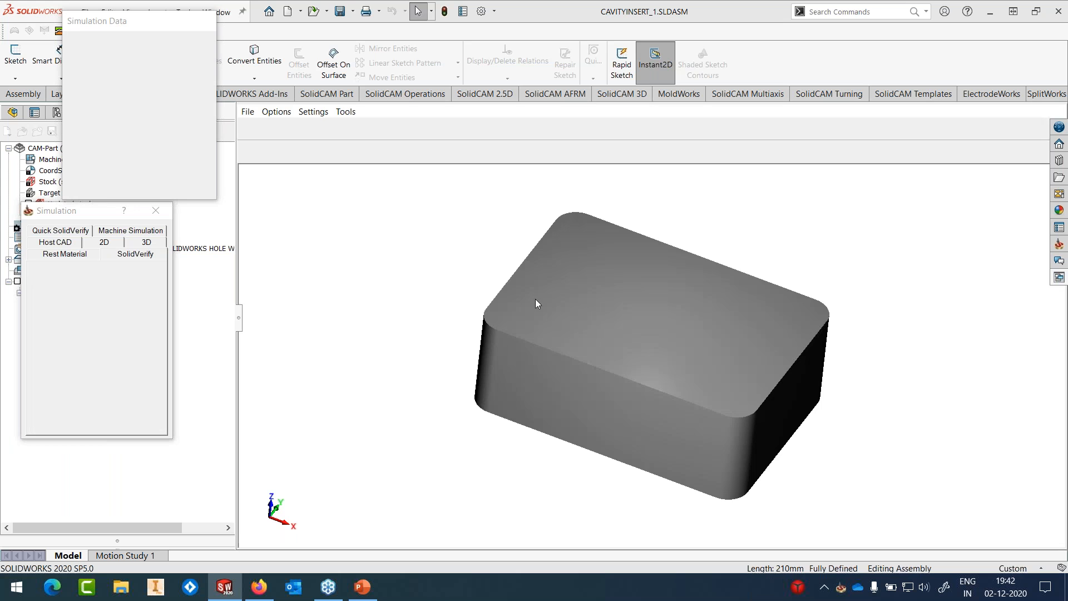
Step: Run the solid material removal simulation on the stock block, stop it partway and exit the simulation
scroll(616, 297, up, 2)
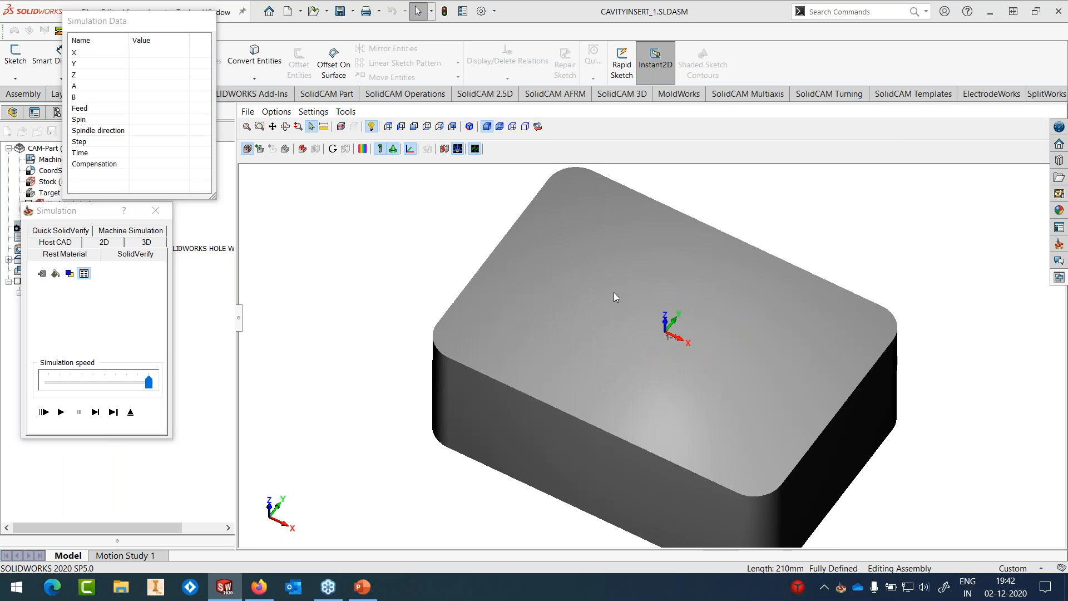
scroll(615, 297, down, 2)
click(62, 412)
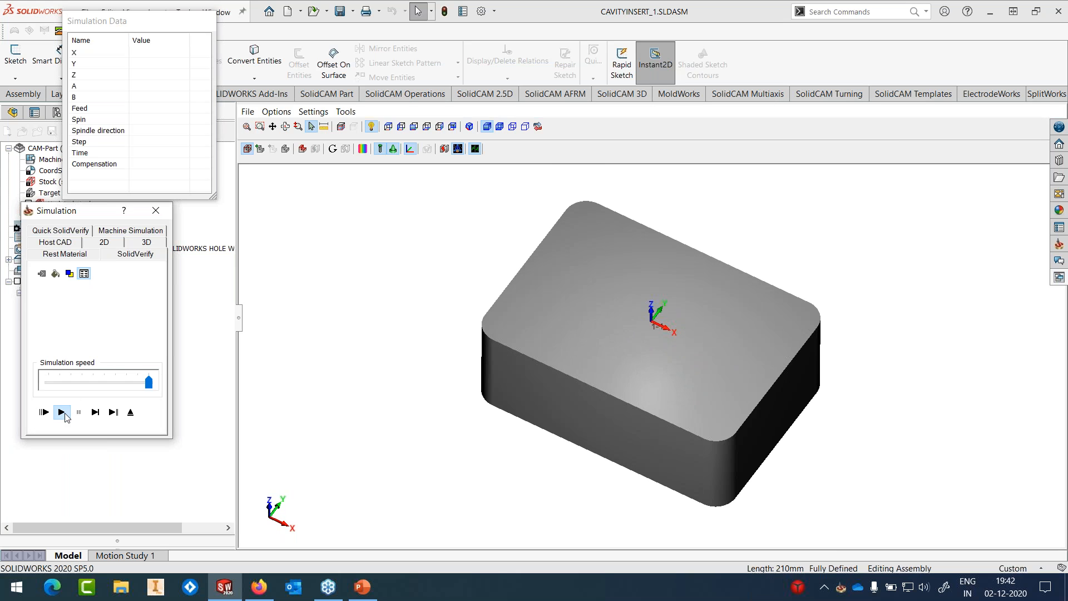
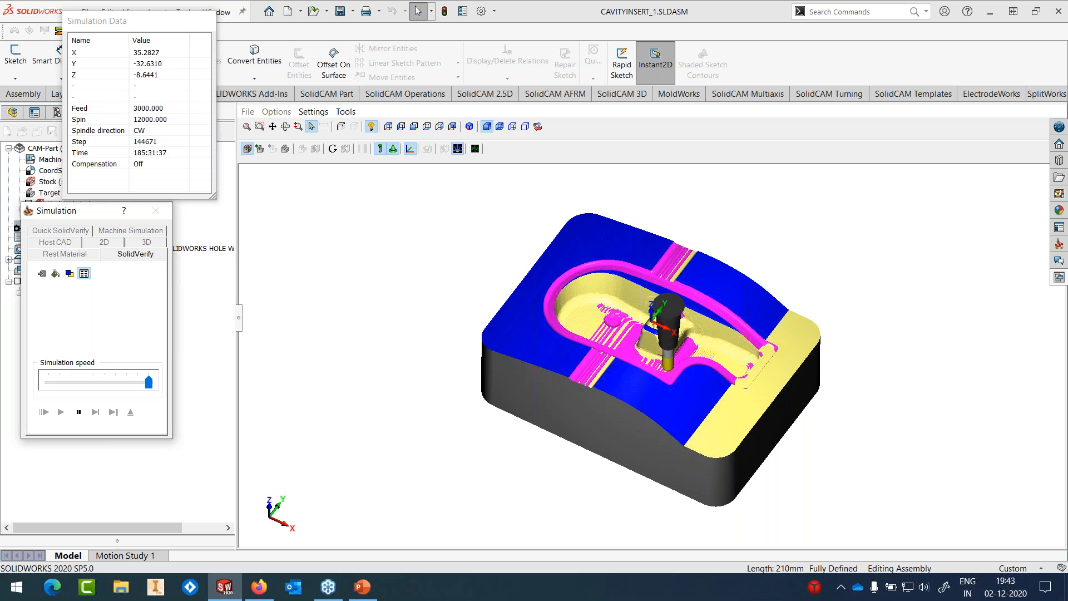
click(78, 412)
click(131, 412)
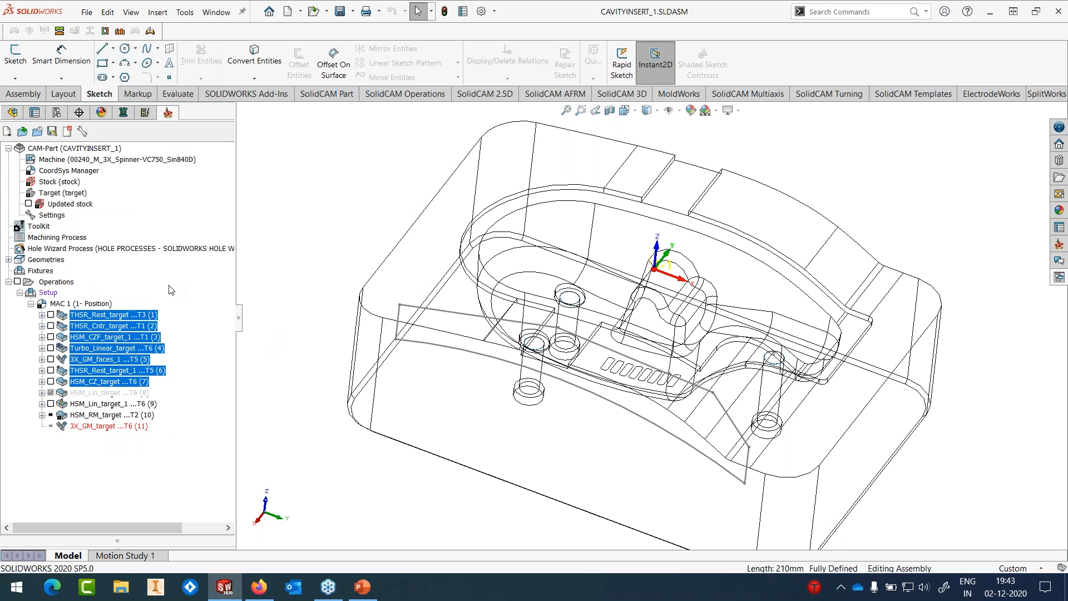
Step: Hide the boundary sketch on the block's side face and return the model to shaded display with edges
scroll(462, 363, up, 1)
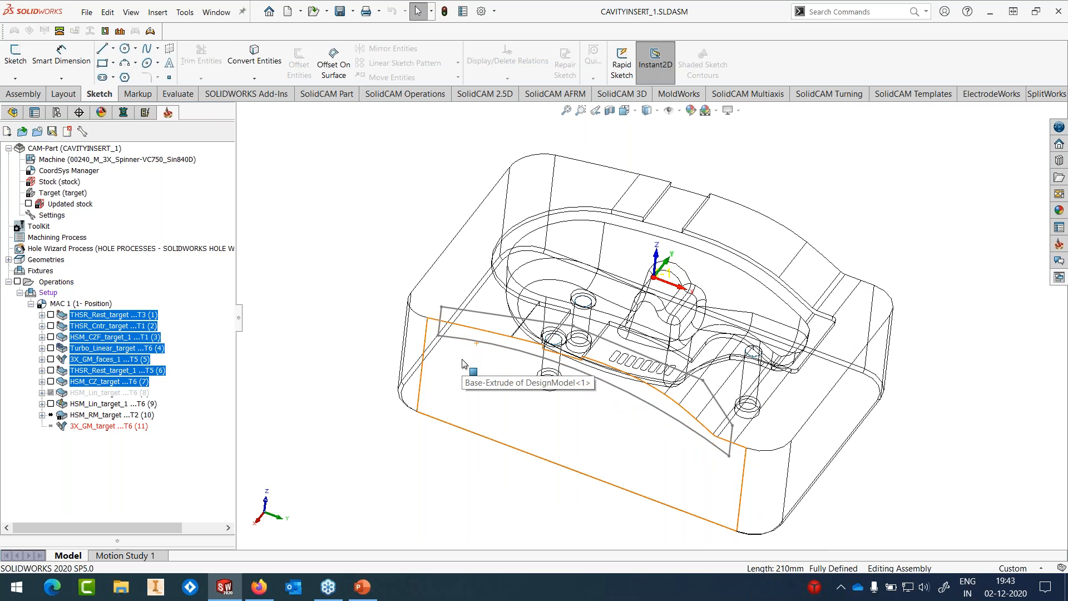
middle_drag(835, 357, 807, 356)
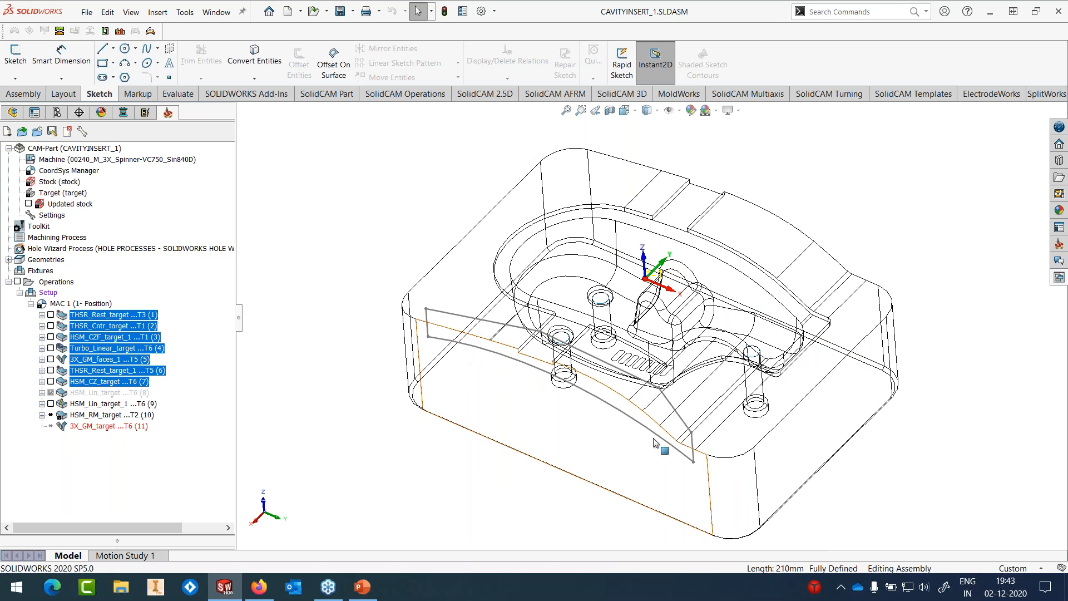
click(671, 412)
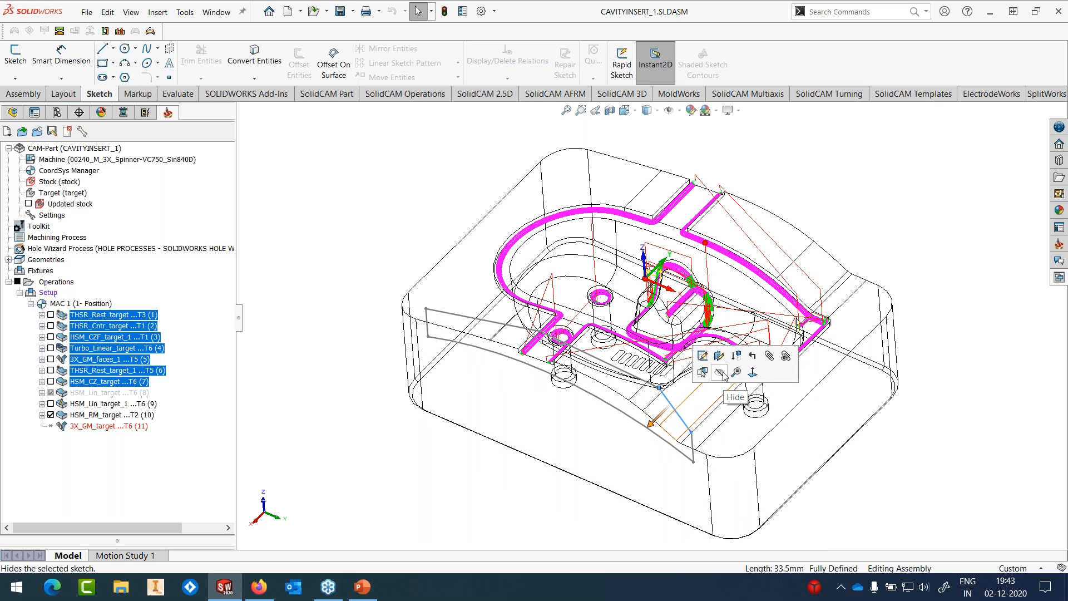
click(720, 372)
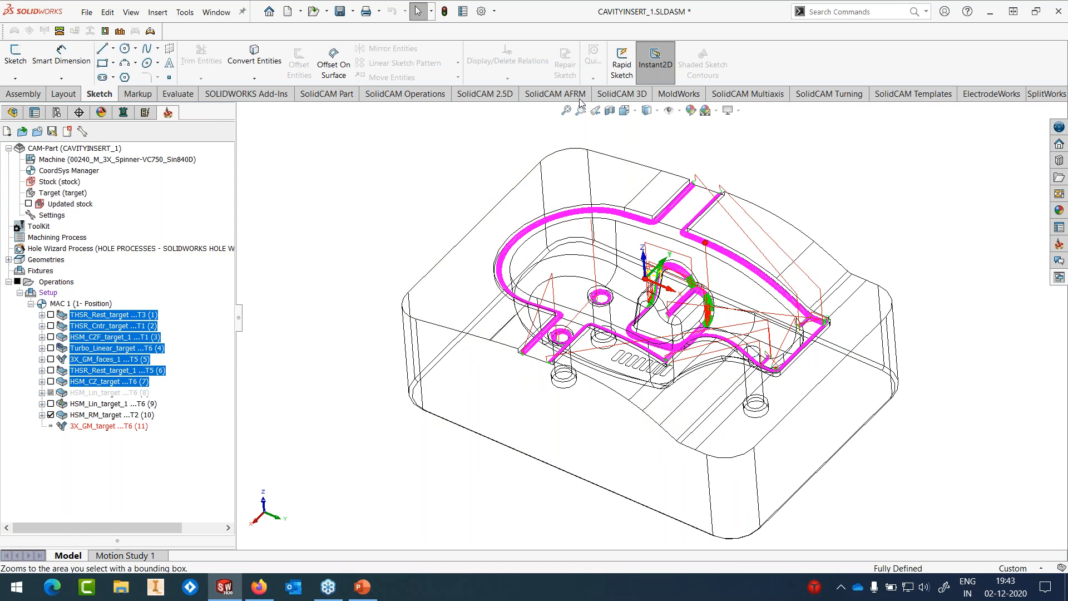
click(648, 130)
mouse_move(684, 234)
middle_down()
mouse_move(626, 272)
mouse_move(743, 292)
middle_up()
Step: Hide the HSM_RM_target toolpath and save the assembly
click(51, 414)
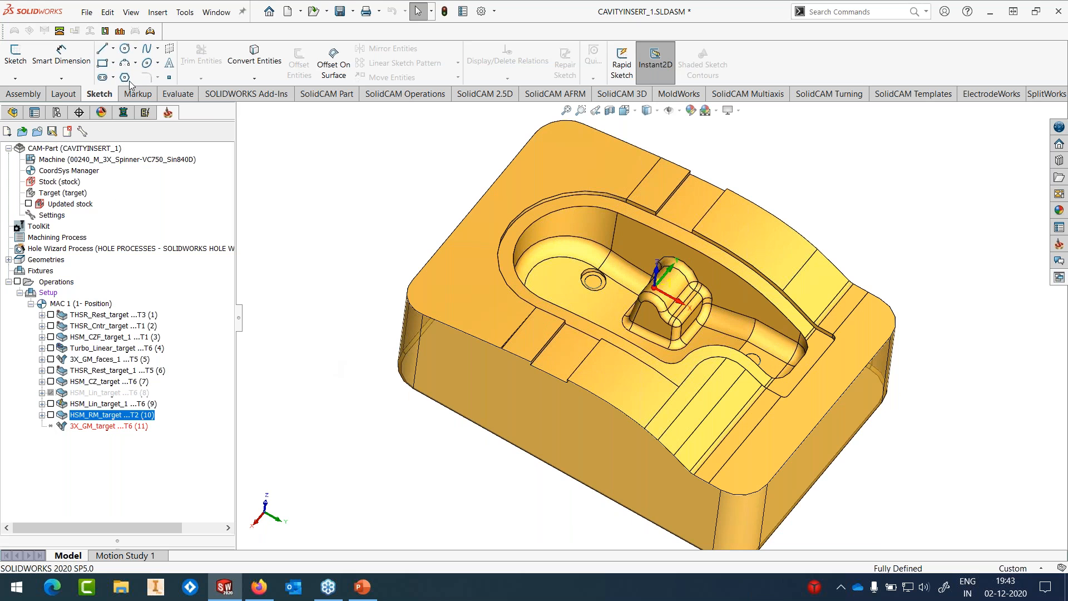
click(88, 15)
click(106, 143)
Step: Generate a tool sheet for the CAM-Part using the custom XLS ToolSheet style
right_click(102, 149)
mouse_move(170, 254)
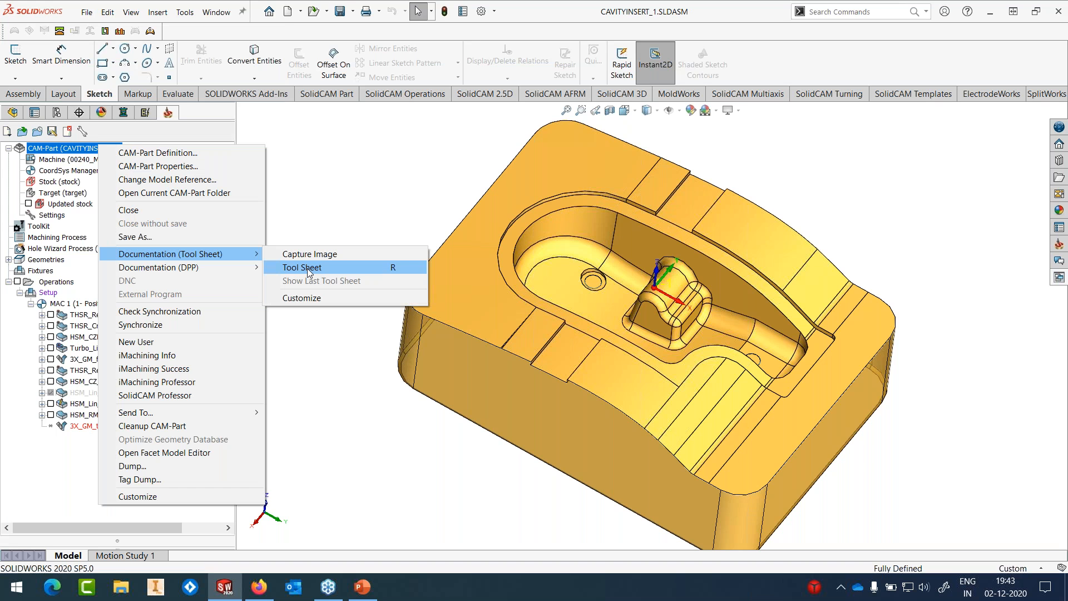
click(303, 268)
click(656, 250)
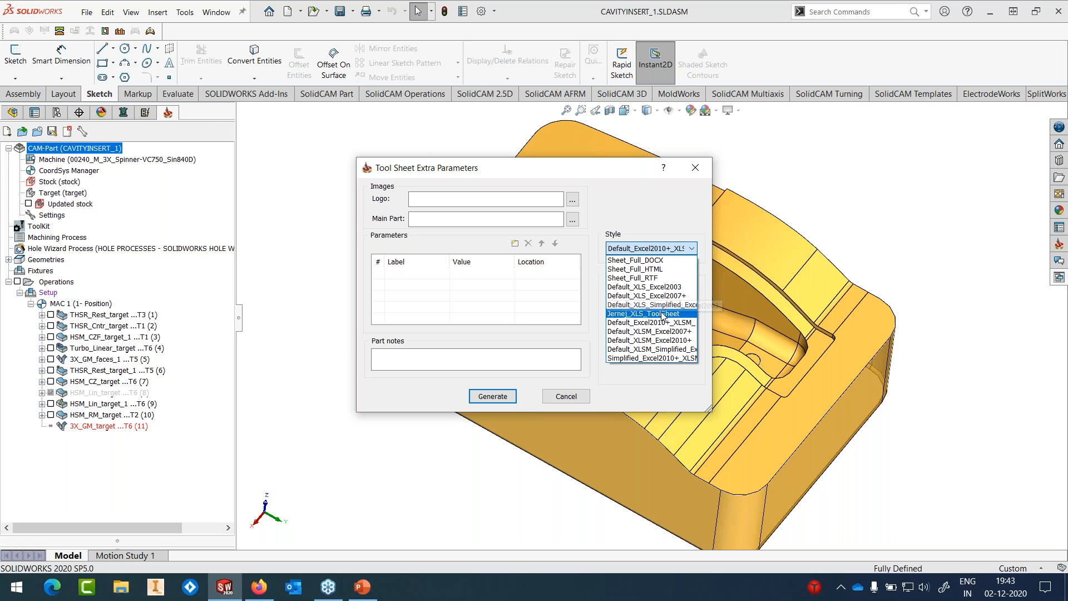
click(643, 314)
click(492, 396)
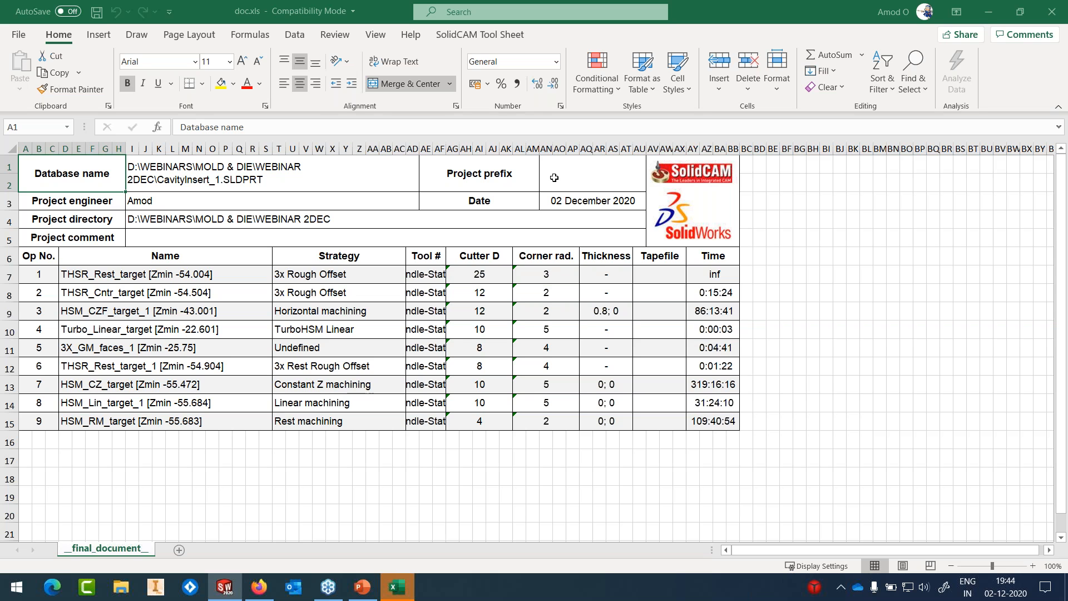
Step: Close the generated Excel tool sheet and the CAVITYINSERT_1 assembly
click(1061, 13)
click(548, 339)
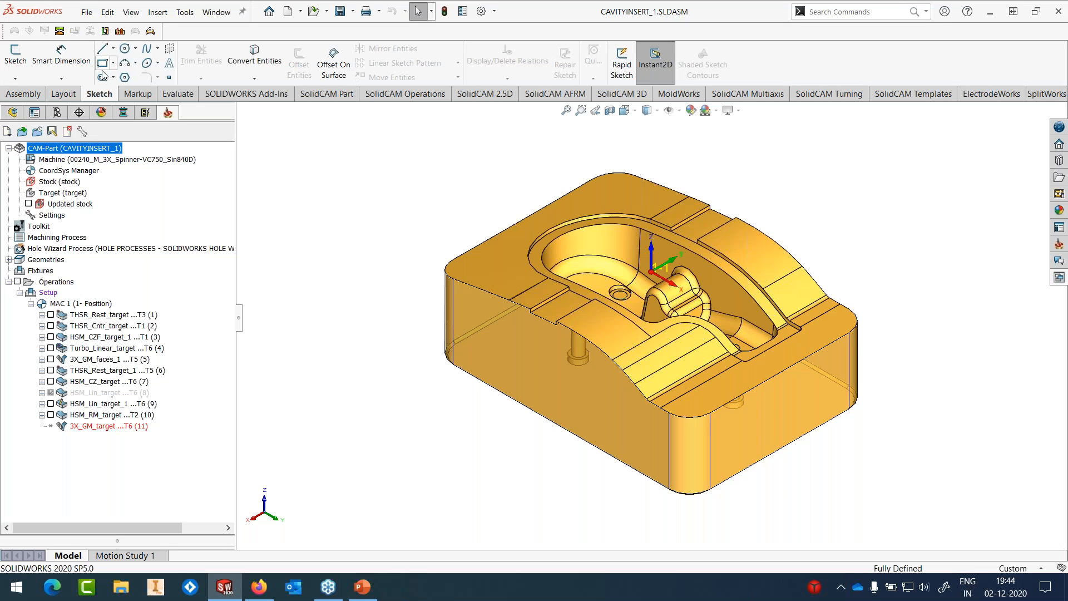
click(86, 12)
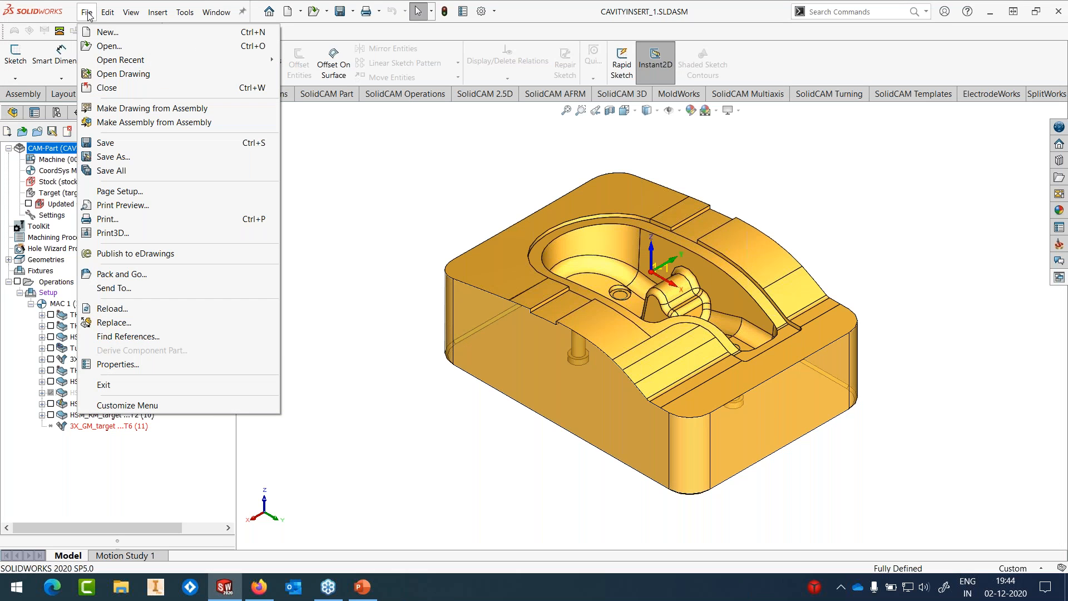
click(100, 87)
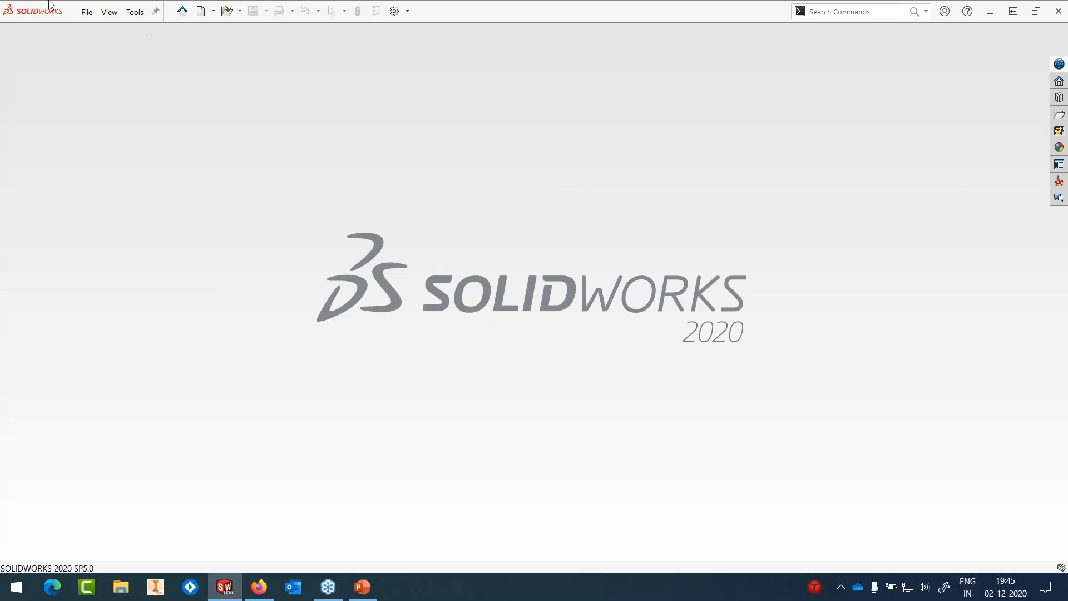
Step: Open the HandleHousing_SPLIT.SLDPRT part from the WEBINAR 2DEC folder
click(87, 18)
click(102, 44)
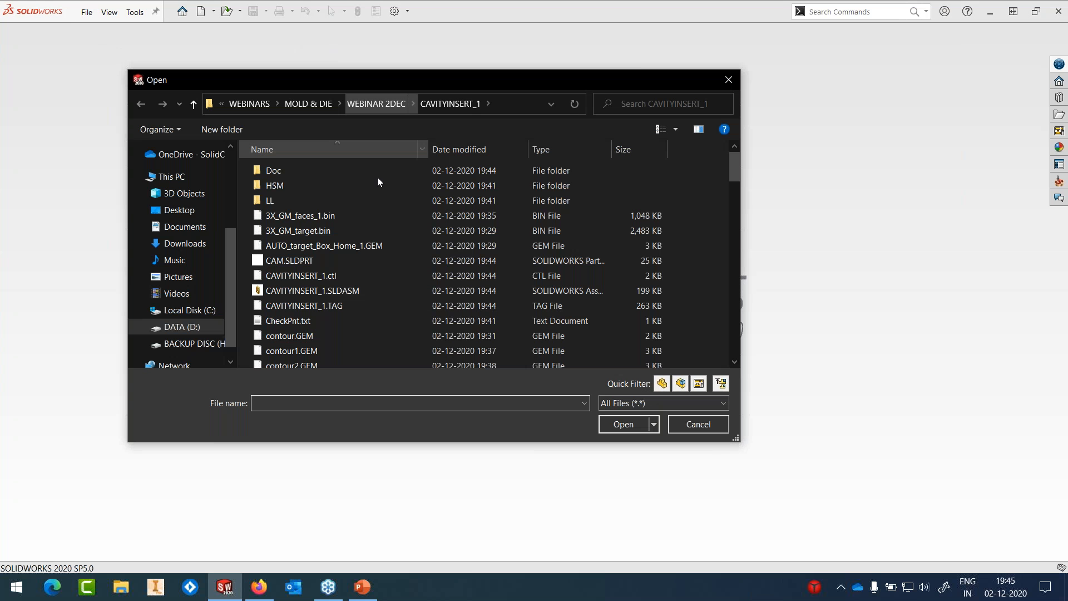
click(367, 103)
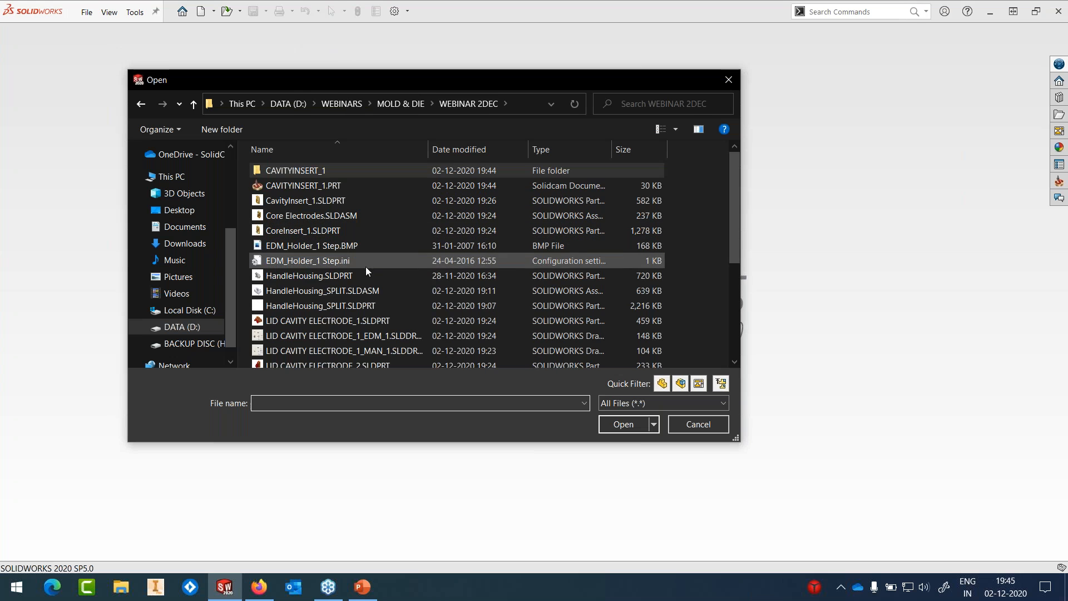
click(360, 305)
click(616, 424)
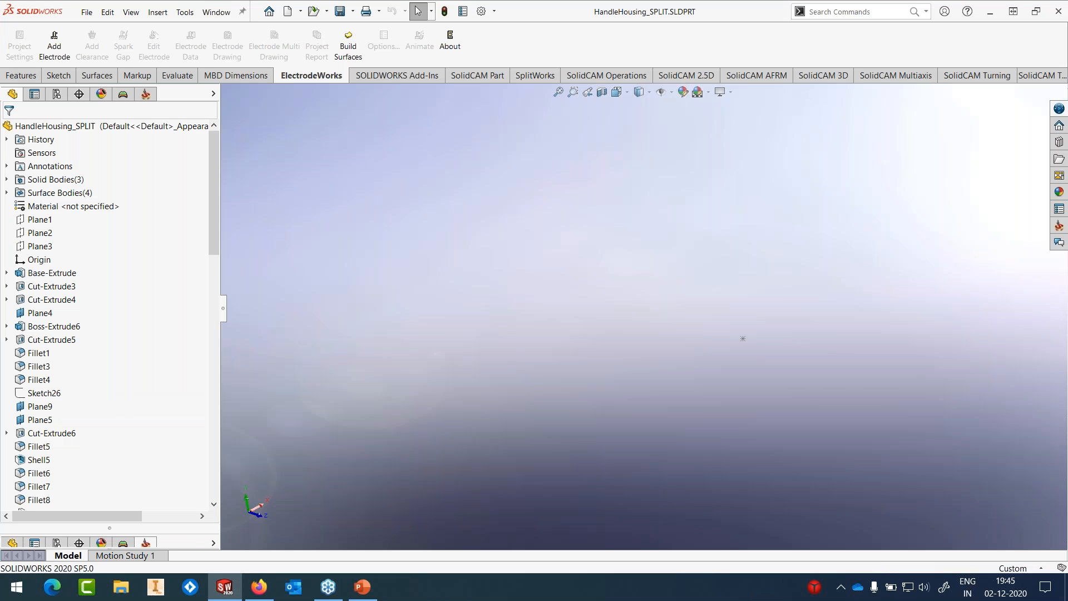
Step: Show the hidden Split Line2 solid body of the handle housing part
click(12, 94)
click(7, 179)
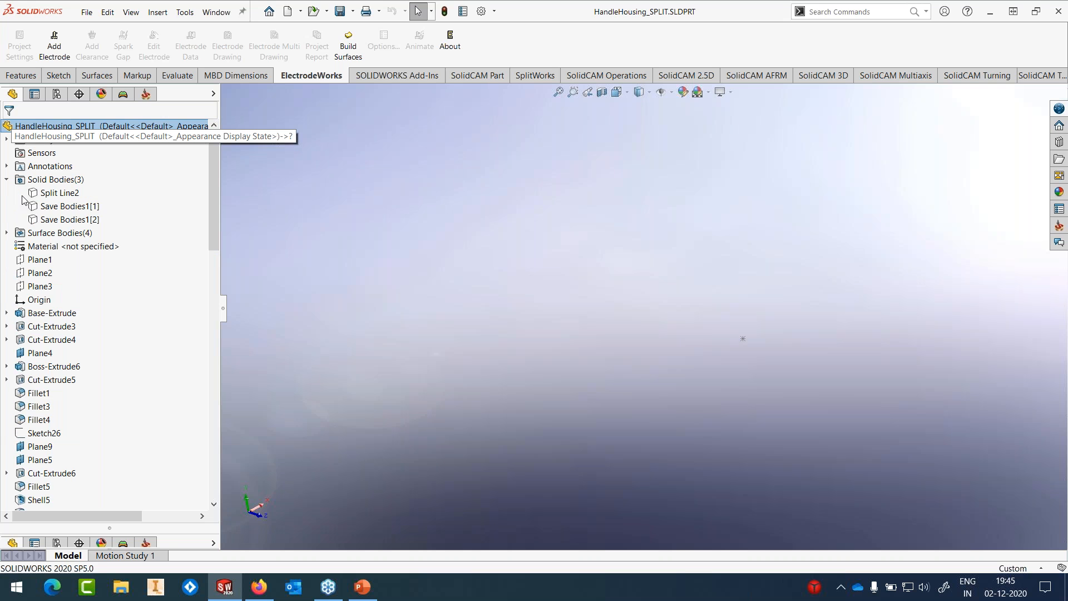
click(59, 193)
click(74, 165)
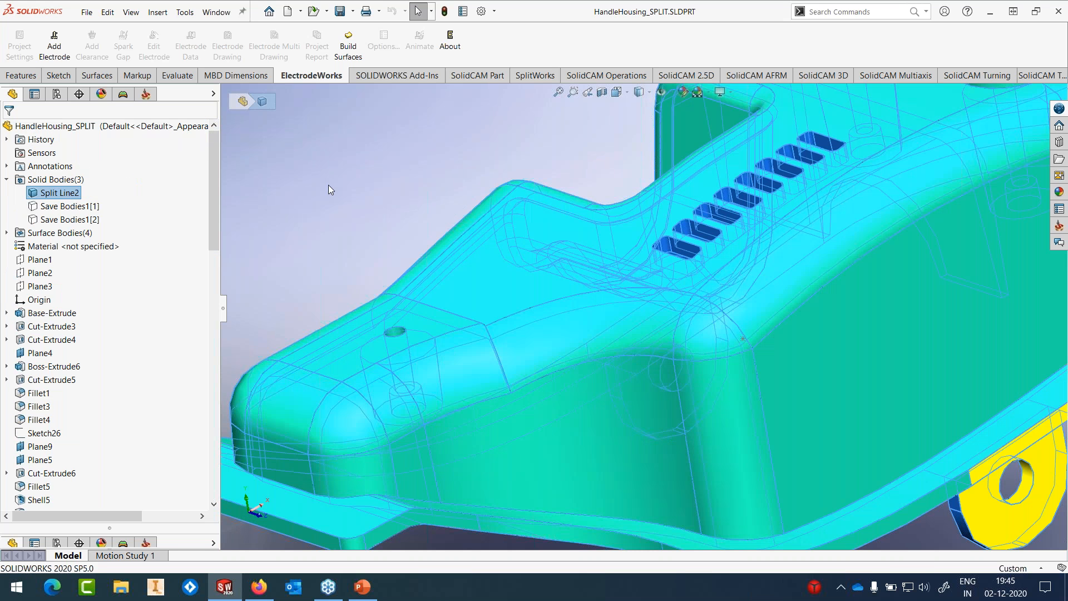
scroll(328, 186, up, 5)
click(886, 297)
middle_drag(887, 297, 763, 306)
scroll(780, 426, down, 2)
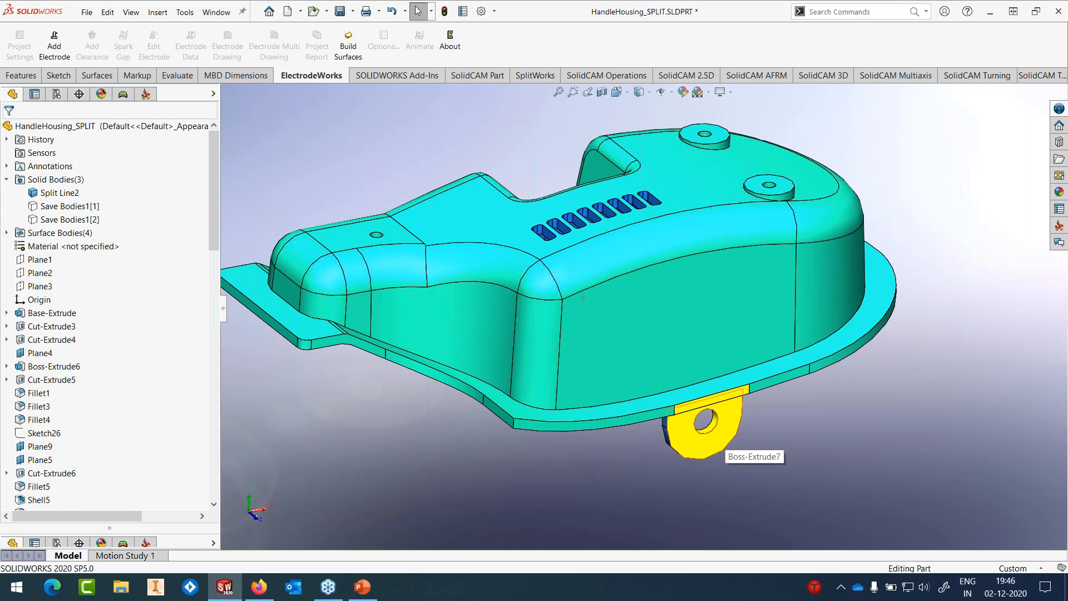
Step: Set the 40 mm position dimension of the yellow lug (Boss-Extrude7) to 20 mm
click(739, 442)
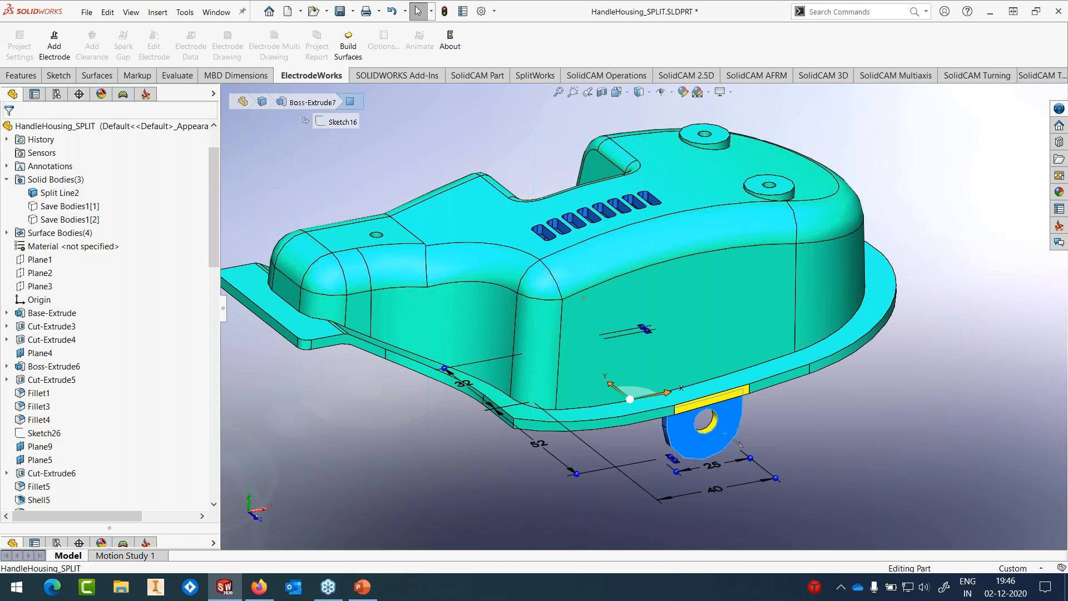
middle_drag(739, 442, 682, 462)
scroll(682, 462, up, 2)
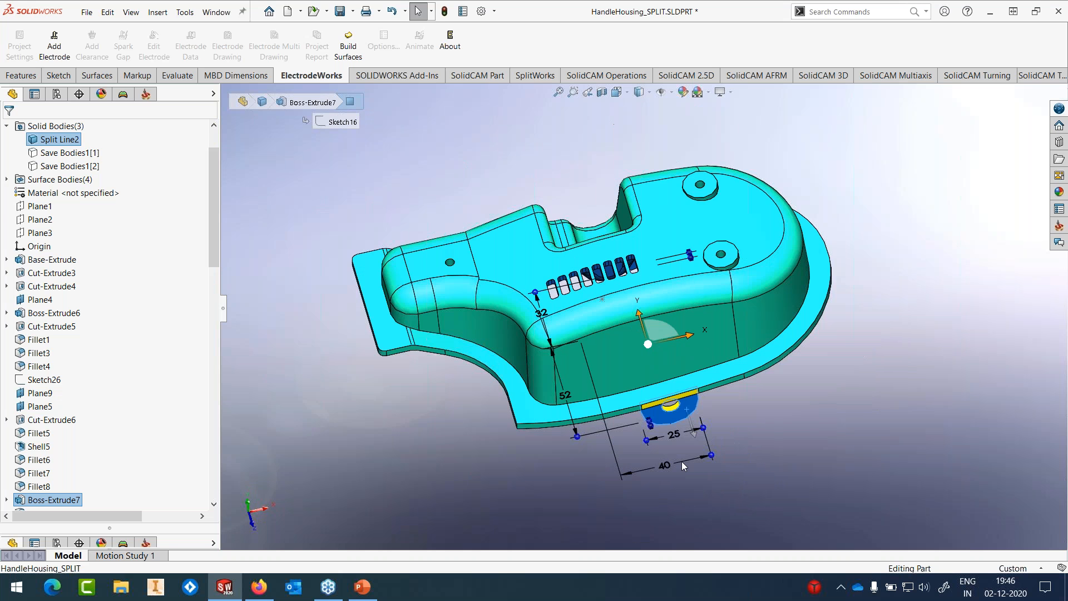
scroll(682, 462, down, 3)
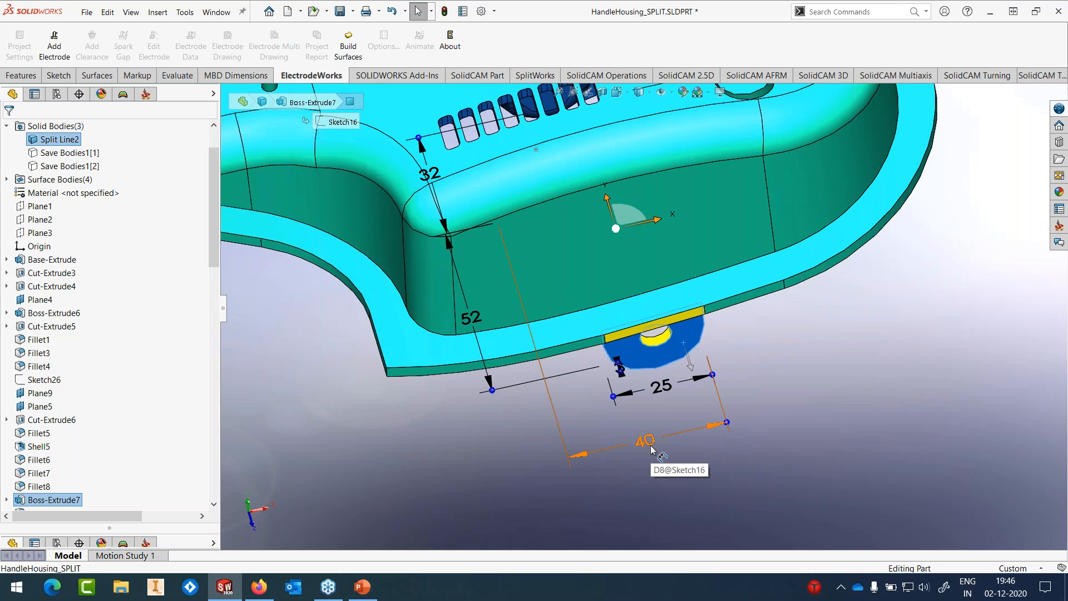
double_click(651, 447)
text(20)
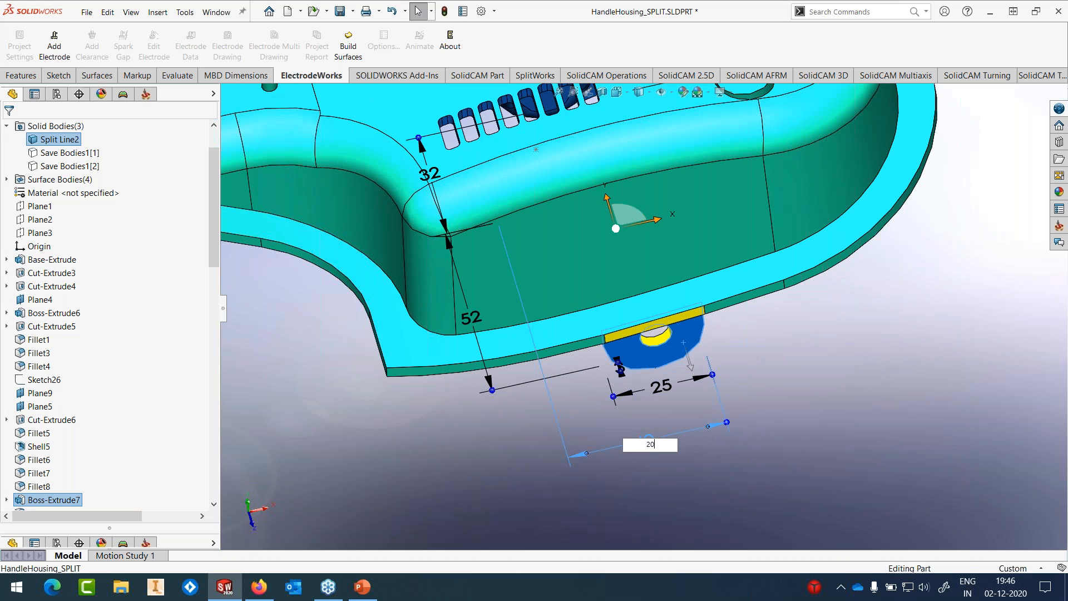
key(Return)
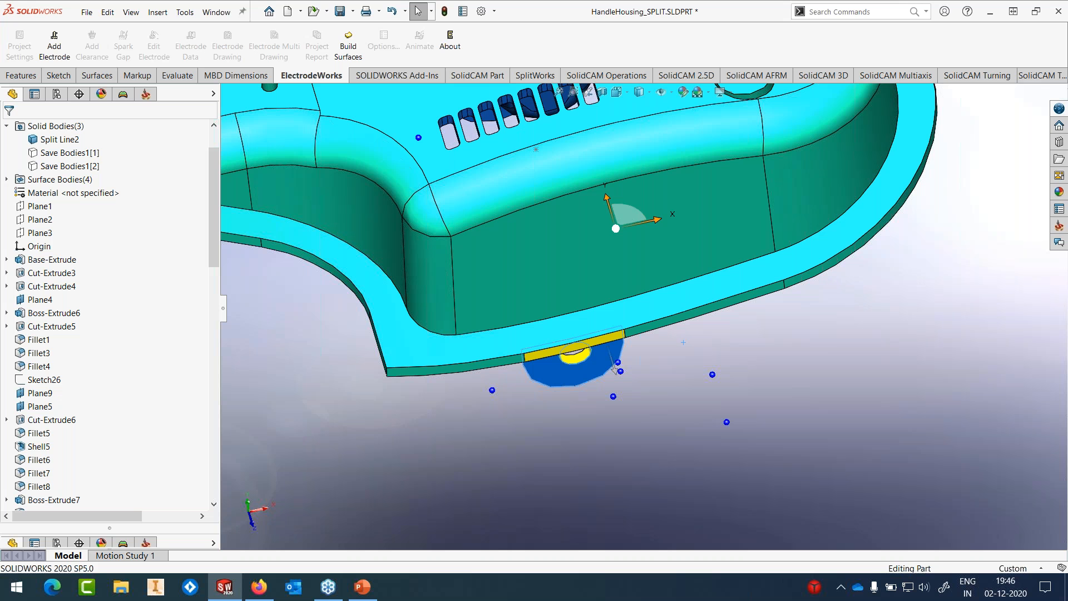
click(783, 343)
Step: Save the modified HandleHousing_SPLIT part and close it
middle_drag(777, 368, 653, 126)
middle_drag(763, 137, 579, 233)
scroll(638, 367, down, 2)
scroll(637, 354, up, 3)
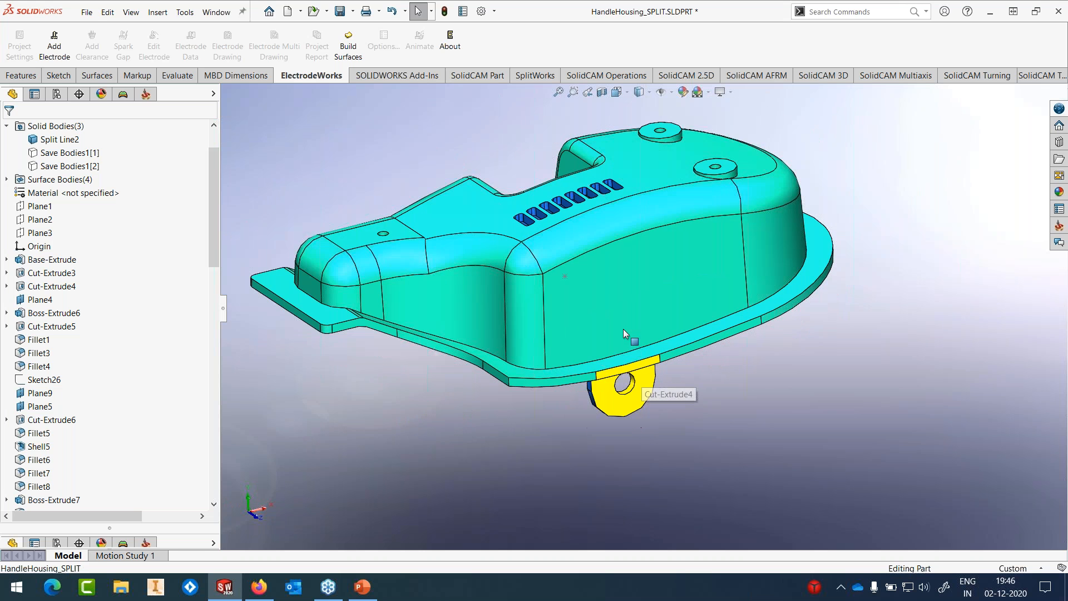
click(87, 13)
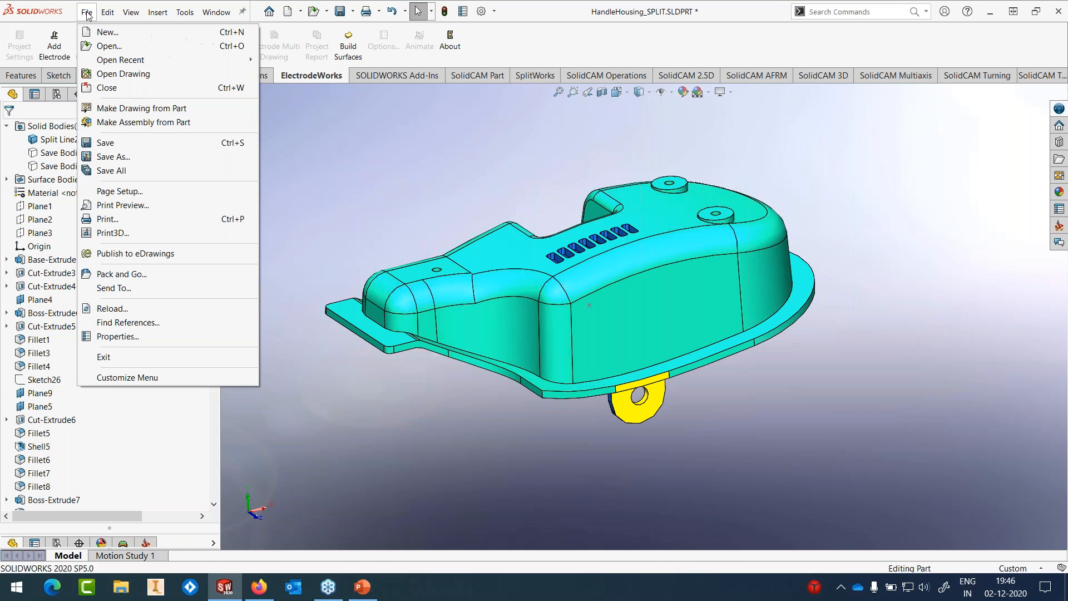
click(104, 141)
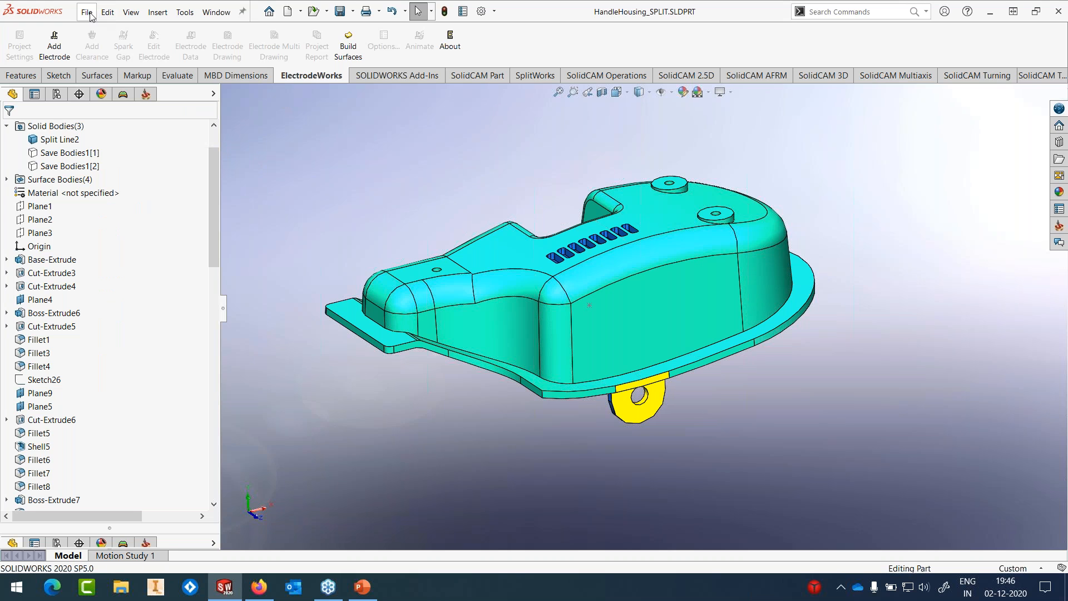
key(ctrl+w)
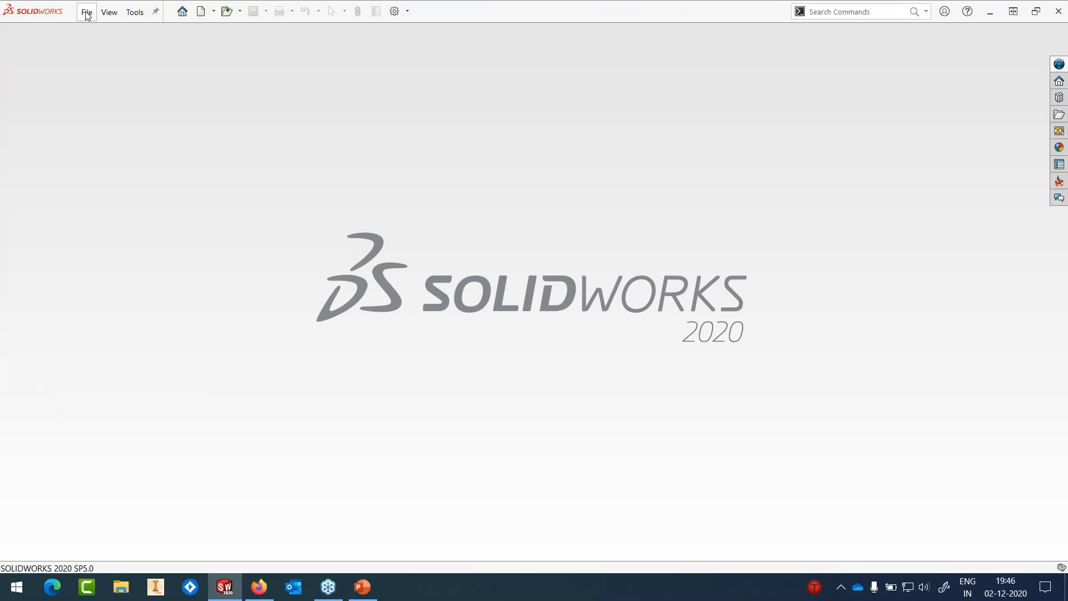
Step: Open the HandleHousing_SPLIT.SLDASM assembly from the WEBINAR 2DEC folder
click(88, 13)
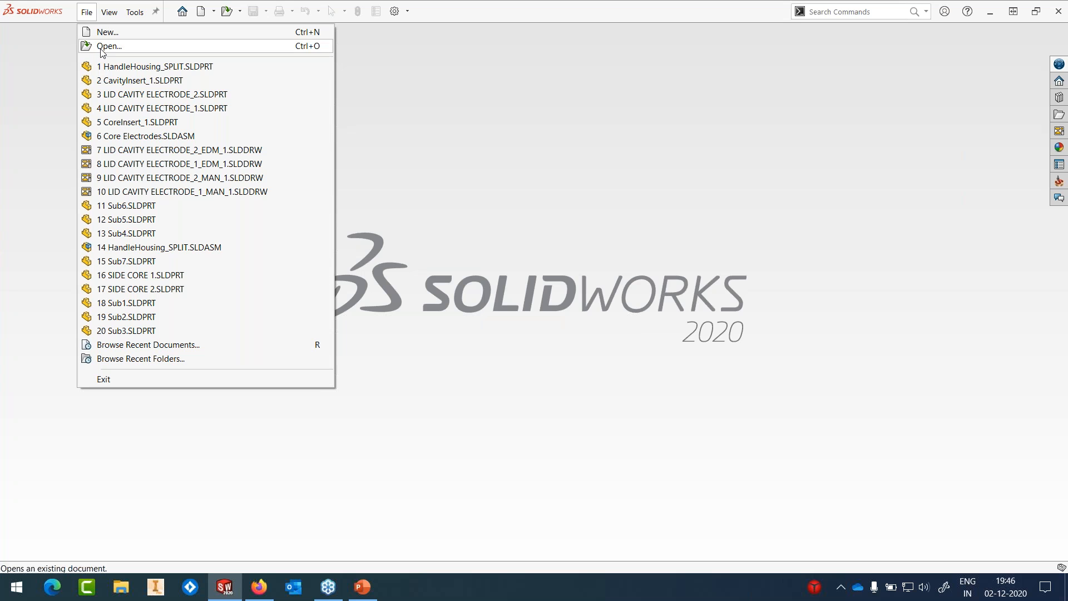
click(102, 46)
click(345, 291)
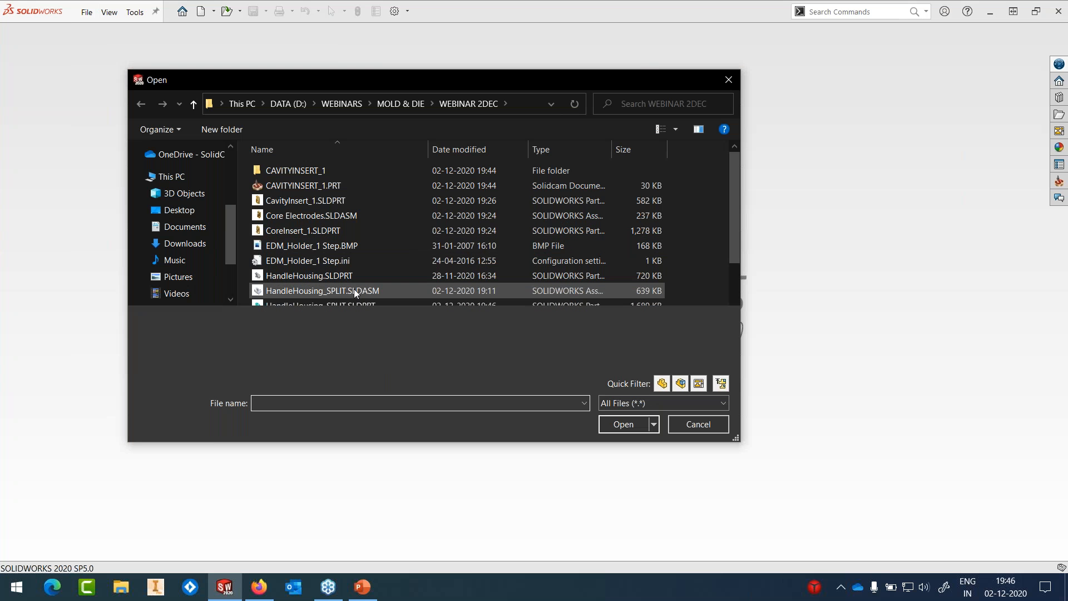
click(611, 422)
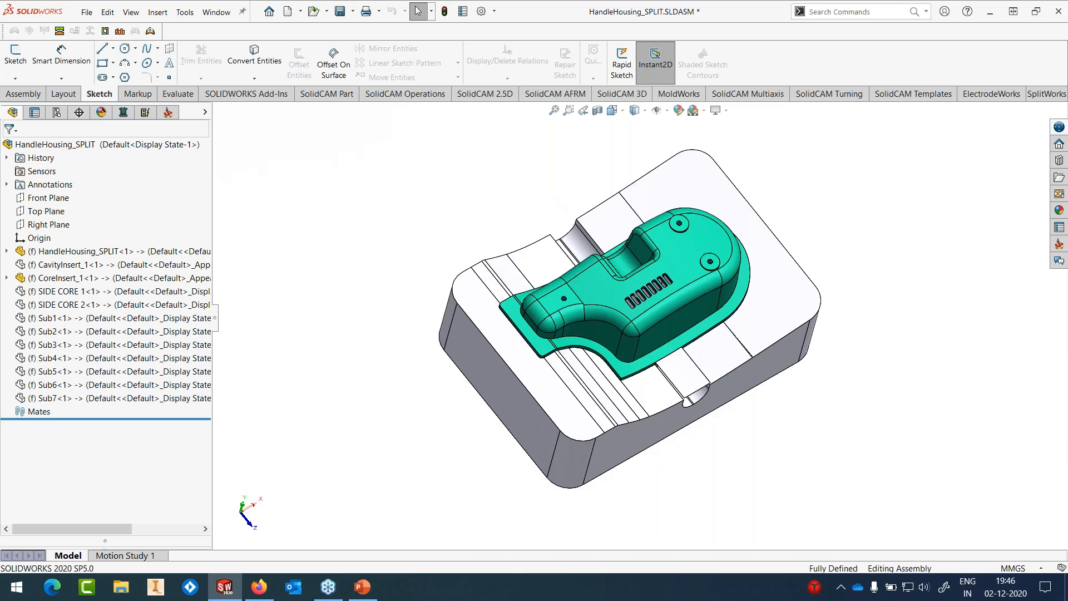
Step: Hide the HandleHousing_SPLIT component so the core insert is exposed
click(100, 260)
click(161, 229)
scroll(703, 396, down, 1)
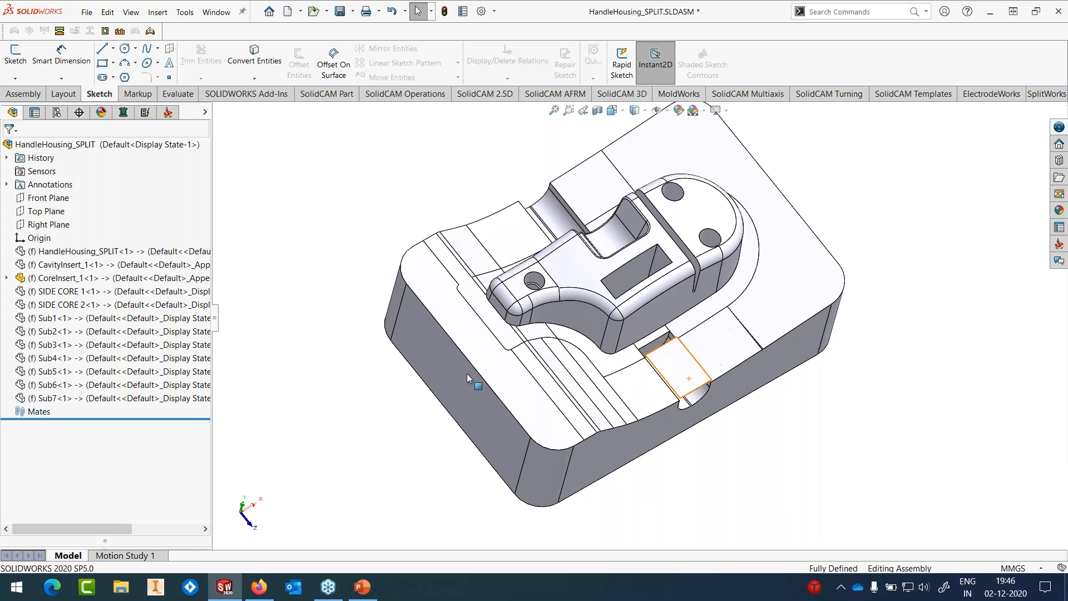
Step: Edit CoreInsert_1 within the assembly and delete its loose Cavity1[2] solid body
click(7, 278)
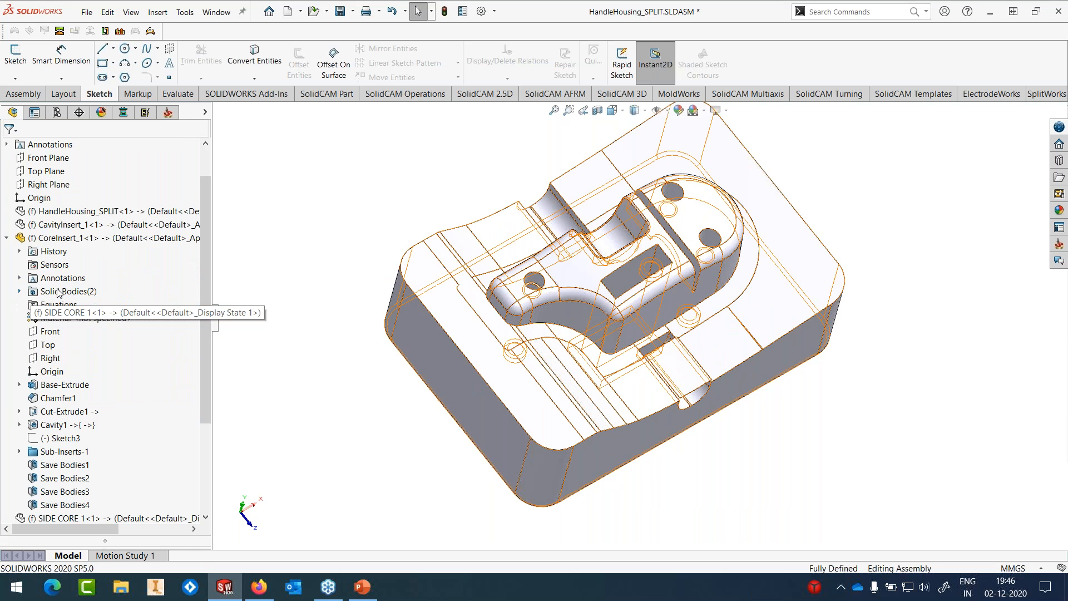
right_click(84, 237)
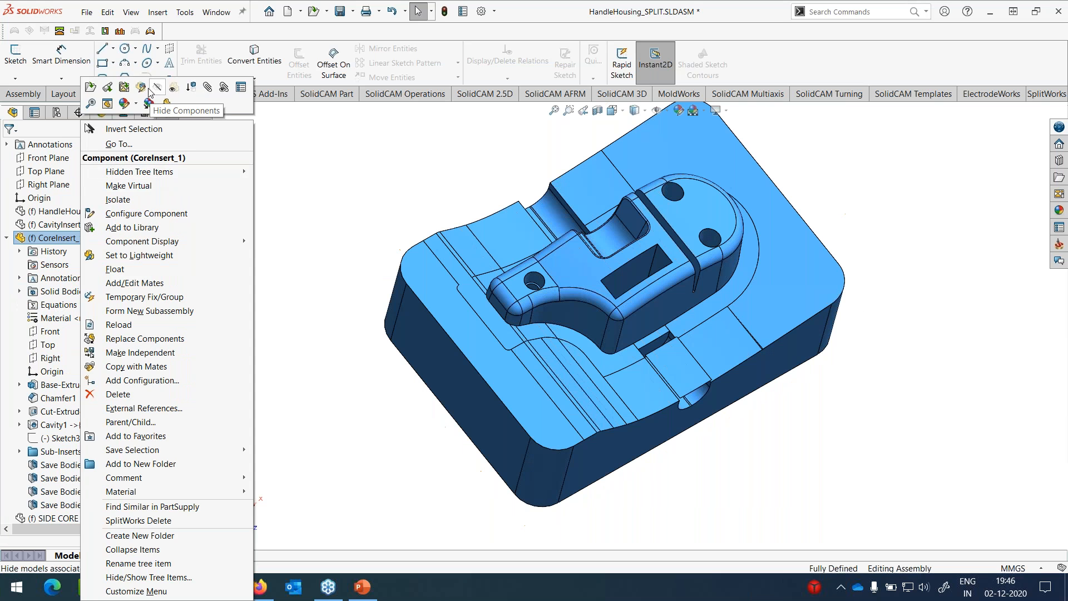
click(150, 88)
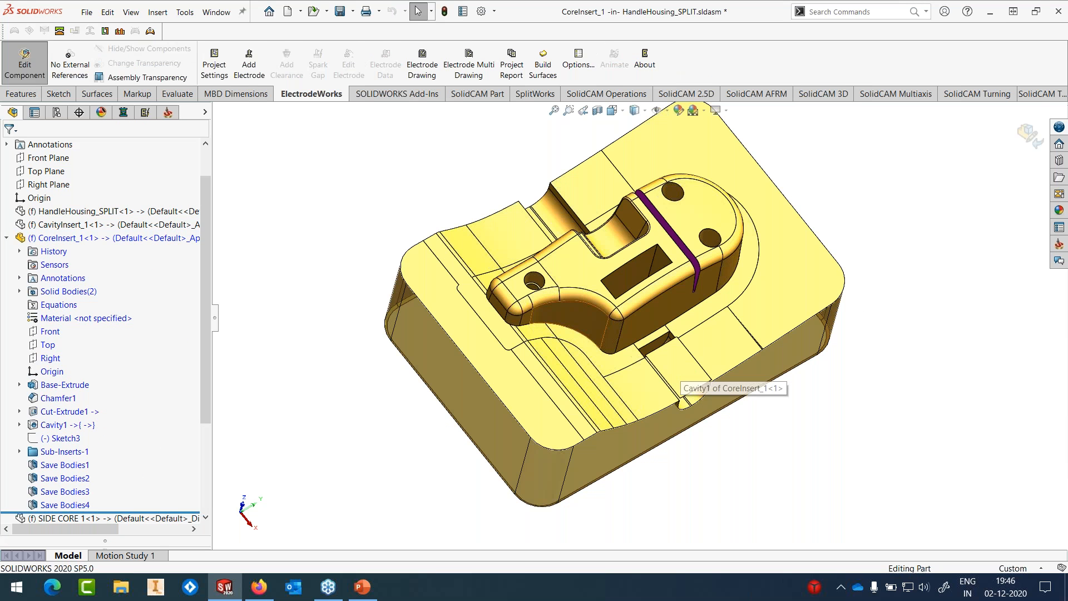
click(20, 291)
click(46, 304)
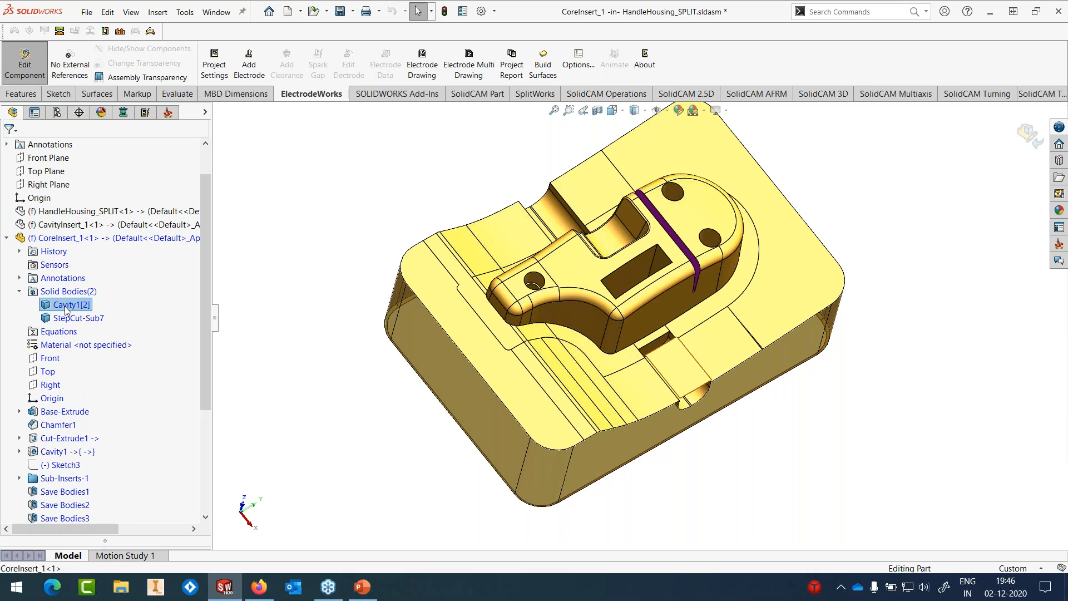
right_click(66, 306)
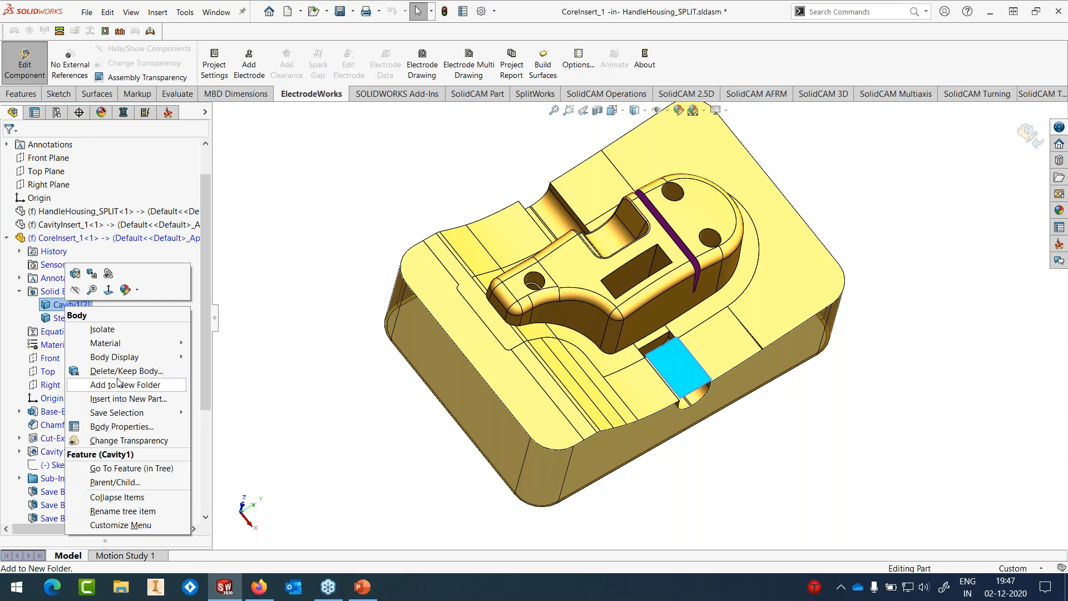
click(120, 370)
click(10, 149)
middle_drag(576, 252, 599, 227)
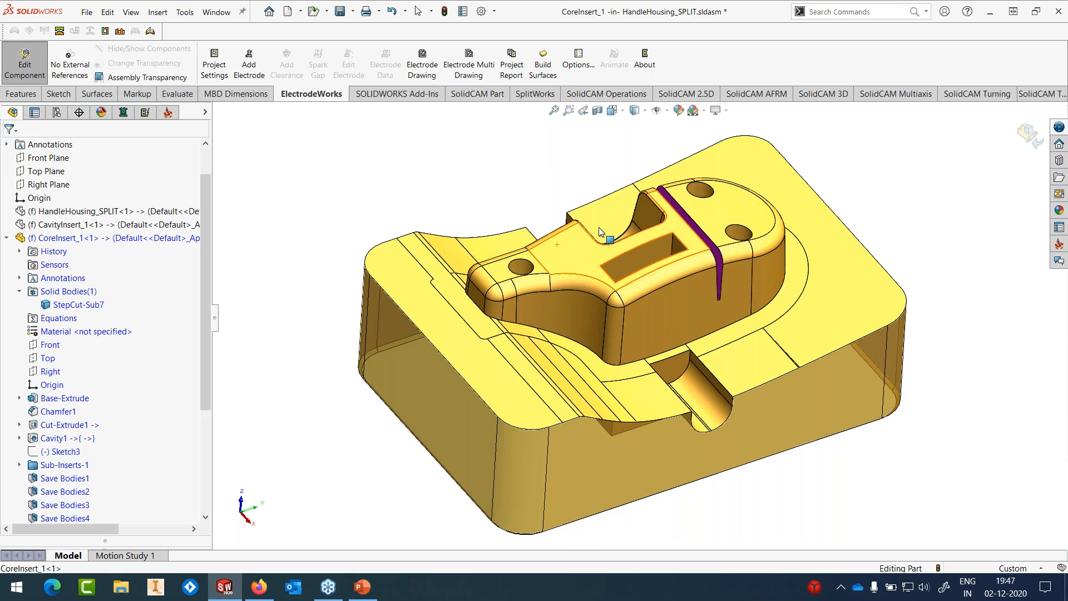
Step: Save all modified documents and close the HandleHousing_SPLIT assembly
click(88, 12)
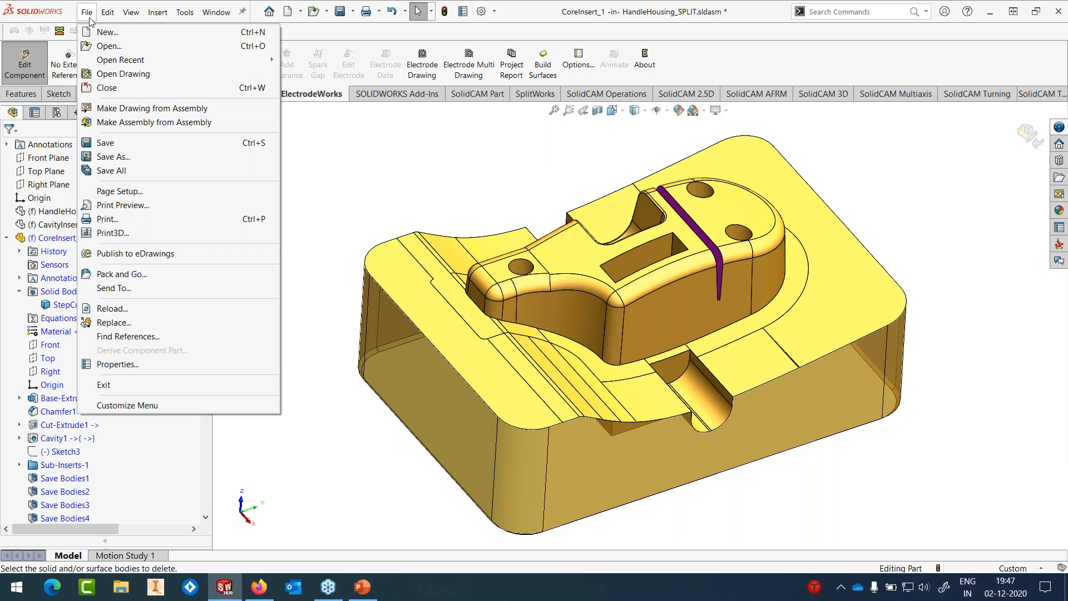
click(109, 172)
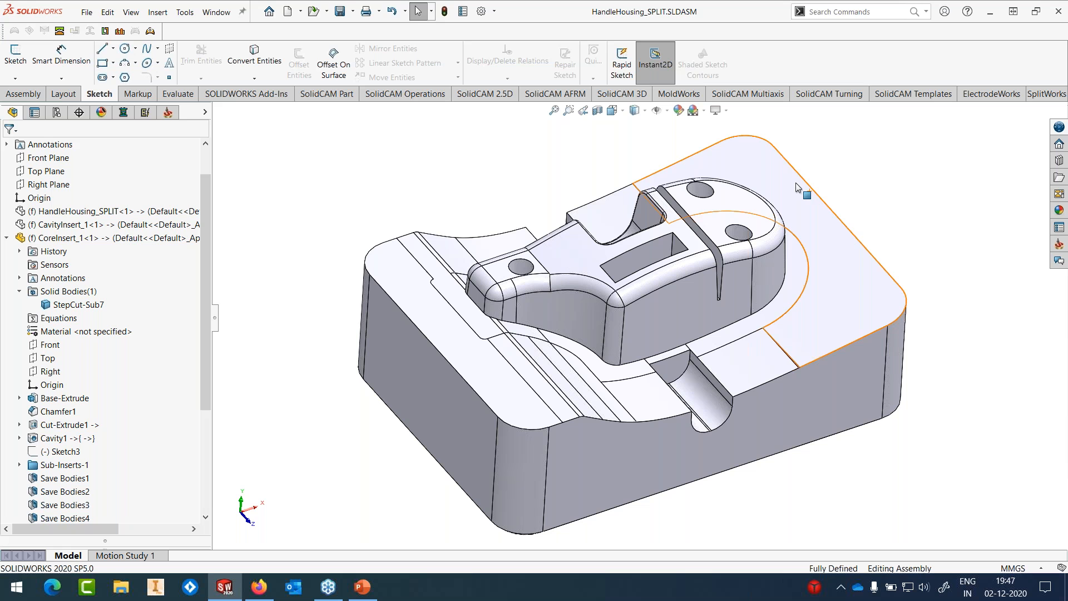
click(86, 12)
click(95, 90)
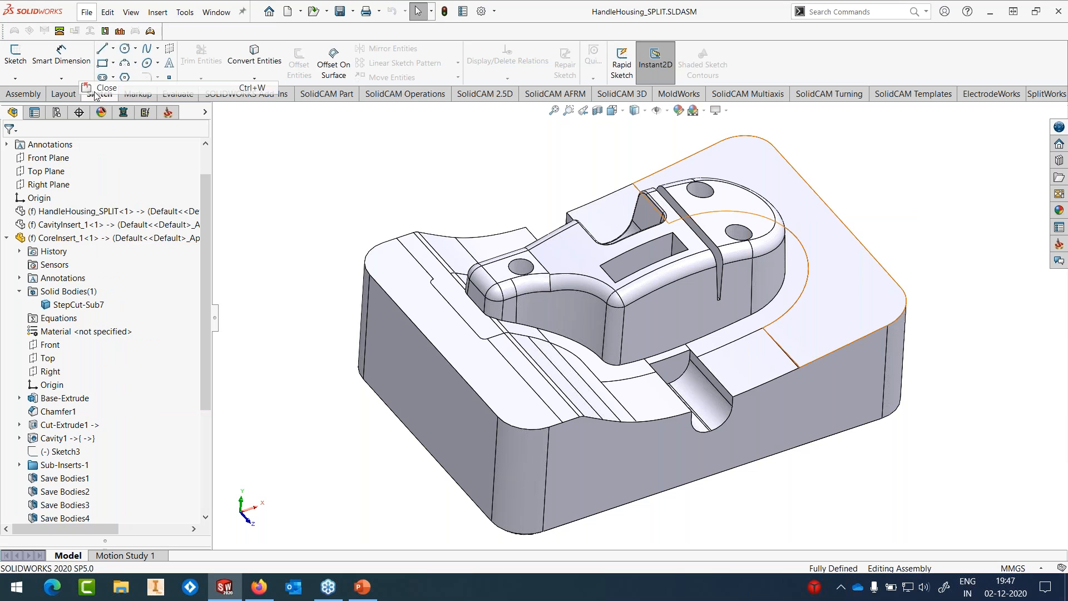
Step: Open the Core Electrodes.SLDASM assembly from the WEBINAR 2DEC folder
click(110, 12)
mouse_move(87, 13)
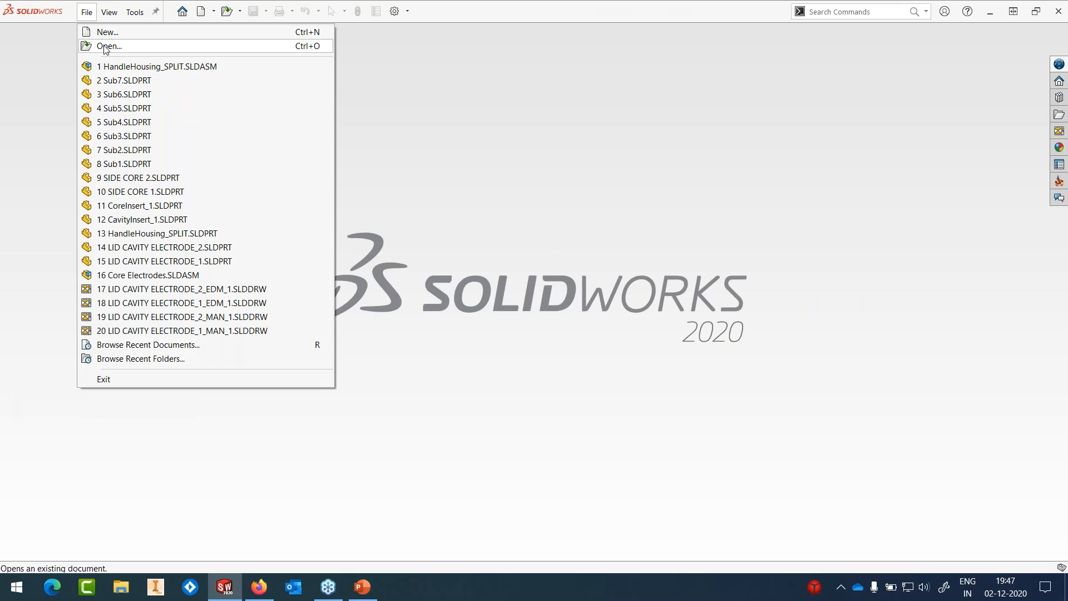
click(100, 45)
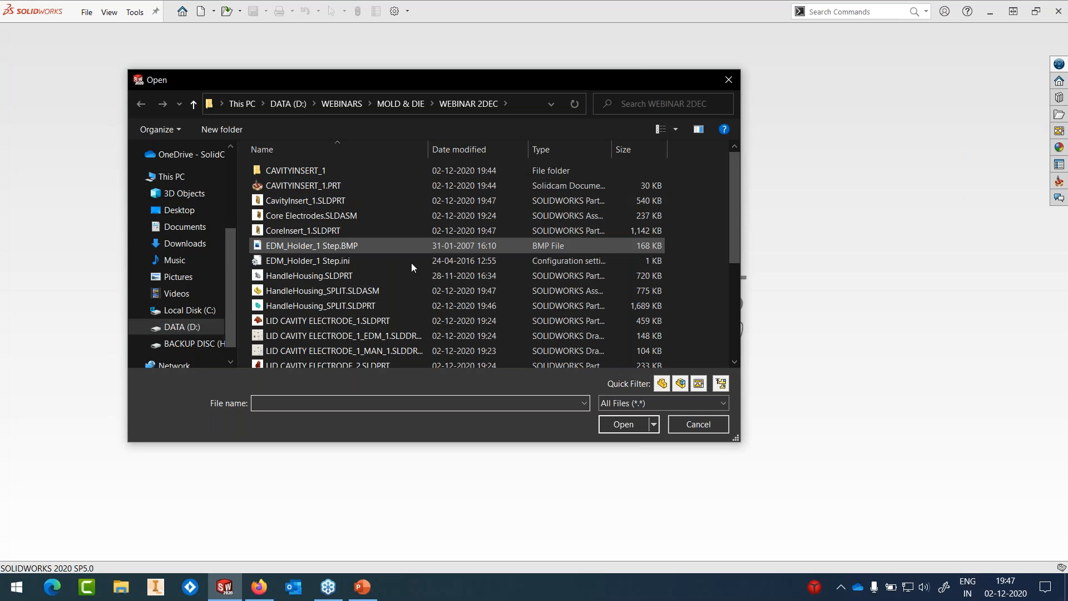
click(299, 216)
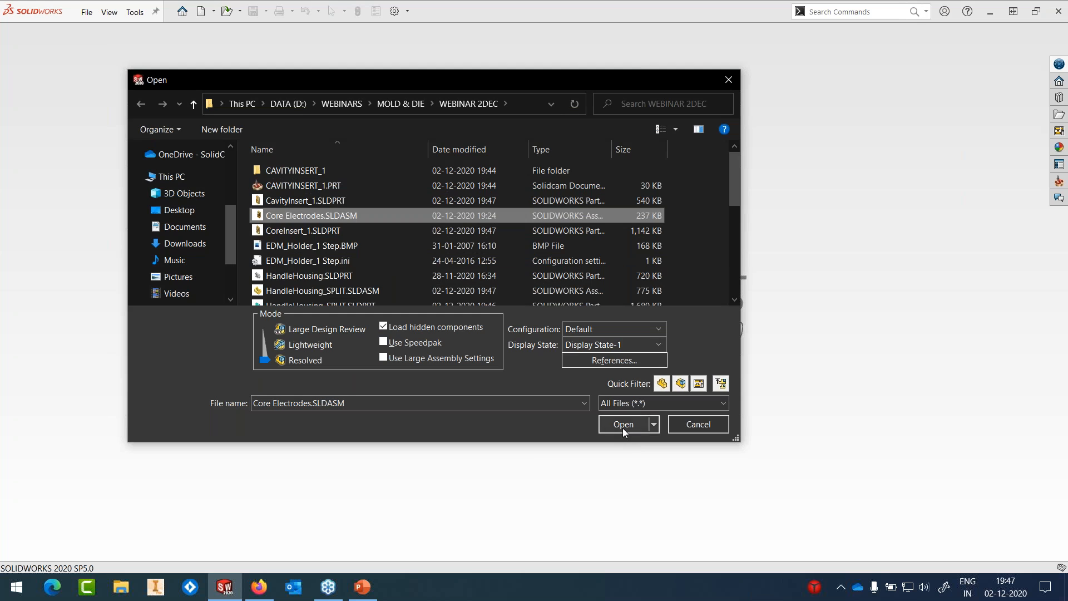
click(623, 425)
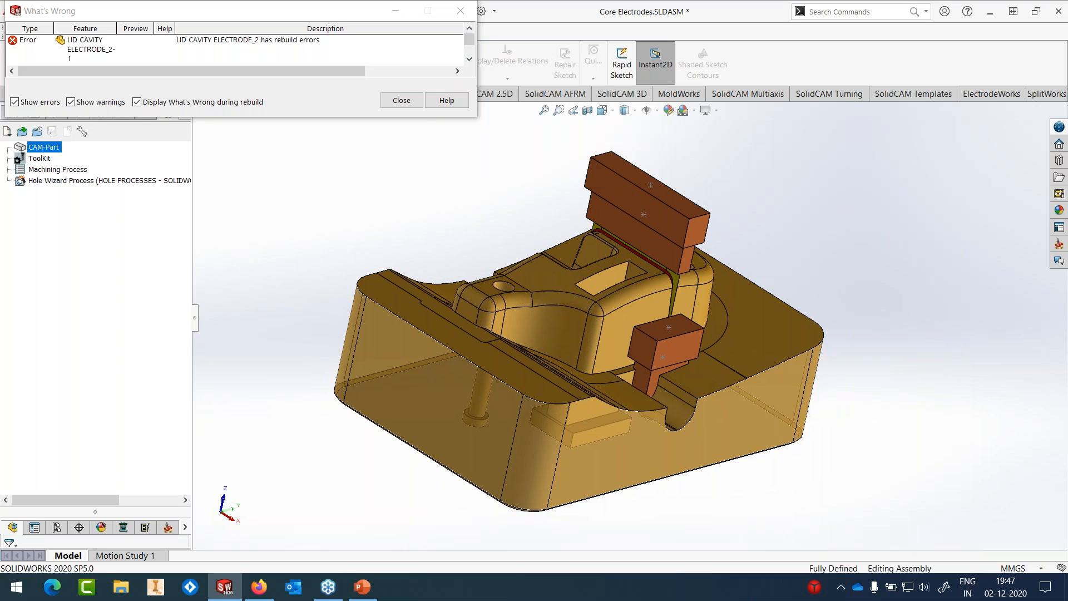
Step: Examine the two electrodes against the core insert and dismiss the rebuild error report
scroll(680, 369, down, 2)
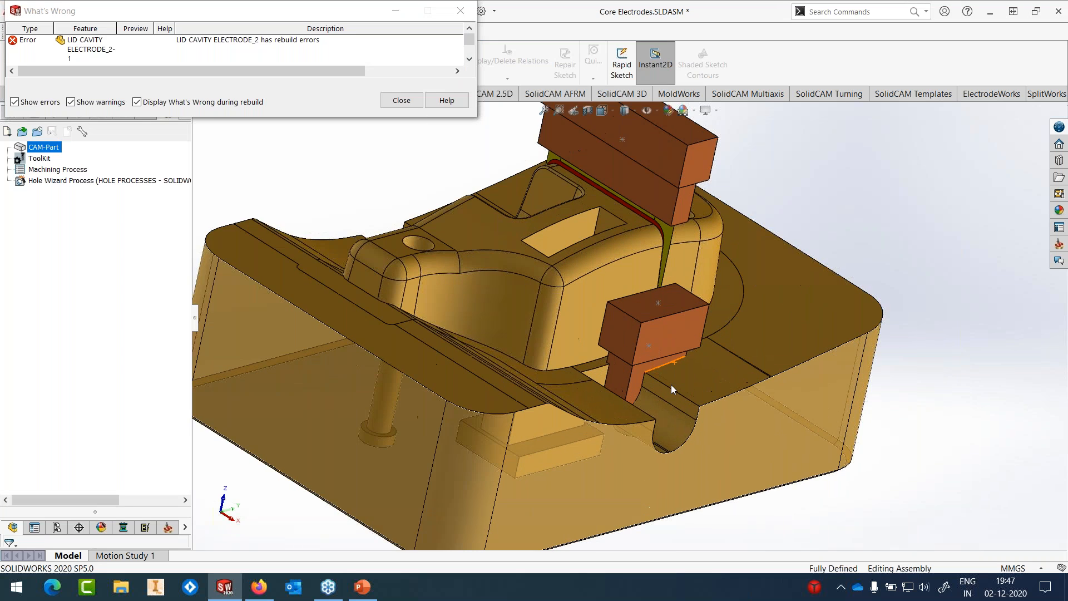
middle_drag(671, 385, 648, 380)
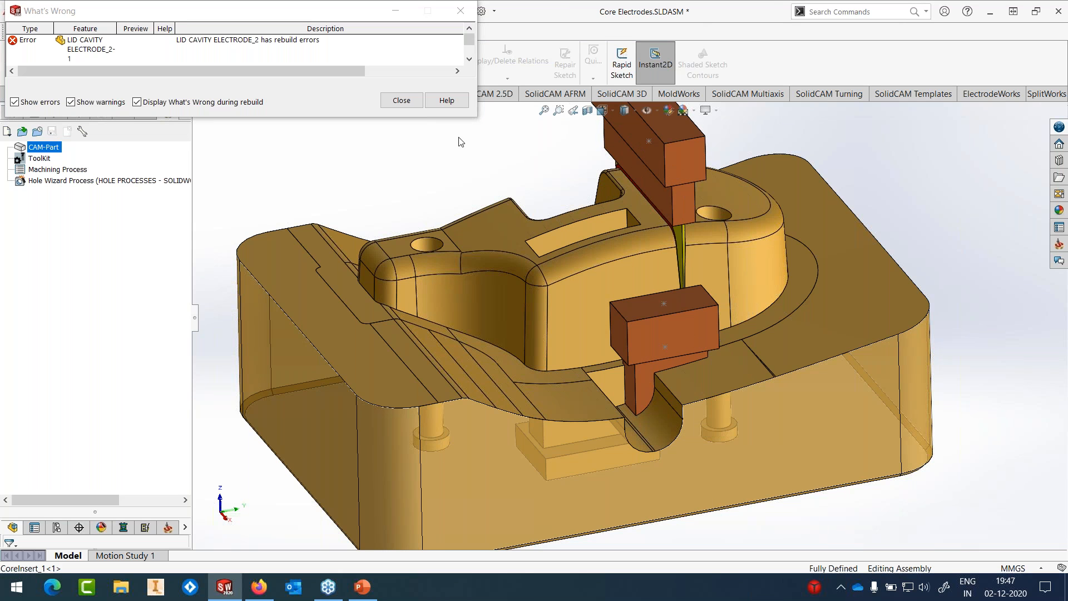
click(402, 101)
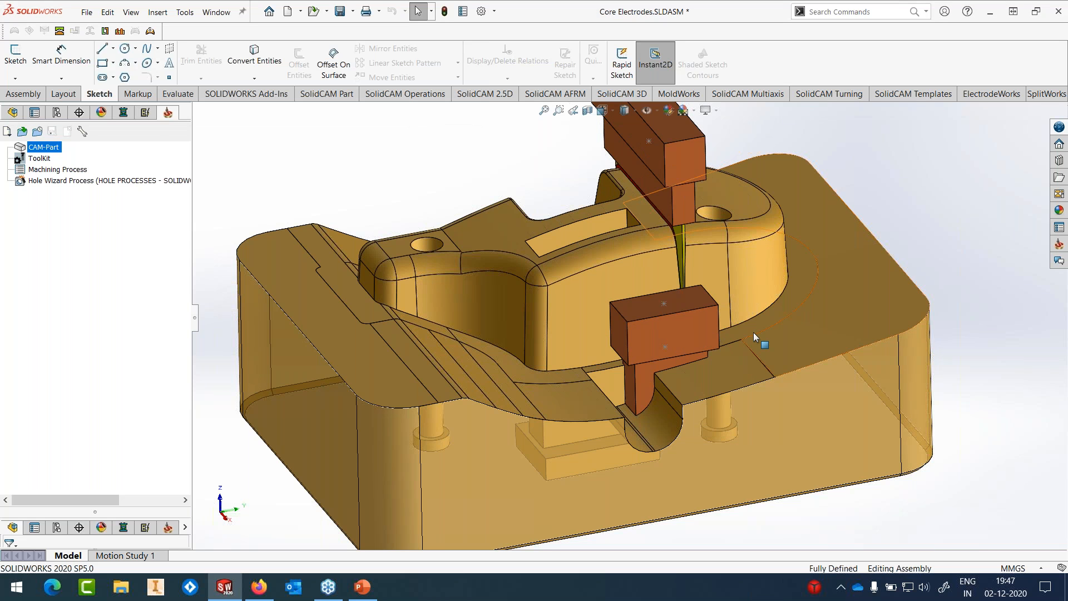
Step: Edit LID CAVITY ELECTRODE_2 in the electrode project and lower its Y position by two increments, keeping its burn faces
click(13, 113)
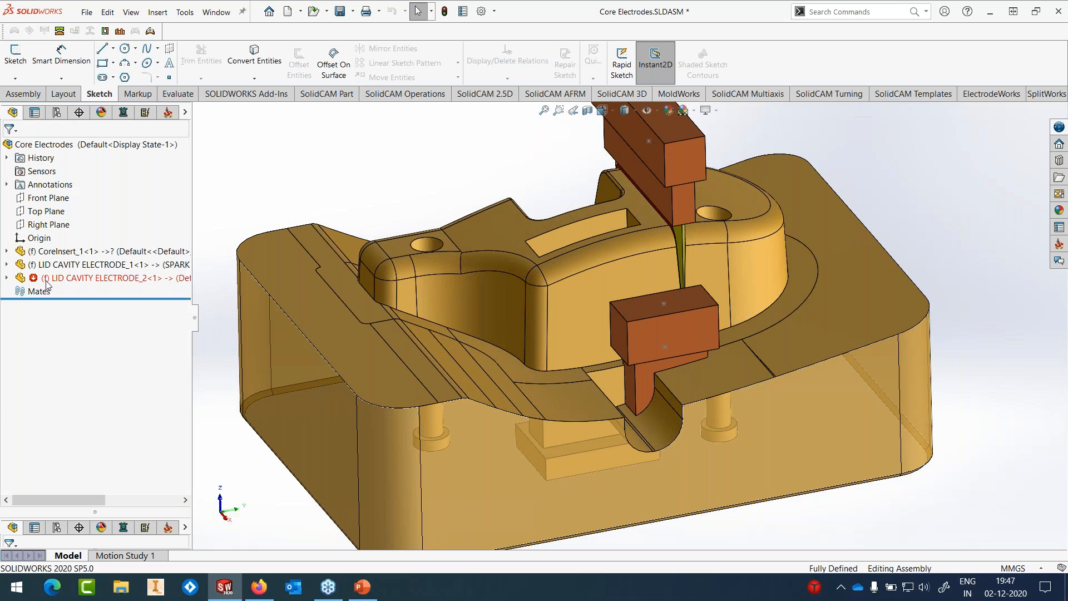
click(78, 279)
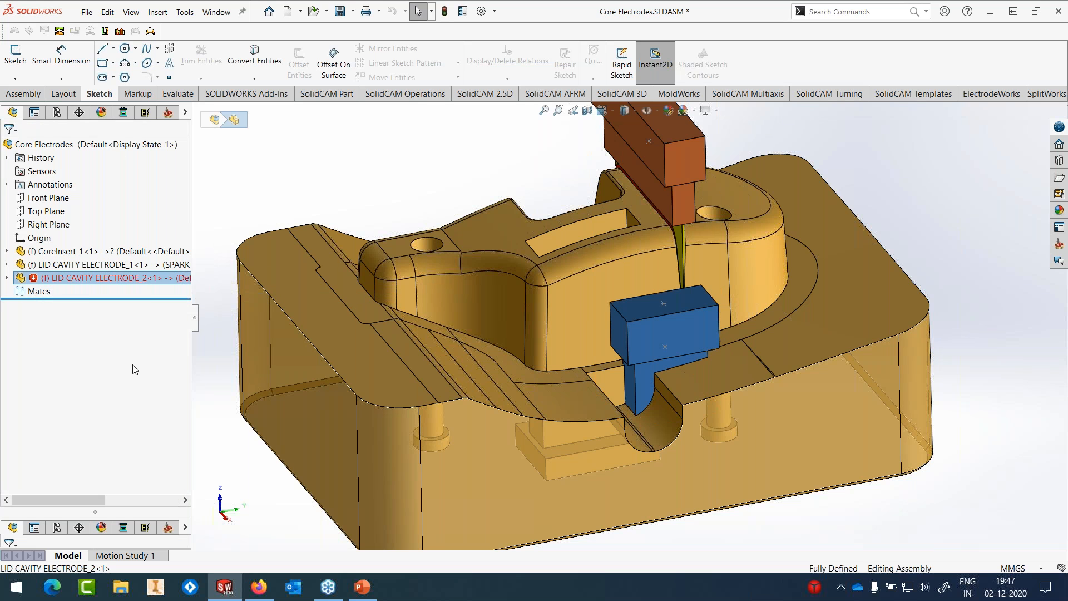
right_click(114, 153)
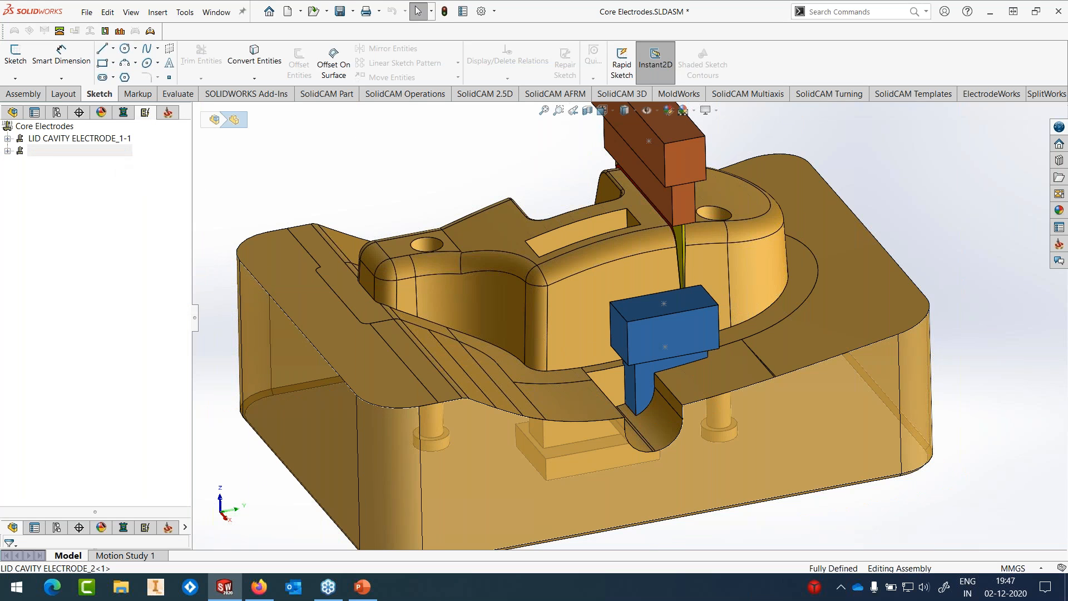
click(139, 195)
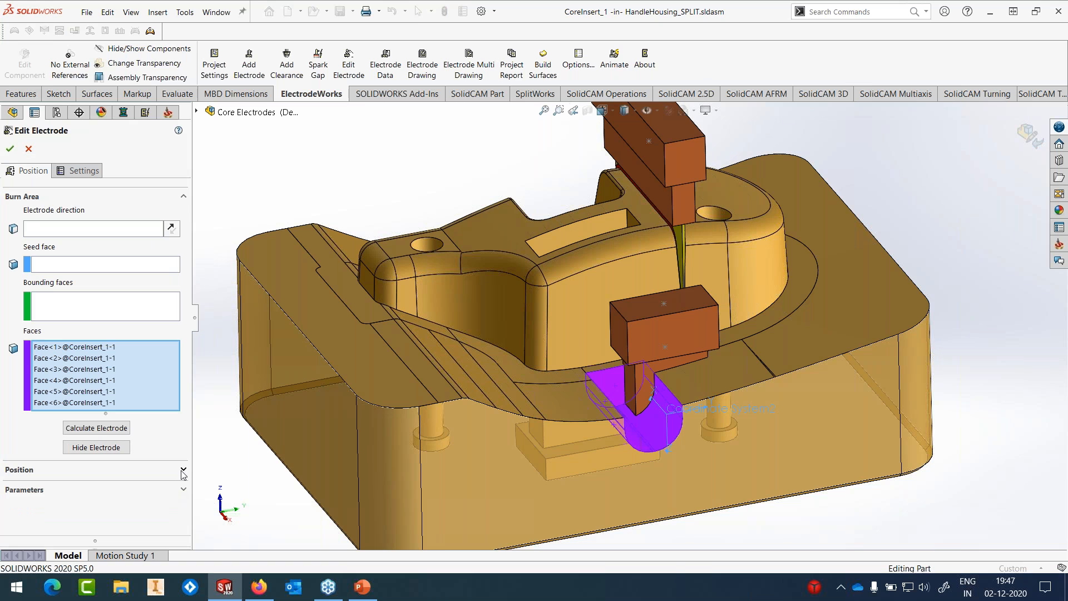
click(183, 471)
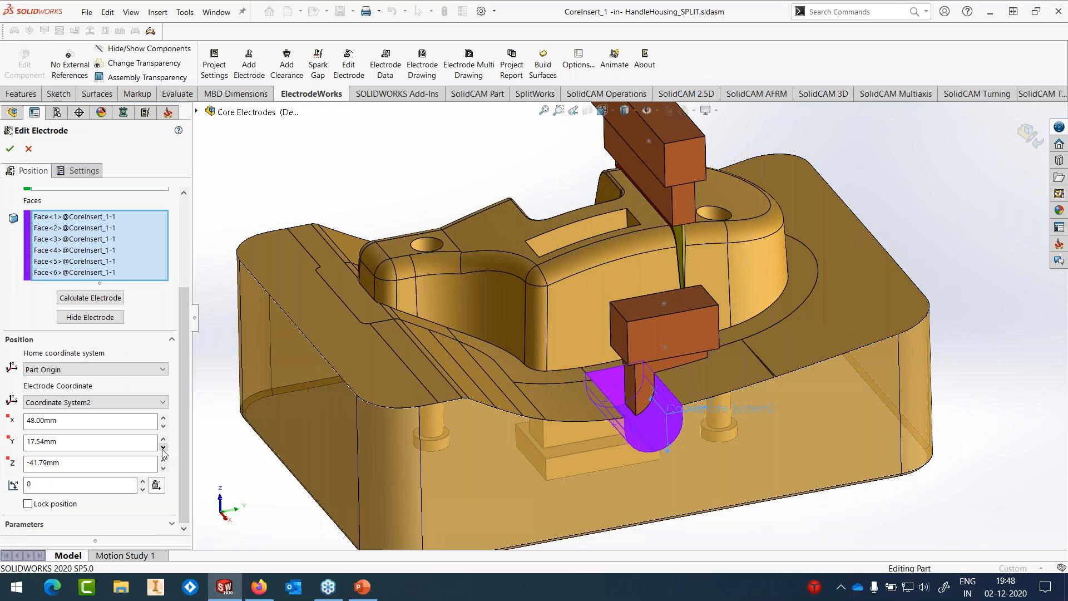
click(163, 448)
click(163, 448)
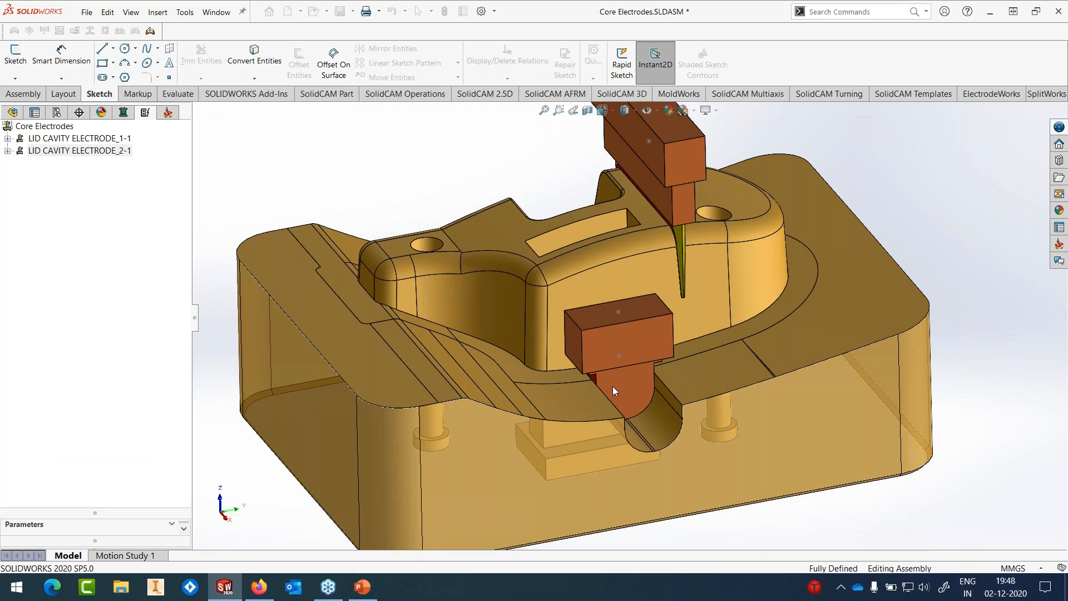
Step: Check the repositioned electrode against the core insert, then save the Core Electrodes assembly and close it
scroll(613, 386, down, 5)
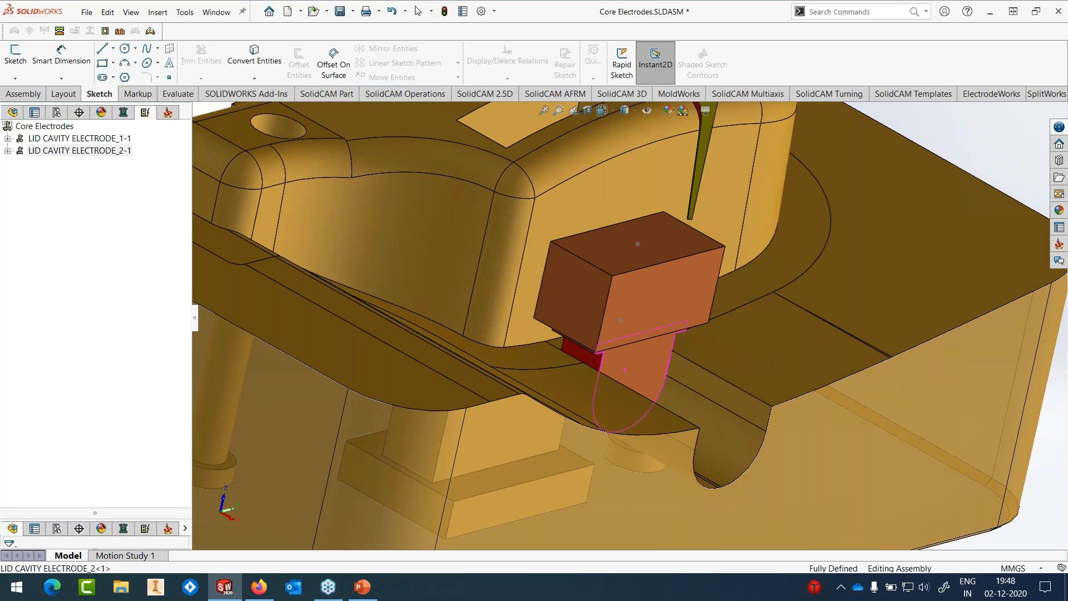
scroll(660, 377, up, 3)
click(12, 112)
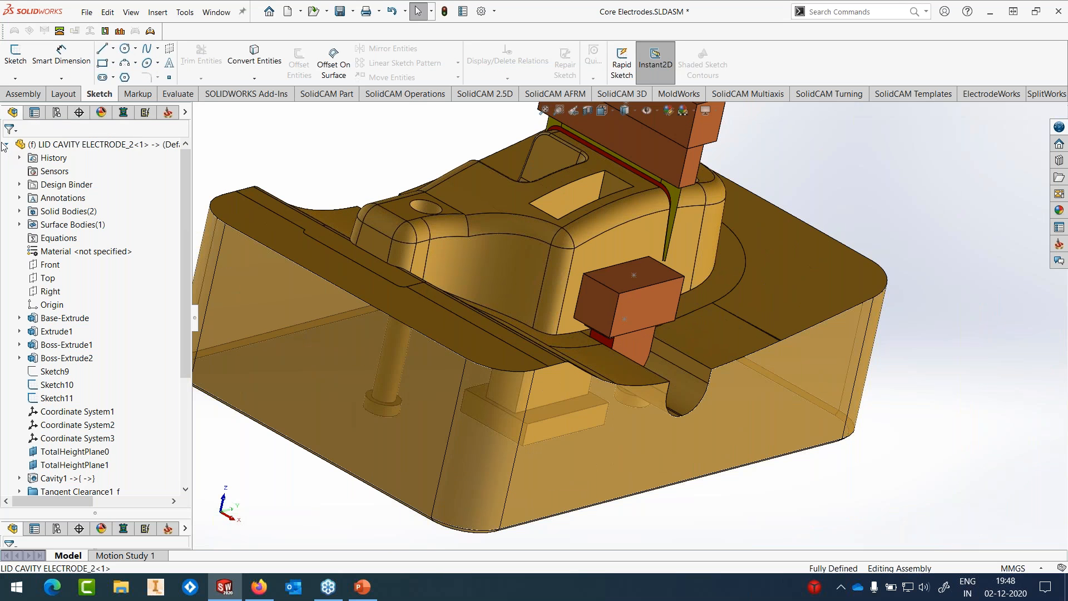
click(5, 145)
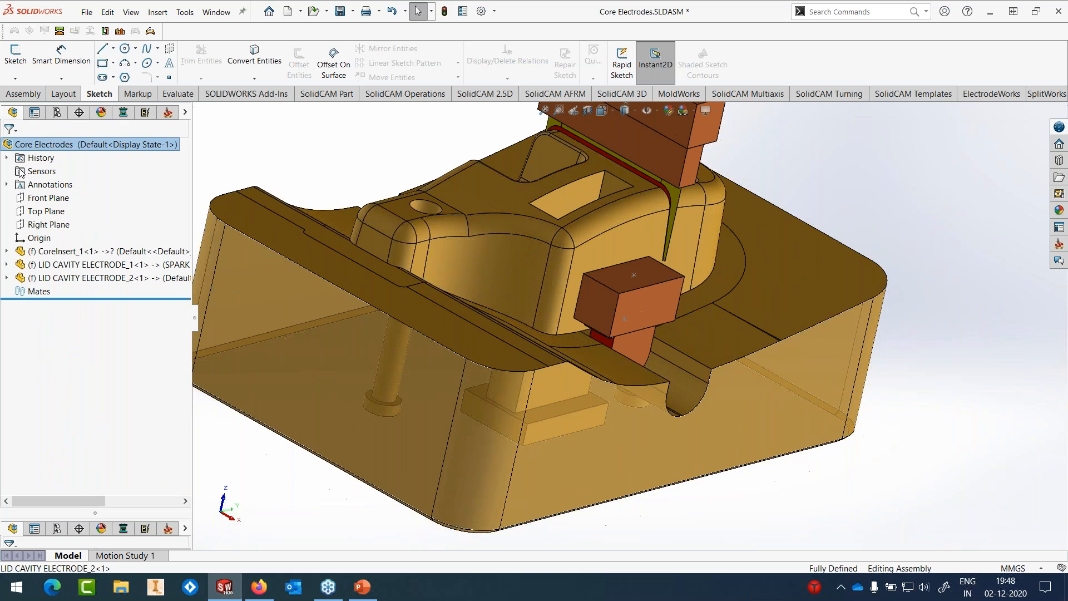
click(87, 12)
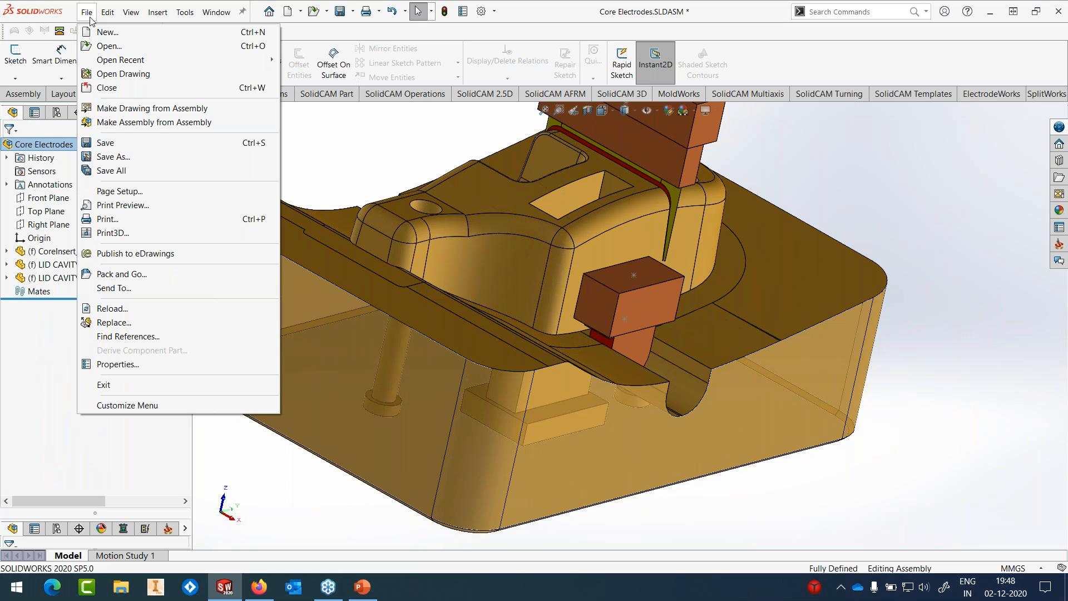
click(105, 143)
click(266, 234)
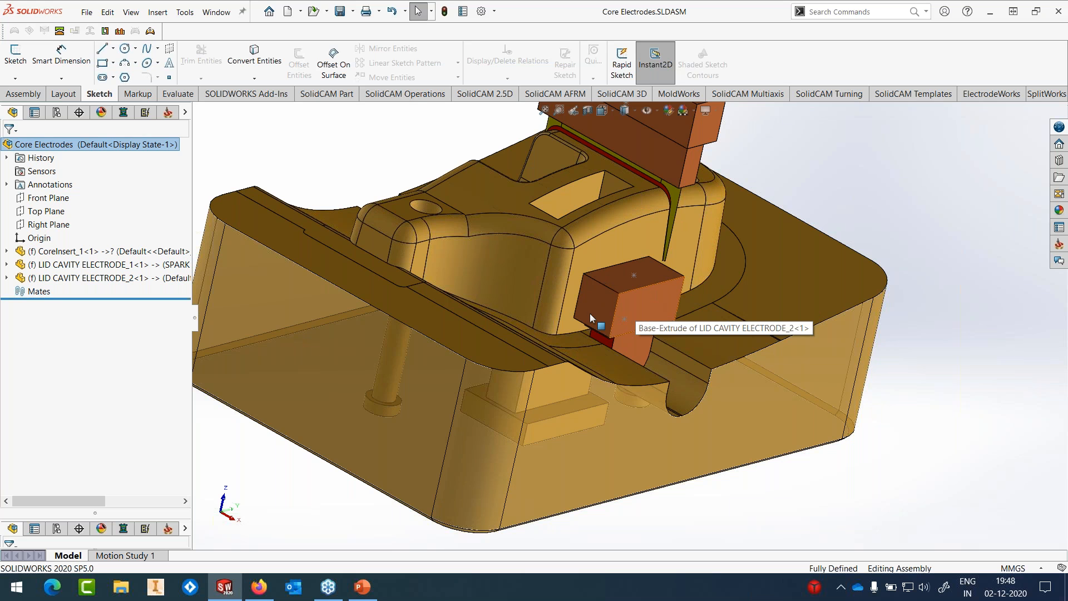
click(86, 13)
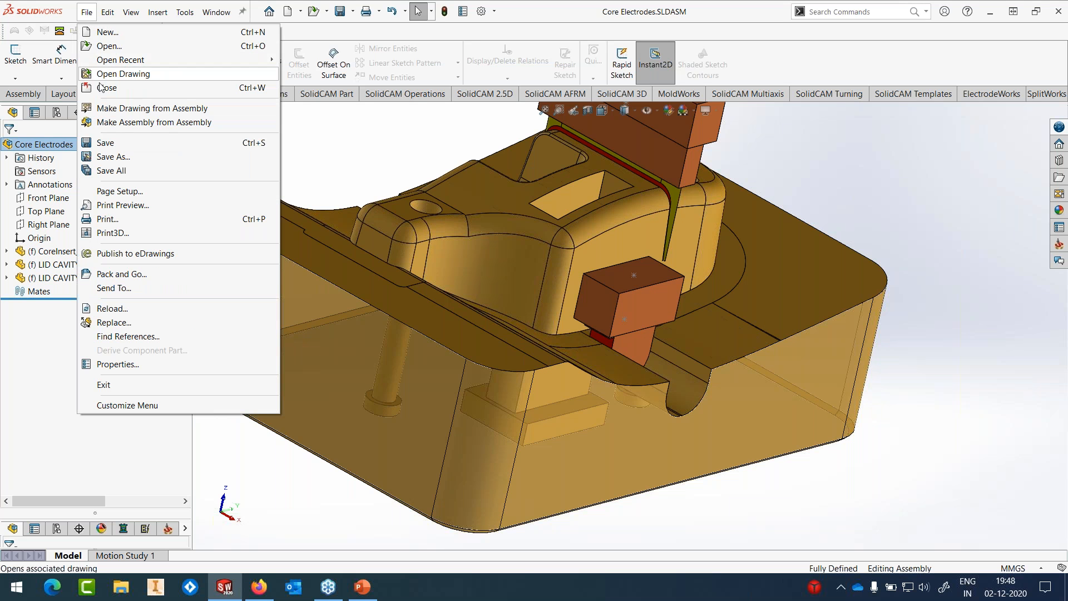
click(107, 88)
Step: Open the electrode drawing LID CAVITY ELECTRODE_2_EDM_1.SLDDRW, filtering the WEBINAR 2DEC folder to SOLIDWORKS drawings
click(88, 13)
click(108, 46)
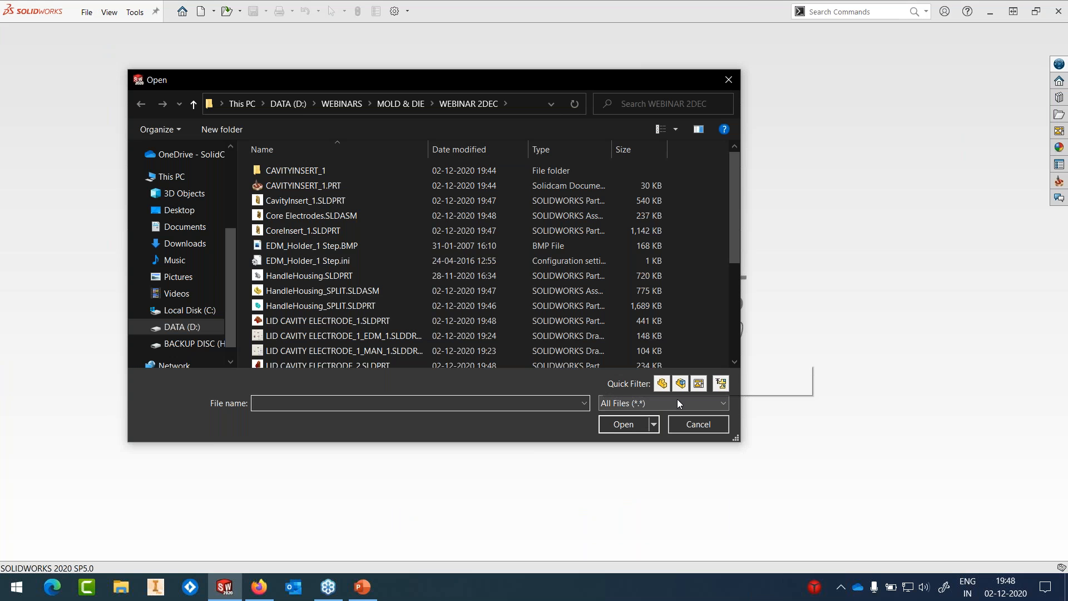
click(676, 401)
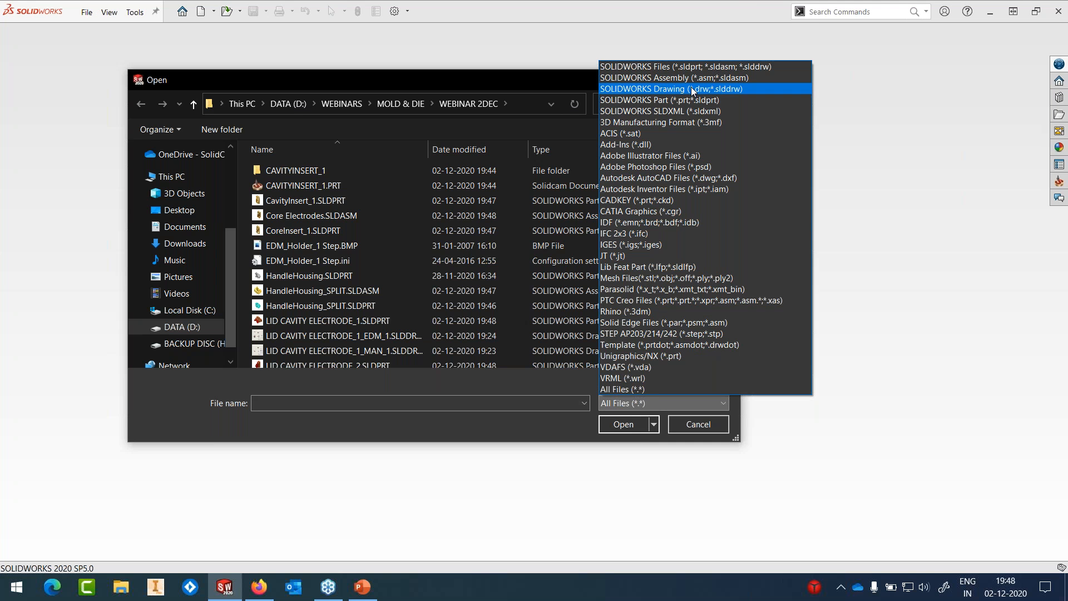
click(690, 87)
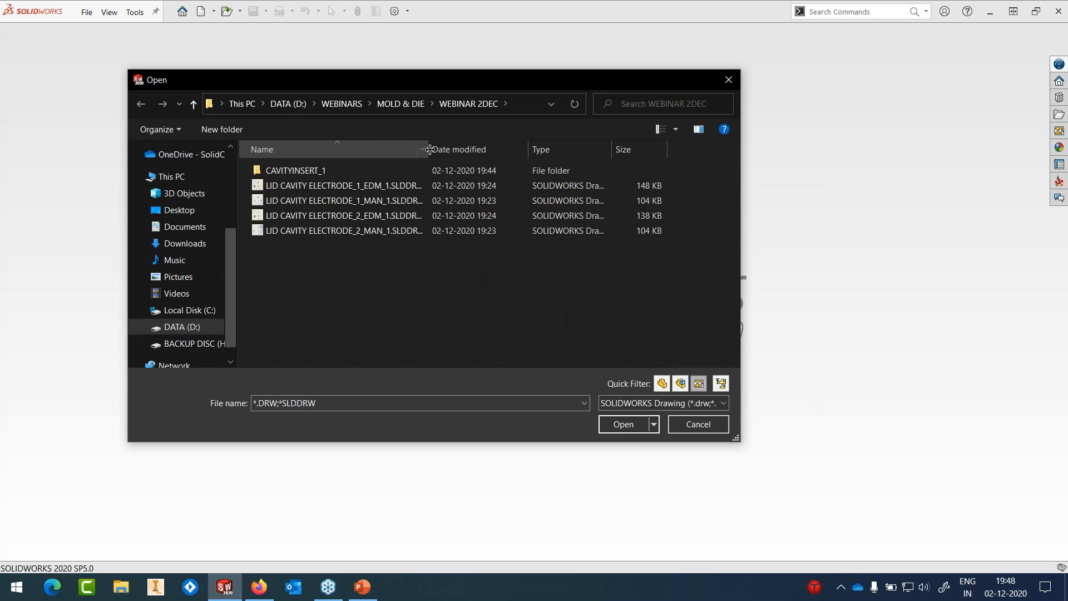
drag(428, 150, 502, 149)
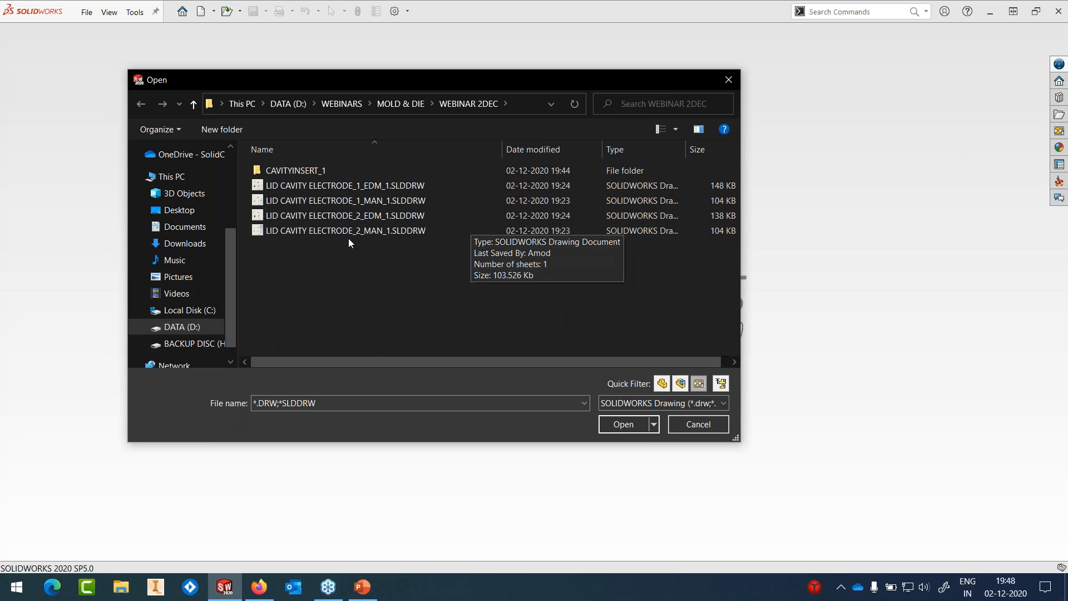
click(353, 216)
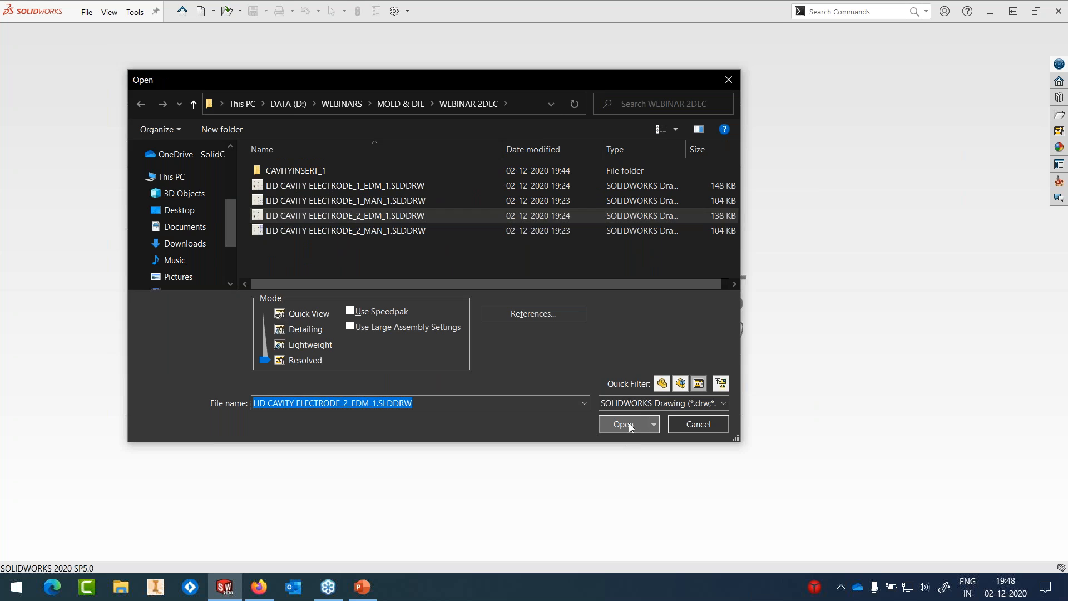
click(624, 424)
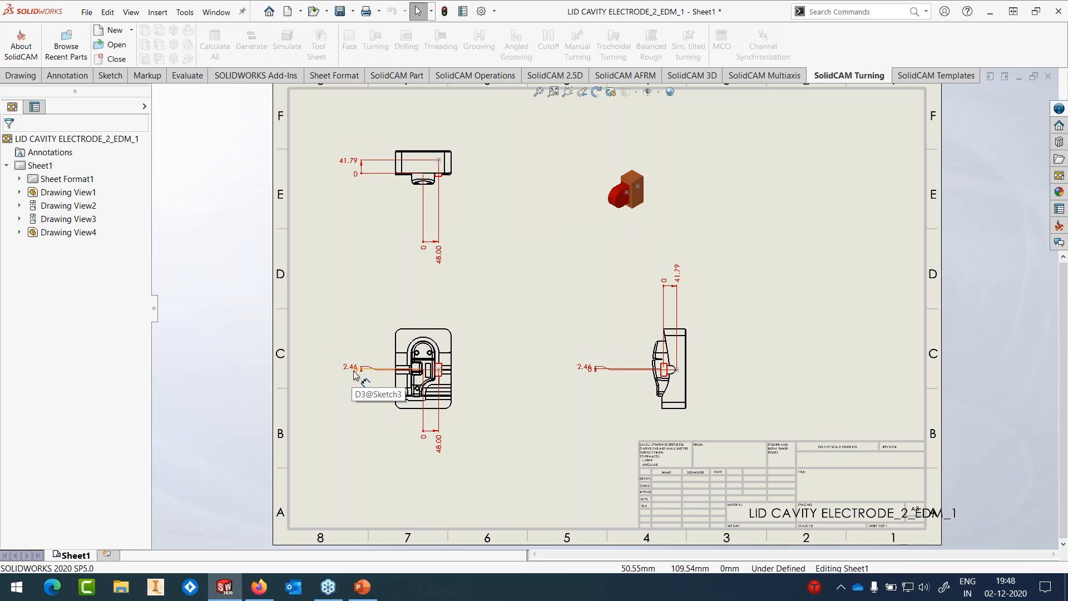
Step: Move the 2.46 dimension text below the zero mark in both the plan view and the side view
scroll(355, 374, up, 5)
drag(423, 356, 422, 389)
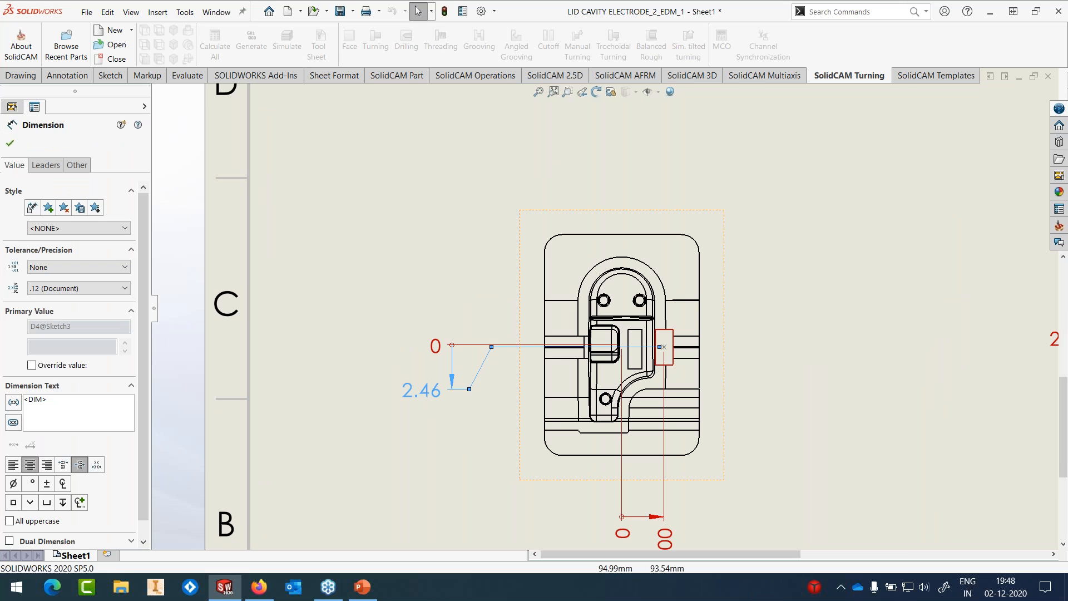
click(782, 427)
scroll(783, 426, up, 4)
scroll(782, 426, up, 1)
drag(791, 322, 797, 339)
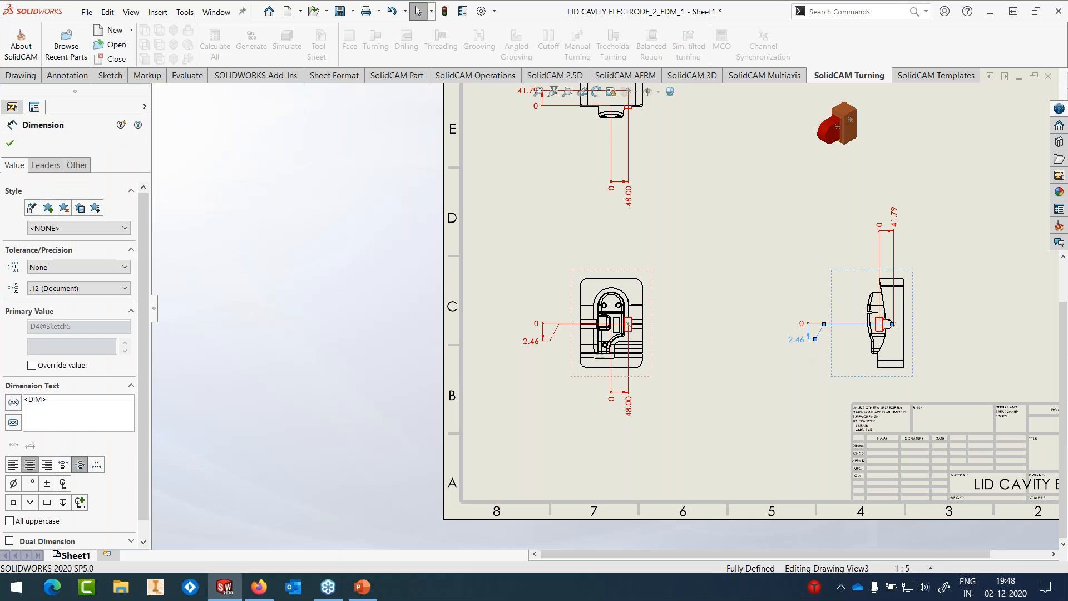
click(760, 369)
scroll(729, 328, up, 4)
scroll(645, 249, down, 3)
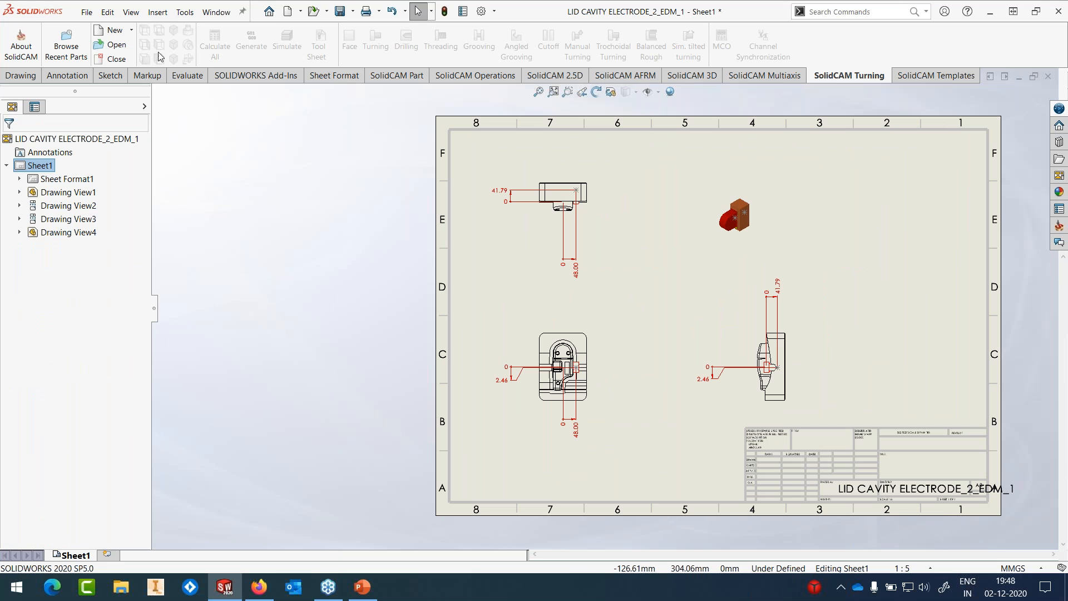
Step: Save the LID CAVITY ELECTRODE_2_EDM_1 drawing and close it
click(87, 12)
click(105, 94)
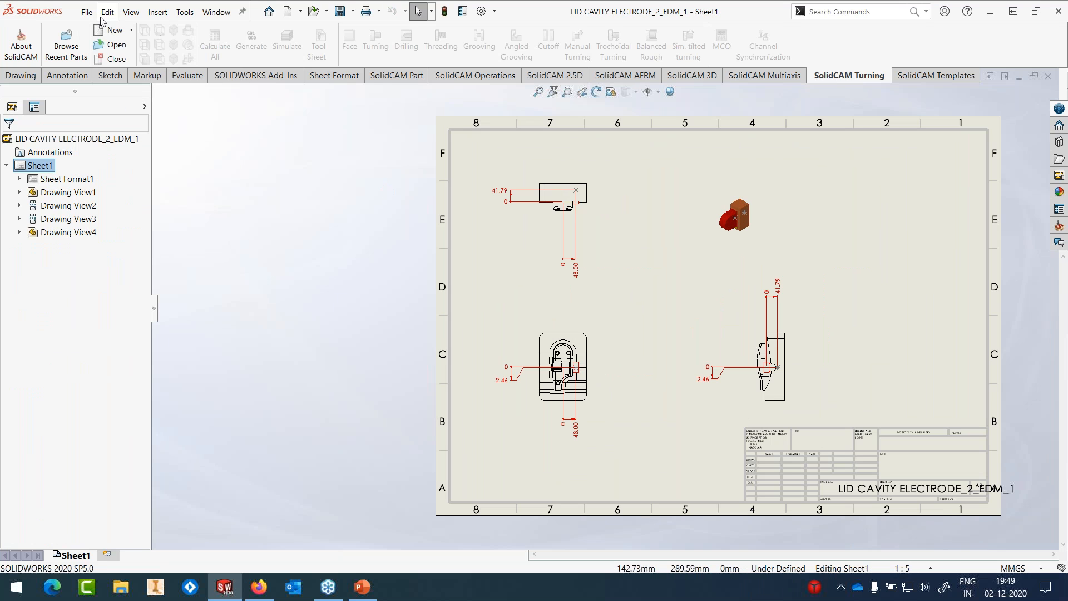
click(86, 12)
click(107, 74)
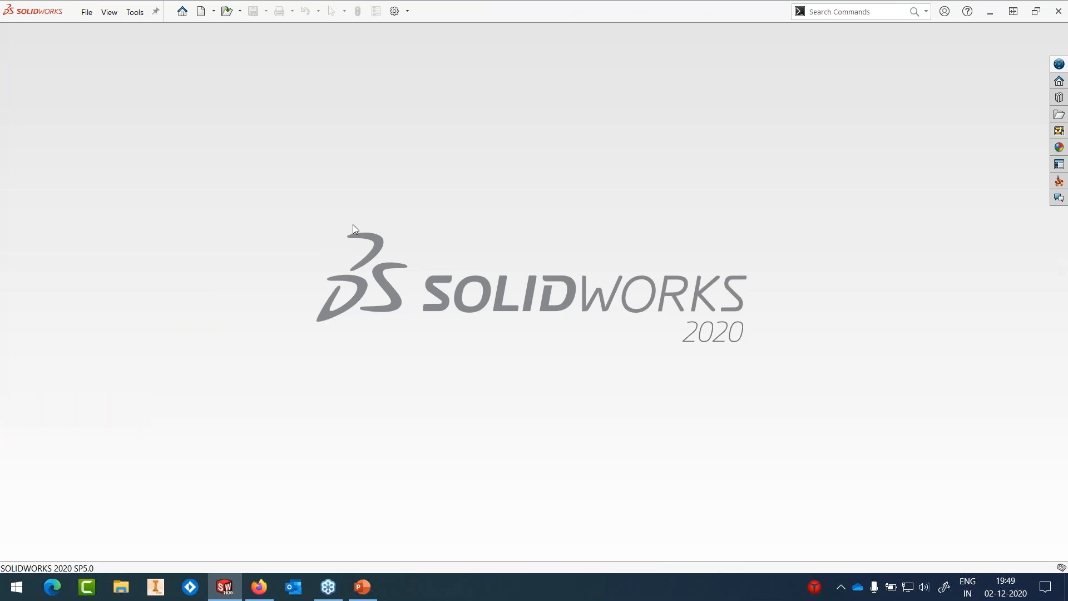
Step: Open the recent CAM-Part CAVITYINSERT_1.prt from the WEBINAR 2DEC folder and accept replacing its changed design model
click(136, 12)
mouse_move(170, 62)
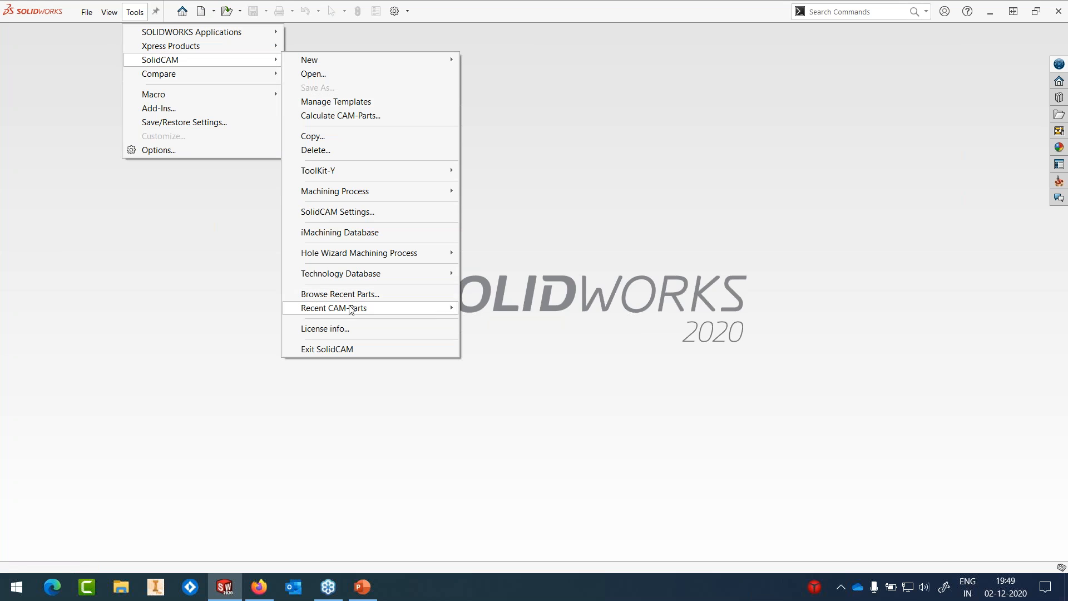
mouse_move(423, 308)
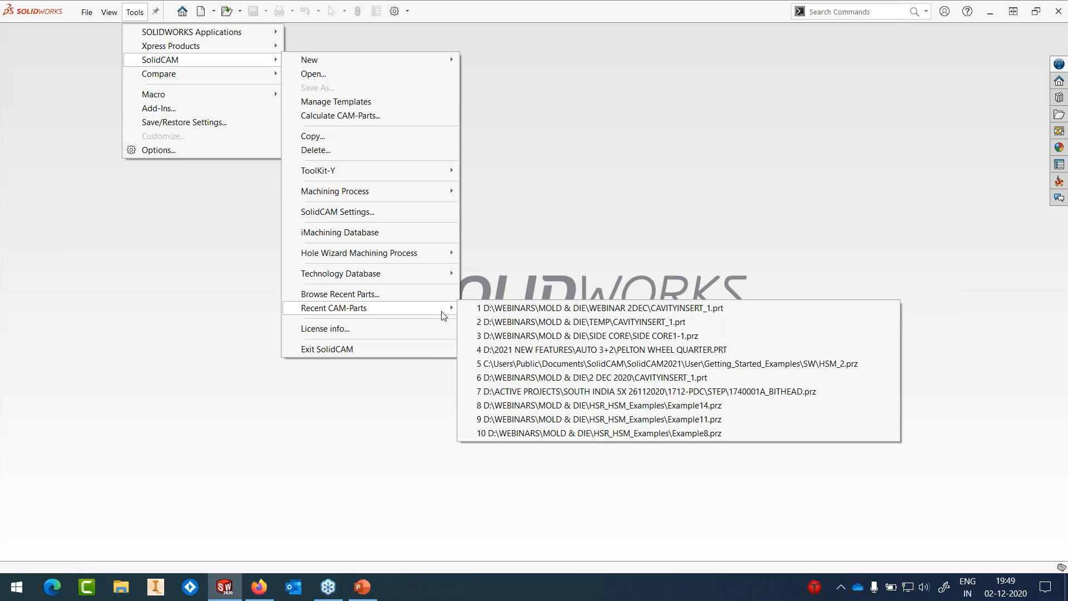
click(694, 310)
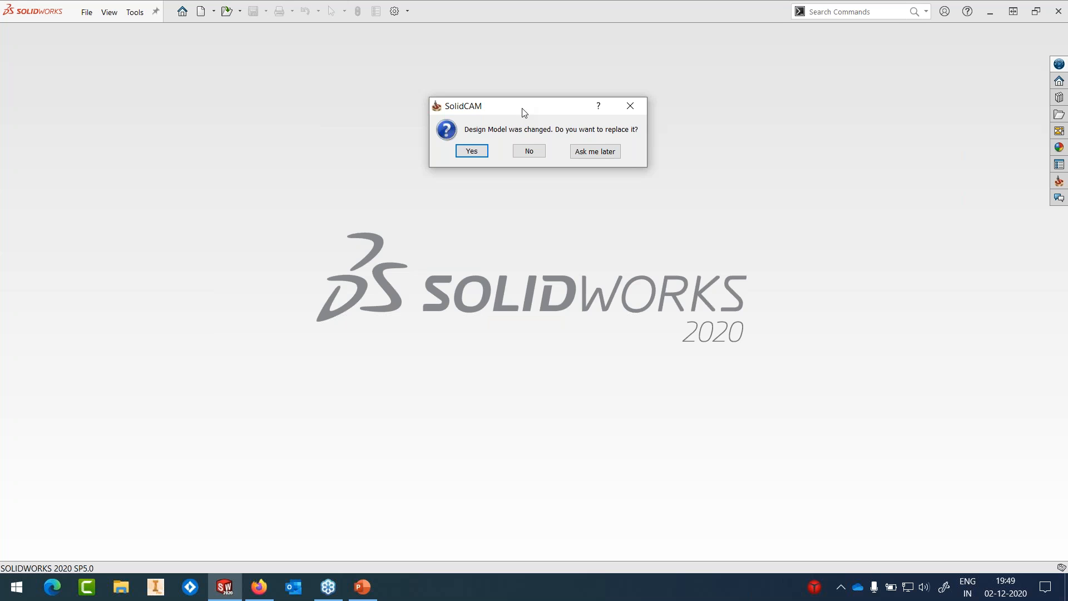
click(472, 152)
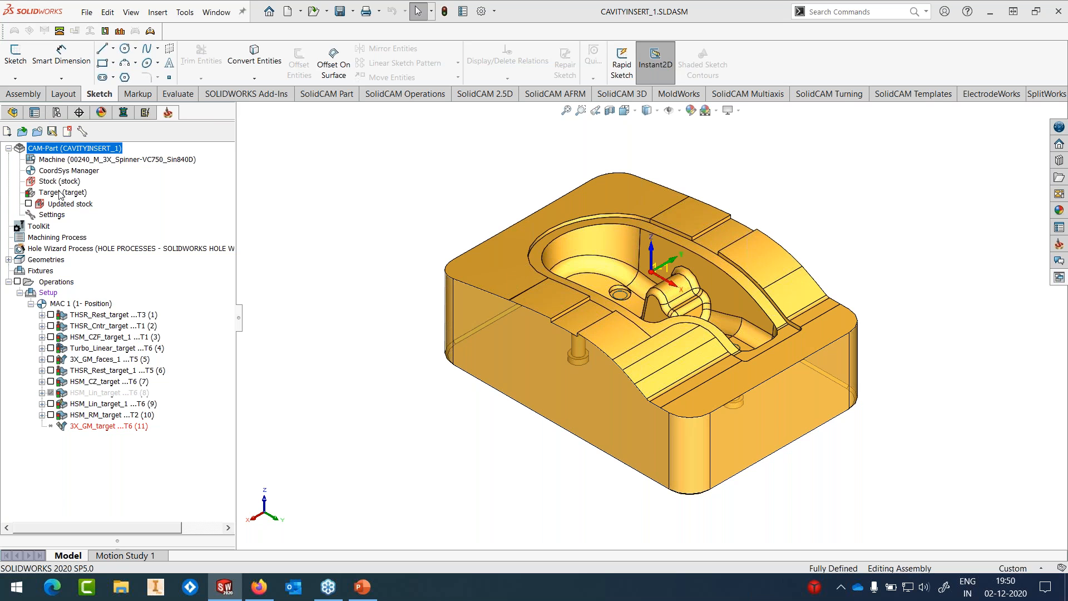
Step: Update the target model and synchronize all machining operations with the changed cavity insert geometry
click(61, 193)
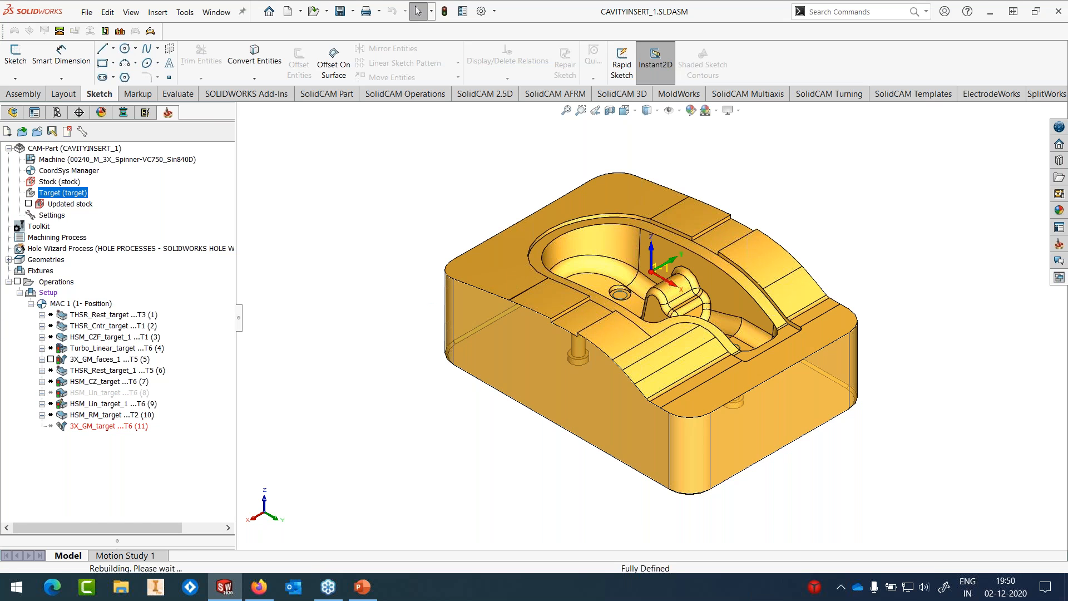
right_click(56, 282)
mouse_move(129, 426)
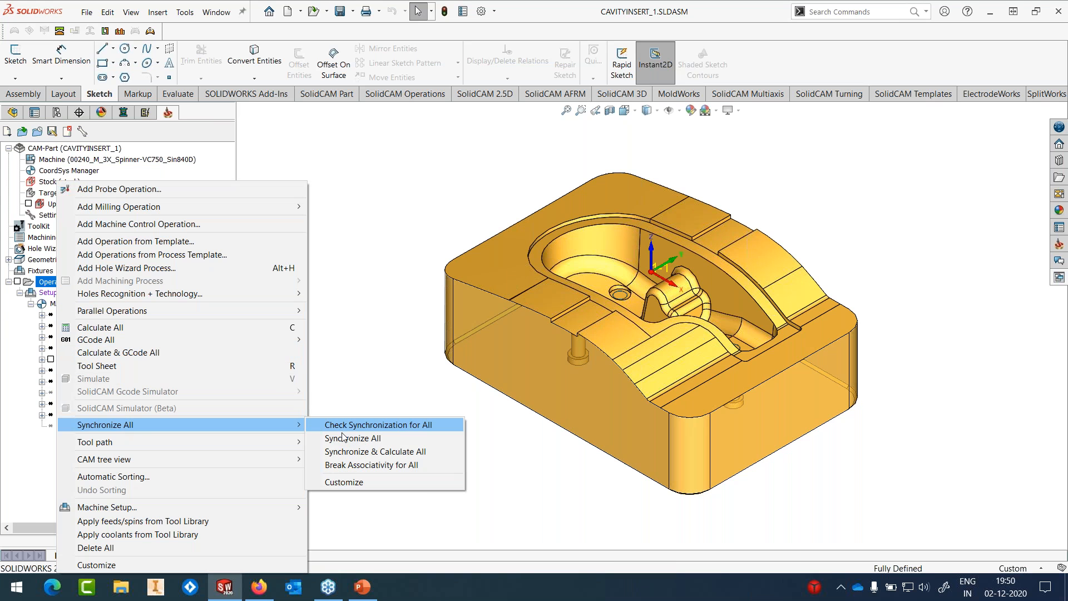
click(342, 439)
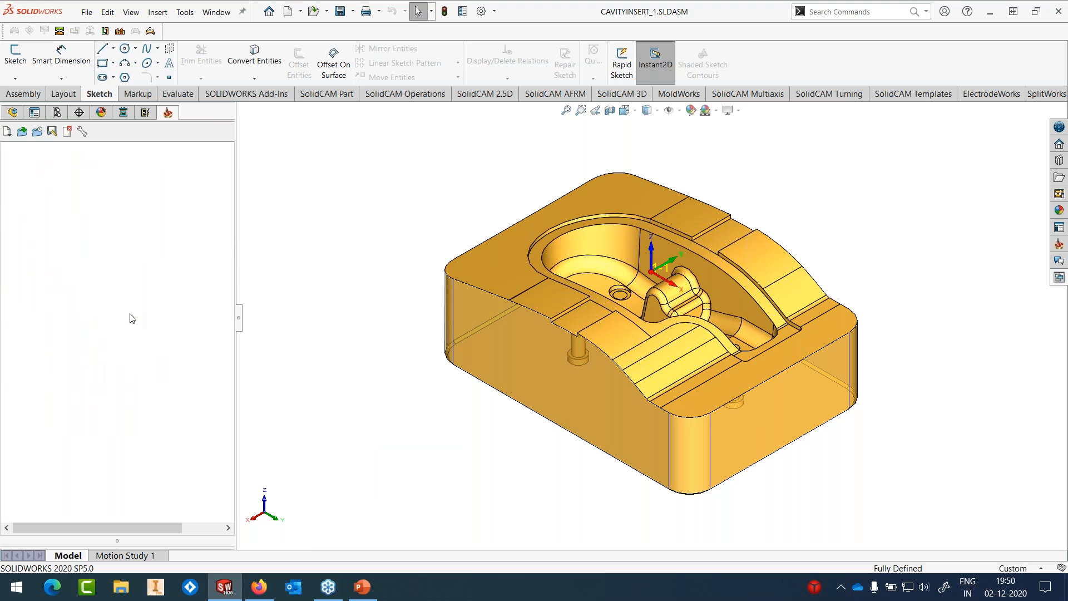
Step: Recalculate the toolpaths of operations 1 to 10, from THSR_Rest_target to HSM_RM_target
click(132, 316)
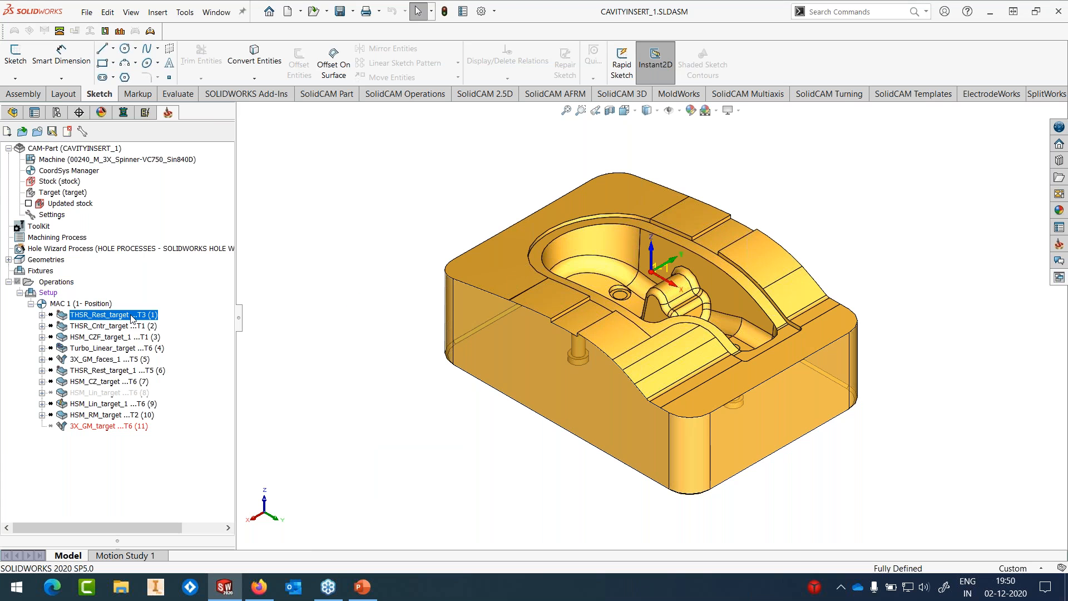
shift+click(127, 419)
right_click(127, 418)
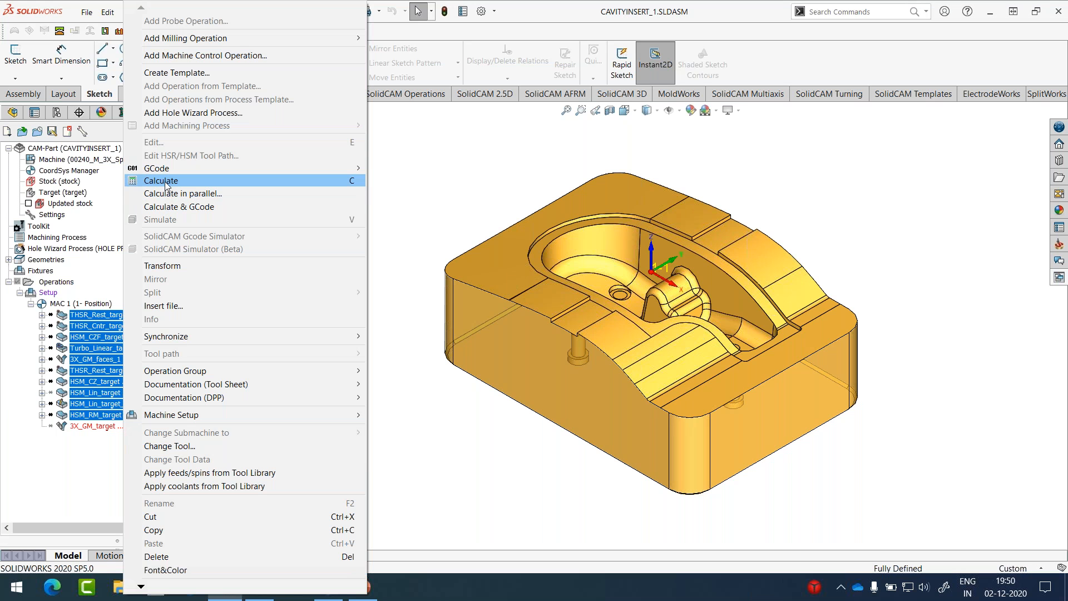
click(163, 181)
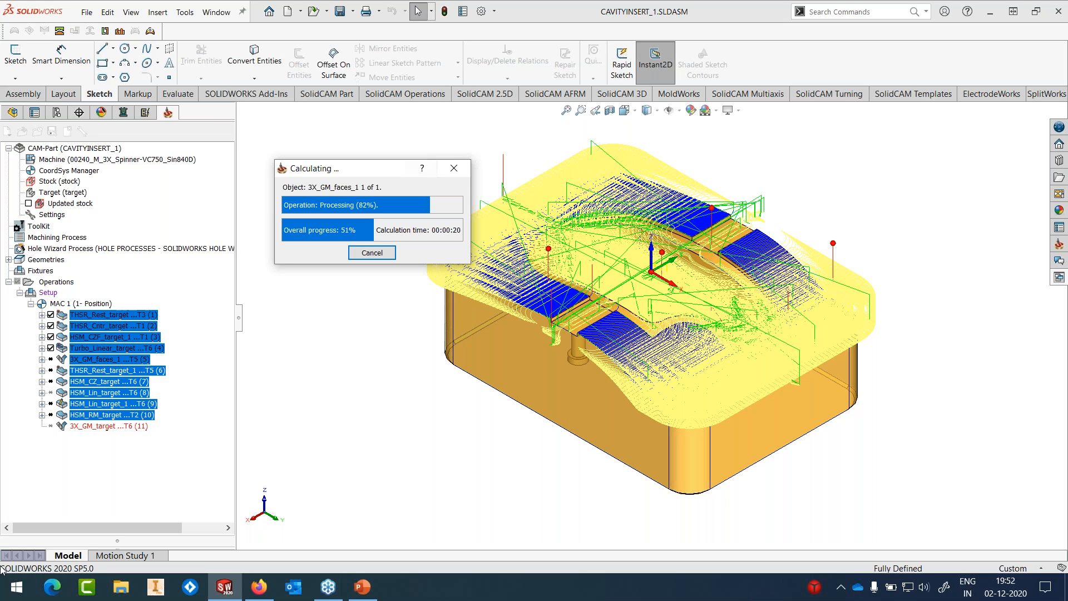
Step: Start a second SOLIDWORKS 2020 session, maximize its window and dismiss the welcome dialog
right_click(224, 591)
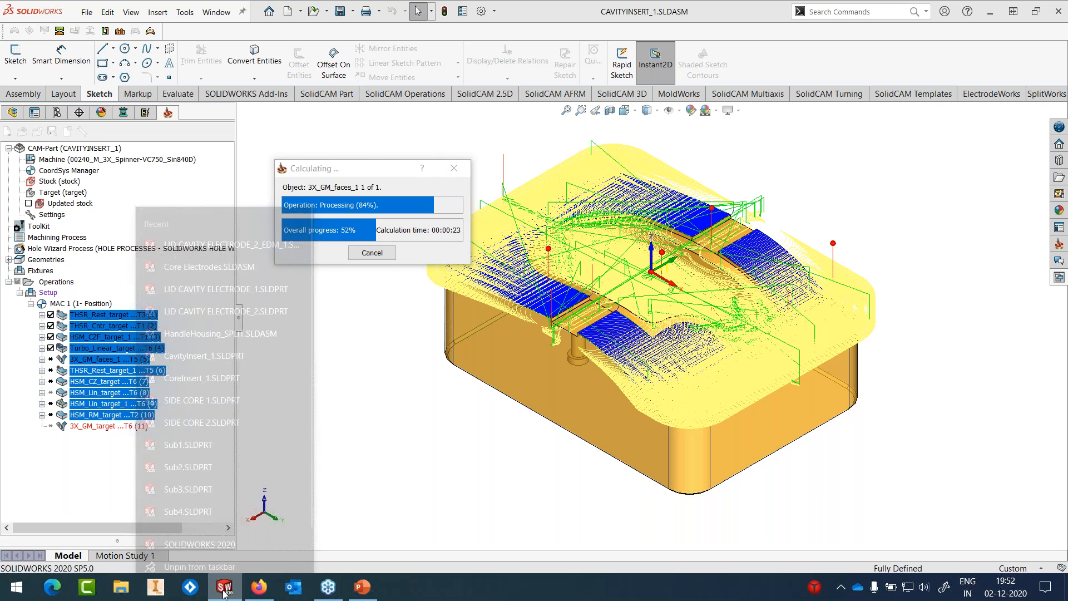
click(203, 514)
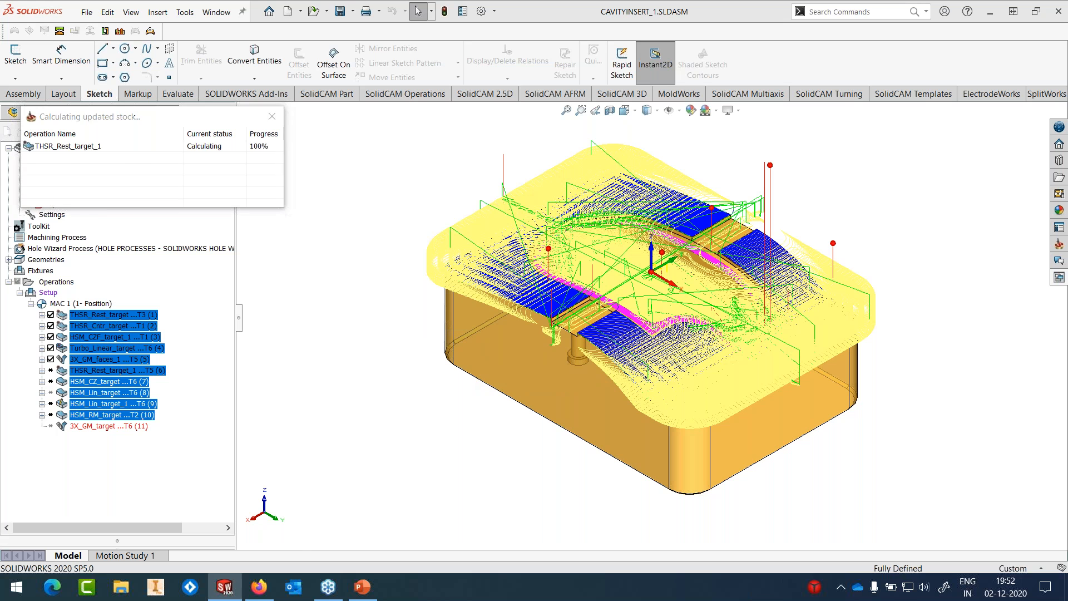
click(220, 587)
click(640, 329)
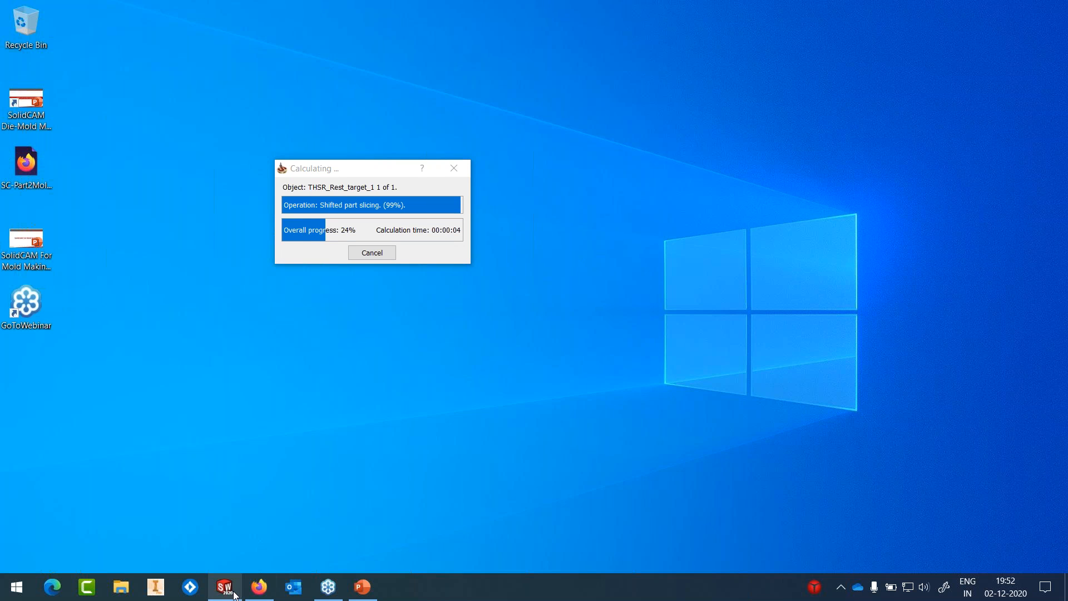
mouse_move(234, 593)
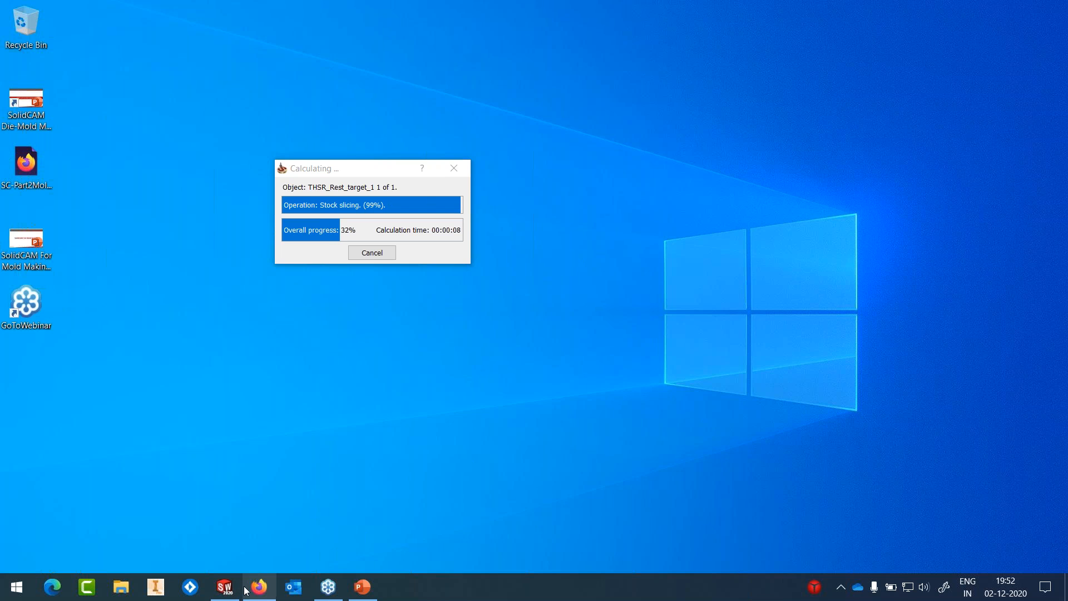
click(225, 586)
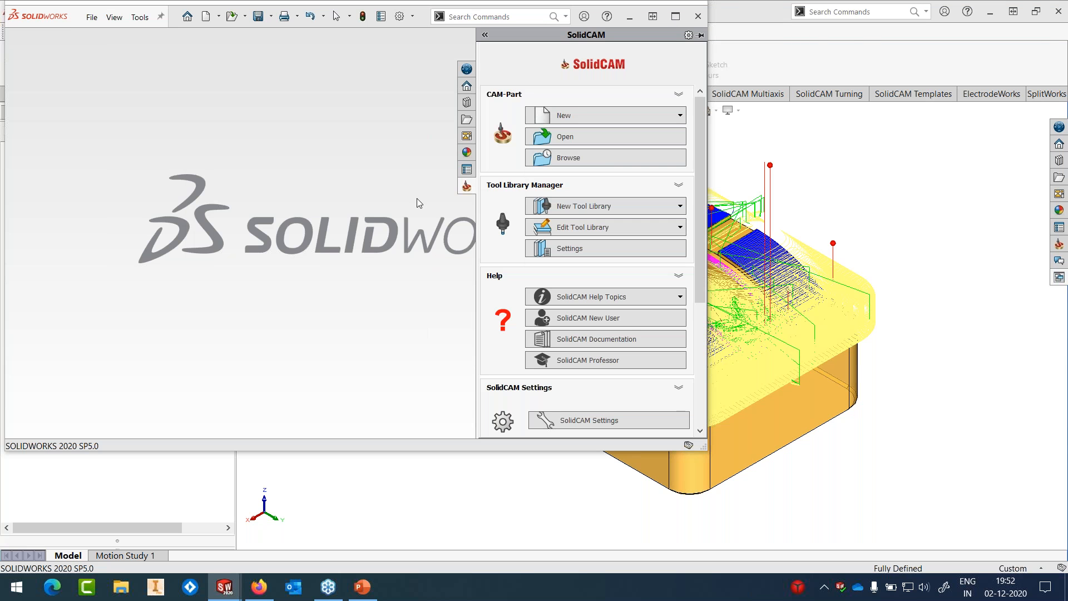
click(676, 20)
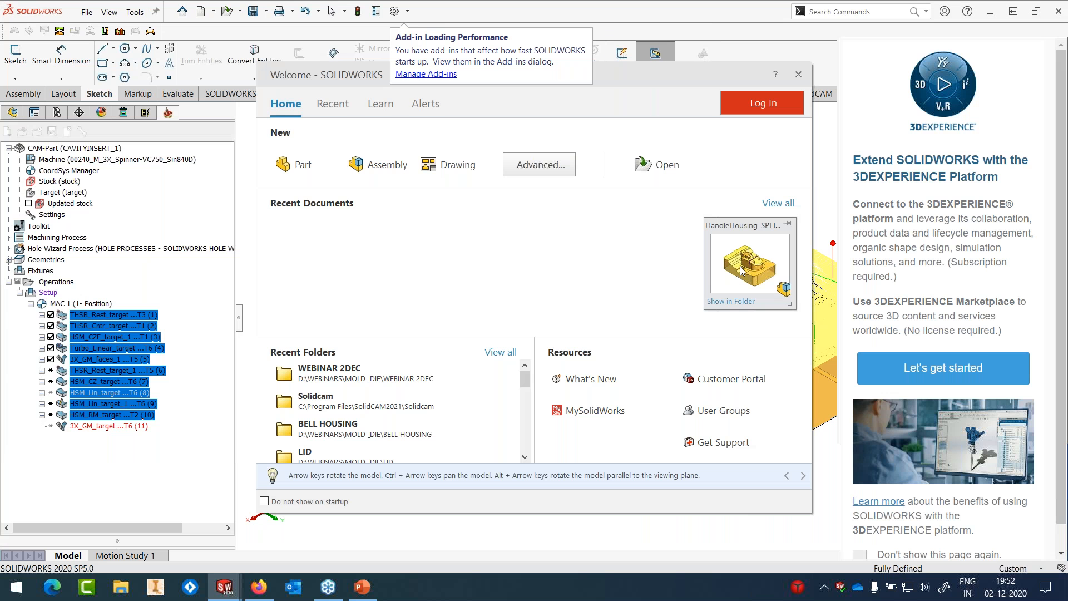
click(105, 30)
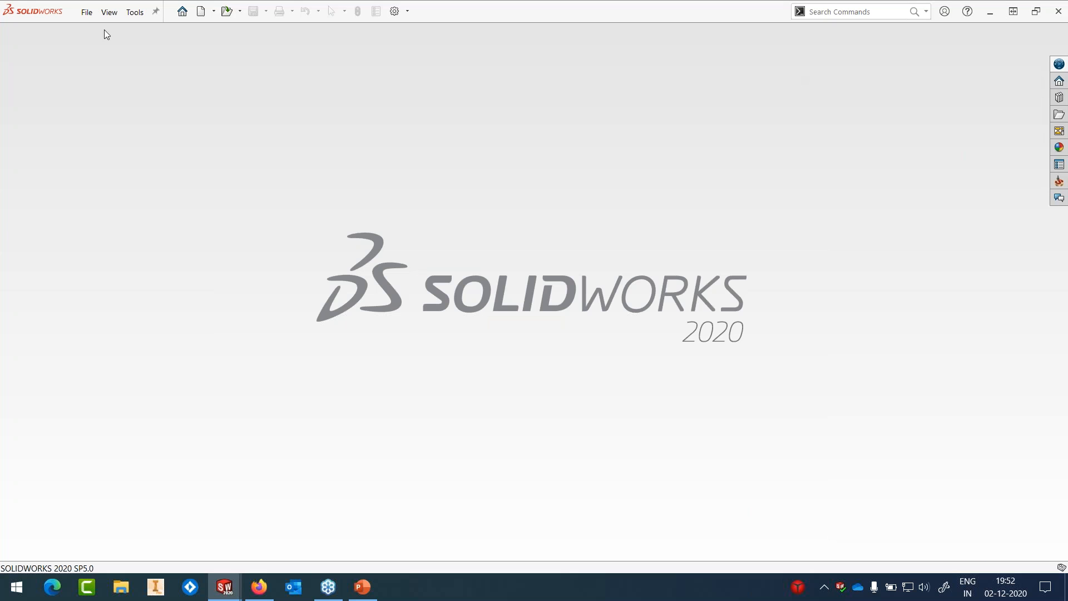
Step: Open the BELL_HOUSING_PART_SPLIT.SLDASM assembly from the BELL HOUSING folder in MOLD & DIE
click(87, 12)
click(361, 132)
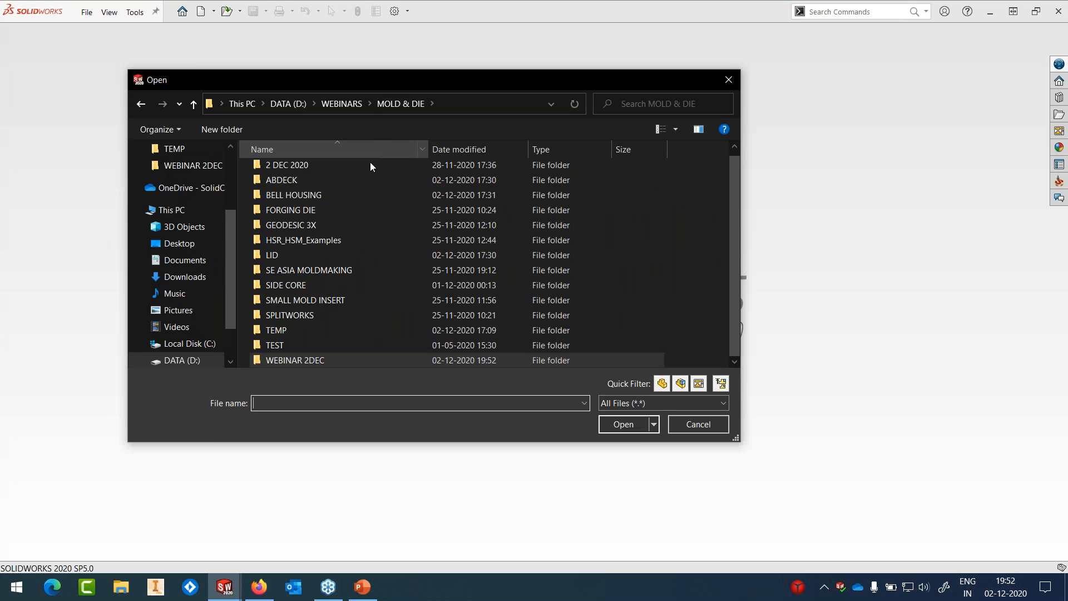
click(334, 192)
double_click(334, 192)
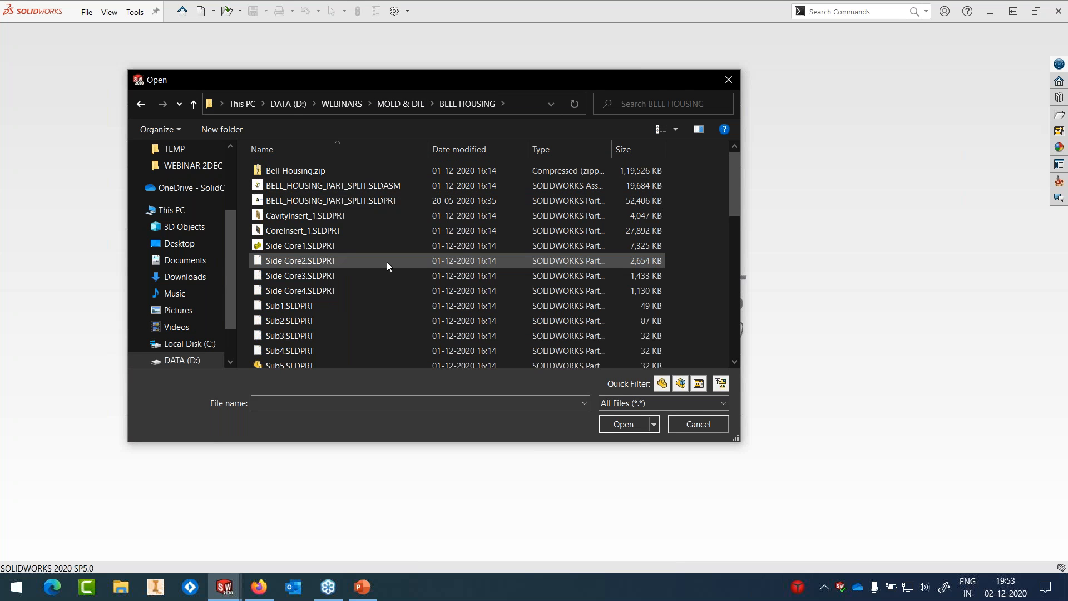
click(623, 424)
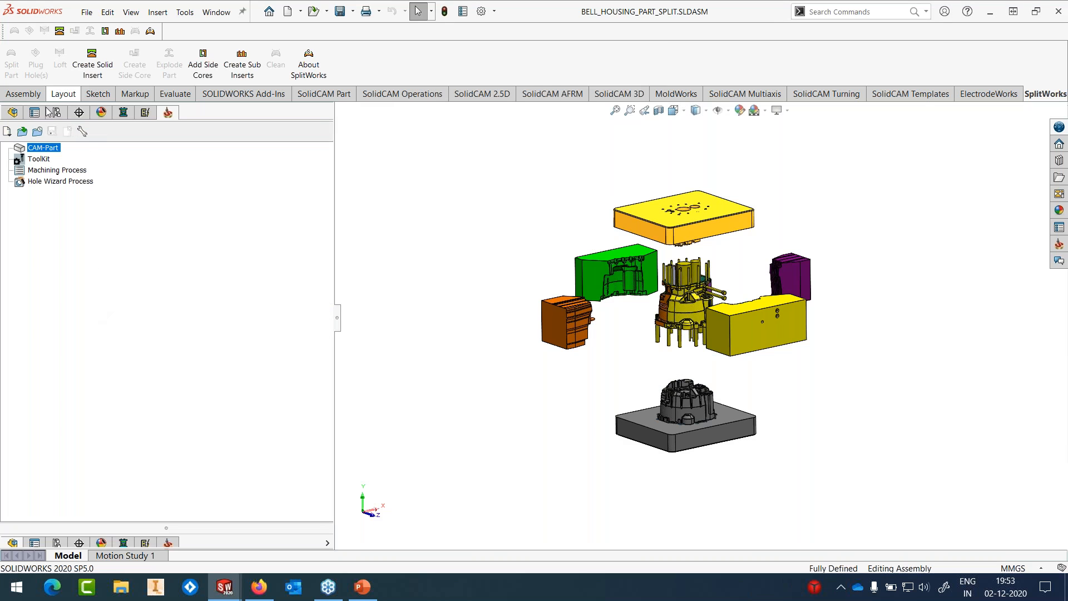
Step: Suppress all sub-insert components of the bell housing assembly, from Sub1 to Sub35
click(13, 112)
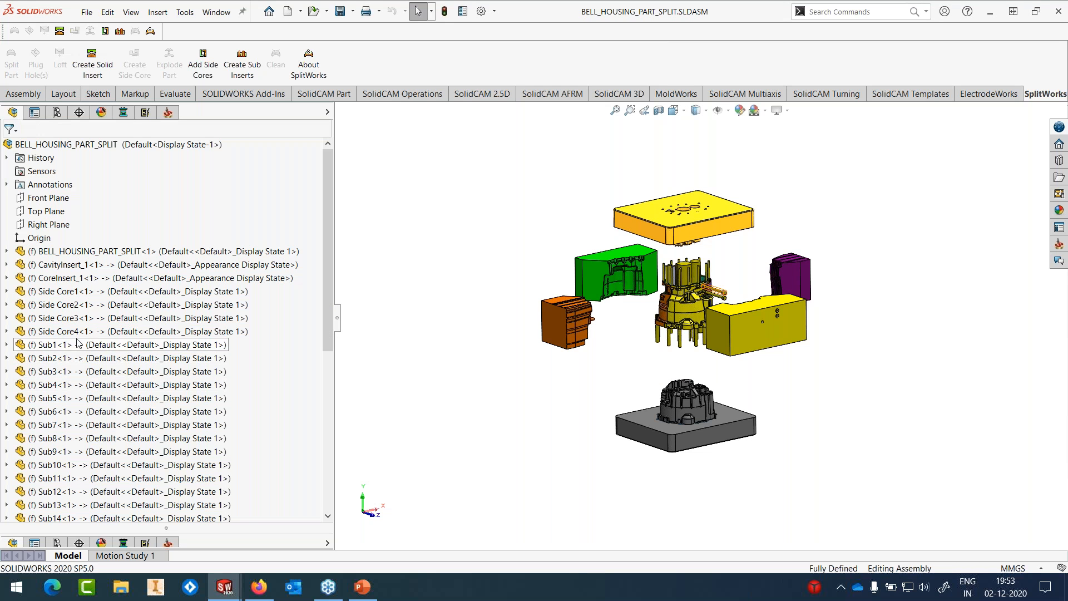
click(67, 305)
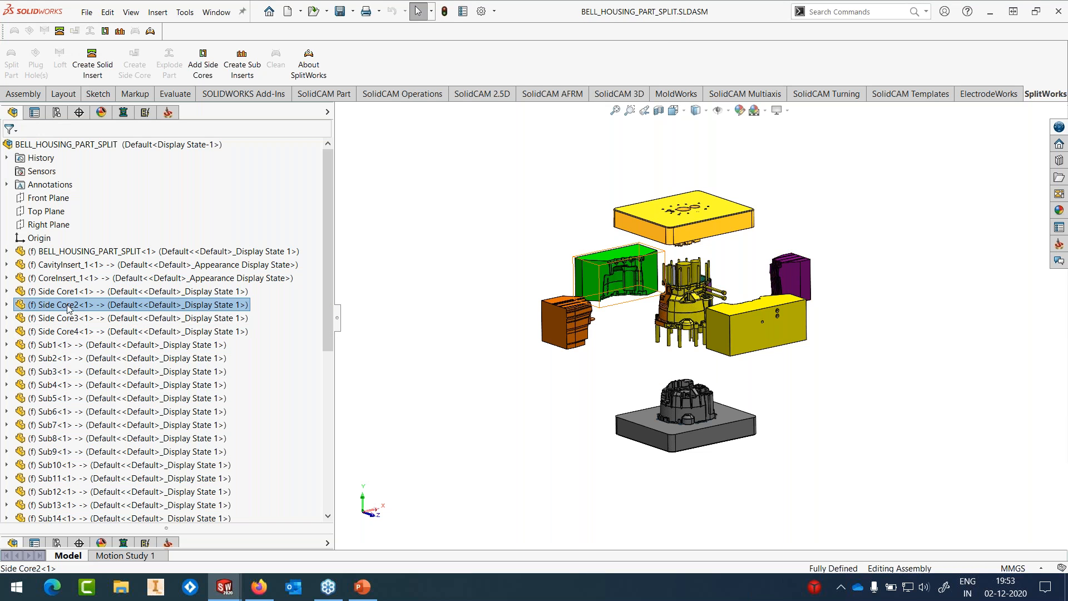
click(64, 345)
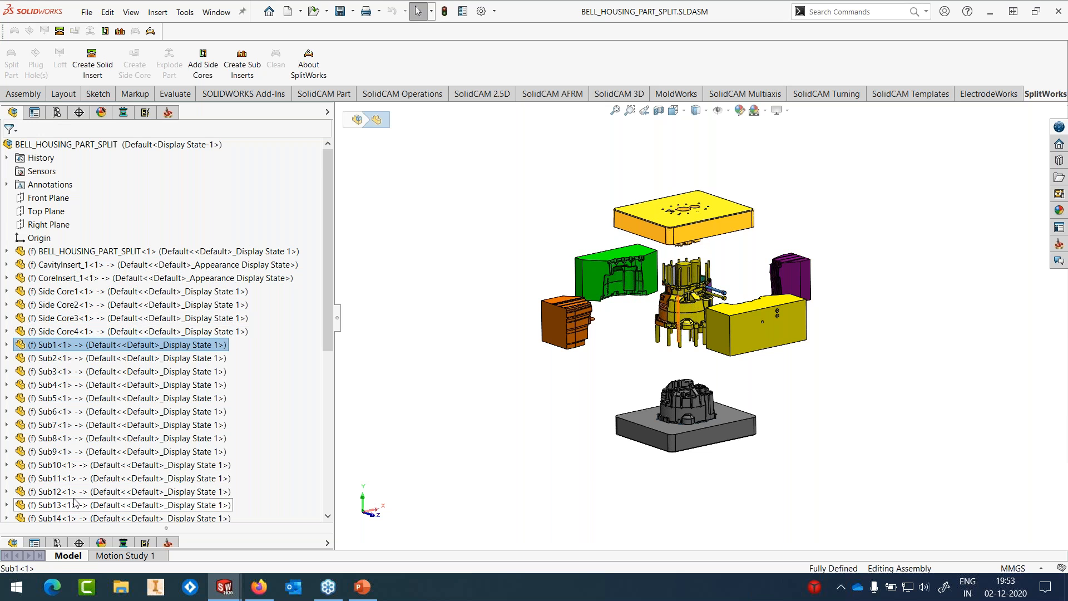
scroll(74, 501, down, 8)
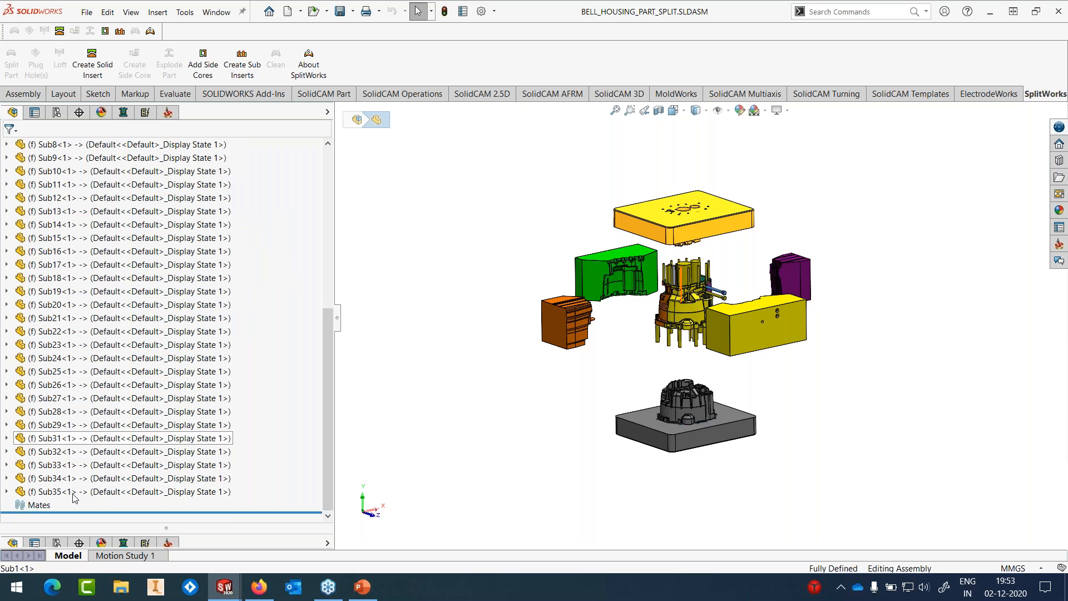
shift+click(64, 494)
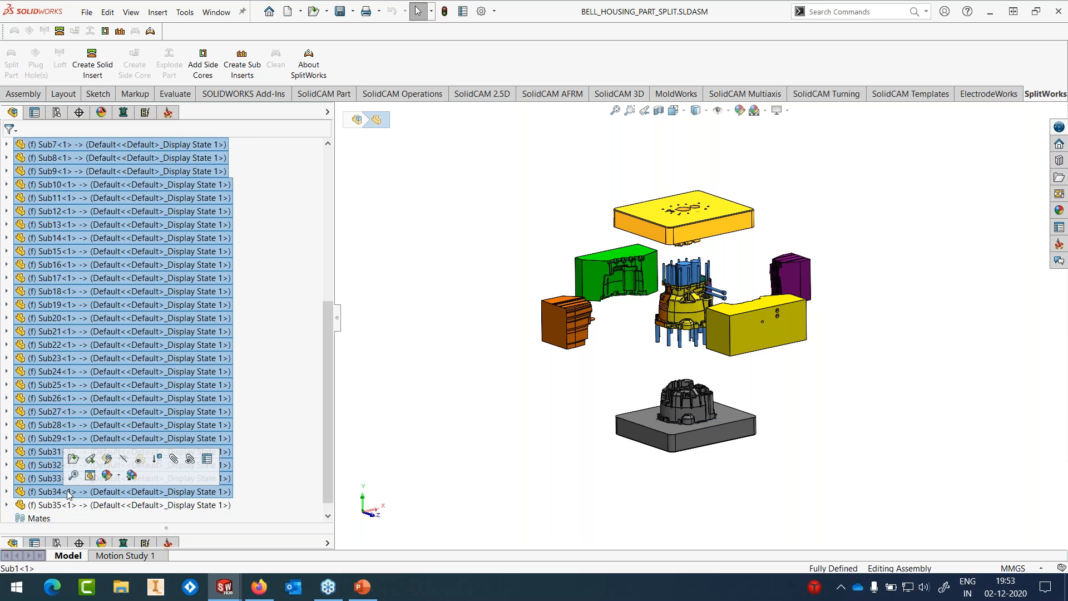
click(123, 460)
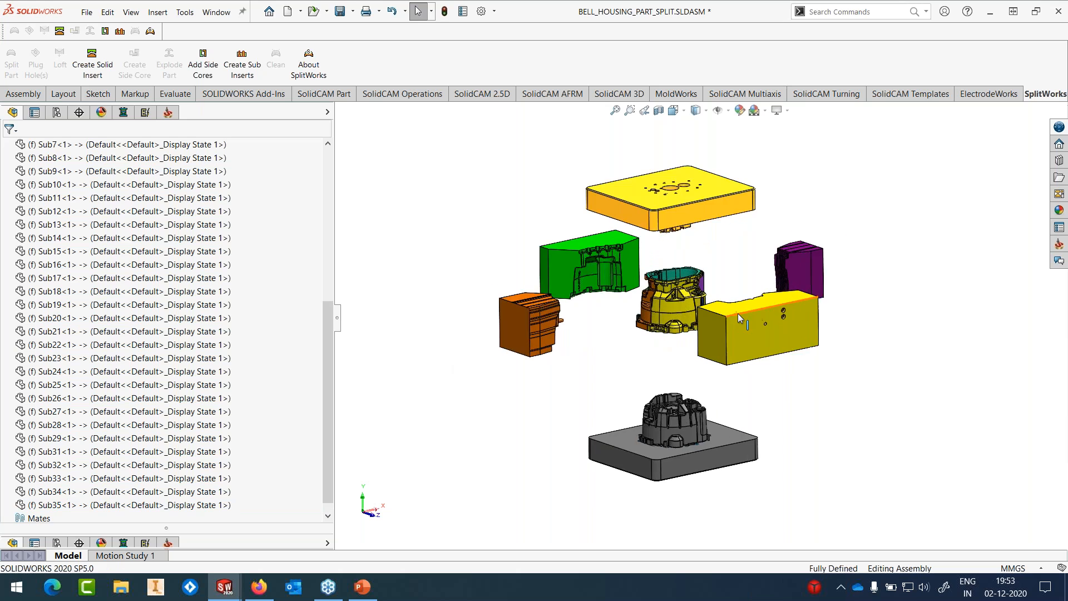
Step: Examine the colour-coded bell housing part from several sides, together with its exploded cavity, core and side core blocks
scroll(723, 309, down, 5)
scroll(652, 279, down, 2)
middle_drag(656, 299, 692, 329)
scroll(683, 332, up, 3)
scroll(688, 330, down, 3)
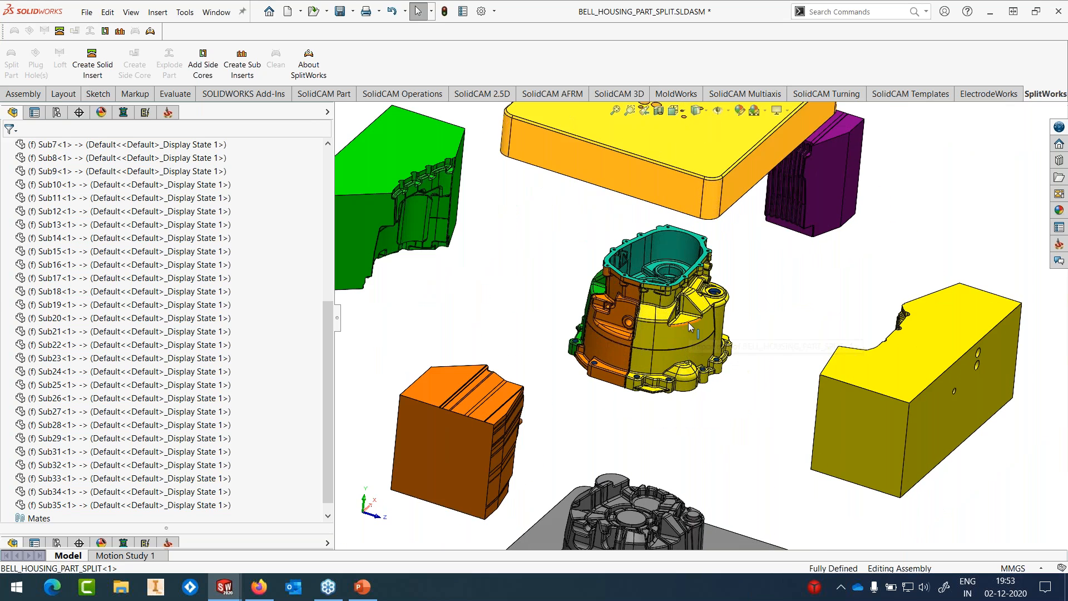
scroll(686, 330, up, 3)
scroll(688, 330, down, 4)
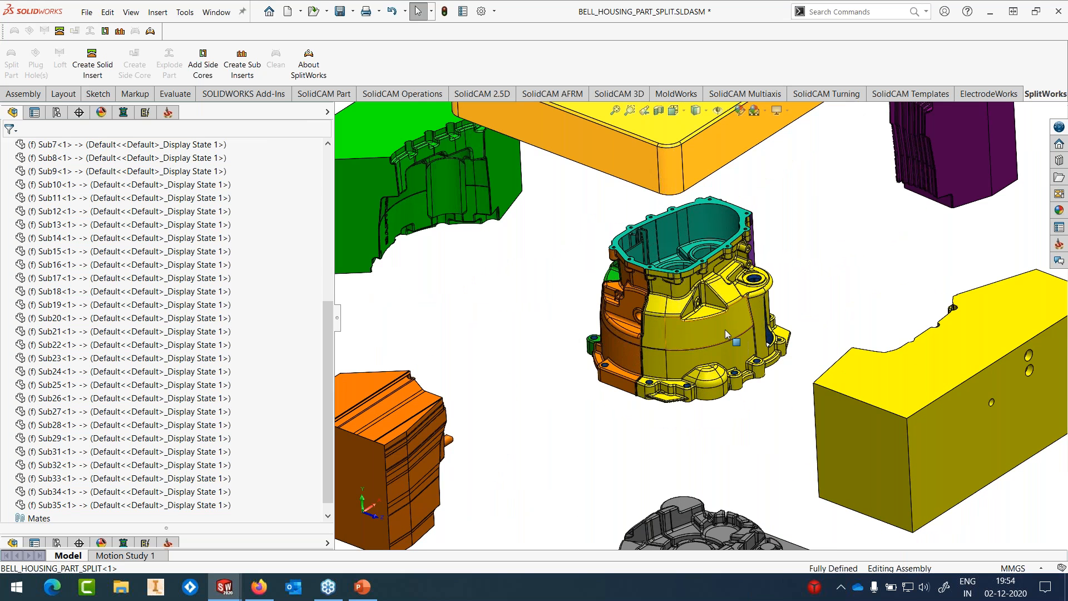
middle_drag(726, 329, 604, 253)
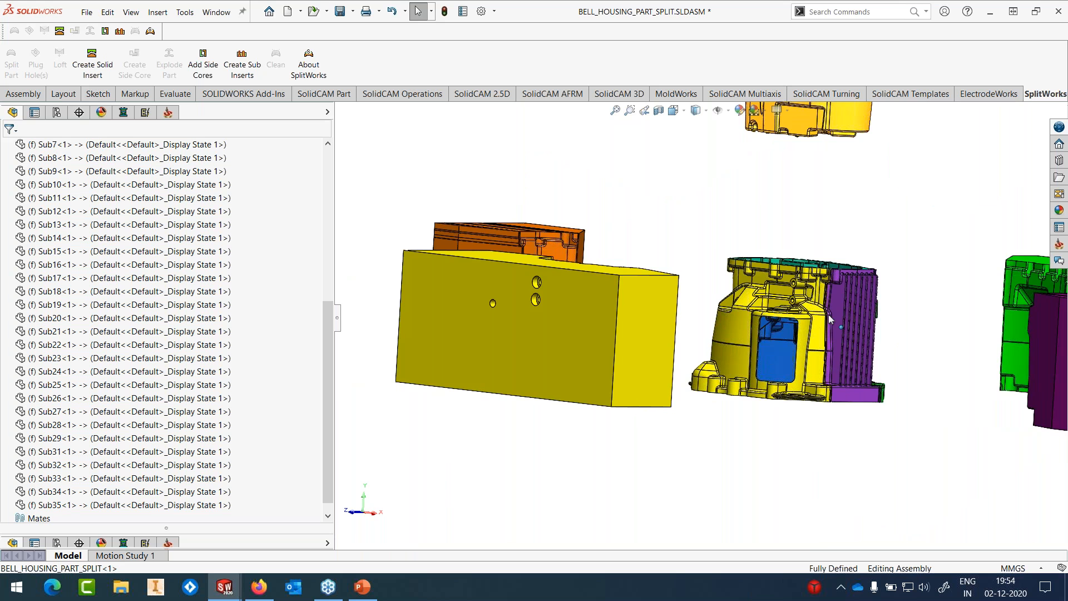
scroll(829, 315, down, 5)
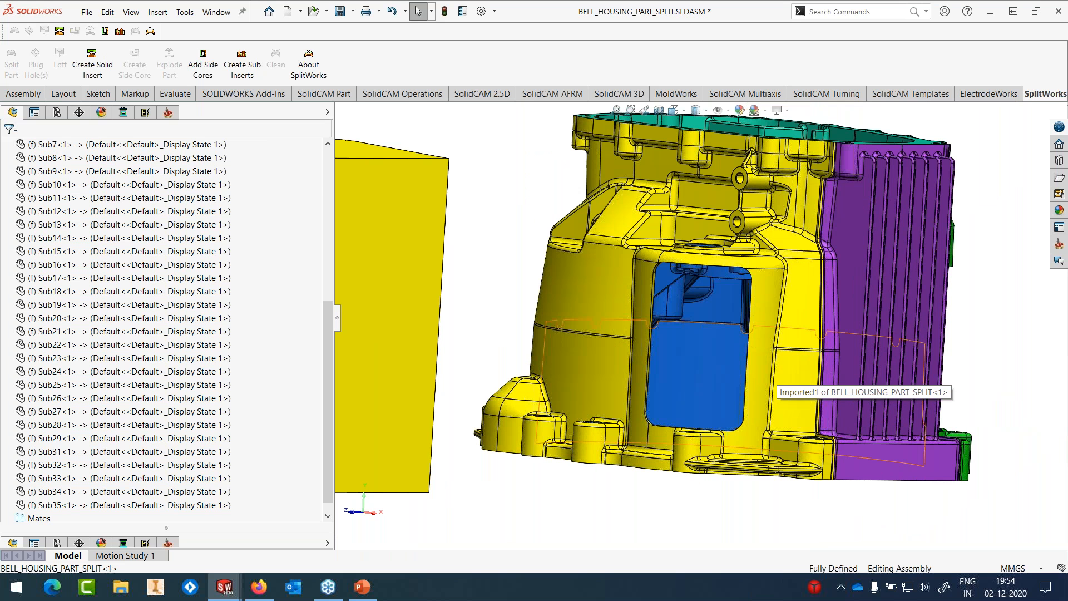
middle_drag(769, 374, 734, 387)
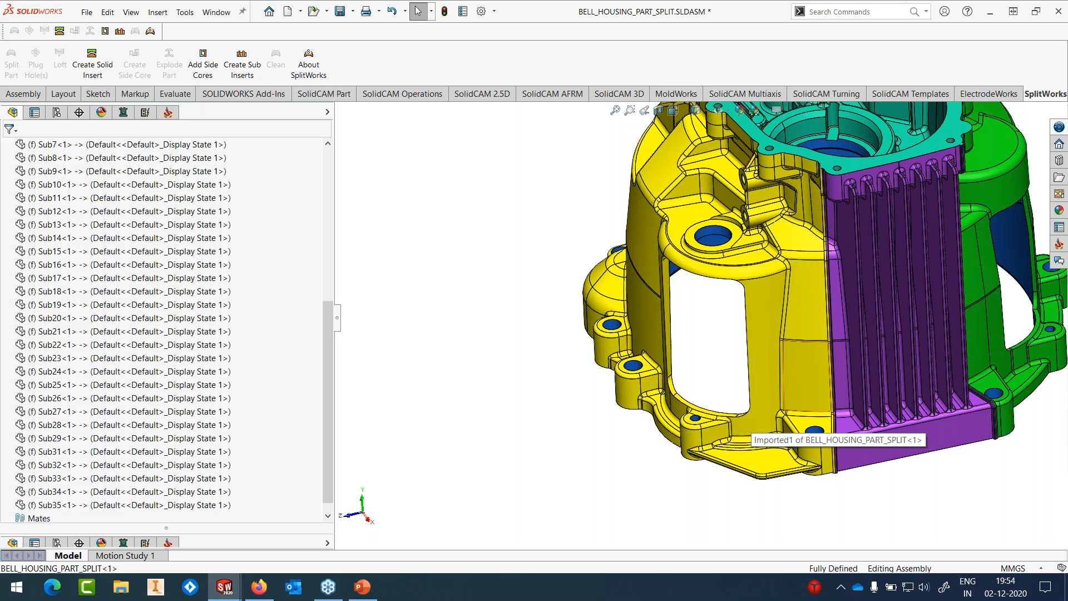
scroll(846, 350, up, 2)
middle_drag(846, 349, 759, 247)
scroll(715, 362, up, 6)
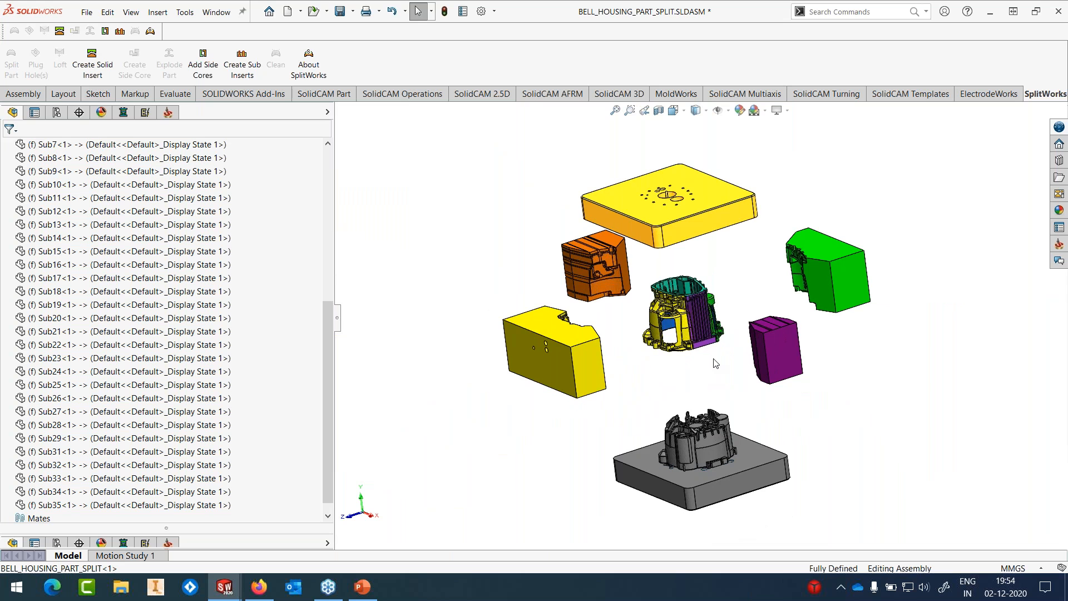
scroll(716, 363, down, 1)
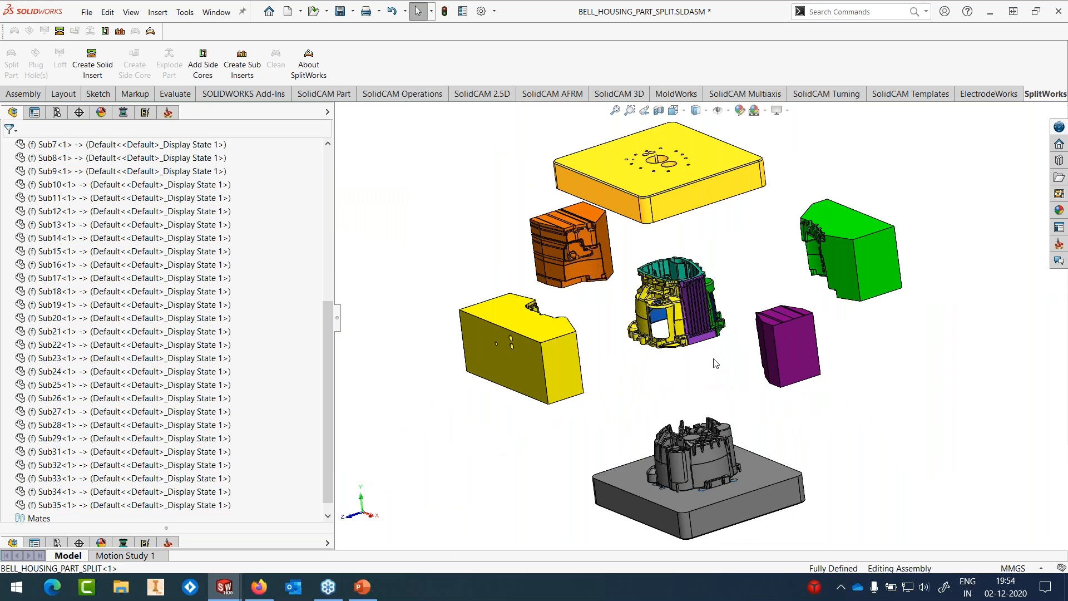
scroll(716, 362, down, 2)
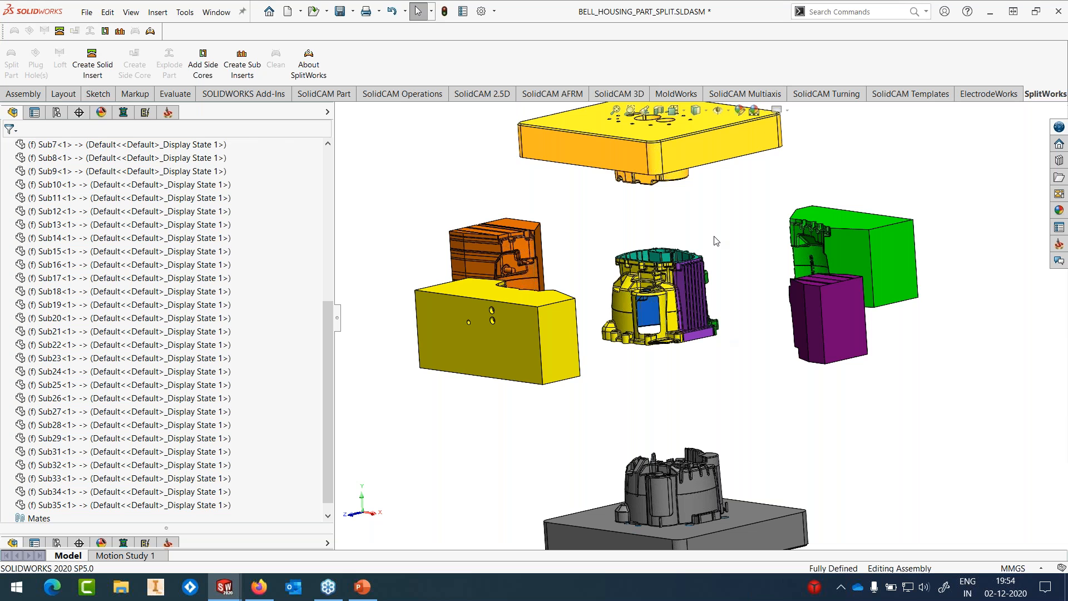
Step: Close the bell housing assembly without saving its changes
click(87, 12)
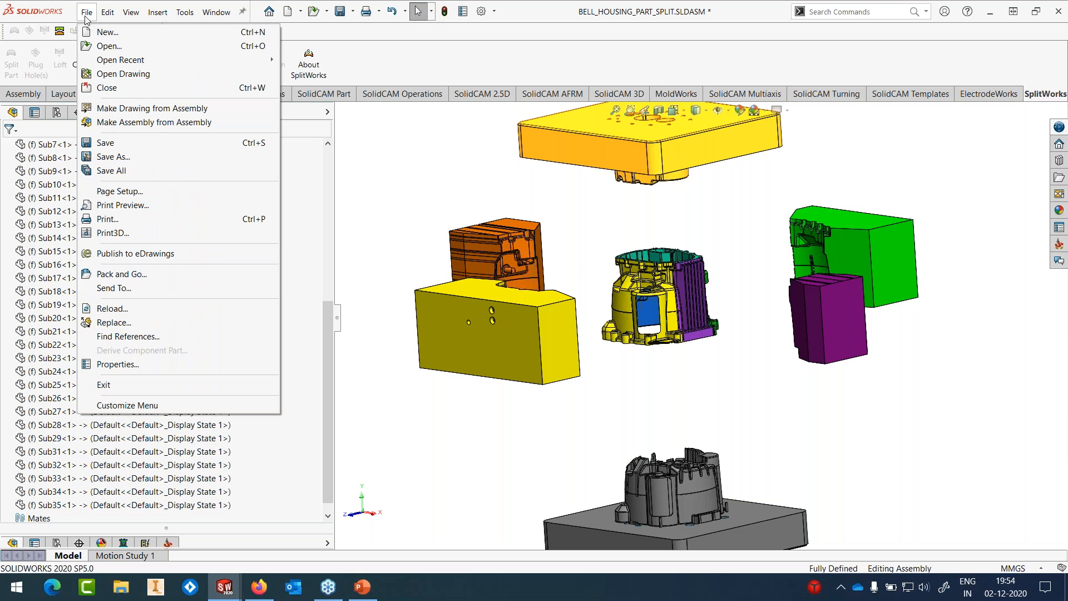
click(100, 89)
click(468, 295)
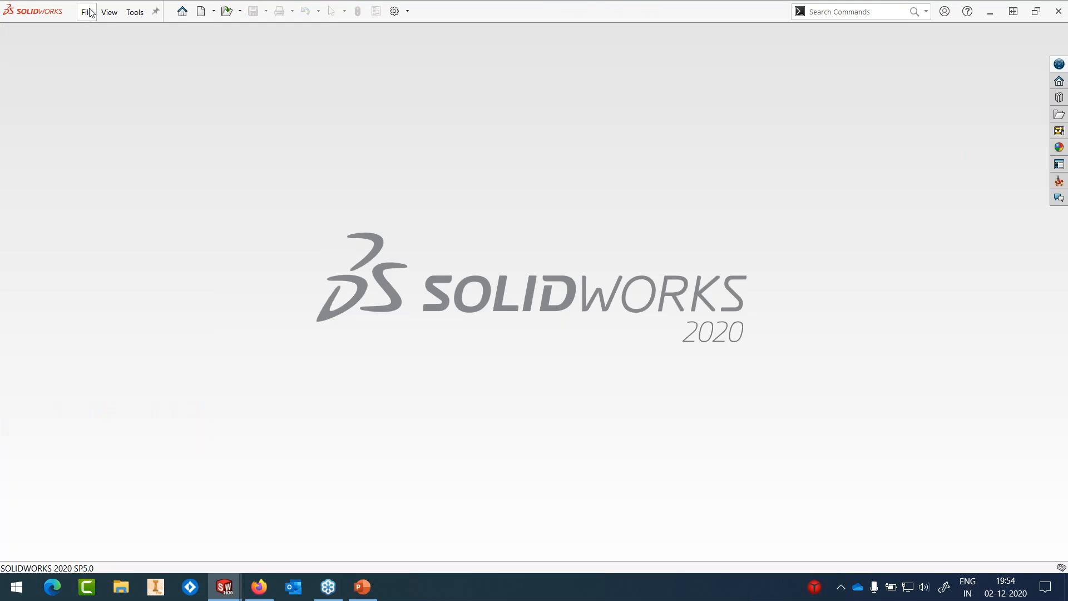
Step: Open the Abdeck.SLDASM assembly from the ABDECK folder in MOLD & DIE
click(89, 11)
click(108, 46)
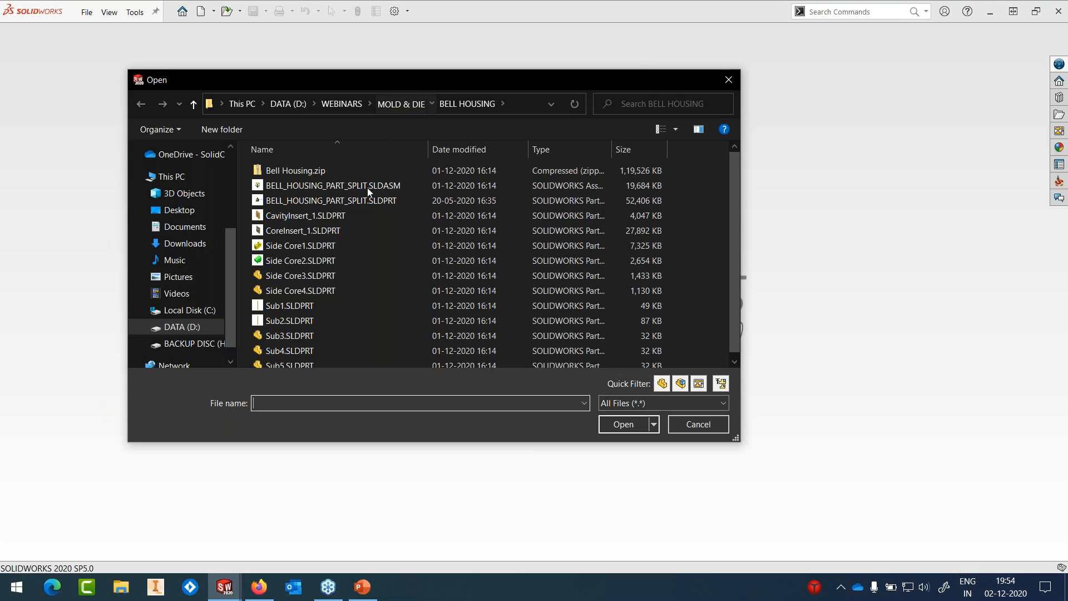
double_click(298, 187)
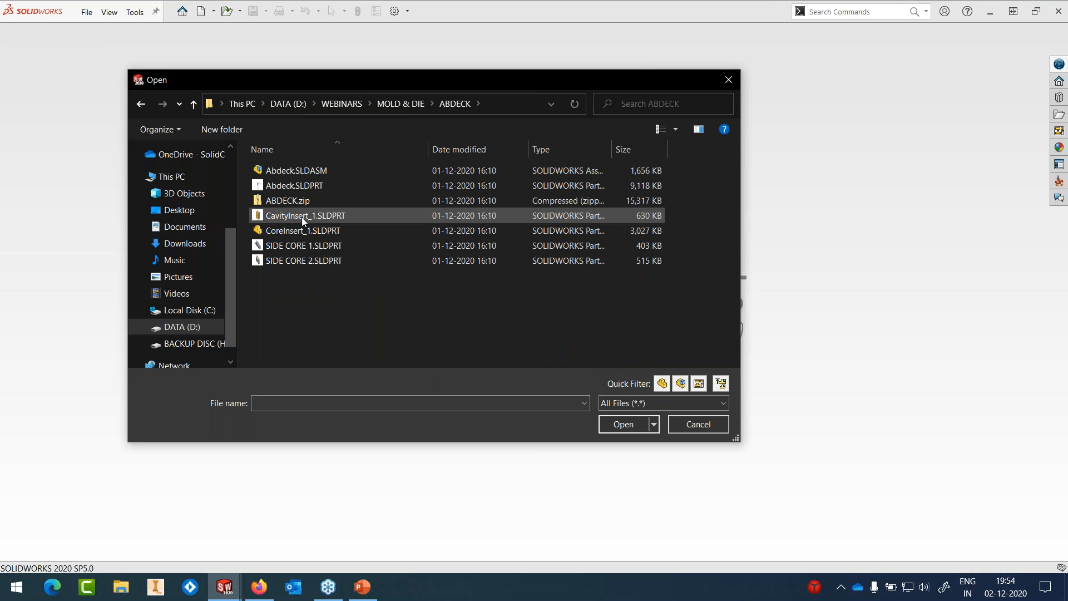
click(296, 170)
click(624, 424)
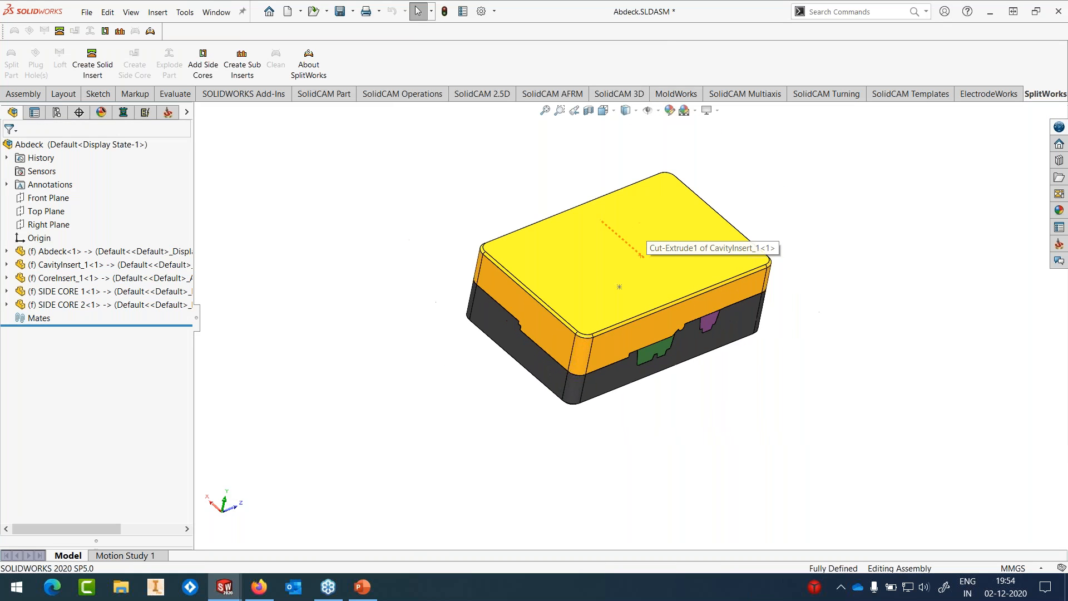
Step: Explode the Abdeck assembly with Exploded View1 of its Default configuration
click(56, 112)
double_click(42, 164)
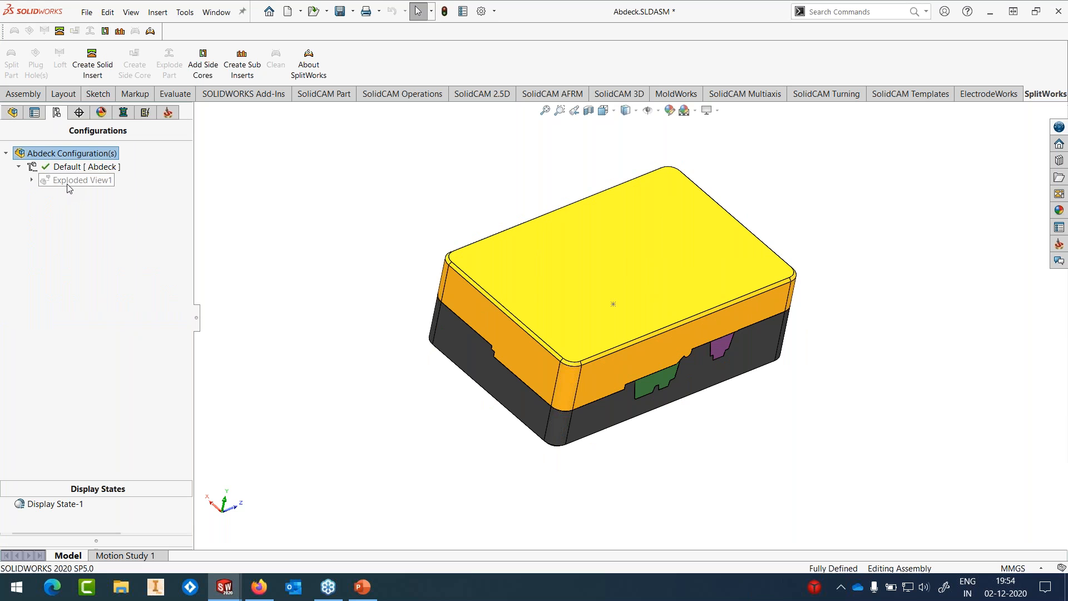
click(67, 181)
right_click(69, 187)
click(101, 192)
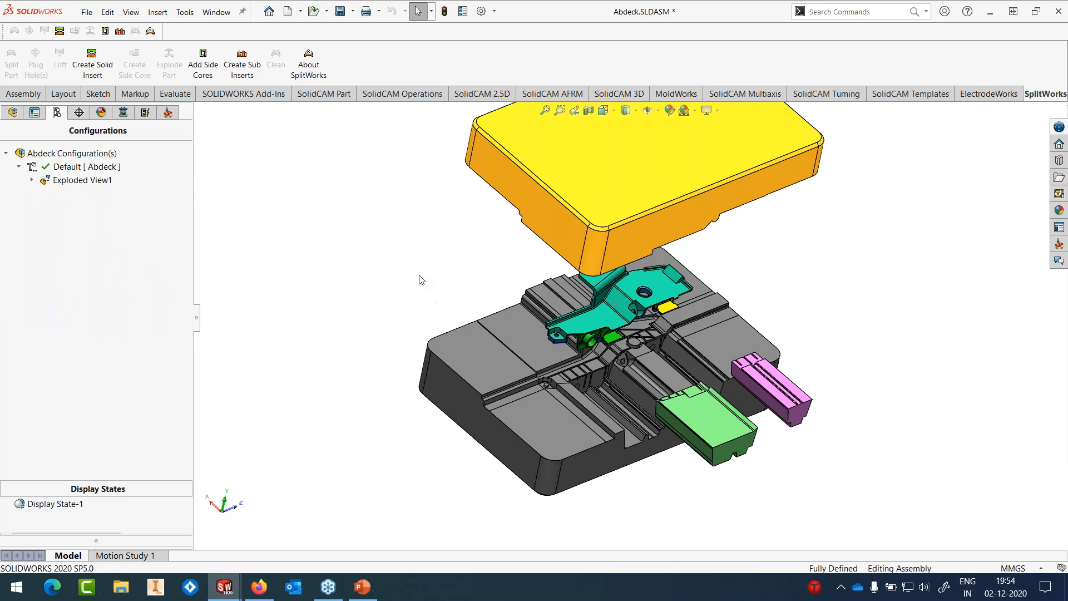
Step: Examine the coloured Abdeck part up close and its exploded cavity insert, core insert and two side cores
scroll(626, 301, up, 10)
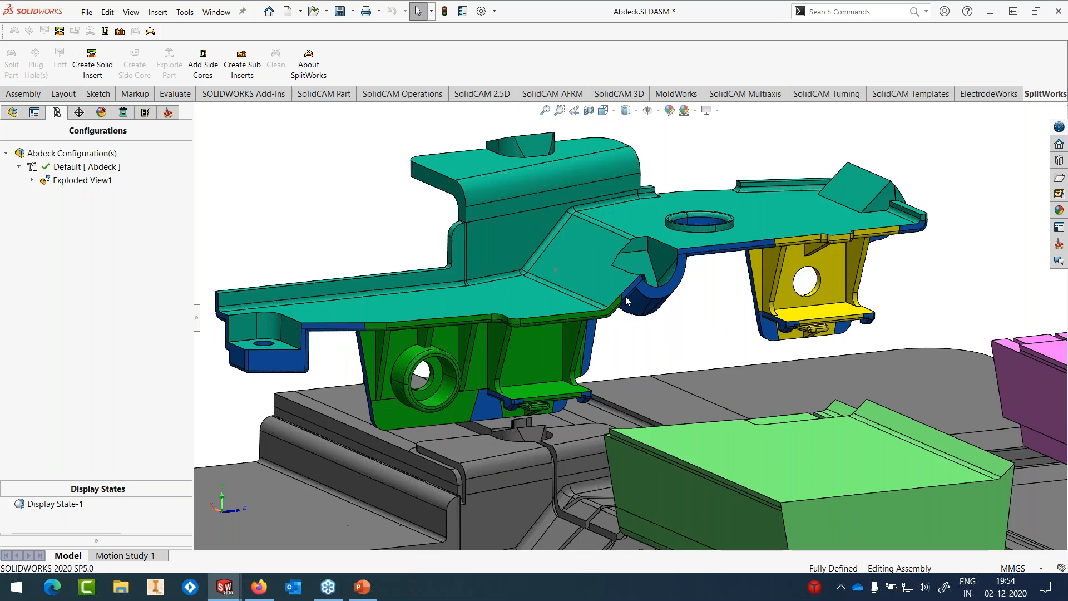
middle_drag(626, 301, 649, 292)
scroll(649, 293, down, 8)
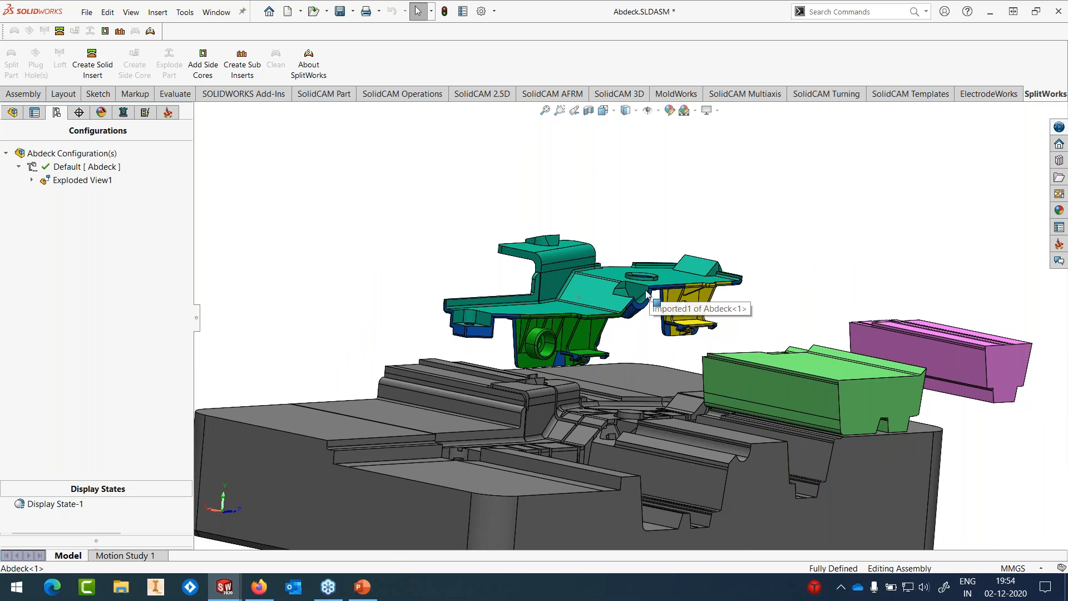
mouse_move(647, 293)
middle_down()
mouse_move(596, 307)
mouse_move(703, 308)
mouse_move(643, 305)
middle_up()
scroll(643, 305, down, 10)
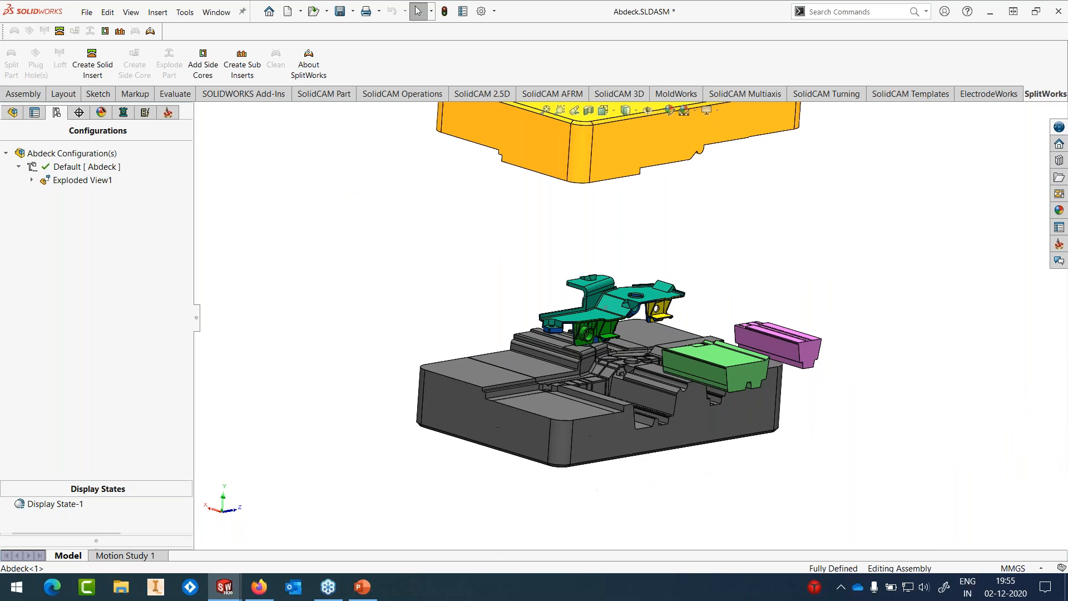
middle_drag(655, 234, 655, 334)
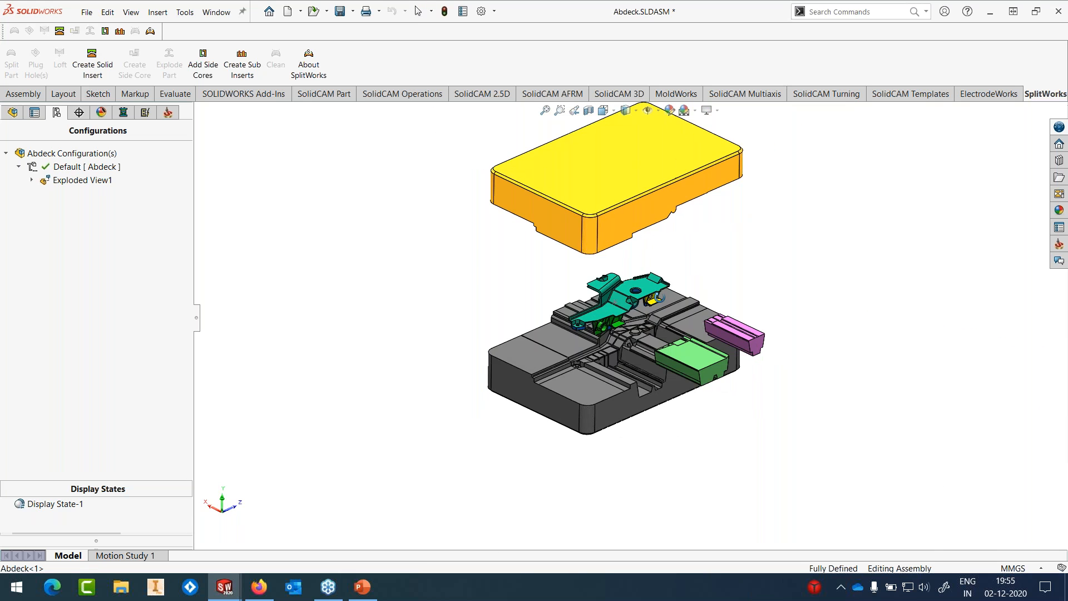
Step: Collapse Exploded View1 of the Abdeck assembly and return to the session with the CAVITYINSERT_1 CAM part
scroll(654, 355, up, 5)
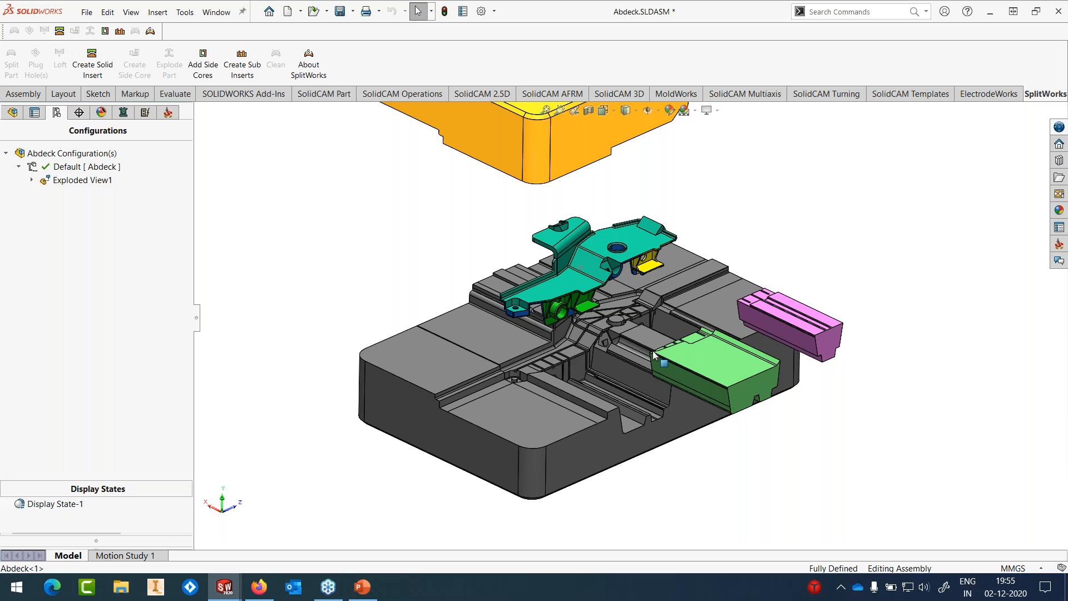
key(f)
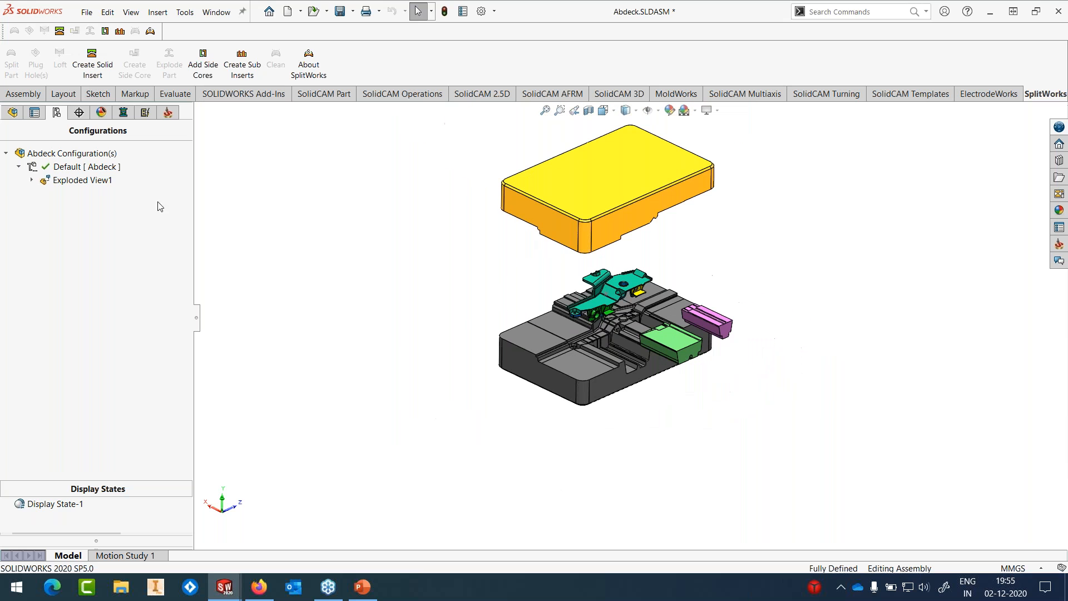
click(101, 191)
right_click(100, 192)
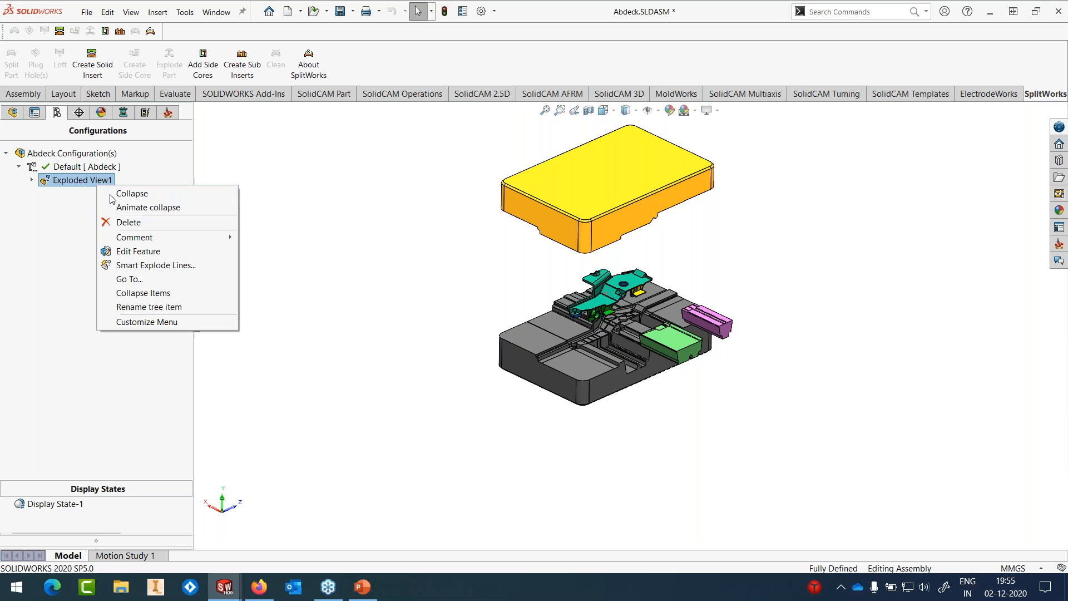
click(112, 195)
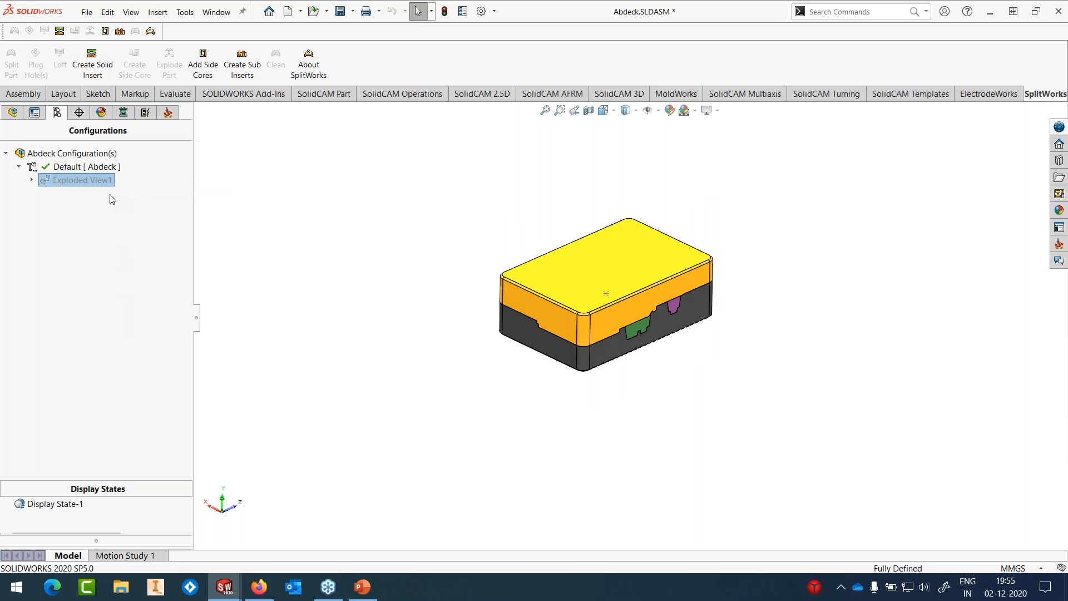
click(994, 12)
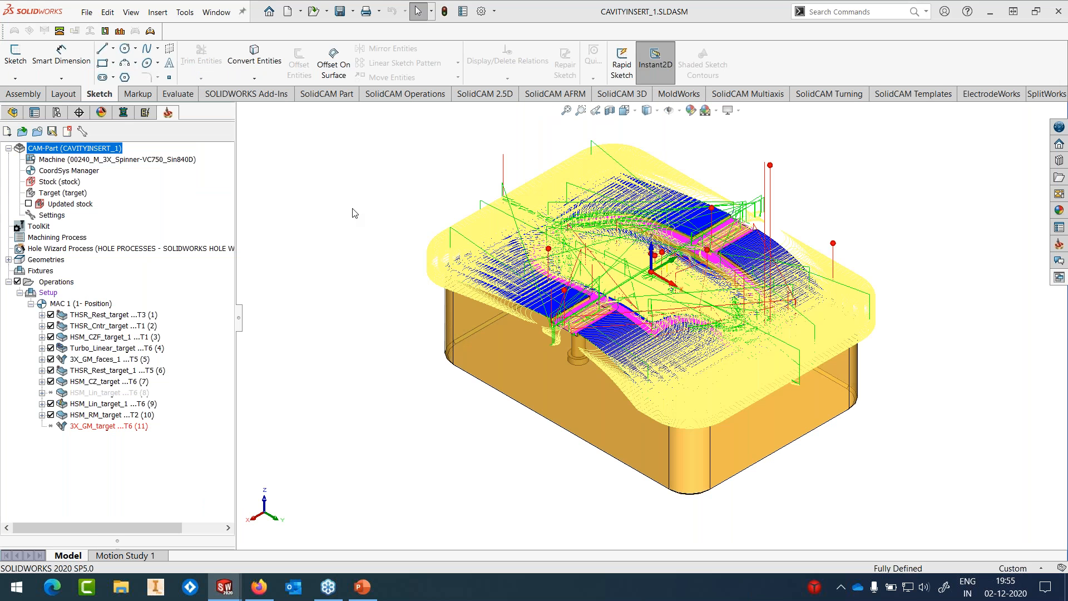
Step: Hide the tool paths of all calculated operations so that only the cavity insert model is displayed
click(51, 415)
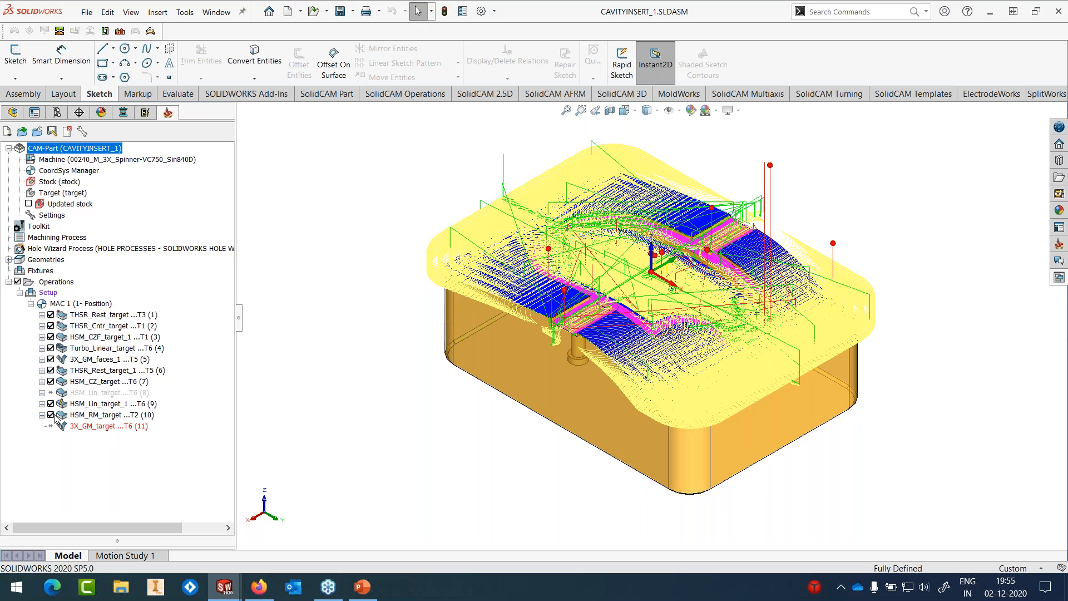
click(50, 315)
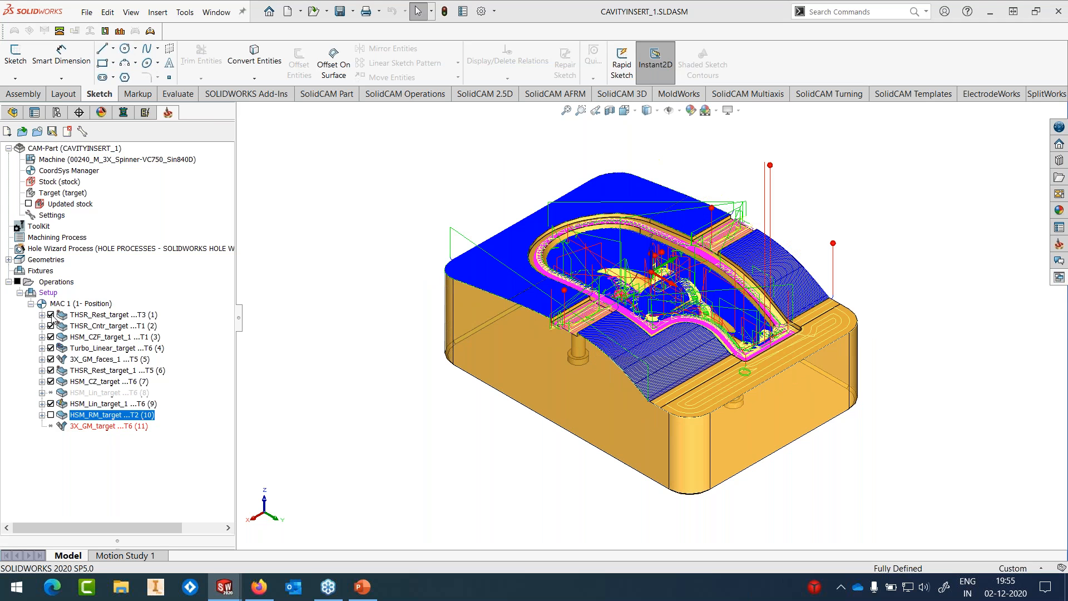
click(50, 325)
click(51, 336)
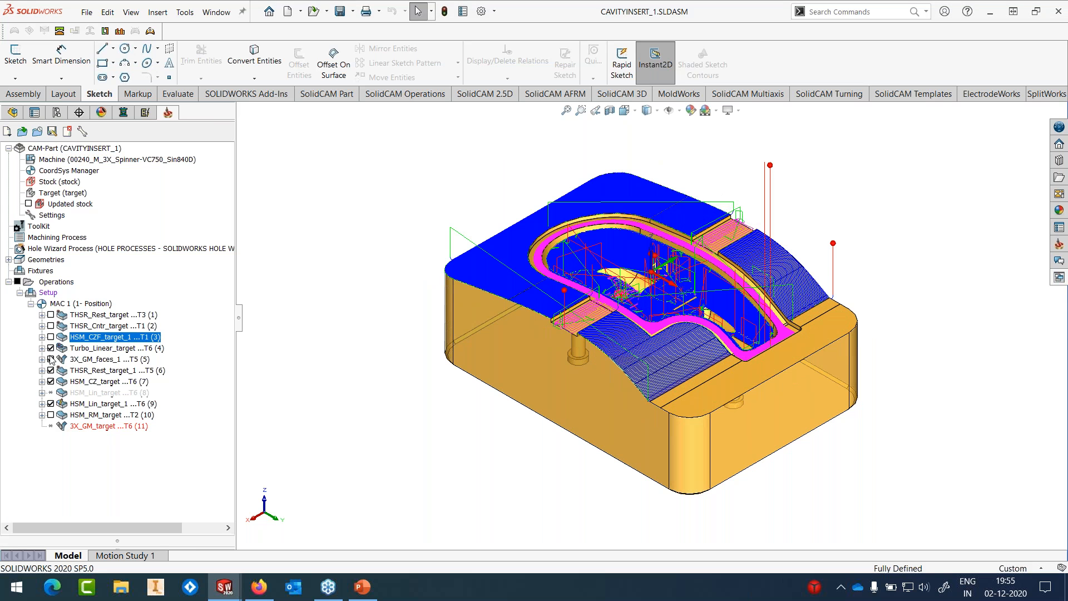
click(50, 348)
click(50, 359)
click(51, 370)
click(51, 381)
click(51, 403)
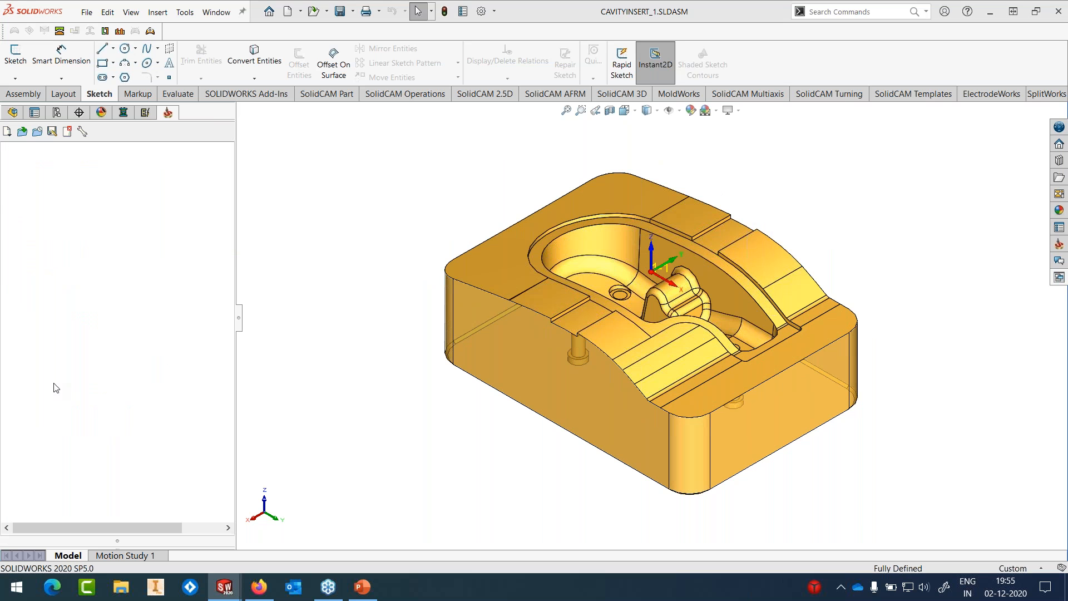
middle_drag(674, 310, 684, 306)
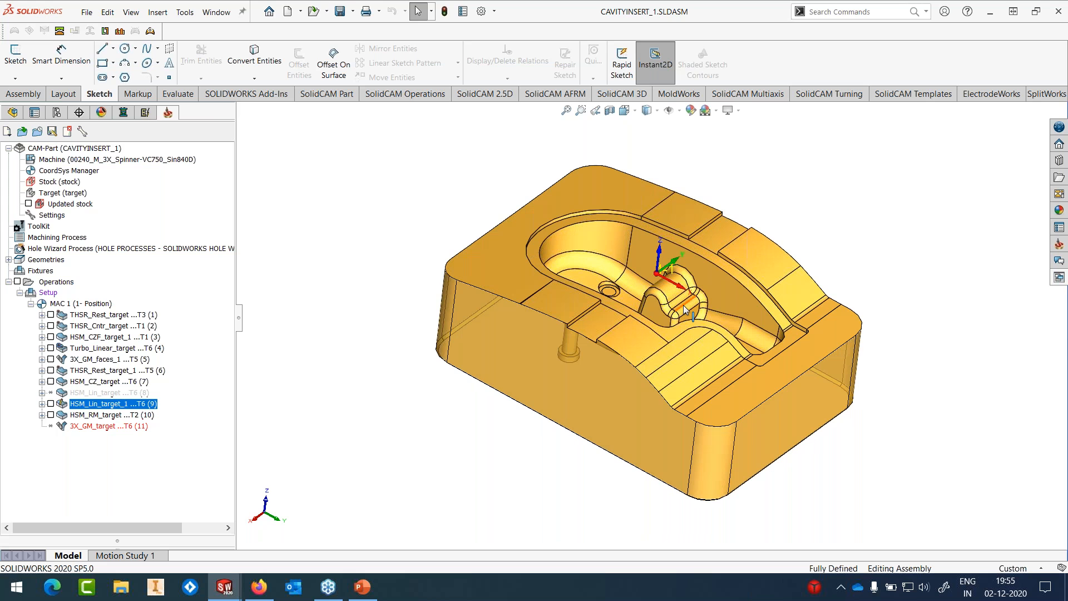
Step: Open the THSR_Rest_target operation for editing and check the last block number of its generated G-code
click(117, 315)
right_click(117, 316)
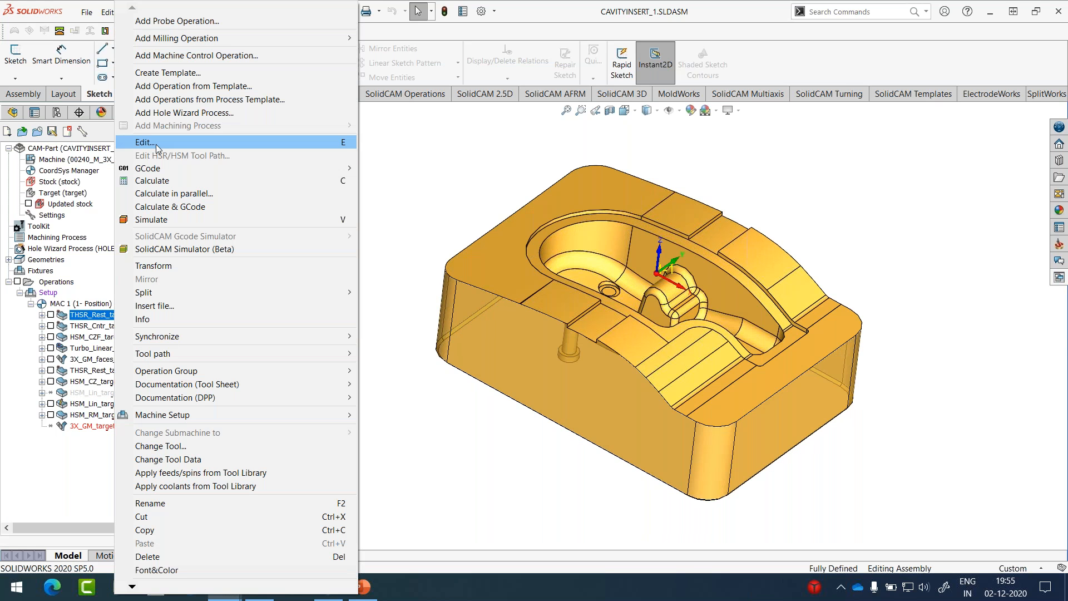
click(146, 143)
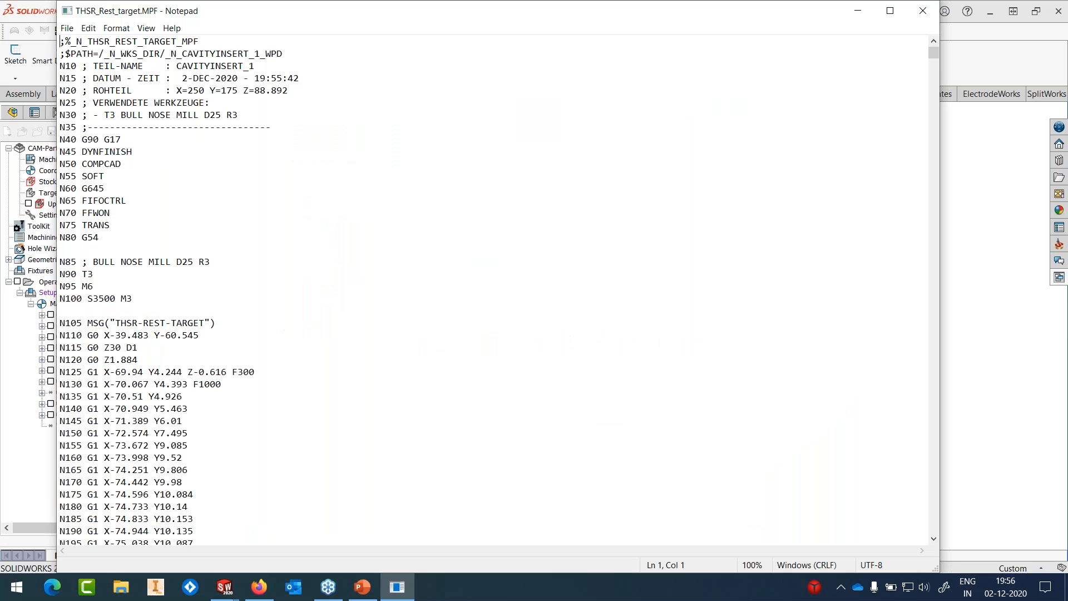
drag(936, 52, 935, 528)
drag(99, 519, 59, 519)
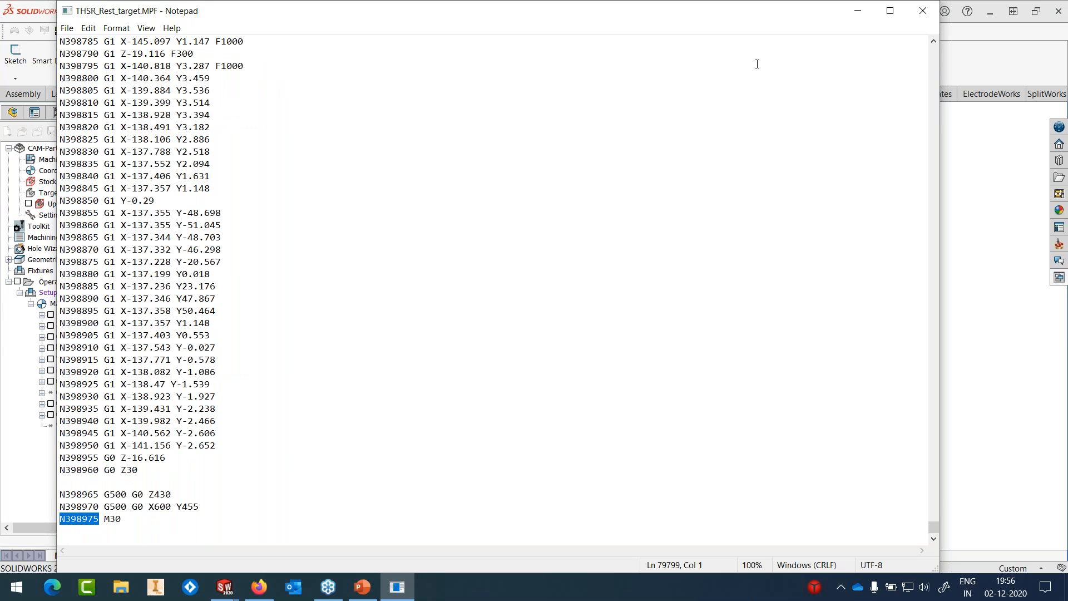
click(923, 10)
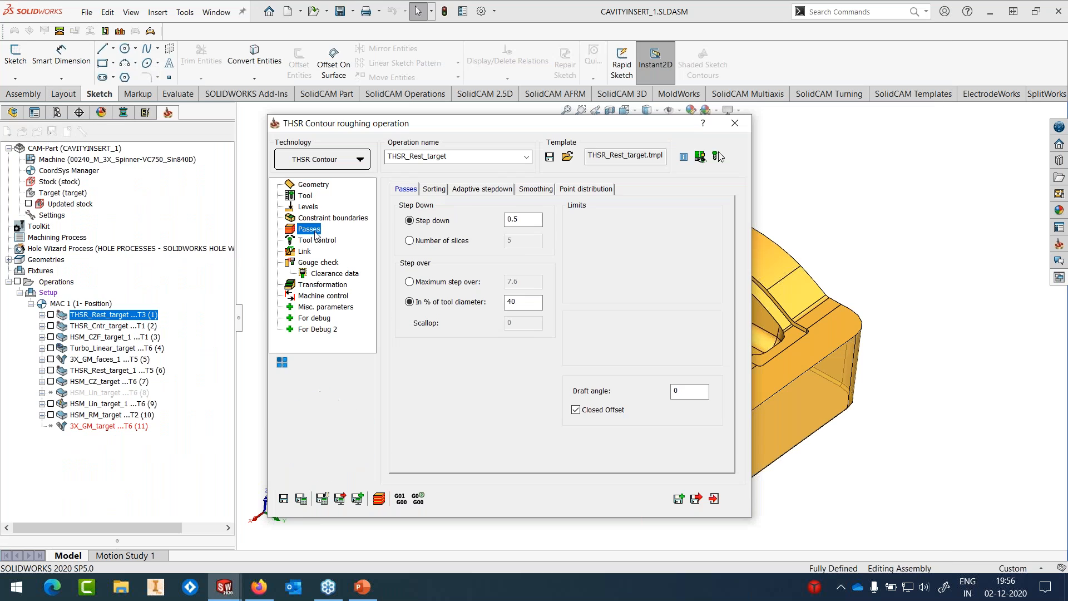
Step: Enable point distribution with arc fit and an arc fit factor of 1 for THSR_Rest_target's passes, and recalculate the operation
click(568, 190)
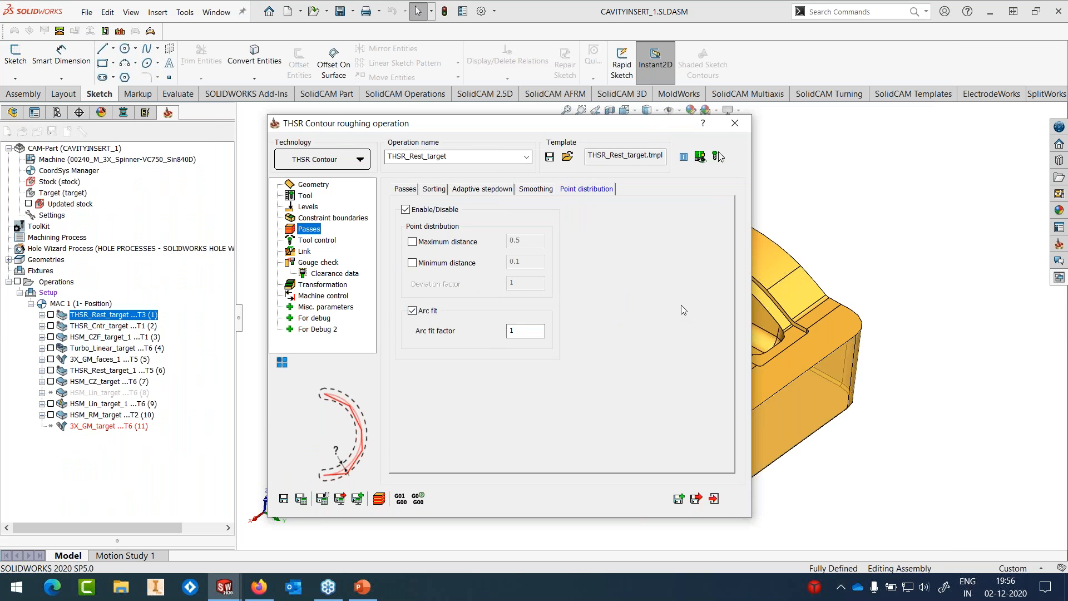
double_click(522, 336)
click(295, 498)
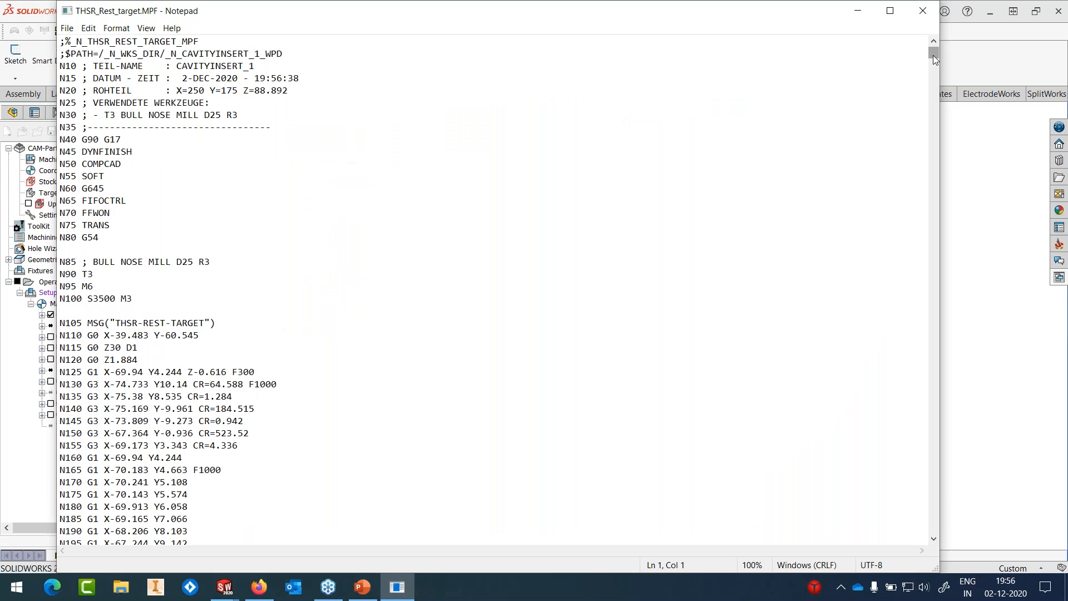
Step: Check the last block number in the regenerated THSR_Rest_target.MPF G-code and close the file
drag(933, 55, 933, 526)
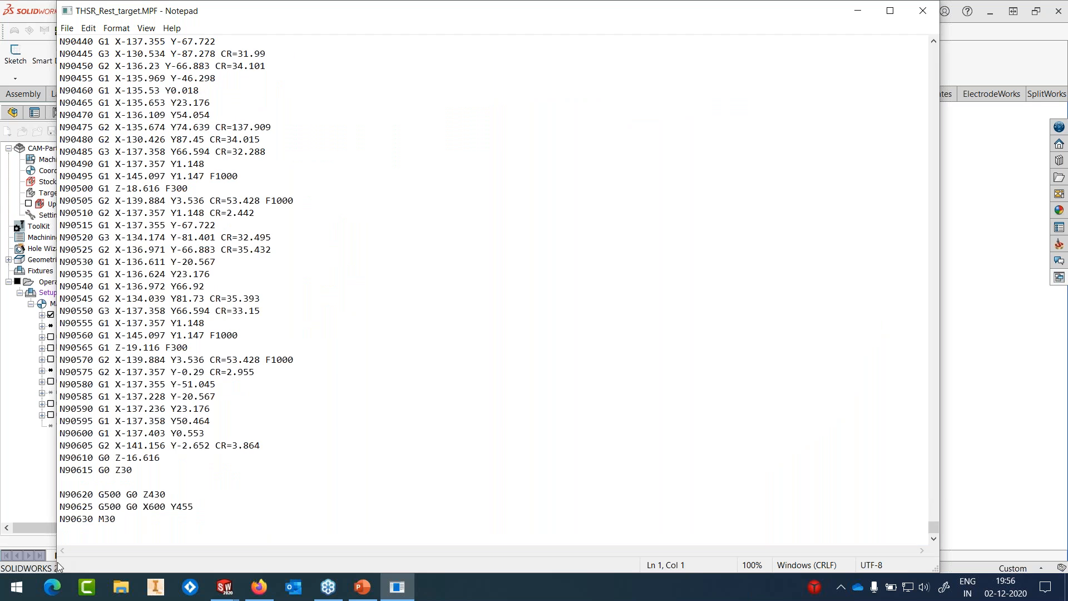
drag(91, 519, 65, 519)
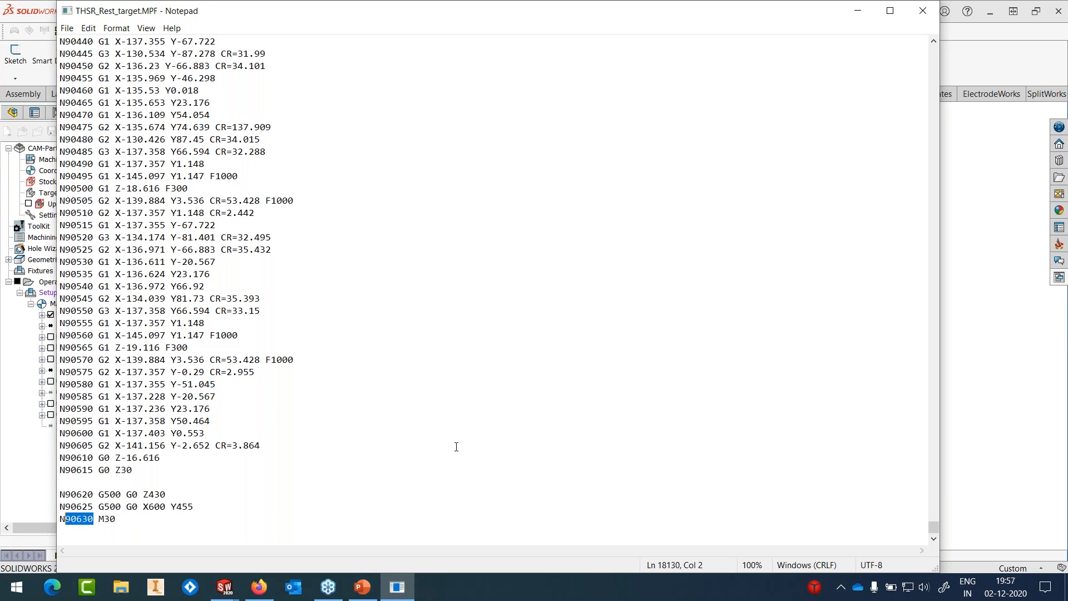
click(923, 13)
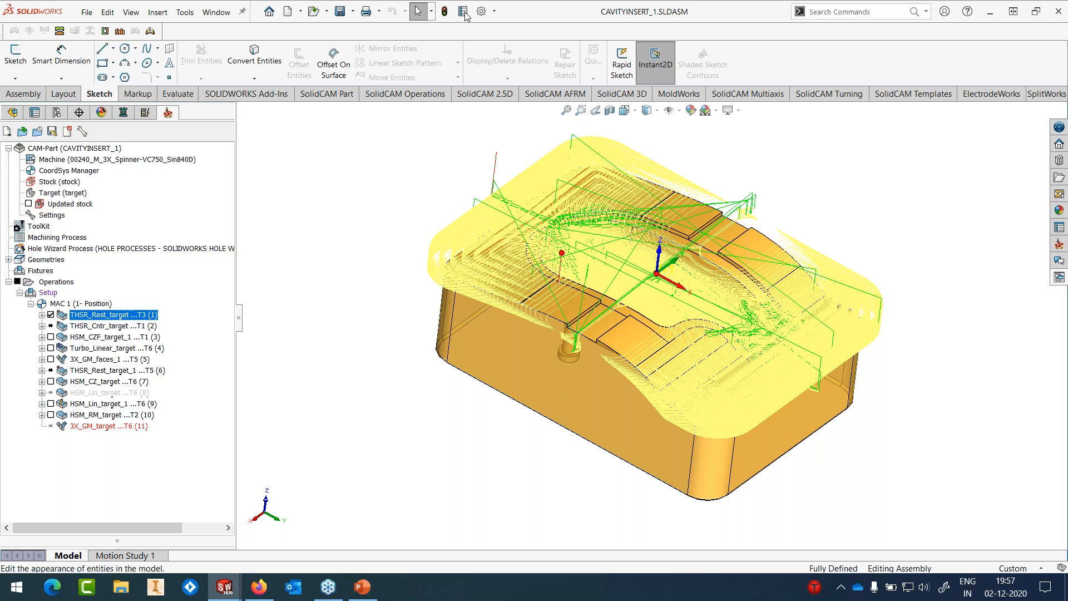
Step: Hide the THSR_Rest_target tool path and close the CAVITYINSERT_1 CAM assembly
click(51, 315)
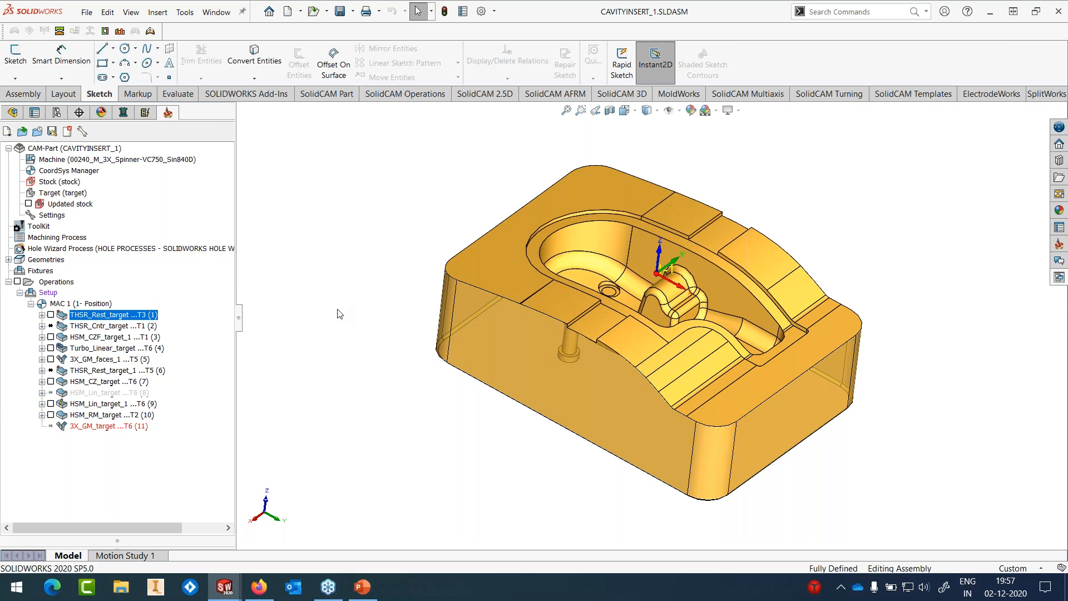
click(90, 16)
click(106, 88)
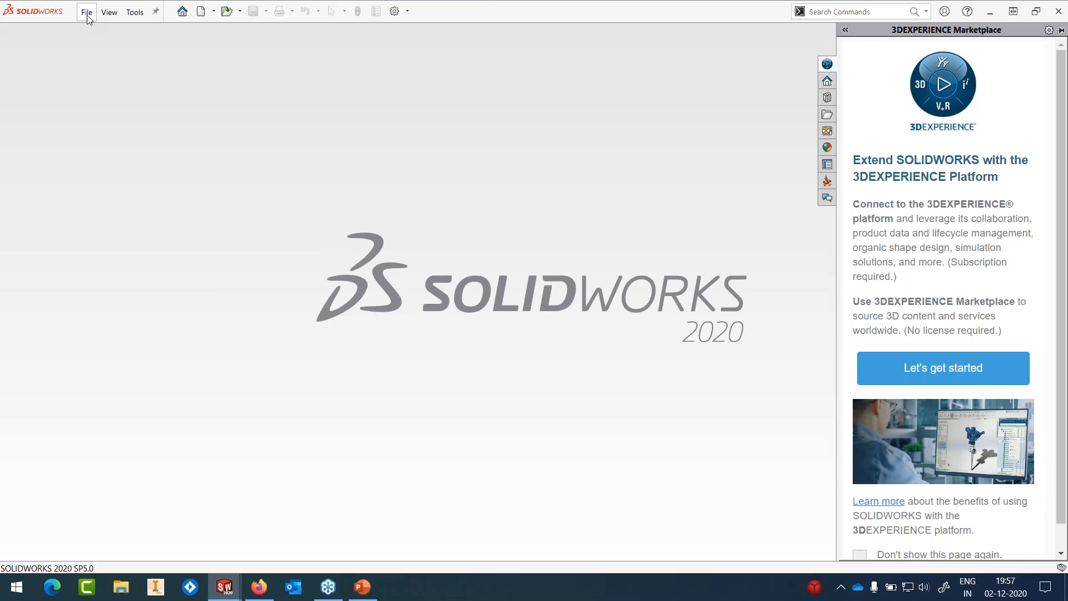
Step: Open the Mold.SLDASM assembly from the TEMP\MOLD folder in MOLD & DIE
click(88, 13)
click(102, 46)
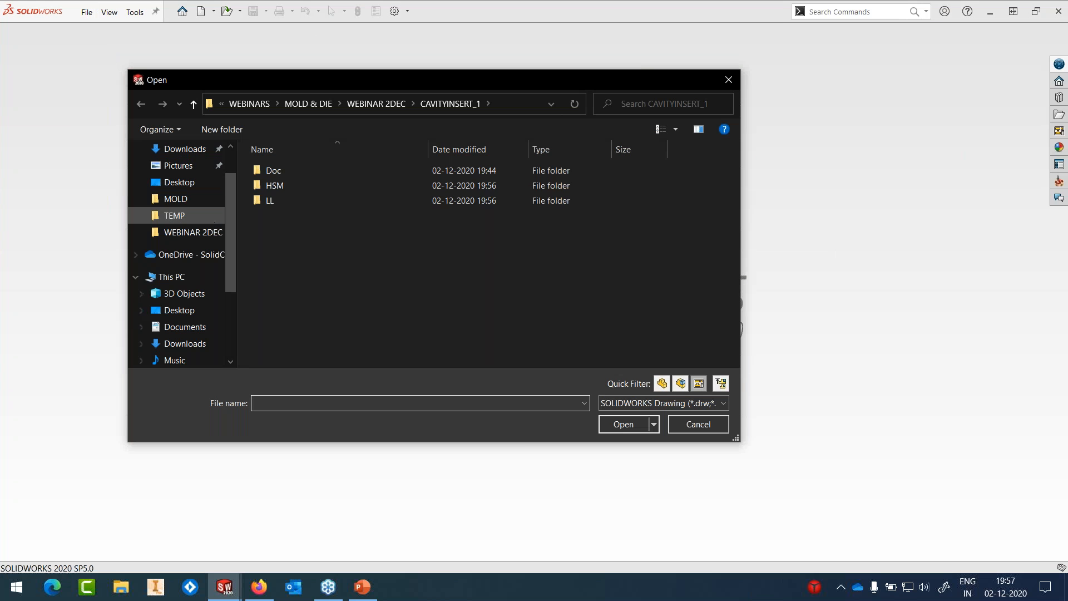
click(316, 109)
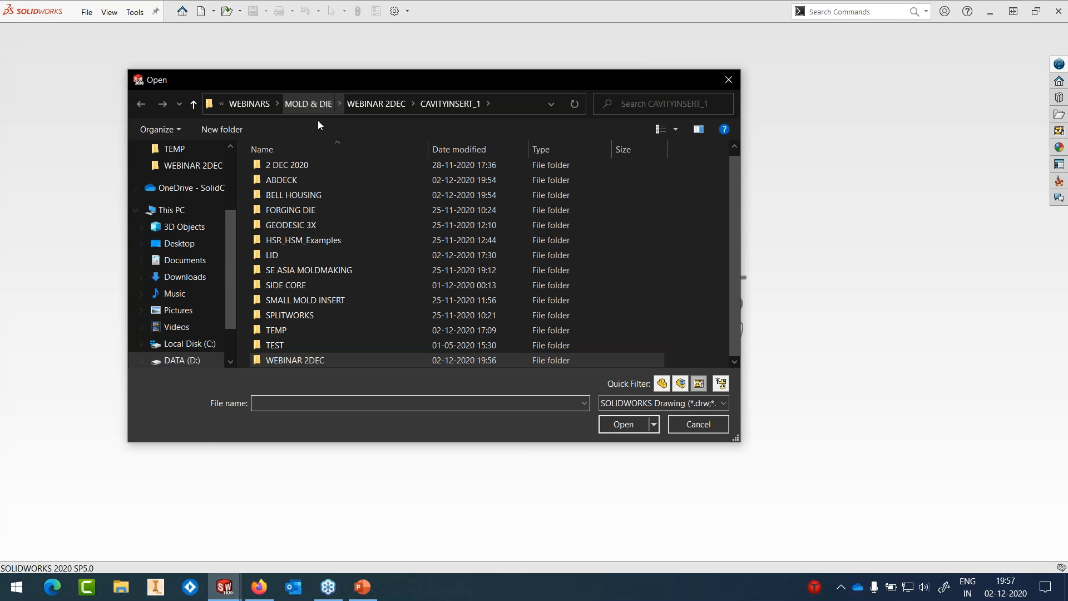
double_click(286, 333)
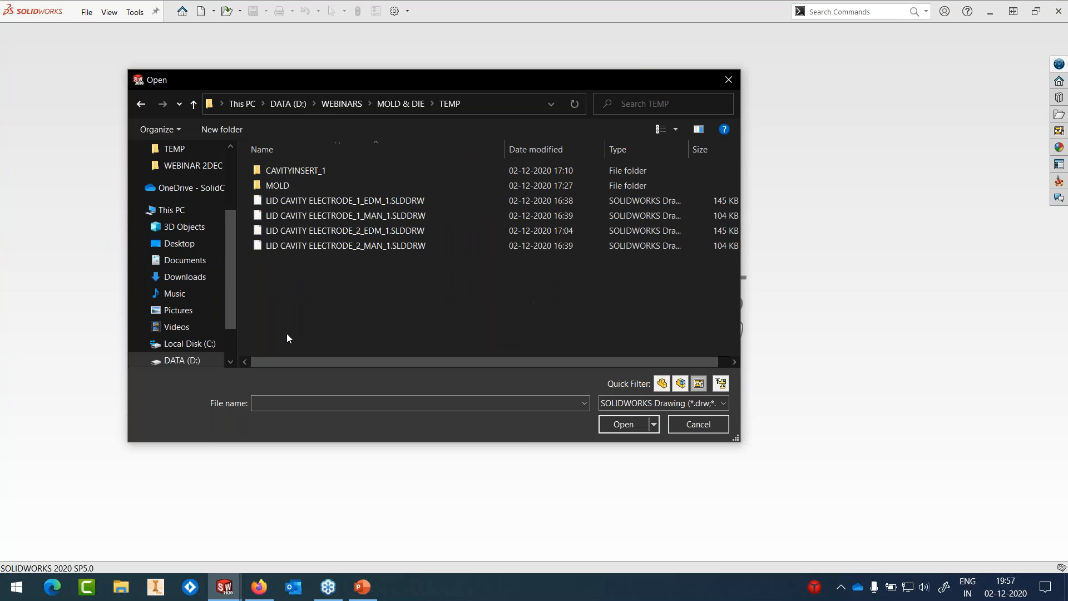
double_click(281, 187)
click(643, 402)
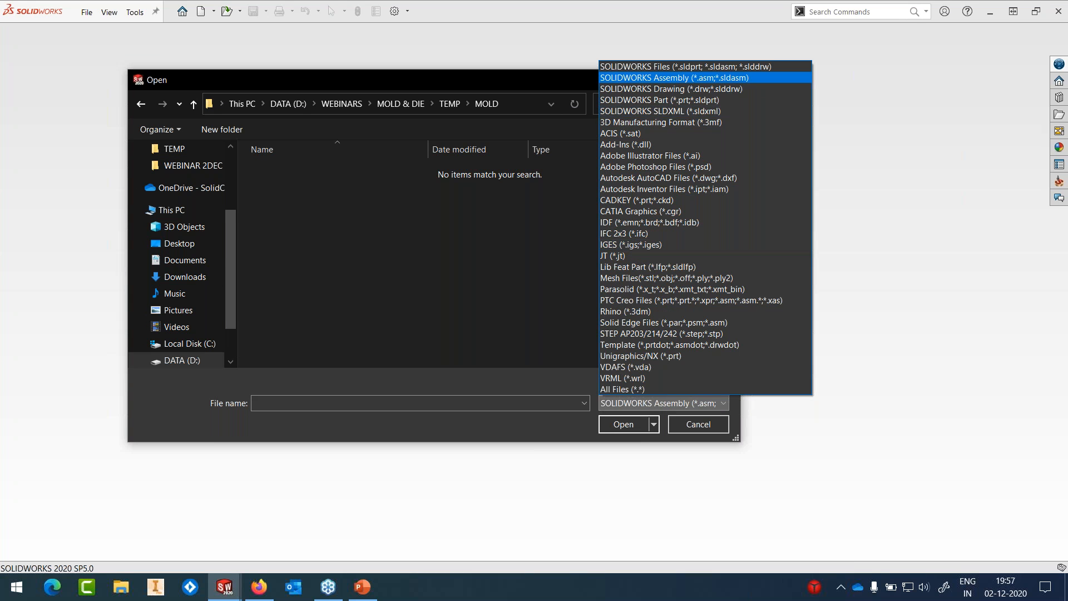
click(645, 78)
click(312, 202)
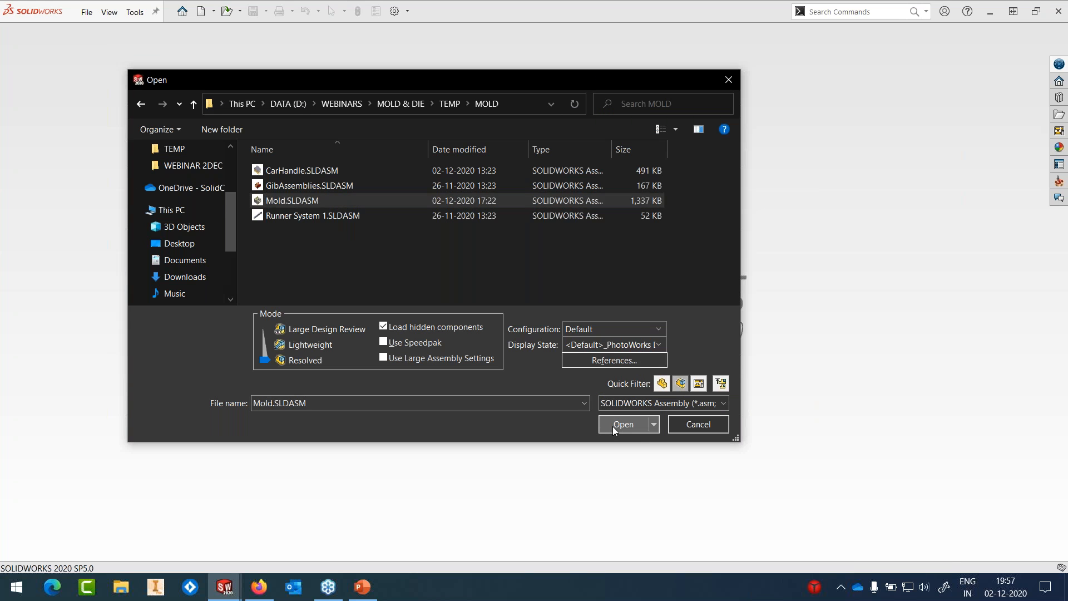
click(624, 424)
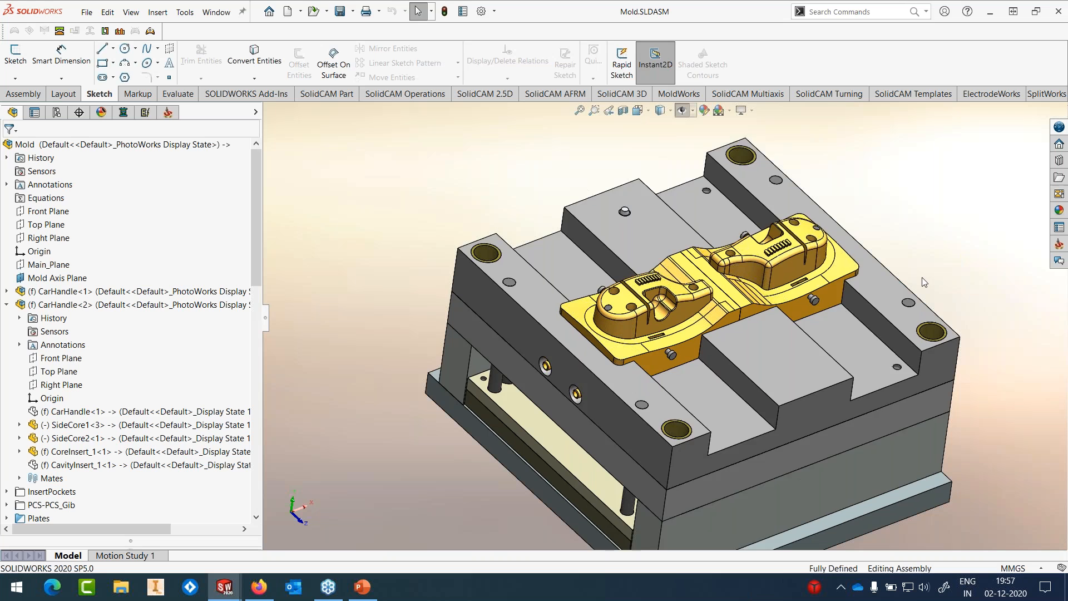
Step: Display only the static plates of the mold through the MoldWorks tree and examine that half from the side
click(123, 112)
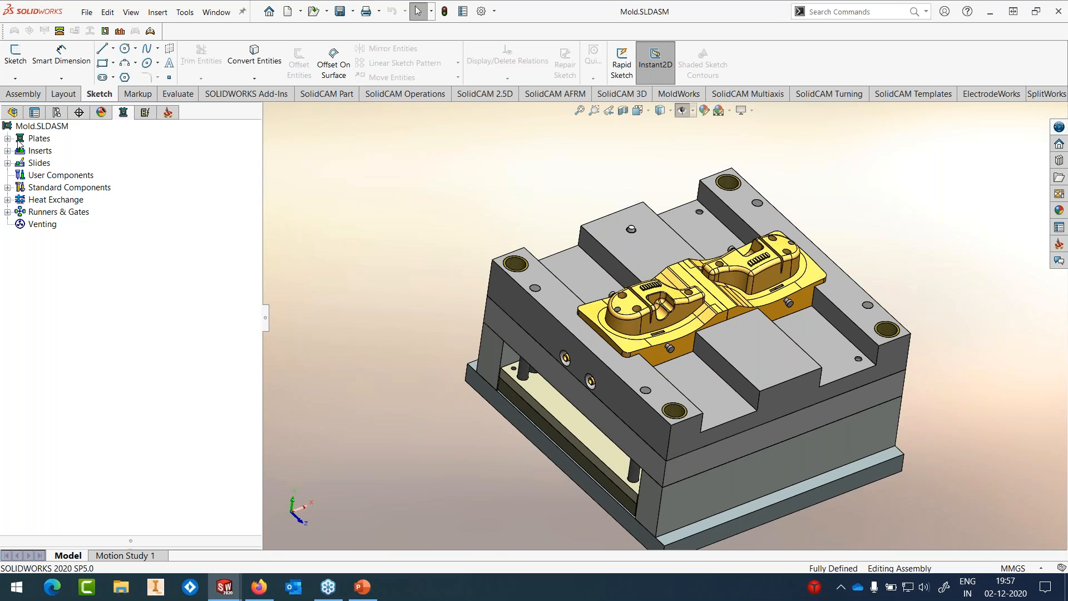
click(48, 154)
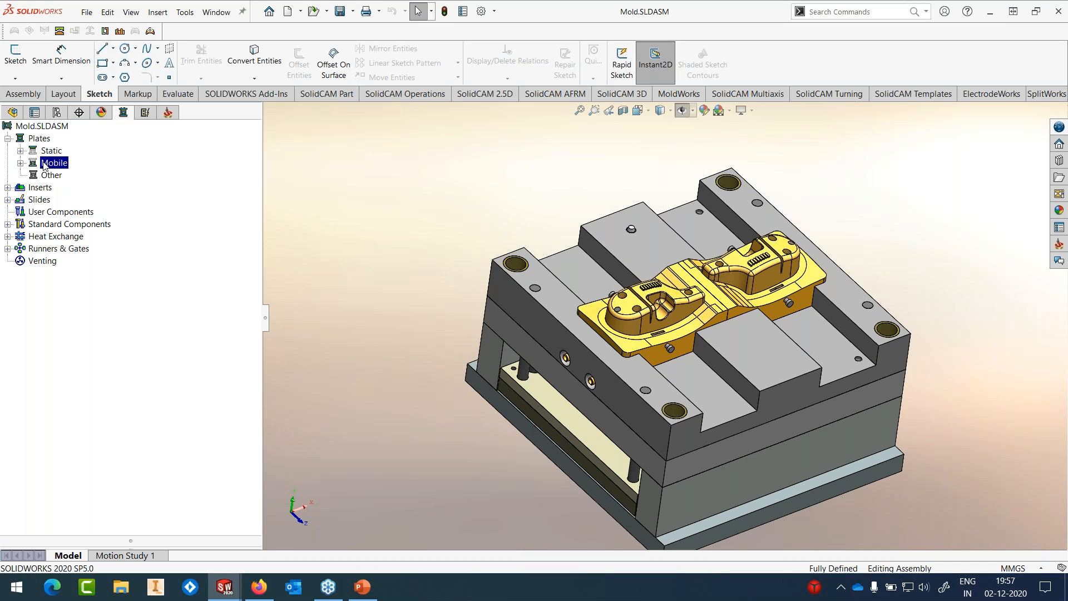
right_click(47, 156)
click(63, 163)
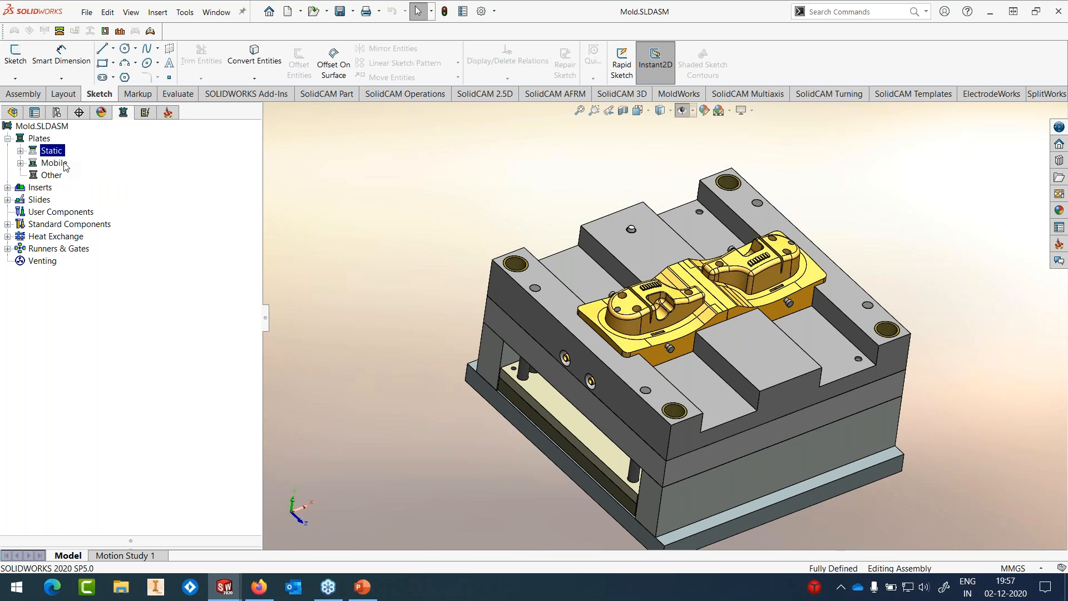
middle_drag(623, 268, 708, 401)
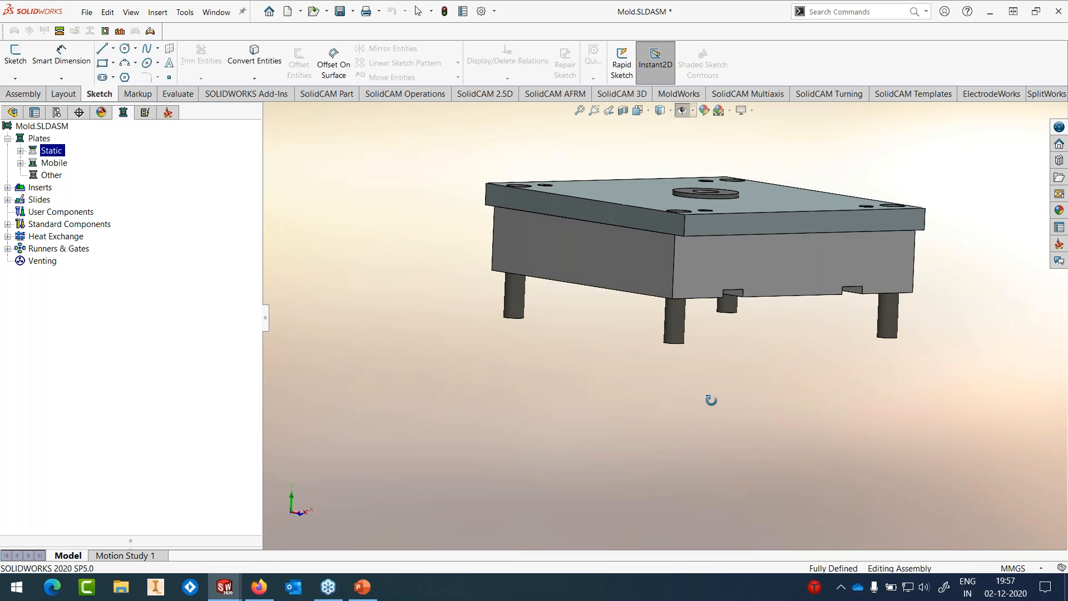
Step: Display all plates of the mold again and view the complete closed mold from above at an angle
click(41, 140)
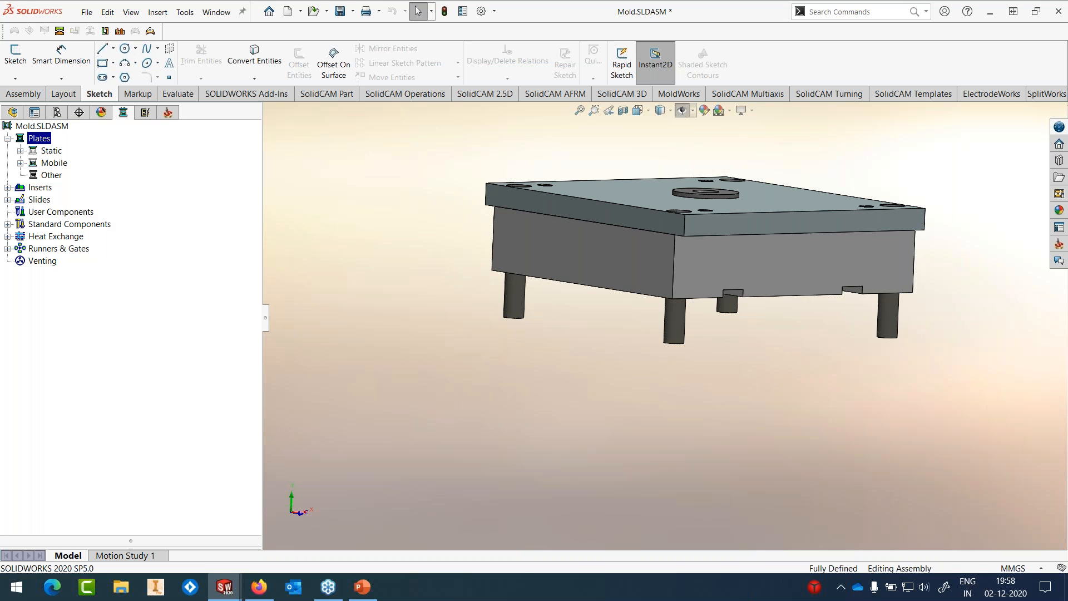
middle_drag(715, 307, 719, 378)
click(881, 167)
scroll(885, 166, down, 1)
scroll(878, 209, up, 1)
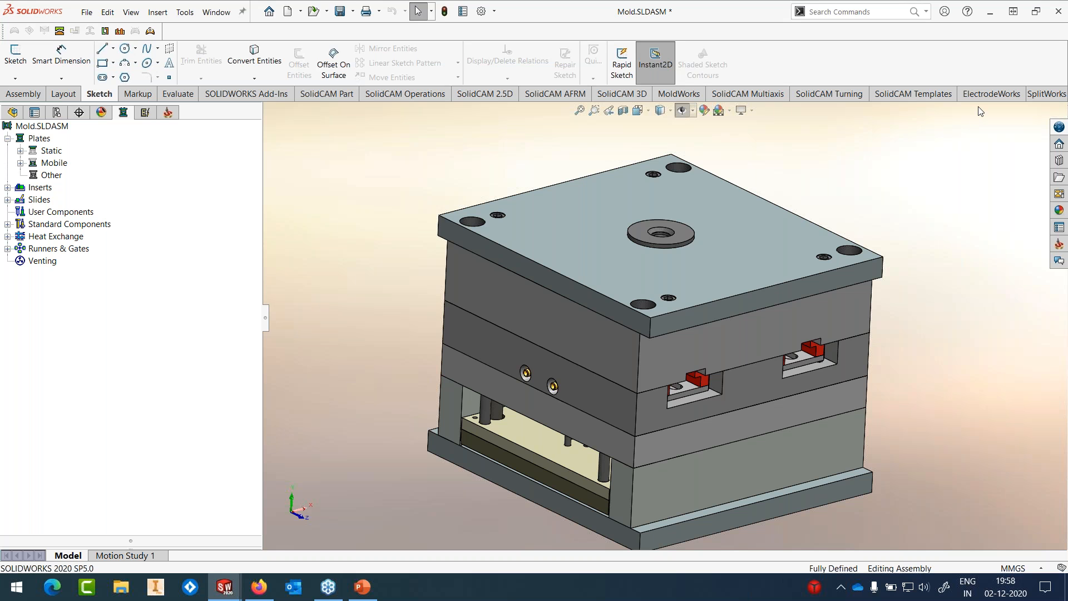
right_click(54, 127)
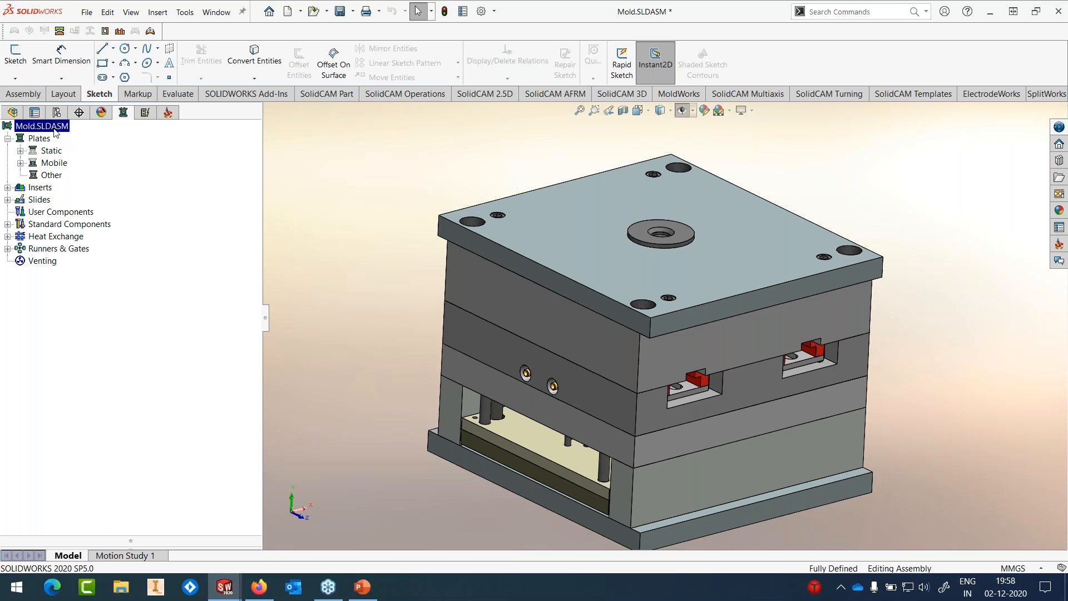
click(414, 155)
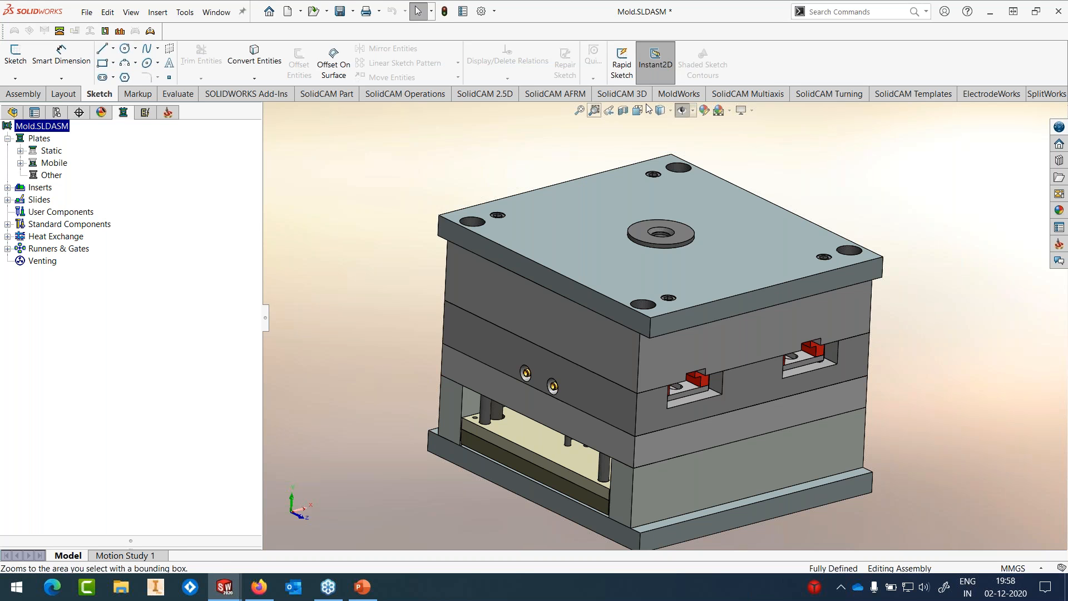
Step: Start MoldWorks 2D Drawings with the A1 drawing template and move its dialog clear of the mold
click(678, 93)
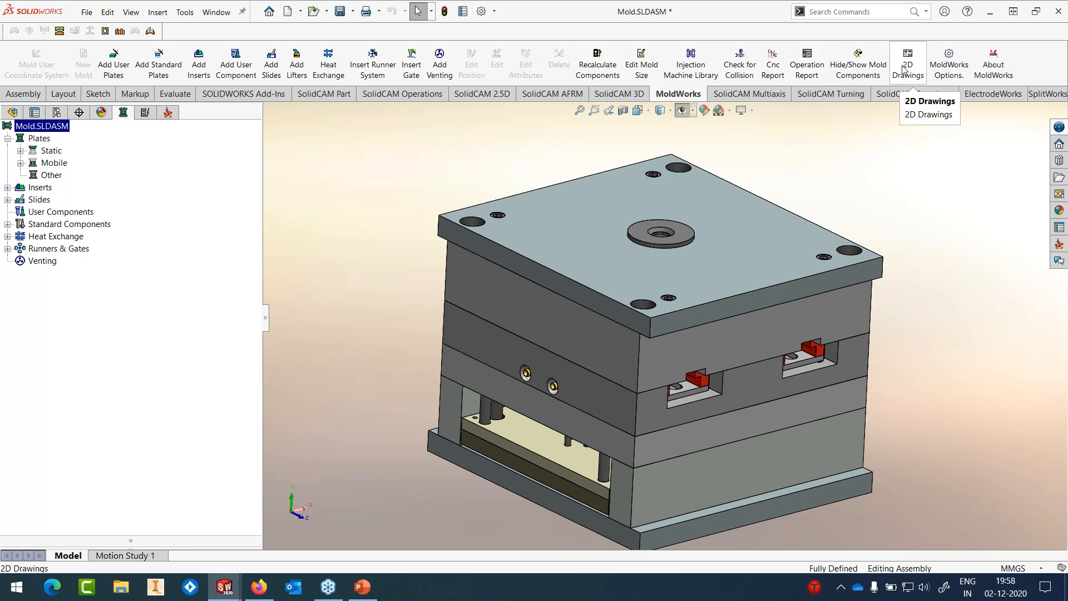
click(903, 69)
mouse_move(804, 160)
mouse_down()
mouse_move(804, 201)
mouse_move(804, 166)
mouse_up()
click(765, 159)
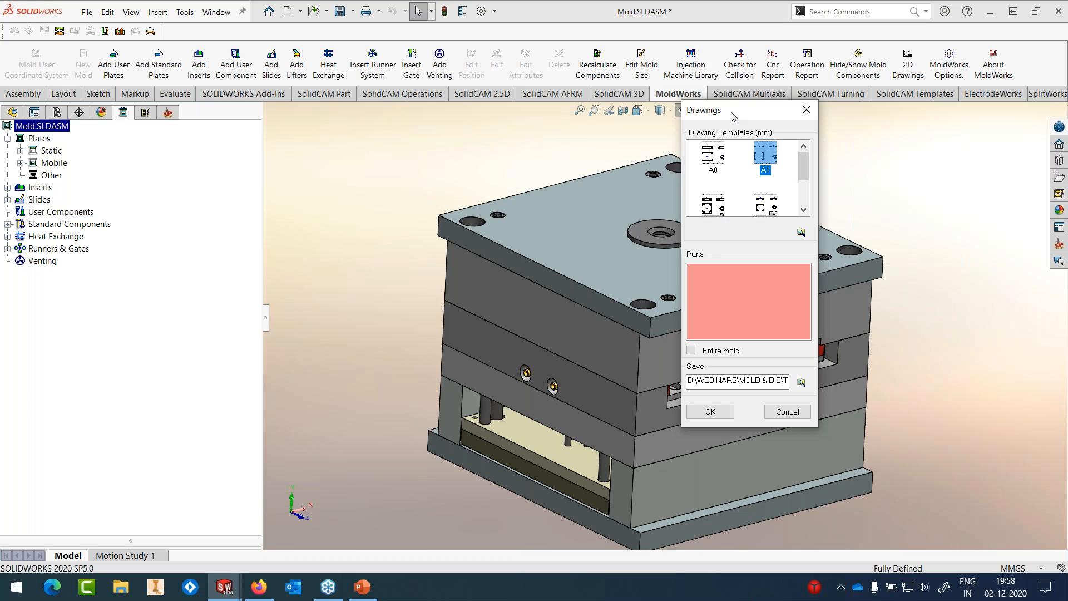
drag(734, 115, 284, 183)
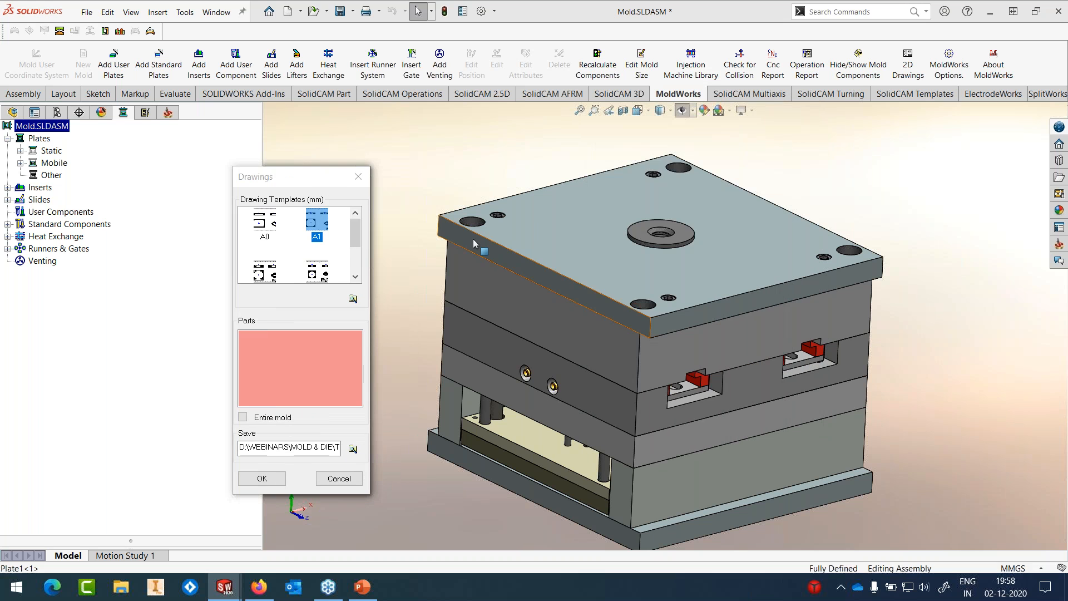
Step: Add Plate1, Plate2 and Plate3 as the parts and generate their 2D drawings
click(474, 244)
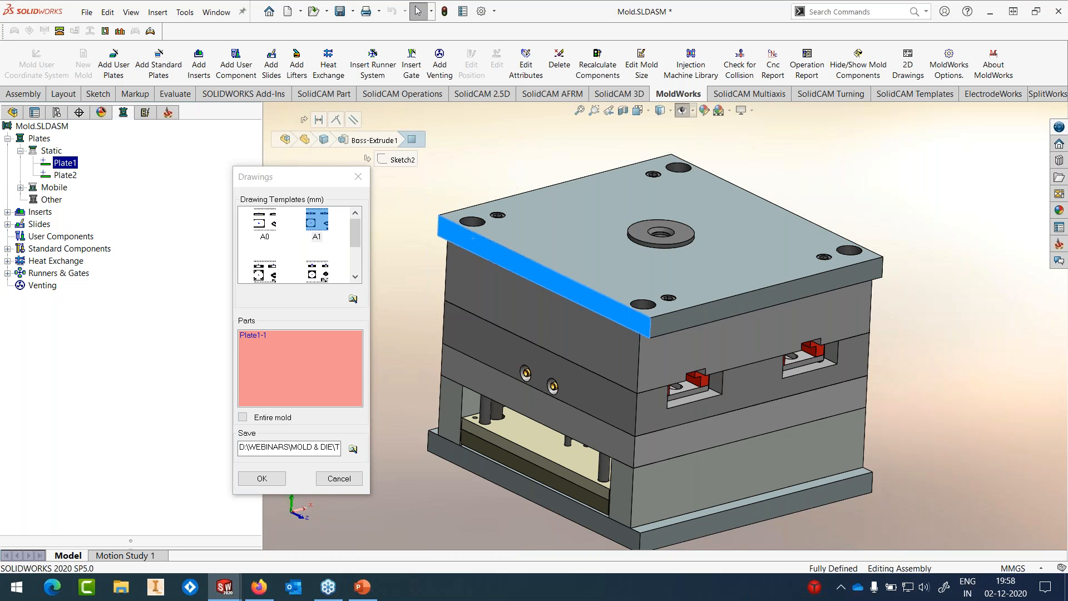
click(520, 309)
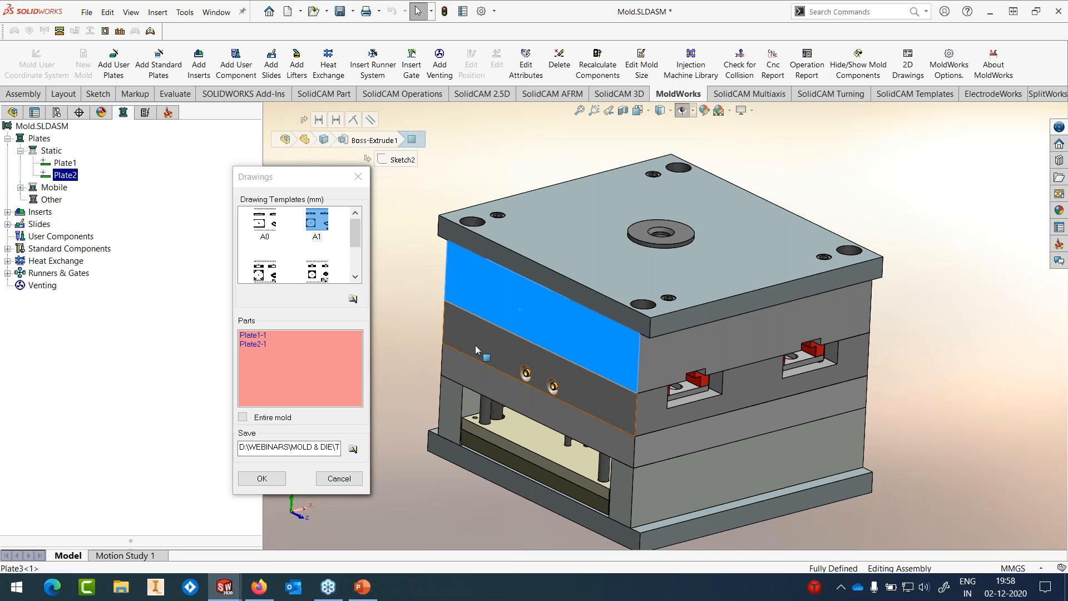
click(262, 480)
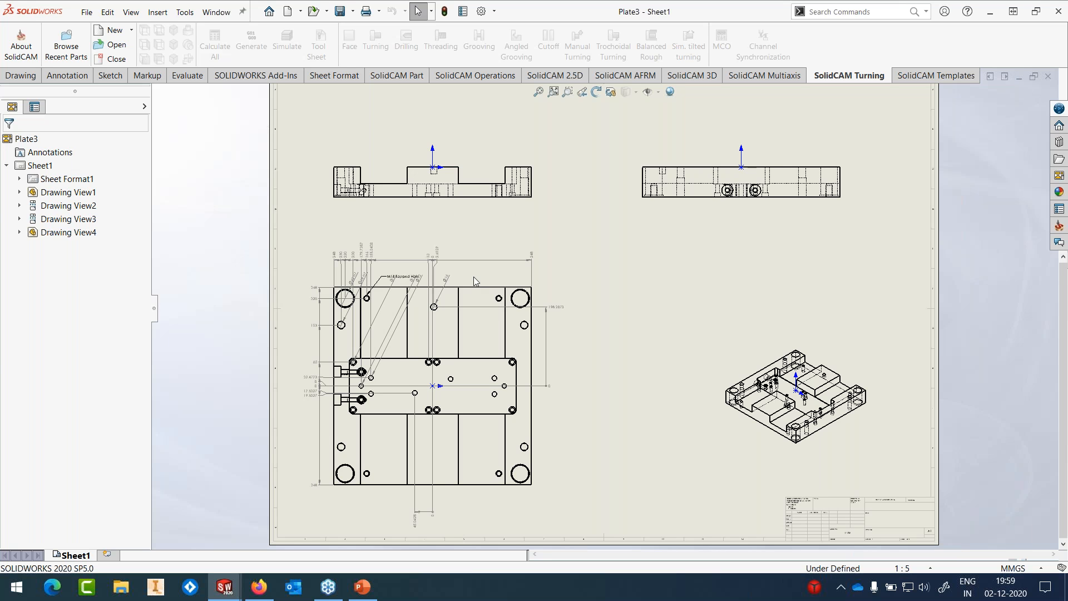
Step: Examine the hole dimensions and views on the Plate3 drawing sheet, and dismiss the antivirus scan notification
scroll(508, 319, down, 6)
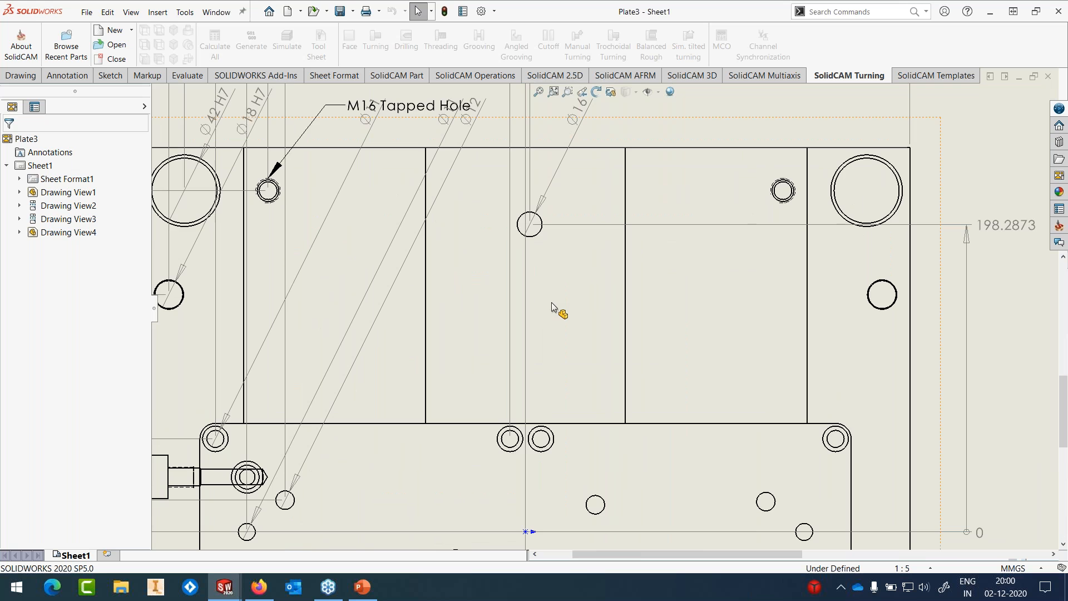
scroll(552, 302, up, 5)
scroll(737, 392, down, 1)
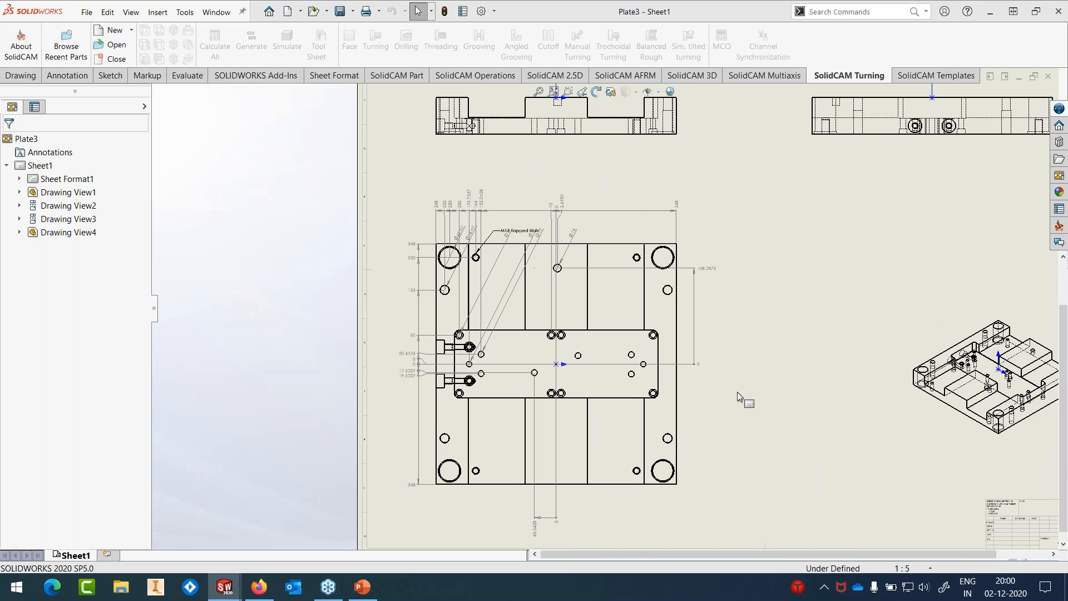
scroll(762, 266, up, 5)
key(f)
click(1043, 418)
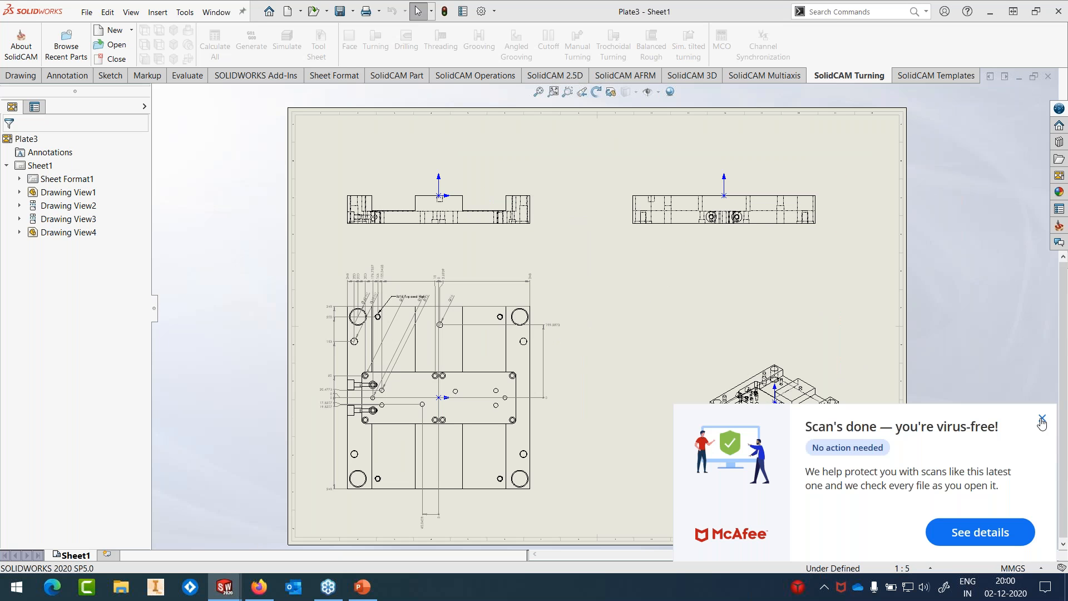